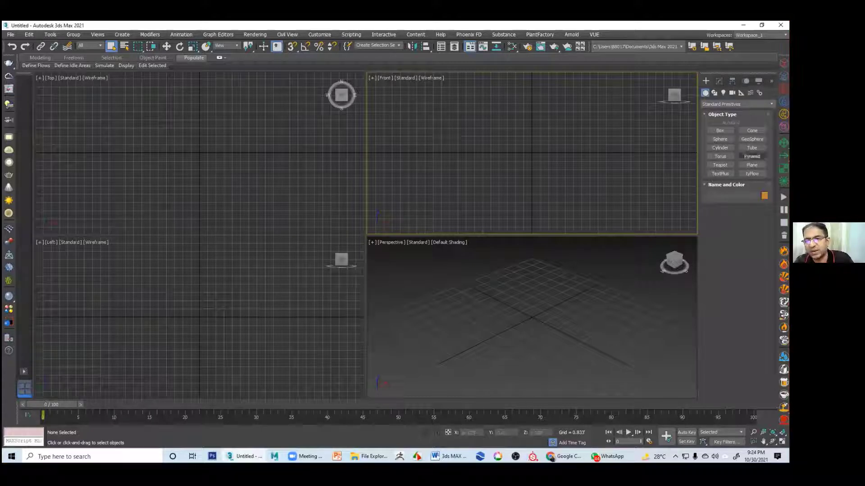
pyautogui.click(720, 140)
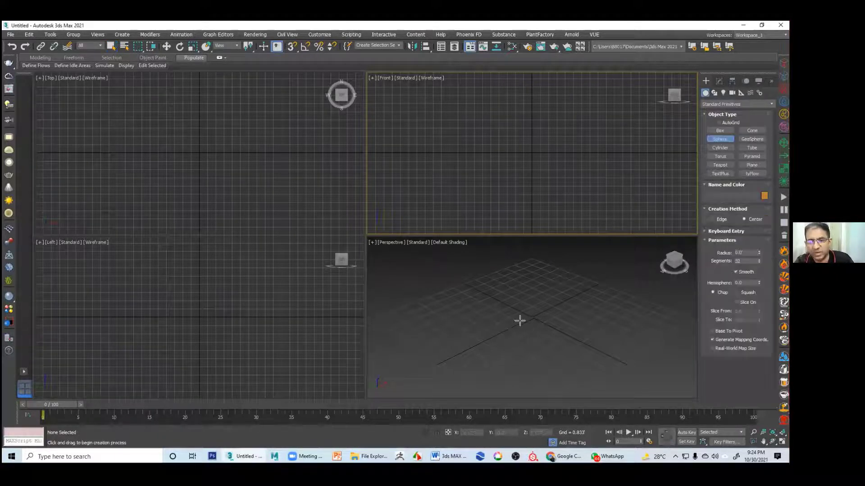
pyautogui.moveTo(530, 318); pyautogui.dragTo(545, 337)
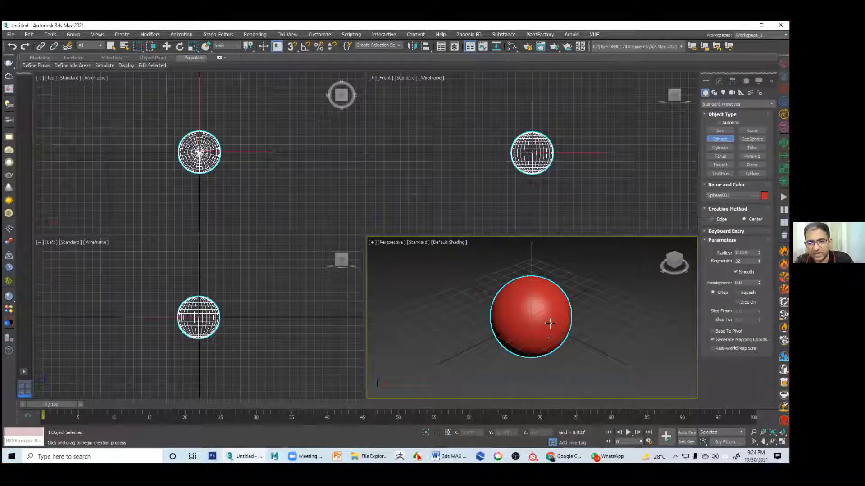
pyautogui.rightClick(579, 319)
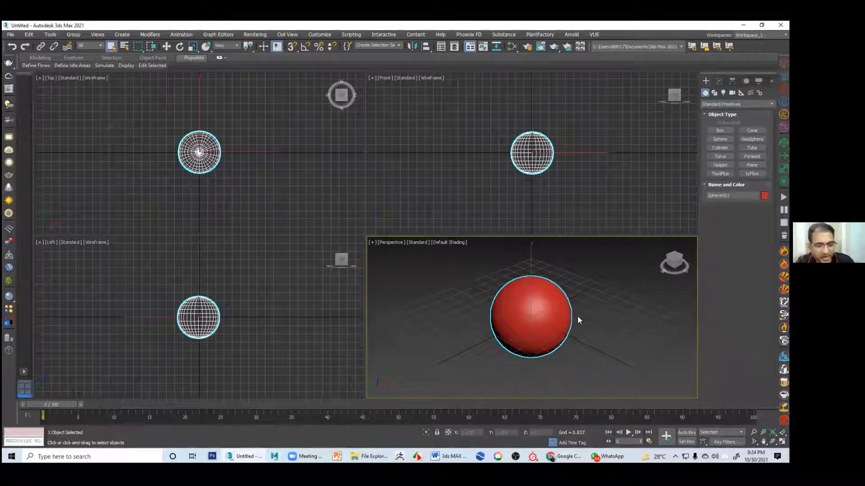
pyautogui.press('r')
pyautogui.moveTo(554, 293); pyautogui.dragTo(548, 331)
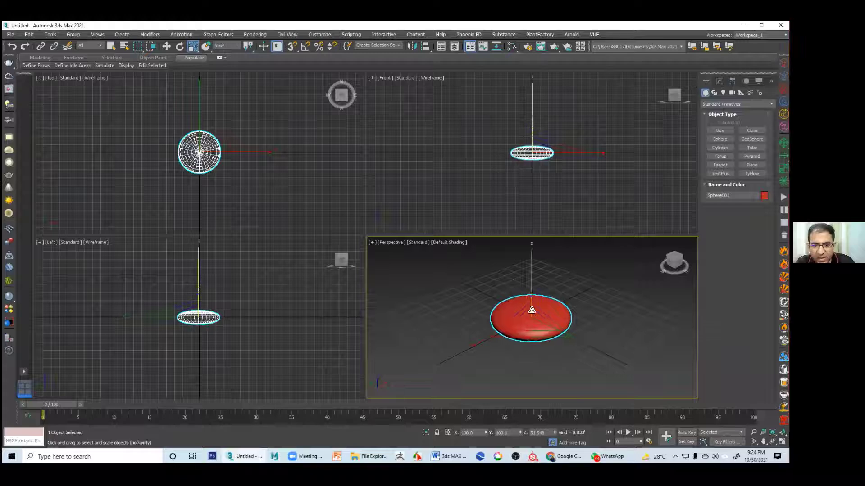
pyautogui.keyDown('alt'); pyautogui.moveTo(547, 331); pyautogui.dragTo(581, 321, button='middle'); pyautogui.keyUp('alt')
pyautogui.press('Delete')
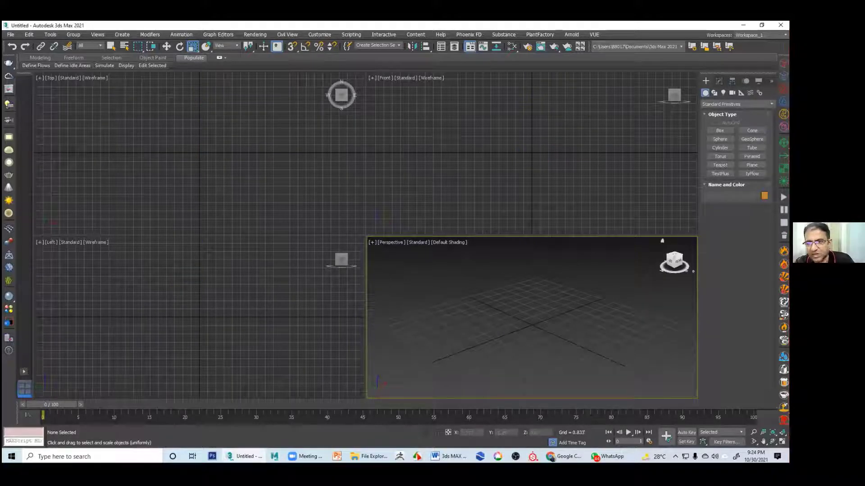
# Create a flat cylinder at the Perspective grid origin, about 2.05' in radius and 0.78' high, and display its edged faces
pyautogui.click(719, 147)
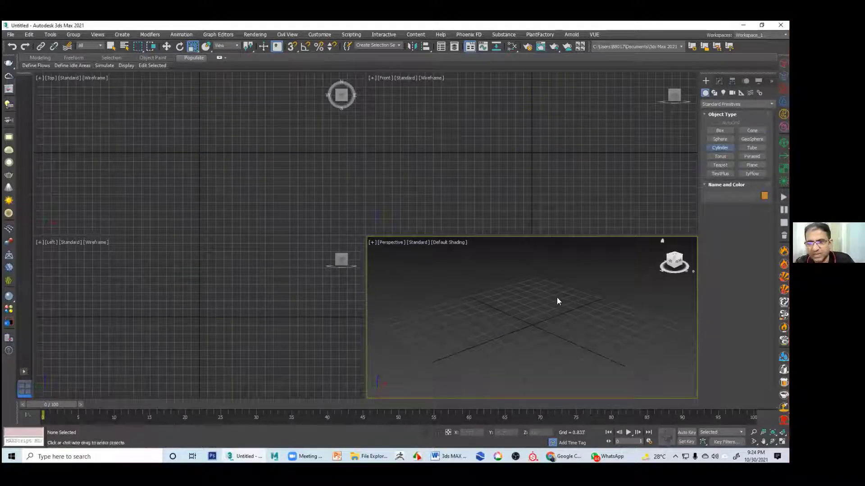
pyautogui.moveTo(532, 326); pyautogui.dragTo(571, 323)
pyautogui.click(539, 326)
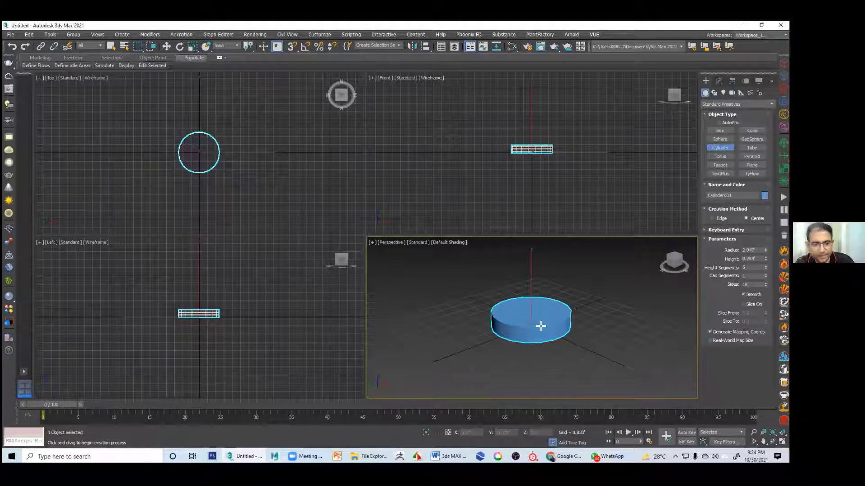
pyautogui.press('r')
pyautogui.press('F4')
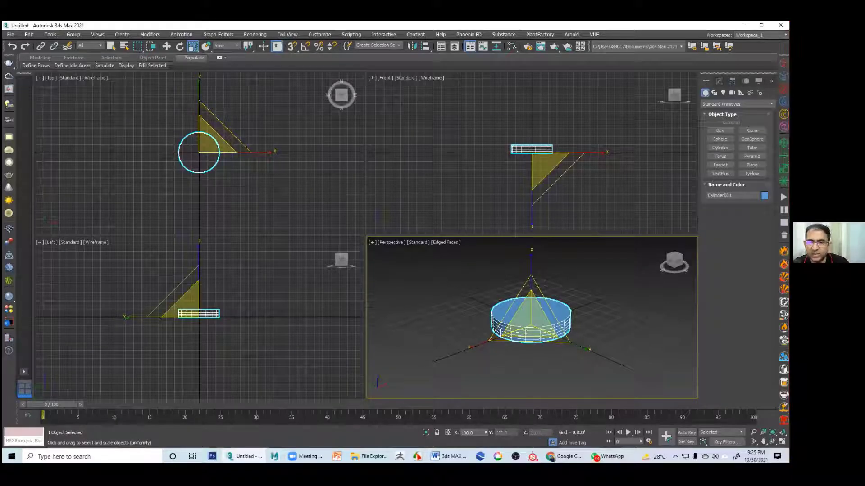
# Convert the cylinder to an Editable Poly
pyautogui.click(719, 81)
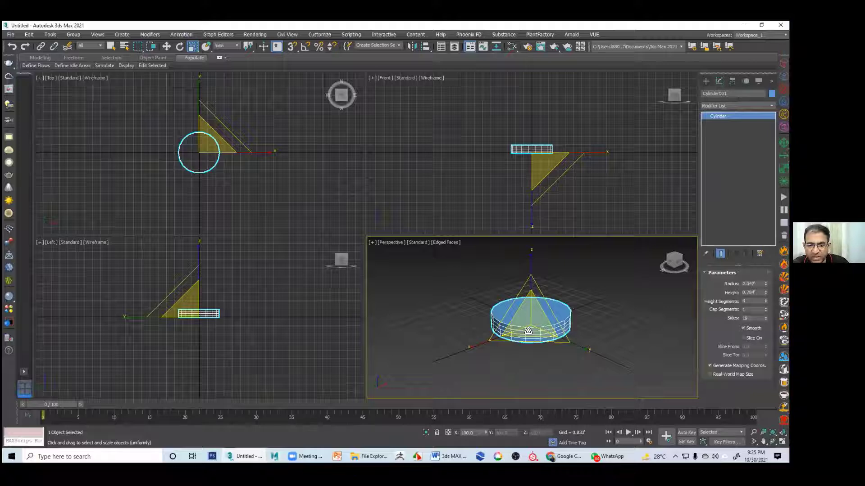
pyautogui.rightClick(539, 321)
pyautogui.moveTo(586, 409)
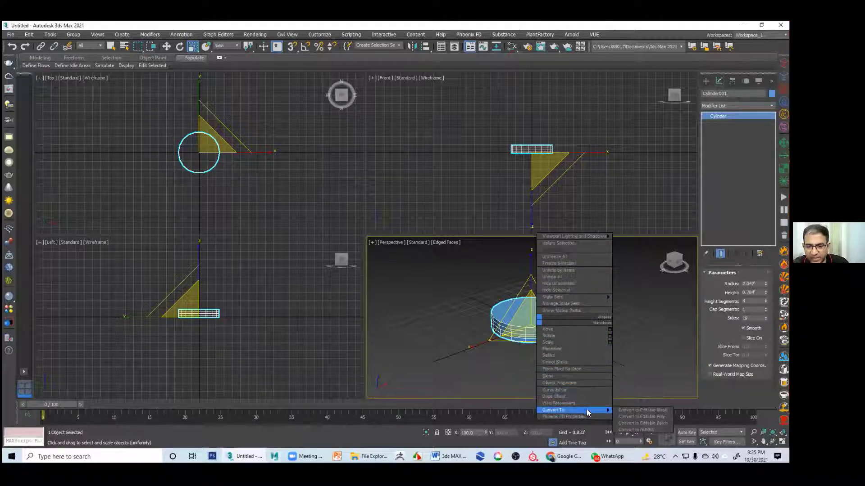
pyautogui.click(636, 417)
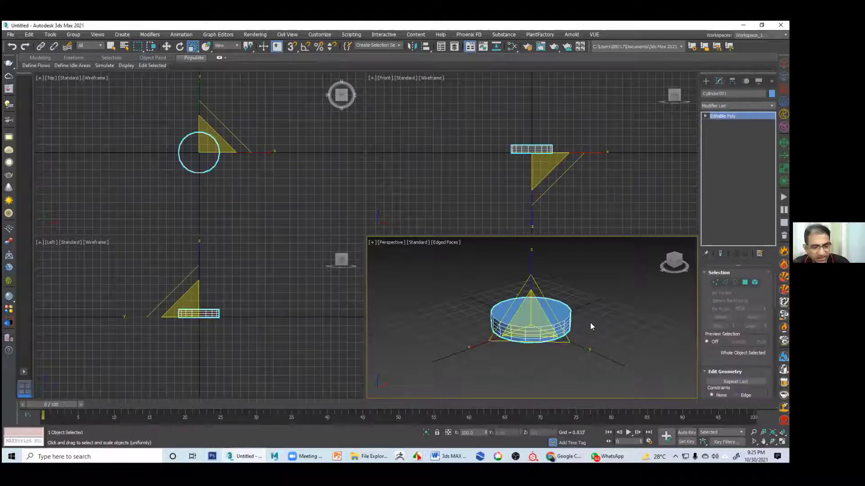
# Maximize the Perspective viewport and change the cylinder's object color to pale yellow
pyautogui.hotkey('alt', 'w')
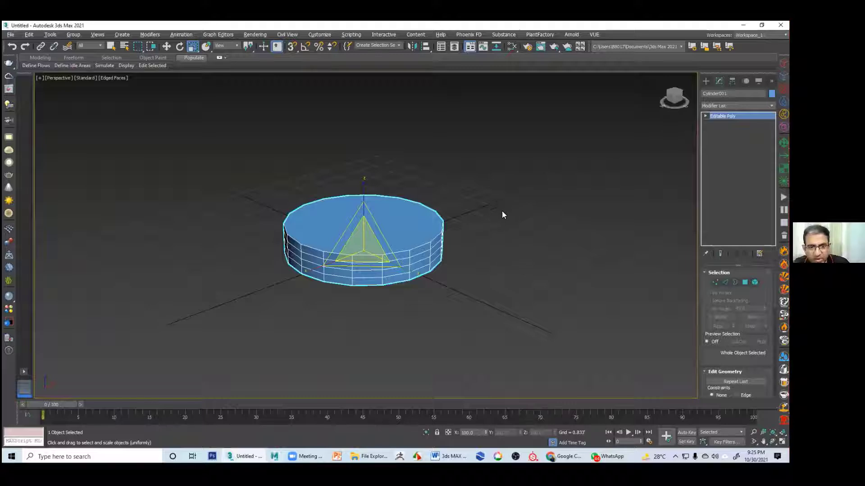
pyautogui.click(500, 183)
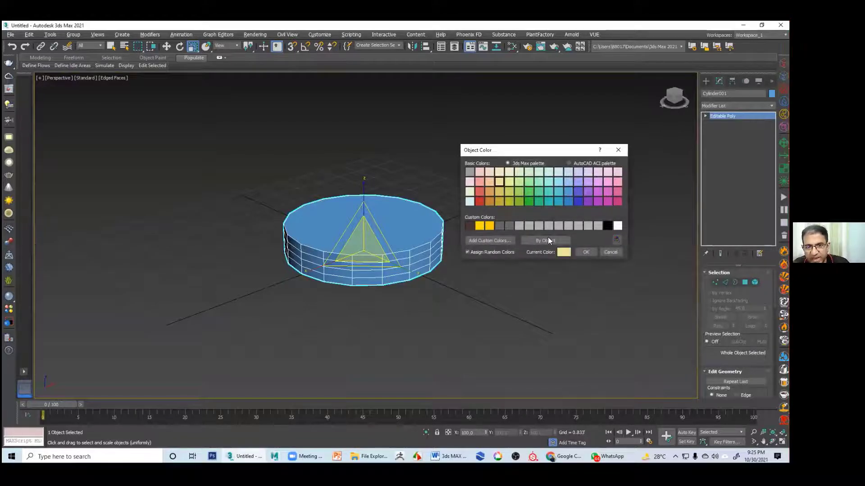
pyautogui.click(586, 252)
# Select the cylinder's bottom polygon and inset it, leaving a ring around its rim
pyautogui.keyDown('alt'); pyautogui.moveTo(481, 259); pyautogui.dragTo(503, 265, button='middle'); pyautogui.keyUp('alt')
pyautogui.moveTo(433, 267); pyautogui.dragTo(435, 284, button='middle')
pyautogui.scroll(3, 435, 285)
pyautogui.keyDown('alt'); pyautogui.moveTo(368, 300); pyautogui.dragTo(418, 199, button='middle'); pyautogui.keyUp('alt')
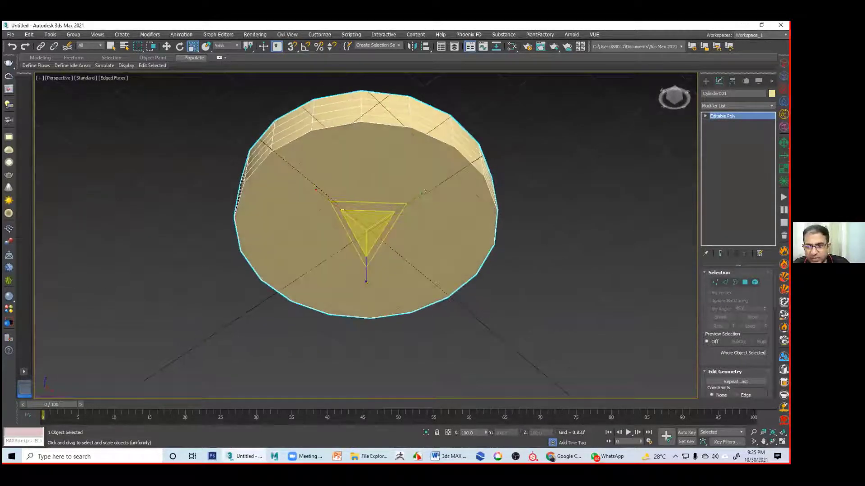
pyautogui.click(745, 283)
pyautogui.click(391, 195)
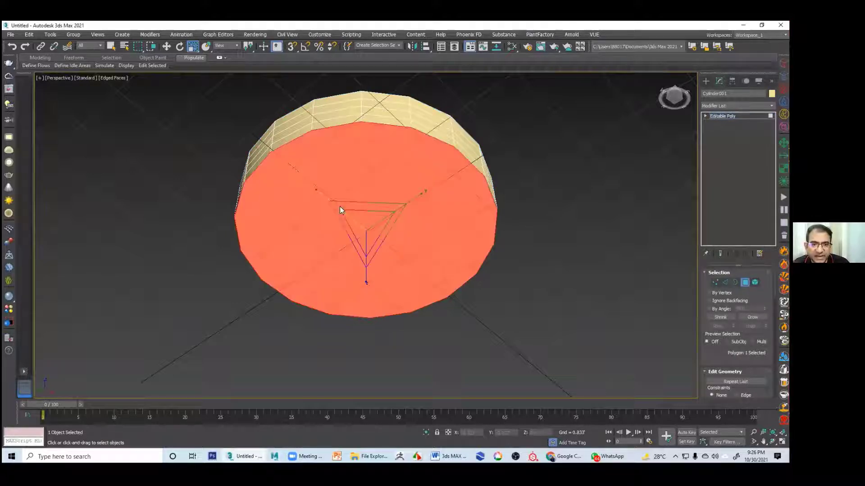
pyautogui.rightClick(340, 205)
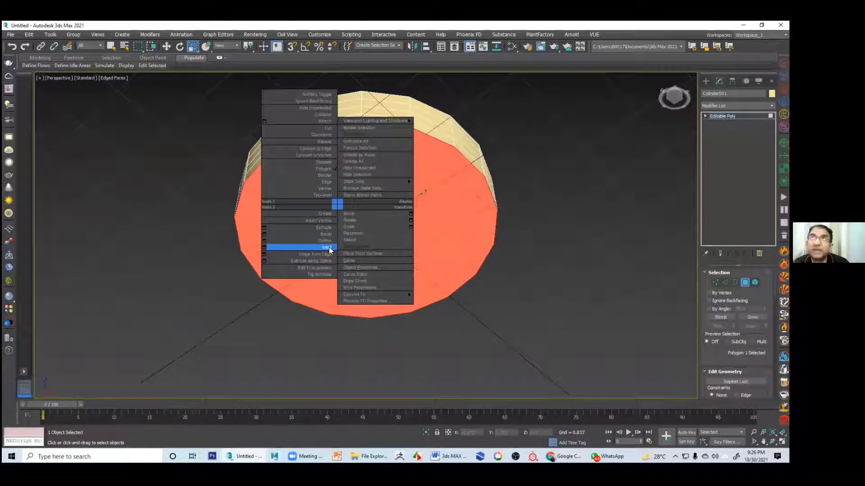
pyautogui.click(327, 247)
pyautogui.moveTo(363, 234); pyautogui.dragTo(360, 247)
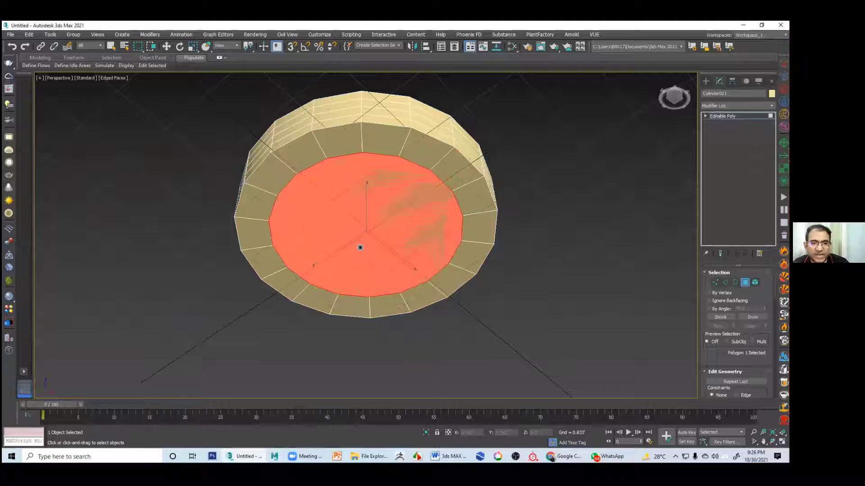
# Bevel the inset bottom polygon inward to form a tapered recess in the underside
pyautogui.rightClick(336, 243)
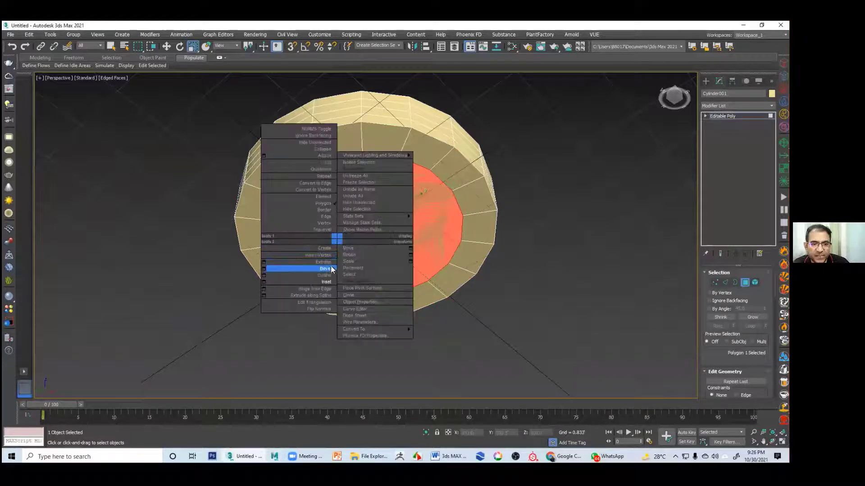
pyautogui.click(299, 266)
pyautogui.moveTo(352, 245)
pyautogui.mouseDown()
pyautogui.moveTo(358, 238)
pyautogui.moveTo(360, 257)
pyautogui.mouseUp()
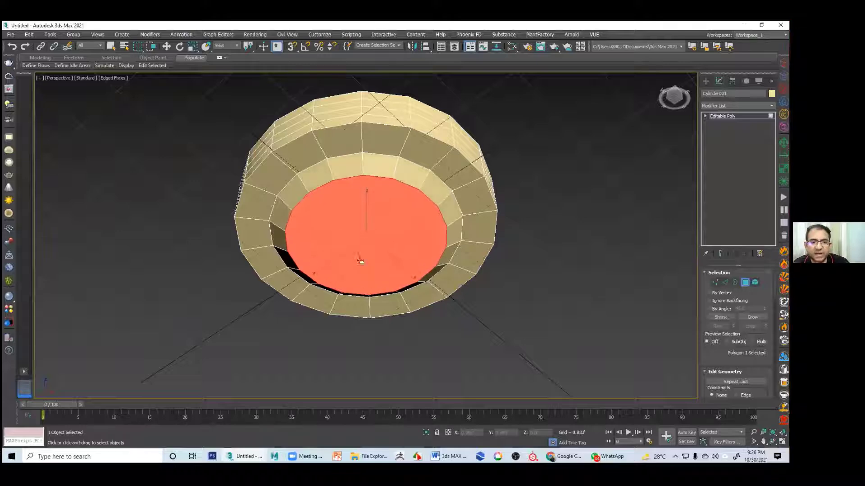
# Inset the cylinder's top polygon to leave a thin outer ring, and inset it again down to a small central circle
pyautogui.keyDown('alt'); pyautogui.moveTo(551, 313); pyautogui.dragTo(552, 353, button='middle'); pyautogui.keyUp('alt')
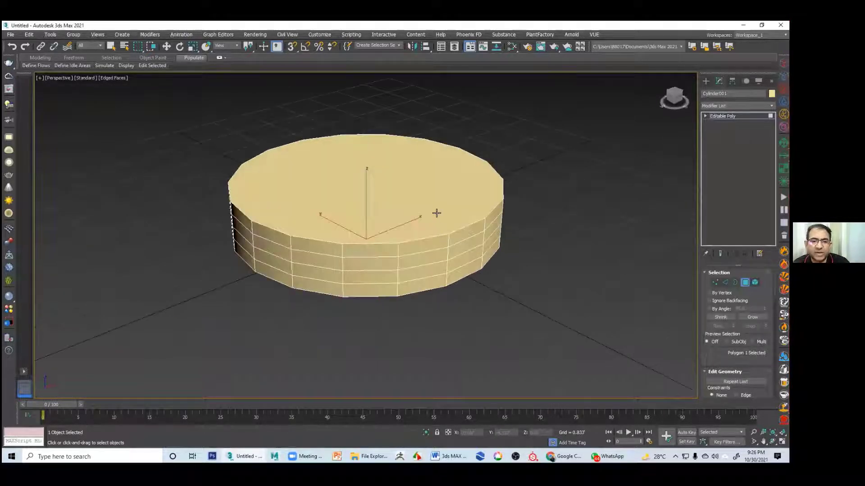
pyautogui.press('r')
pyautogui.click(386, 198)
pyautogui.rightClick(383, 199)
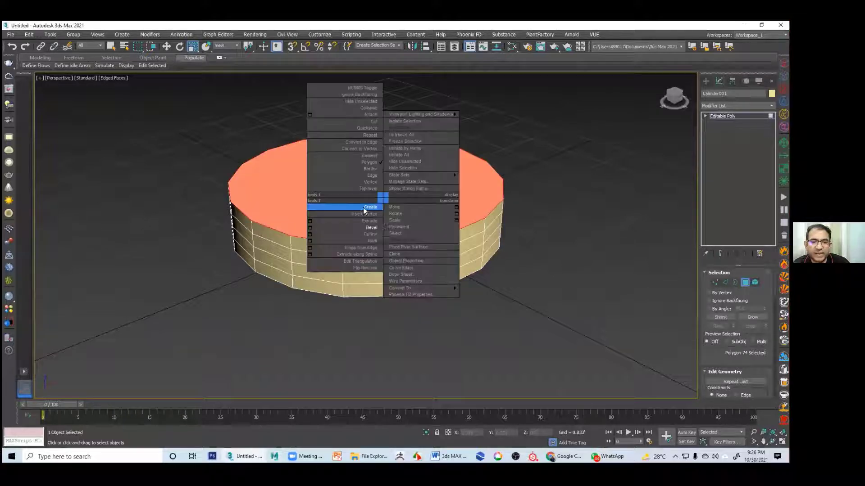
pyautogui.click(381, 241)
pyautogui.moveTo(378, 234); pyautogui.dragTo(377, 203)
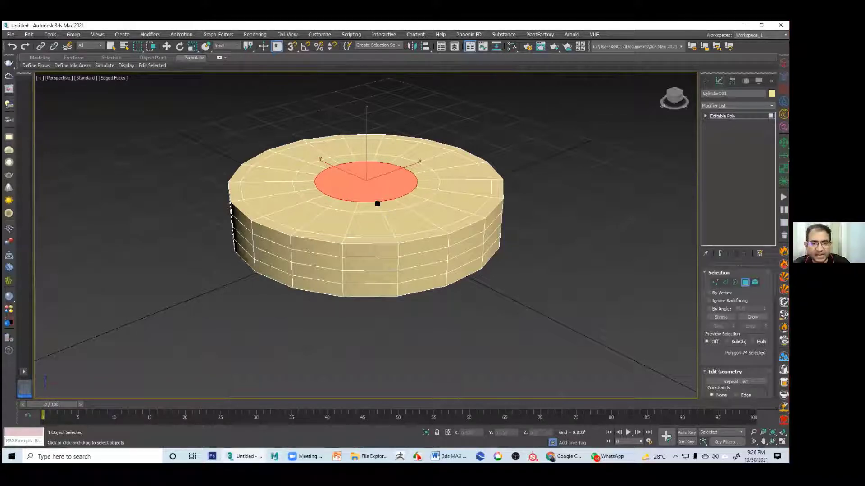
# Bevel the central top polygon upward into a tapered cone with a small flat tip
pyautogui.keyDown('alt'); pyautogui.moveTo(393, 222); pyautogui.dragTo(365, 234, button='middle'); pyautogui.keyUp('alt')
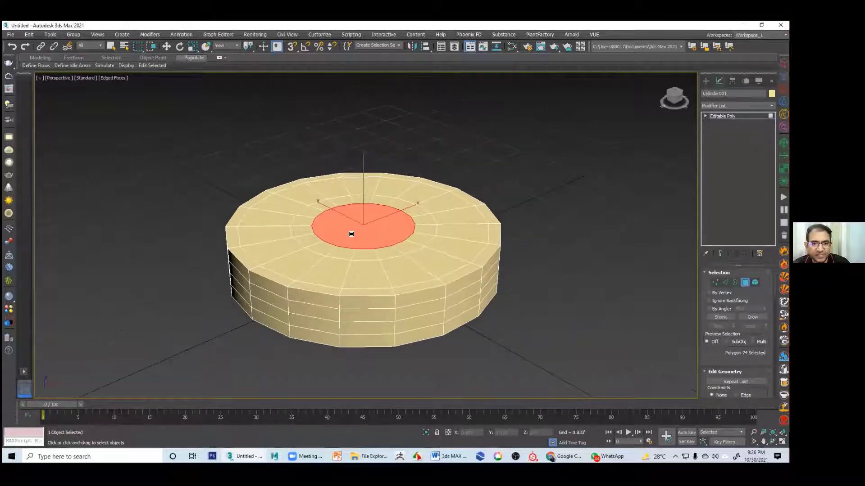
pyautogui.rightClick(347, 233)
pyautogui.rightClick(343, 234)
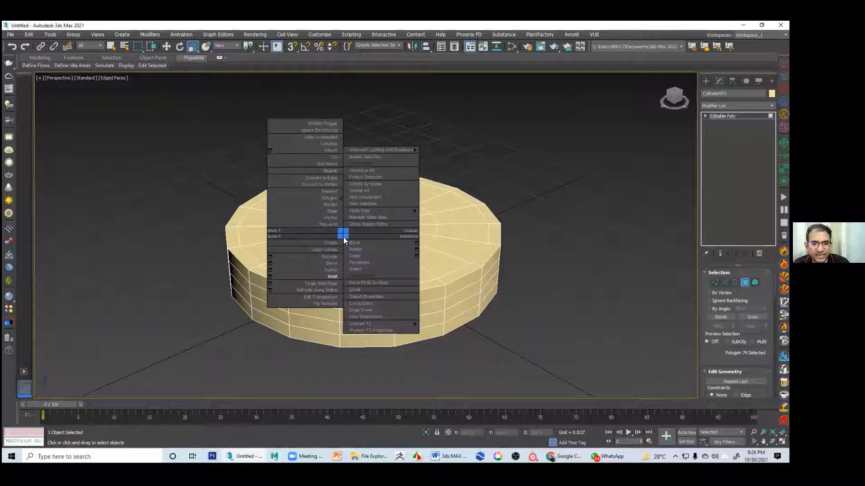
pyautogui.click(339, 264)
pyautogui.moveTo(360, 232); pyautogui.dragTo(363, 209)
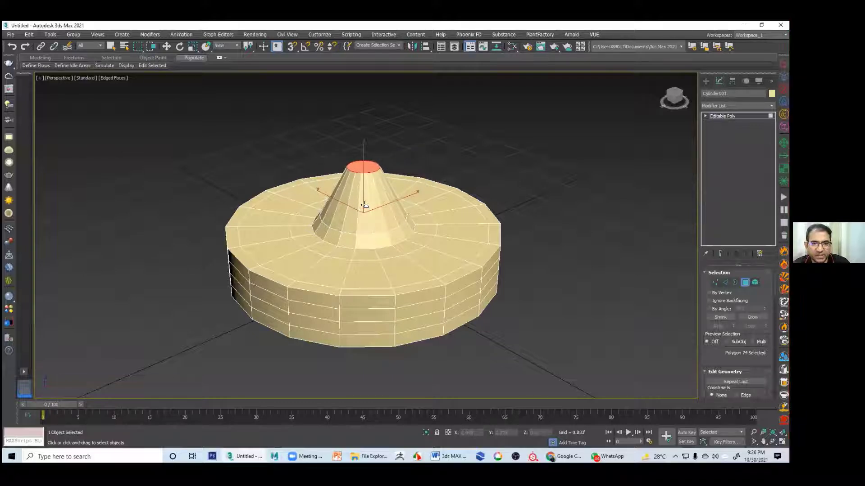
# Inset the polygon at the cone's tip slightly to leave a narrow rim
pyautogui.keyDown('alt'); pyautogui.moveTo(363, 209); pyautogui.dragTo(342, 202, button='middle'); pyautogui.keyUp('alt')
pyautogui.rightClick(351, 178)
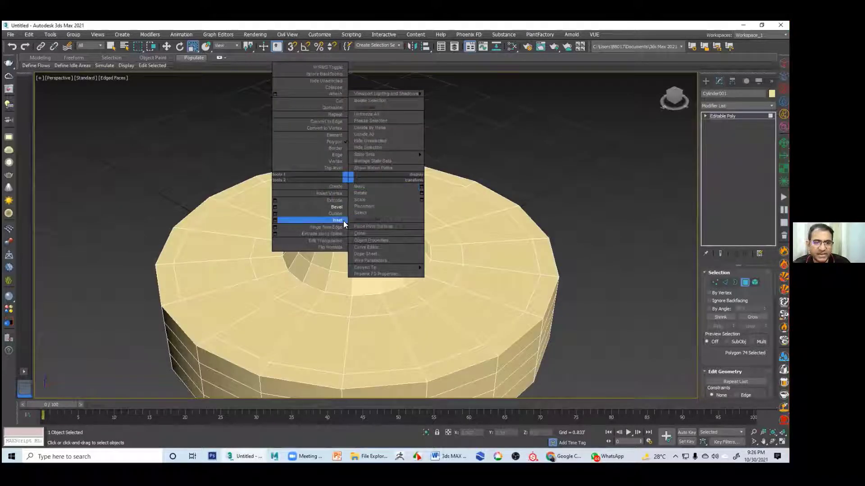
pyautogui.click(343, 221)
pyautogui.moveTo(363, 183); pyautogui.dragTo(363, 180)
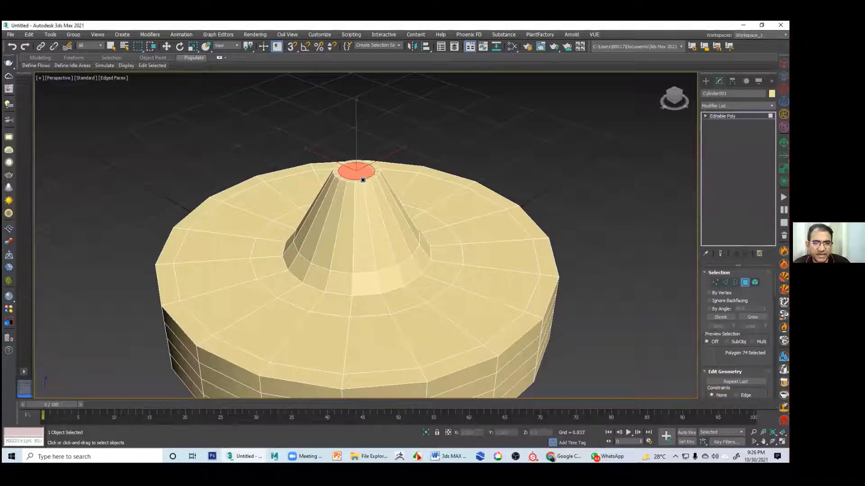
# Extrude the inset tip polygon down into the cone to form a round hole
pyautogui.rightClick(344, 183)
pyautogui.click(334, 197)
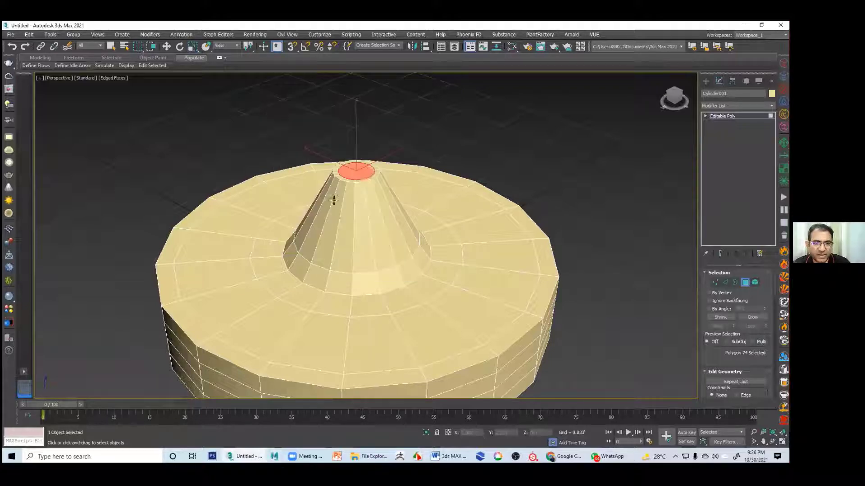
pyautogui.press('Delete')
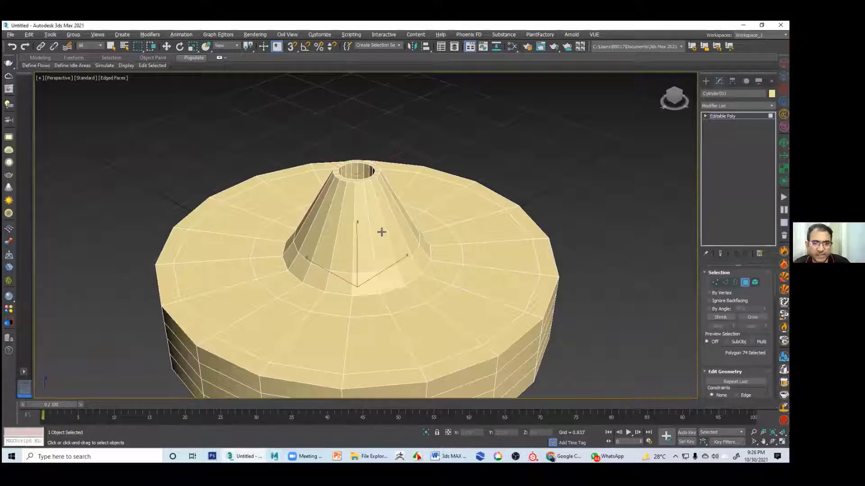
# Inset the polygon at the bottom of the hole slightly and extrude it up through the cone as a thin stem
pyautogui.keyDown('alt'); pyautogui.moveTo(381, 232); pyautogui.dragTo(356, 293, button='middle'); pyautogui.keyUp('alt')
pyautogui.rightClick(357, 293)
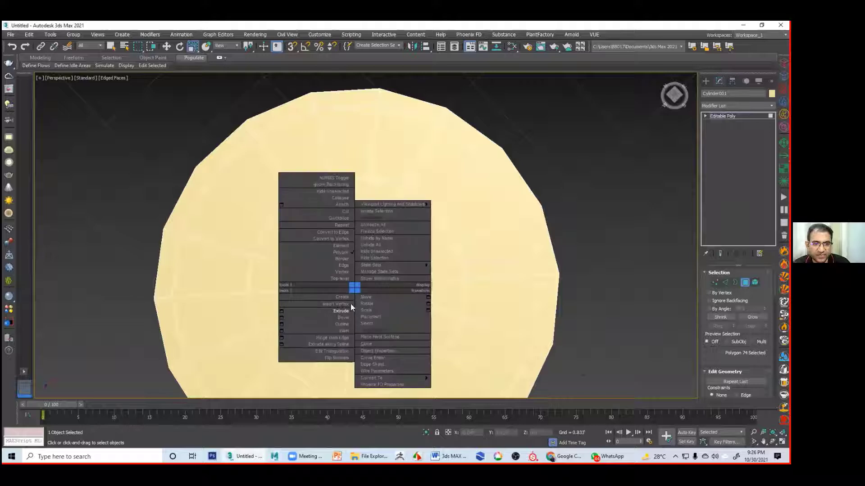
pyautogui.click(302, 331)
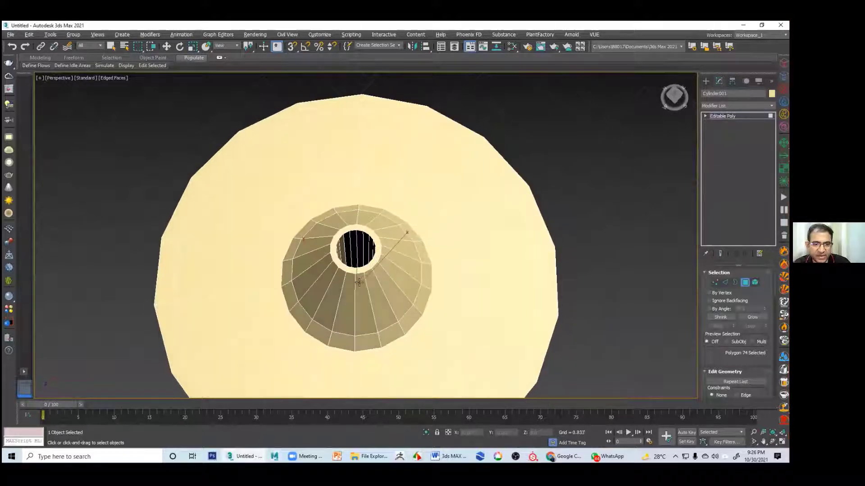
pyautogui.rightClick(353, 285)
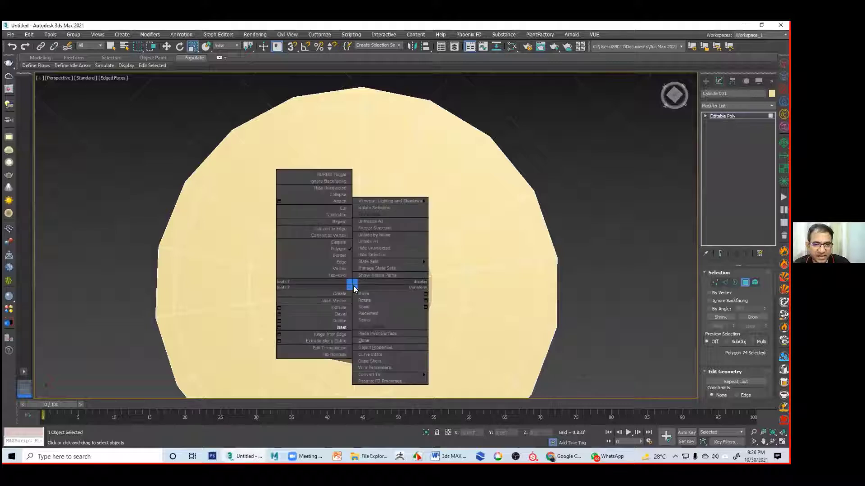
pyautogui.click(343, 308)
pyautogui.moveTo(355, 286); pyautogui.dragTo(382, 172)
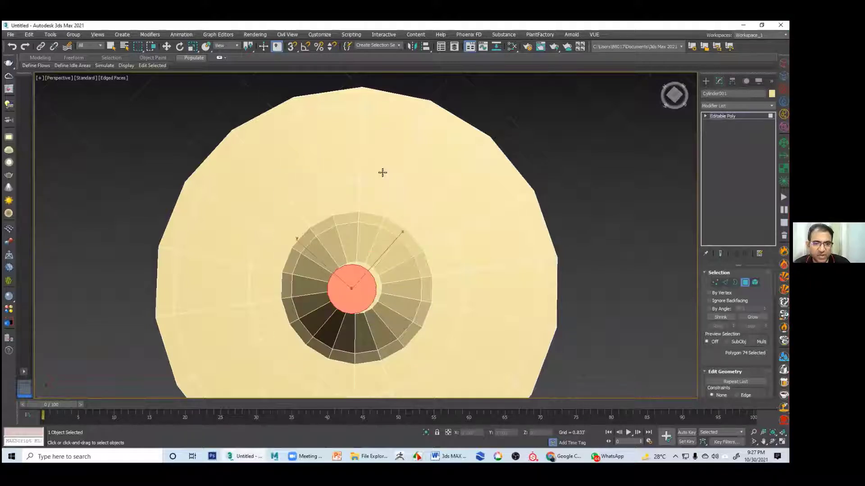
# Move the stem's top polygon up along Z to lengthen the stem
pyautogui.keyDown('alt'); pyautogui.moveTo(382, 172); pyautogui.dragTo(433, 249, button='middle'); pyautogui.keyUp('alt')
pyautogui.scroll(-5, 484, 262)
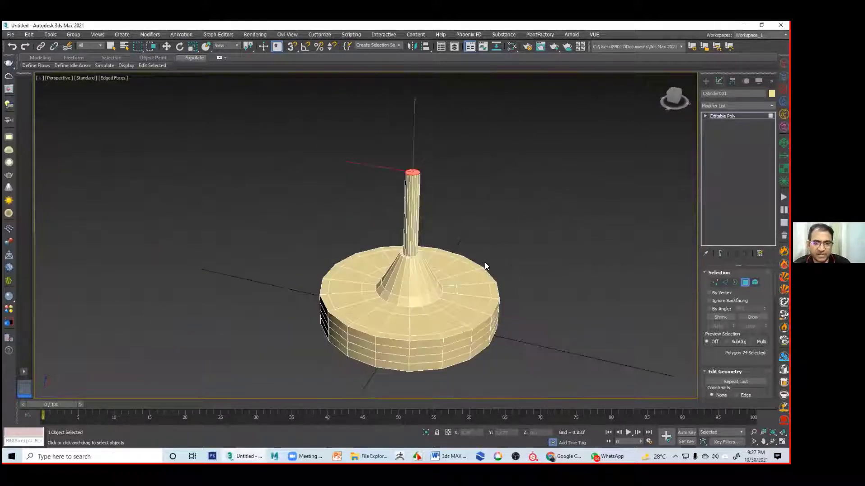
pyautogui.press('w')
pyautogui.moveTo(414, 140); pyautogui.dragTo(435, 226)
pyautogui.scroll(-3, 466, 222)
pyautogui.scroll(4, 435, 228)
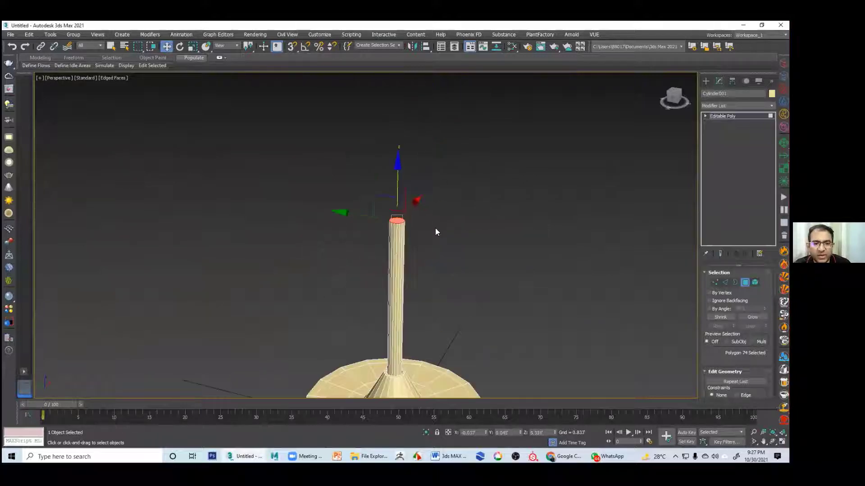
# Bevel the stem's top polygon outward into a disc slightly wider than the stem
pyautogui.keyDown('alt'); pyautogui.moveTo(425, 256); pyautogui.dragTo(411, 234, button='middle'); pyautogui.keyUp('alt')
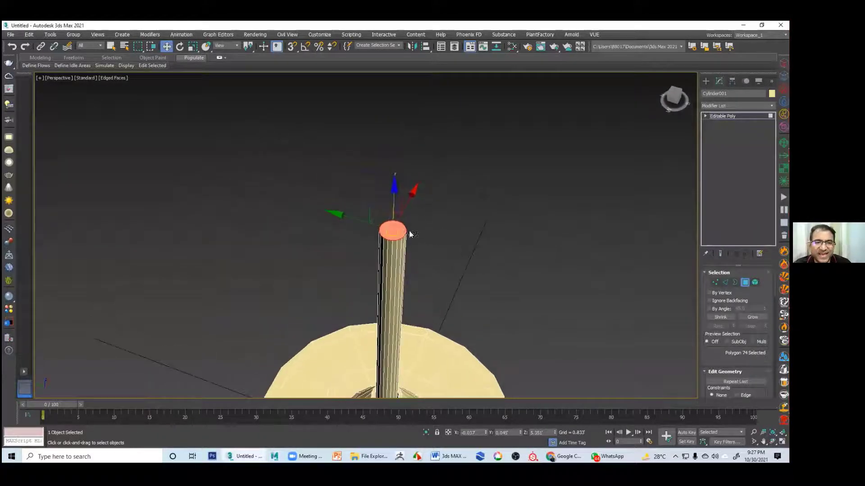
pyautogui.rightClick(391, 227)
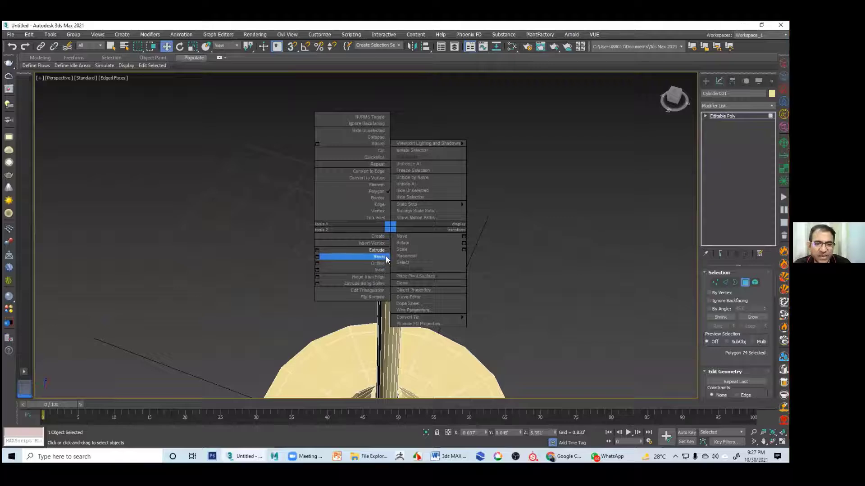
pyautogui.click(381, 257)
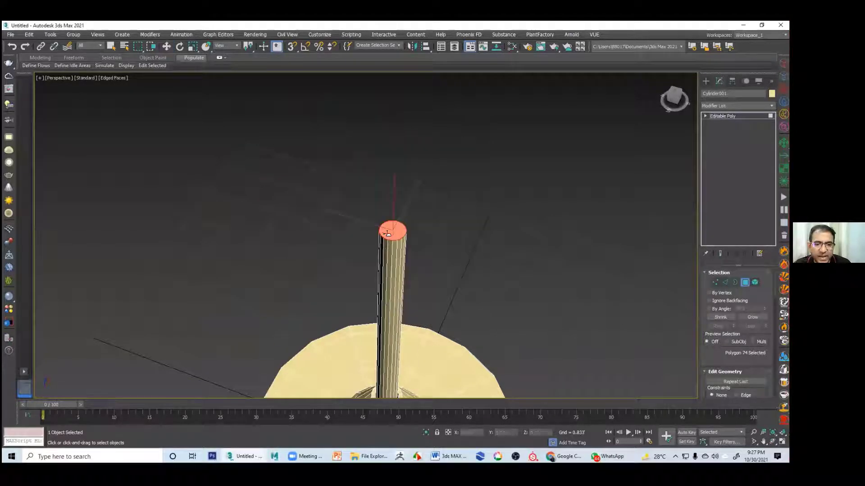
pyautogui.moveTo(390, 231); pyautogui.dragTo(394, 230)
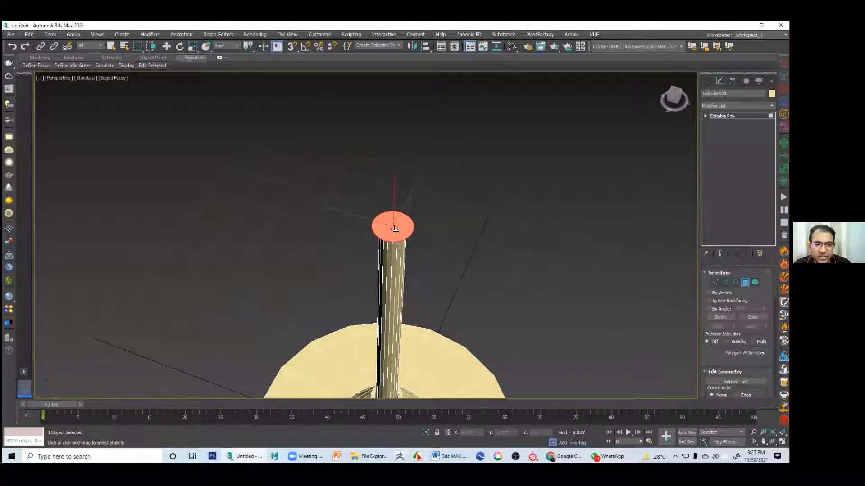
# Move the widened top polygon slightly down along Z to flatten the bevelled lip
pyautogui.press('w')
pyautogui.hotkey('alt', 'q')
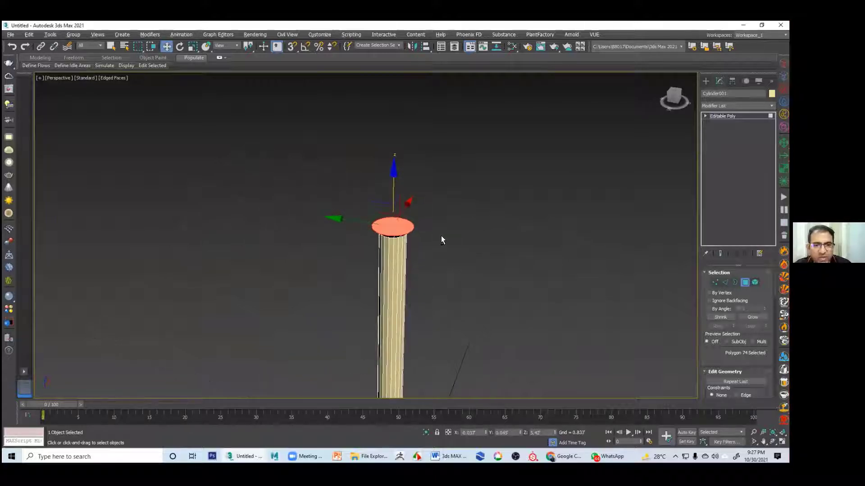
pyautogui.keyDown('alt'); pyautogui.moveTo(442, 237); pyautogui.dragTo(443, 229, button='middle'); pyautogui.keyUp('alt')
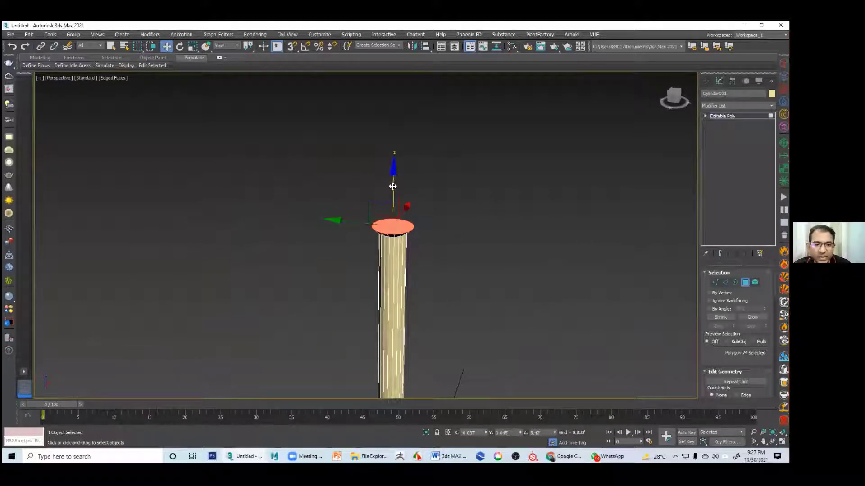
pyautogui.moveTo(393, 187); pyautogui.dragTo(393, 189)
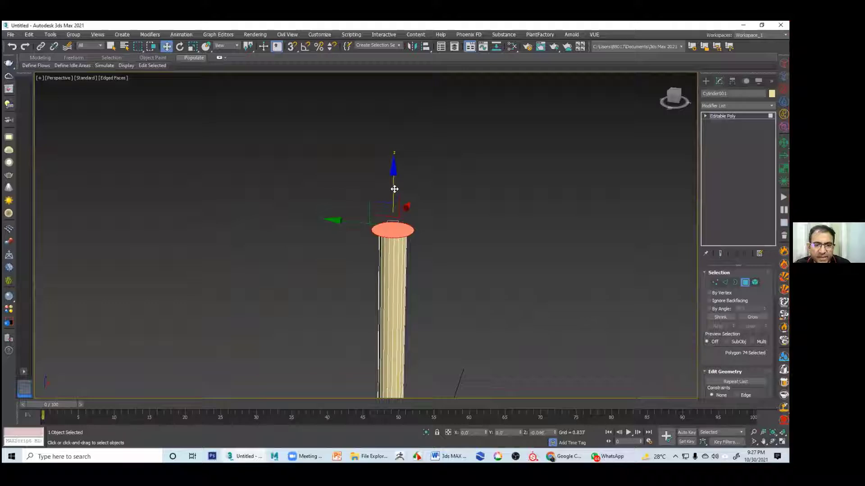
pyautogui.moveTo(438, 216)
pyautogui.keyDown('alt'); pyautogui.mouseDown(button='middle')
pyautogui.moveTo(442, 199)
pyautogui.moveTo(436, 215)
pyautogui.mouseUp(button='middle'); pyautogui.keyUp('alt')
# Bevel the stem's top polygon upward in stages into a short collar, a wide flared funnel and a narrow outer rim
pyautogui.rightClick(390, 233)
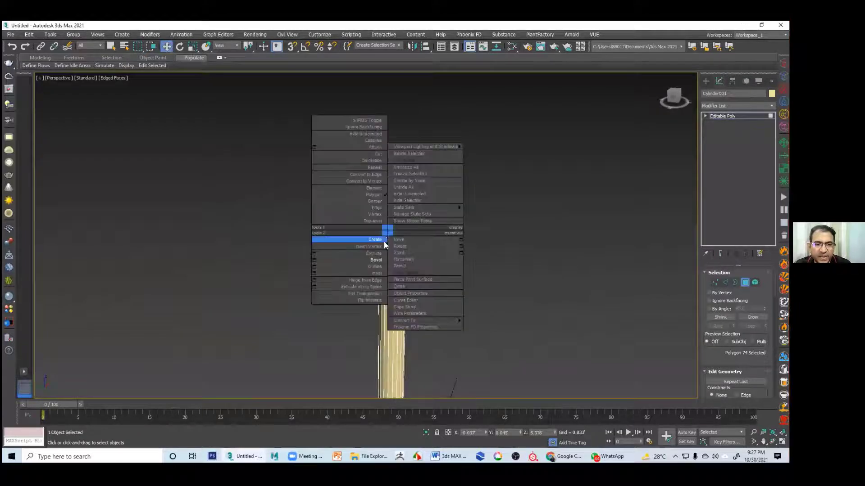
pyautogui.click(380, 253)
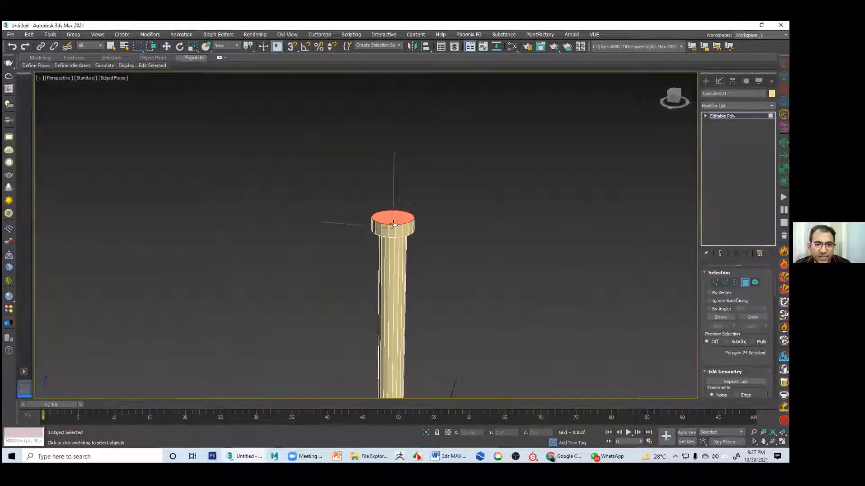
pyautogui.moveTo(393, 230); pyautogui.dragTo(396, 189)
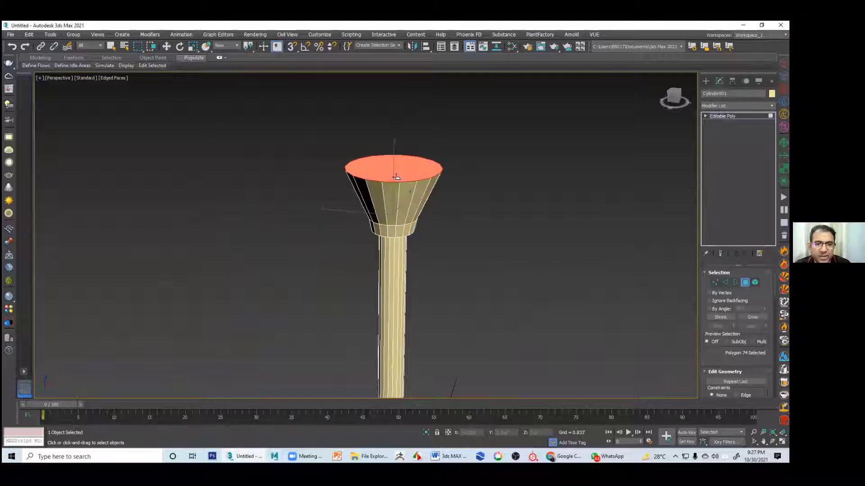
pyautogui.click(396, 174)
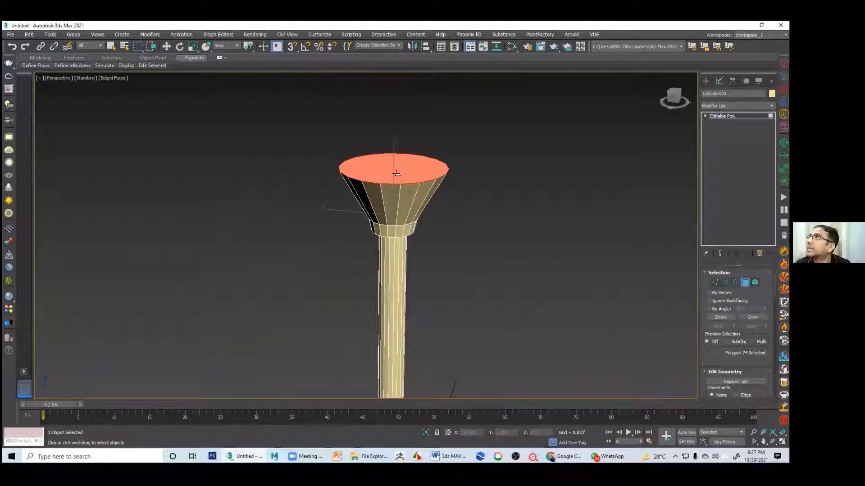
pyautogui.moveTo(405, 169); pyautogui.dragTo(404, 159)
pyautogui.keyDown('alt'); pyautogui.moveTo(433, 195); pyautogui.dragTo(466, 204, button='middle'); pyautogui.keyUp('alt')
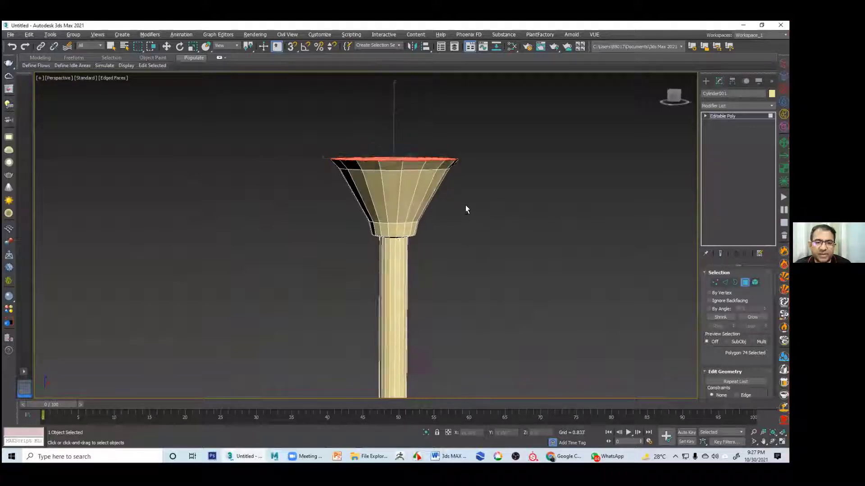
# Clear the top selection and select three adjacent polygons in the upper row of the round base's side
pyautogui.moveTo(464, 257); pyautogui.dragTo(473, 179, button='middle')
pyautogui.scroll(-5, 478, 207)
pyautogui.moveTo(507, 260); pyautogui.dragTo(365, 245, button='middle')
pyautogui.click(484, 201)
pyautogui.scroll(3, 507, 255)
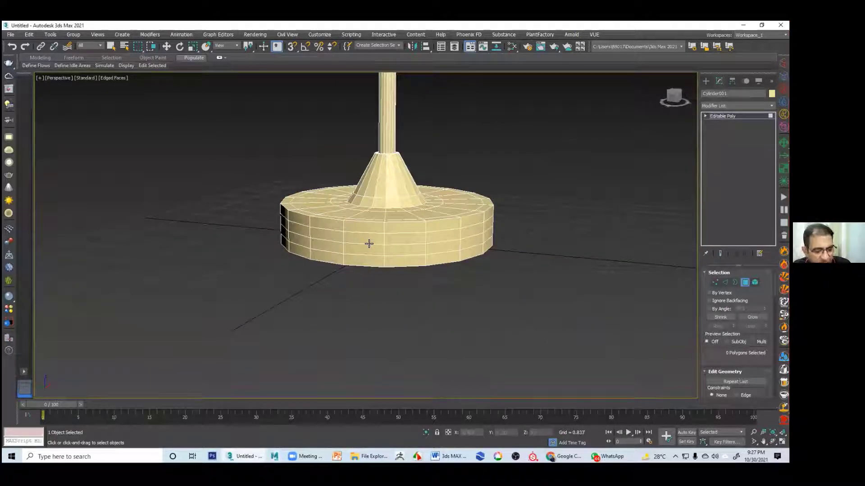
pyautogui.click(329, 225)
pyautogui.keyDown('ctrl'); pyautogui.click(367, 225); pyautogui.keyUp('ctrl')
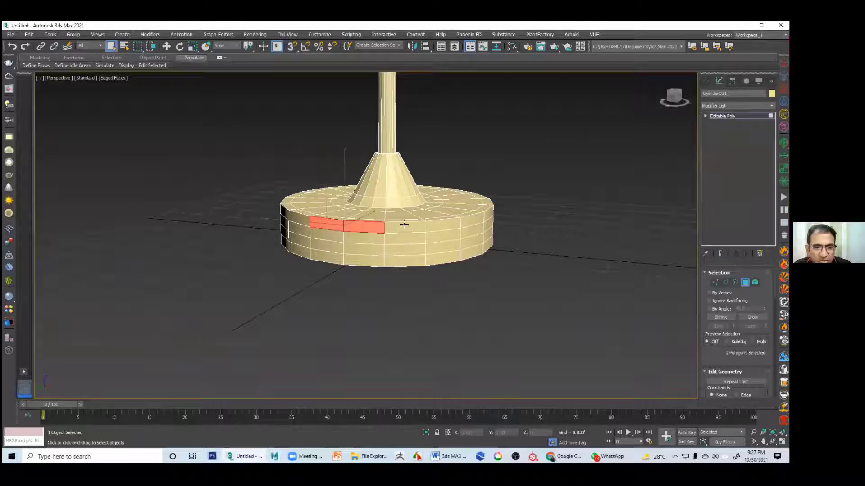
pyautogui.keyDown('ctrl'); pyautogui.click(406, 226); pyautogui.keyUp('ctrl')
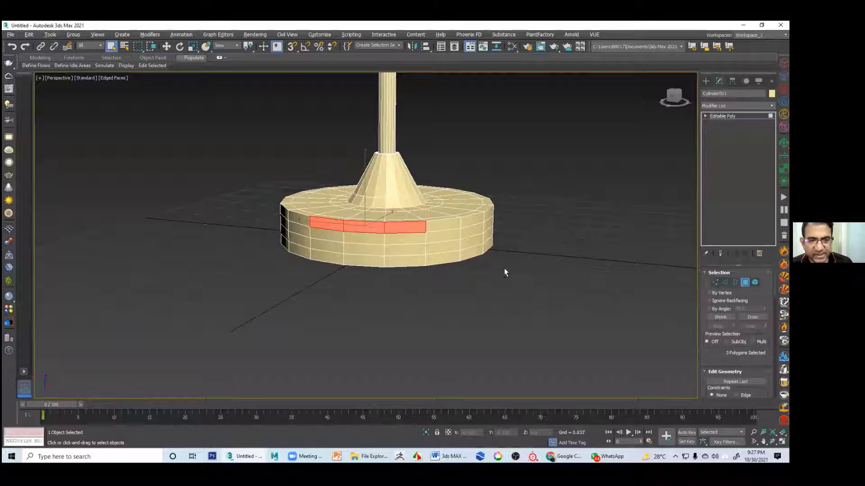
# Add two more groups of three adjacent upper-row side polygons, spaced around the round base, to the selection
pyautogui.keyDown('alt'); pyautogui.moveTo(504, 273); pyautogui.dragTo(452, 282, button='middle'); pyautogui.keyUp('alt')
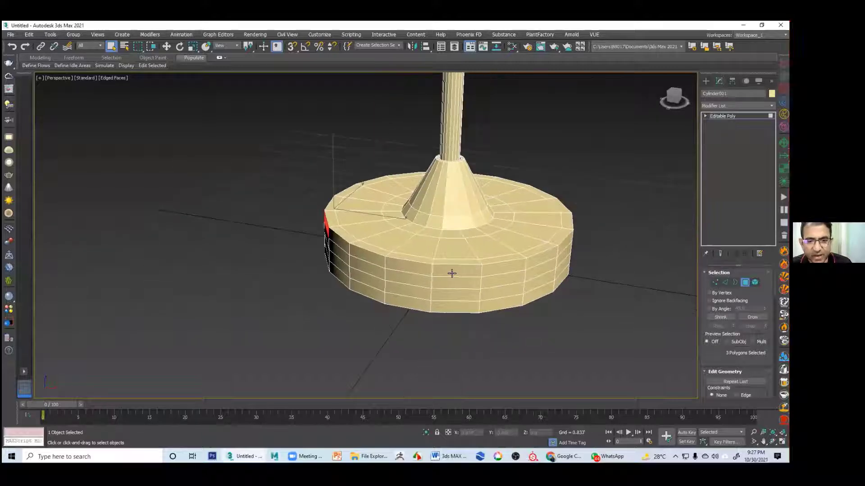
pyautogui.keyDown('ctrl'); pyautogui.click(455, 271); pyautogui.keyUp('ctrl')
pyautogui.keyDown('ctrl'); pyautogui.click(498, 267); pyautogui.keyUp('ctrl')
pyautogui.keyDown('ctrl'); pyautogui.click(535, 259); pyautogui.keyUp('ctrl')
pyautogui.keyDown('alt'); pyautogui.moveTo(591, 258); pyautogui.dragTo(468, 304, button='middle'); pyautogui.keyUp('alt')
pyautogui.keyDown('ctrl'); pyautogui.click(568, 294); pyautogui.keyUp('ctrl')
pyautogui.keyDown('ctrl'); pyautogui.click(586, 289); pyautogui.keyUp('ctrl')
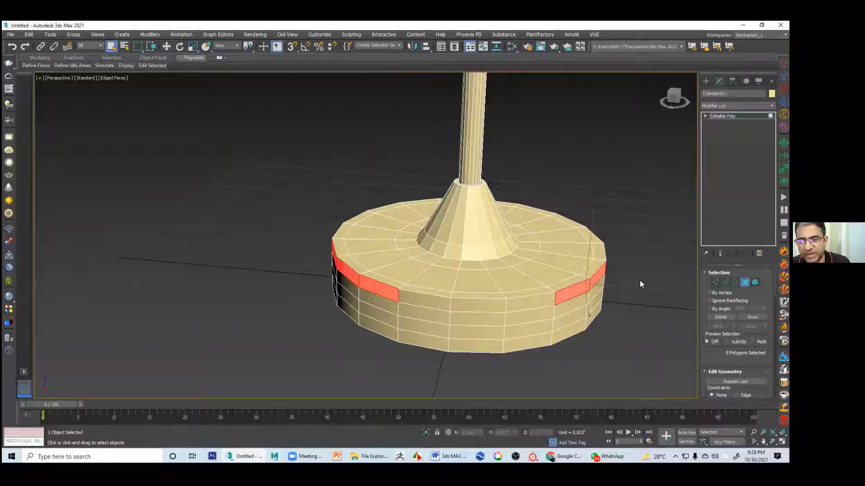
pyautogui.moveTo(640, 280)
pyautogui.keyDown('alt'); pyautogui.mouseDown(button='middle')
pyautogui.moveTo(521, 293)
pyautogui.moveTo(539, 301)
pyautogui.moveTo(499, 284)
pyautogui.moveTo(498, 309)
pyautogui.moveTo(540, 204)
pyautogui.moveTo(552, 245)
pyautogui.moveTo(572, 256)
pyautogui.moveTo(620, 263)
pyautogui.moveTo(616, 291)
pyautogui.moveTo(598, 309)
pyautogui.moveTo(586, 295)
pyautogui.mouseUp(button='middle'); pyautogui.keyUp('alt')
pyautogui.keyDown('ctrl'); pyautogui.click(550, 297); pyautogui.keyUp('ctrl')
# Extrude the three selected polygon groups outward from the round base into three short blades
pyautogui.press('F3')
pyautogui.press('F3')
pyautogui.scroll(-5, 552, 272)
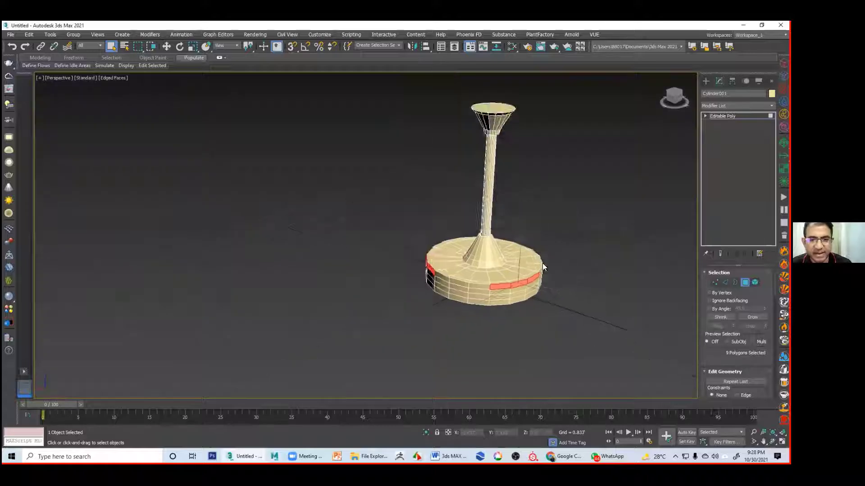
pyautogui.scroll(2, 474, 267)
pyautogui.moveTo(488, 267); pyautogui.dragTo(428, 270, button='middle')
pyautogui.scroll(3, 417, 248)
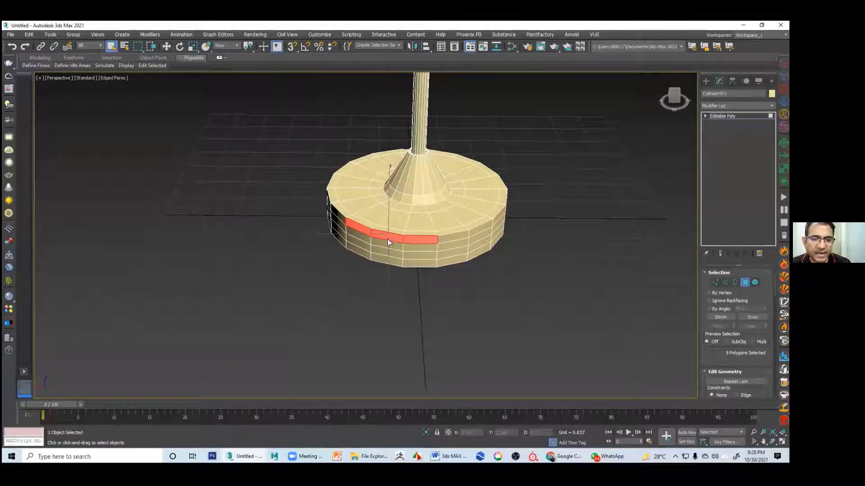
pyautogui.rightClick(390, 244)
pyautogui.click(354, 260)
pyautogui.moveTo(392, 239); pyautogui.dragTo(446, 148)
# Extrude the three blade end faces again to make the blades considerably longer
pyautogui.scroll(-2, 442, 250)
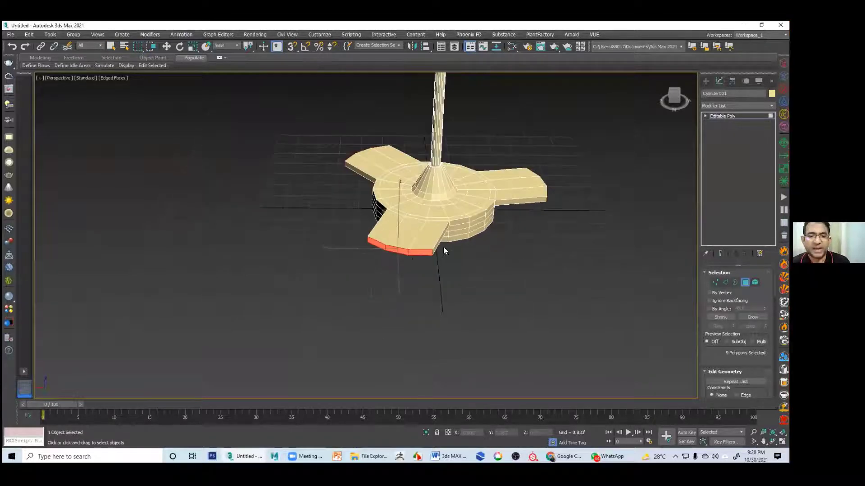
pyautogui.moveTo(408, 252); pyautogui.dragTo(493, 92)
pyautogui.scroll(-4, 480, 180)
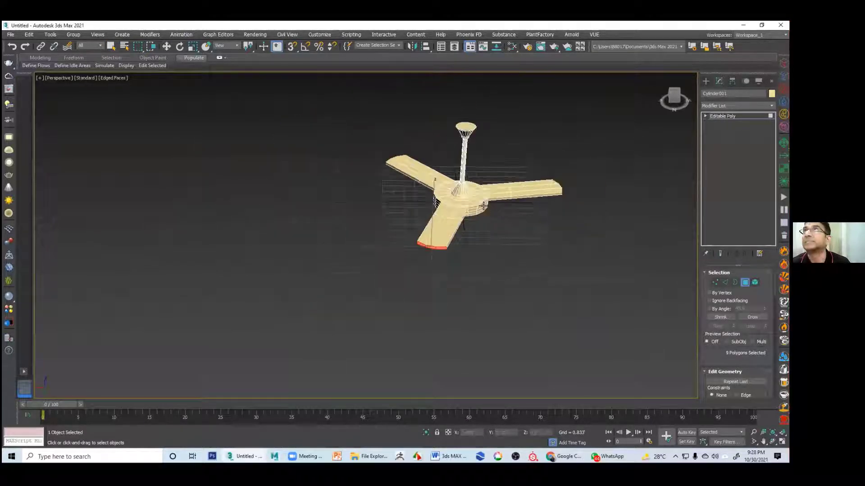
pyautogui.moveTo(494, 215); pyautogui.dragTo(494, 195, button='middle')
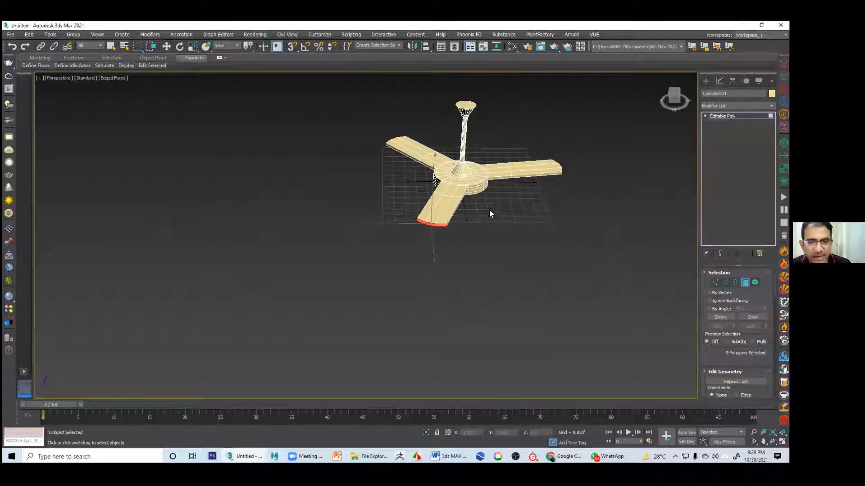
# Scale the blade end faces slightly narrower, extrude them once more to lengthen the blades, and clear the selection
pyautogui.press('r')
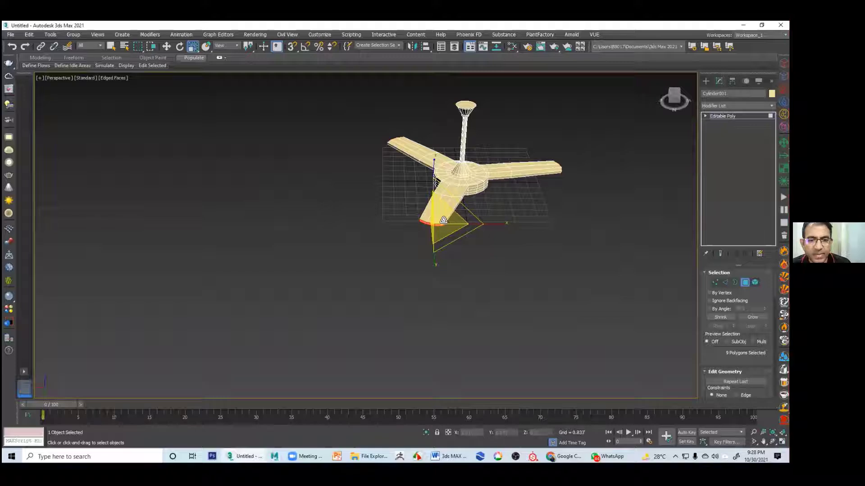
pyautogui.rightClick(439, 226)
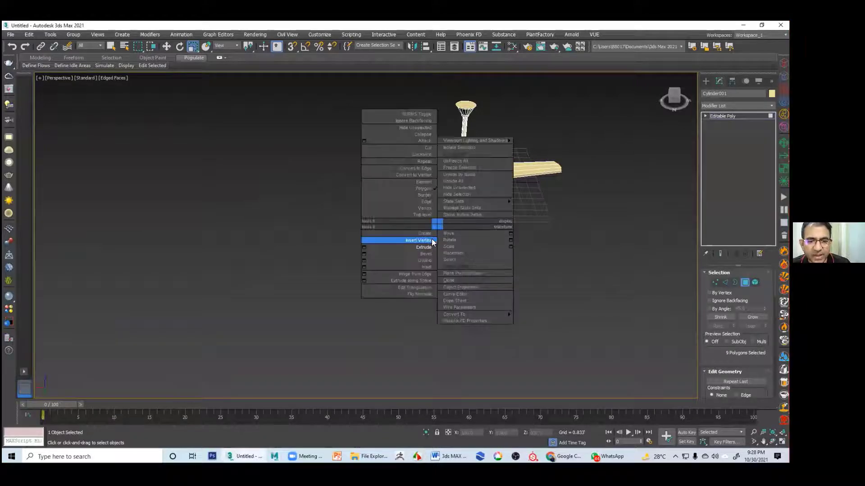
pyautogui.click(428, 239)
pyautogui.moveTo(439, 225); pyautogui.dragTo(558, 87)
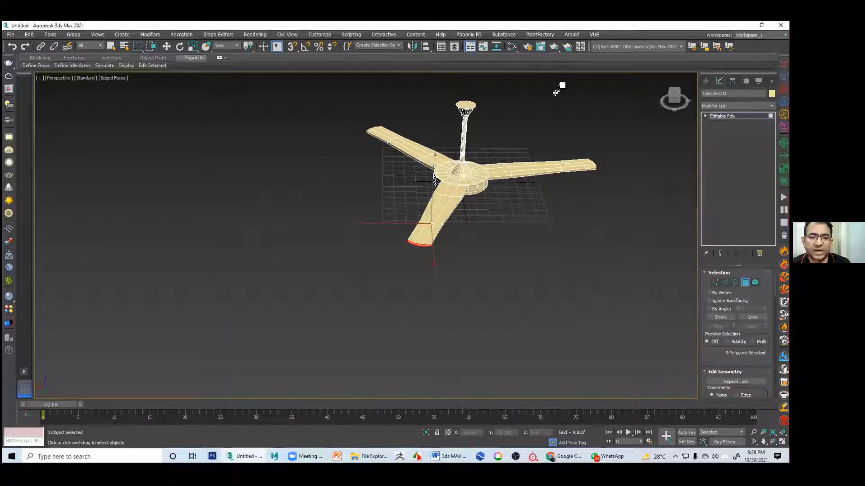
pyautogui.keyDown('alt'); pyautogui.moveTo(521, 195); pyautogui.dragTo(471, 244, button='middle'); pyautogui.keyUp('alt')
pyautogui.scroll(3, 478, 237)
pyautogui.click(423, 296)
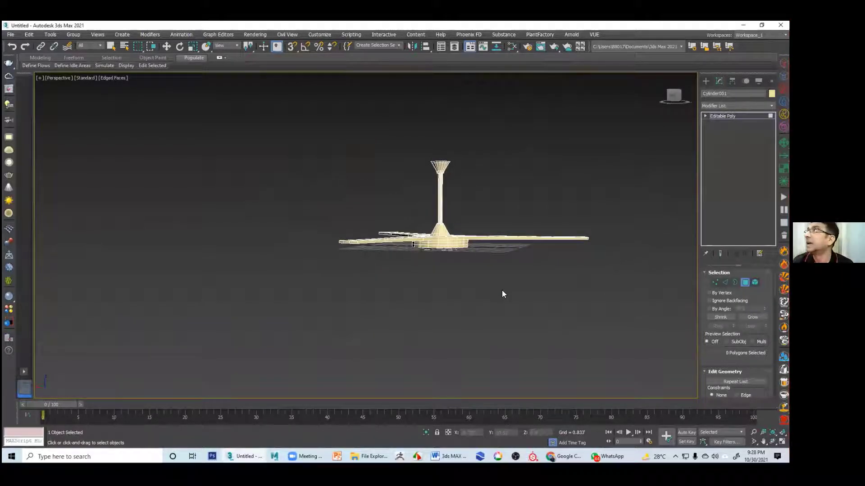
# Select the central polygon on the base's underside and grow the selection across the underside onto the side faces
pyautogui.keyDown('alt'); pyautogui.moveTo(497, 327); pyautogui.dragTo(428, 306, button='middle'); pyautogui.keyUp('alt')
pyautogui.scroll(3, 428, 306)
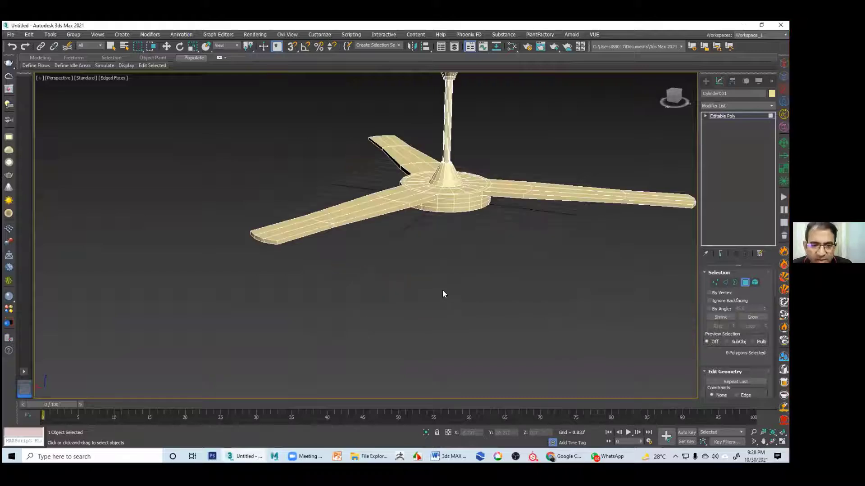
pyautogui.keyDown('alt'); pyautogui.moveTo(452, 236); pyautogui.dragTo(461, 172, button='middle'); pyautogui.keyUp('alt')
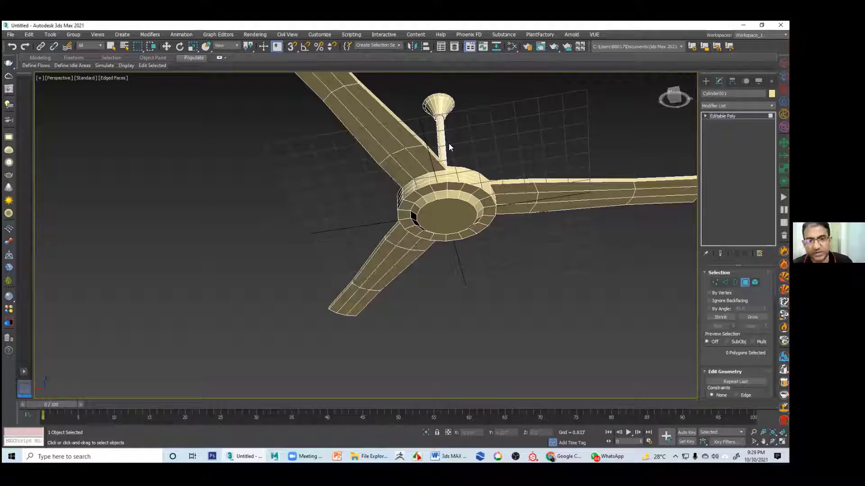
pyautogui.keyDown('alt'); pyautogui.moveTo(428, 173); pyautogui.dragTo(424, 206, button='middle'); pyautogui.keyUp('alt')
pyautogui.keyDown('alt'); pyautogui.moveTo(478, 239); pyautogui.dragTo(452, 198, button='middle'); pyautogui.keyUp('alt')
pyautogui.click(446, 205)
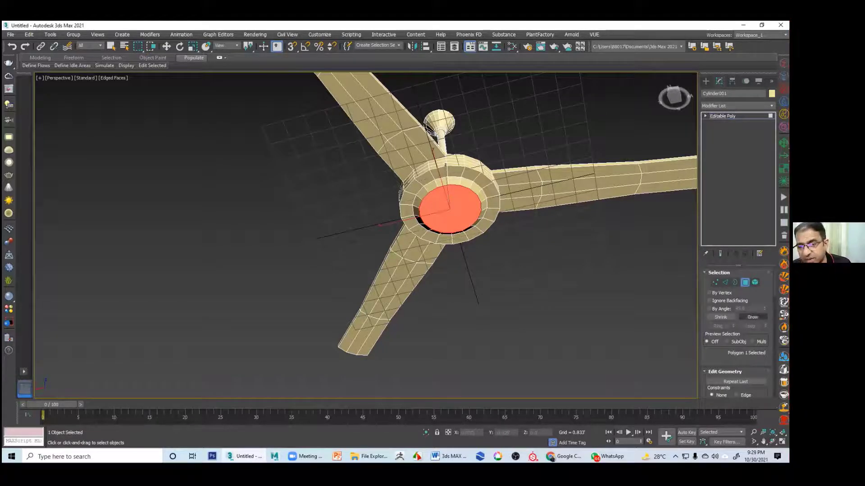
pyautogui.click(752, 318)
pyautogui.click(752, 317)
pyautogui.click(752, 317)
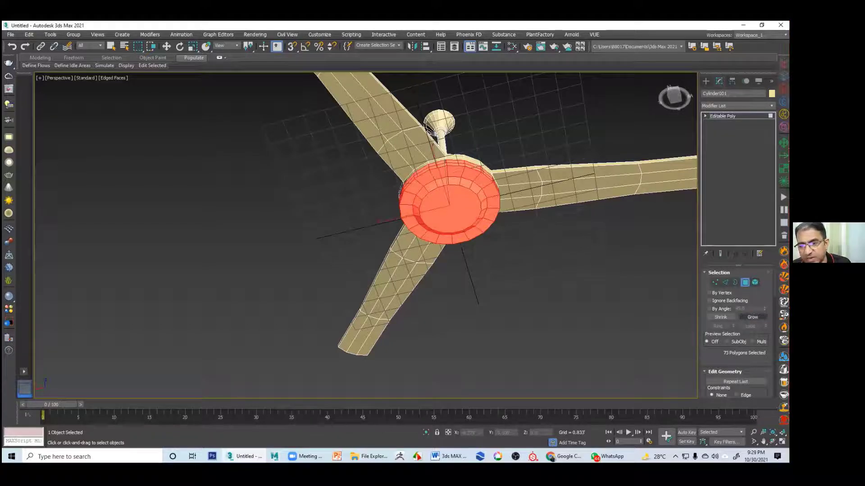
# Keep growing the selection until it covers the round base and all three blades including their tips
pyautogui.click(752, 317)
pyautogui.click(753, 317)
pyautogui.click(752, 317)
pyautogui.keyDown('alt'); pyautogui.moveTo(574, 278); pyautogui.dragTo(567, 356, button='middle'); pyautogui.keyUp('alt')
pyautogui.click(752, 317)
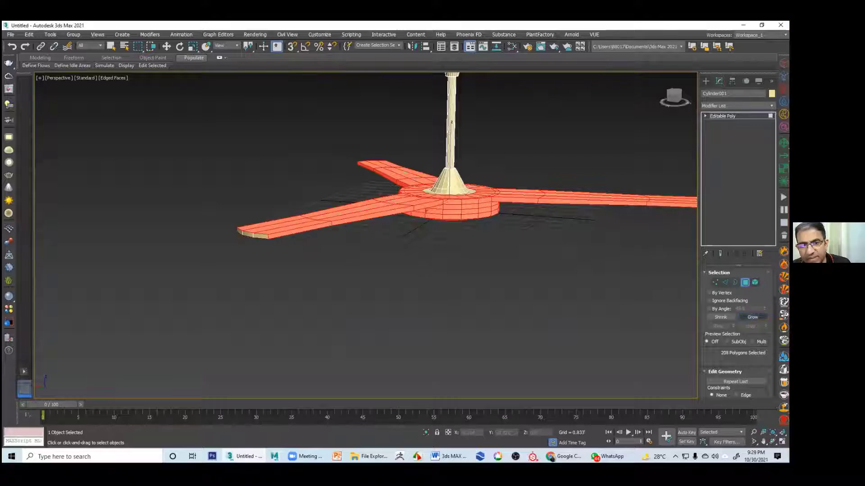
pyautogui.keyDown('alt'); pyautogui.moveTo(627, 297); pyautogui.dragTo(624, 329, button='middle'); pyautogui.keyUp('alt')
pyautogui.click(752, 317)
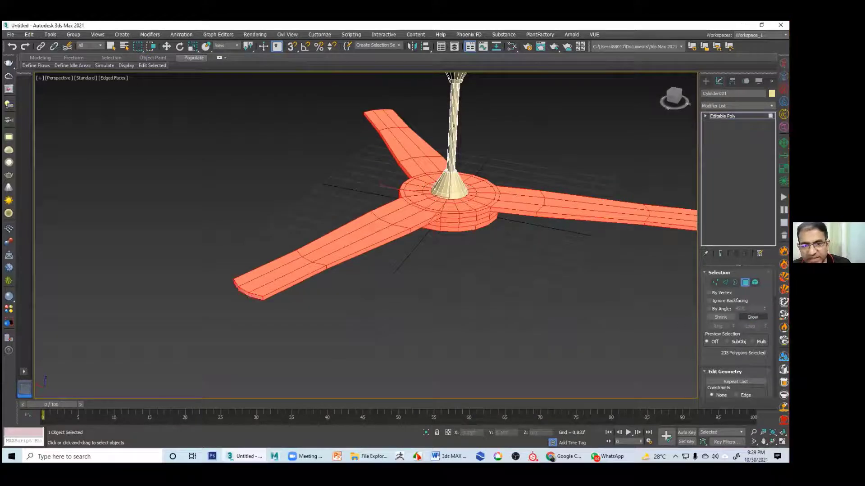
# Detach the selected base and blade polygons from the stem as a separate object and leave polygon editing
pyautogui.keyDown('alt'); pyautogui.moveTo(478, 256); pyautogui.dragTo(680, 343, button='middle'); pyautogui.keyUp('alt')
pyautogui.scroll(-5, 739, 337)
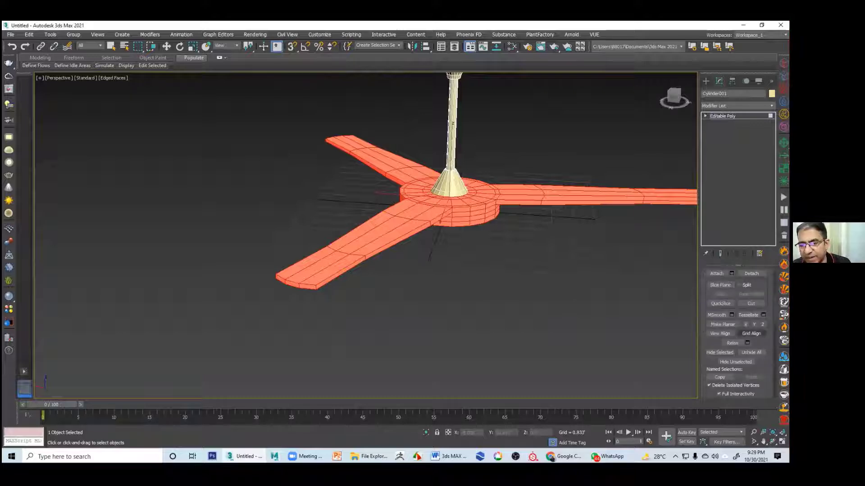
pyautogui.scroll(3, 721, 293)
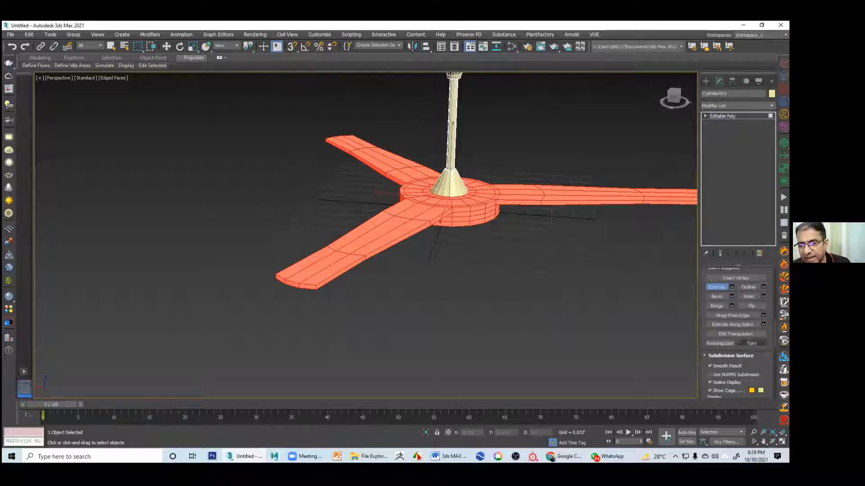
pyautogui.scroll(-5, 729, 315)
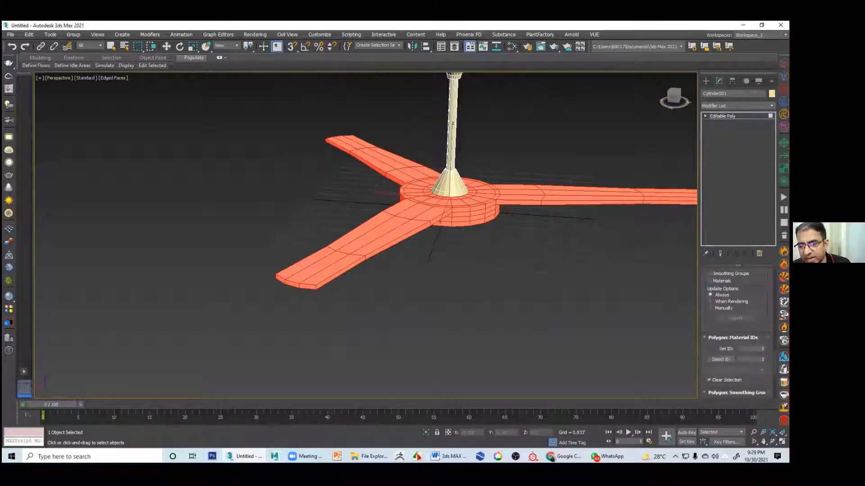
pyautogui.scroll(-3, 735, 329)
pyautogui.scroll(6, 734, 329)
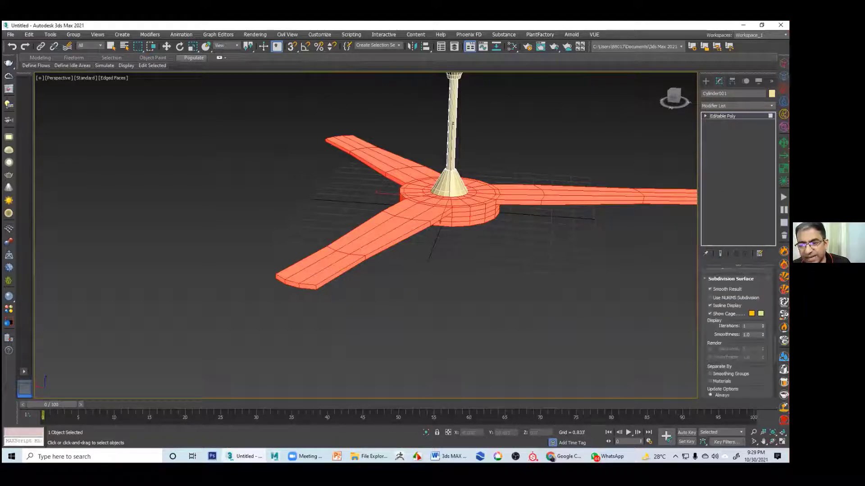
pyautogui.scroll(3, 720, 316)
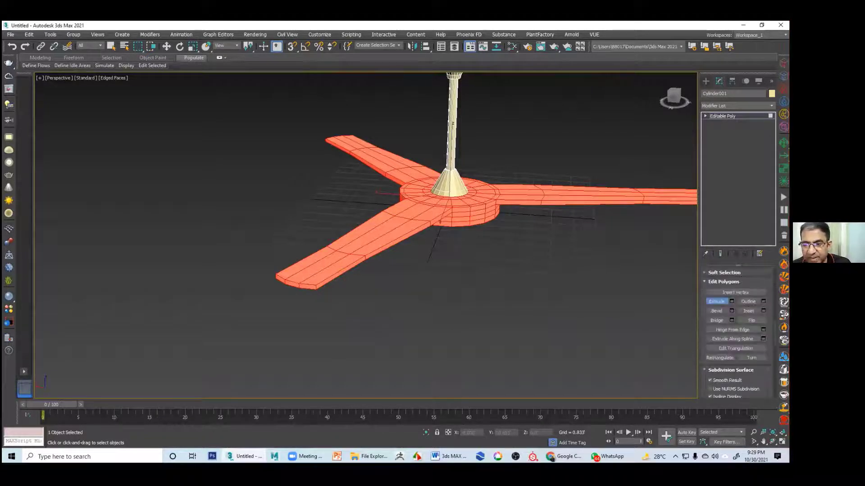
pyautogui.scroll(2, 736, 333)
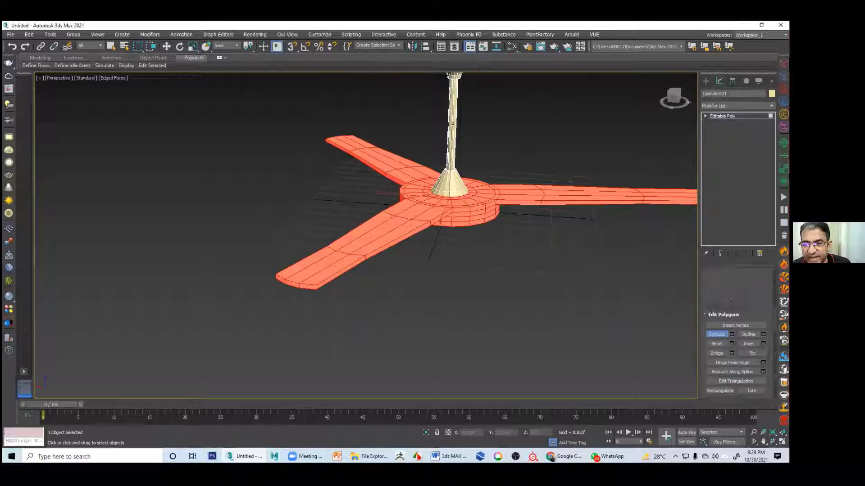
pyautogui.scroll(2, 704, 320)
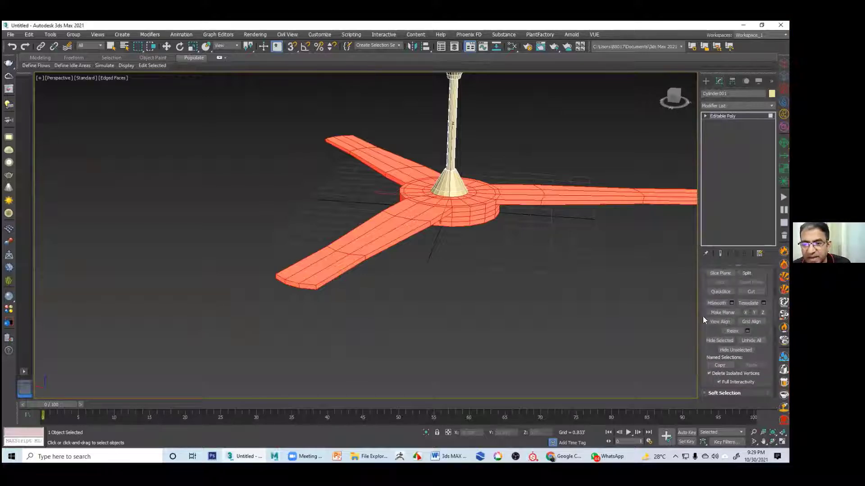
pyautogui.scroll(4, 702, 320)
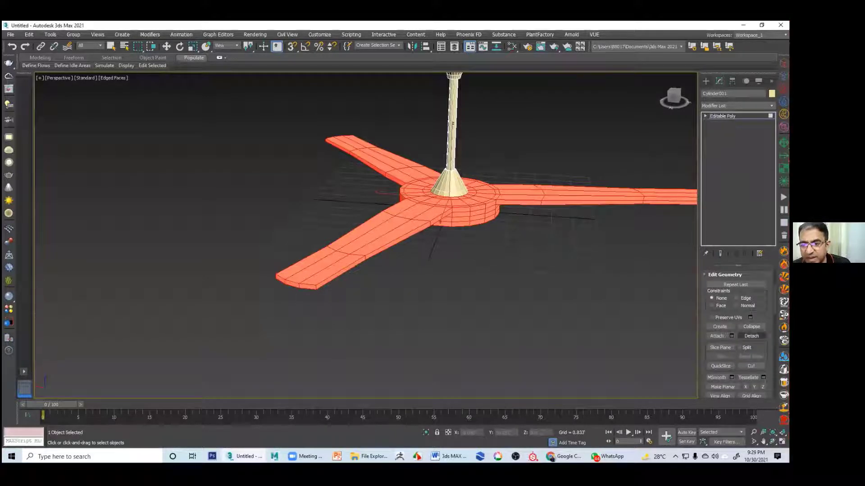
pyautogui.click(751, 336)
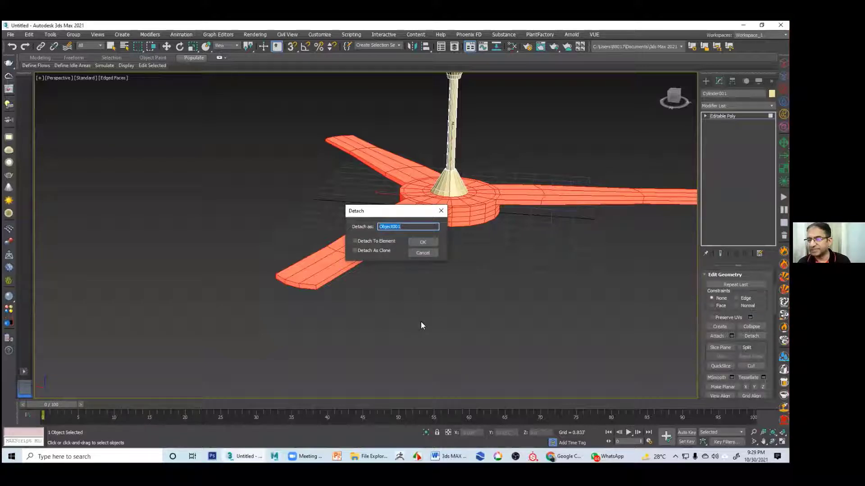
pyautogui.click(424, 243)
pyautogui.click(723, 116)
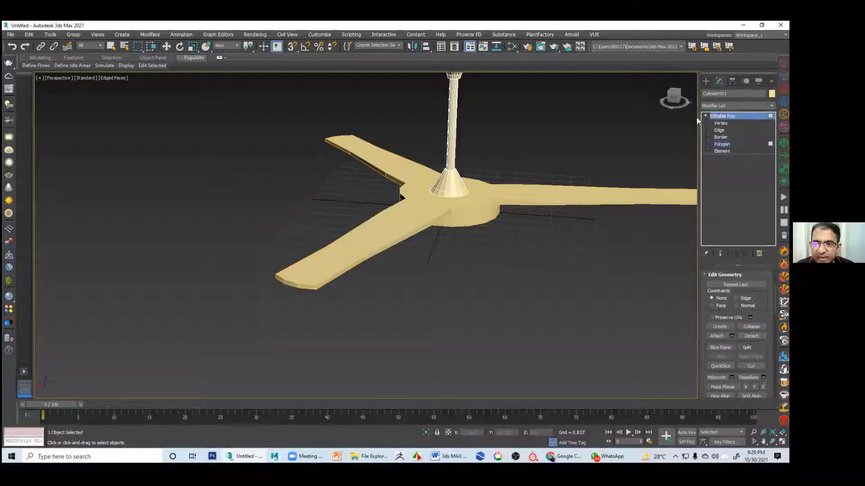
# Select the detached base-and-blades object and rotate it about its Z axis to about -92 degrees
pyautogui.click(588, 154)
pyautogui.click(513, 191)
pyautogui.press('r')
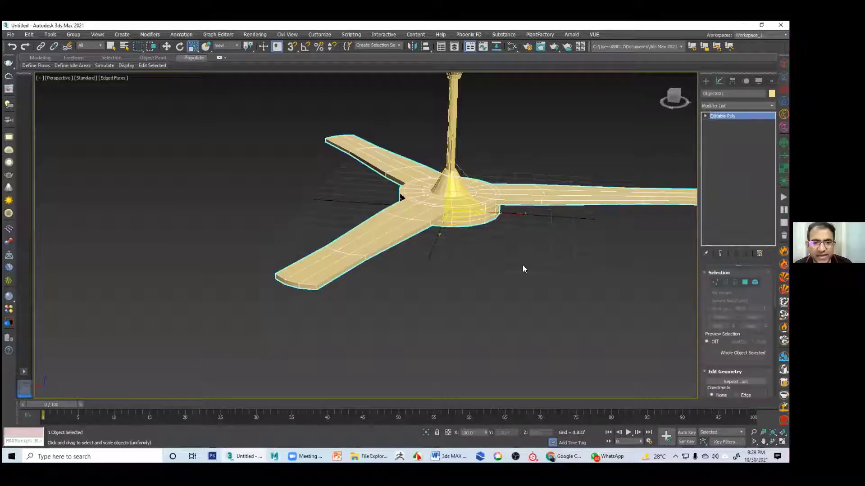
pyautogui.keyDown('alt'); pyautogui.moveTo(510, 280); pyautogui.dragTo(455, 241, button='middle'); pyautogui.keyUp('alt')
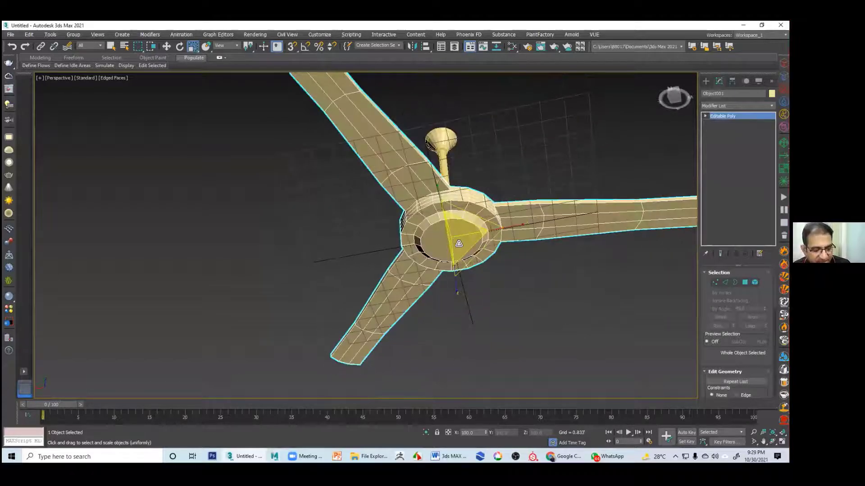
pyautogui.press('w')
pyautogui.press('e')
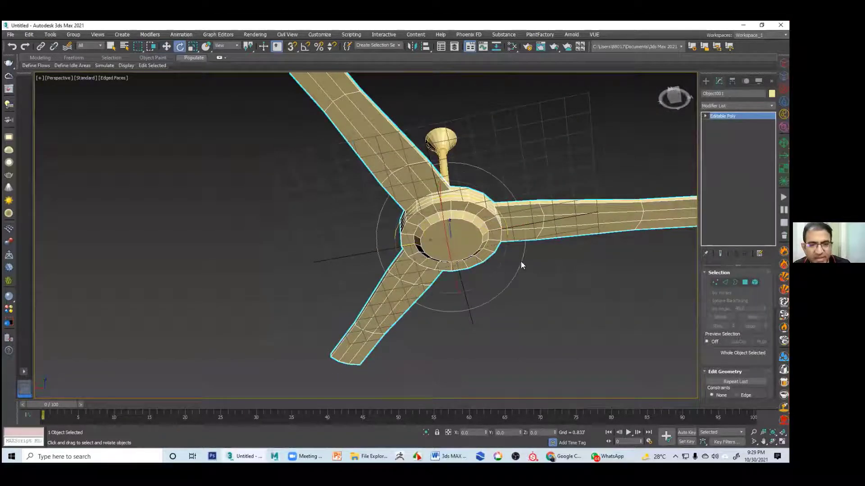
pyautogui.keyDown('alt'); pyautogui.moveTo(522, 264); pyautogui.dragTo(475, 230, button='middle'); pyautogui.keyUp('alt')
pyautogui.moveTo(475, 230); pyautogui.dragTo(684, 247)
pyautogui.keyDown('alt'); pyautogui.moveTo(684, 246); pyautogui.dragTo(544, 213, button='middle'); pyautogui.keyUp('alt')
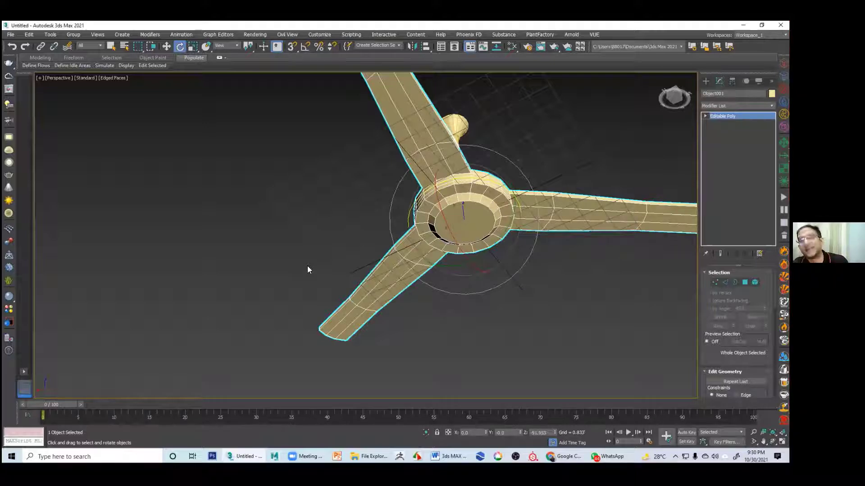
# Go to frame 100, enable Auto Key and rotate the blades object about Z to about -269 degrees
pyautogui.moveTo(59, 405); pyautogui.dragTo(746, 404)
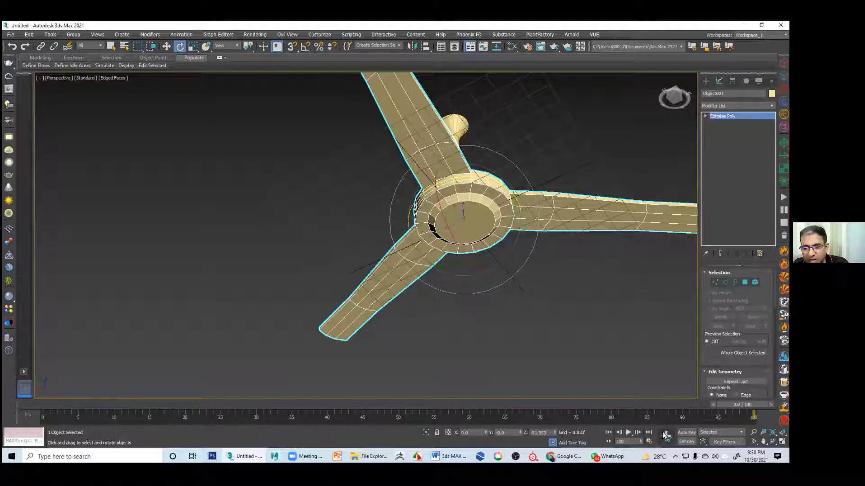
pyautogui.click(686, 432)
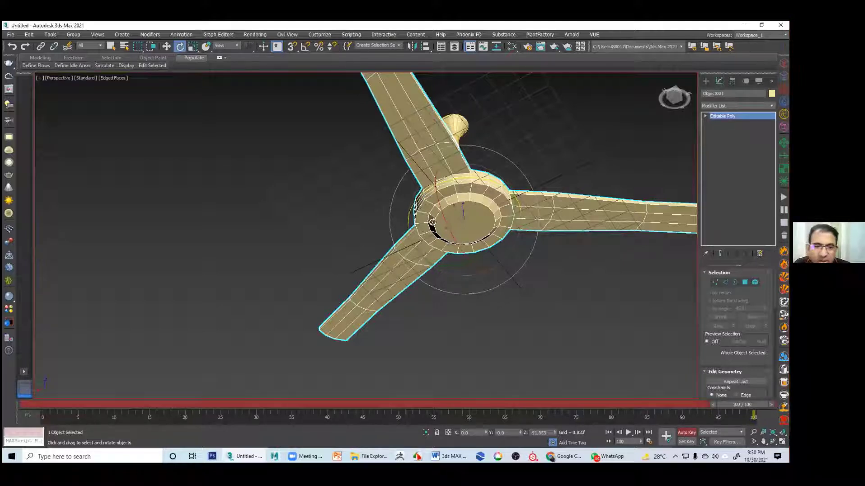
pyautogui.moveTo(491, 227)
pyautogui.keyDown('alt'); pyautogui.mouseDown(button='middle')
pyautogui.moveTo(485, 243)
pyautogui.moveTo(473, 244)
pyautogui.moveTo(495, 211)
pyautogui.mouseUp(button='middle'); pyautogui.keyUp('alt')
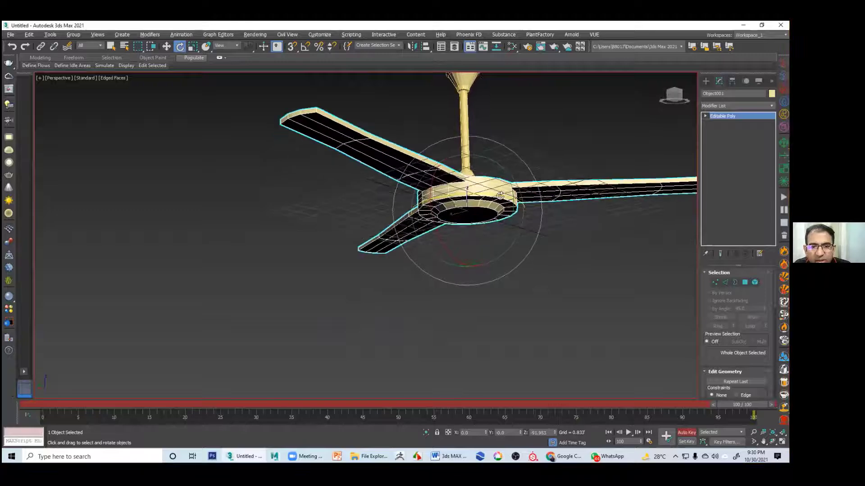
pyautogui.moveTo(496, 212); pyautogui.dragTo(32, 257)
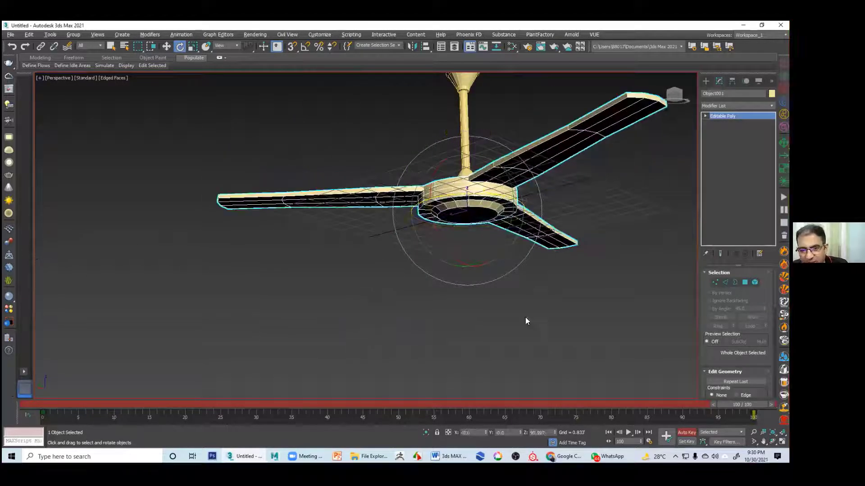
# Scrub the animation back to frame 67 to check the blade rotation, and turn Auto Key off
pyautogui.keyDown('alt'); pyautogui.moveTo(525, 320); pyautogui.dragTo(601, 318, button='middle'); pyautogui.keyUp('alt')
pyautogui.scroll(-5, 554, 277)
pyautogui.scroll(3, 600, 319)
pyautogui.moveTo(696, 408); pyautogui.dragTo(512, 405)
pyautogui.press('e')
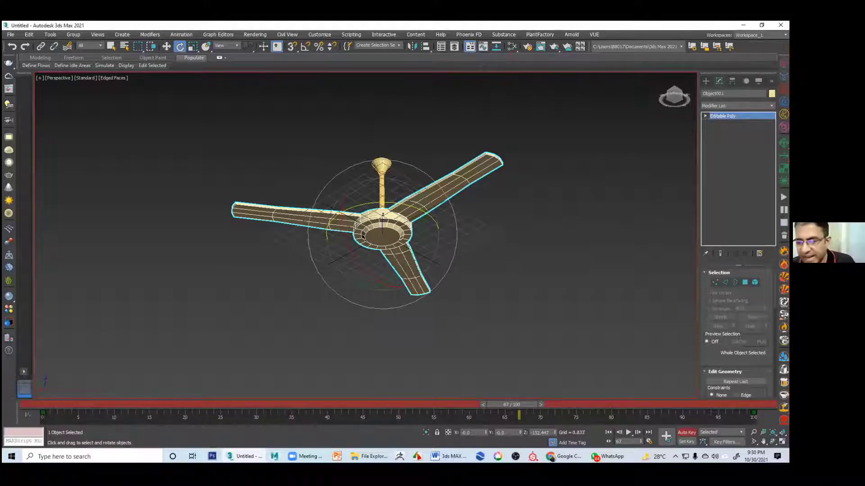
pyautogui.click(687, 433)
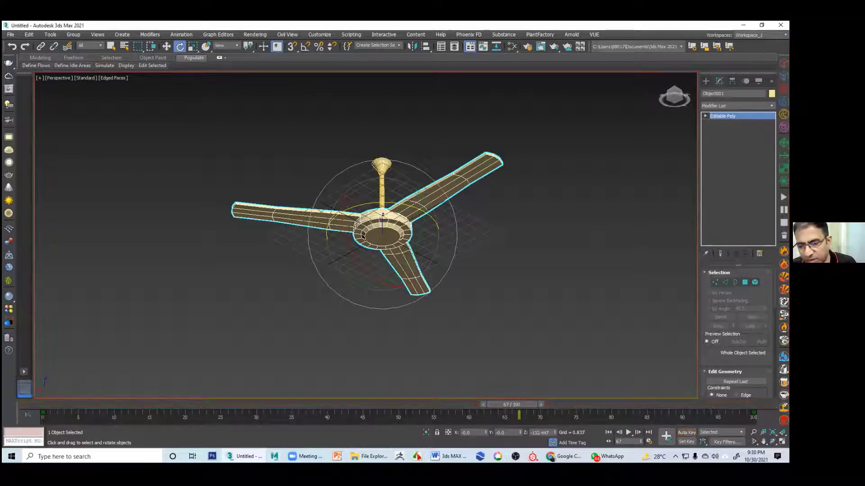
# Open the Z Rotation key properties from the frame 100 key and set the value of the frame 0 key to 0
pyautogui.click(754, 414)
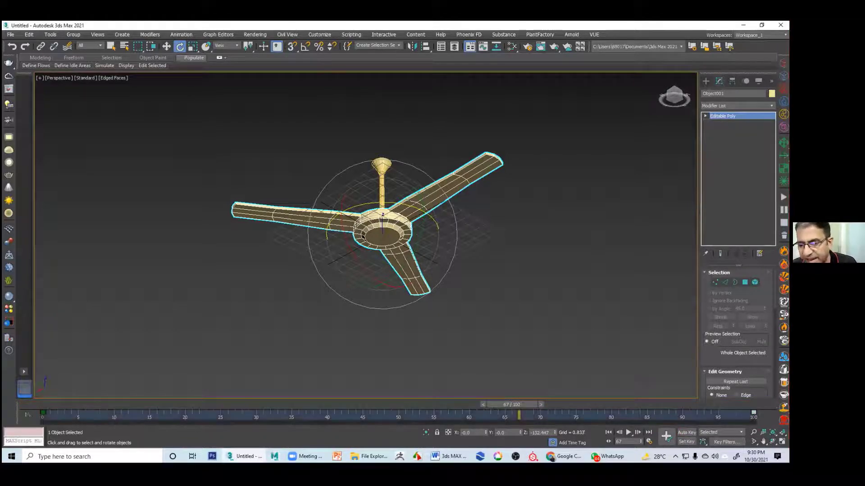
pyautogui.rightClick(753, 413)
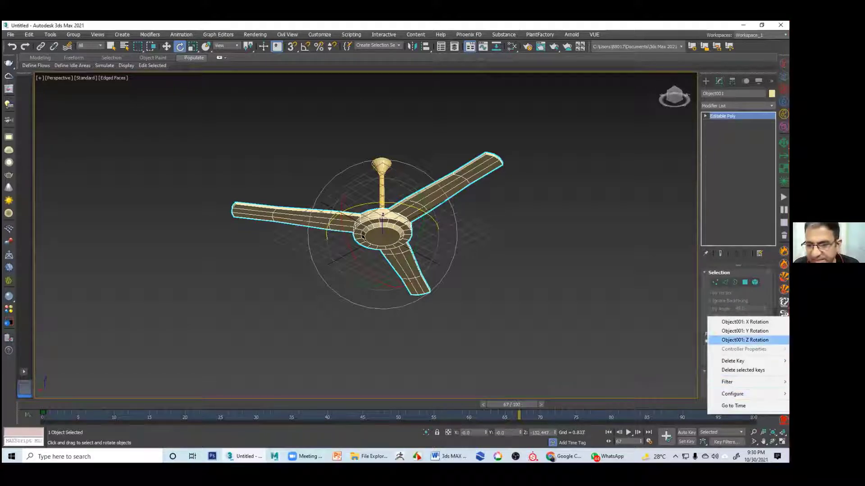
pyautogui.click(744, 340)
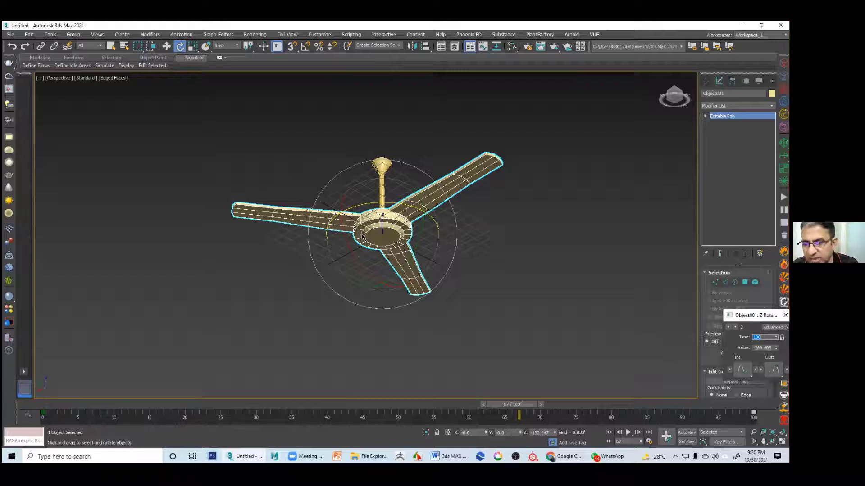
pyautogui.moveTo(756, 315); pyautogui.dragTo(539, 231)
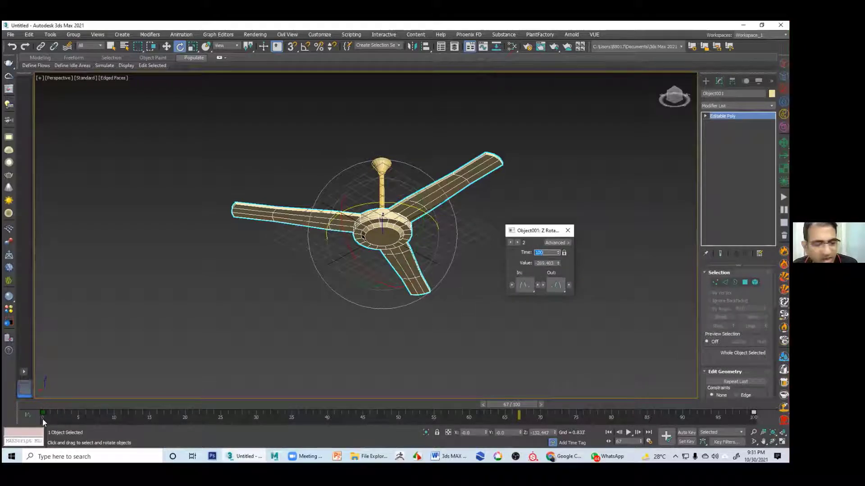
pyautogui.click(510, 242)
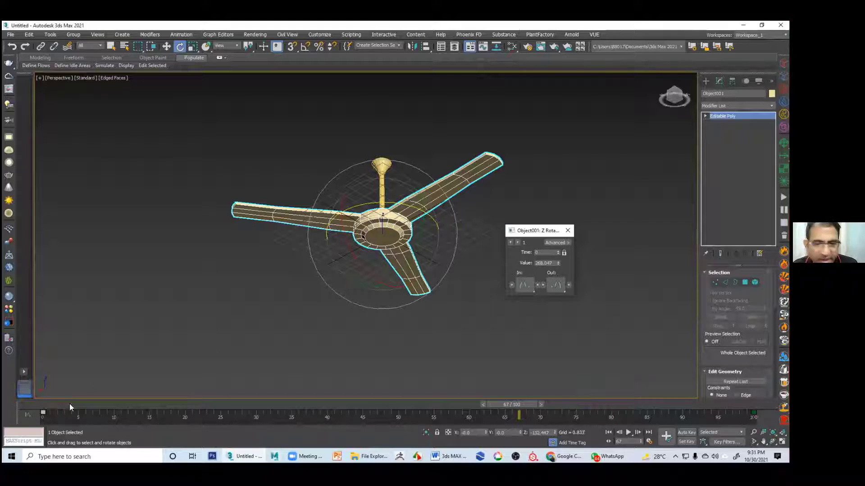
pyautogui.doubleClick(556, 263)
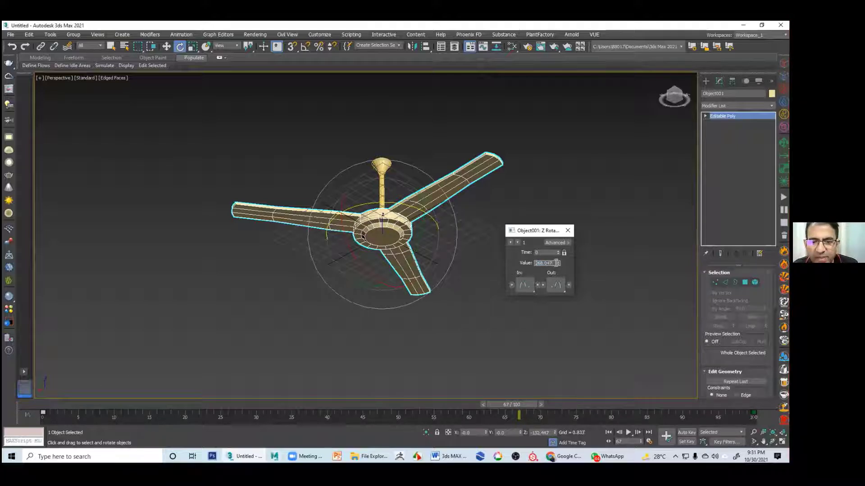
pyautogui.write('0')
pyautogui.press('Return')
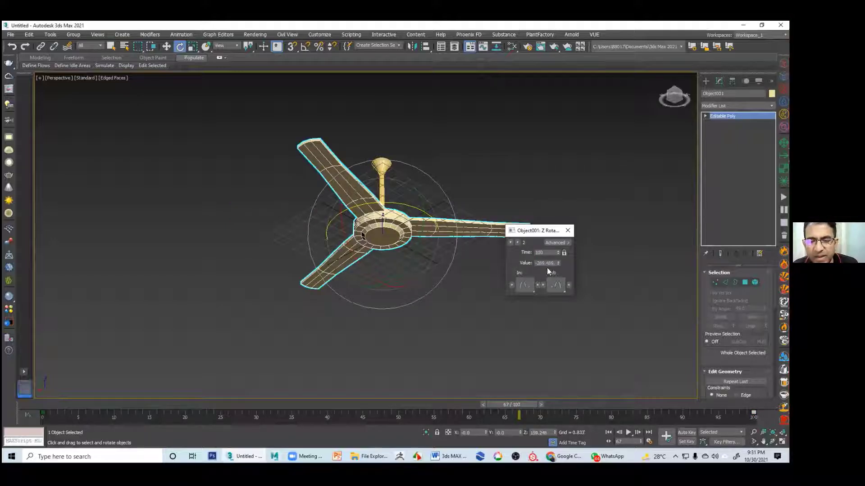
# Set the Z Rotation value of the frame 100 key to -360, check it, close the key properties and deselect the object
pyautogui.moveTo(554, 263); pyautogui.dragTo(533, 263)
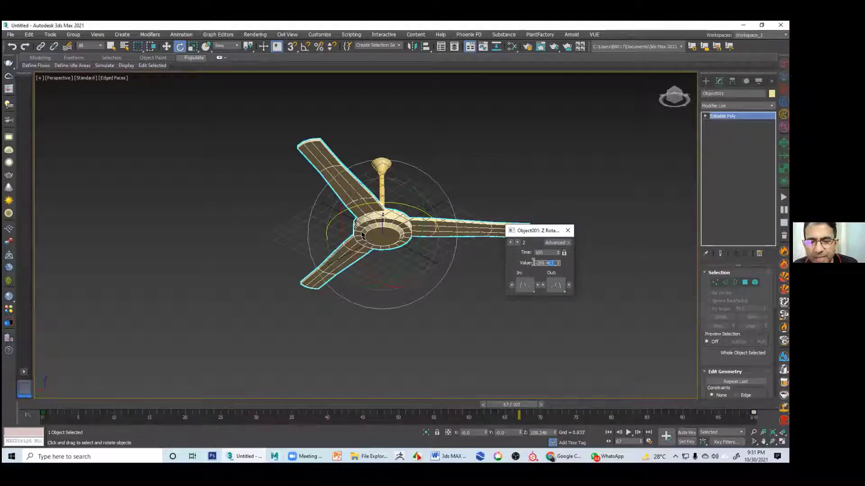
pyautogui.write('-36')
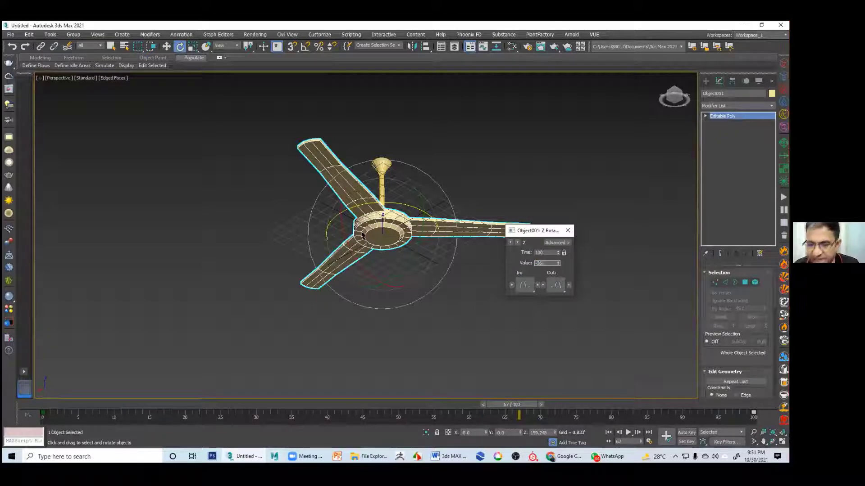
pyautogui.write('0')
pyautogui.press('Return')
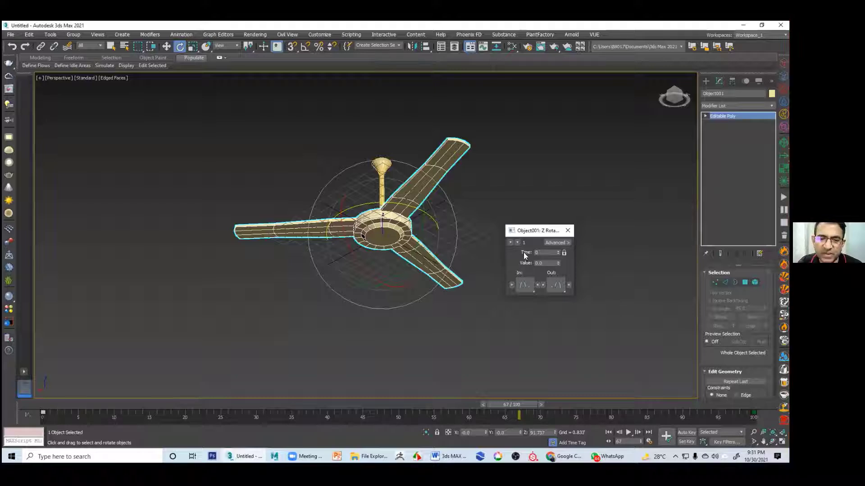
pyautogui.click(517, 242)
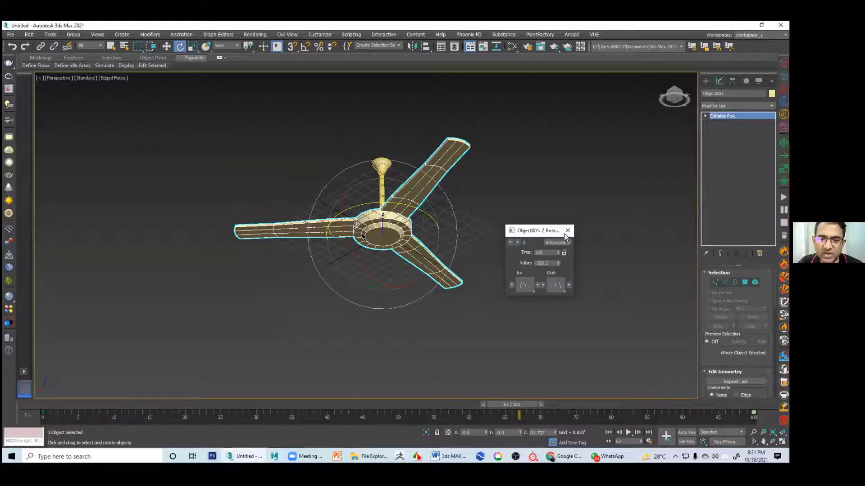
pyautogui.click(603, 216)
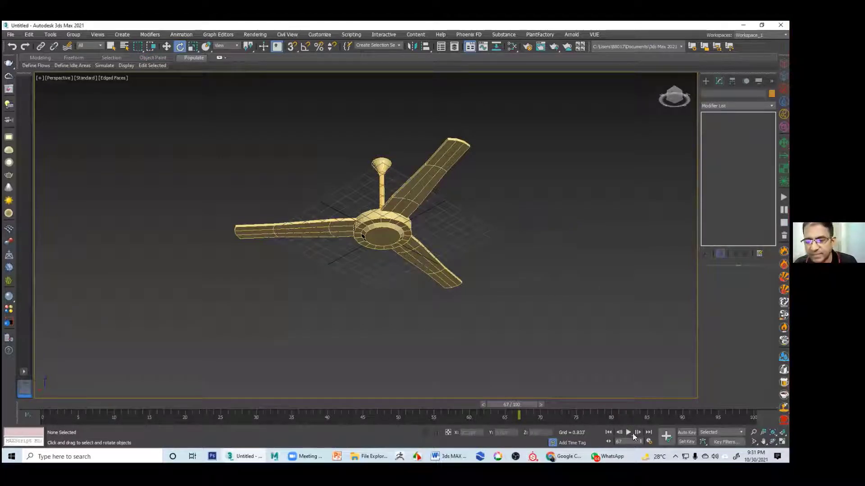
# Play the fan animation from the first frame, stop it, and select the blades object again
pyautogui.click(608, 433)
pyautogui.click(627, 433)
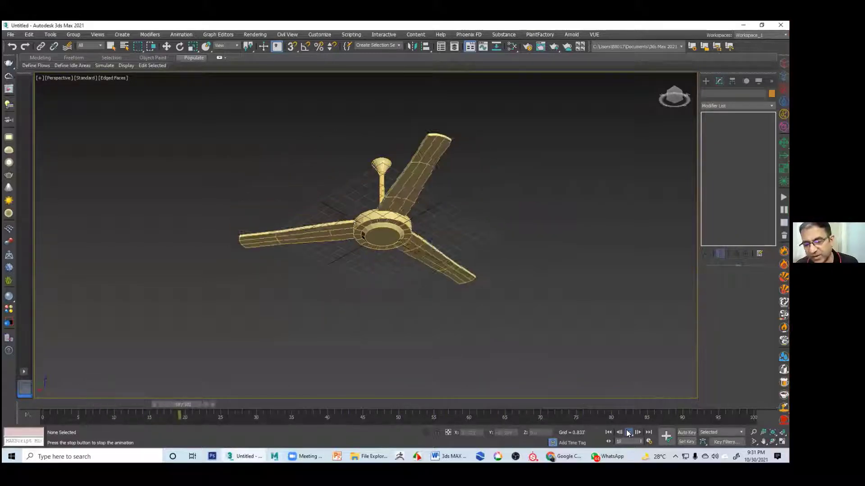
pyautogui.click(629, 434)
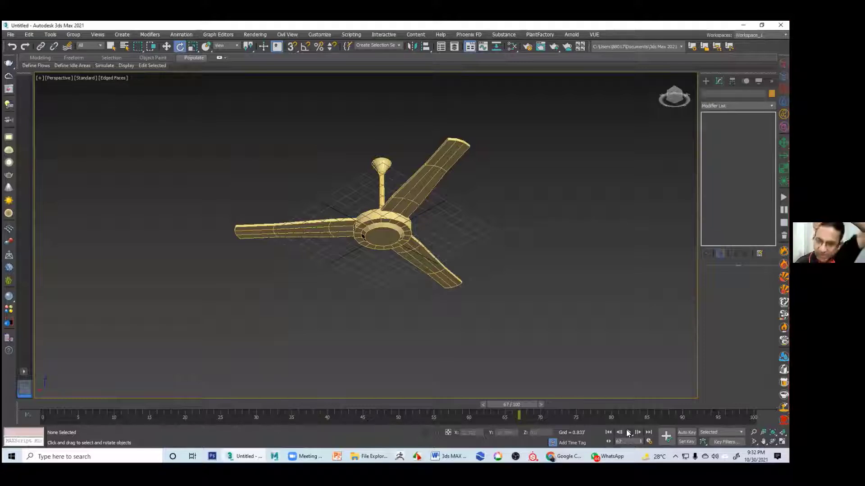
pyautogui.click(388, 239)
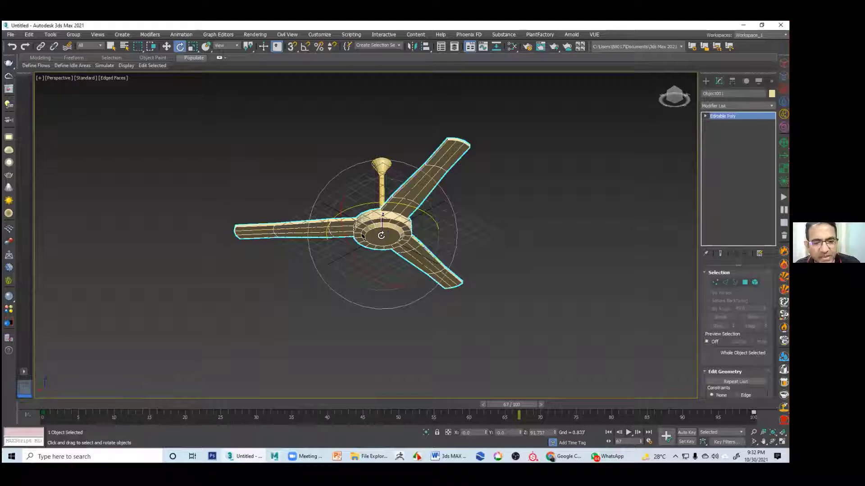
# Open the blades' Z Rotation curve in the Curve Editor, select its keys at frames 0 and 100, and make their tangents linear
pyautogui.rightClick(381, 236)
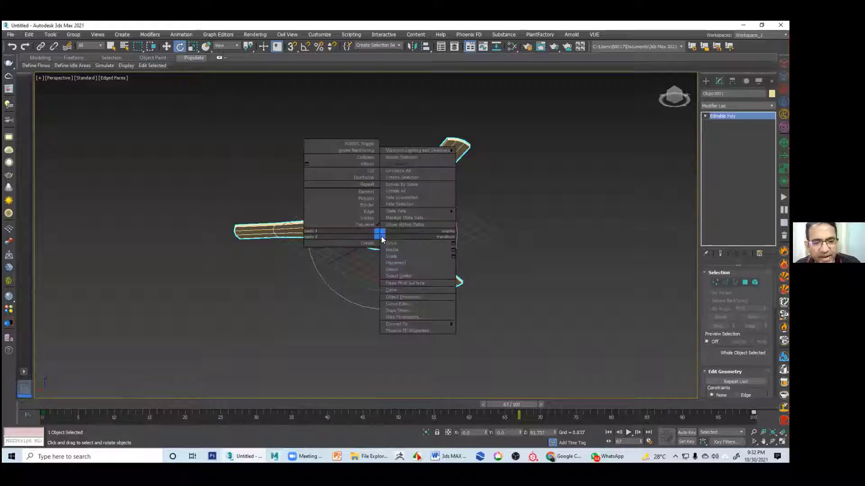
pyautogui.click(412, 305)
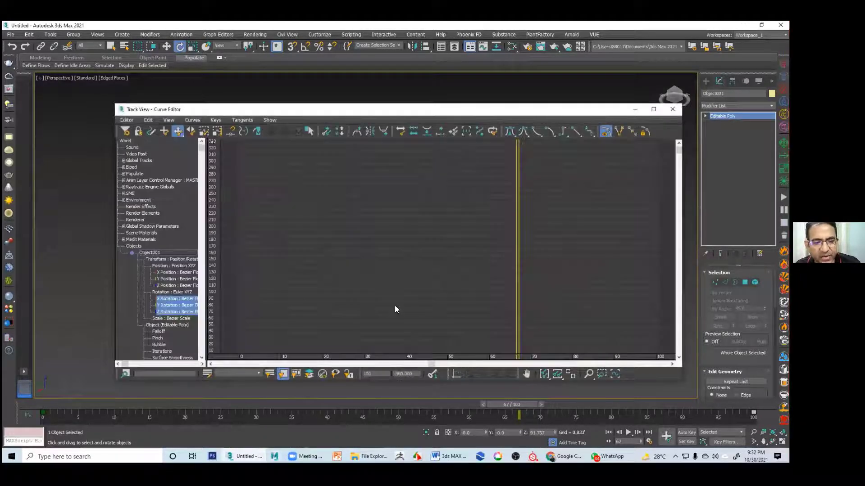
pyautogui.click(192, 312)
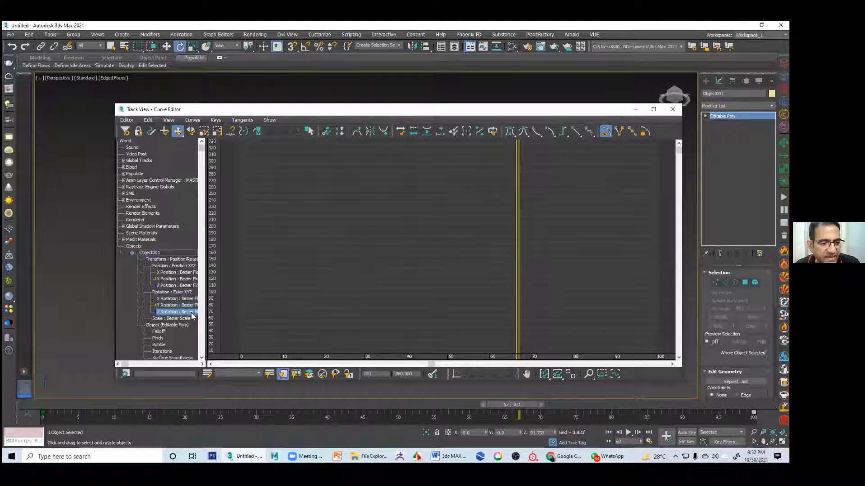
pyautogui.click(570, 375)
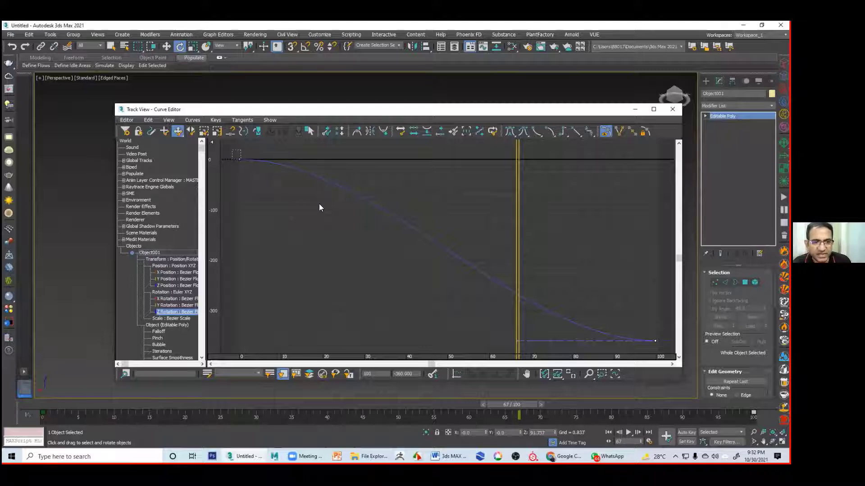
pyautogui.moveTo(319, 204); pyautogui.dragTo(661, 350)
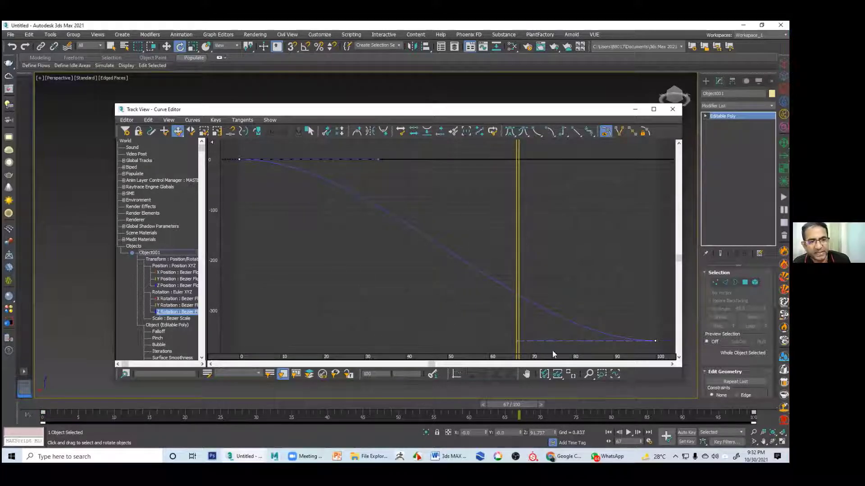
pyautogui.click(575, 132)
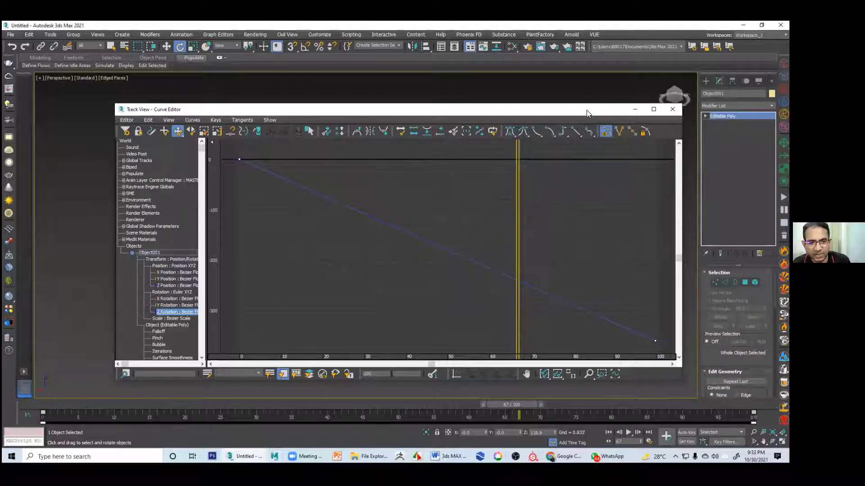
# Move the Curve Editor aside, deselect the blades, and play the linear rotation from the first frame before stopping it
pyautogui.moveTo(587, 113); pyautogui.dragTo(133, 274)
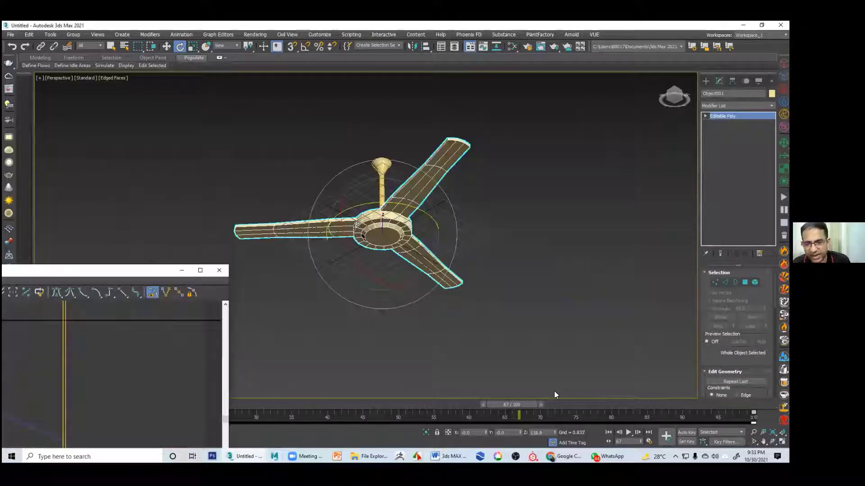
pyautogui.click(607, 432)
pyautogui.click(603, 376)
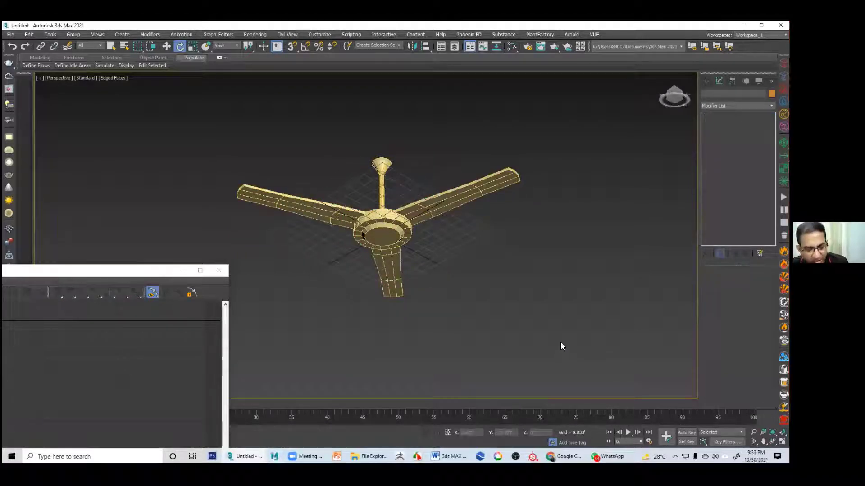
pyautogui.click(629, 433)
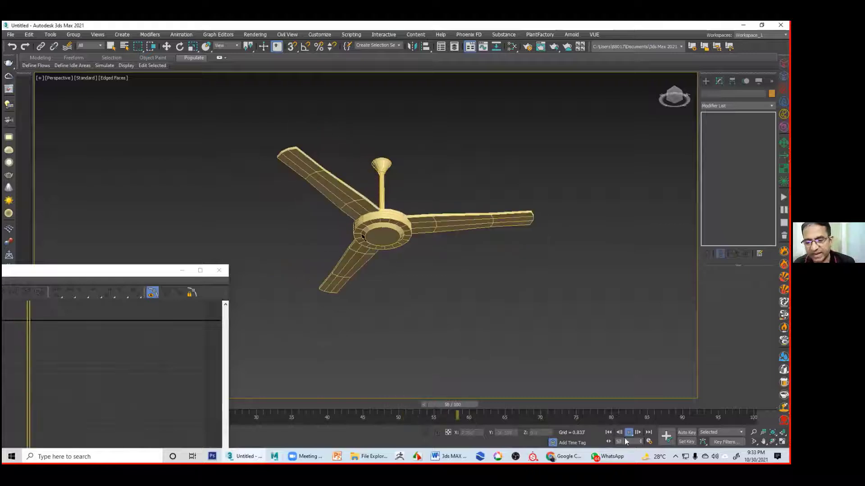
pyautogui.click(629, 432)
pyautogui.press('e')
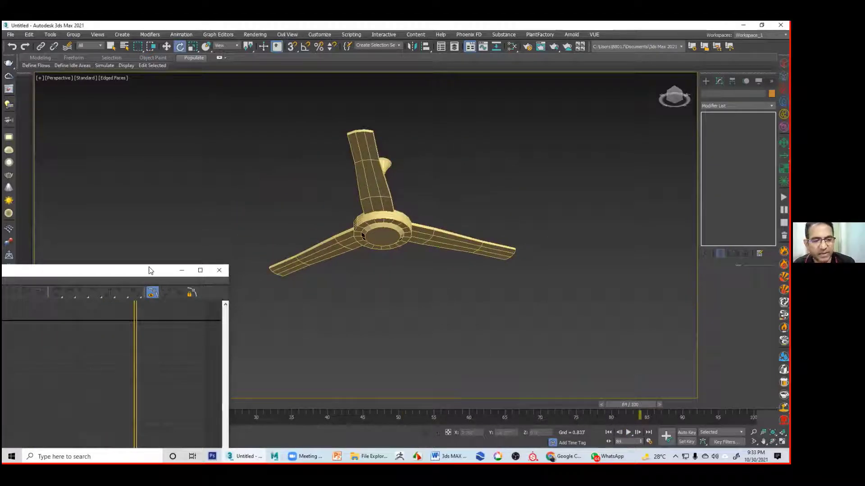
# Reselect the blades, set the frame 100 key of the Z Rotation curve to -3600 in the Curve Editor, and fit the curve vertically
pyautogui.doubleClick(149, 270)
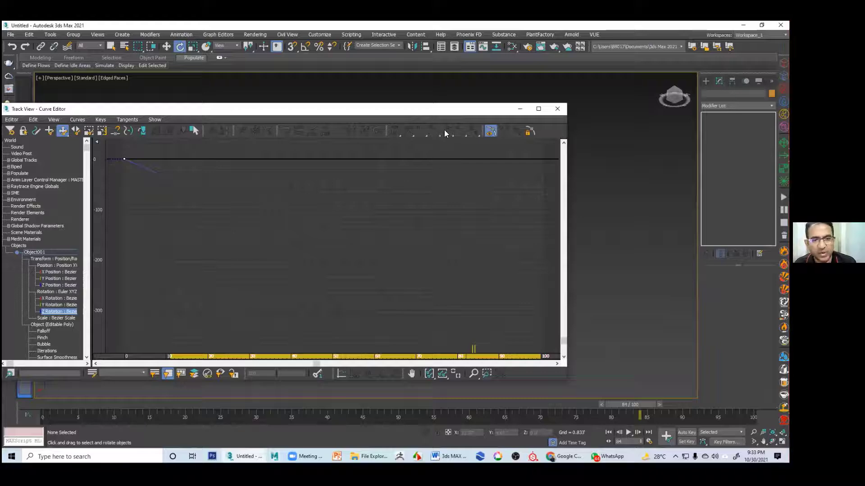
pyautogui.moveTo(444, 118); pyautogui.dragTo(411, 314)
pyautogui.click(381, 232)
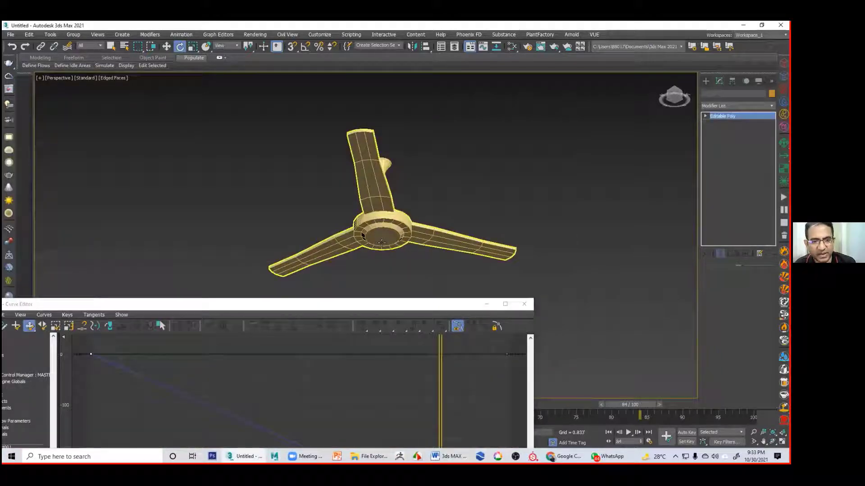
pyautogui.click(416, 310)
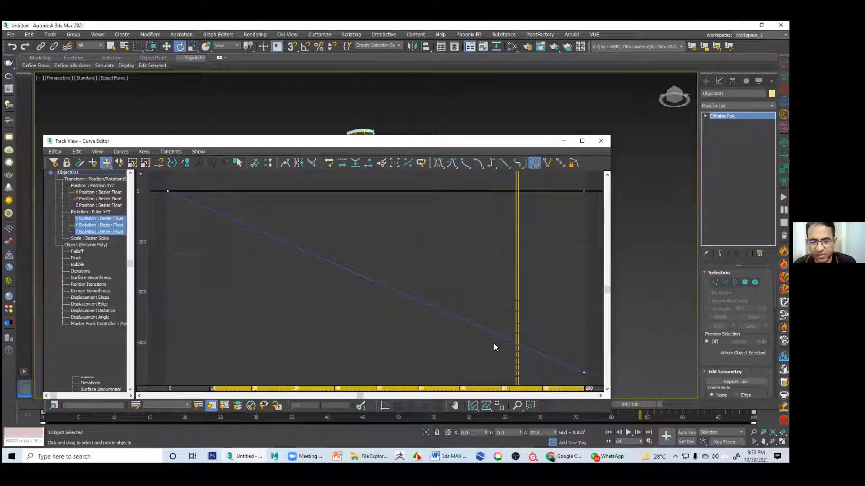
pyautogui.click(583, 359)
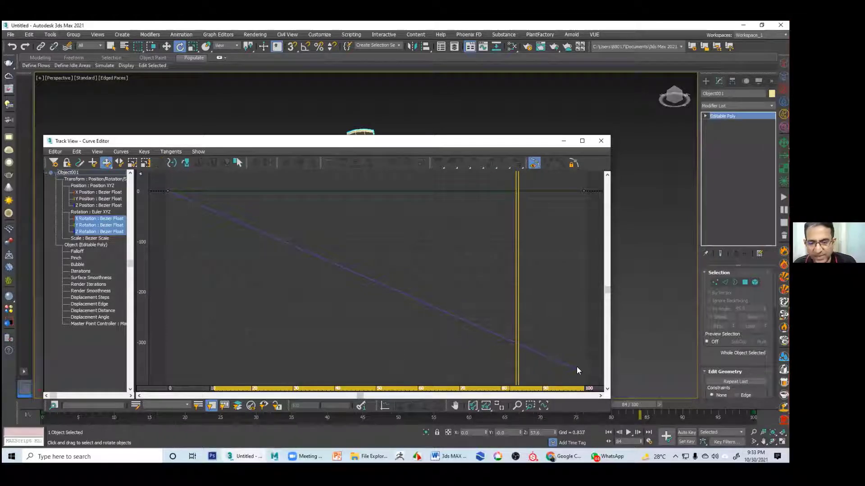
pyautogui.moveTo(577, 366); pyautogui.dragTo(586, 381)
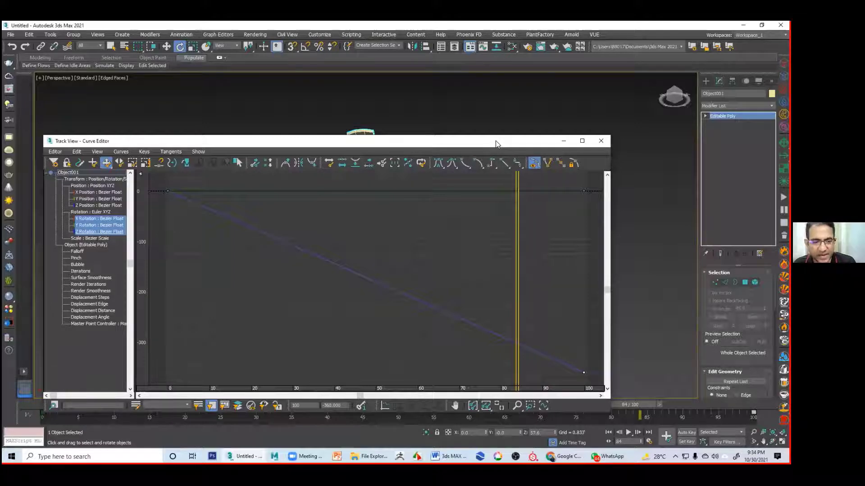
pyautogui.moveTo(423, 141); pyautogui.dragTo(445, 108)
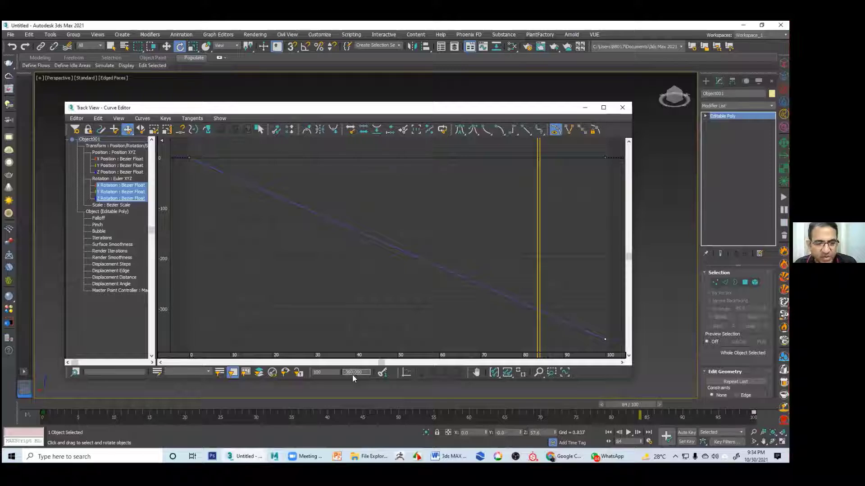
pyautogui.write('0')
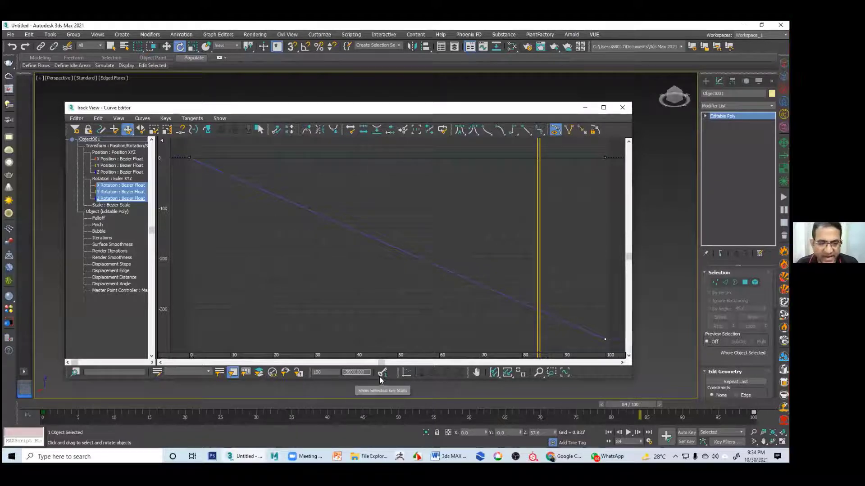
pyautogui.press('Return')
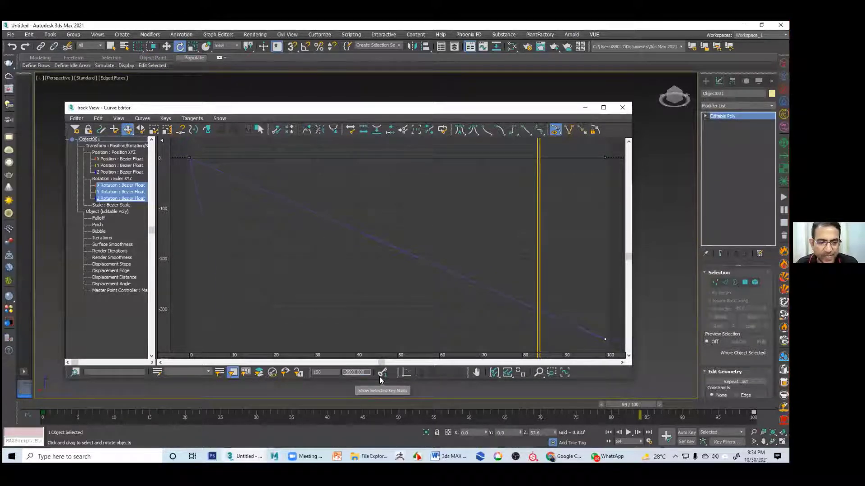
pyautogui.click(520, 372)
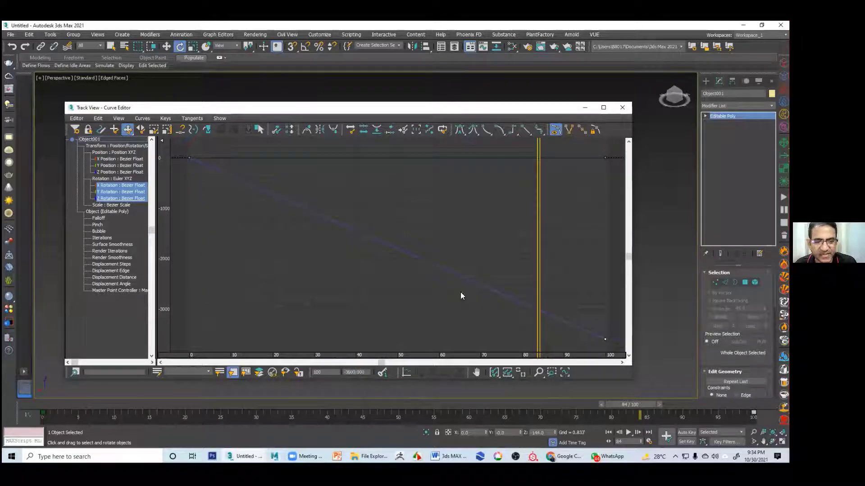
# Minimize the Curve Editor, deselect the blades, and play the faster spin from the first frame before stopping it
pyautogui.click(585, 107)
pyautogui.click(658, 383)
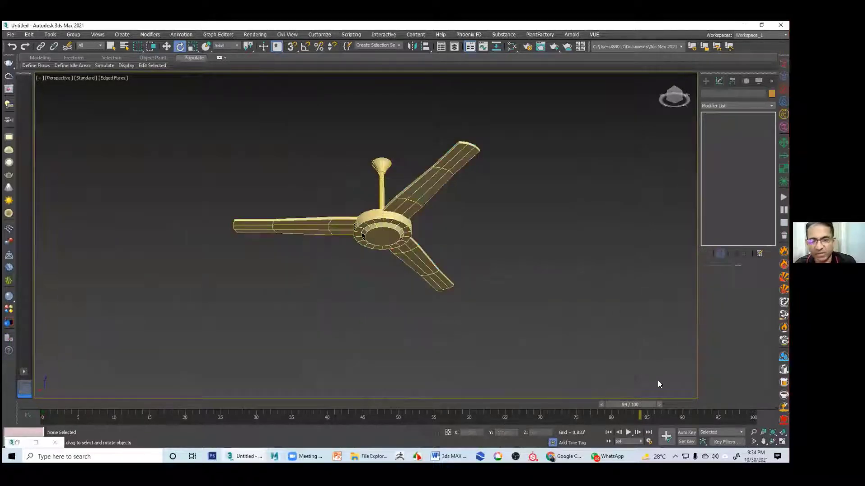
pyautogui.click(609, 432)
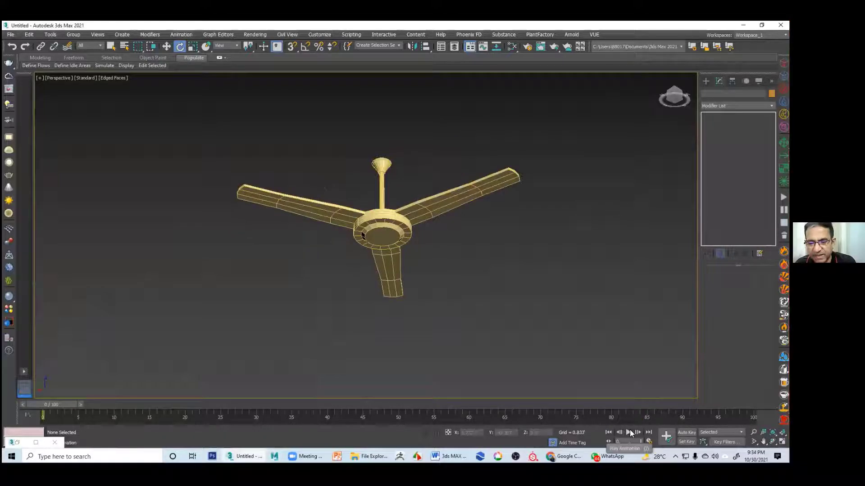
pyautogui.click(629, 433)
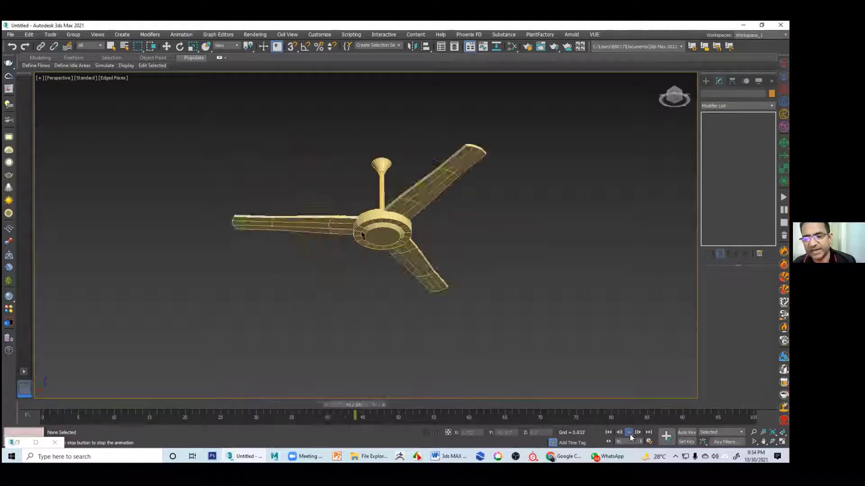
pyautogui.click(629, 433)
pyautogui.press('e')
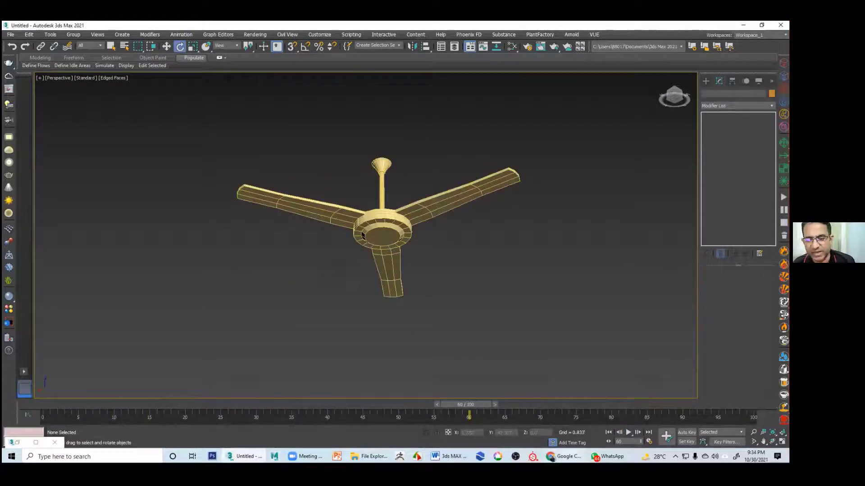
# Reselect the blades, restore the Curve Editor to check the frame 100 key's value, then minimize it and clear the selection
pyautogui.click(608, 457)
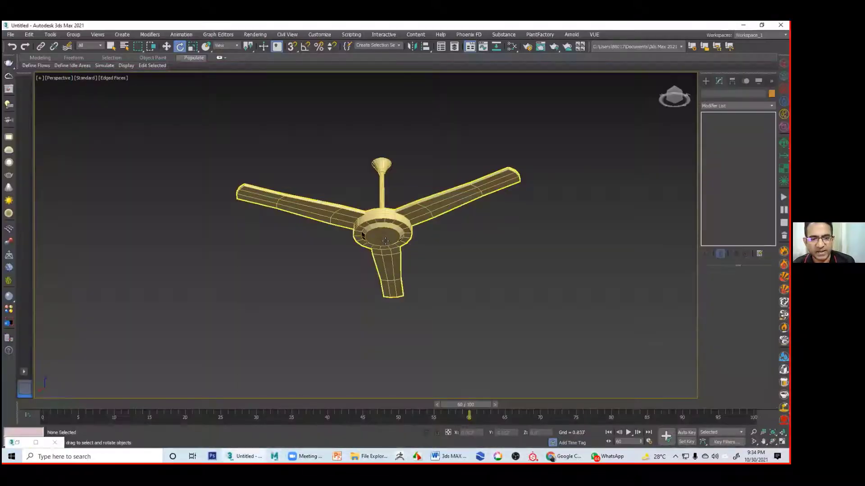
pyautogui.click(384, 240)
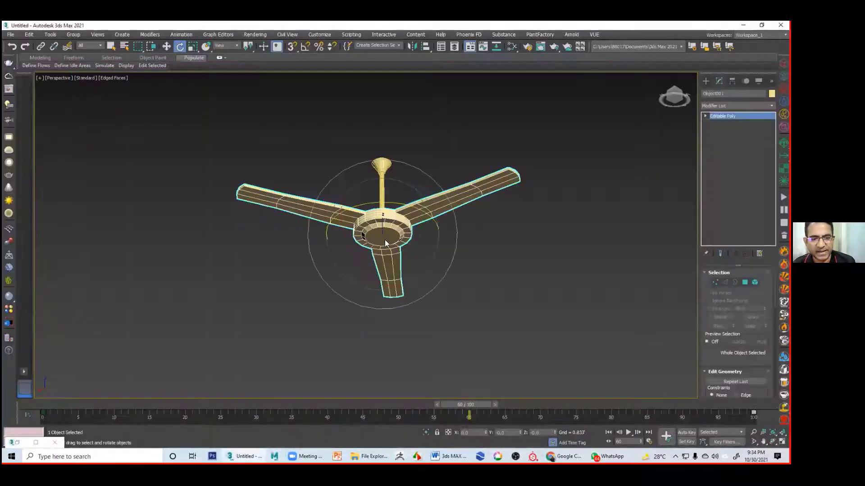
pyautogui.rightClick(384, 239)
pyautogui.click(407, 310)
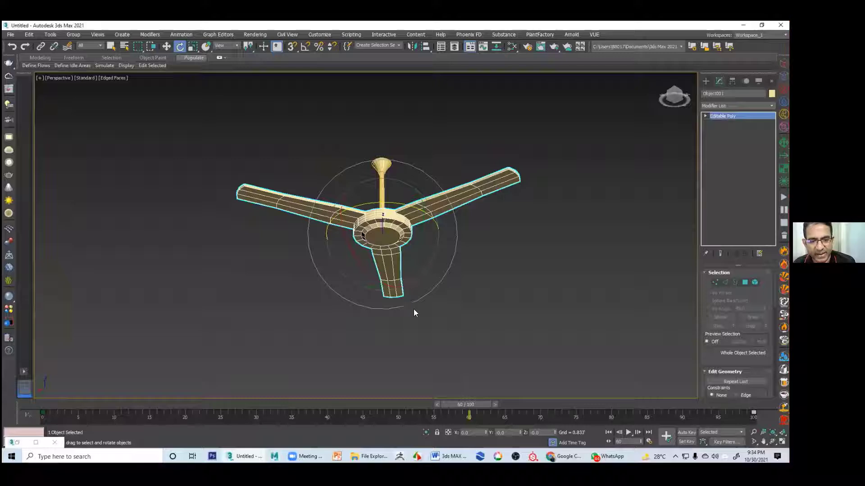
pyautogui.click(17, 446)
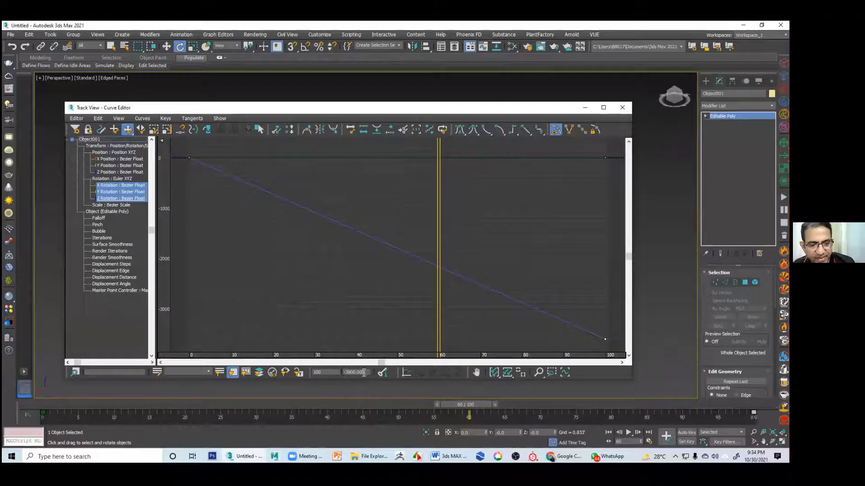
pyautogui.click(585, 108)
pyautogui.click(638, 284)
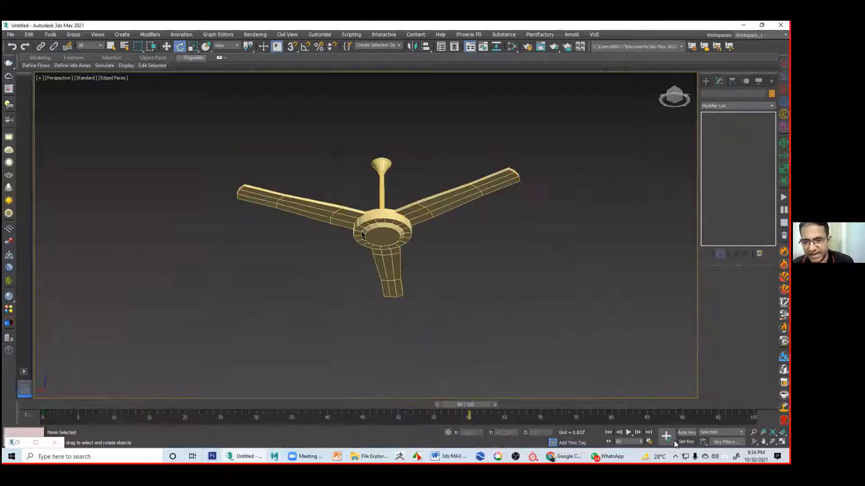
# Play the animation with edged faces turned off, view the spinning fan from several angles, and stop playback
pyautogui.click(629, 432)
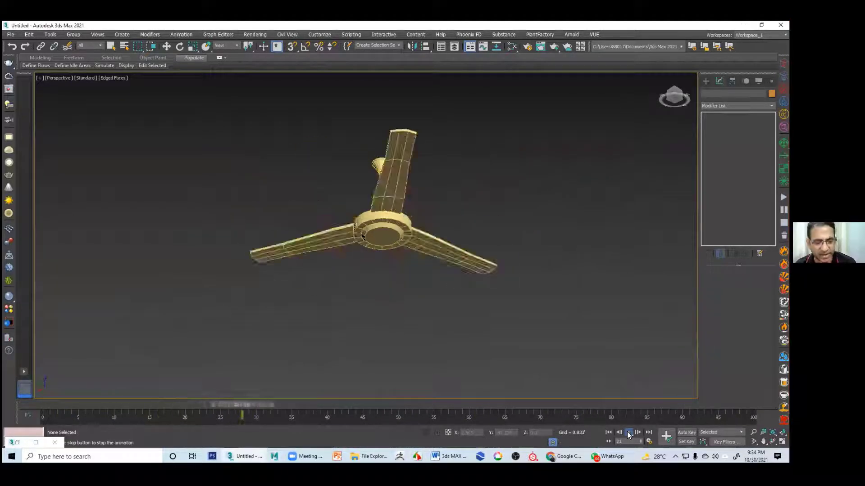
pyautogui.press('F4')
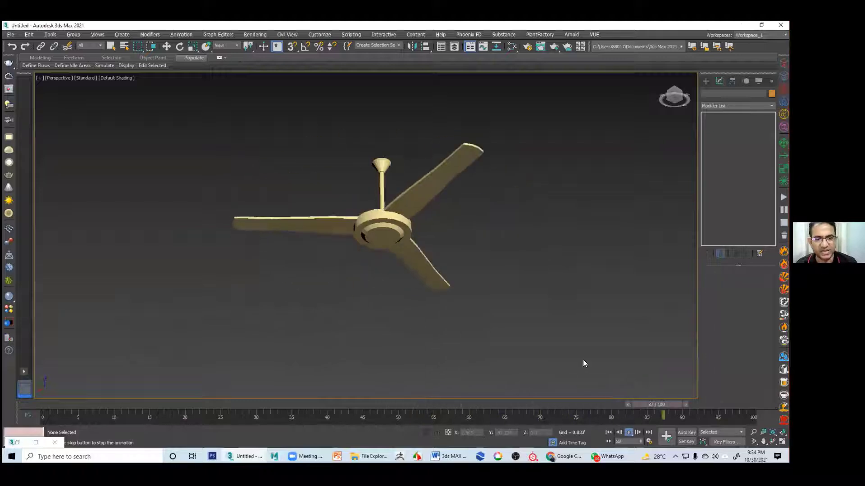
pyautogui.keyDown('alt'); pyautogui.moveTo(583, 359); pyautogui.dragTo(514, 256, button='middle'); pyautogui.keyUp('alt')
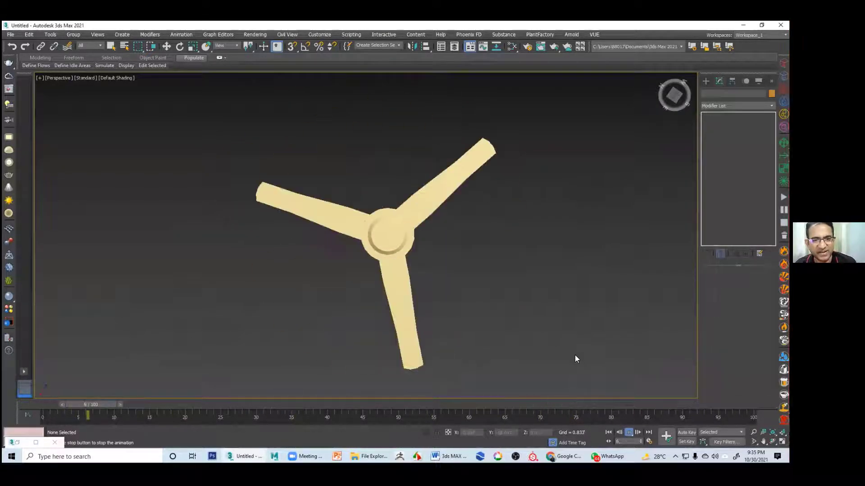
pyautogui.keyDown('alt'); pyautogui.moveTo(575, 355); pyautogui.dragTo(540, 352, button='middle'); pyautogui.keyUp('alt')
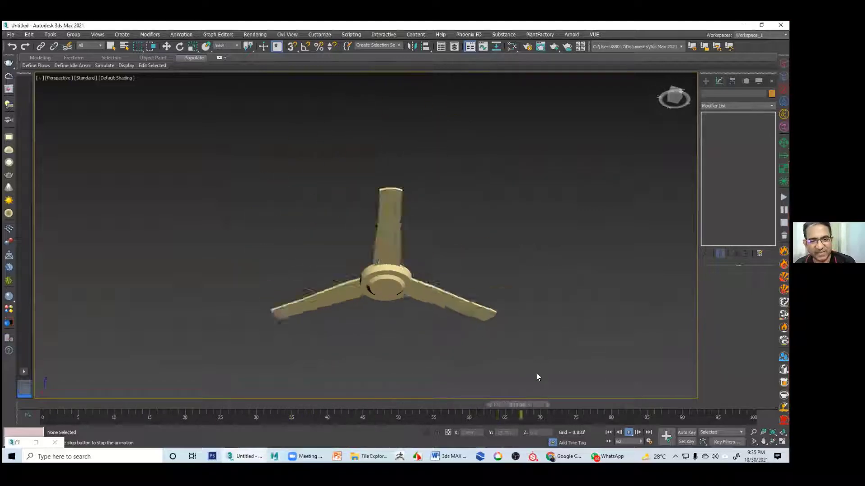
pyautogui.click(630, 433)
pyautogui.press('e')
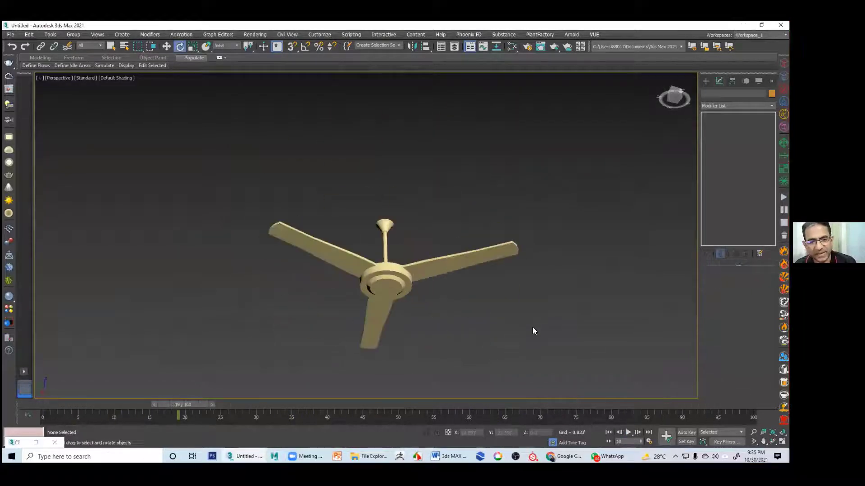
# Apply a TurboSmooth modifier to the fan blades, deselect them, and play the spin animation briefly before stopping it
pyautogui.click(434, 274)
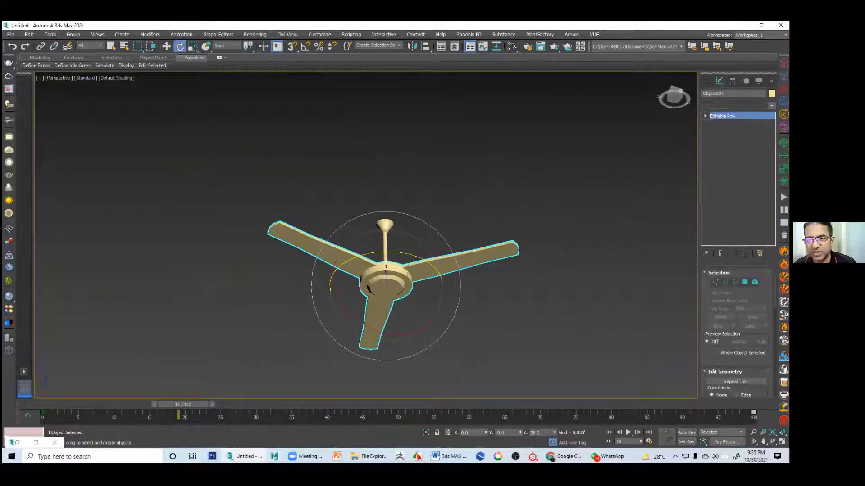
pyautogui.click(739, 105)
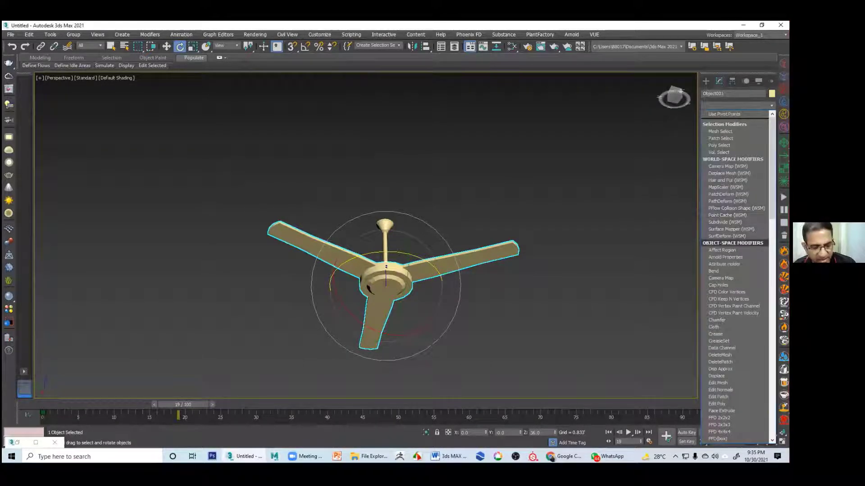
pyautogui.press('t')
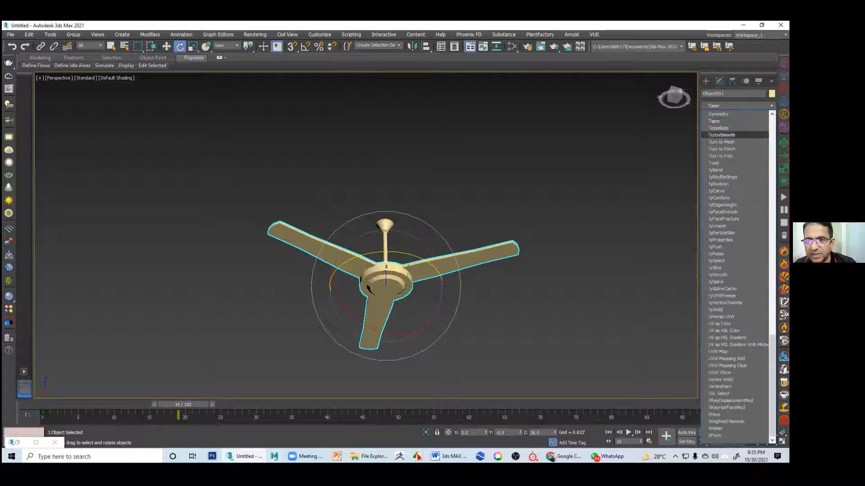
pyautogui.click(722, 135)
pyautogui.click(482, 301)
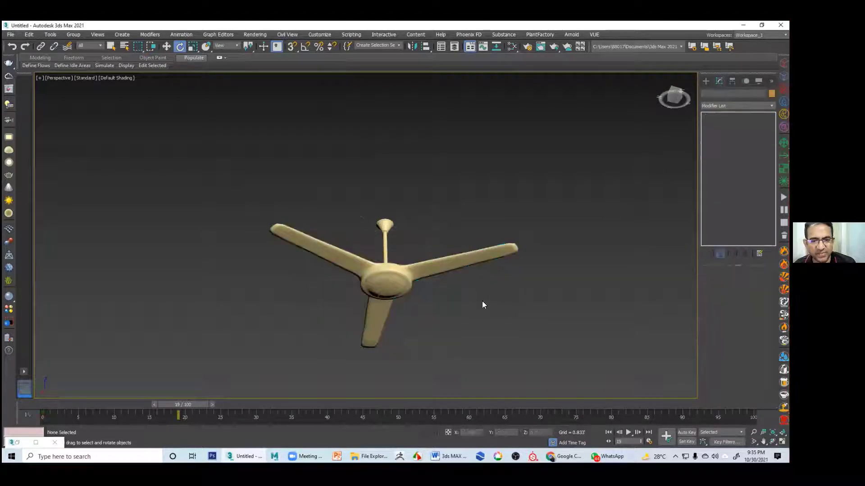
pyautogui.click(628, 432)
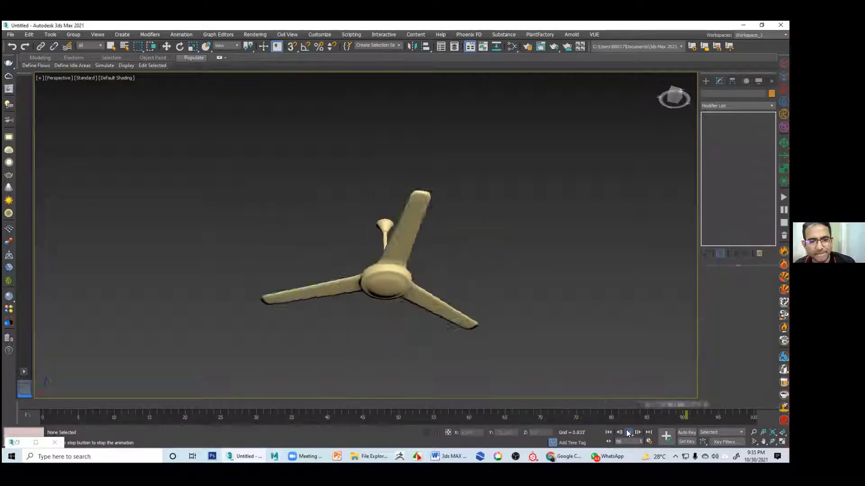
pyautogui.press('e')
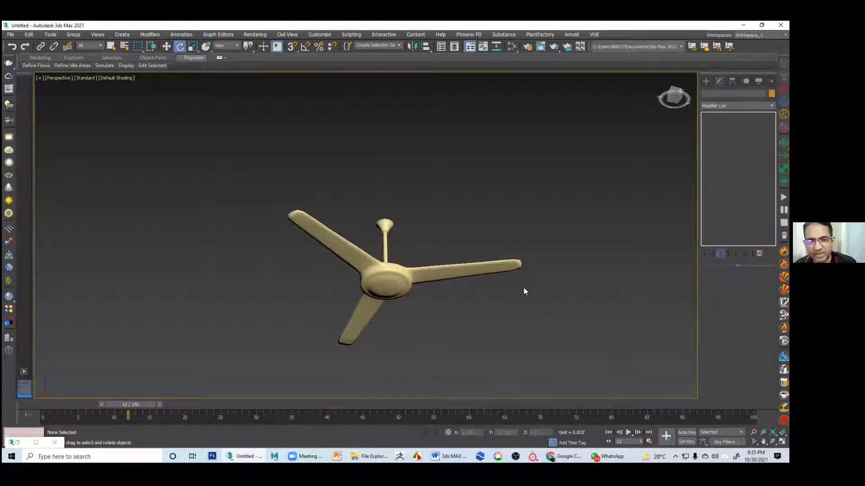
# Switch off the TurboSmooth modifier on the blades, clear the selection, and inspect the unsmoothed hub up close
pyautogui.click(514, 267)
pyautogui.click(706, 117)
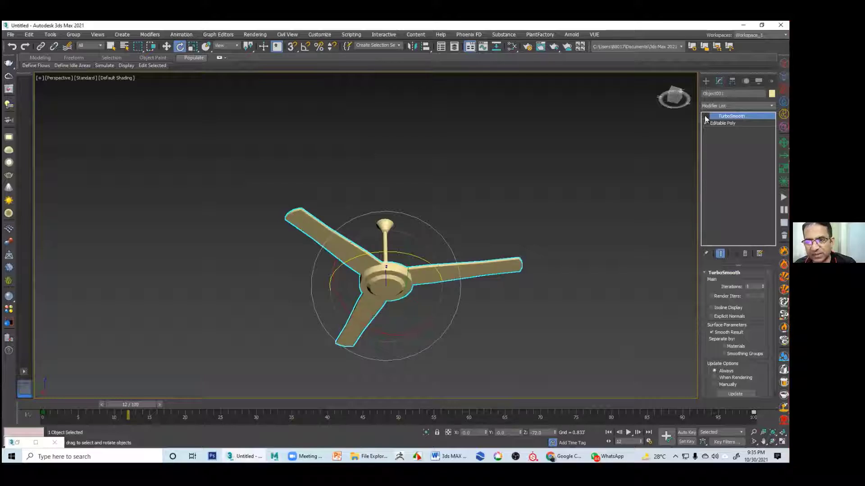
pyautogui.click(592, 182)
pyautogui.moveTo(434, 292)
pyautogui.keyDown('alt'); pyautogui.mouseDown(button='middle')
pyautogui.moveTo(434, 351)
pyautogui.moveTo(439, 318)
pyautogui.moveTo(411, 305)
pyautogui.moveTo(419, 288)
pyautogui.mouseUp(button='middle'); pyautogui.keyUp('alt')
pyautogui.scroll(4, 408, 325)
pyautogui.scroll(-4, 460, 309)
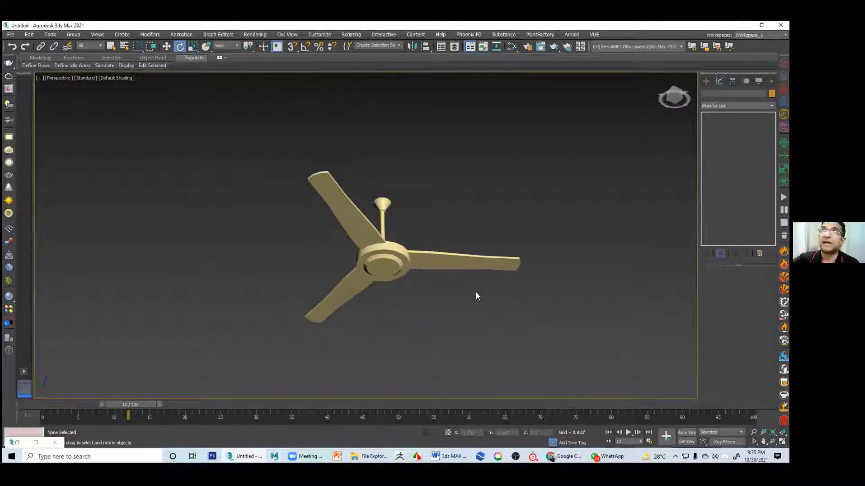
pyautogui.scroll(5, 418, 278)
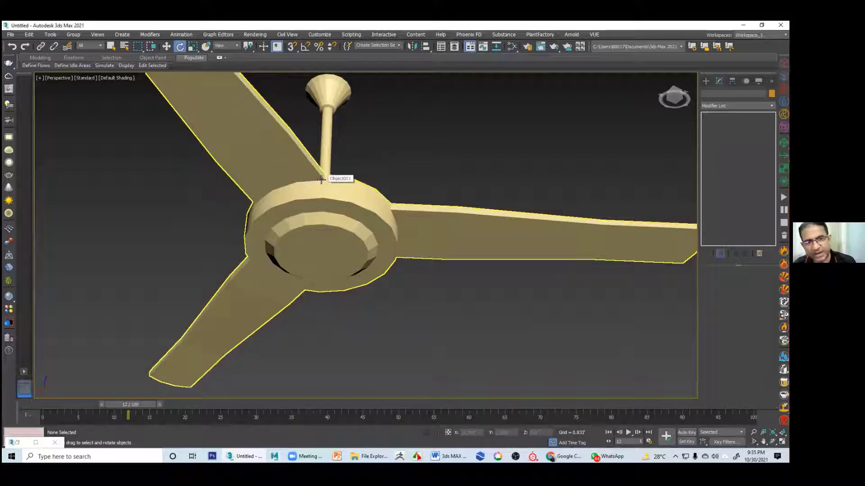
pyautogui.scroll(-5, 419, 224)
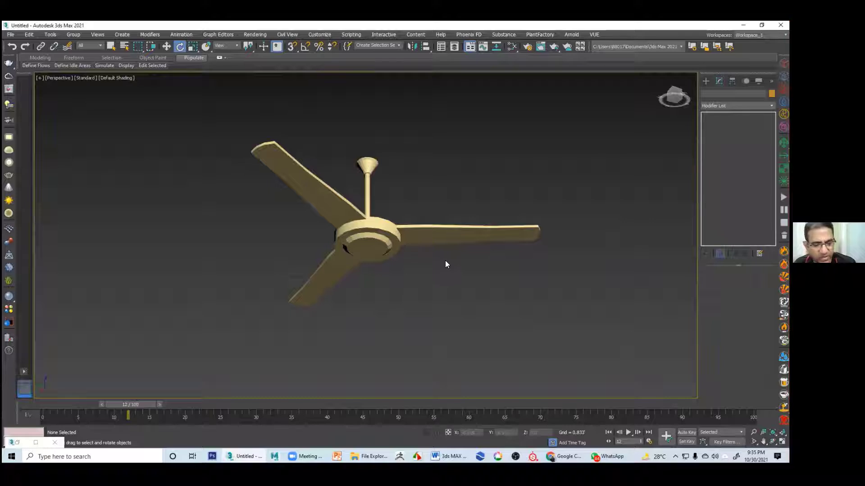
# Turn on edged faces in the Perspective view, play the fan's spin animation, and stop it
pyautogui.press('F4')
pyautogui.moveTo(444, 258)
pyautogui.keyDown('alt'); pyautogui.mouseDown(button='middle')
pyautogui.moveTo(414, 243)
pyautogui.moveTo(415, 309)
pyautogui.moveTo(437, 282)
pyautogui.moveTo(423, 274)
pyautogui.moveTo(442, 264)
pyautogui.mouseUp(button='middle'); pyautogui.keyUp('alt')
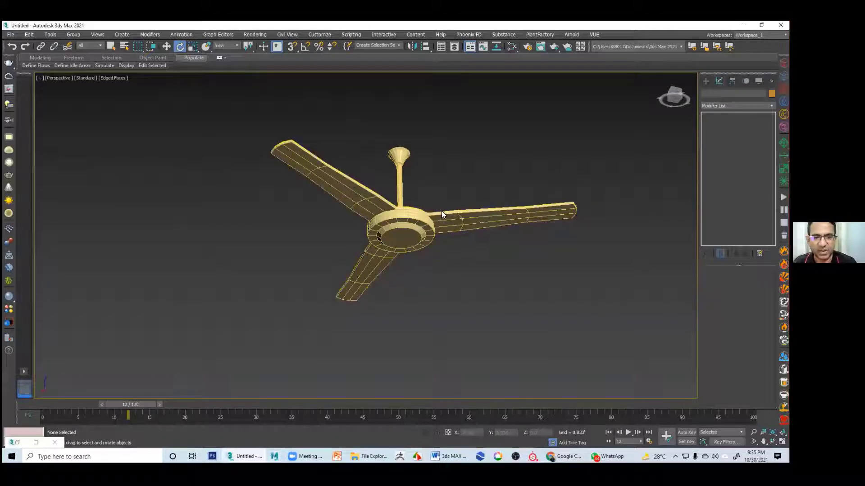
pyautogui.keyDown('alt'); pyautogui.moveTo(415, 222); pyautogui.dragTo(427, 245, button='middle'); pyautogui.keyUp('alt')
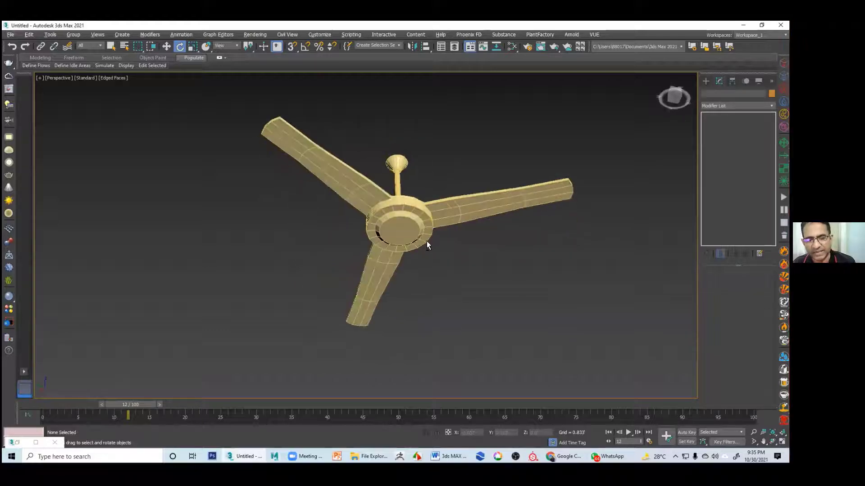
pyautogui.click(629, 433)
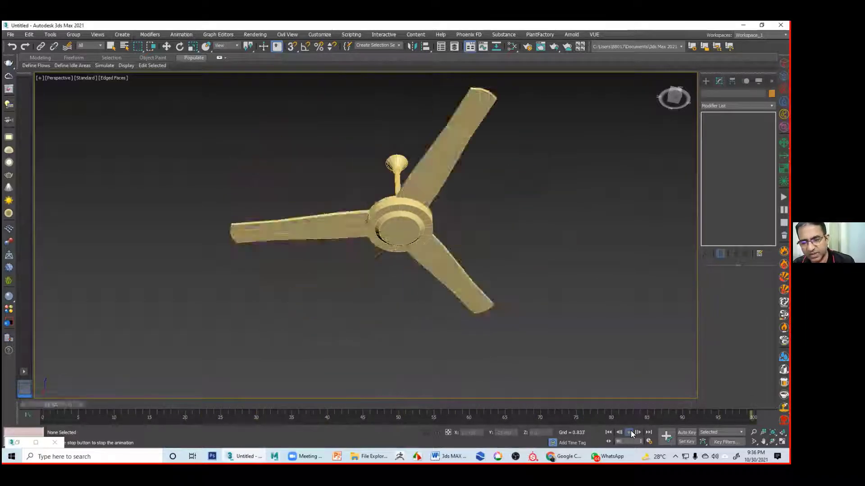
pyautogui.click(630, 432)
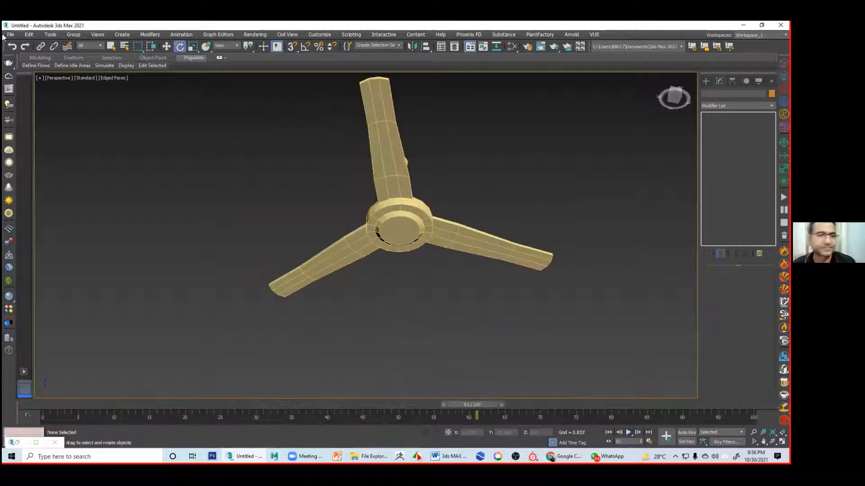
# Save the scene as fan in the [[00Serve Human]] folder on the Works (G:) drive
pyautogui.click(11, 34)
pyautogui.click(63, 99)
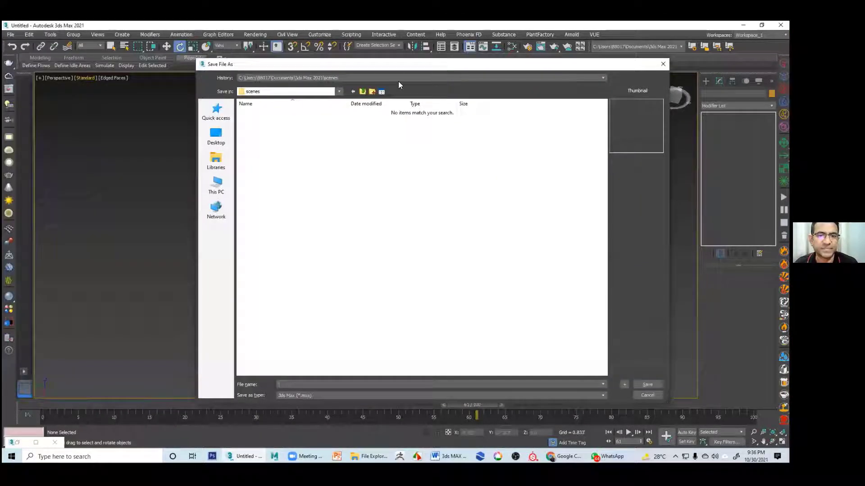
pyautogui.click(397, 80)
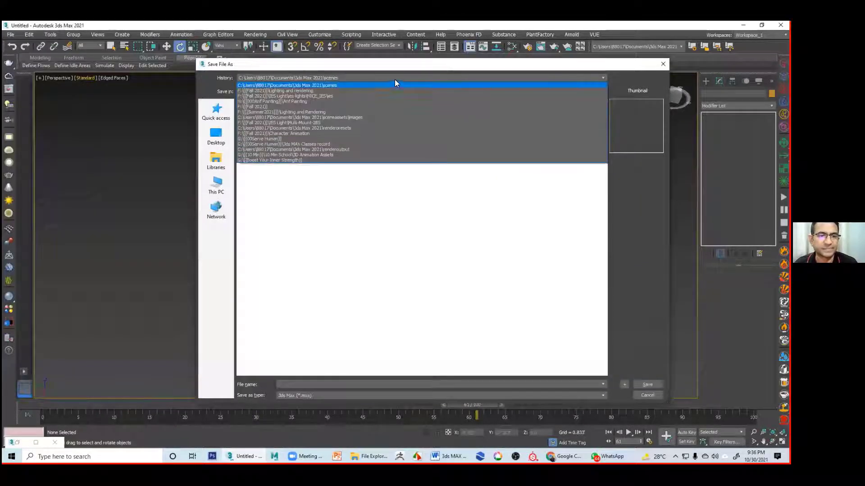
pyautogui.click(379, 107)
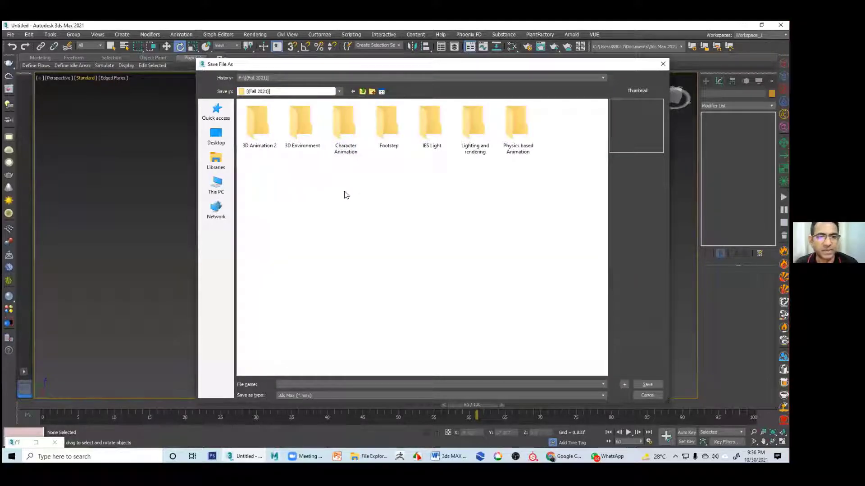
pyautogui.click(363, 92)
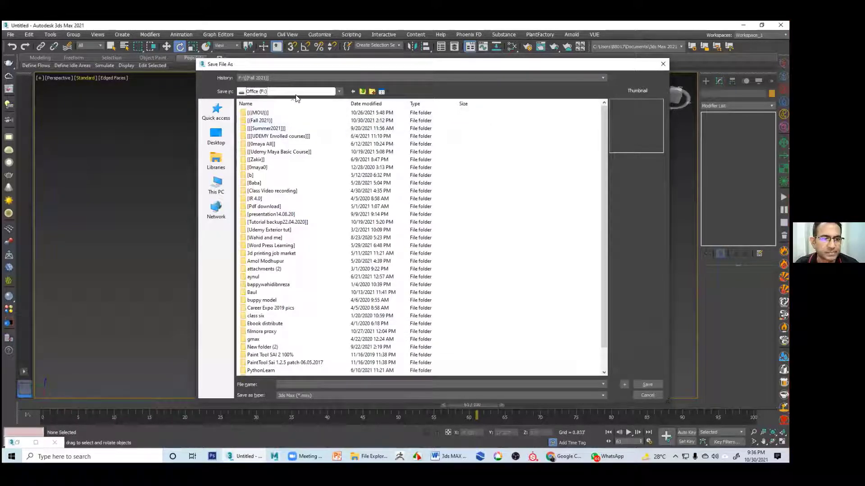
pyautogui.click(292, 92)
pyautogui.click(281, 159)
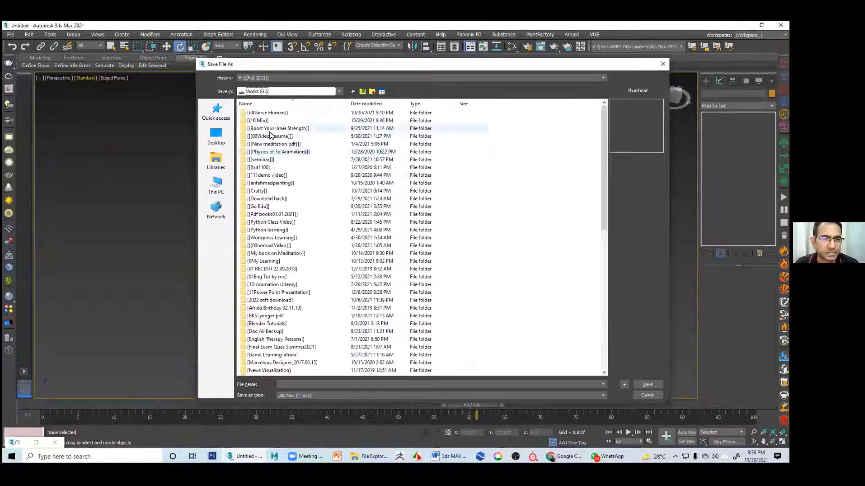
pyautogui.doubleClick(280, 111)
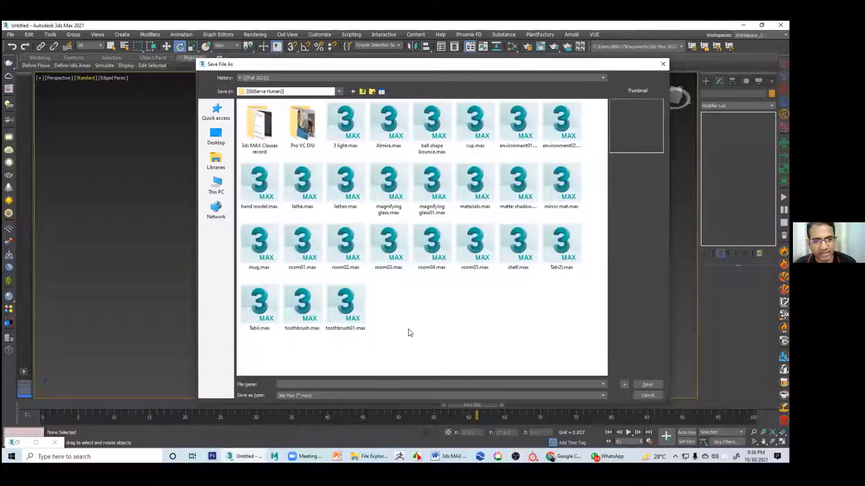
pyautogui.click(323, 386)
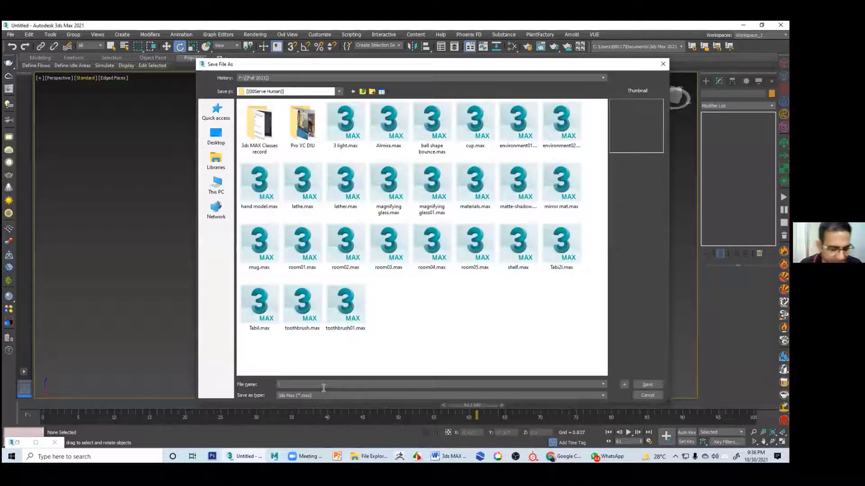
pyautogui.write('fan')
pyautogui.press('Return')
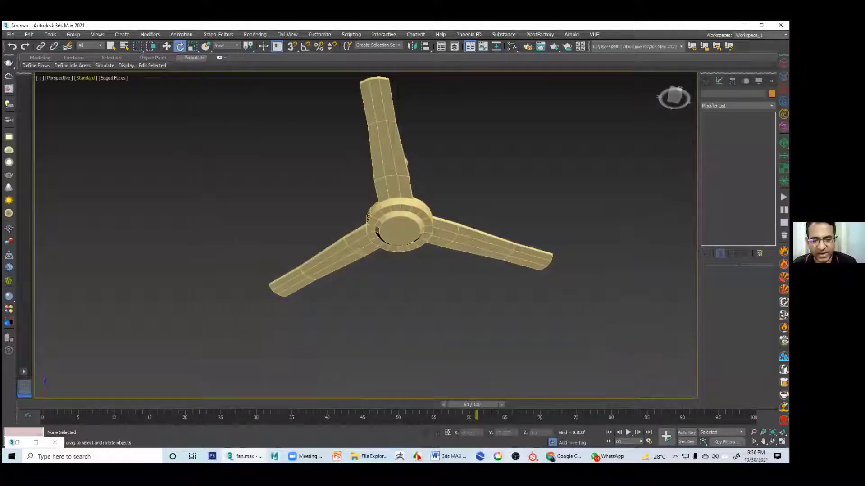
# Switch to Word to check the course outline, minimize it, and view the fan from a lower angle in 3ds Max
pyautogui.hotkey('alt', 'Tab')
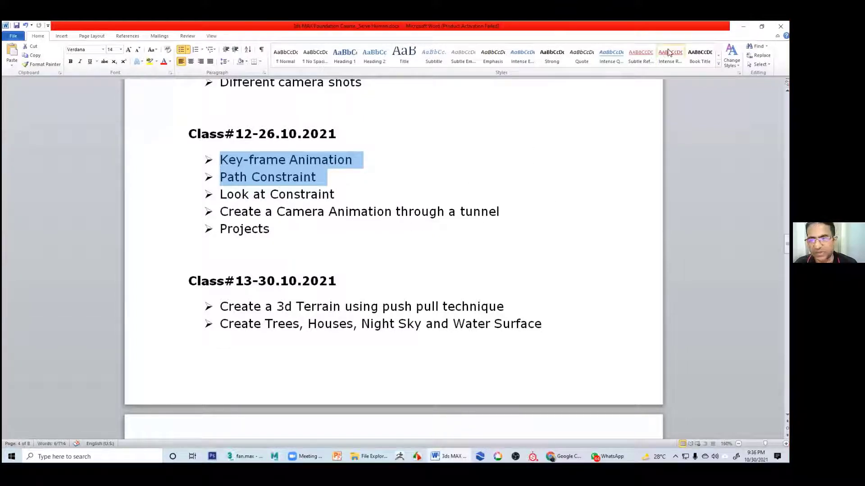
pyautogui.click(743, 26)
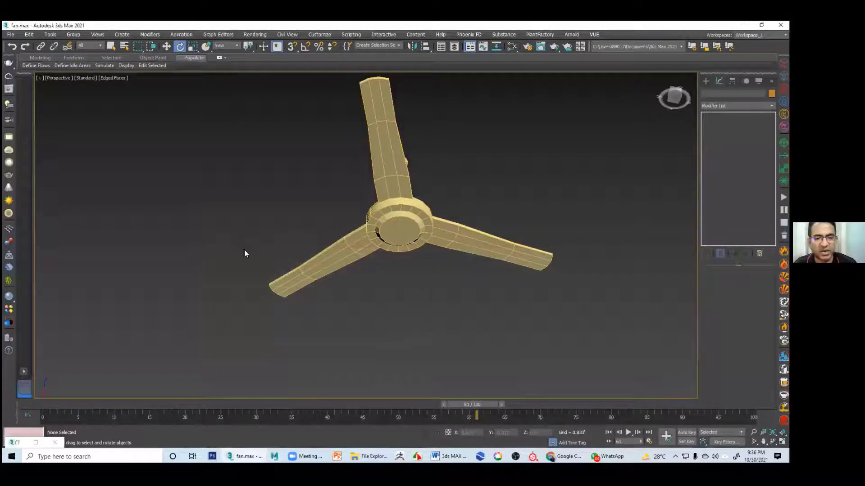
pyautogui.keyDown('alt'); pyautogui.moveTo(490, 216); pyautogui.dragTo(459, 238, button='middle'); pyautogui.keyUp('alt')
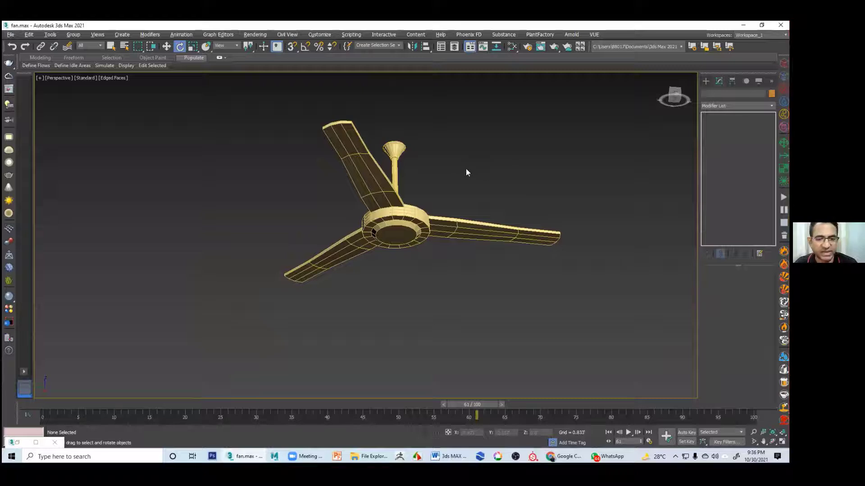
# Reset the scene to start a new untitled file with the default four-viewport layout
pyautogui.click(10, 35)
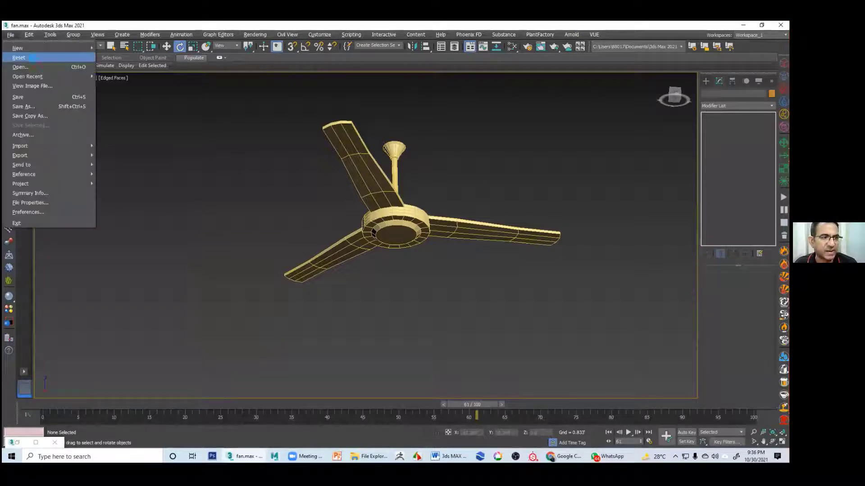
pyautogui.click(28, 51)
pyautogui.click(375, 252)
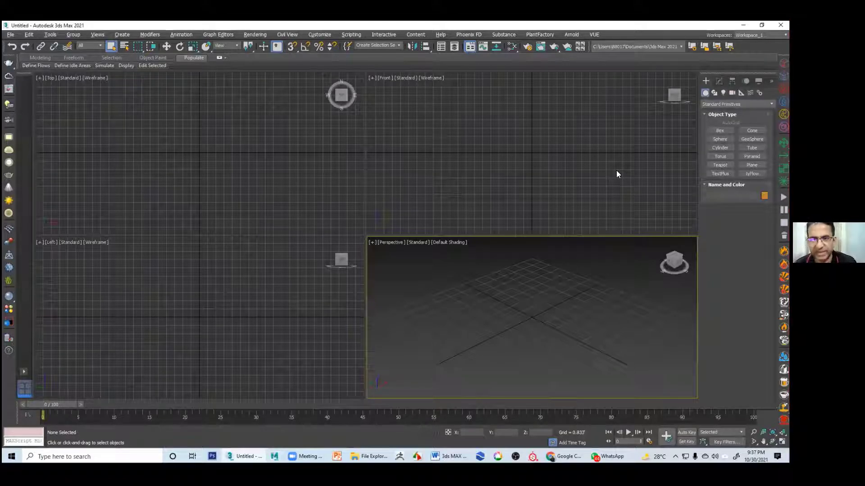
# Draw an open S-shaped Line spline with five vertices across the Top viewport, and maximize the Perspective viewport
pyautogui.click(714, 92)
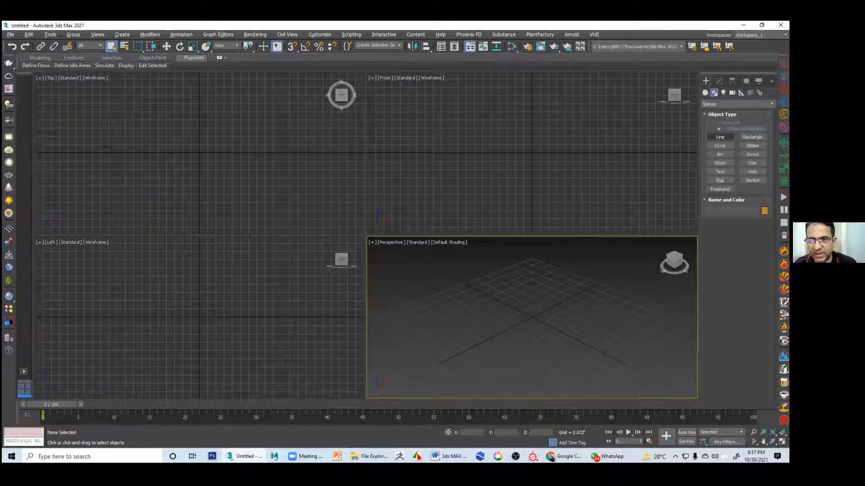
pyautogui.click(720, 131)
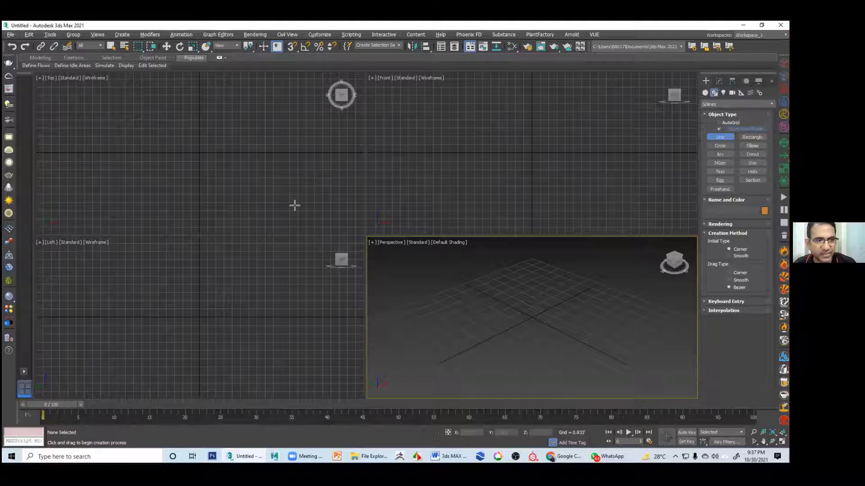
pyautogui.click(50, 90)
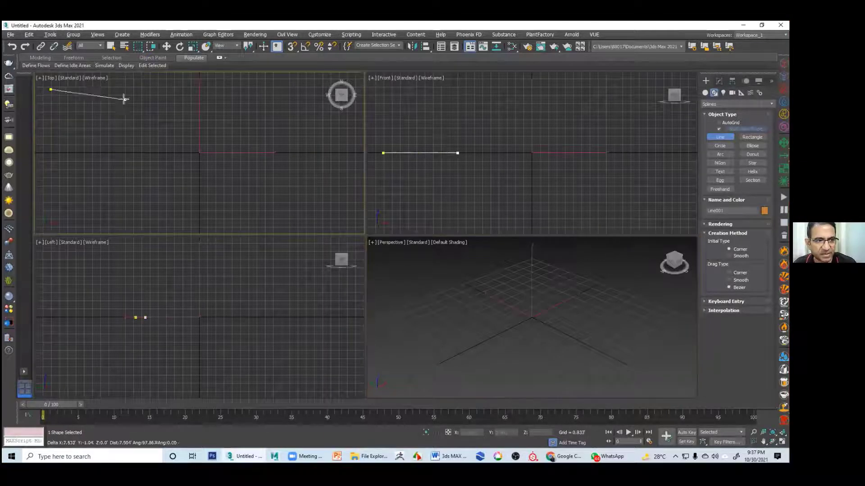
pyautogui.moveTo(182, 179); pyautogui.dragTo(193, 189)
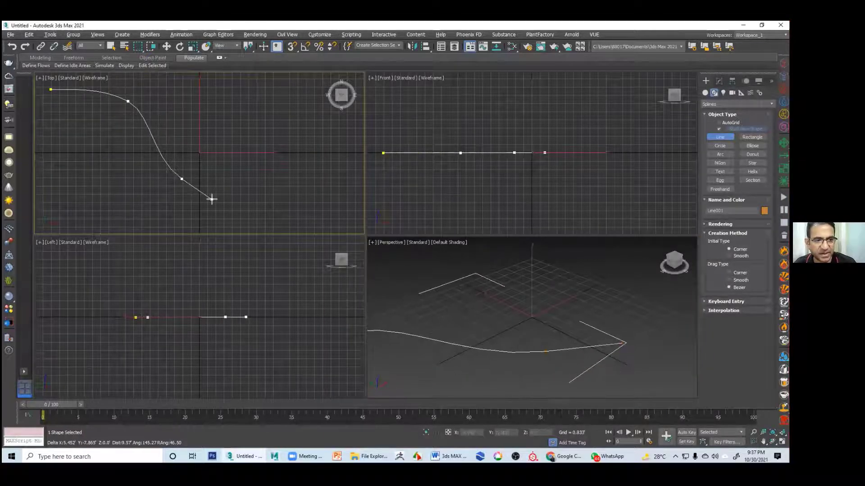
pyautogui.click(280, 201)
pyautogui.rightClick(350, 216)
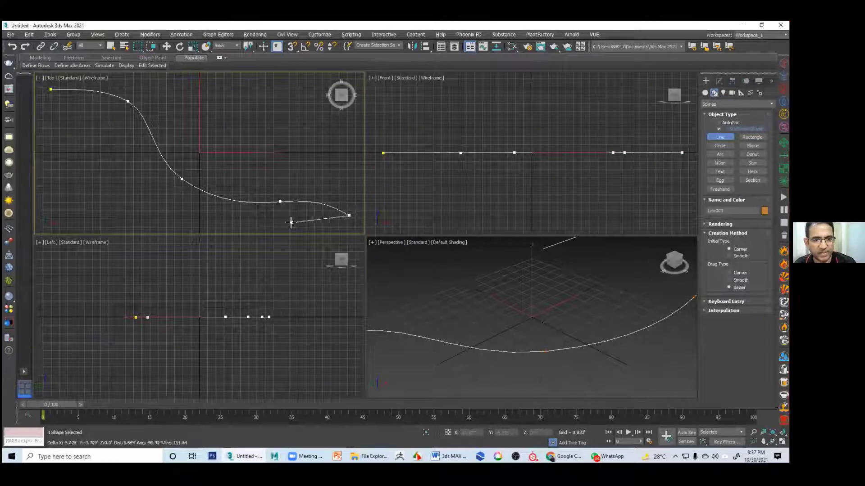
pyautogui.rightClick(290, 221)
pyautogui.keyDown('alt'); pyautogui.moveTo(508, 306); pyautogui.dragTo(458, 341, button='middle'); pyautogui.keyUp('alt')
pyautogui.hotkey('alt', 'w')
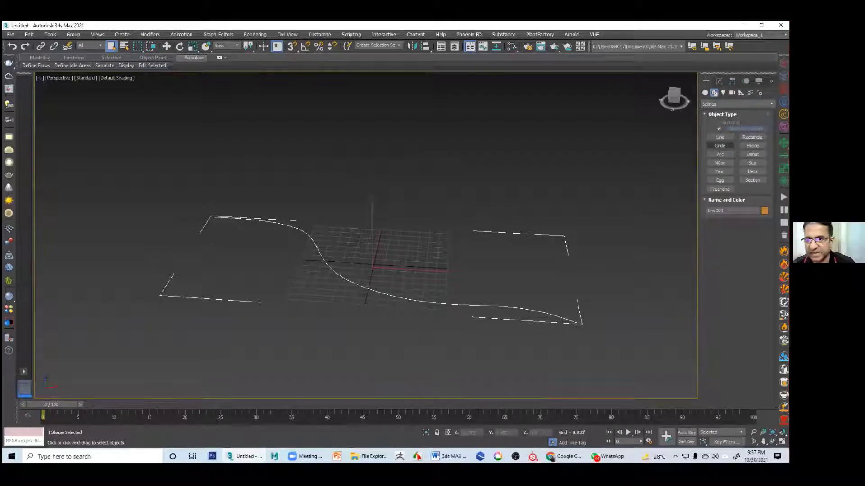
# Create a pointed cone with a base radius of about 0.52' just in front of the S-shaped line in the Perspective viewport
pyautogui.click(706, 93)
pyautogui.click(752, 131)
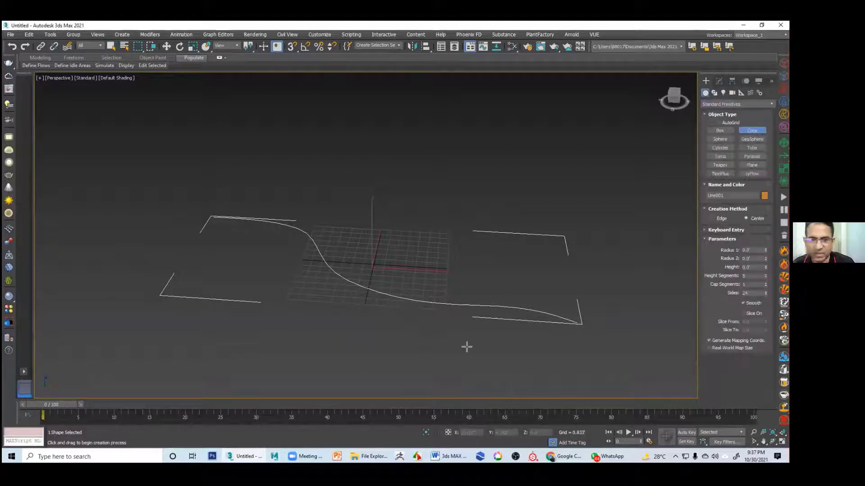
pyautogui.moveTo(421, 343); pyautogui.dragTo(424, 346)
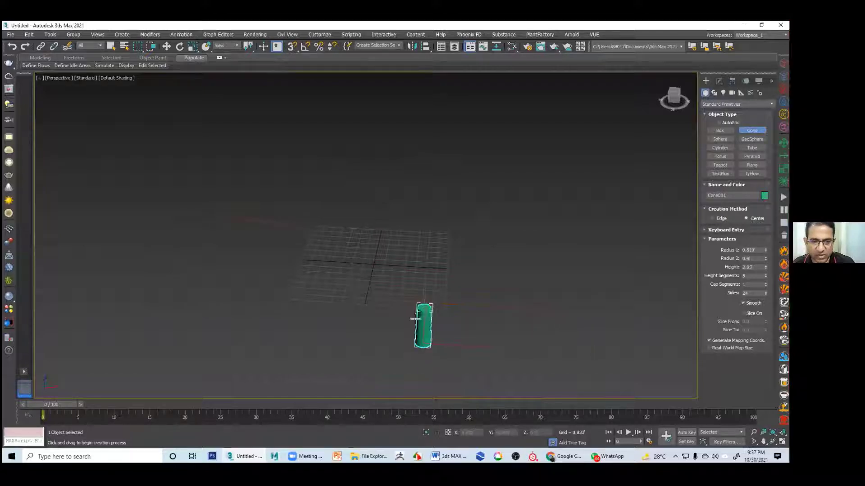
pyautogui.click(351, 347)
pyautogui.rightClick(462, 356)
pyautogui.click(423, 335)
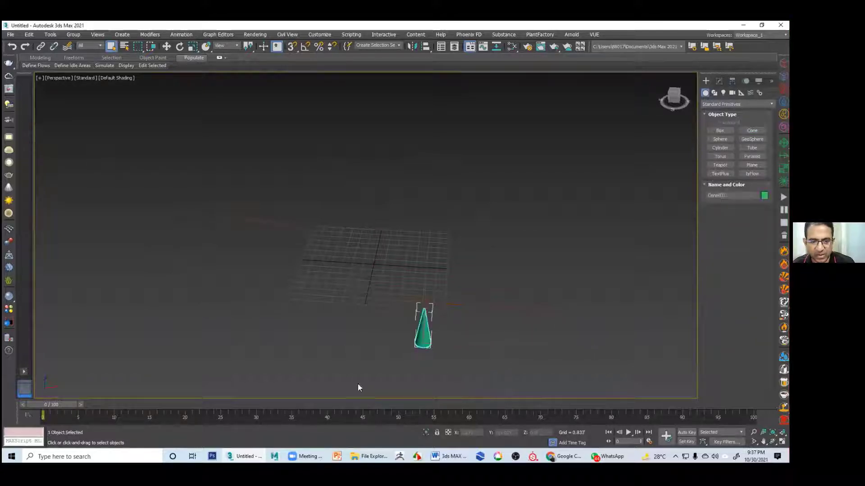
# Apply a Path Constraint attaching the cone to the S-shaped line, and play the animation to check its motion
pyautogui.click(175, 34)
pyautogui.moveTo(215, 78)
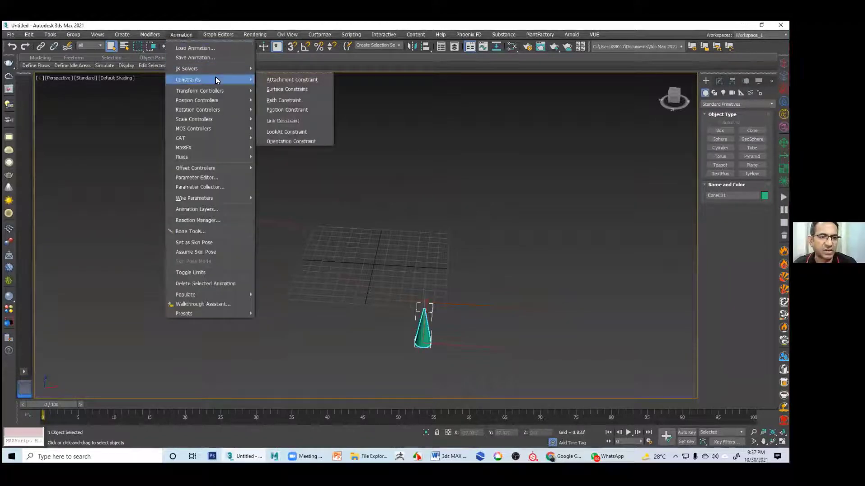
pyautogui.click(305, 99)
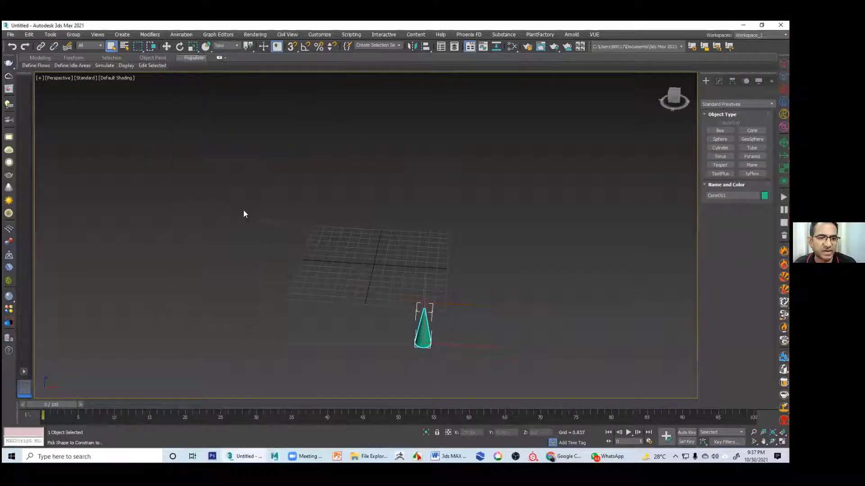
pyautogui.click(379, 294)
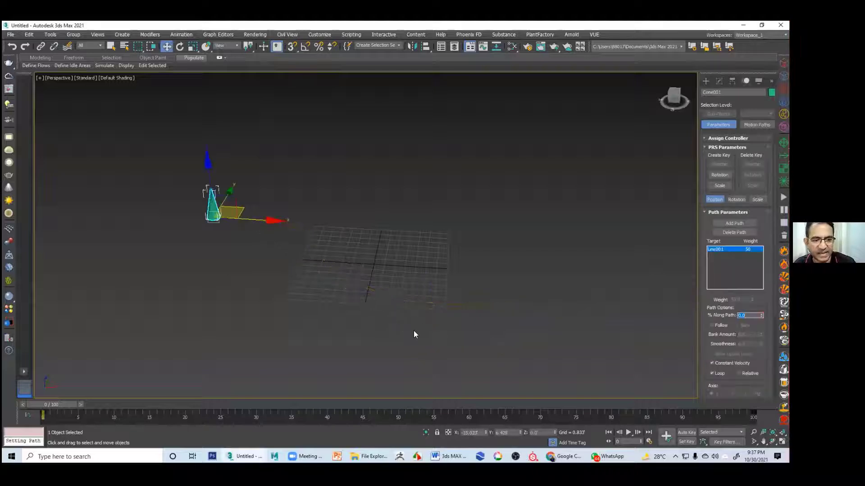
pyautogui.click(628, 433)
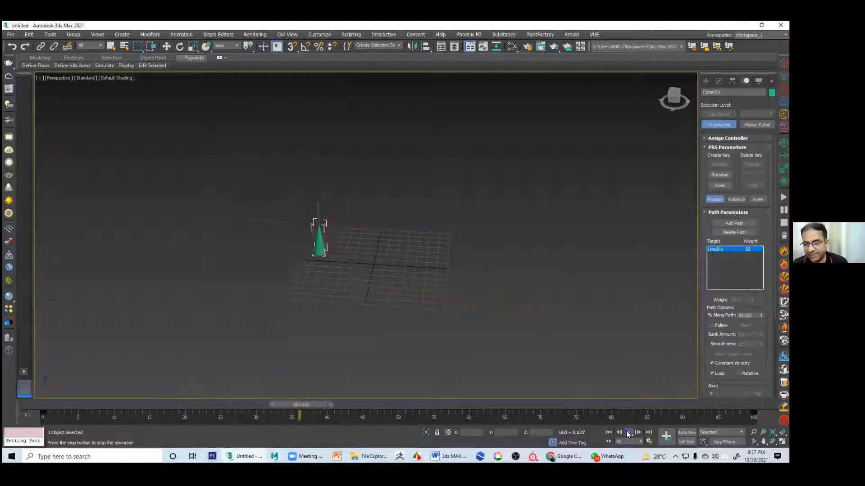
pyautogui.click(628, 432)
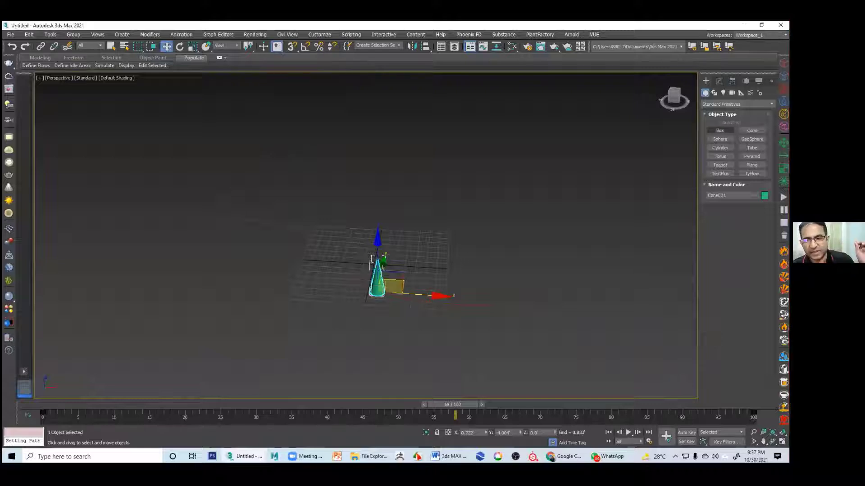
# Create a sphere with a radius of about 0.88' beyond the cone and raise it to about Z 7.9'
pyautogui.click(720, 139)
pyautogui.moveTo(421, 237); pyautogui.dragTo(428, 234)
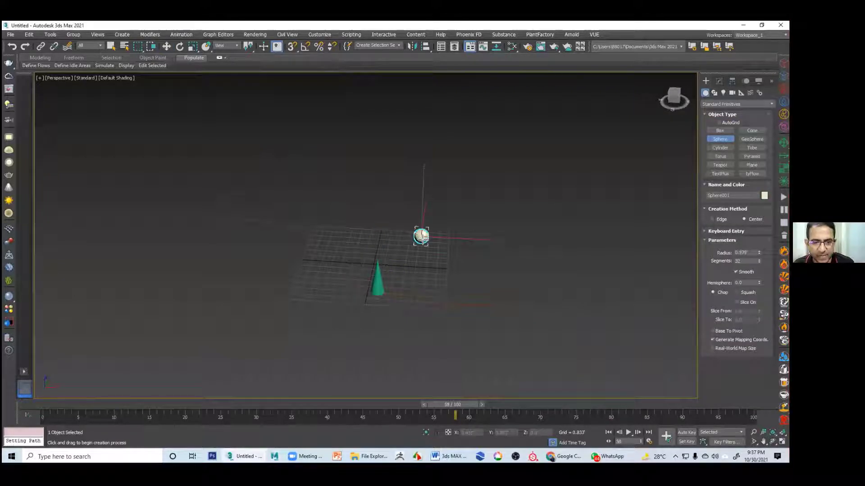
pyautogui.rightClick(473, 175)
pyautogui.moveTo(425, 191); pyautogui.dragTo(421, 123)
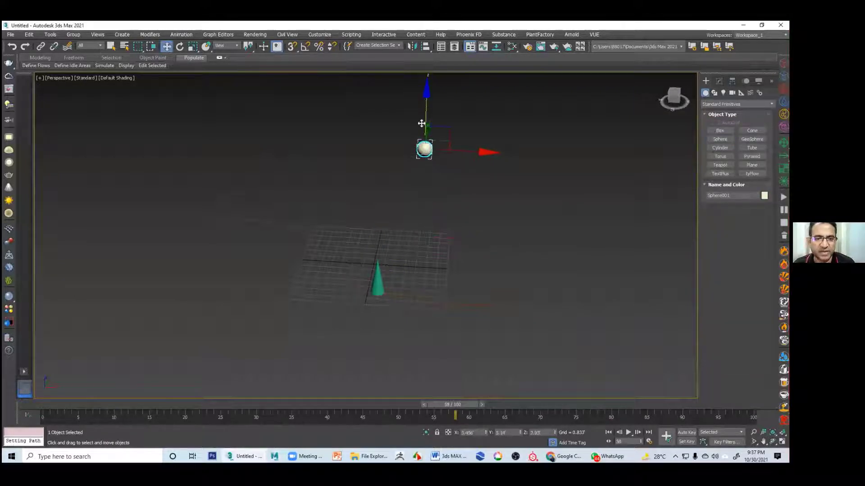
# At frame 0, apply a LookAt Constraint to the cone targeting the sphere, with Z as the LookAt axis
pyautogui.click(607, 432)
pyautogui.click(211, 209)
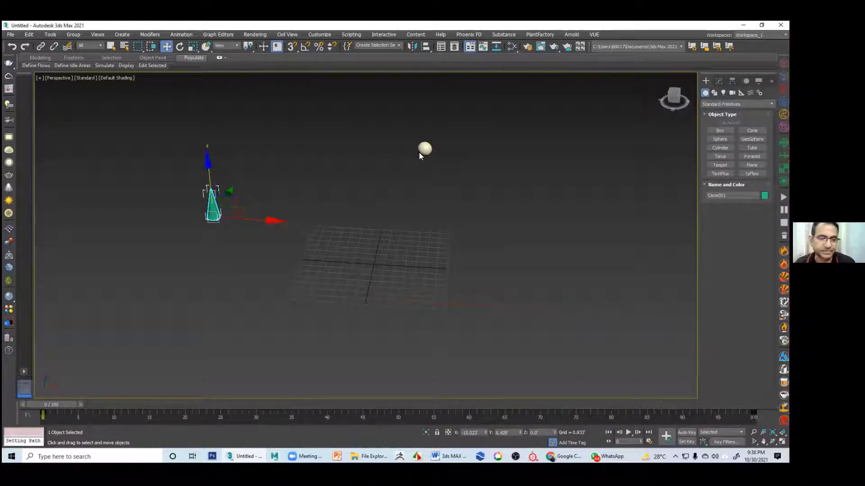
pyautogui.click(301, 175)
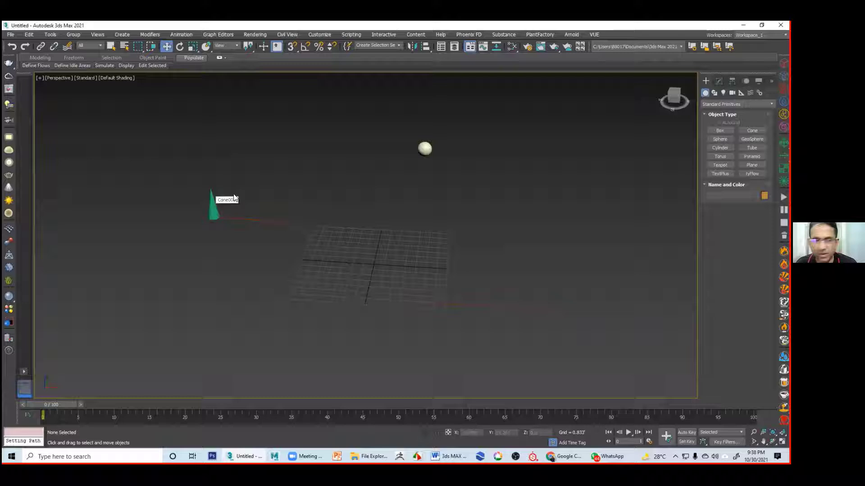
pyautogui.click(212, 205)
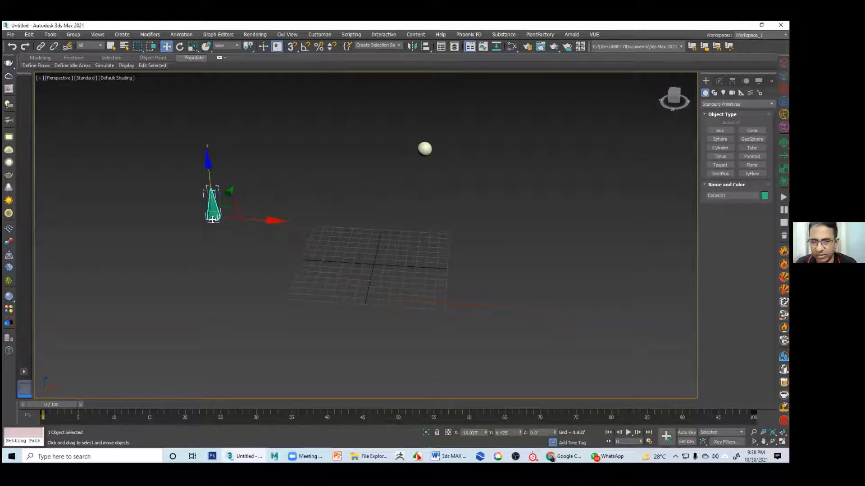
pyautogui.click(182, 34)
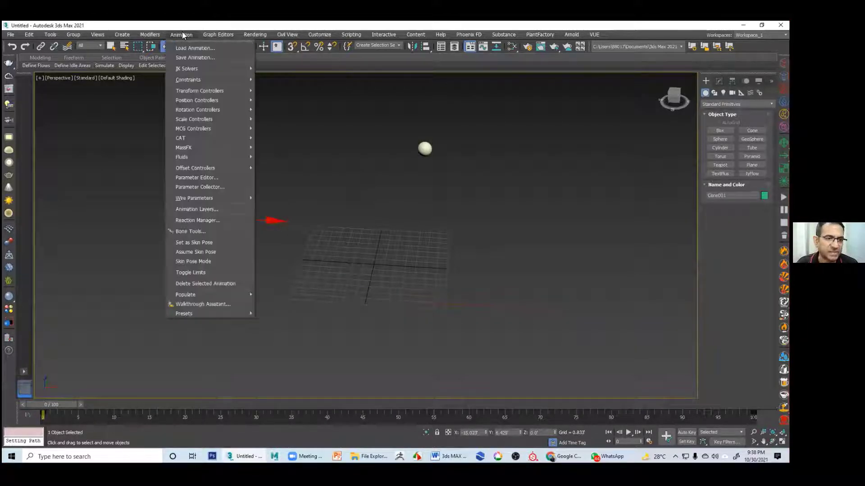
pyautogui.moveTo(205, 79)
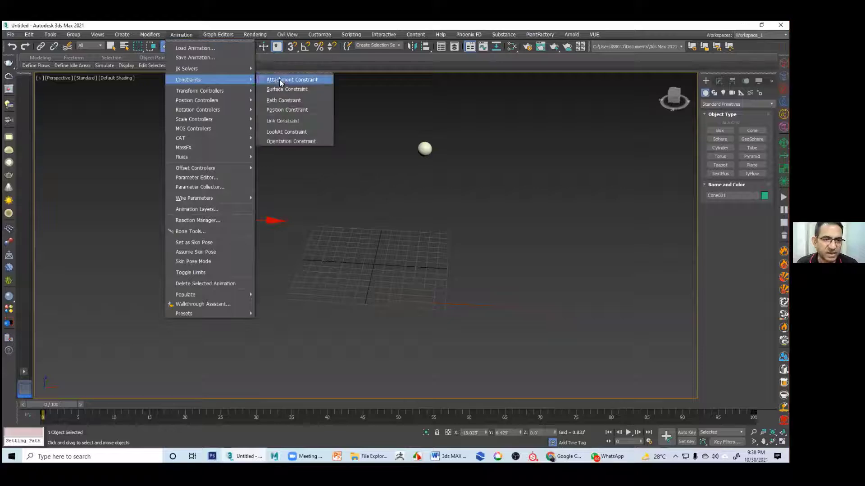
pyautogui.click(292, 132)
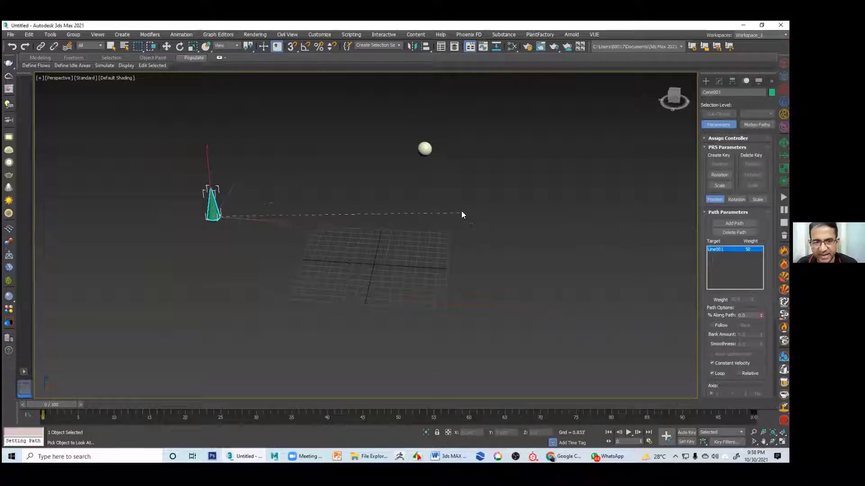
pyautogui.click(425, 148)
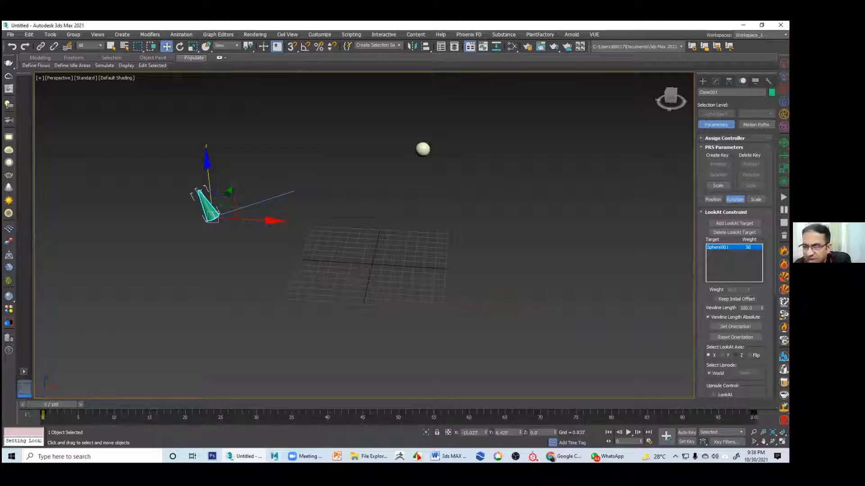
pyautogui.click(735, 356)
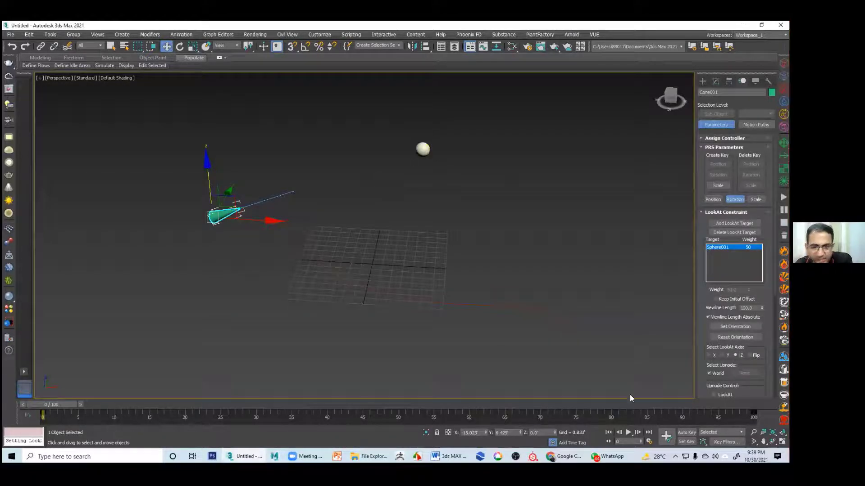
# Play the animation to check how the cone aims at the sphere, and review the LookAt Constraint parameters
pyautogui.click(629, 432)
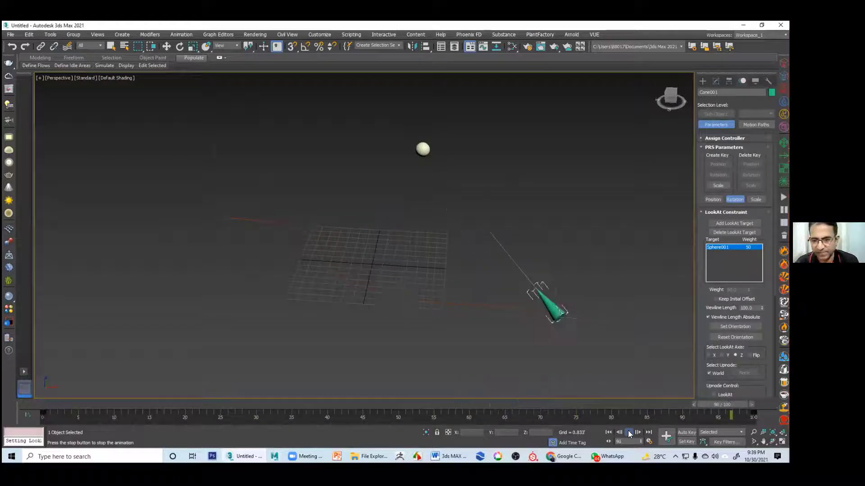
pyautogui.click(630, 434)
pyautogui.press('w')
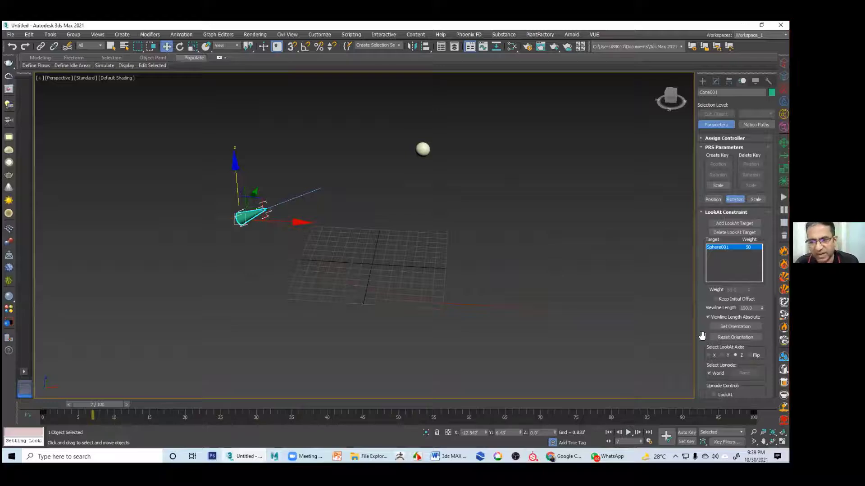
pyautogui.moveTo(702, 334); pyautogui.dragTo(705, 205)
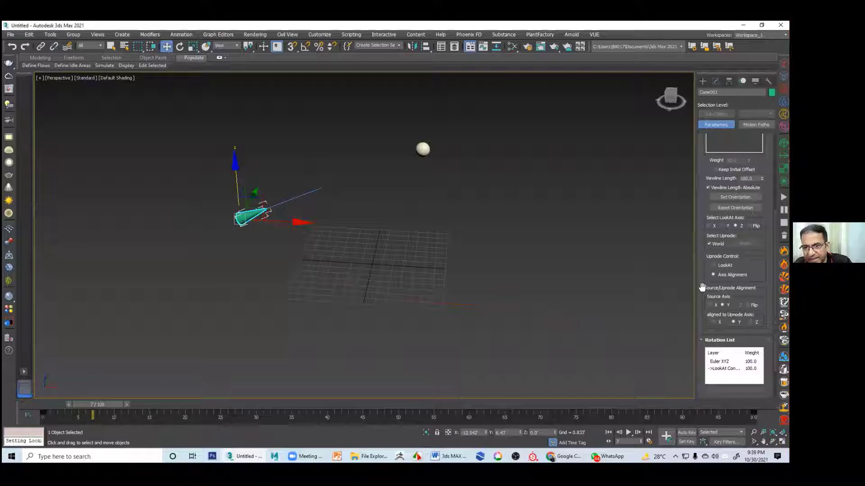
pyautogui.scroll(-3, 702, 287)
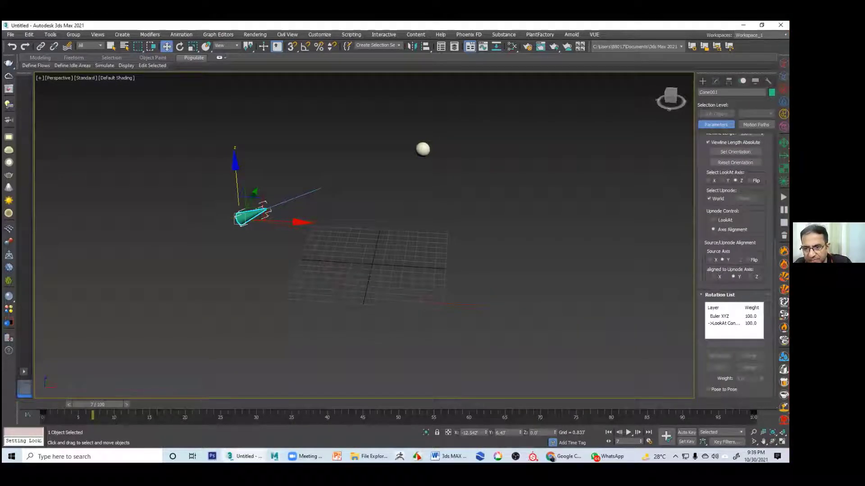
pyautogui.scroll(2, 734, 265)
pyautogui.scroll(2, 734, 266)
pyautogui.scroll(3, 734, 266)
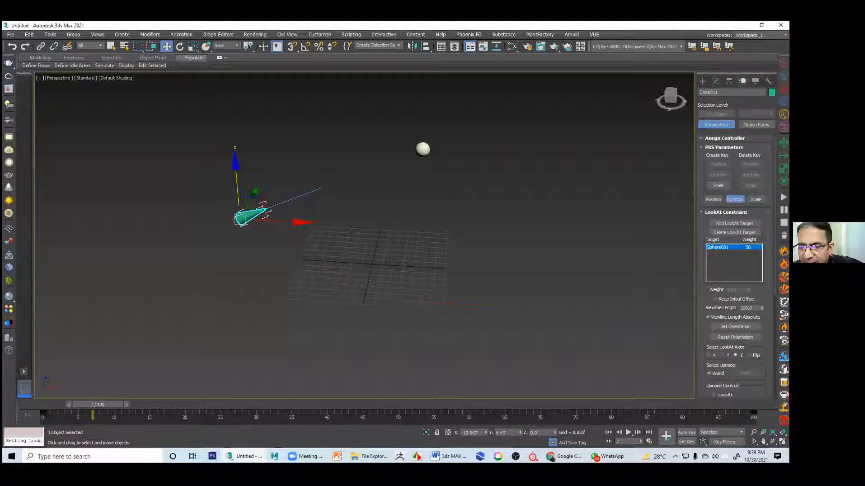
# Lengthen the cone's LookAt viewline to about 225 so that it extends past the sphere
pyautogui.moveTo(762, 308); pyautogui.dragTo(762, 259)
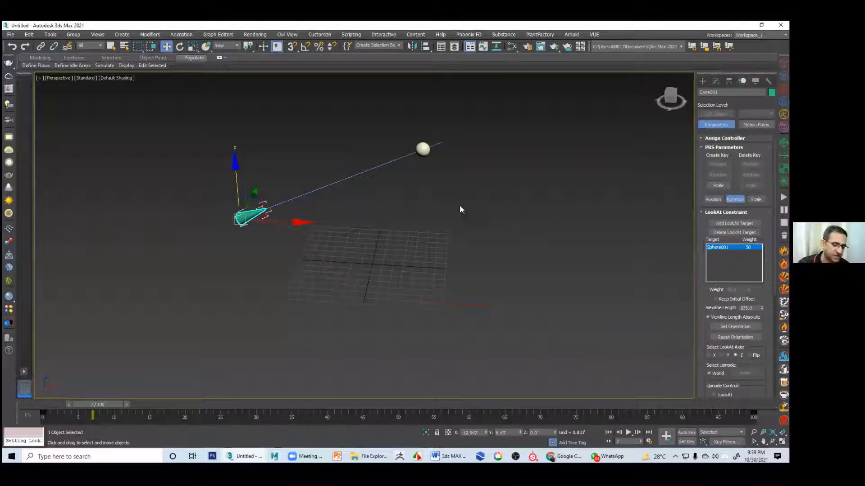
pyautogui.moveTo(460, 206)
pyautogui.keyDown('alt'); pyautogui.mouseDown(button='middle')
pyautogui.moveTo(462, 220)
pyautogui.moveTo(529, 183)
pyautogui.moveTo(498, 171)
pyautogui.moveTo(506, 216)
pyautogui.moveTo(468, 212)
pyautogui.mouseUp(button='middle'); pyautogui.keyUp('alt')
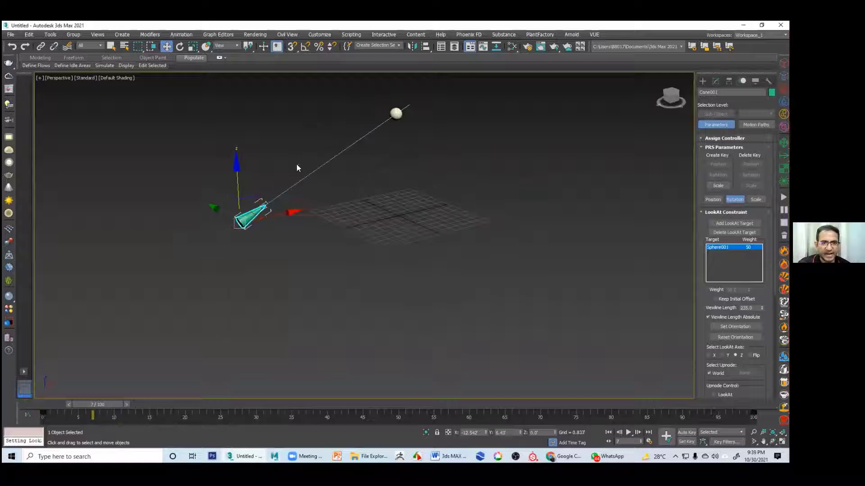
pyautogui.moveTo(417, 168); pyautogui.dragTo(353, 199, button='middle')
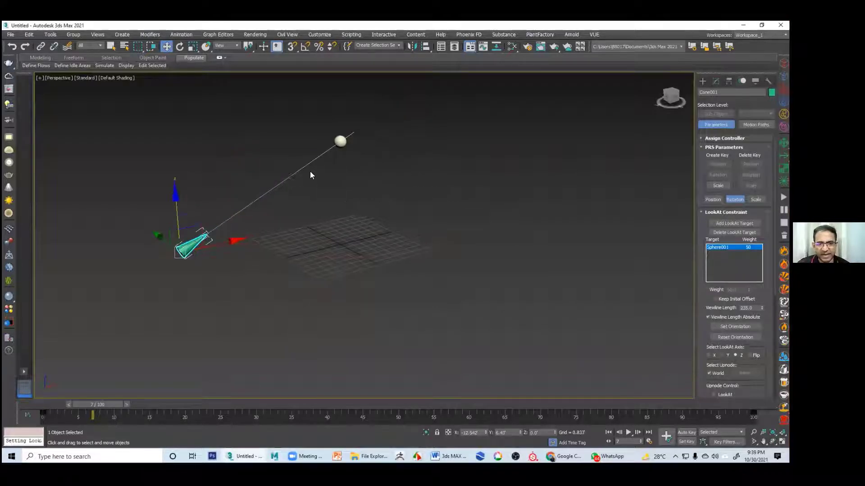
# Render the Perspective view to check whether the viewline appears, close the render, and replay the cone's motion
pyautogui.click(554, 46)
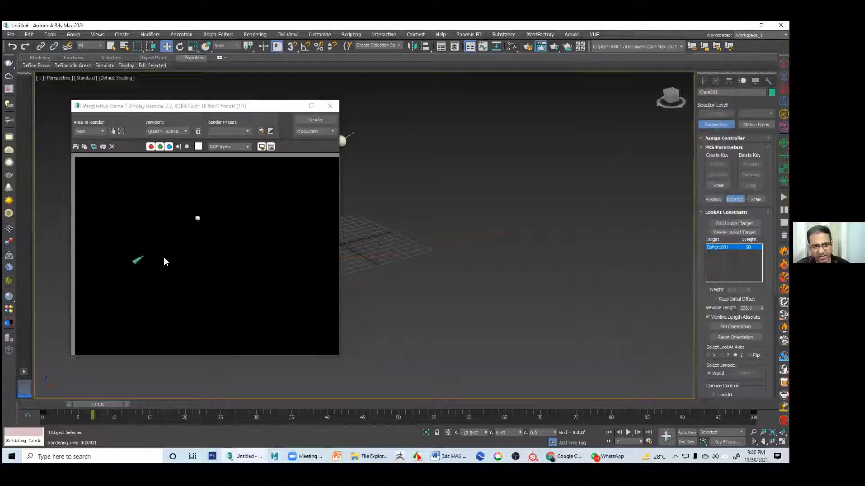
pyautogui.click(330, 106)
pyautogui.click(490, 212)
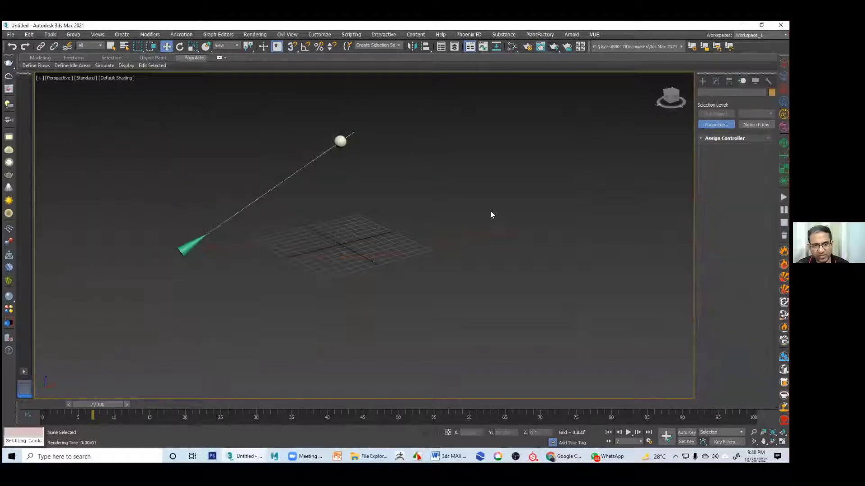
pyautogui.moveTo(490, 212); pyautogui.dragTo(491, 257, button='middle')
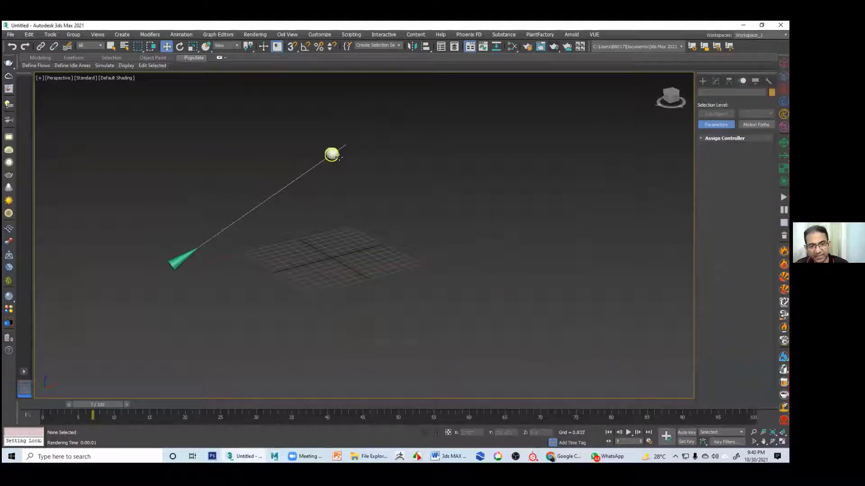
pyautogui.click(628, 432)
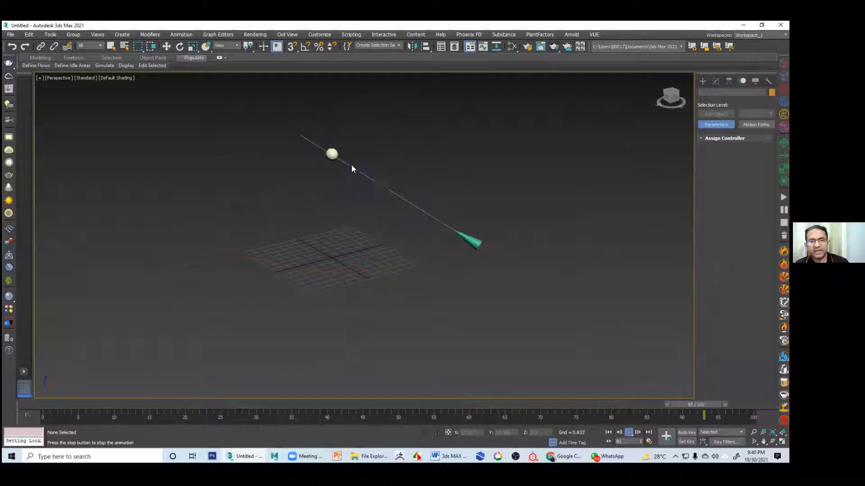
pyautogui.click(629, 432)
# Turn on Auto Key and, at frame 0, move the sphere horizontally to about X -0.4', Y 10.2'
pyautogui.moveTo(512, 404); pyautogui.dragTo(203, 404)
pyautogui.press('n')
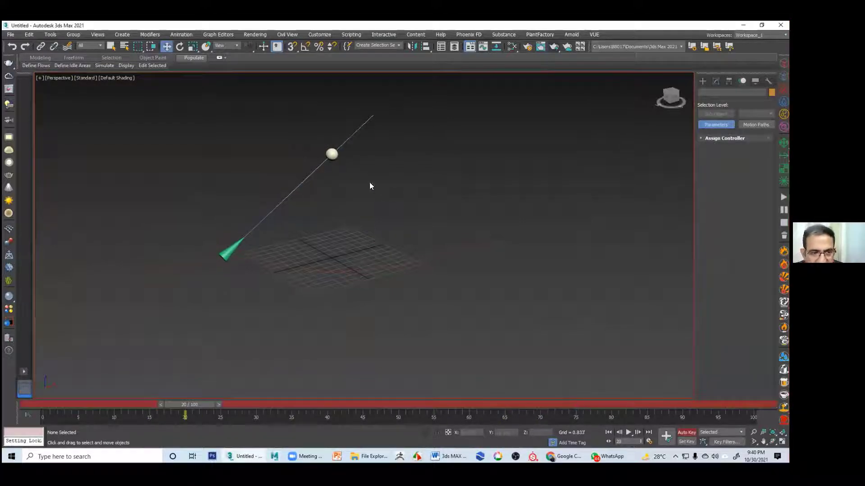
pyautogui.click(331, 155)
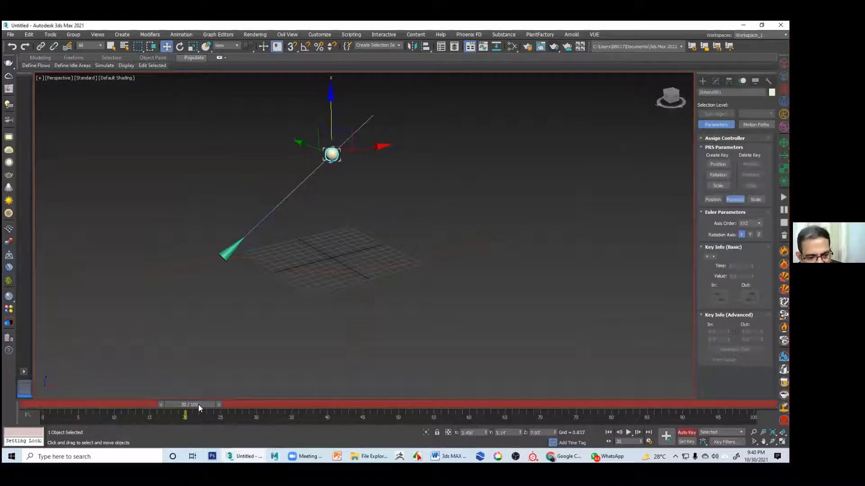
pyautogui.moveTo(198, 405); pyautogui.dragTo(82, 398)
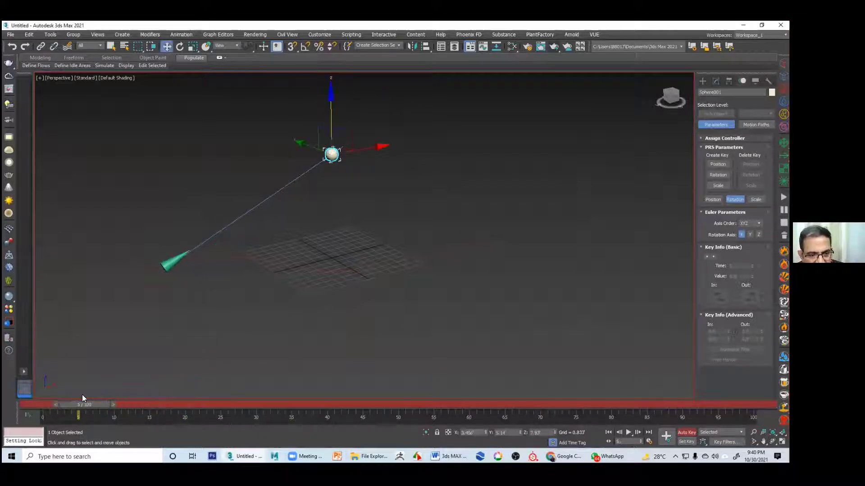
pyautogui.click(608, 432)
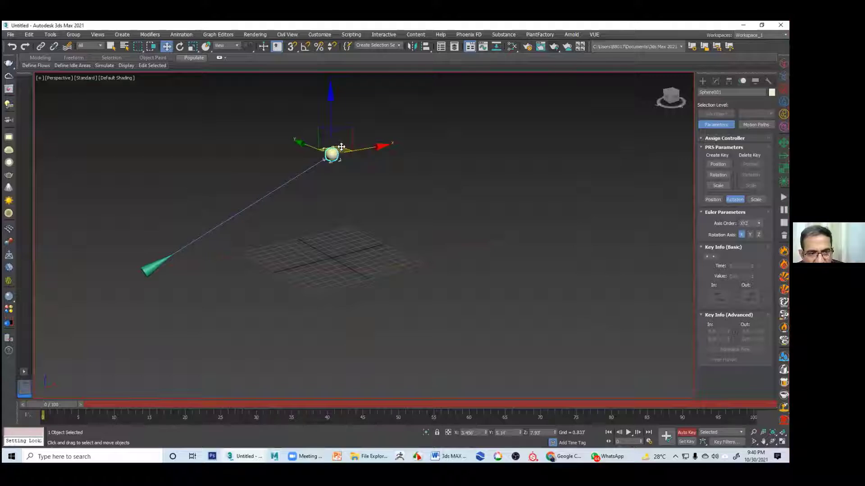
pyautogui.moveTo(333, 152); pyautogui.dragTo(257, 145)
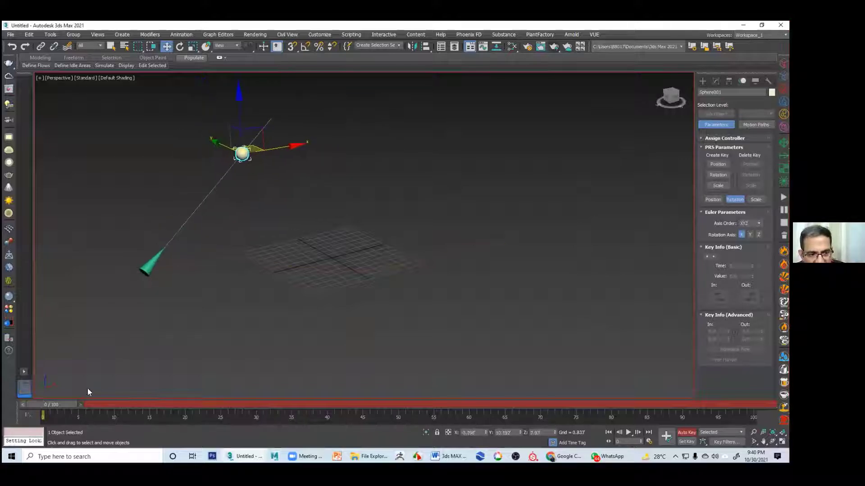
# Key the sphere in front of the grid at frame 22, and high behind the grid at frame 67, about Y 6.8', Z 7.9'
pyautogui.moveTo(64, 406); pyautogui.dragTo(216, 407)
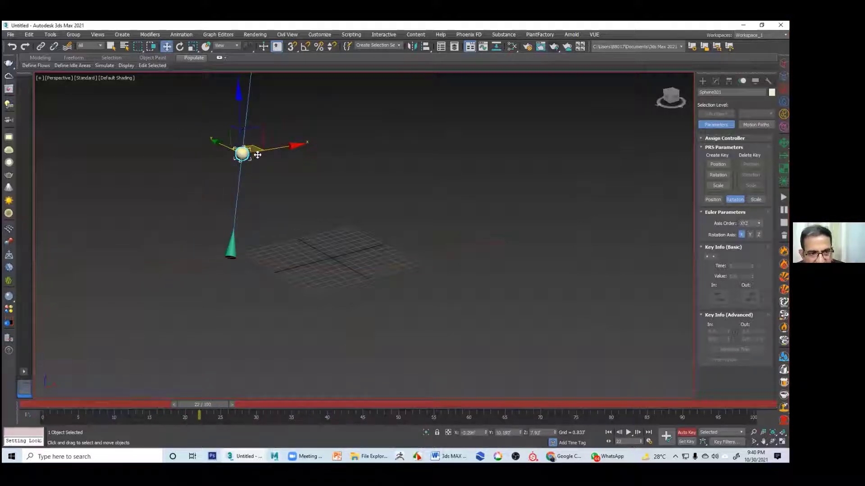
pyautogui.moveTo(259, 150); pyautogui.dragTo(308, 342)
pyautogui.moveTo(212, 404); pyautogui.dragTo(519, 402)
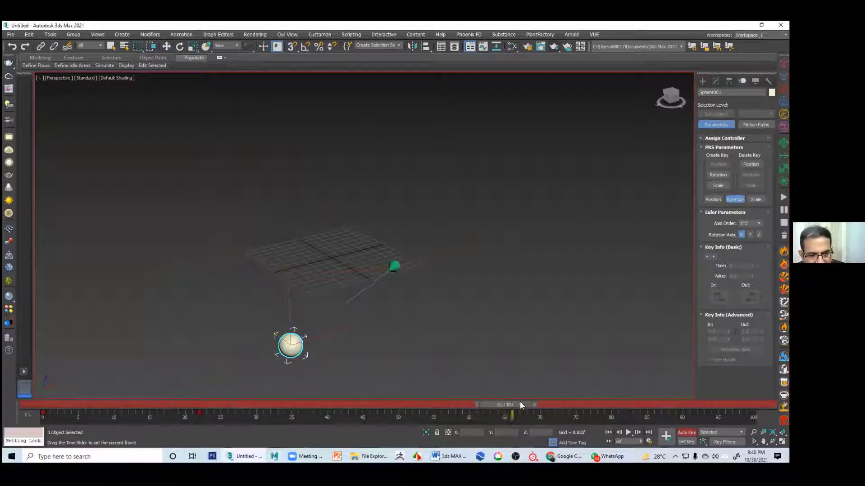
pyautogui.moveTo(319, 339); pyautogui.dragTo(443, 123)
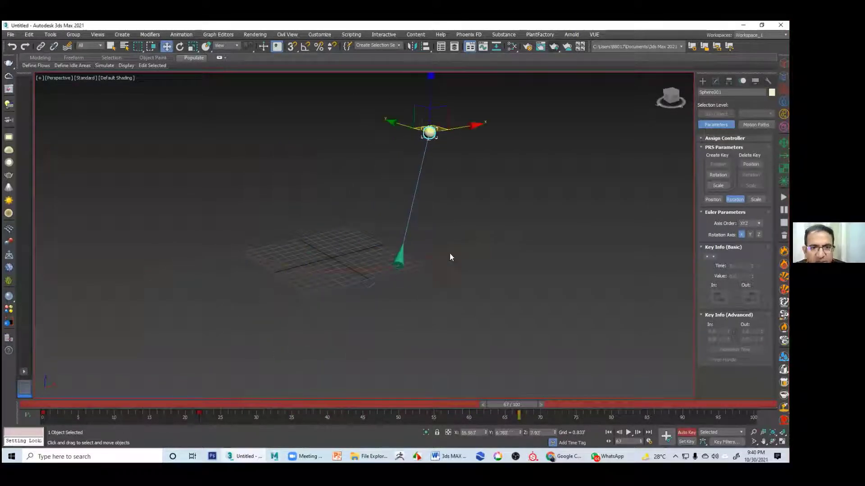
# Key the sphere at frame 100 just above the grid at a height of about 3.4', and turn off Auto Key
pyautogui.moveTo(524, 402); pyautogui.dragTo(743, 404)
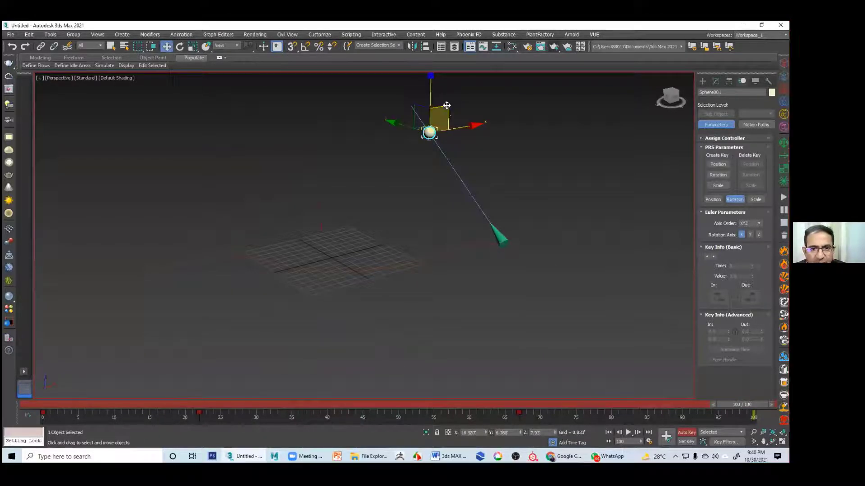
pyautogui.moveTo(433, 126); pyautogui.dragTo(277, 196)
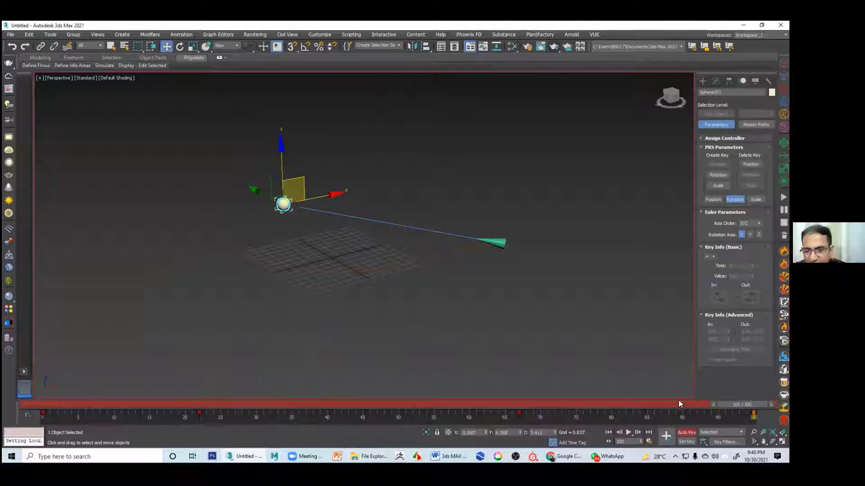
pyautogui.click(686, 433)
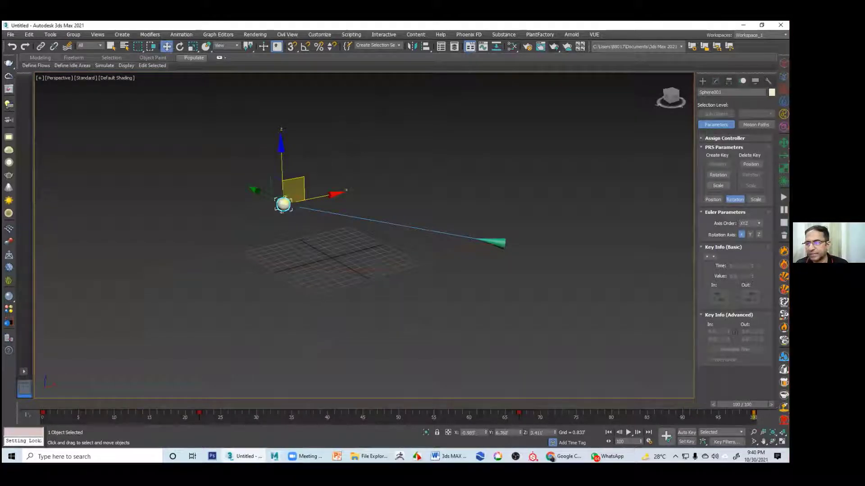
# Play the animation from frame 0 with nothing selected to check how the cone tracks the moving sphere
pyautogui.click(609, 431)
pyautogui.click(585, 284)
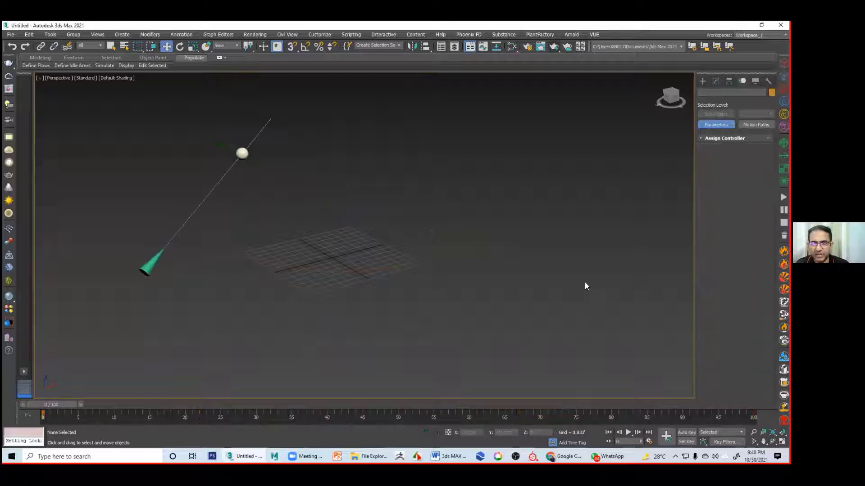
pyautogui.click(628, 431)
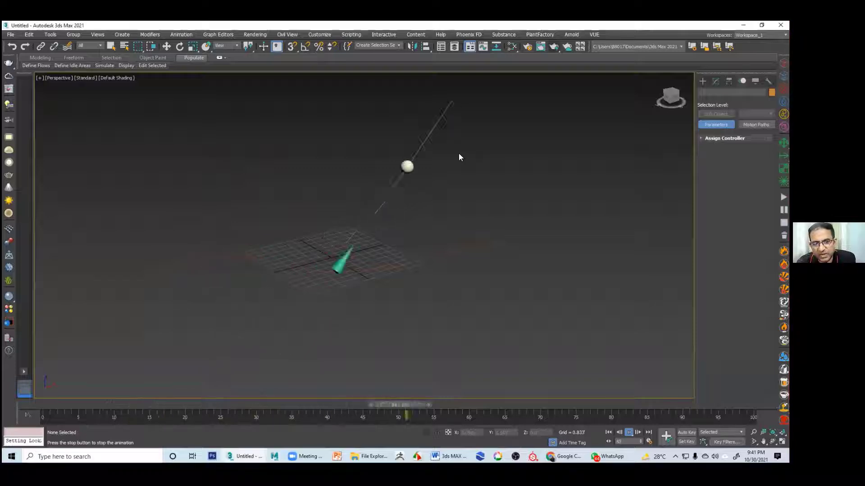
pyautogui.click(629, 432)
# Shorten the cone's LookAt viewline so that it ends well before the sphere, and replay the animation
pyautogui.press('w')
pyautogui.click(238, 257)
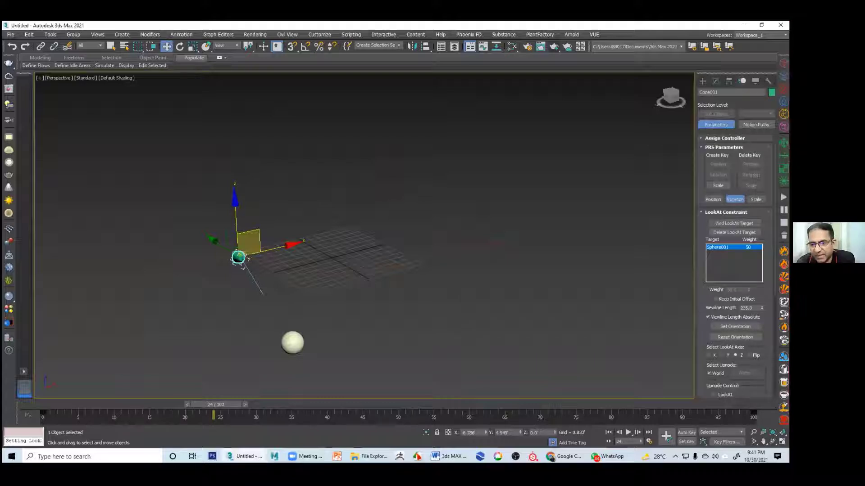
pyautogui.moveTo(762, 309); pyautogui.dragTo(761, 365)
pyautogui.click(473, 364)
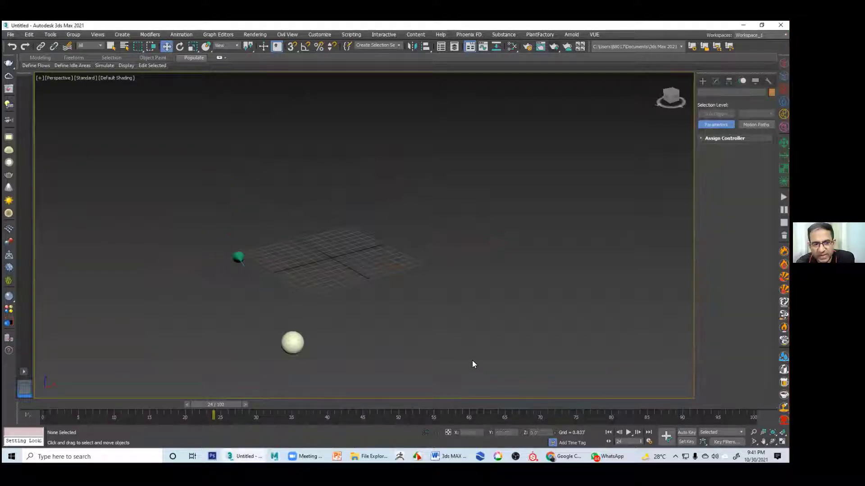
pyautogui.click(628, 431)
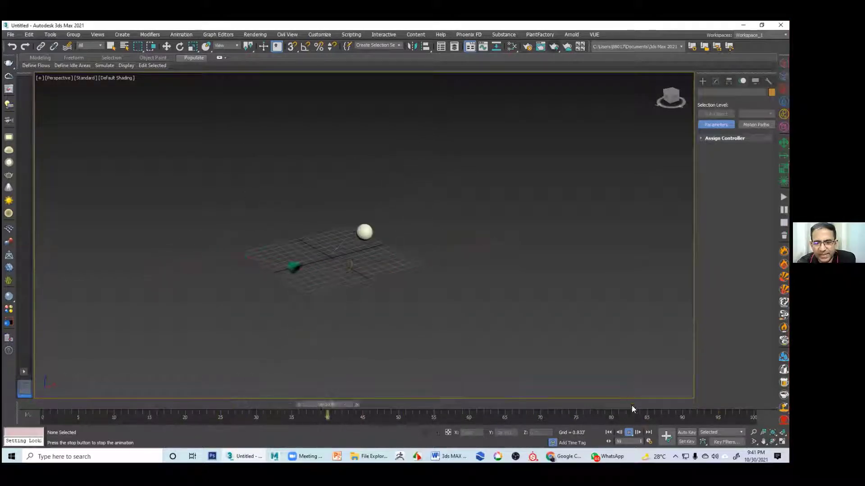
pyautogui.click(627, 433)
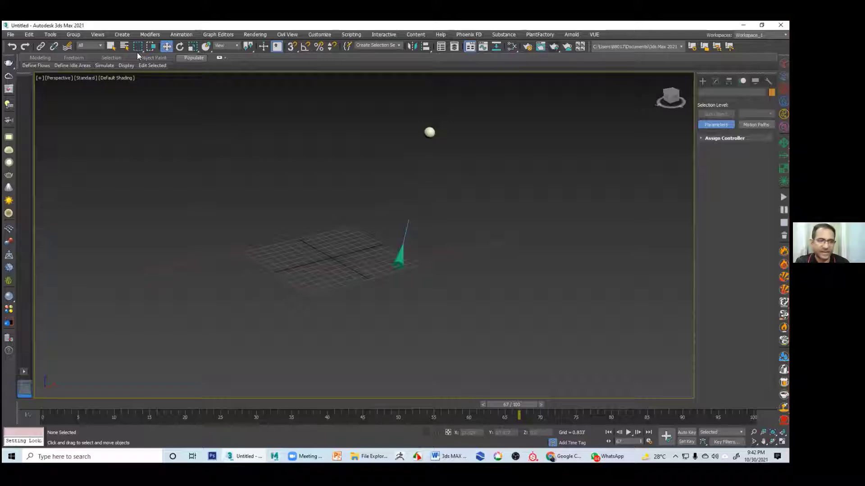
# Reset to an empty scene without saving the constraint animation
pyautogui.click(9, 37)
pyautogui.click(44, 56)
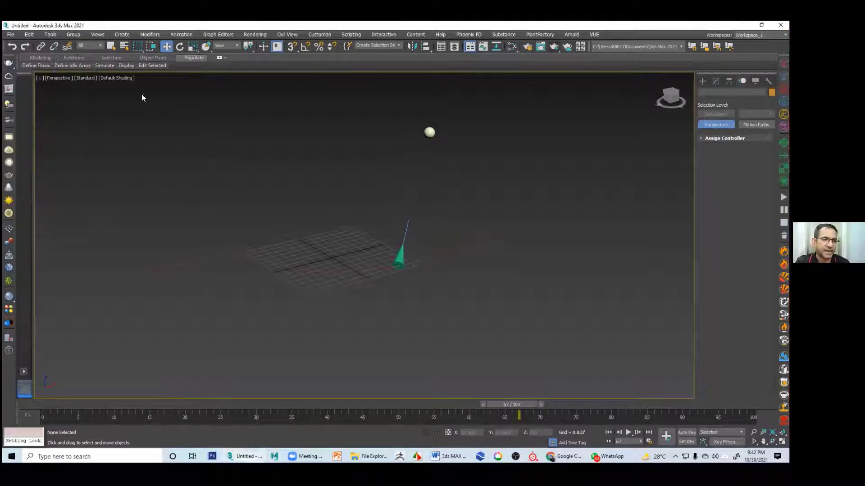
pyautogui.click(426, 254)
pyautogui.click(365, 251)
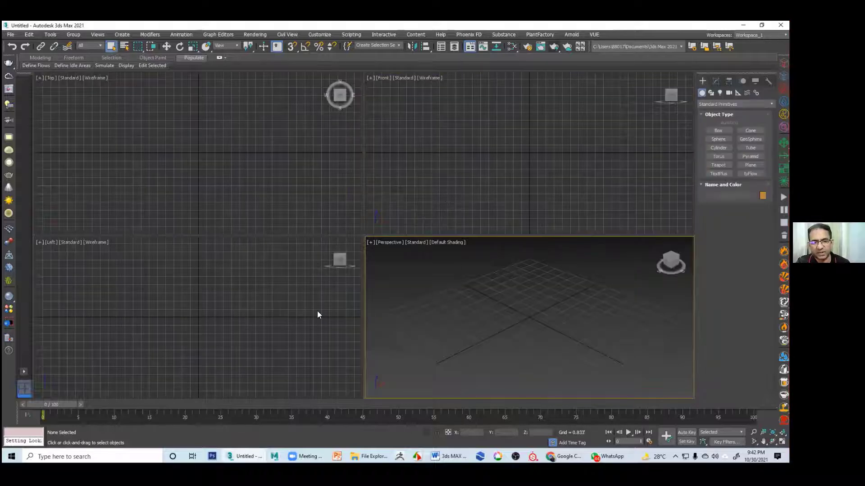
pyautogui.click(317, 311)
pyautogui.click(423, 315)
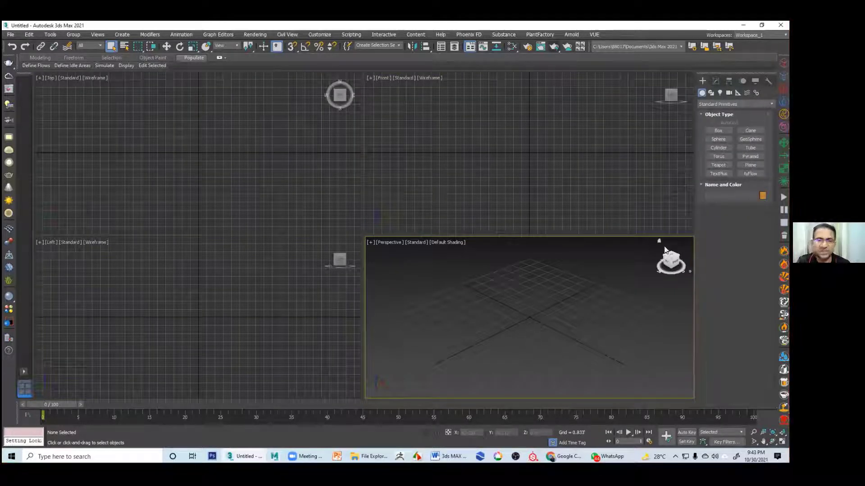
# Draw a corner line in the maximized Left view for a car's hood, windshield, roof, rear window, trunk and rear end
pyautogui.click(711, 92)
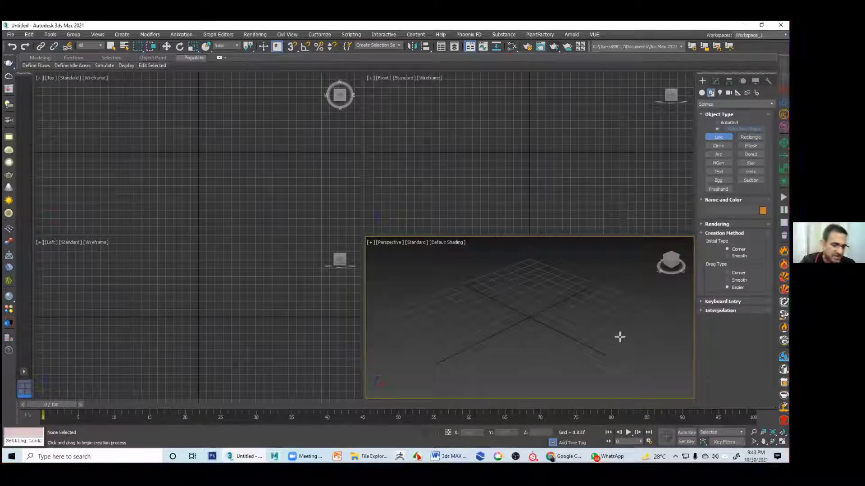
pyautogui.hotkey('alt', 'w')
pyautogui.hotkey('alt', 'w')
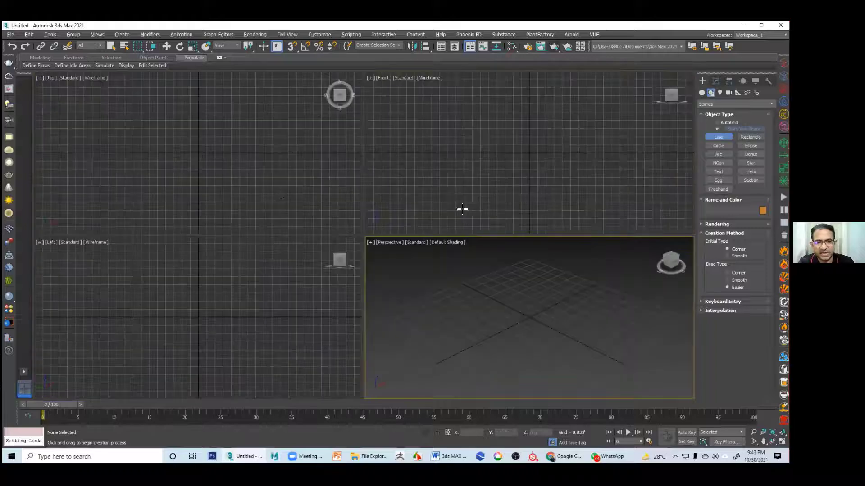
pyautogui.rightClick(197, 328)
pyautogui.hotkey('alt', 'w')
pyautogui.moveTo(402, 221); pyautogui.dragTo(405, 288, button='middle')
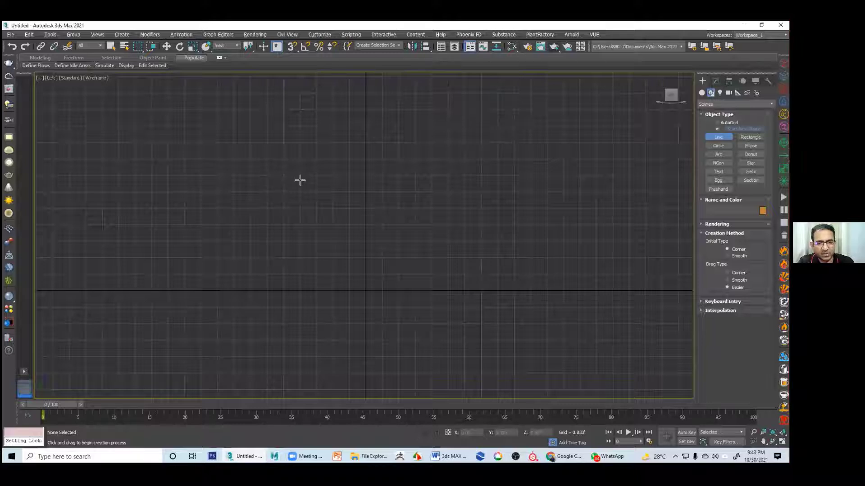
pyautogui.click(259, 215)
pyautogui.click(344, 212)
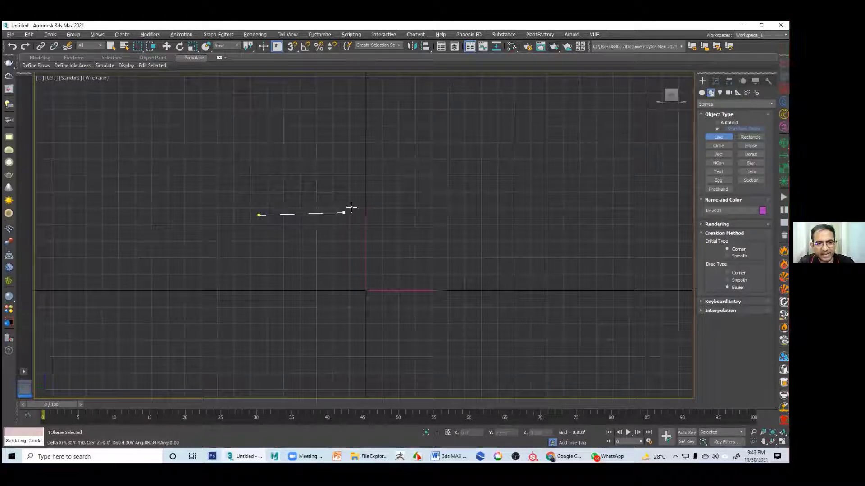
pyautogui.click(392, 169)
pyautogui.click(515, 167)
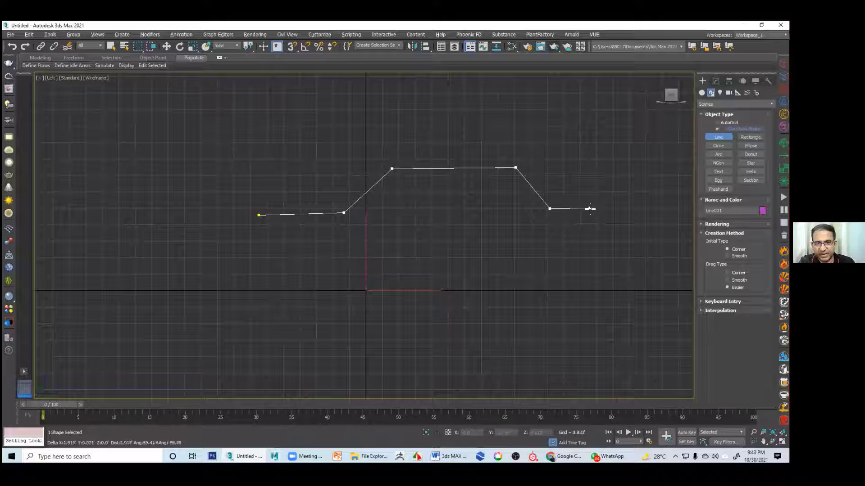
pyautogui.click(595, 263)
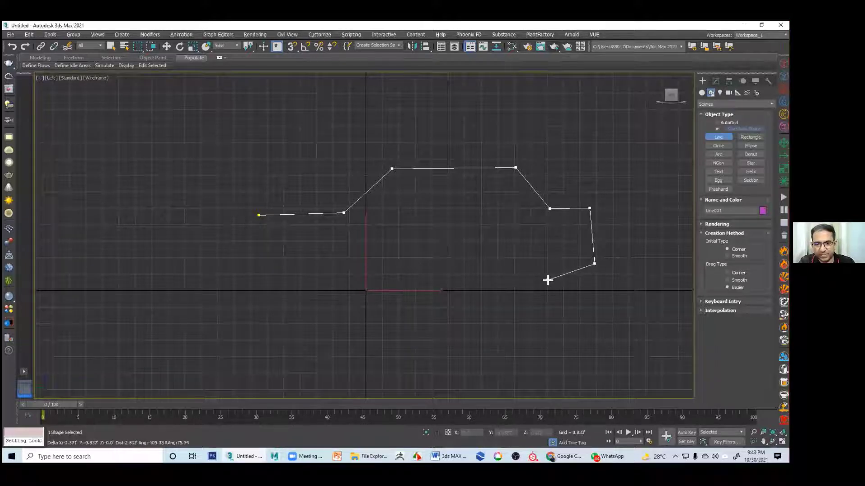
# Continue the car outline with a curved rear wheel arch and a straight underside up to the front wheel
pyautogui.moveTo(533, 255); pyautogui.dragTo(520, 255)
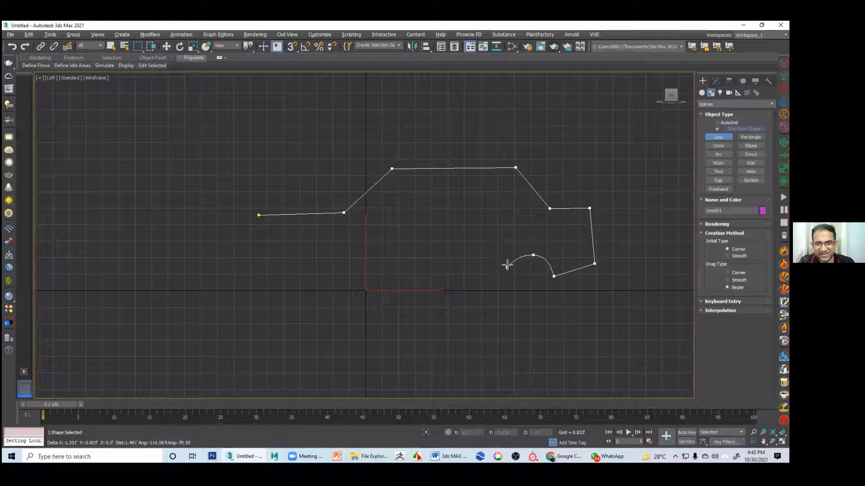
pyautogui.click(507, 269)
pyautogui.click(503, 278)
pyautogui.click(324, 277)
# Add the curved front wheel arch and the car's front end, and close the spline at its starting vertex
pyautogui.moveTo(313, 257); pyautogui.dragTo(305, 256)
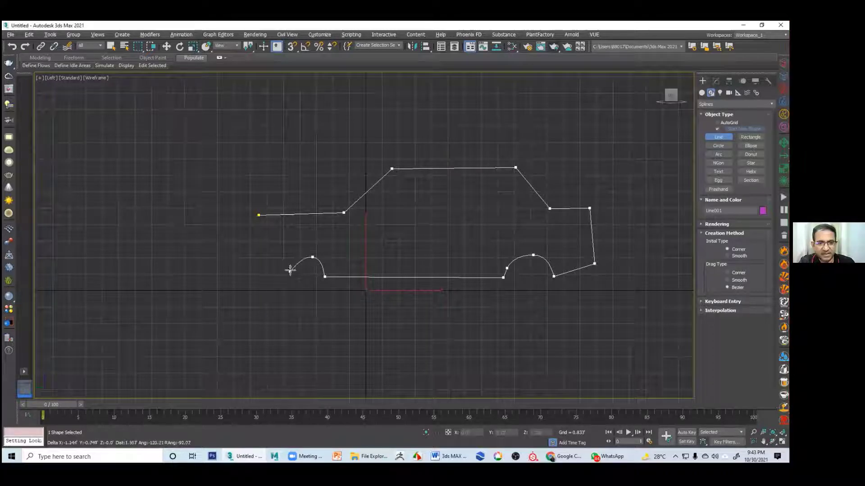
pyautogui.click(294, 267)
pyautogui.click(288, 276)
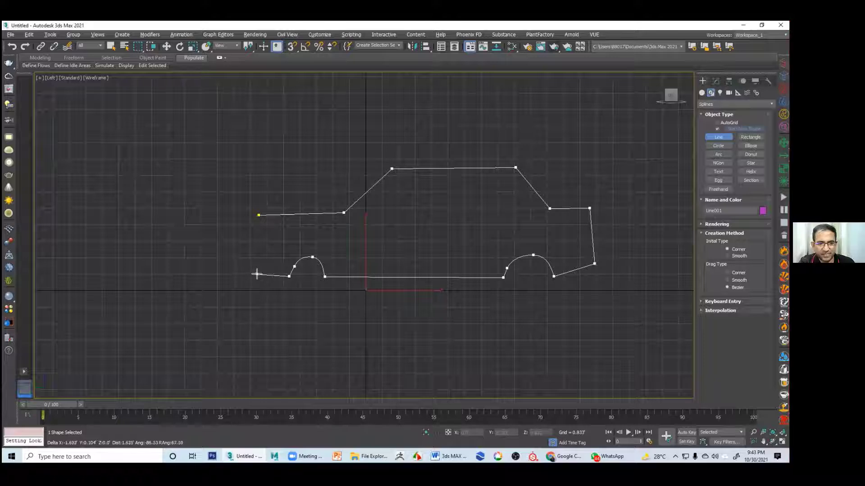
pyautogui.click(253, 275)
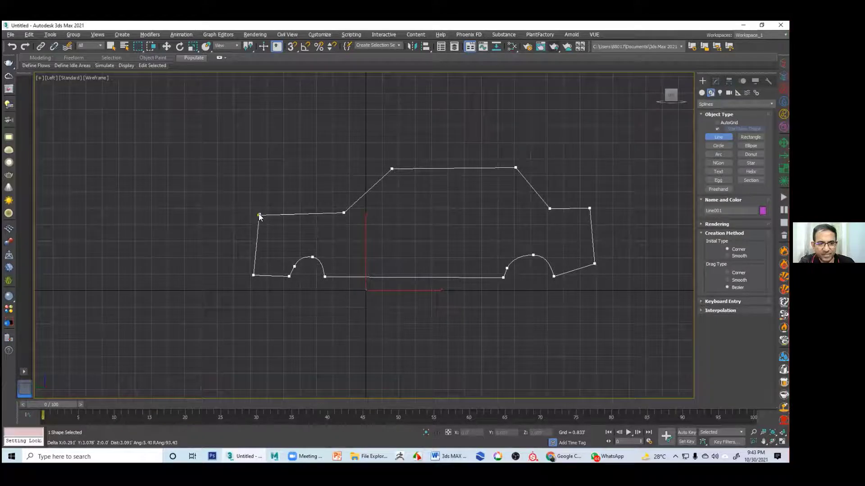
pyautogui.click(259, 215)
pyautogui.click(380, 246)
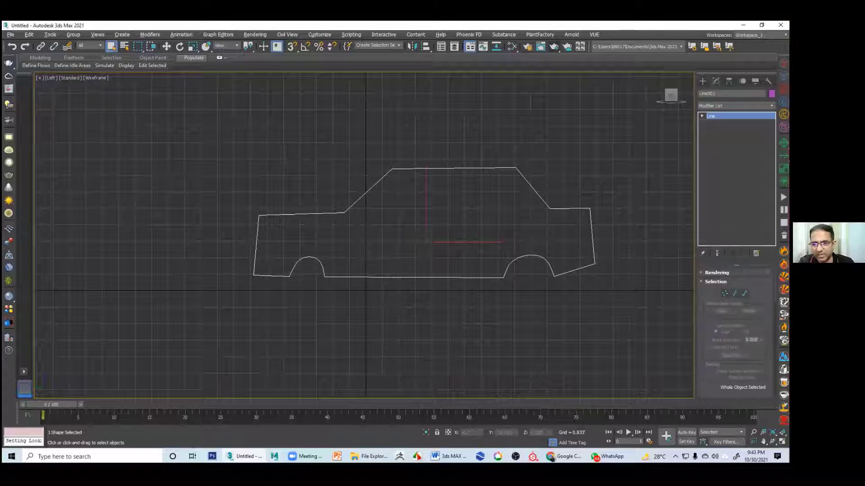
# Widen the front wheel arch by moving its lower vertices outward and its top vertex slightly toward the rear
pyautogui.scroll(3, 314, 295)
pyautogui.click(266, 254)
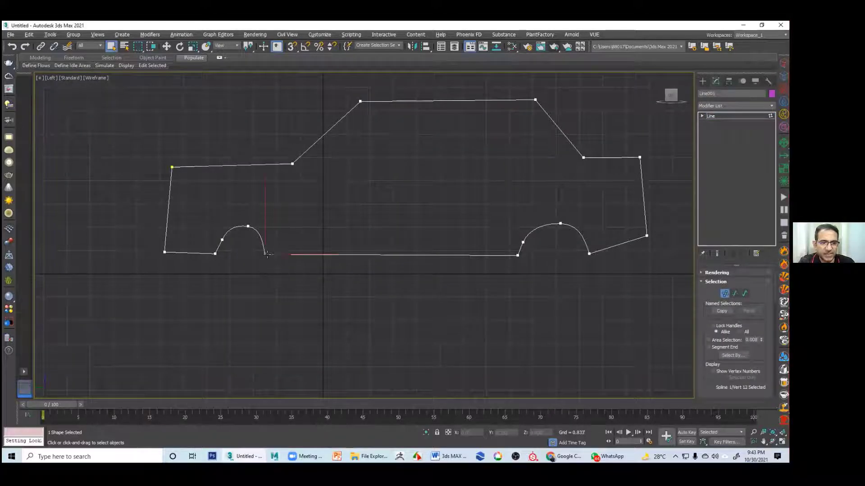
pyautogui.press('w')
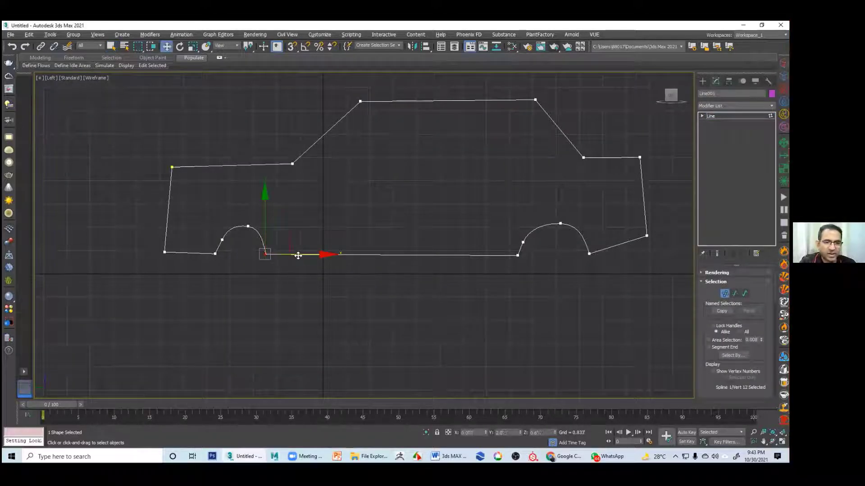
pyautogui.moveTo(306, 255); pyautogui.dragTo(311, 255)
pyautogui.click(214, 255)
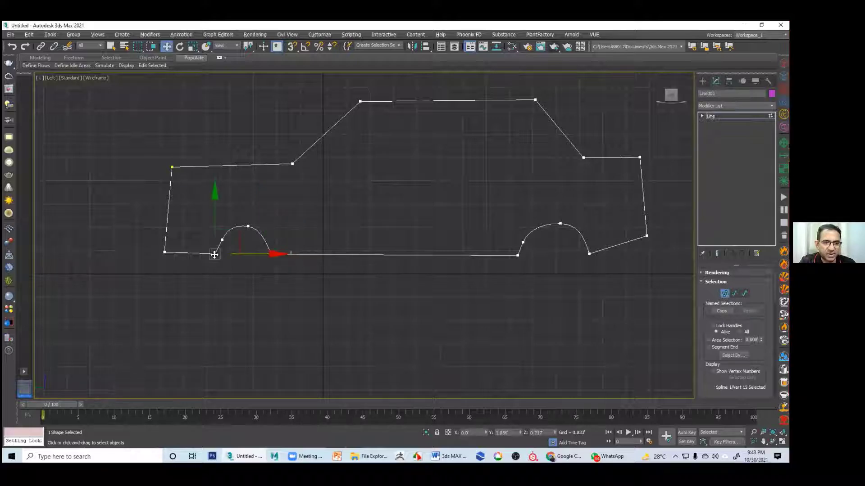
pyautogui.click(222, 239)
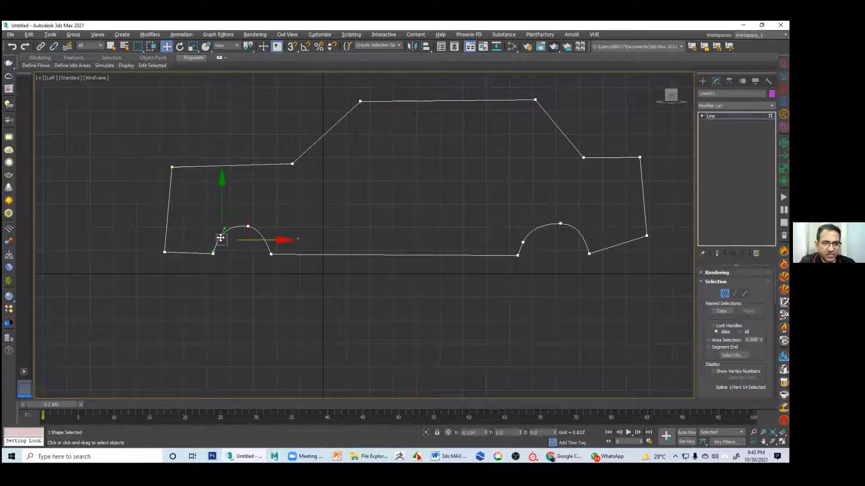
pyautogui.click(248, 226)
pyautogui.moveTo(247, 226); pyautogui.dragTo(251, 226)
pyautogui.click(543, 310)
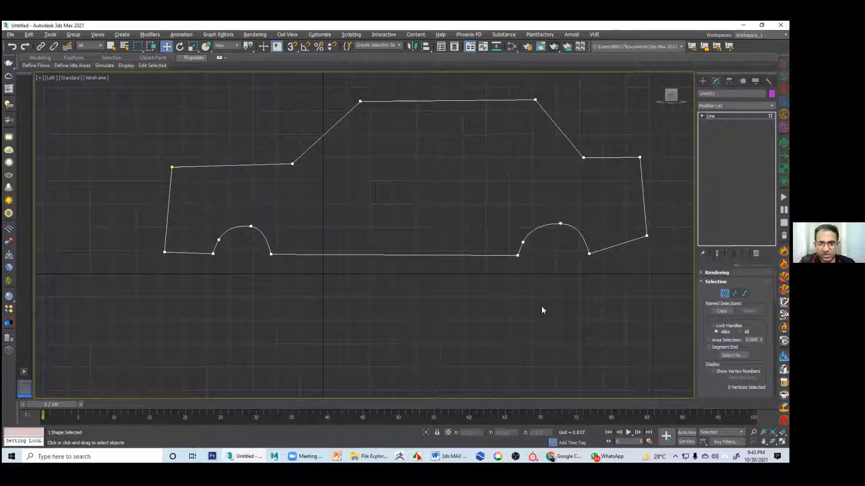
# Move the front wheel arch's rear base vertex and its top vertex further toward the car's rear
pyautogui.moveTo(272, 255); pyautogui.dragTo(280, 255)
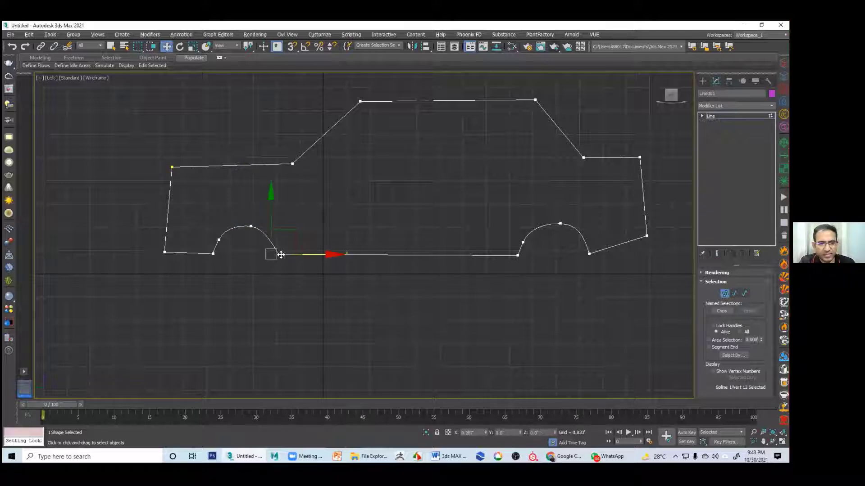
pyautogui.click(250, 236)
pyautogui.click(251, 226)
pyautogui.moveTo(257, 226); pyautogui.dragTo(241, 224)
# Shift the front wheel arch's front base vertex and the vertex above it toward the car's front, and raise its top vertex slightly
pyautogui.moveTo(216, 255); pyautogui.dragTo(213, 255)
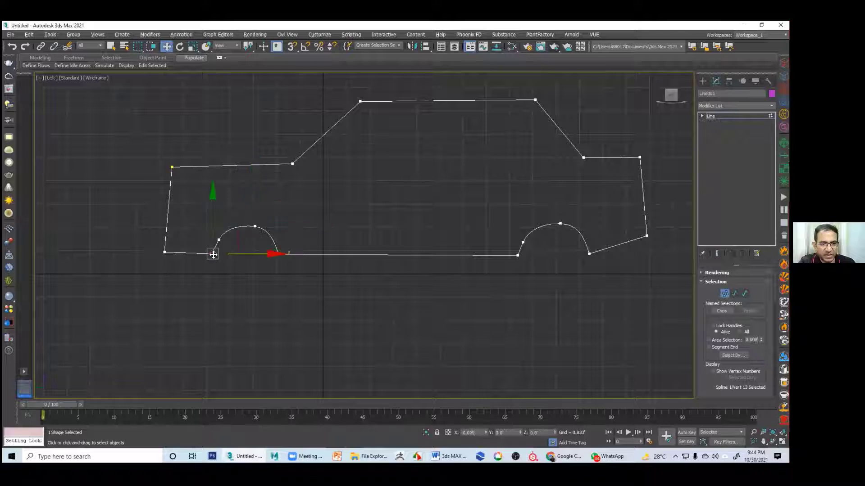
pyautogui.click(240, 276)
pyautogui.click(217, 240)
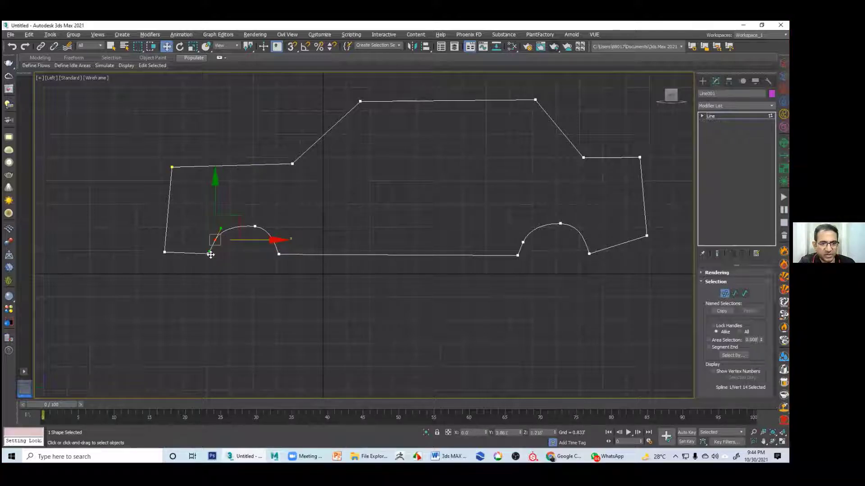
pyautogui.click(227, 268)
pyautogui.click(247, 224)
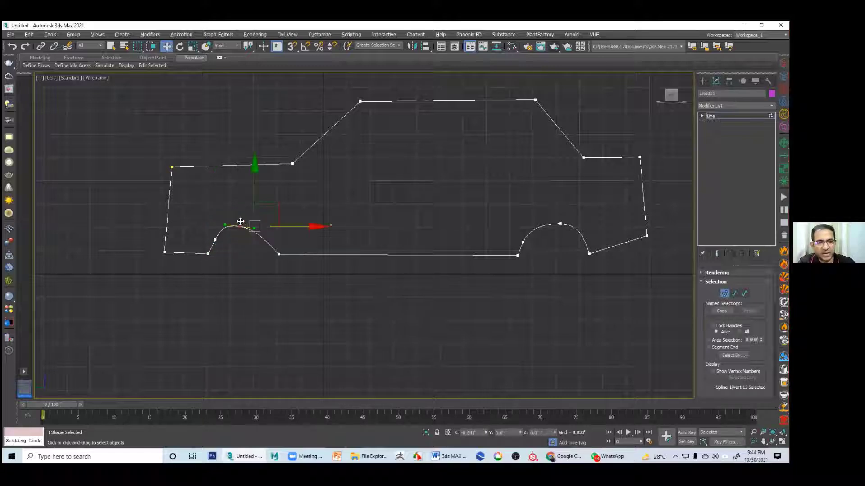
pyautogui.moveTo(236, 224)
pyautogui.mouseDown()
pyautogui.moveTo(222, 226)
pyautogui.moveTo(249, 221)
pyautogui.mouseUp()
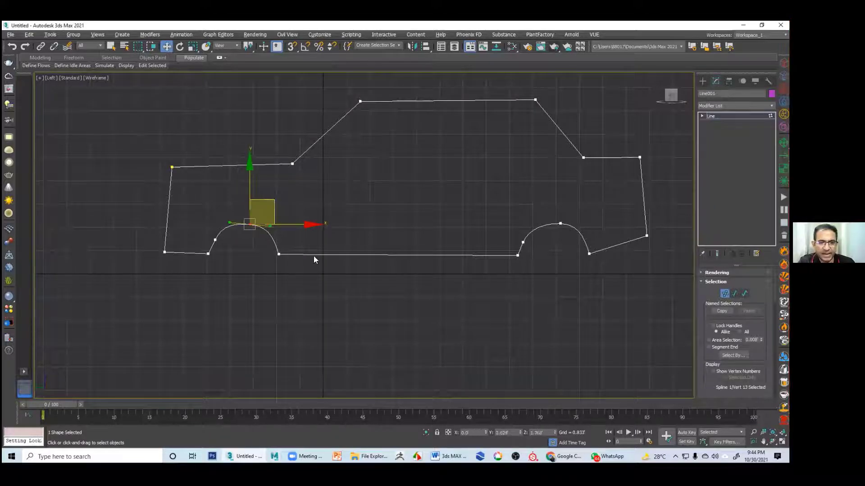
pyautogui.click(544, 297)
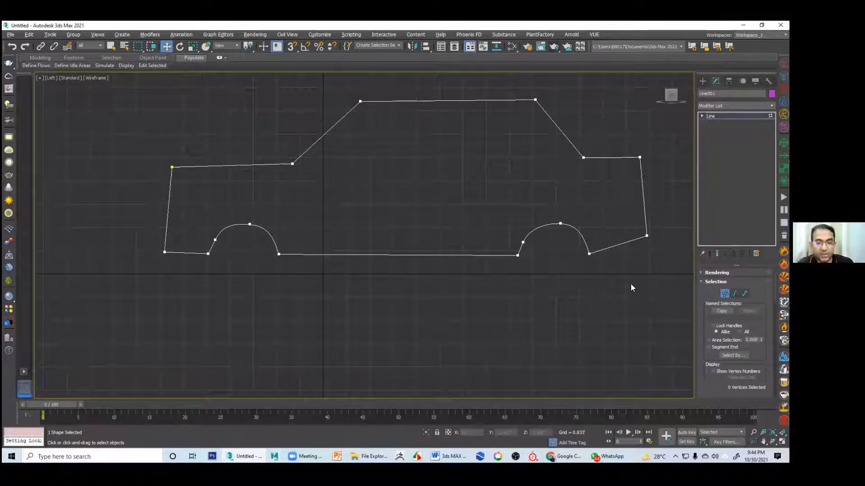
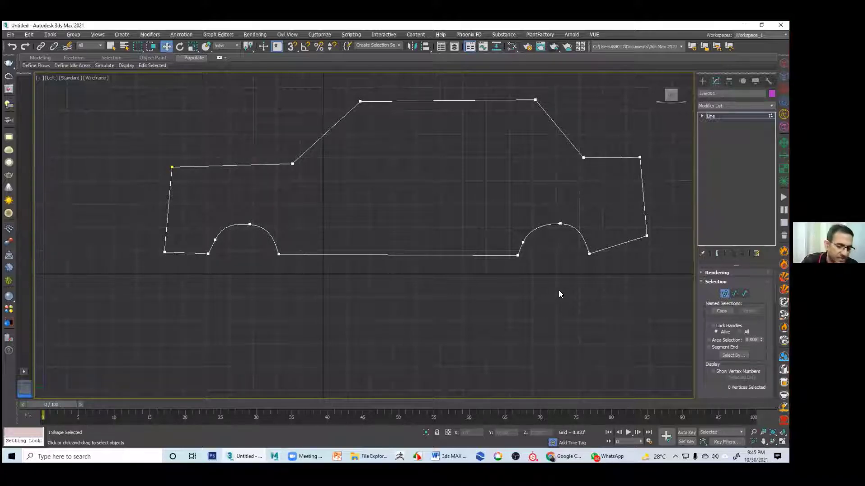
# Finish vertex editing and show the whole car outline in the maximized Perspective view, keeping the spline selected
pyautogui.hotkey('alt', 'w')
pyautogui.click(518, 323)
pyautogui.hotkey('alt', 'w')
pyautogui.scroll(-5, 503, 301)
pyautogui.keyDown('alt'); pyautogui.moveTo(503, 304); pyautogui.dragTo(399, 299, button='middle'); pyautogui.keyUp('alt')
pyautogui.click(724, 294)
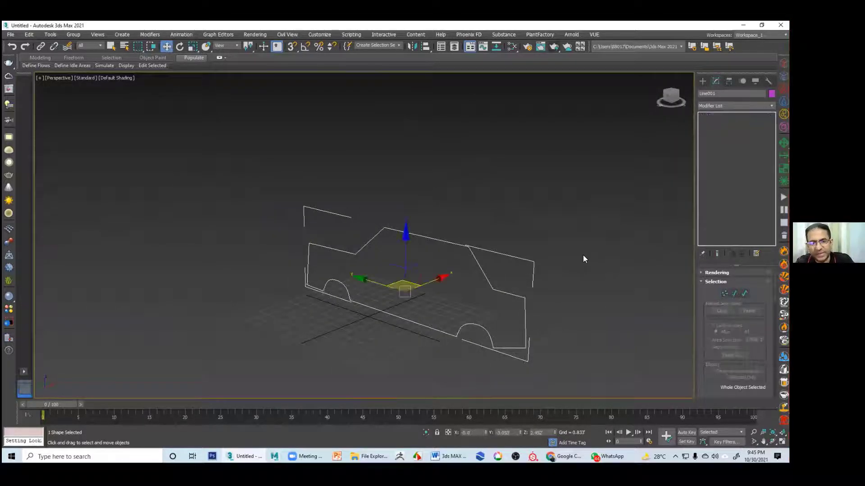
pyautogui.click(583, 255)
pyautogui.moveTo(485, 228); pyautogui.dragTo(403, 277)
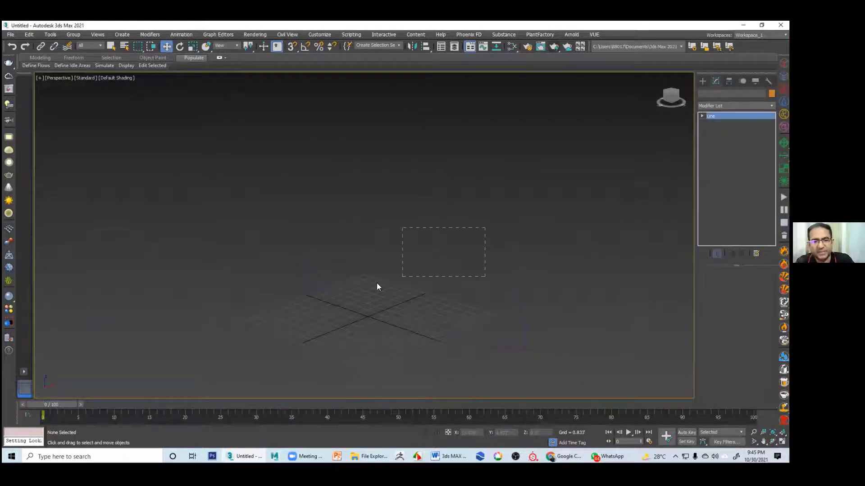
pyautogui.click(702, 81)
pyautogui.click(715, 81)
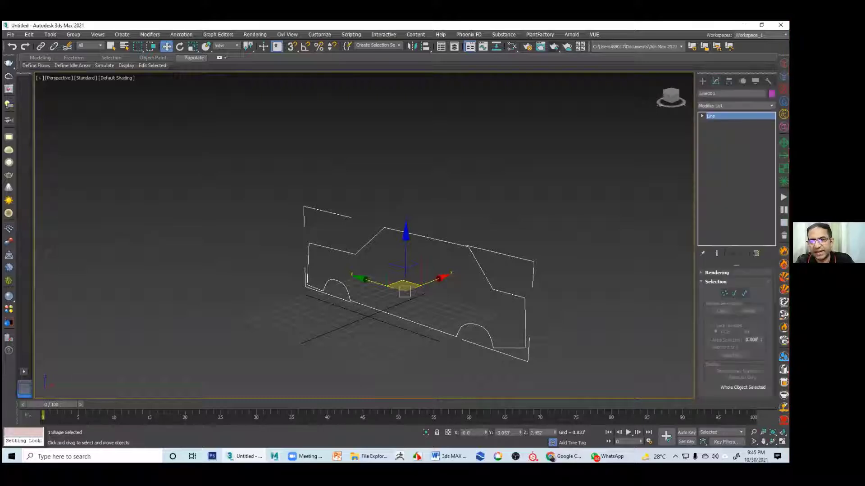
# Apply an Extrude modifier to the car outline with an amount of about 6.7'
pyautogui.click(736, 105)
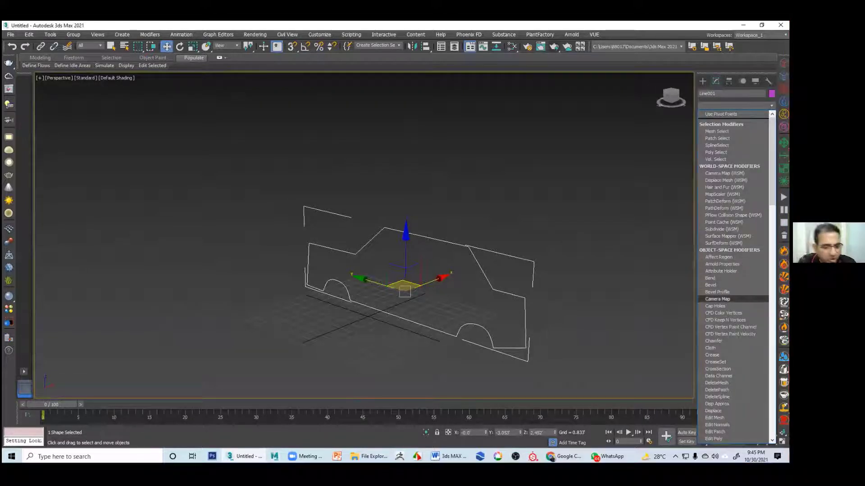
pyautogui.press('w')
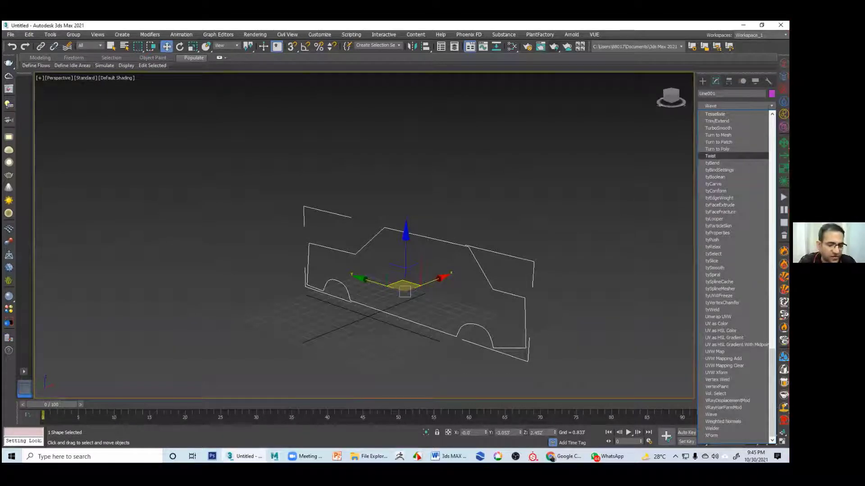
pyautogui.press('e')
pyautogui.press('Down')
pyautogui.press('Down')
pyautogui.press('Down')
pyautogui.press('Down')
pyautogui.press('Down')
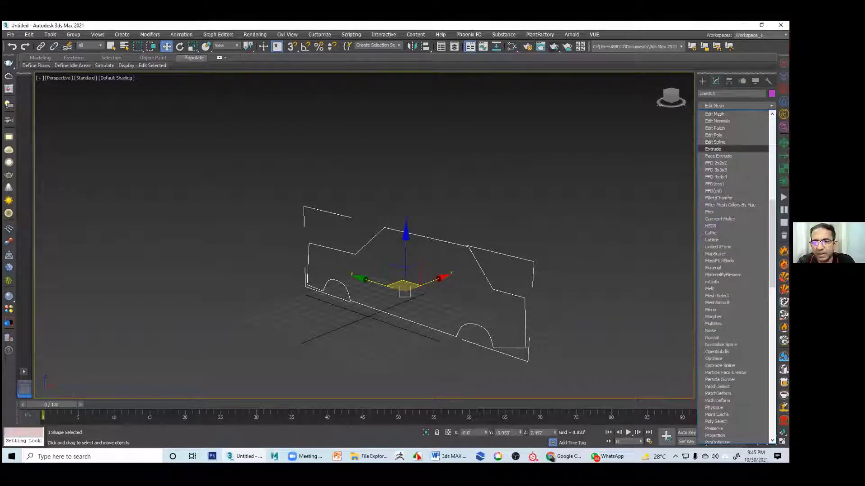
pyautogui.press('Return')
pyautogui.moveTo(758, 283); pyautogui.dragTo(758, 255)
pyautogui.keyDown('alt'); pyautogui.moveTo(495, 235); pyautogui.dragTo(590, 267, button='middle'); pyautogui.keyUp('alt')
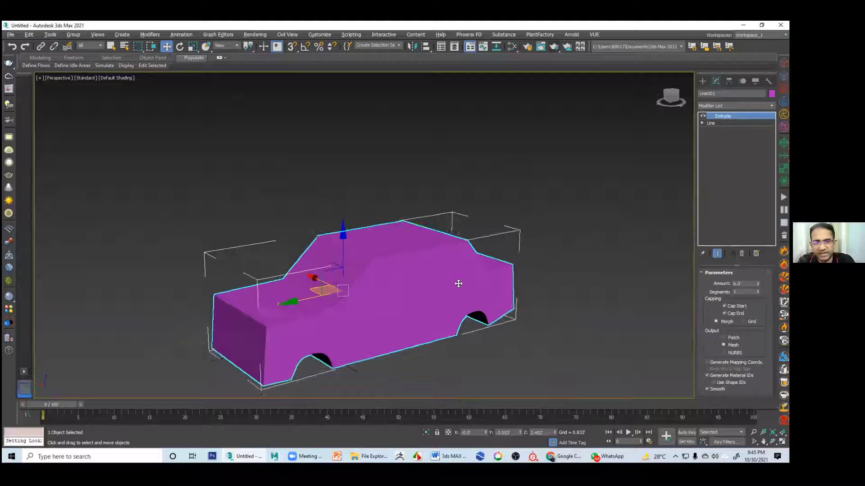
pyautogui.keyDown('alt'); pyautogui.moveTo(460, 286); pyautogui.dragTo(485, 245, button='middle'); pyautogui.keyUp('alt')
# Display edged faces on the extruded car body and change its object color to yellow
pyautogui.click(618, 270)
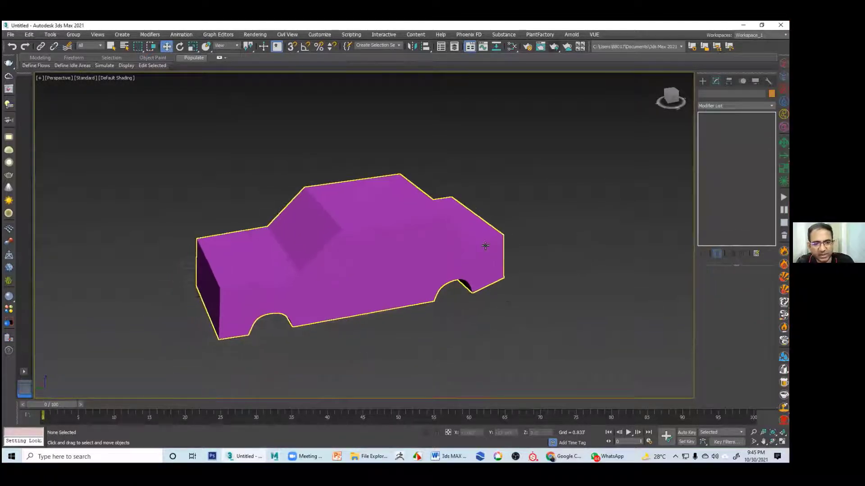
pyautogui.click(485, 245)
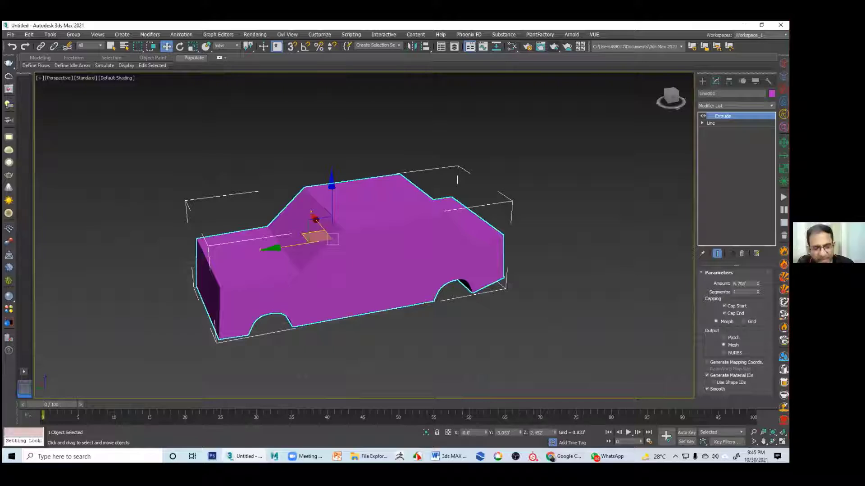
pyautogui.press('F4')
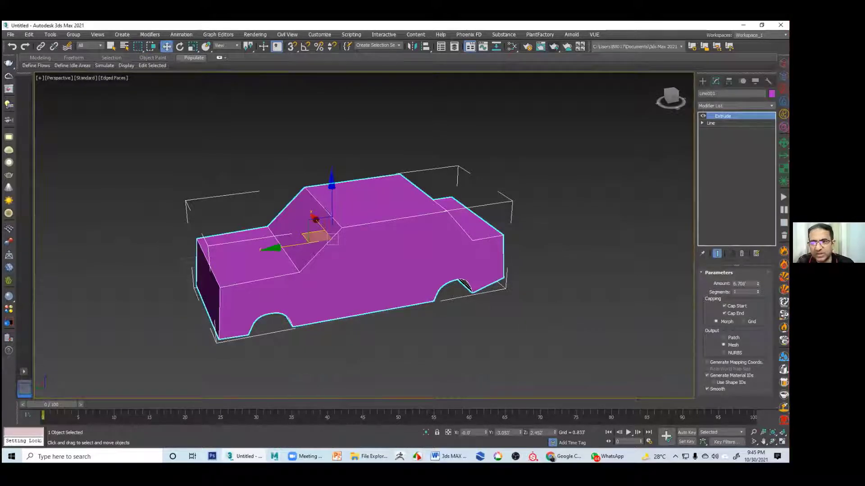
pyautogui.click(772, 94)
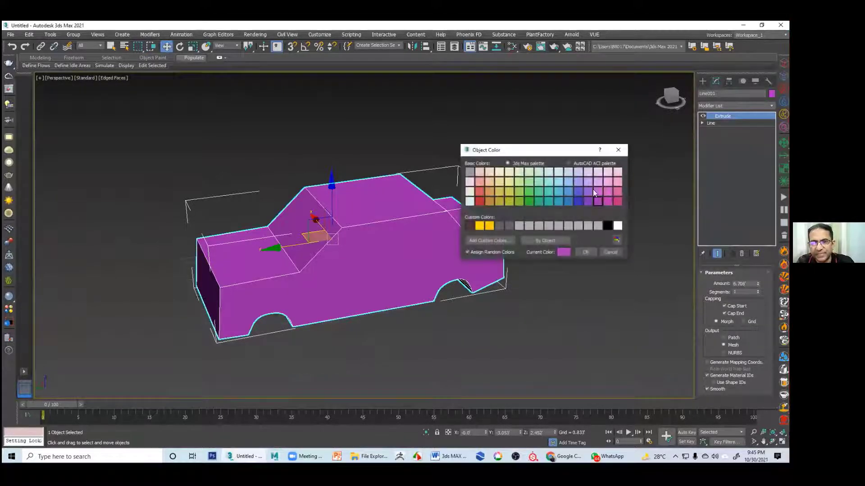
pyautogui.click(500, 190)
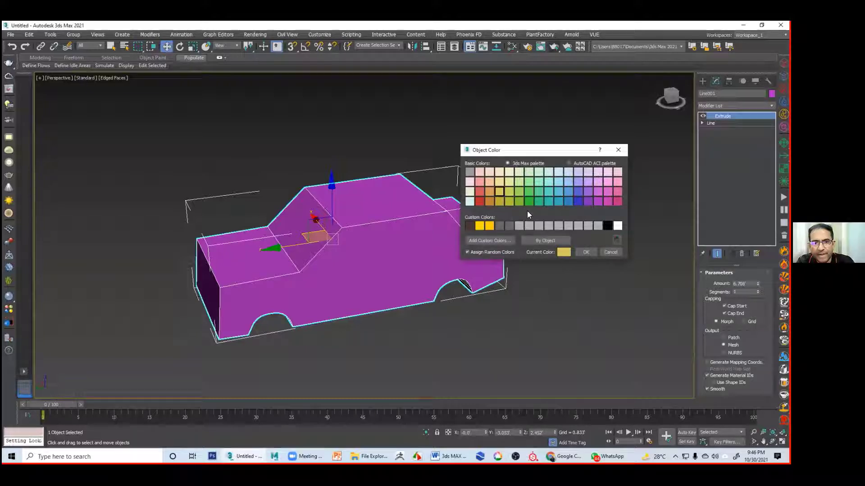
pyautogui.click(586, 253)
pyautogui.keyDown('alt'); pyautogui.moveTo(559, 208); pyautogui.dragTo(508, 269, button='middle'); pyautogui.keyUp('alt')
pyautogui.click(568, 224)
pyautogui.click(429, 255)
pyautogui.keyDown('alt'); pyautogui.moveTo(428, 256); pyautogui.dragTo(342, 235, button='middle'); pyautogui.keyUp('alt')
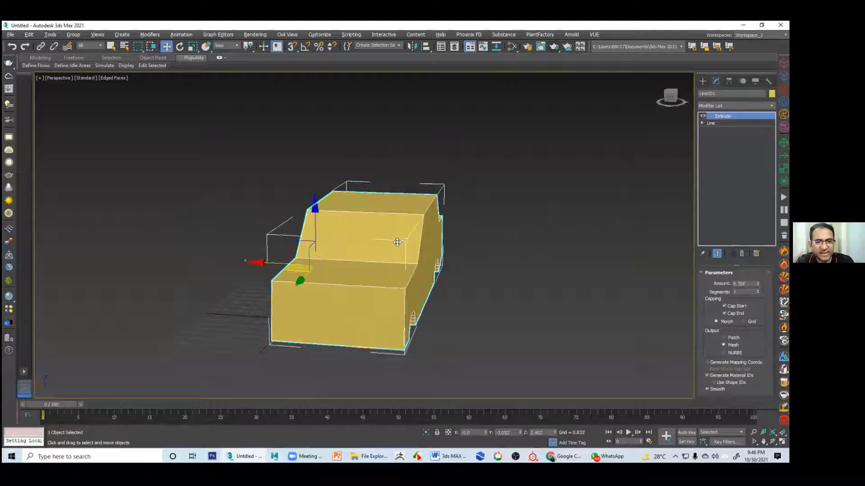
pyautogui.keyDown('alt'); pyautogui.moveTo(412, 251); pyautogui.dragTo(334, 217, button='middle'); pyautogui.keyUp('alt')
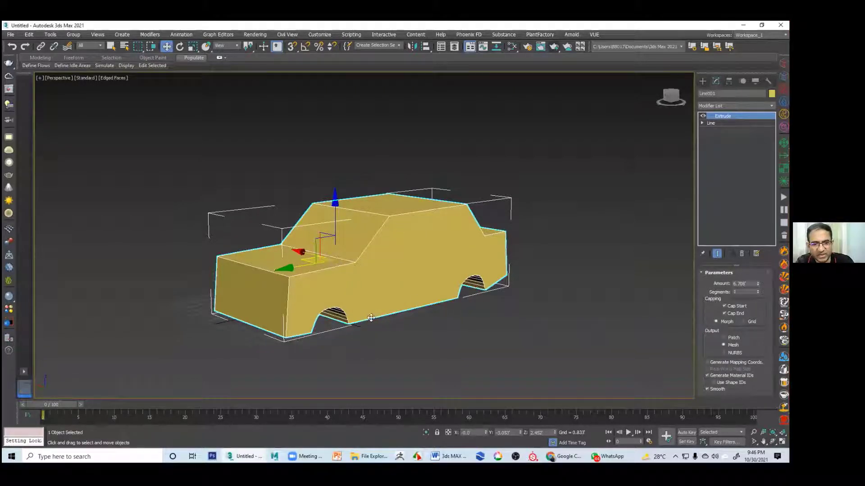
pyautogui.keyDown('alt'); pyautogui.moveTo(371, 318); pyautogui.dragTo(426, 285, button='middle'); pyautogui.keyUp('alt')
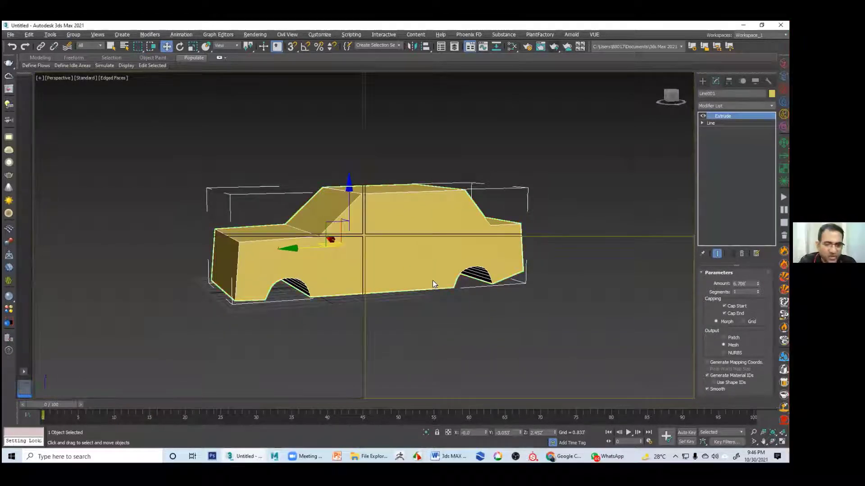
# Start the Torus tool in the maximized Left view, framed on the car's front wheel arch
pyautogui.hotkey('alt', 'w')
pyautogui.rightClick(316, 303)
pyautogui.hotkey('alt', 'w')
pyautogui.moveTo(467, 283); pyautogui.dragTo(434, 280, button='middle')
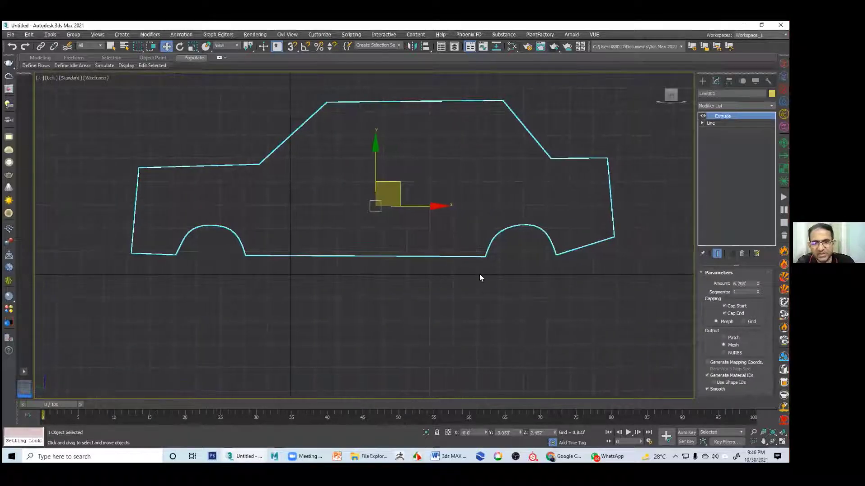
pyautogui.click(703, 81)
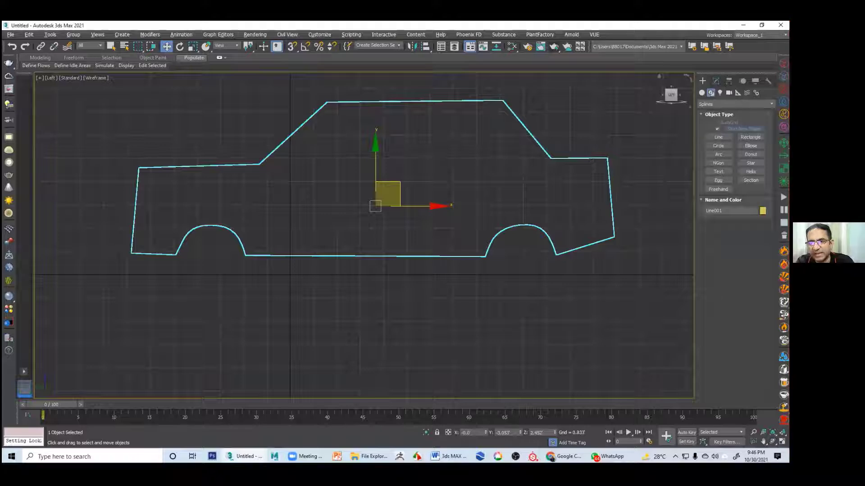
pyautogui.click(702, 93)
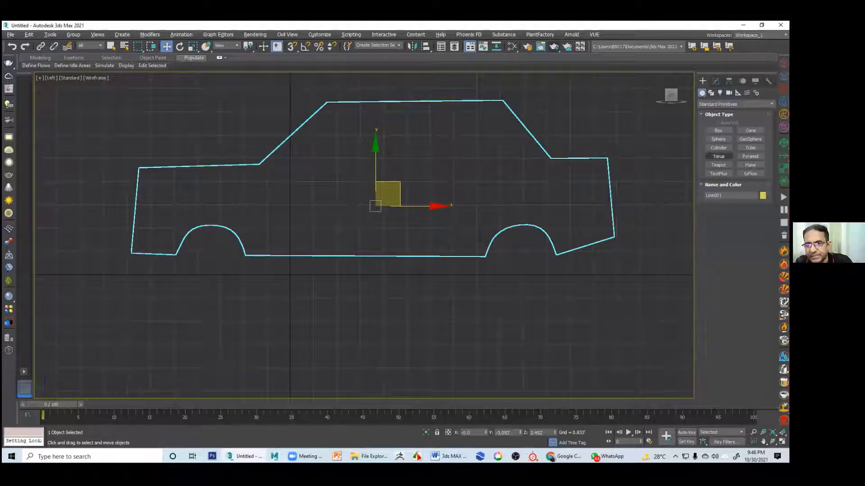
pyautogui.click(718, 157)
pyautogui.scroll(2, 266, 256)
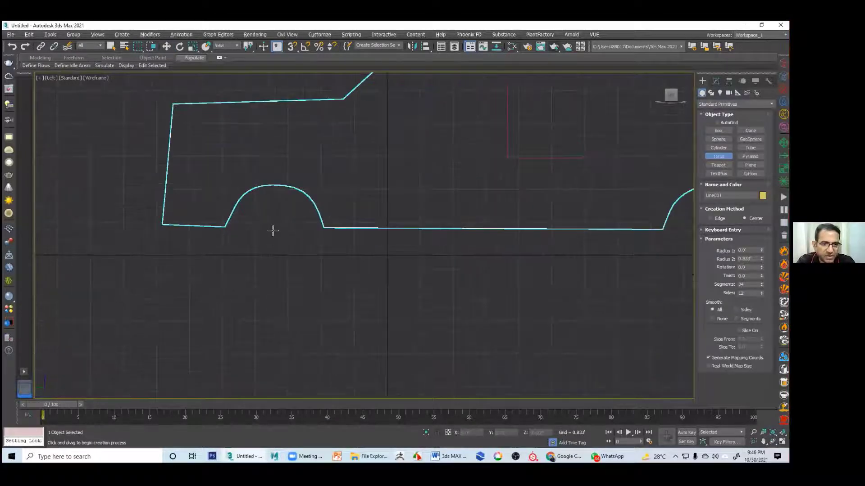
pyautogui.moveTo(272, 230); pyautogui.dragTo(285, 250)
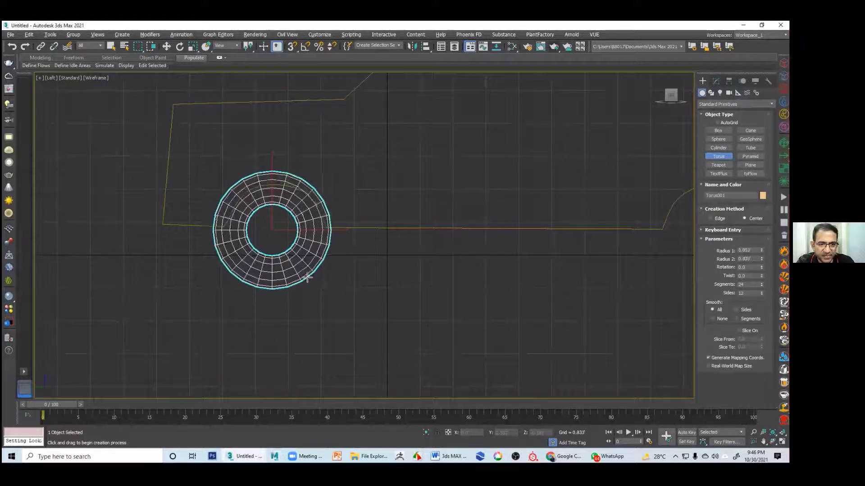
pyautogui.rightClick(269, 238)
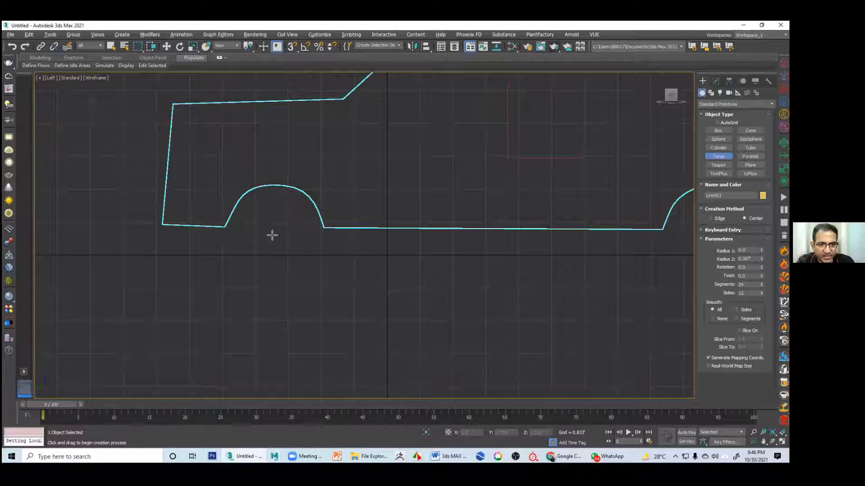
pyautogui.moveTo(270, 236); pyautogui.dragTo(300, 280)
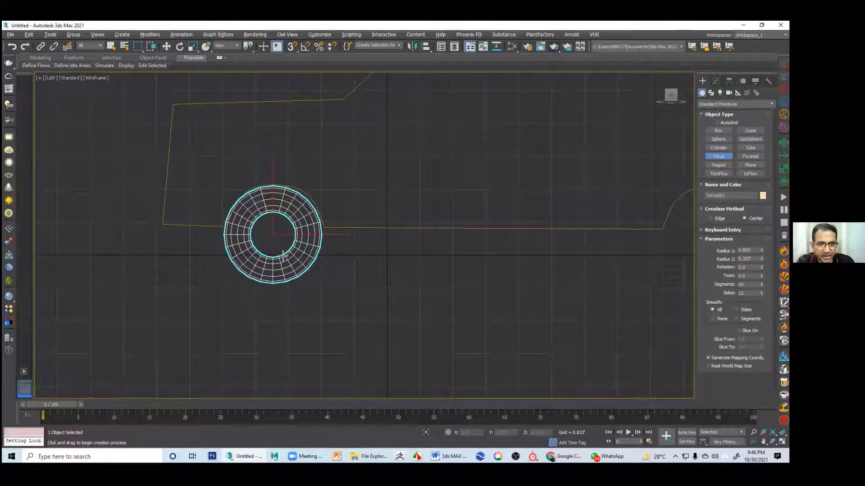
pyautogui.rightClick(282, 255)
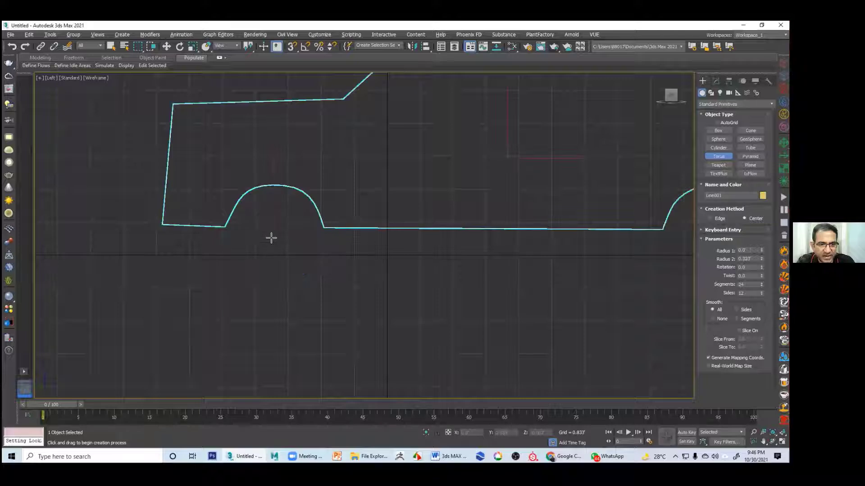
# Draw a torus wheel centered under the front wheel arch, with Radius 1 about 0.88' and Radius 2 about 0.375'
pyautogui.moveTo(270, 237); pyautogui.dragTo(298, 281)
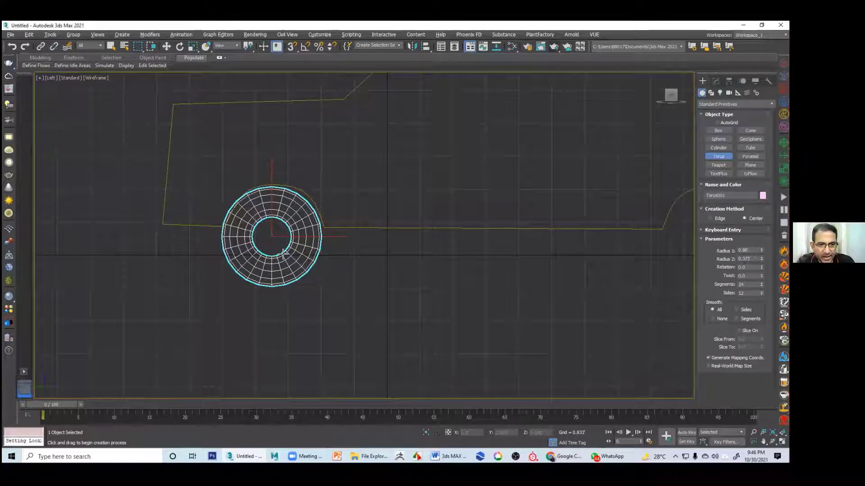
pyautogui.click(283, 253)
pyautogui.press('w')
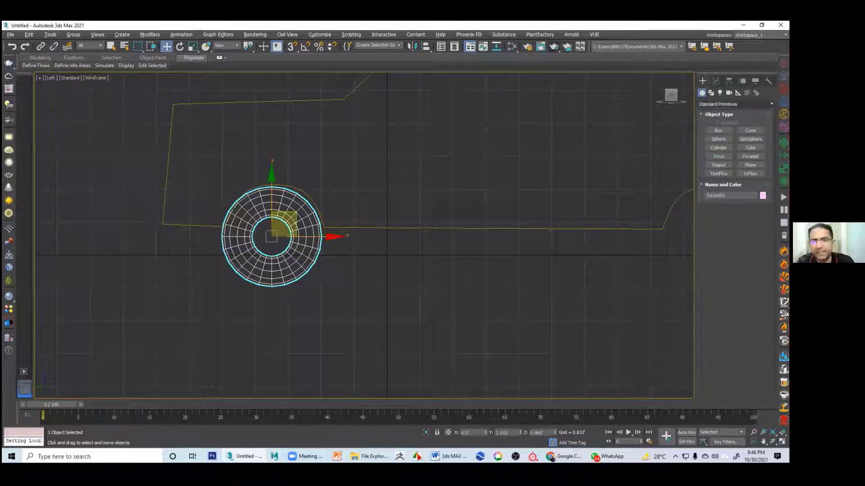
# Set the torus wheel's Radius 1 to 1.1' and its Radius 2 to about 0.38'
pyautogui.click(716, 81)
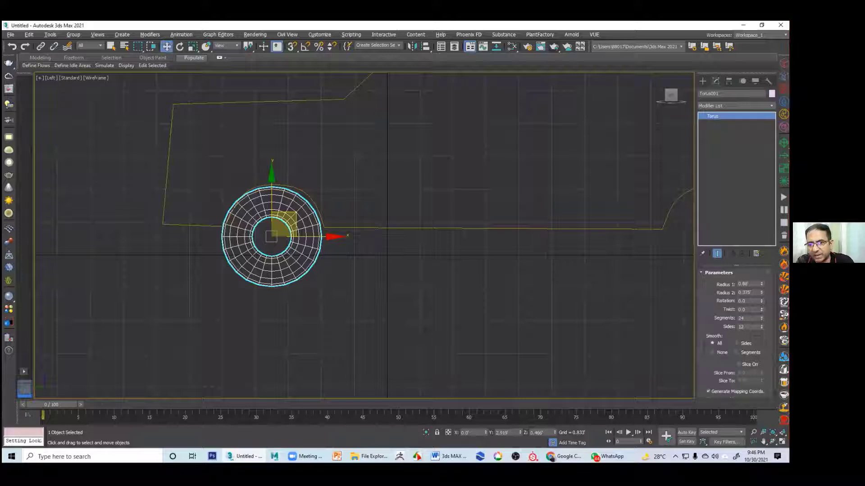
pyautogui.moveTo(761, 293); pyautogui.dragTo(761, 276)
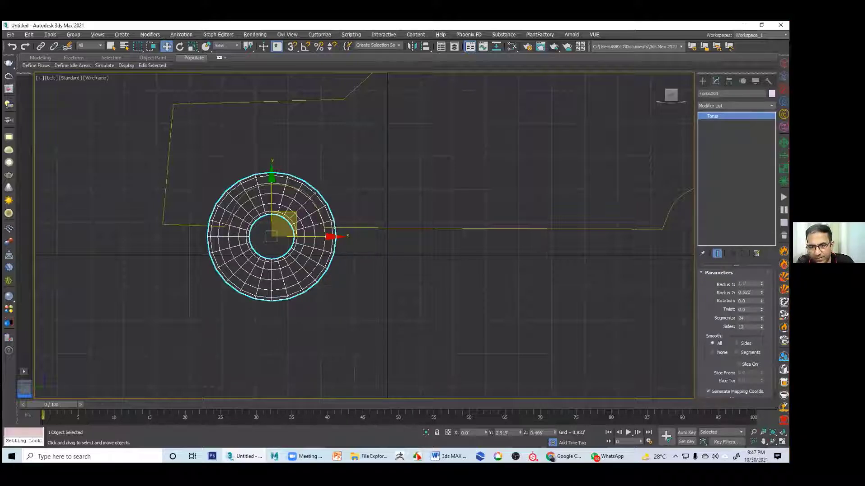
pyautogui.moveTo(761, 292); pyautogui.dragTo(761, 294)
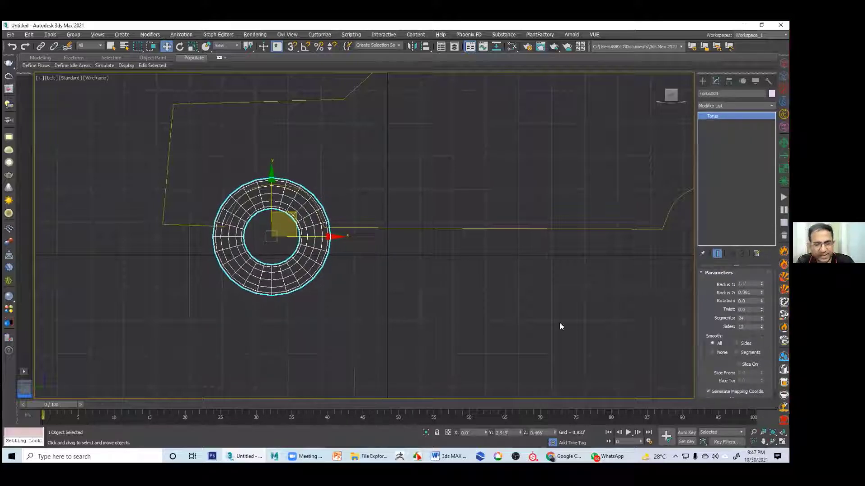
pyautogui.click(305, 309)
pyautogui.click(300, 280)
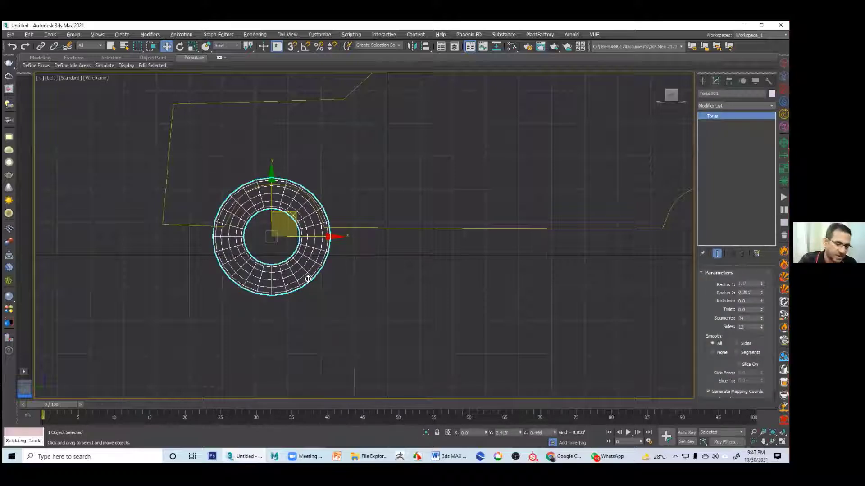
# Clone the torus front wheel along the X axis to the opposite side of the car body
pyautogui.hotkey('alt', 'w')
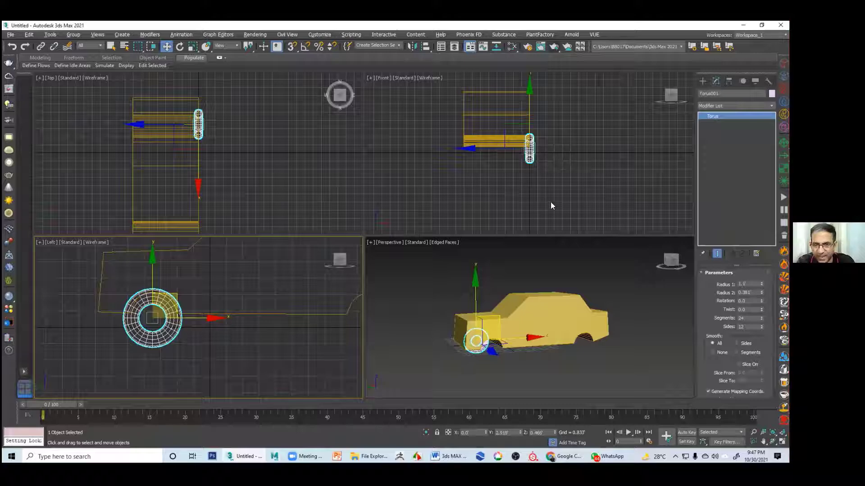
pyautogui.hotkey('alt', 'w')
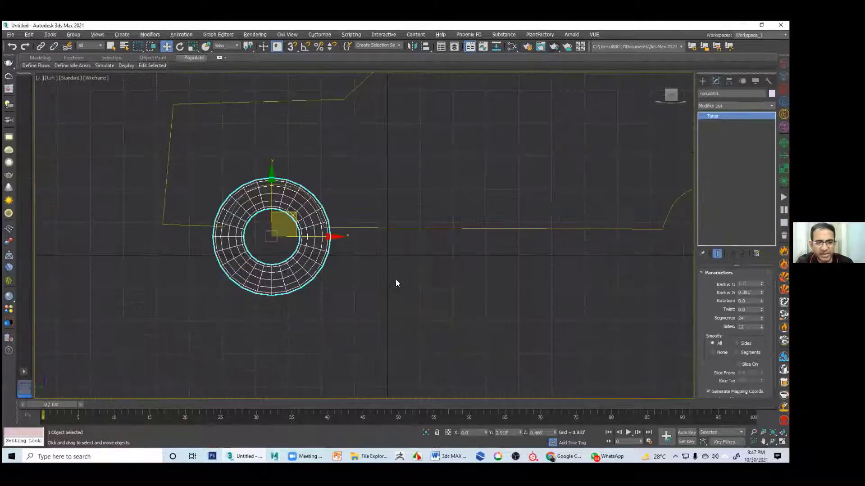
pyautogui.click(316, 279)
pyautogui.click(299, 273)
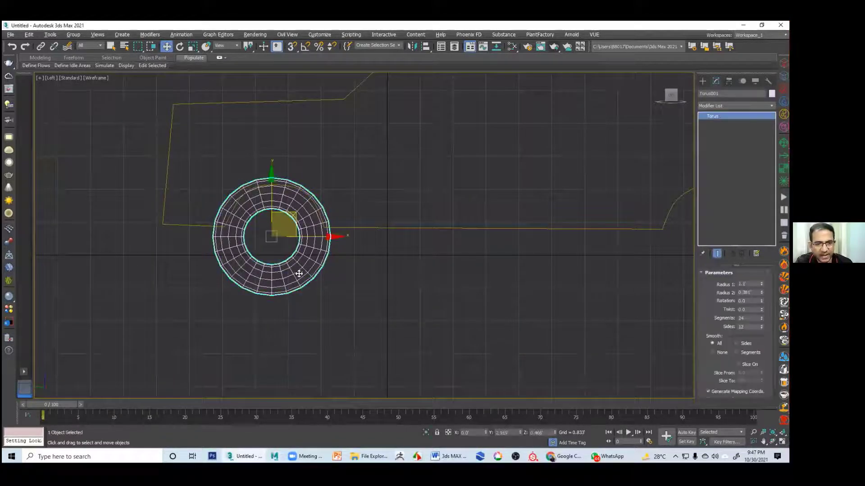
pyautogui.hotkey('alt', 'w')
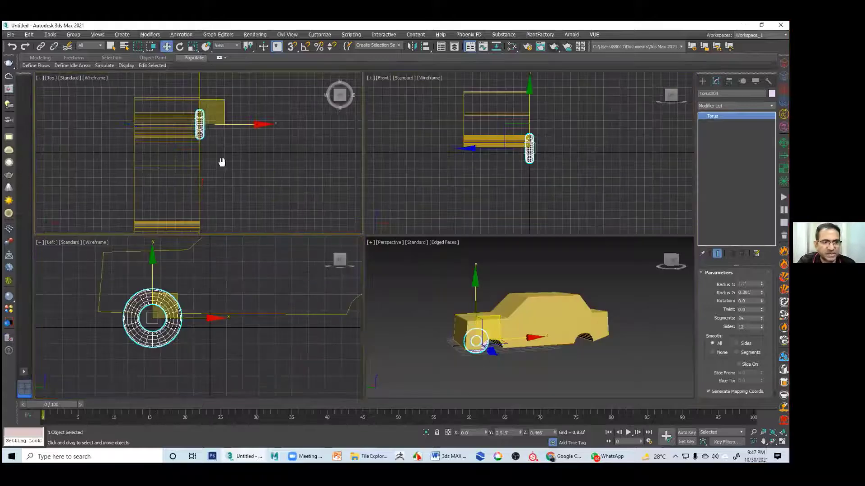
pyautogui.moveTo(222, 162); pyautogui.dragTo(241, 163, button='middle')
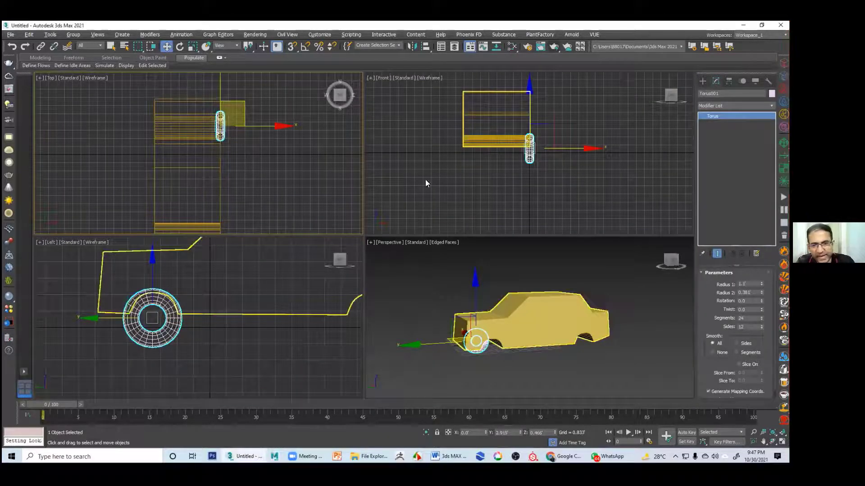
pyautogui.scroll(5, 255, 124)
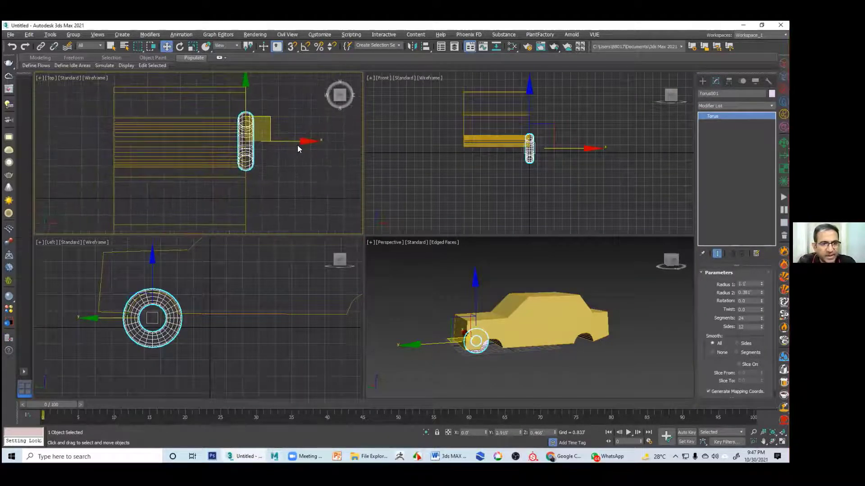
pyautogui.moveTo(282, 141)
pyautogui.keyDown('shift'); pyautogui.mouseDown()
pyautogui.moveTo(224, 141)
pyautogui.moveTo(174, 155)
pyautogui.mouseUp(); pyautogui.keyUp('shift')
pyautogui.click(403, 274)
pyautogui.click(498, 273)
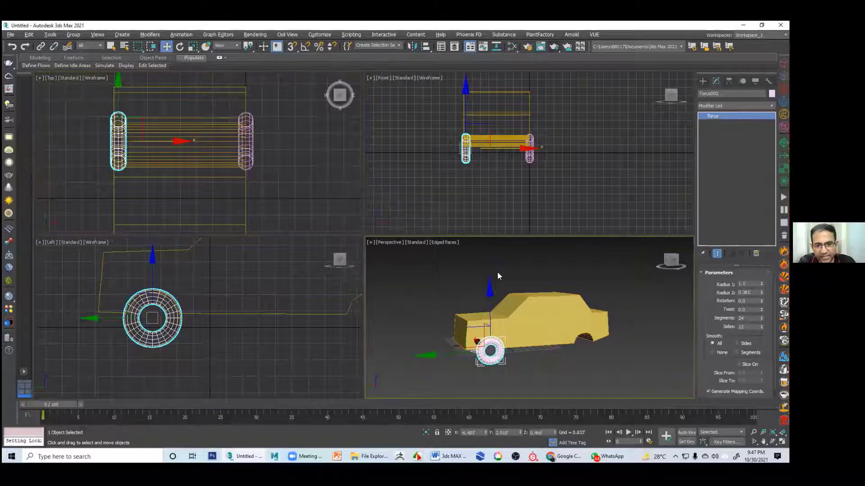
# Move both front wheels slightly inward along X so they tuck under the edges of the car body
pyautogui.click(246, 147)
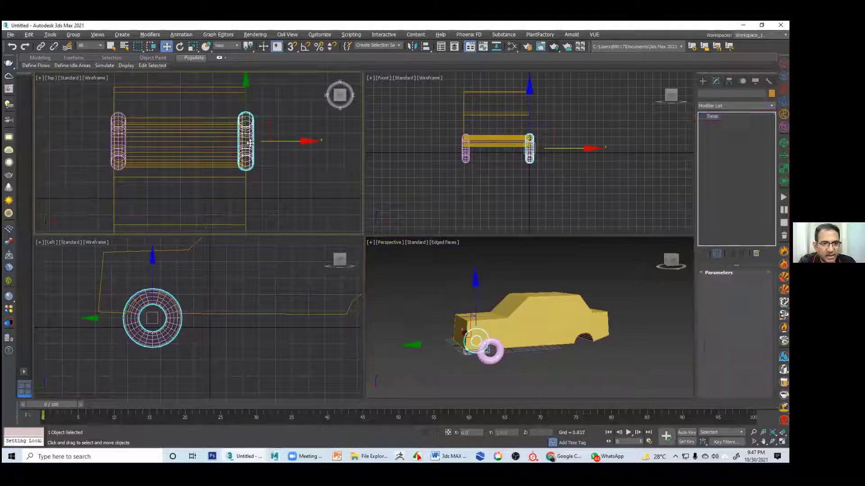
pyautogui.moveTo(281, 143); pyautogui.dragTo(271, 143)
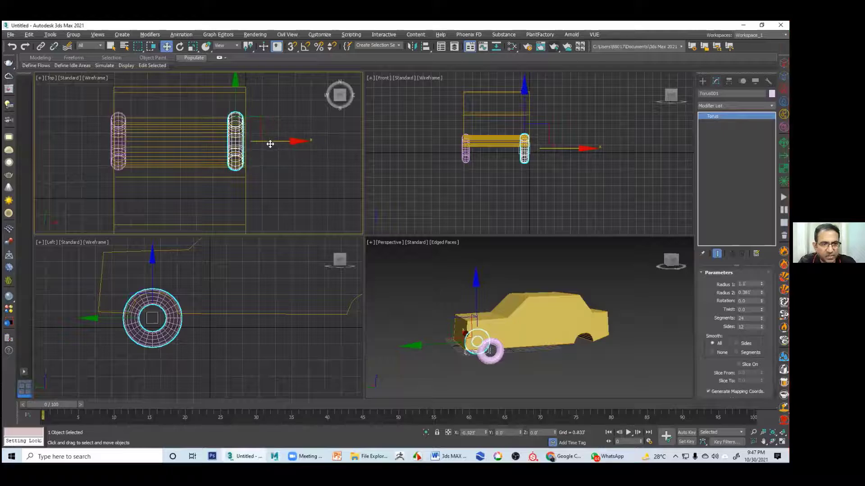
pyautogui.click(123, 149)
pyautogui.moveTo(123, 150); pyautogui.dragTo(128, 151)
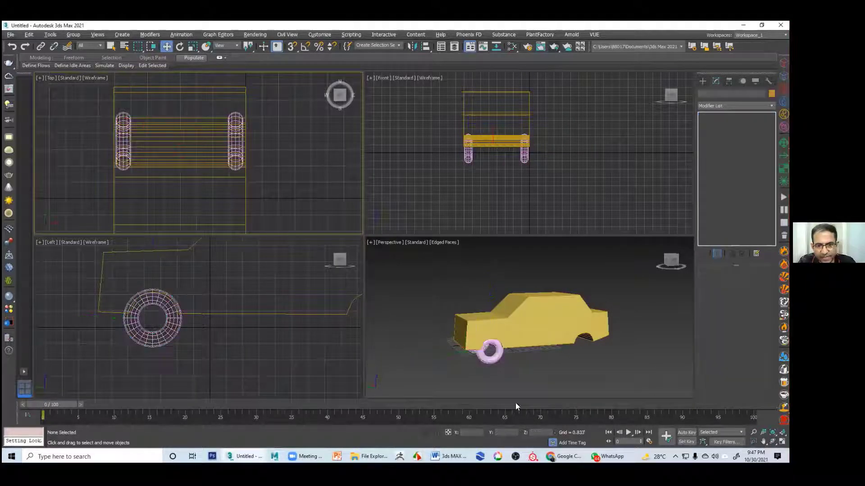
# Select both front wheels and change their object color to black
pyautogui.click(476, 367)
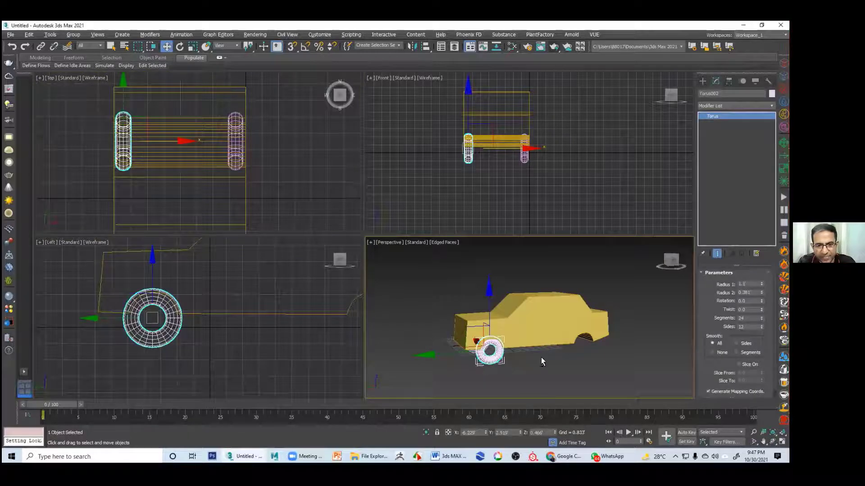
pyautogui.keyDown('alt'); pyautogui.moveTo(542, 358); pyautogui.dragTo(450, 382, button='middle'); pyautogui.keyUp('alt')
pyautogui.keyDown('ctrl'); pyautogui.click(449, 375); pyautogui.keyUp('ctrl')
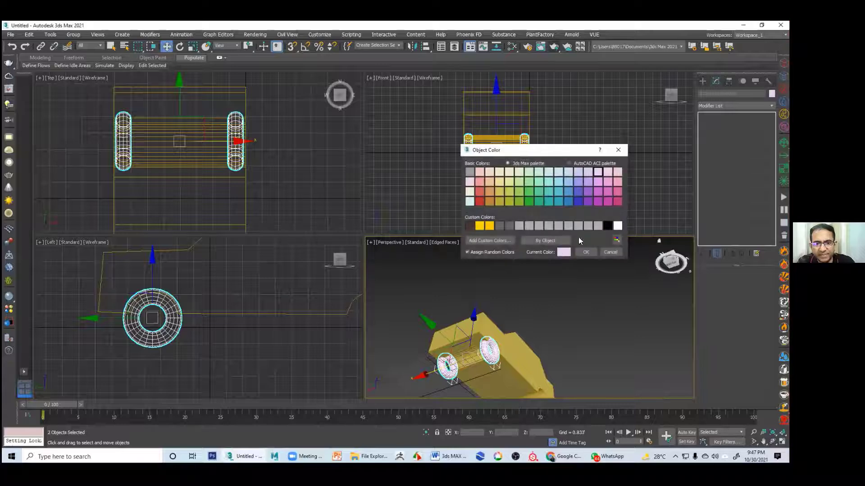
pyautogui.click(605, 226)
pyautogui.click(585, 252)
pyautogui.click(566, 311)
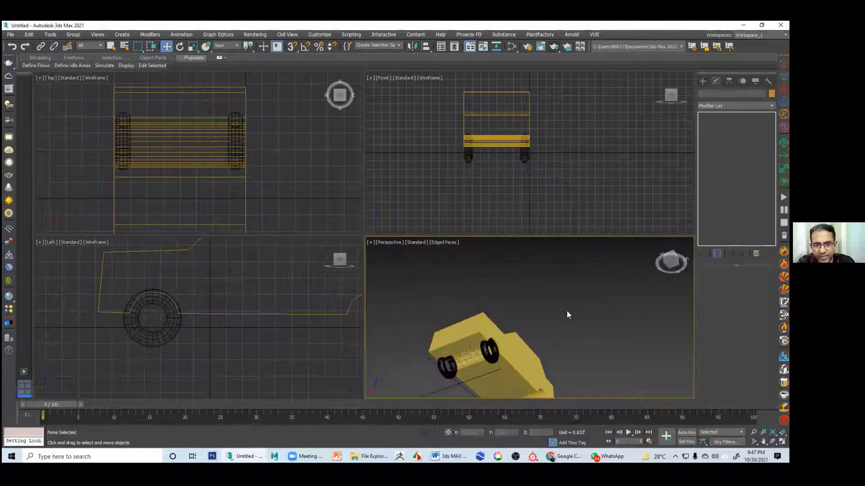
pyautogui.keyDown('alt'); pyautogui.moveTo(567, 311); pyautogui.dragTo(536, 308, button='middle'); pyautogui.keyUp('alt')
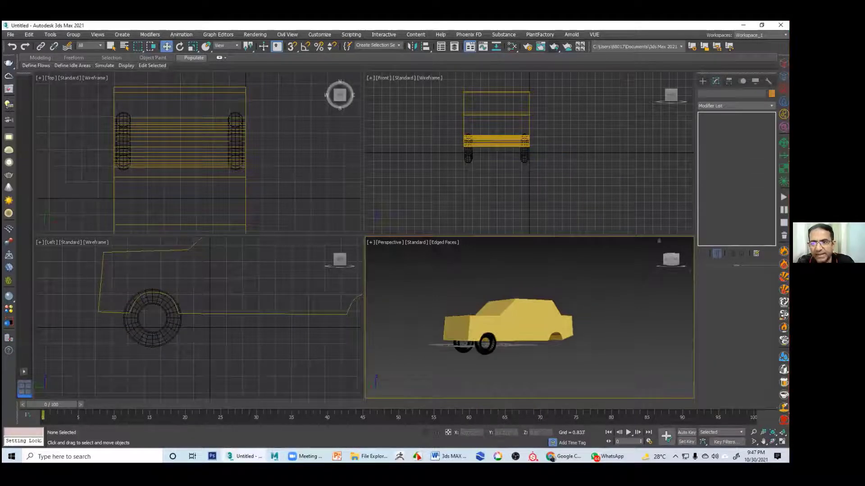
# Draw a cylinder axle from the front wheel's center in the Left view, spanning the car's width with a radius of about 0.77'
pyautogui.click(702, 81)
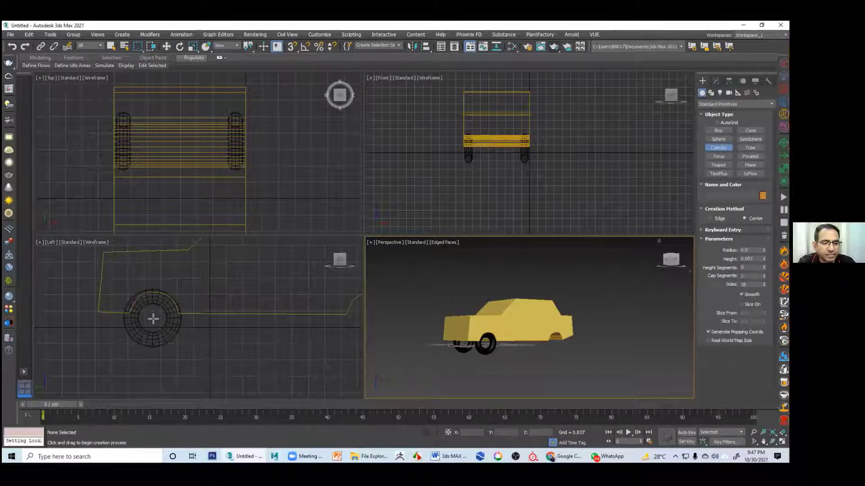
pyautogui.moveTo(153, 318); pyautogui.dragTo(156, 332)
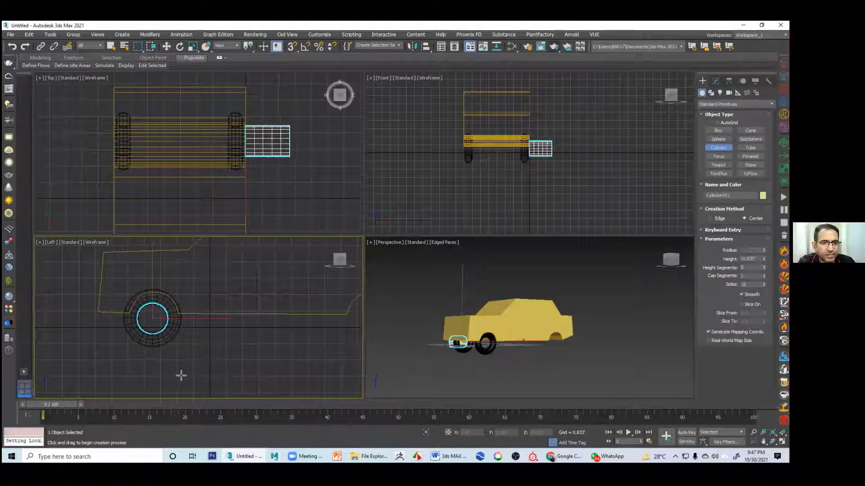
pyautogui.click(200, 204)
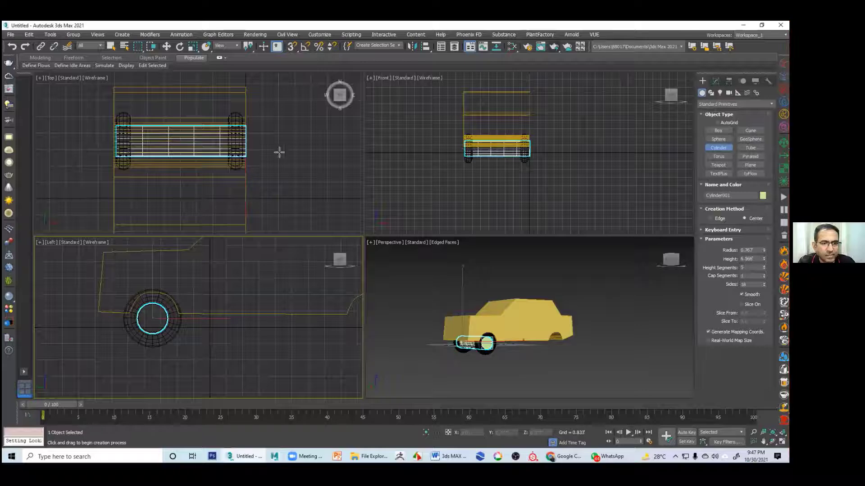
pyautogui.rightClick(290, 162)
pyautogui.rightClick(537, 359)
pyautogui.press('w')
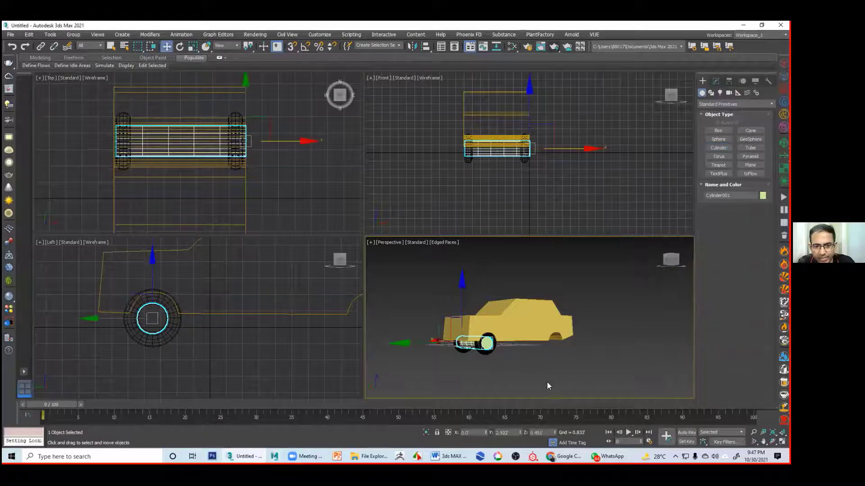
# Align the axle cylinder with the front wheel, and move it about 6.1' along X so it spans both wheels
pyautogui.click(586, 362)
pyautogui.hotkey('alt', 'w')
pyautogui.moveTo(367, 339); pyautogui.dragTo(411, 298, button='middle')
pyautogui.scroll(3, 395, 330)
pyautogui.click(381, 244)
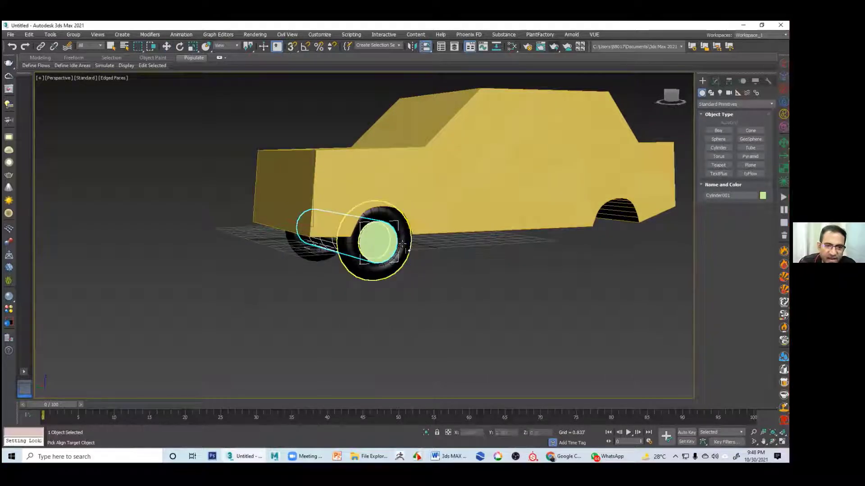
pyautogui.moveTo(355, 252); pyautogui.dragTo(406, 264)
pyautogui.keyDown('alt'); pyautogui.moveTo(406, 264); pyautogui.dragTo(482, 306, button='middle'); pyautogui.keyUp('alt')
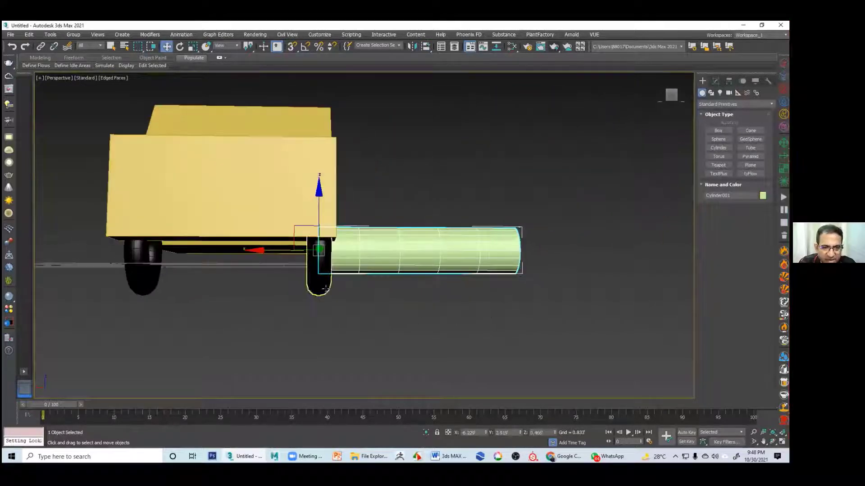
pyautogui.moveTo(274, 252); pyautogui.dragTo(83, 261)
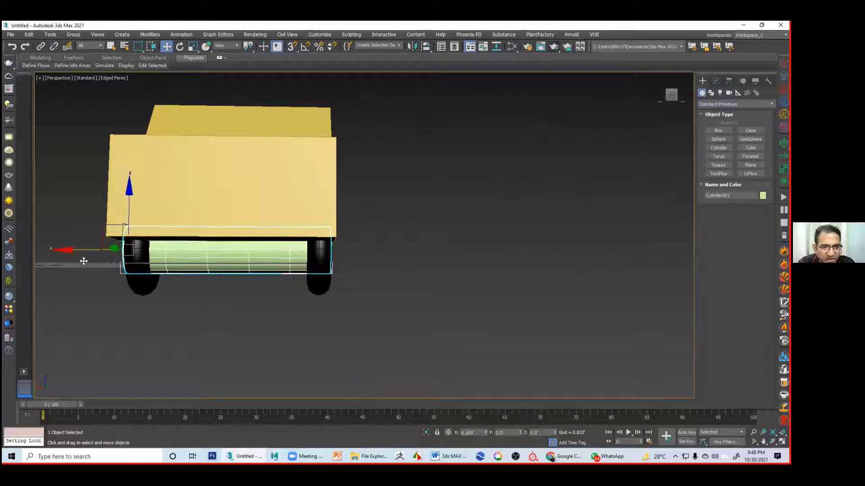
pyautogui.click(241, 318)
# Scale both front wheels together along the X axis to make the tires wider
pyautogui.keyDown('alt'); pyautogui.moveTo(241, 317); pyautogui.dragTo(333, 323, button='middle'); pyautogui.keyUp('alt')
pyautogui.click(315, 295)
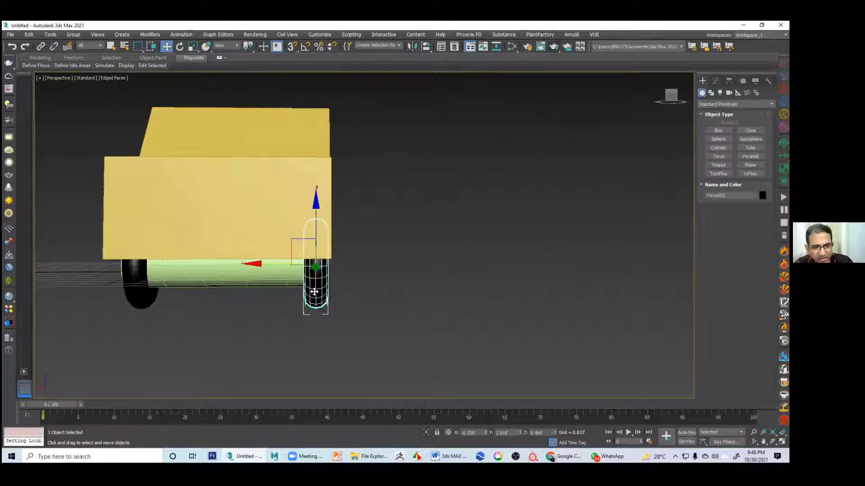
pyautogui.keyDown('ctrl'); pyautogui.click(135, 301); pyautogui.keyUp('ctrl')
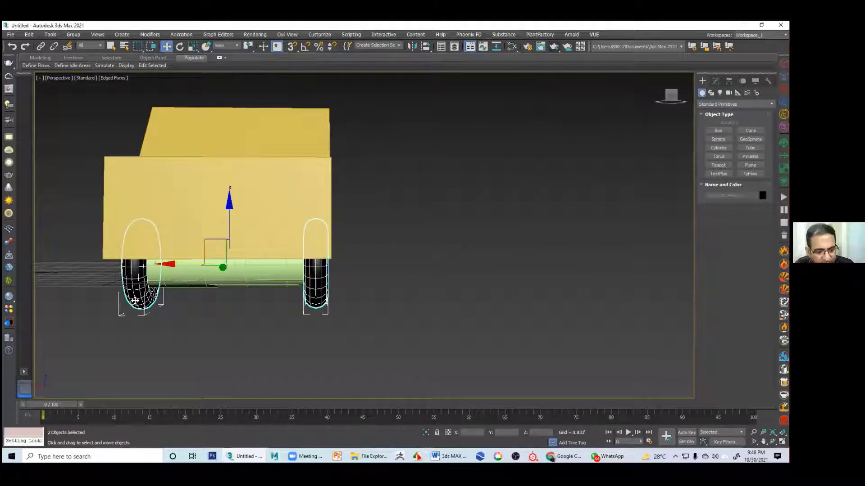
pyautogui.press('r')
pyautogui.moveTo(165, 265); pyautogui.dragTo(187, 261)
pyautogui.click(245, 341)
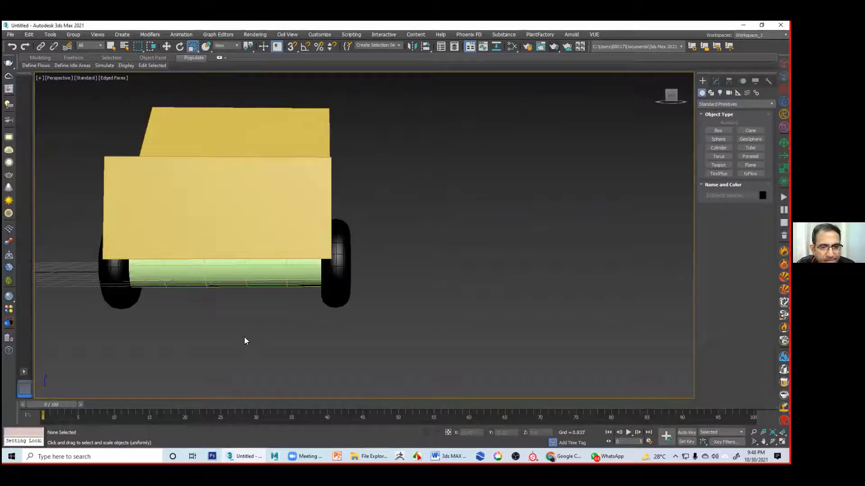
# Move each widened front wheel inward along X onto its end of the axle
pyautogui.click(336, 287)
pyautogui.press('w')
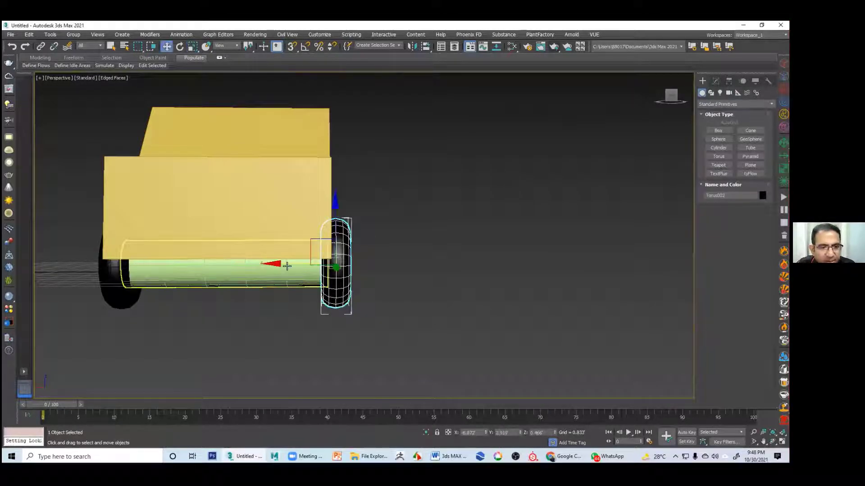
pyautogui.moveTo(288, 266); pyautogui.dragTo(264, 265)
pyautogui.moveTo(344, 308)
pyautogui.keyDown('alt'); pyautogui.mouseDown()
pyautogui.moveTo(328, 310)
pyautogui.moveTo(342, 307)
pyautogui.mouseUp(); pyautogui.keyUp('alt')
pyautogui.keyDown('alt'); pyautogui.moveTo(343, 309); pyautogui.dragTo(230, 312, button='middle'); pyautogui.keyUp('alt')
pyautogui.click(109, 290)
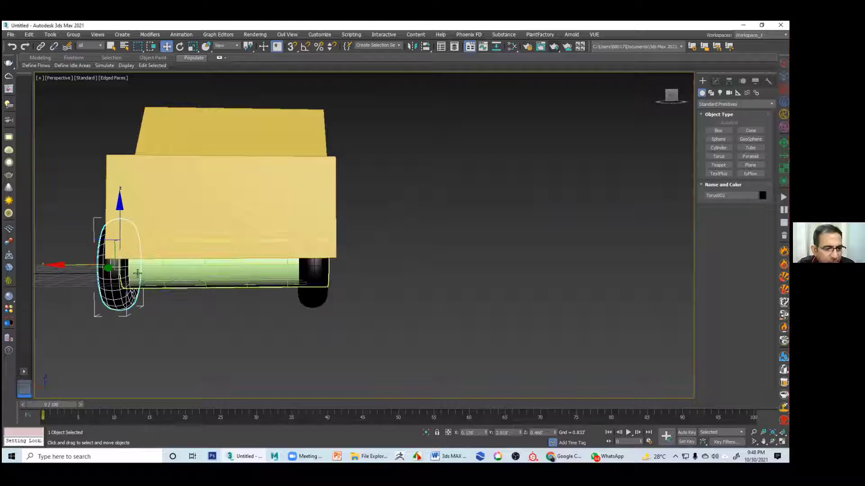
pyautogui.moveTo(90, 266); pyautogui.dragTo(100, 265)
pyautogui.click(245, 284)
# Group the two front wheels and the axle cylinder under the default group name
pyautogui.keyDown('alt'); pyautogui.moveTo(245, 285); pyautogui.dragTo(315, 309, button='middle'); pyautogui.keyUp('alt')
pyautogui.click(359, 303)
pyautogui.click(322, 307)
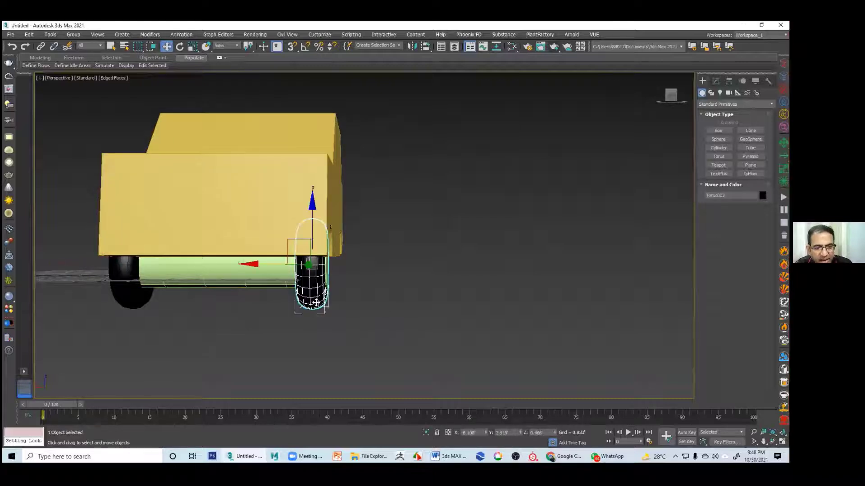
pyautogui.keyDown('ctrl'); pyautogui.click(231, 277); pyautogui.keyUp('ctrl')
pyautogui.keyDown('ctrl'); pyautogui.click(132, 301); pyautogui.keyUp('ctrl')
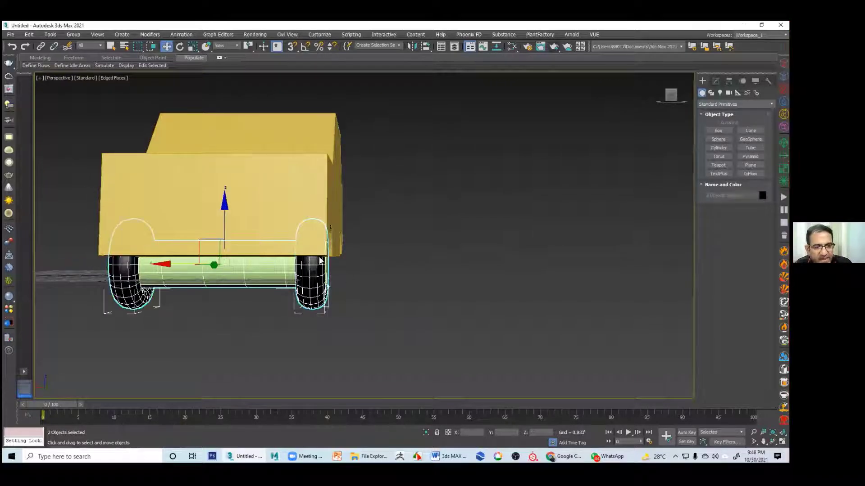
pyautogui.click(73, 35)
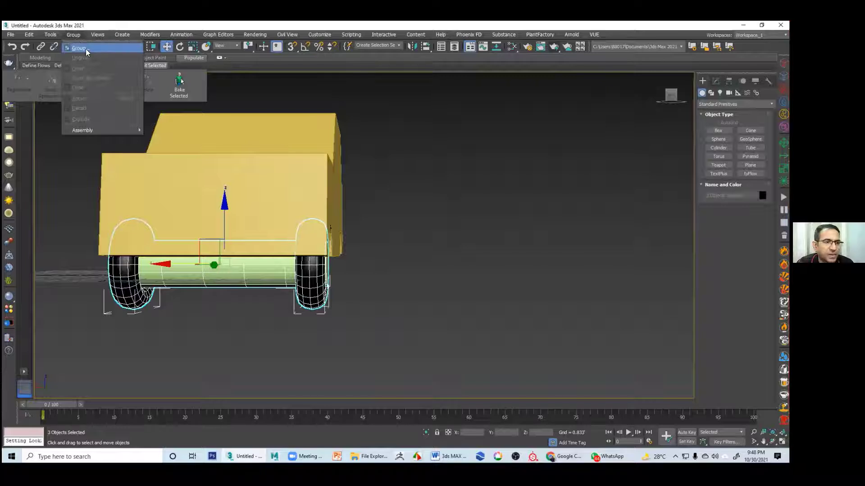
pyautogui.click(85, 45)
pyautogui.click(401, 253)
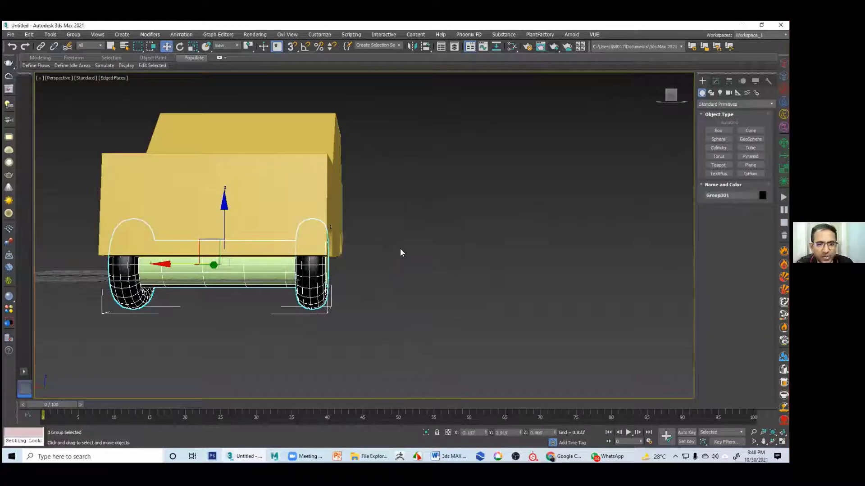
# Select the front wheel group and set the animation End Time to 200 frames
pyautogui.click(421, 254)
pyautogui.keyDown('alt'); pyautogui.moveTo(420, 254); pyautogui.dragTo(396, 301, button='middle'); pyautogui.keyUp('alt')
pyautogui.scroll(-3, 385, 309)
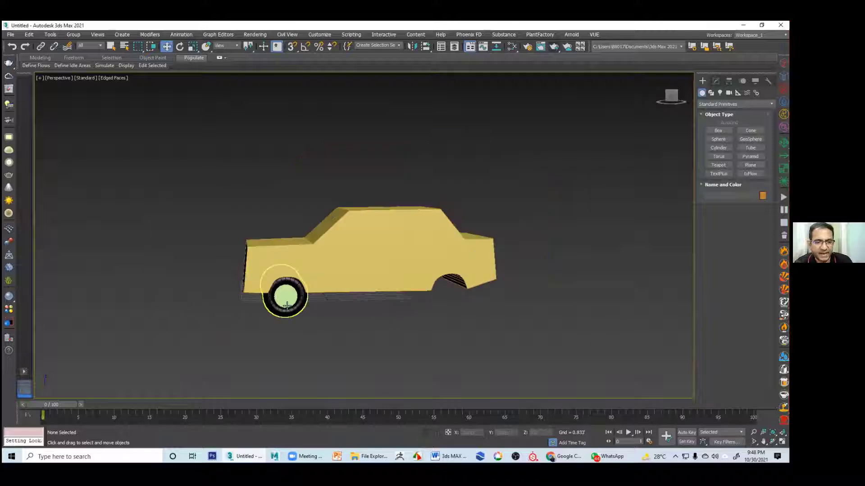
pyautogui.click(293, 304)
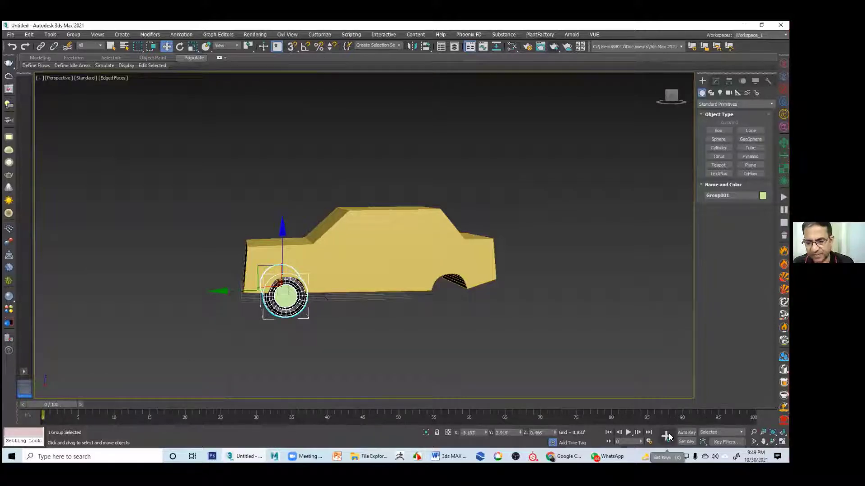
pyautogui.rightClick(632, 432)
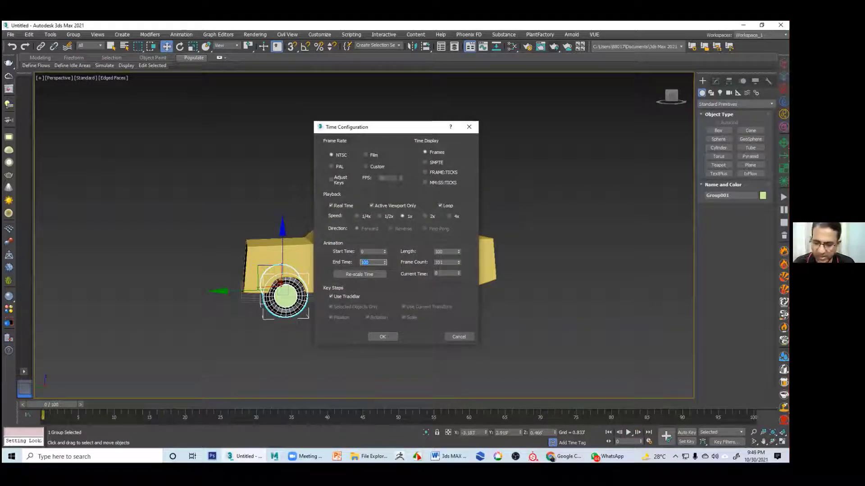
pyautogui.write('200')
pyautogui.press('Return')
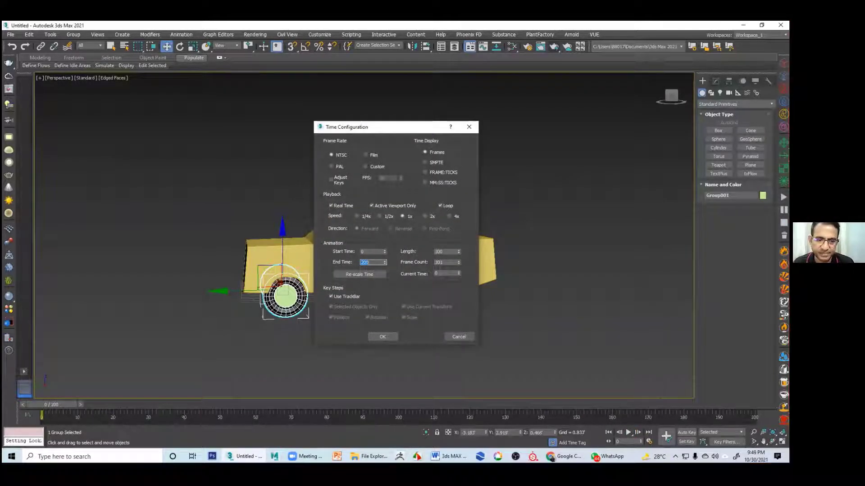
pyautogui.click(383, 338)
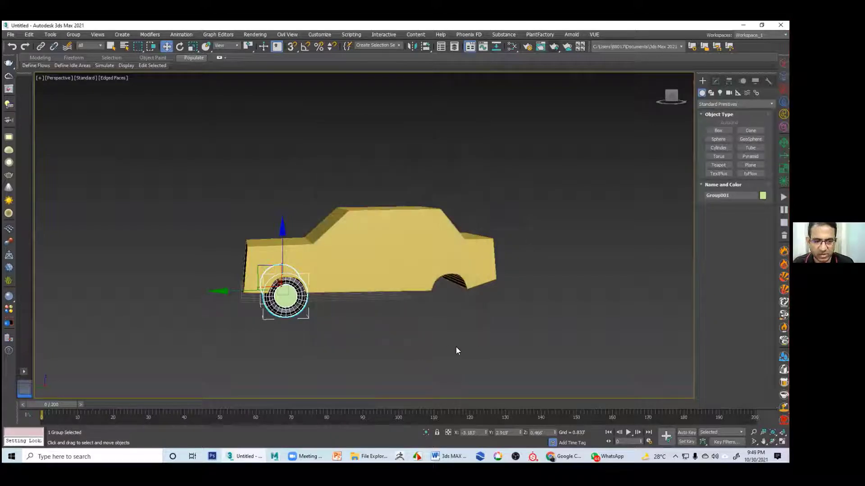
# With Auto Key on at frame 200, rotate the front wheel group about -257 degrees around X, and turn Auto Key off
pyautogui.click(457, 350)
pyautogui.click(295, 308)
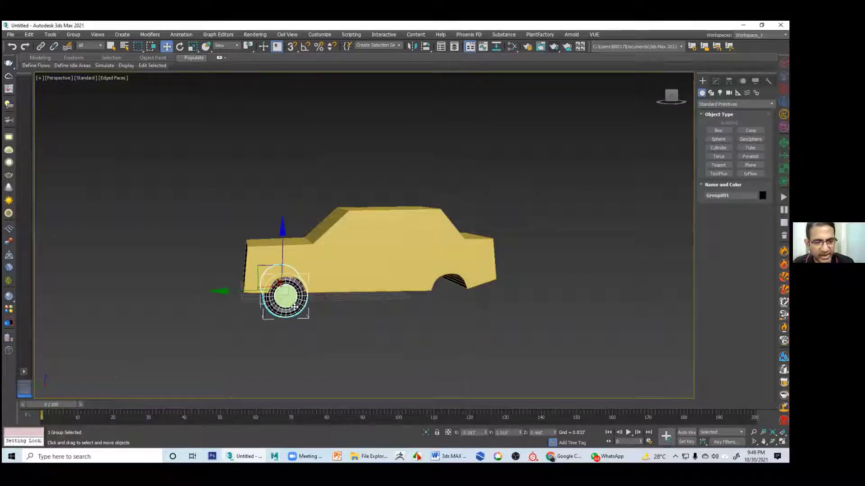
pyautogui.moveTo(67, 406); pyautogui.dragTo(786, 406)
pyautogui.click(662, 436)
pyautogui.click(687, 432)
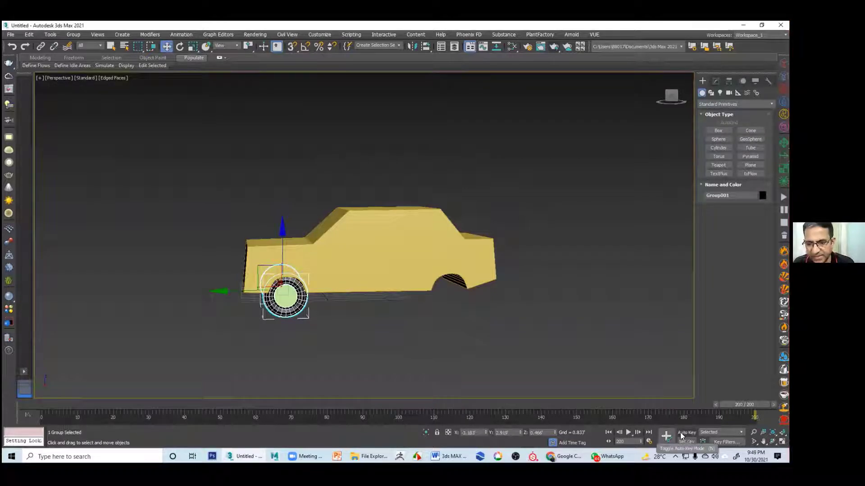
pyautogui.moveTo(291, 334); pyautogui.dragTo(258, 256, button='middle')
pyautogui.press('e')
pyautogui.moveTo(258, 255); pyautogui.dragTo(635, 25)
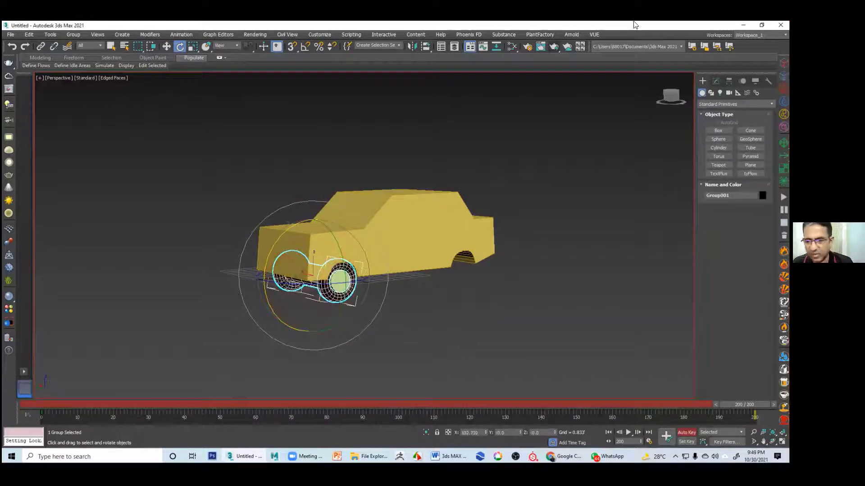
pyautogui.click(687, 434)
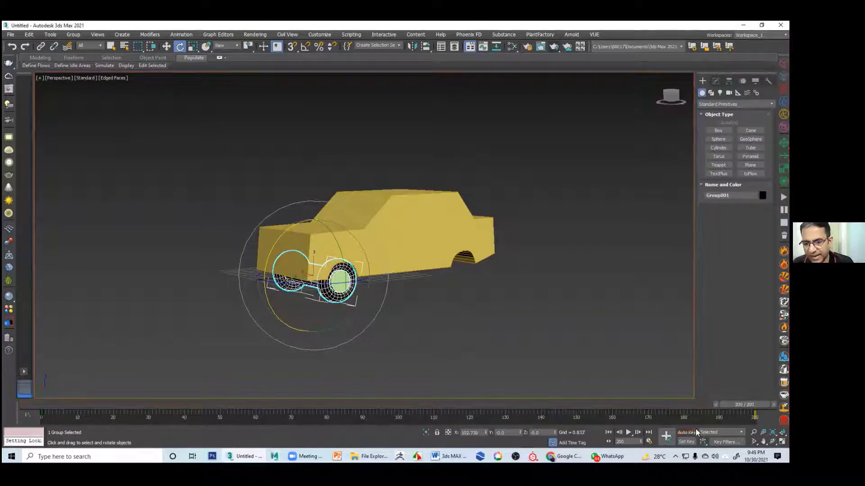
# Play the animation from frame 0 to check the front wheels' rotation up close, and return to frame 0
pyautogui.click(610, 432)
pyautogui.click(608, 352)
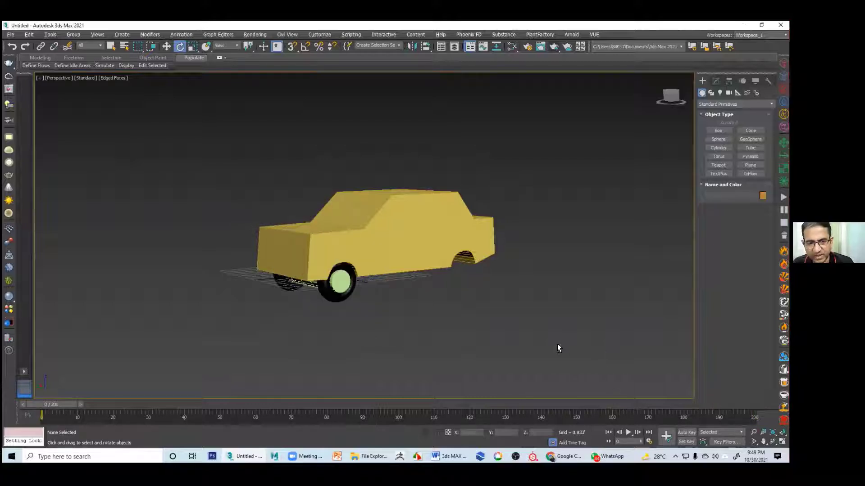
pyautogui.click(628, 433)
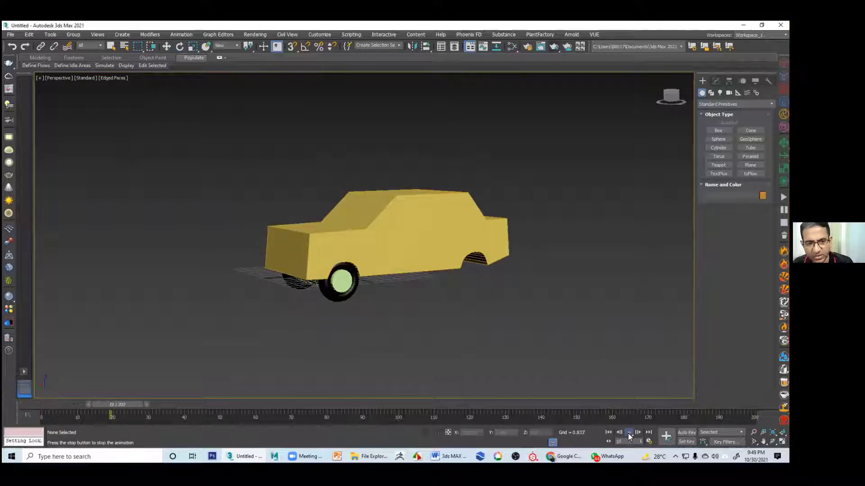
pyautogui.scroll(5, 340, 317)
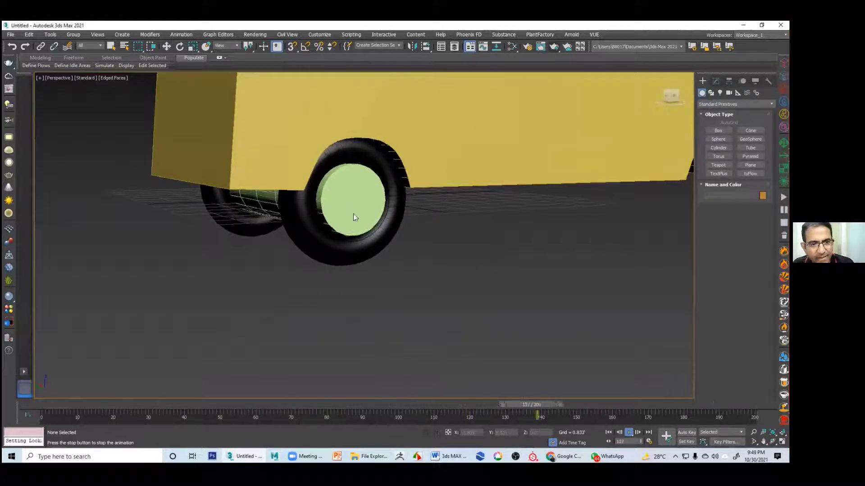
pyautogui.click(629, 433)
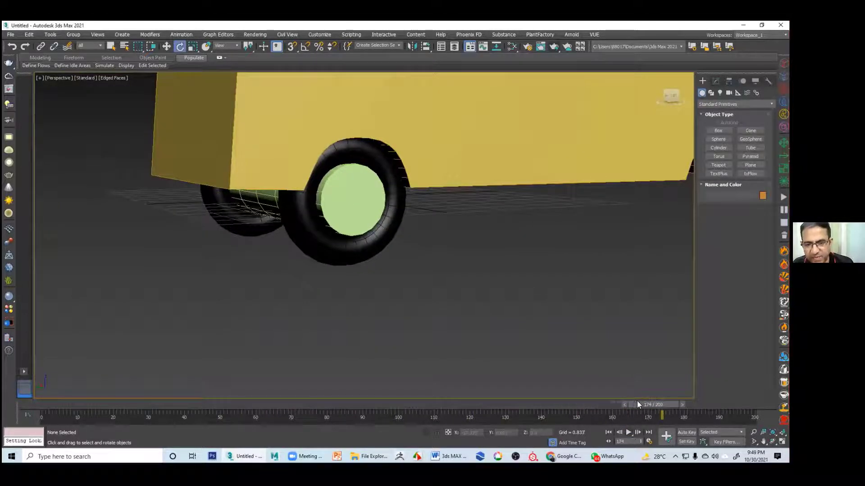
pyautogui.moveTo(637, 401); pyautogui.dragTo(2, 423)
# Set the front wheel group's X Rotation key at frame 200 to -7200
pyautogui.click(342, 252)
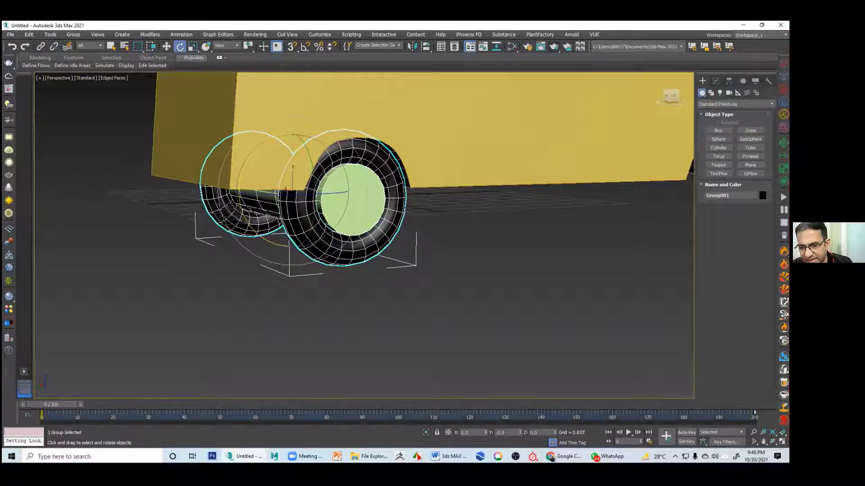
pyautogui.rightClick(710, 413)
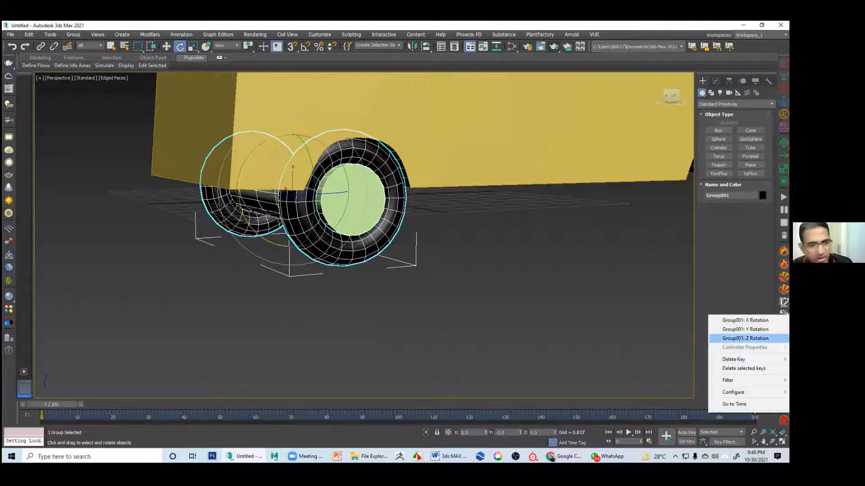
pyautogui.click(745, 320)
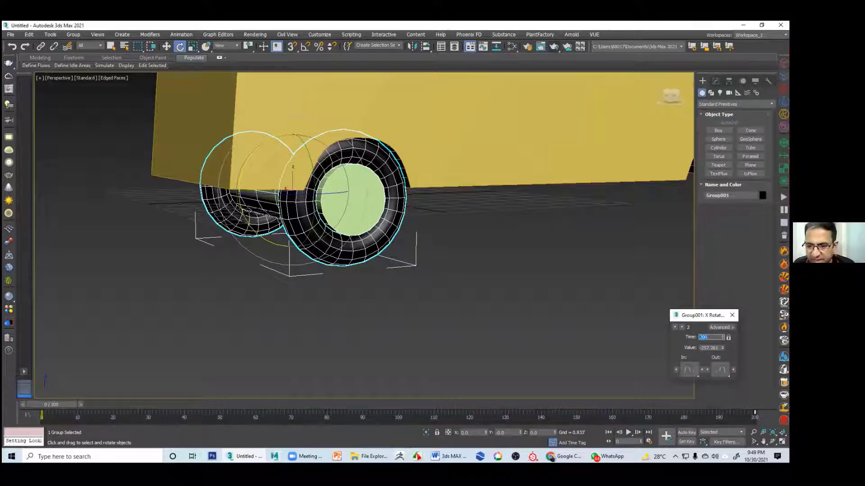
pyautogui.click(710, 348)
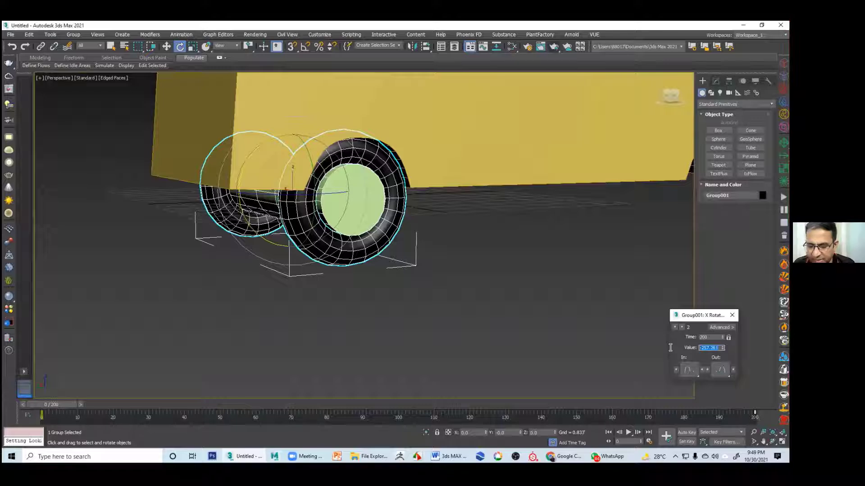
pyautogui.write('-')
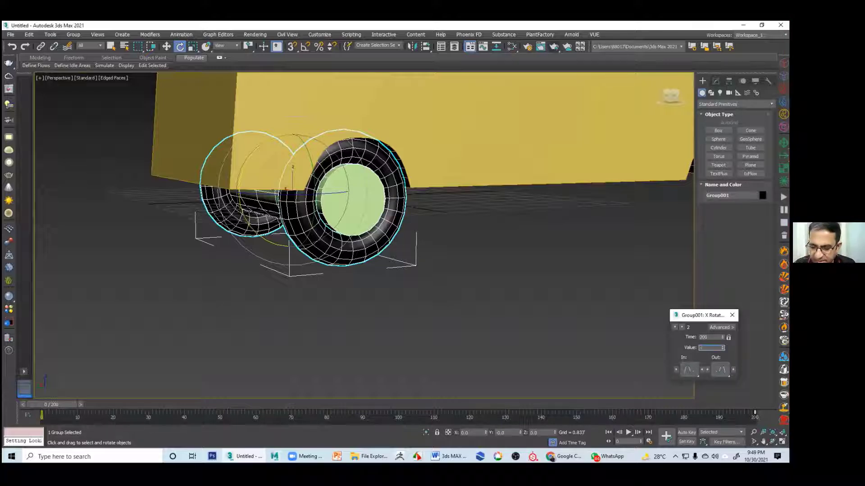
pyautogui.write('720')
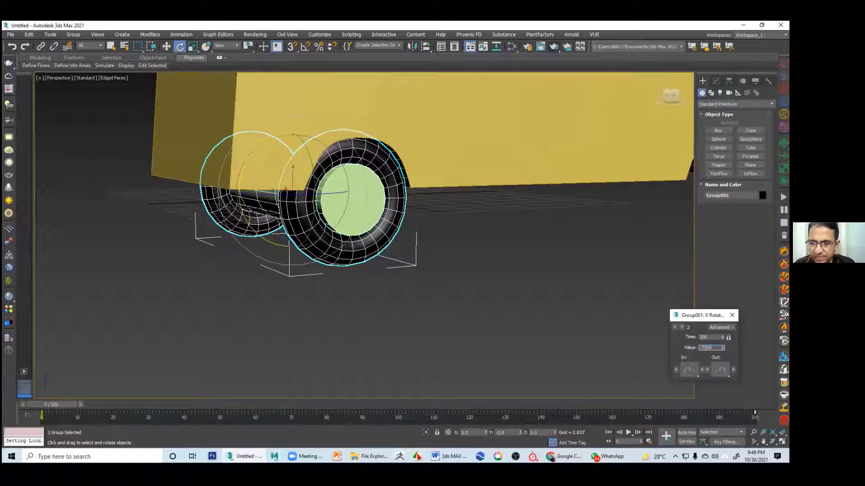
pyautogui.write('0')
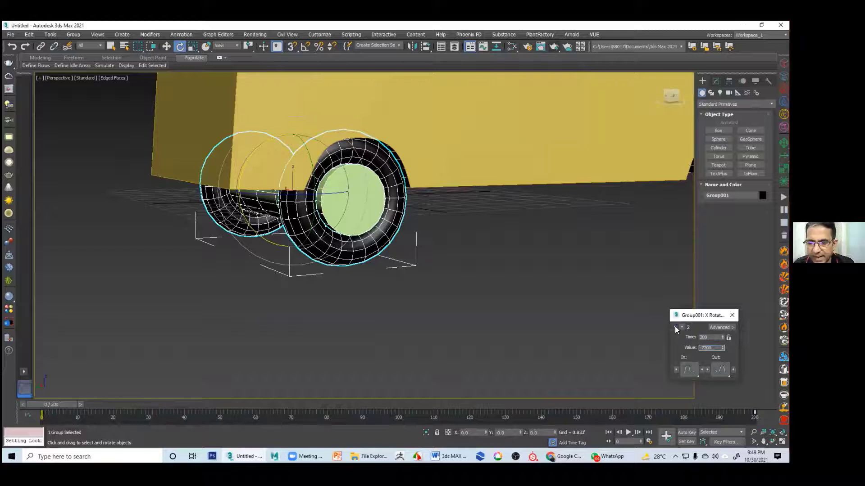
pyautogui.press('Return')
pyautogui.click(732, 315)
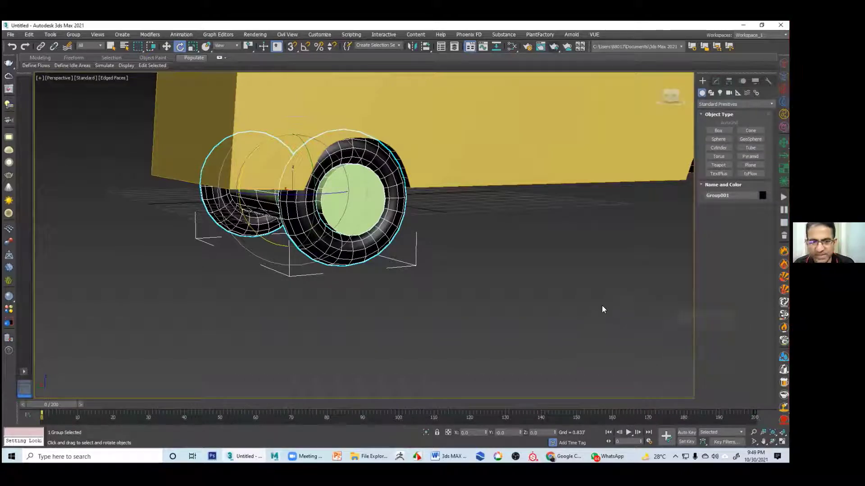
# Deselect the wheel group, play back its faster spin, and return to the first frame
pyautogui.click(602, 305)
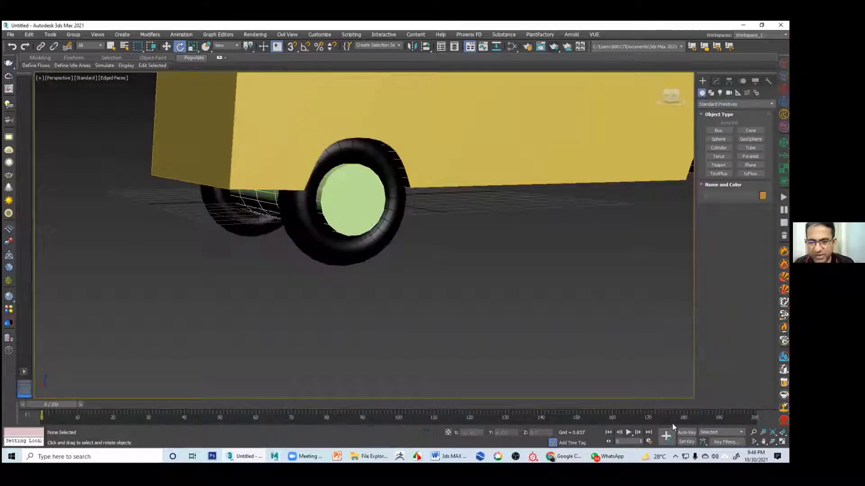
pyautogui.click(627, 433)
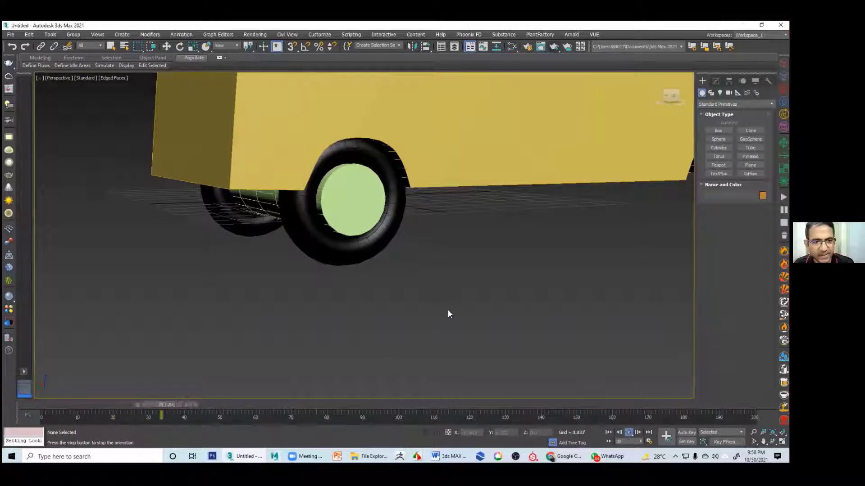
pyautogui.click(628, 432)
pyautogui.press('e')
pyautogui.click(609, 433)
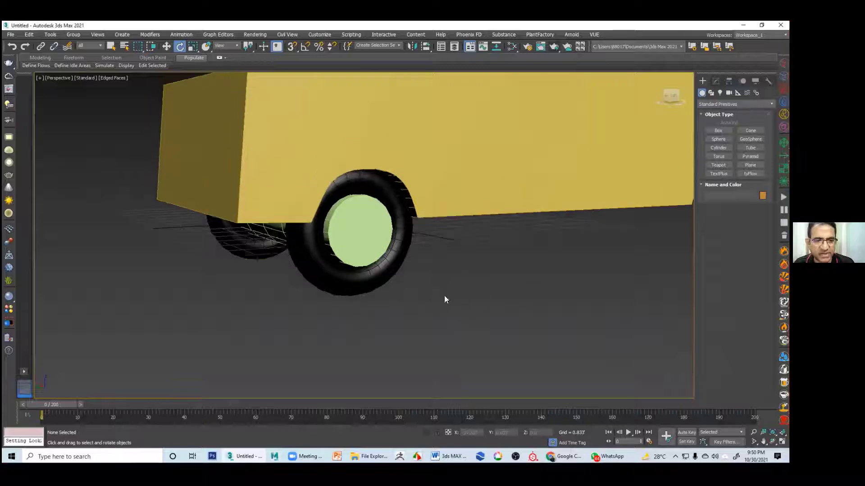
# Create a Standard (Legacy) material in the Slate Material Editor and display its parameters beside the node
pyautogui.click(371, 281)
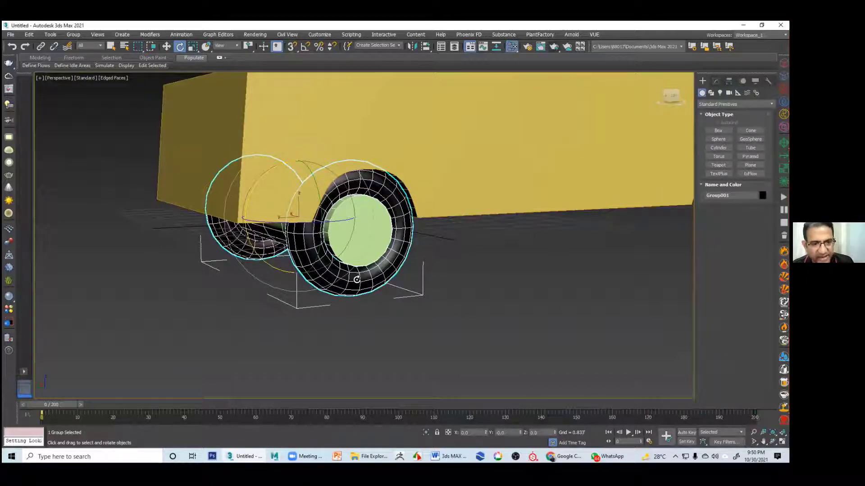
pyautogui.press('m')
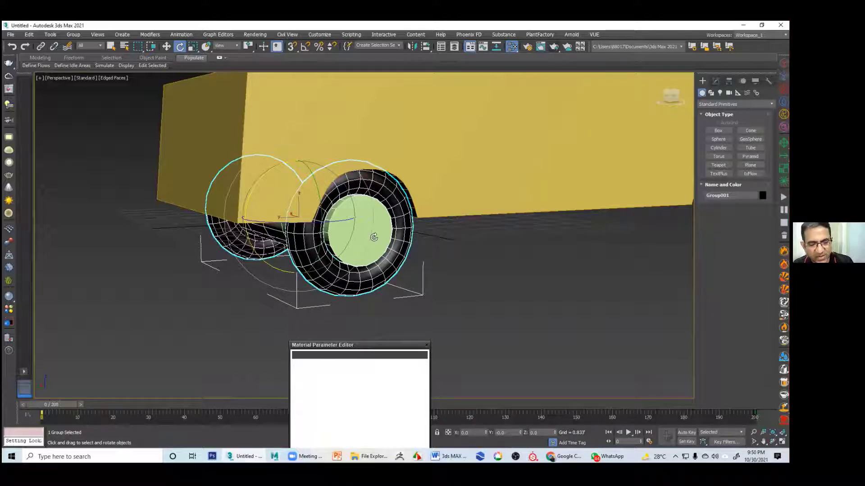
pyautogui.press('m')
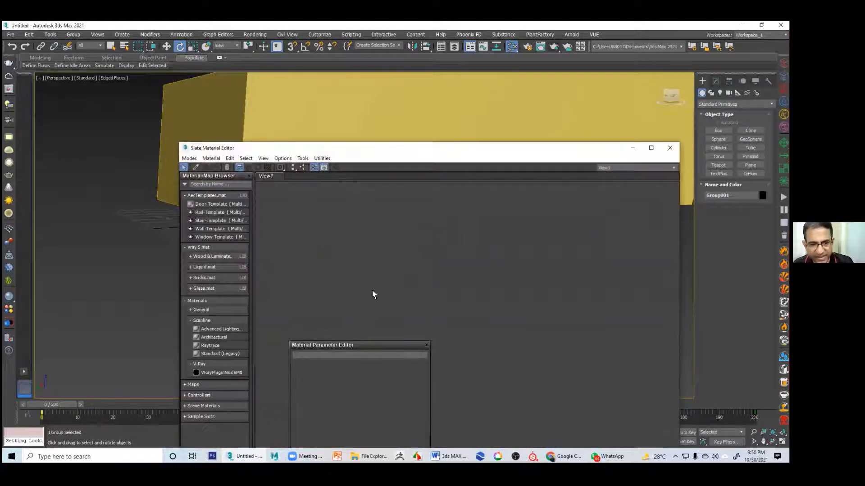
pyautogui.rightClick(408, 228)
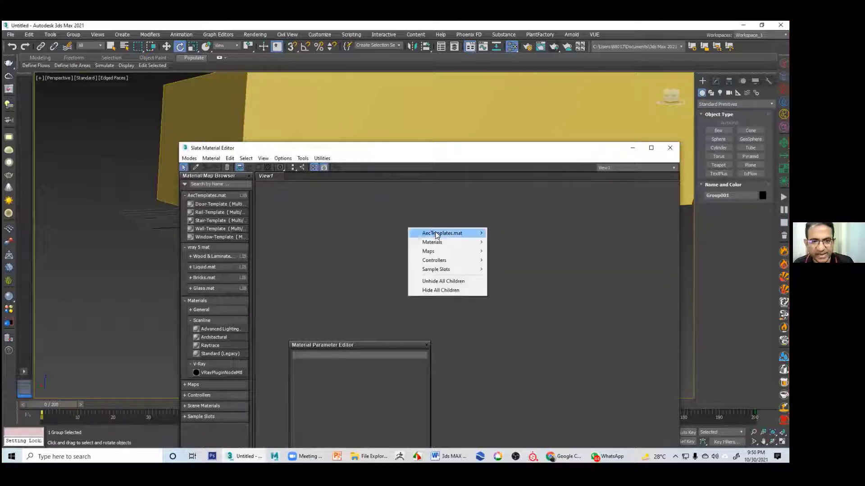
pyautogui.moveTo(440, 249)
pyautogui.moveTo(521, 252)
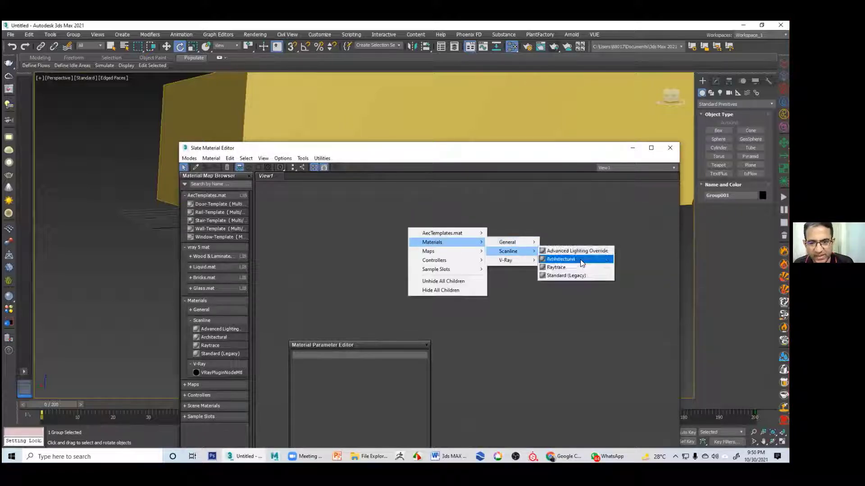
pyautogui.click(568, 276)
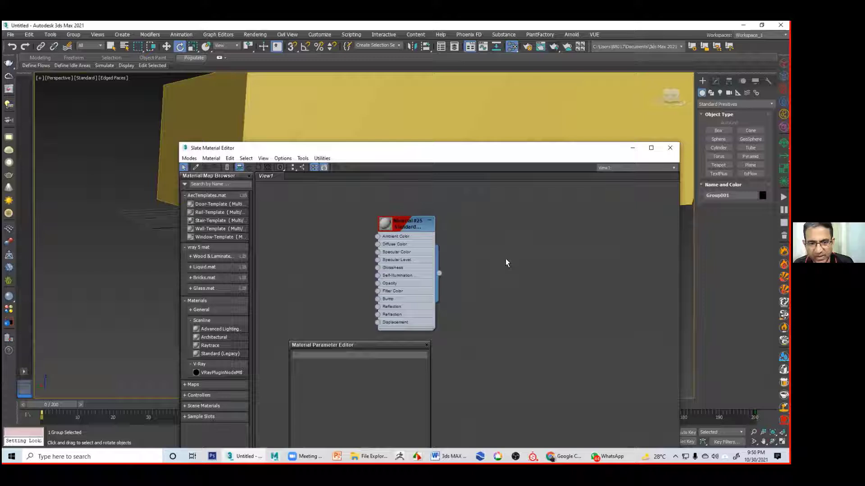
pyautogui.doubleClick(388, 226)
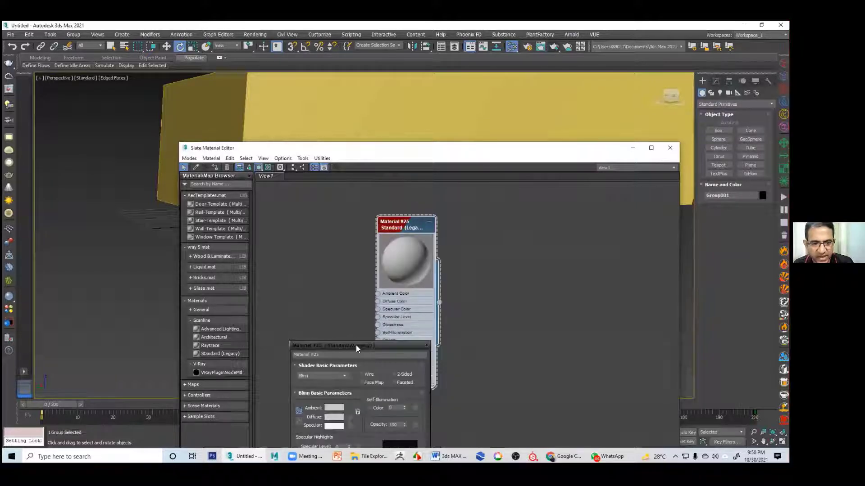
pyautogui.moveTo(356, 345); pyautogui.dragTo(576, 221)
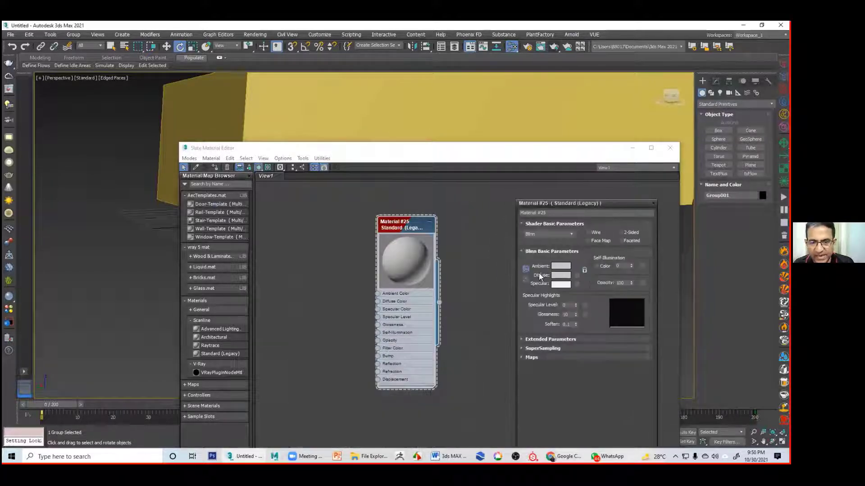
# Assign a Checker map to the Diffuse color of the new standard material
pyautogui.click(576, 276)
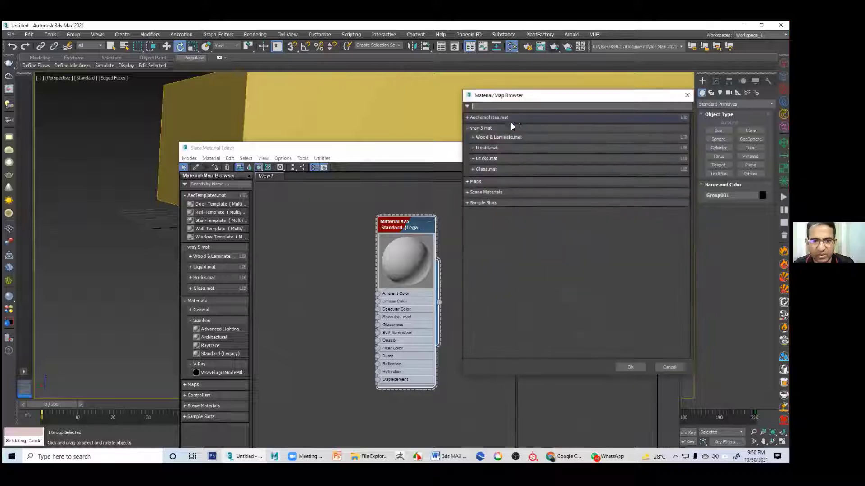
pyautogui.click(476, 182)
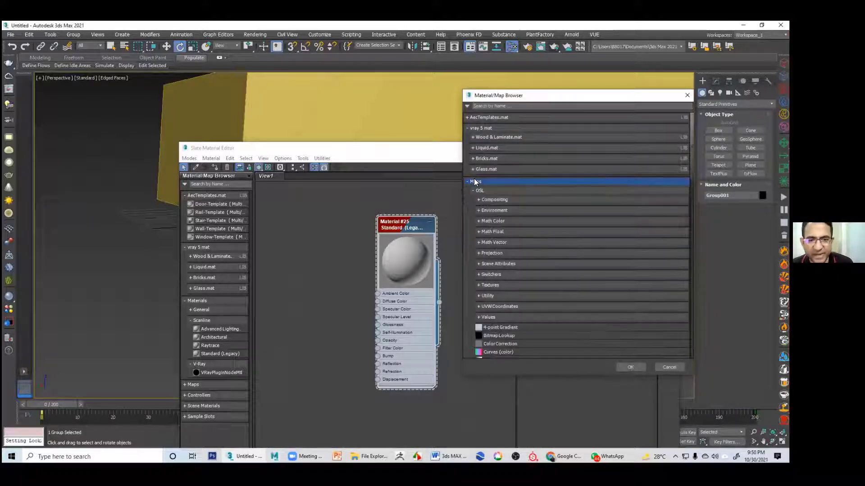
pyautogui.scroll(-3, 553, 298)
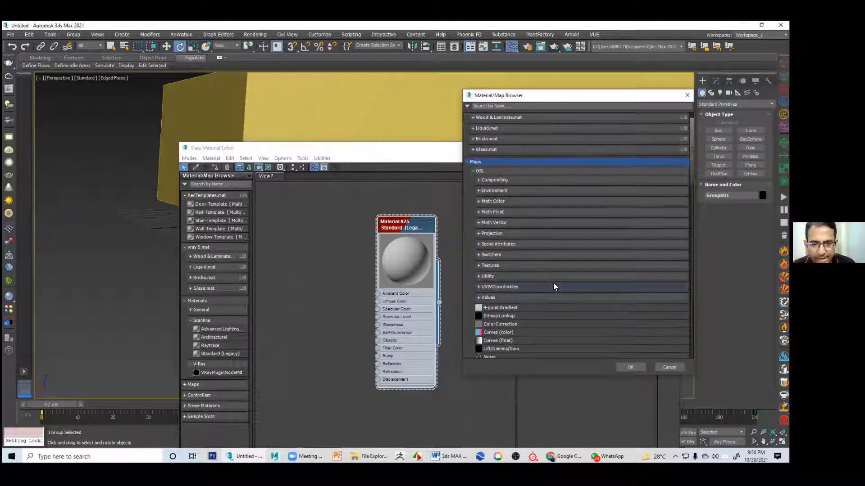
pyautogui.scroll(-8, 554, 307)
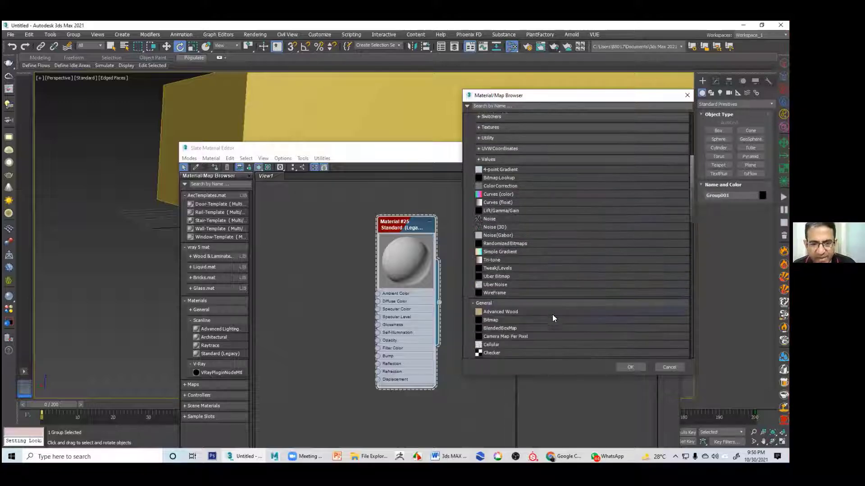
pyautogui.doubleClick(498, 324)
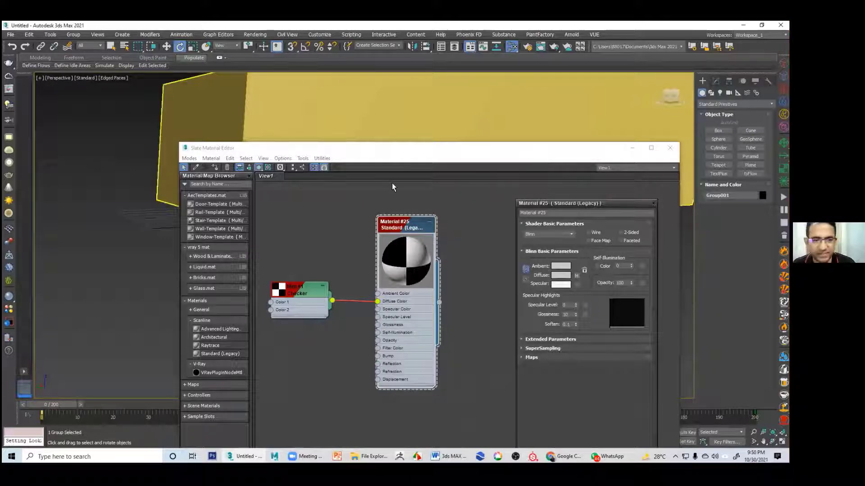
# Move the material editor clear of the wheels, open the front wheel group, and select the near tire
pyautogui.click(384, 160)
pyautogui.moveTo(384, 150); pyautogui.dragTo(667, 193)
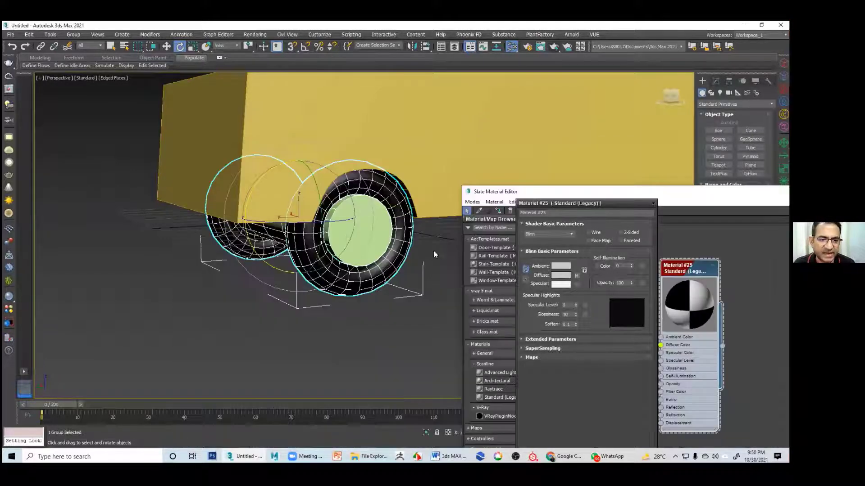
pyautogui.click(73, 34)
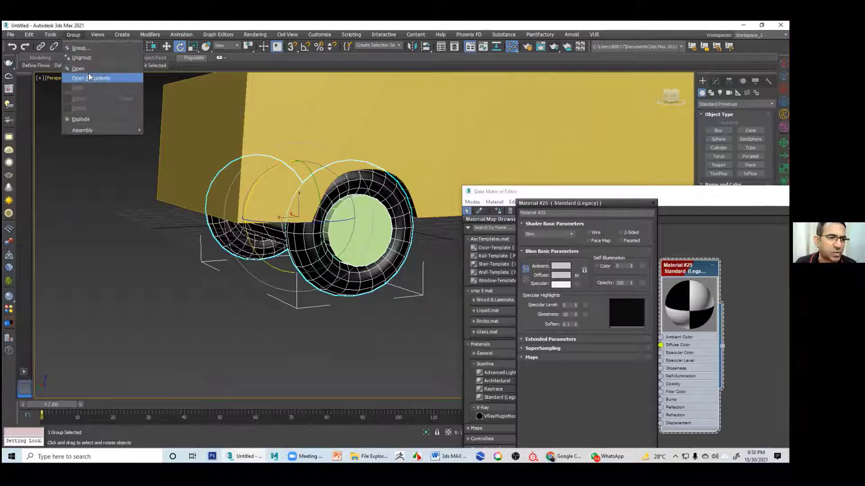
pyautogui.click(88, 73)
pyautogui.click(348, 285)
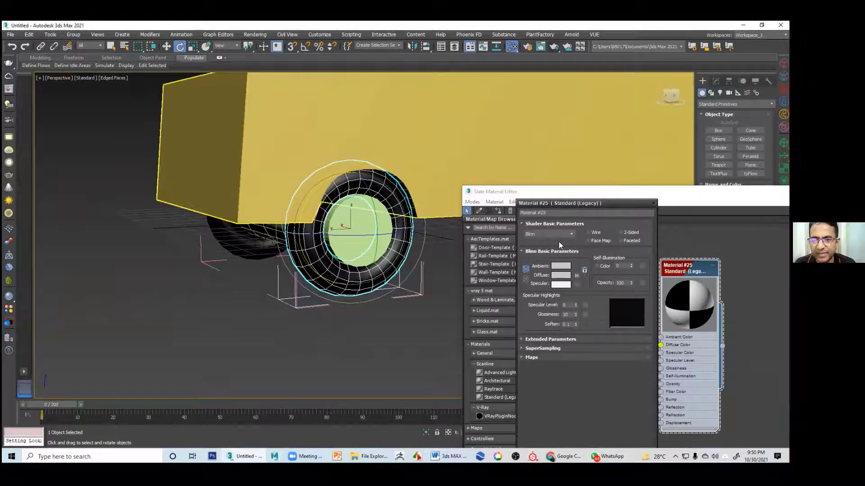
# Assign the checker material to the near front tire, and apply the same material to the far front tire
pyautogui.moveTo(620, 203); pyautogui.dragTo(457, 321)
pyautogui.rightClick(680, 294)
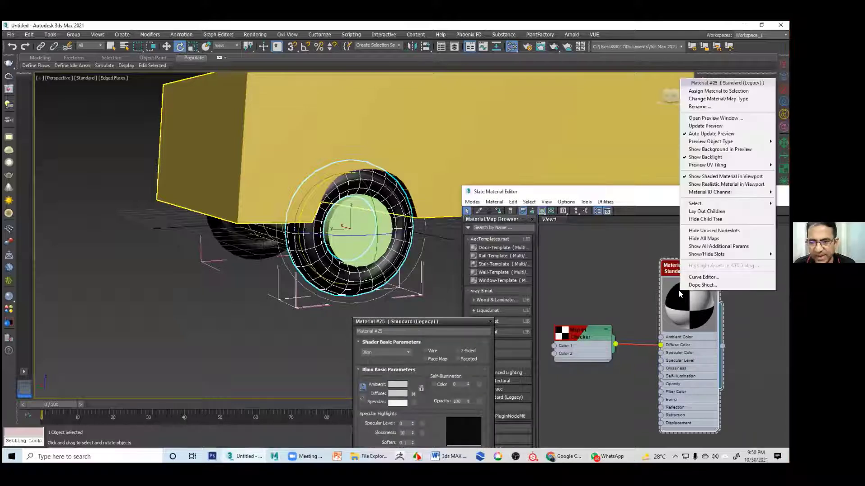
pyautogui.click(721, 88)
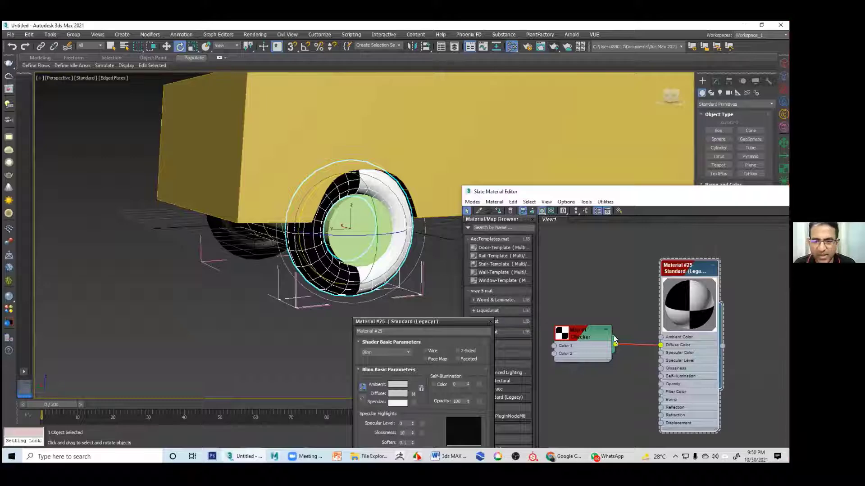
pyautogui.moveTo(301, 278); pyautogui.dragTo(253, 259)
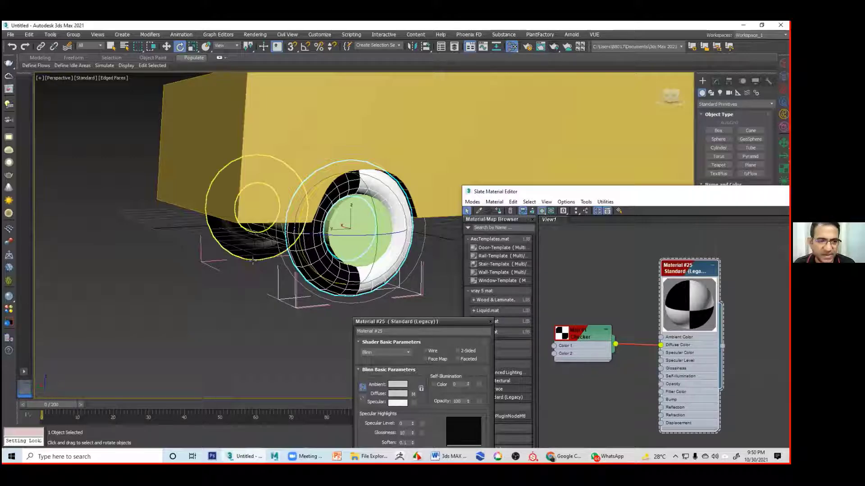
pyautogui.rightClick(684, 288)
pyautogui.click(722, 96)
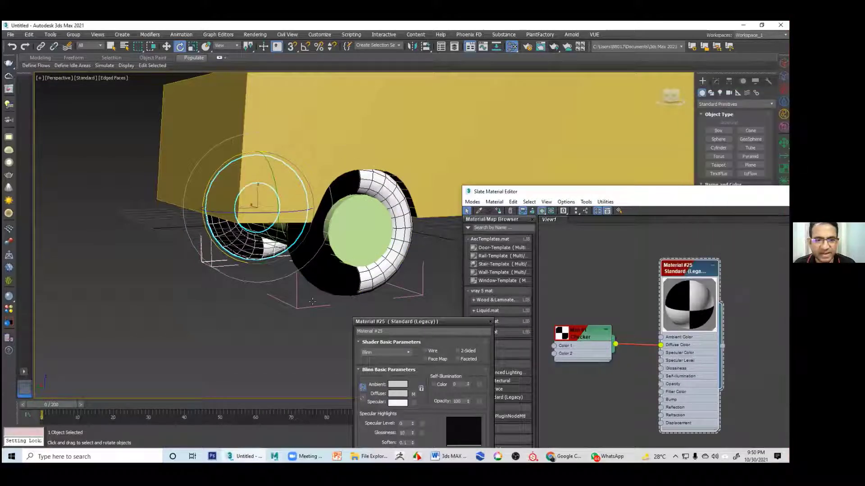
# Open the Checker map's parameters and set its tiling to 2.0 in U and 20.0 in V
pyautogui.doubleClick(565, 335)
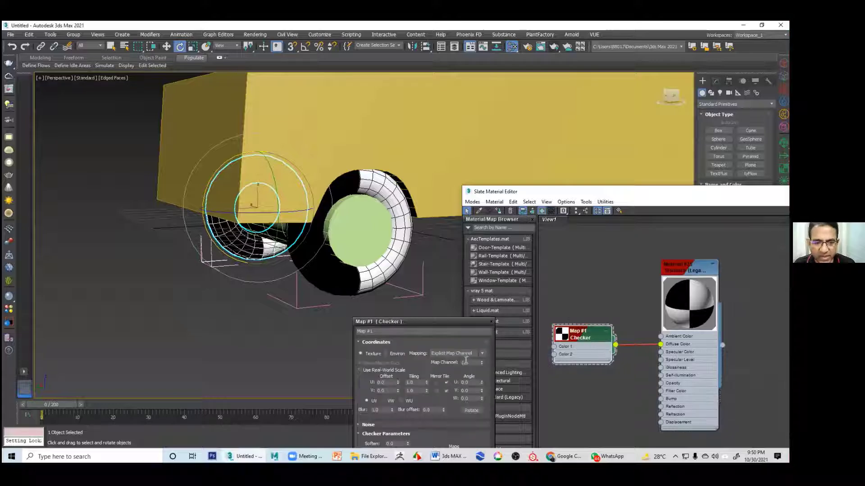
pyautogui.moveTo(426, 383)
pyautogui.mouseDown()
pyautogui.moveTo(435, 358)
pyautogui.moveTo(427, 369)
pyautogui.mouseUp()
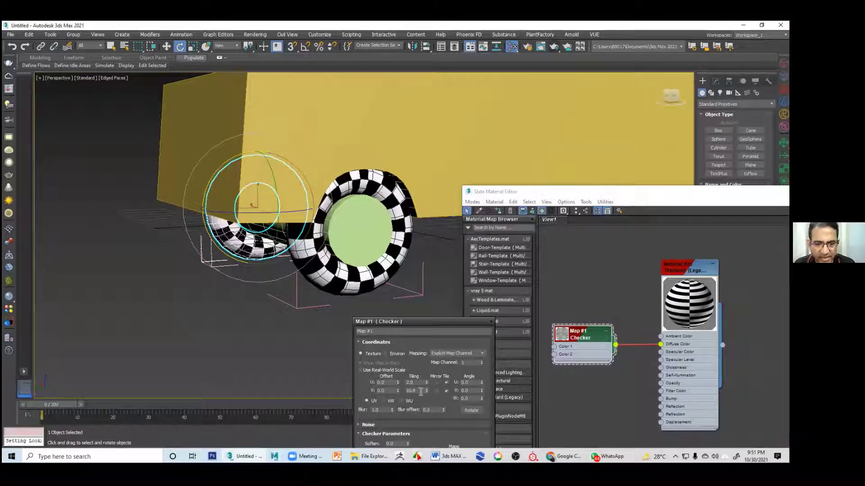
pyautogui.press('Return')
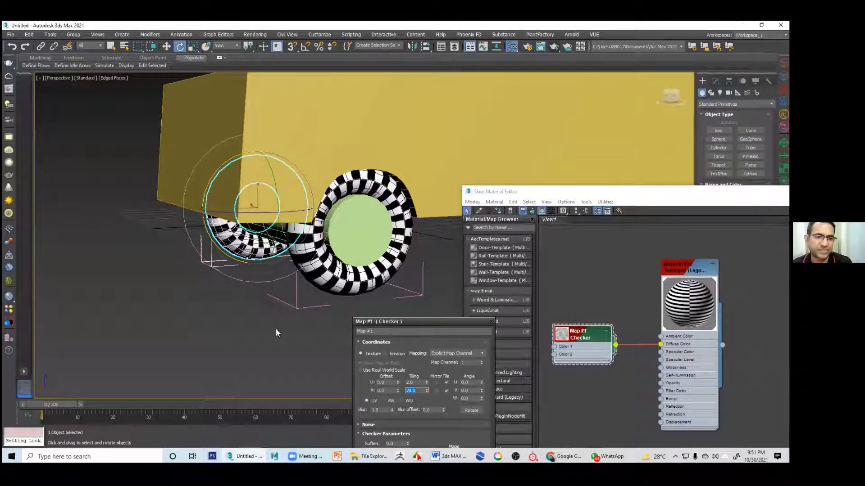
pyautogui.keyDown('alt'); pyautogui.moveTo(276, 329); pyautogui.dragTo(230, 327, button='middle'); pyautogui.keyUp('alt')
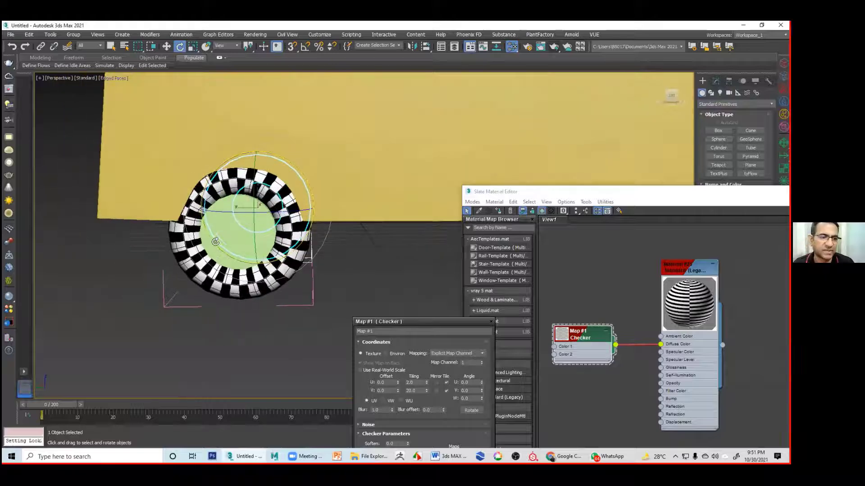
# Set the Checker map's V tiling to 10 for larger squares on the tires
pyautogui.moveTo(416, 391); pyautogui.dragTo(356, 389)
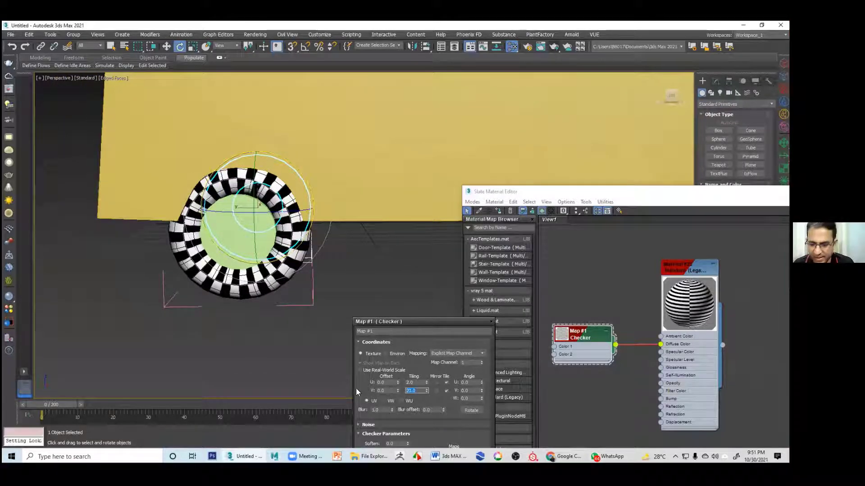
pyautogui.write('10')
pyautogui.press('Return')
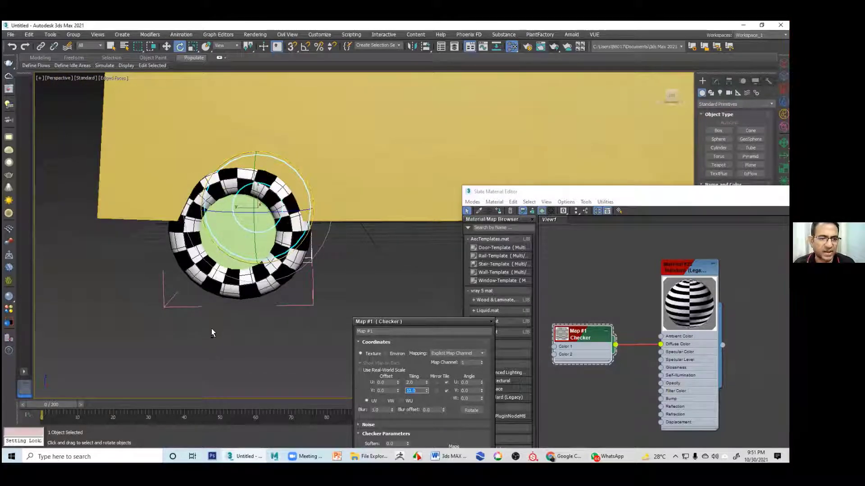
pyautogui.keyDown('alt'); pyautogui.moveTo(212, 328); pyautogui.dragTo(224, 328, button='middle'); pyautogui.keyUp('alt')
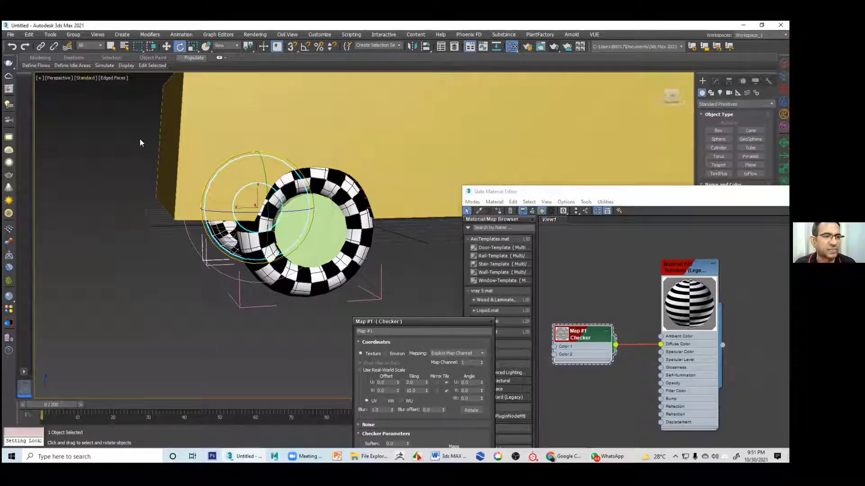
# Close the open front wheel group, clear the selection, and minimize the Slate Material Editor
pyautogui.click(71, 33)
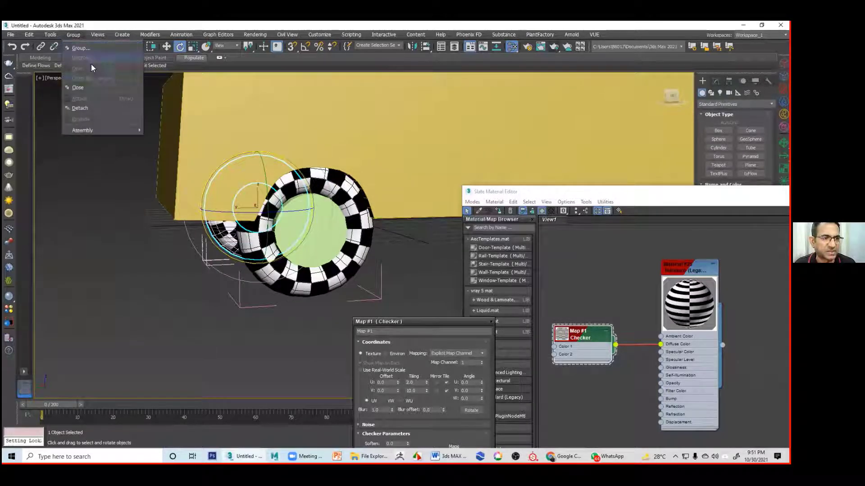
pyautogui.click(88, 90)
pyautogui.click(203, 304)
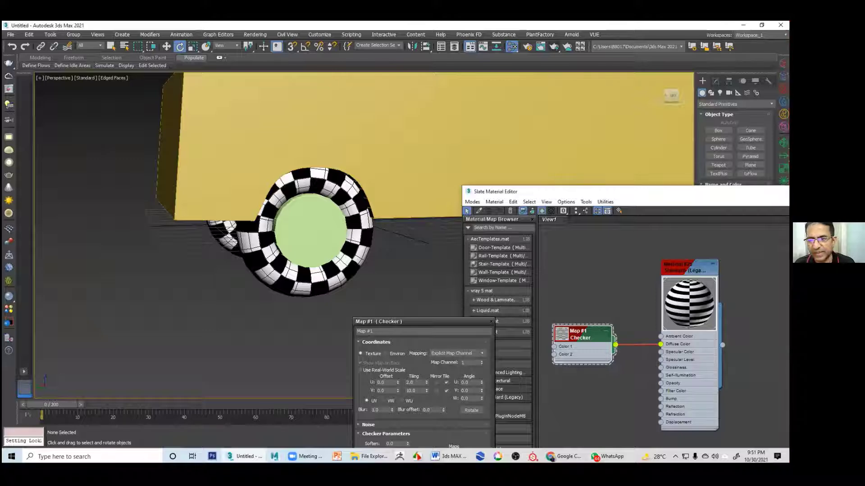
pyautogui.moveTo(586, 191); pyautogui.dragTo(368, 228)
pyautogui.click(698, 227)
# Play back the checkered front wheels' spin with the whole car in view, and stop the playback
pyautogui.scroll(-5, 514, 275)
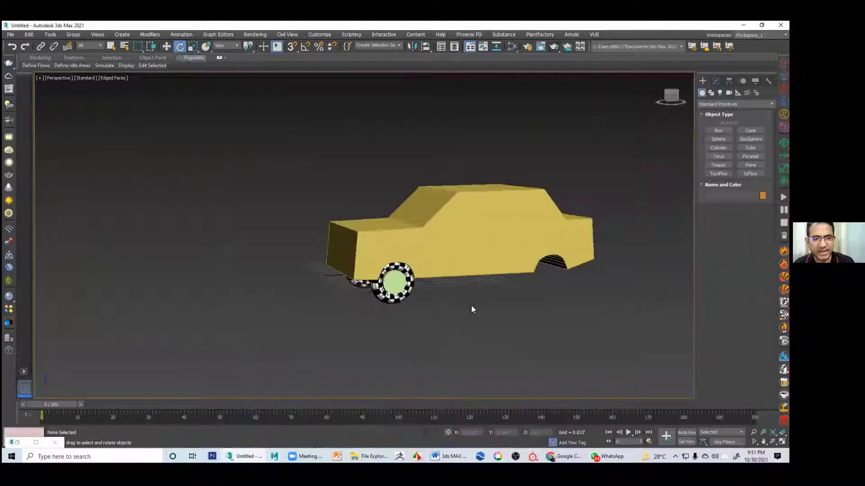
pyautogui.moveTo(471, 305); pyautogui.dragTo(413, 299, button='middle')
pyautogui.click(629, 432)
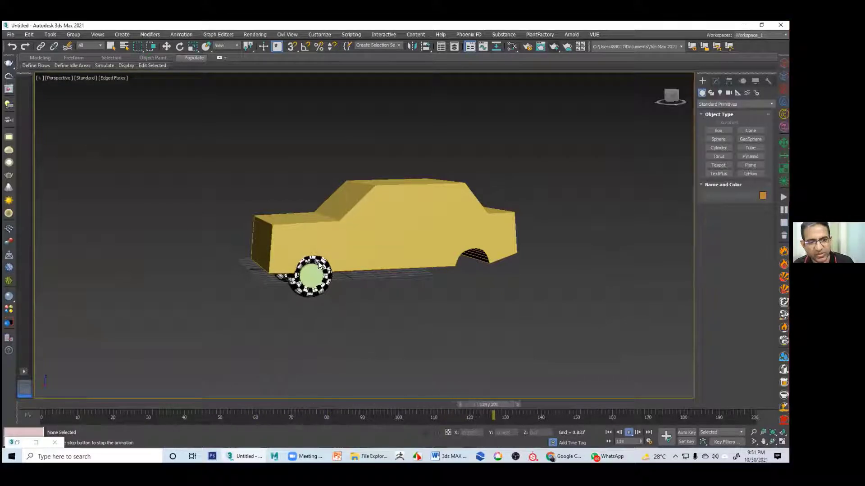
pyautogui.click(630, 433)
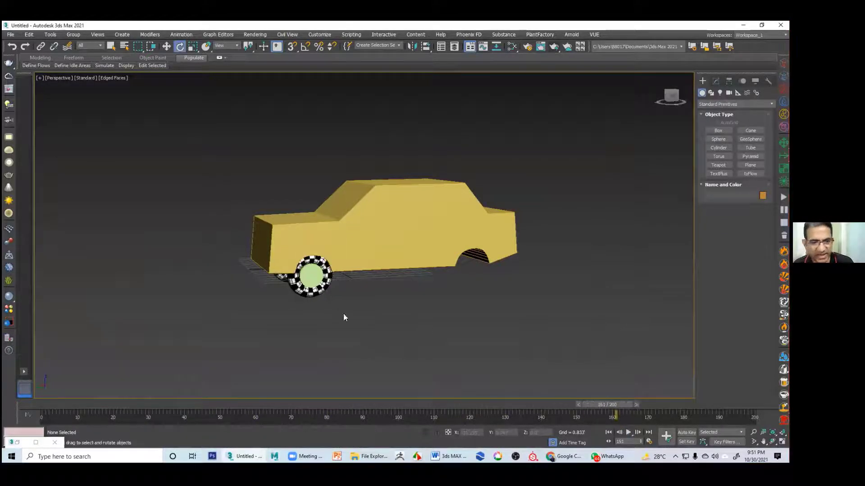
# Copy the animated front wheel group along the car's length into the rear wheel arch, and deselect it
pyautogui.keyDown('alt'); pyautogui.moveTo(344, 316); pyautogui.dragTo(404, 300, button='middle'); pyautogui.keyUp('alt')
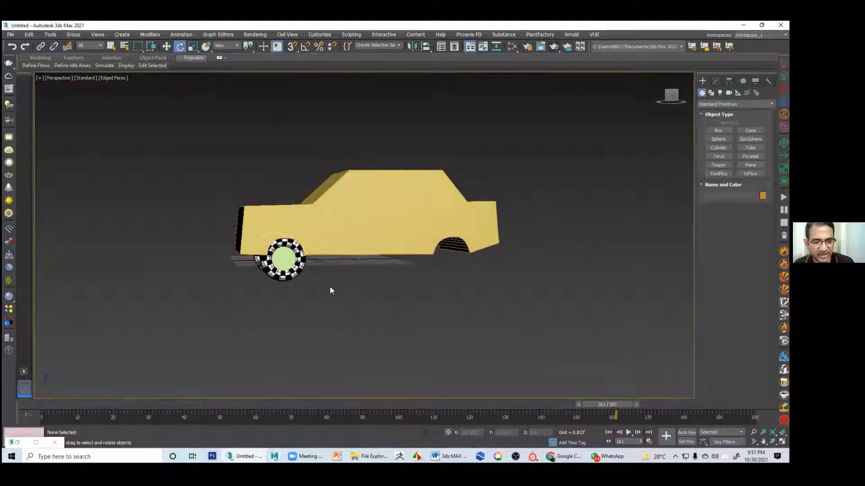
pyautogui.click(298, 269)
pyautogui.press('w')
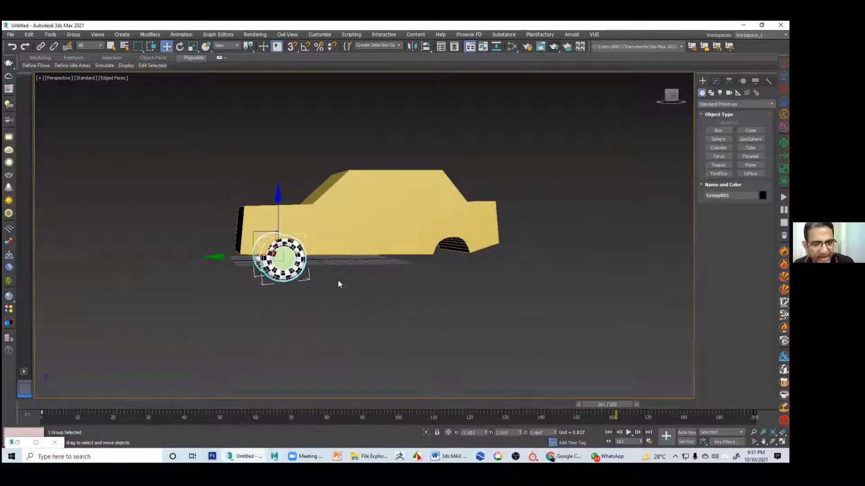
pyautogui.keyDown('shift'); pyautogui.moveTo(234, 255); pyautogui.dragTo(381, 256); pyautogui.keyUp('shift')
pyautogui.click(396, 272)
pyautogui.click(376, 320)
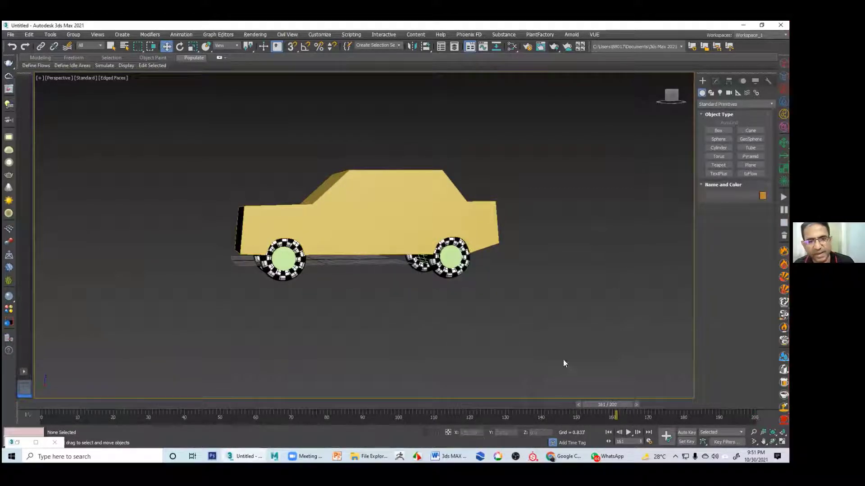
# View the car from the side, play back the spin of both wheel pairs, and stop the playback
pyautogui.keyDown('alt'); pyautogui.moveTo(563, 360); pyautogui.dragTo(515, 340, button='middle'); pyautogui.keyUp('alt')
pyautogui.click(629, 432)
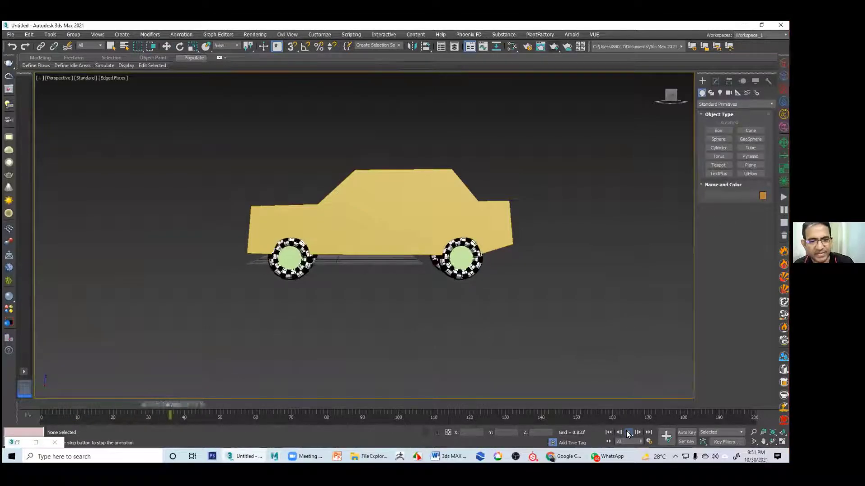
pyautogui.click(628, 433)
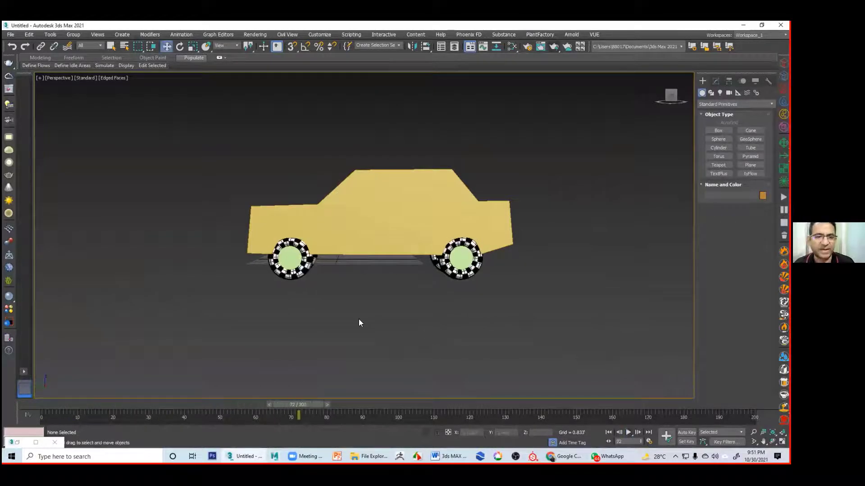
# Group the front wheels, rear wheels and car body together under the default name, and select the new group
pyautogui.click(290, 259)
pyautogui.keyDown('ctrl'); pyautogui.click(460, 259); pyautogui.keyUp('ctrl')
pyautogui.keyDown('ctrl'); pyautogui.click(395, 207); pyautogui.keyUp('ctrl')
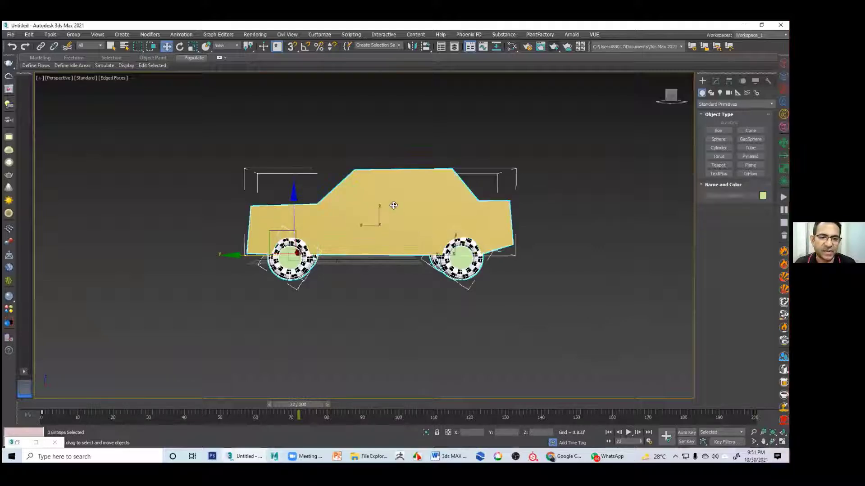
pyautogui.click(73, 35)
pyautogui.click(84, 46)
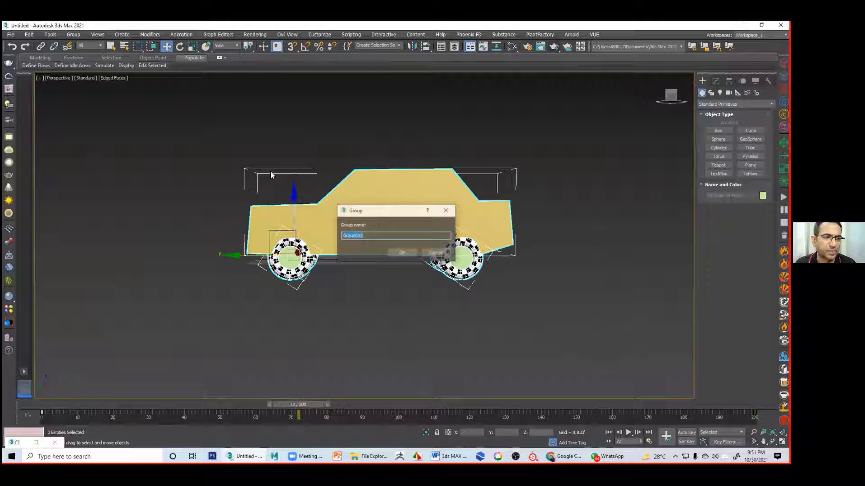
pyautogui.click(402, 252)
pyautogui.click(364, 284)
pyautogui.click(390, 234)
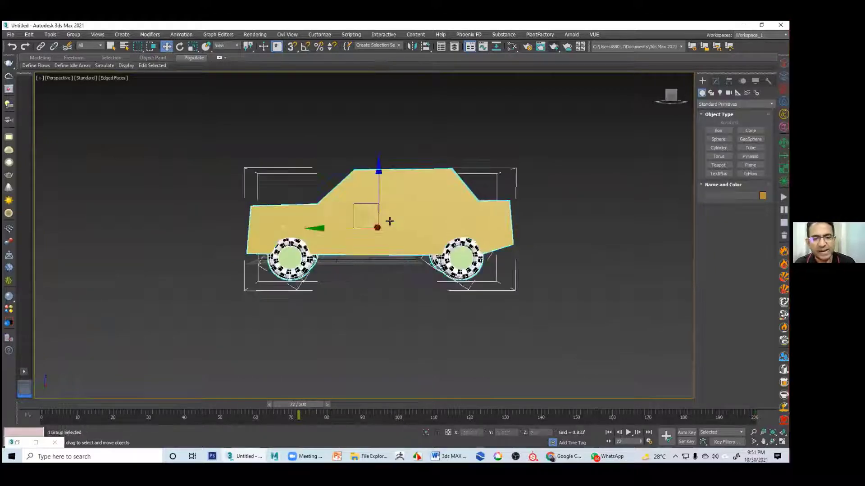
# In the Left view, move only the car group's pivot straight down to ground level beneath the wheels, and leave pivot editing
pyautogui.hotkey('alt', 'w')
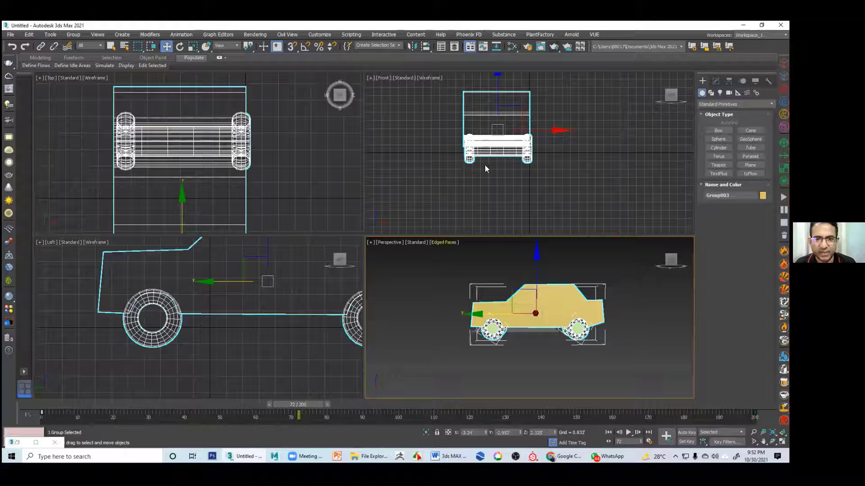
pyautogui.scroll(-2, 262, 321)
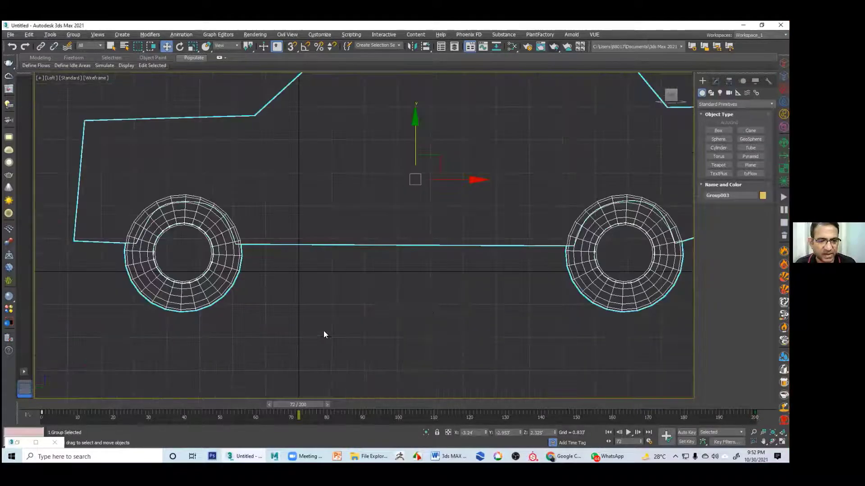
pyautogui.hotkey('alt', 'w')
pyautogui.scroll(-3, 378, 306)
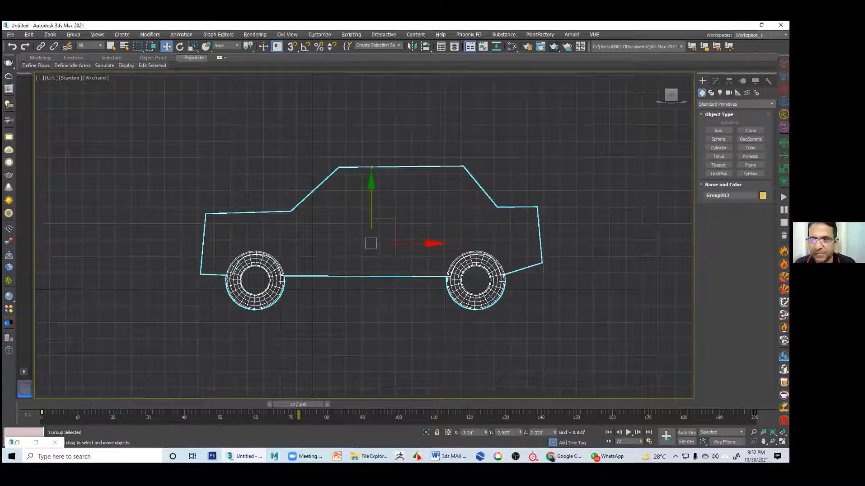
pyautogui.click(728, 80)
pyautogui.click(735, 137)
pyautogui.moveTo(370, 195); pyautogui.dragTo(359, 221)
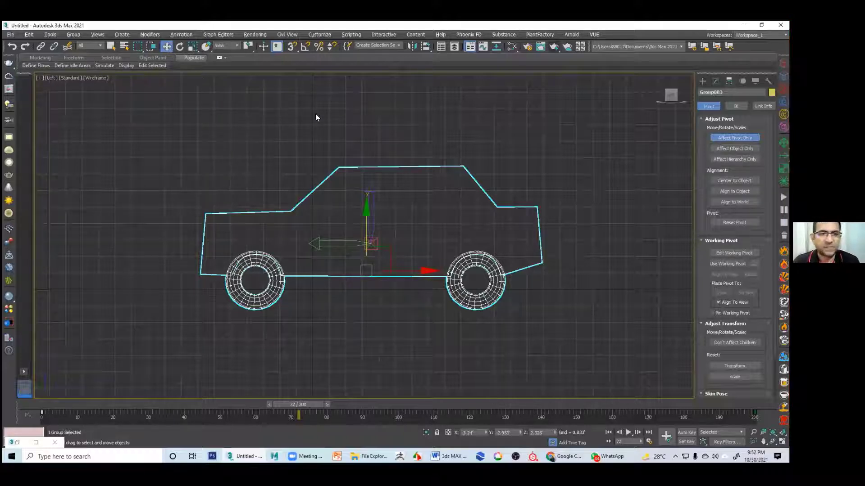
pyautogui.moveTo(249, 49); pyautogui.dragTo(252, 60)
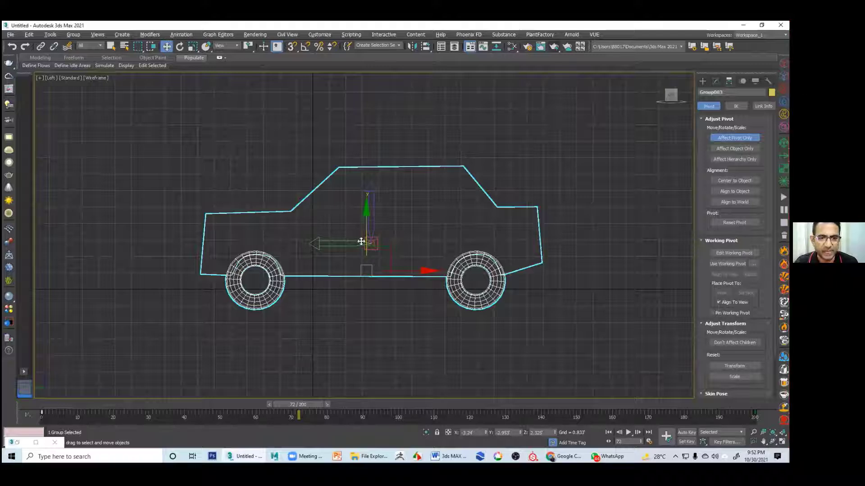
pyautogui.moveTo(368, 236); pyautogui.dragTo(369, 242)
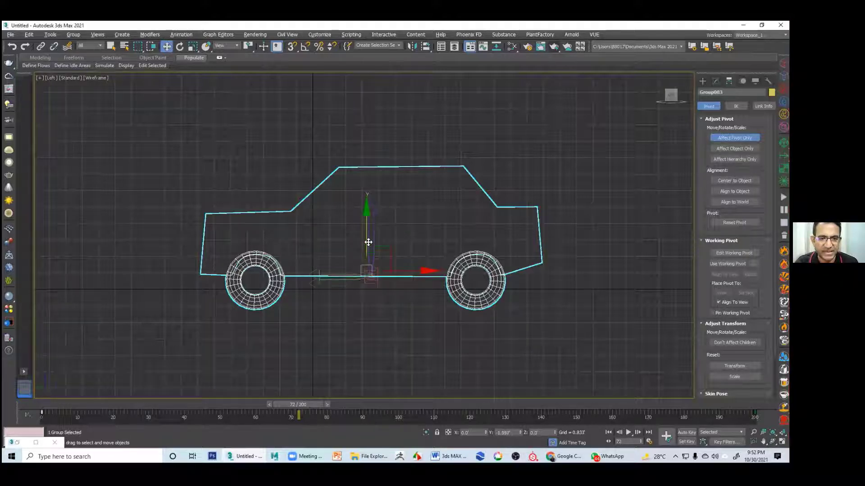
pyautogui.moveTo(369, 279); pyautogui.dragTo(371, 270)
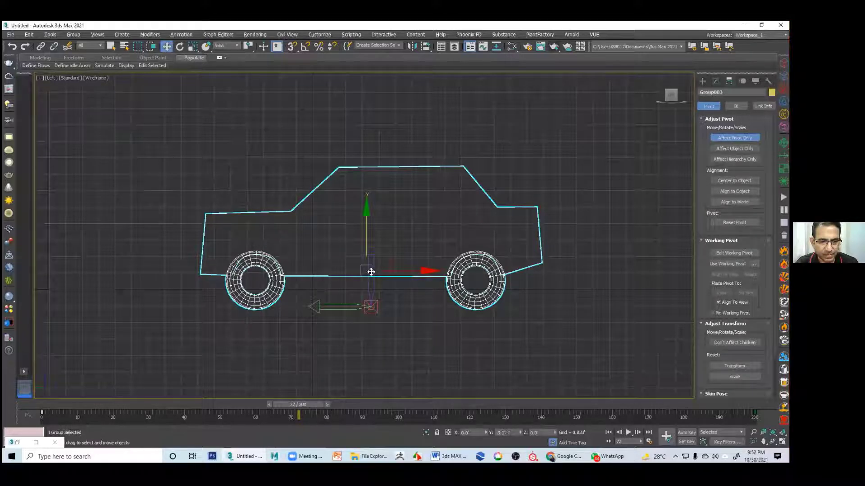
pyautogui.click(735, 137)
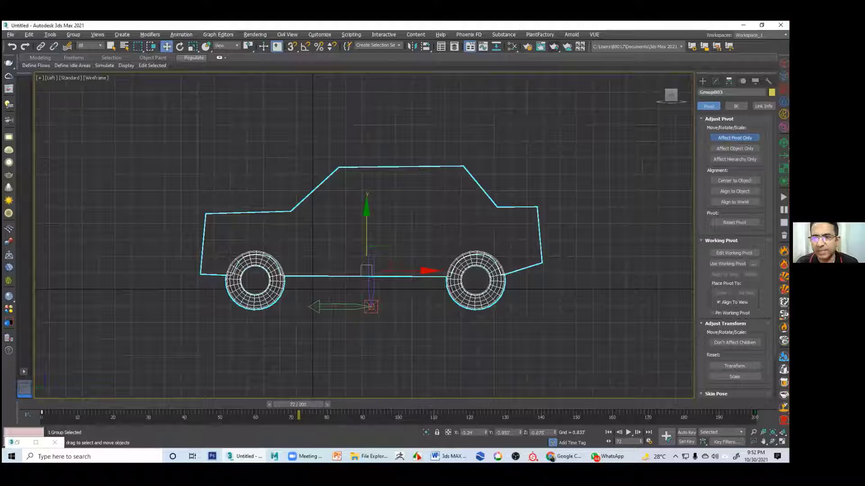
# Set the transform center to Use Pivot Point Center, reselect the car group, and return to the four-viewport layout
pyautogui.click(498, 224)
pyautogui.click(505, 207)
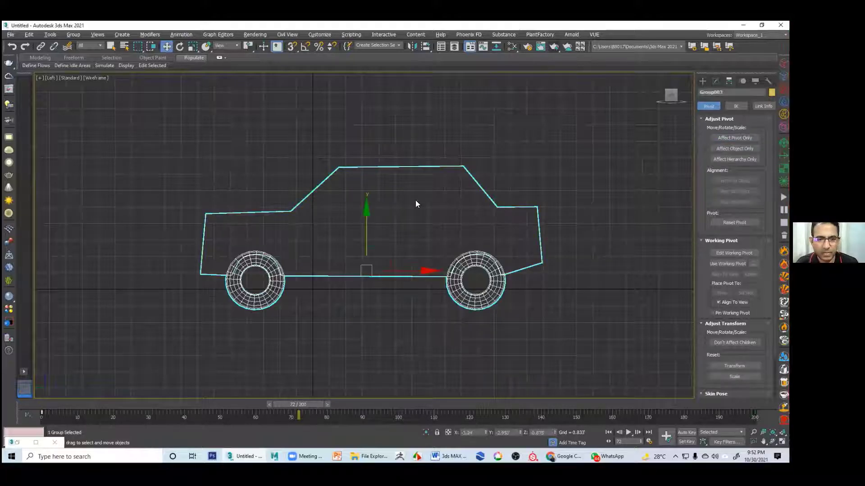
pyautogui.click(247, 47)
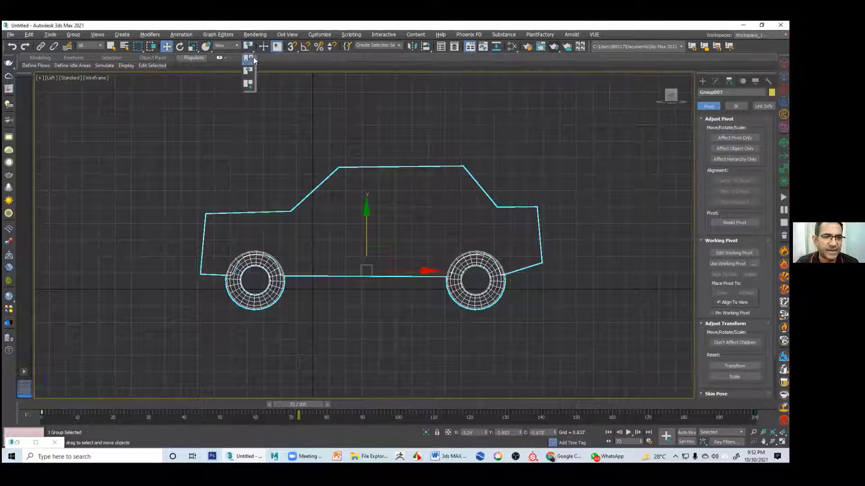
pyautogui.click(253, 58)
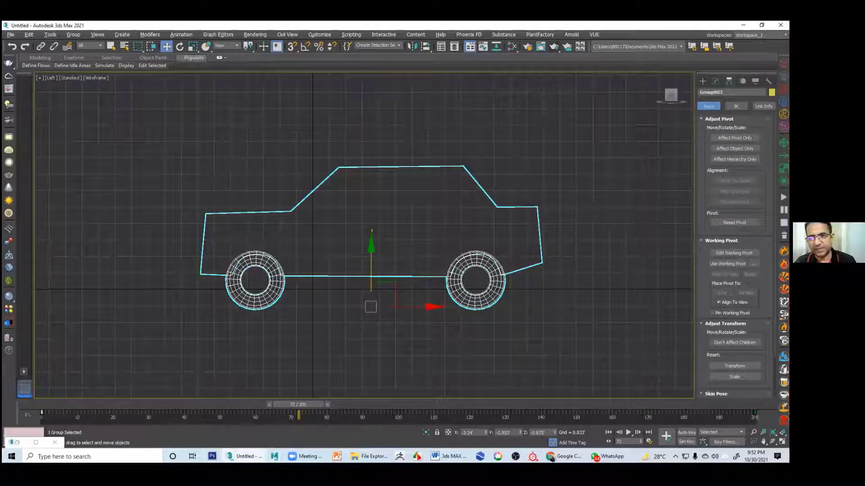
pyautogui.click(556, 106)
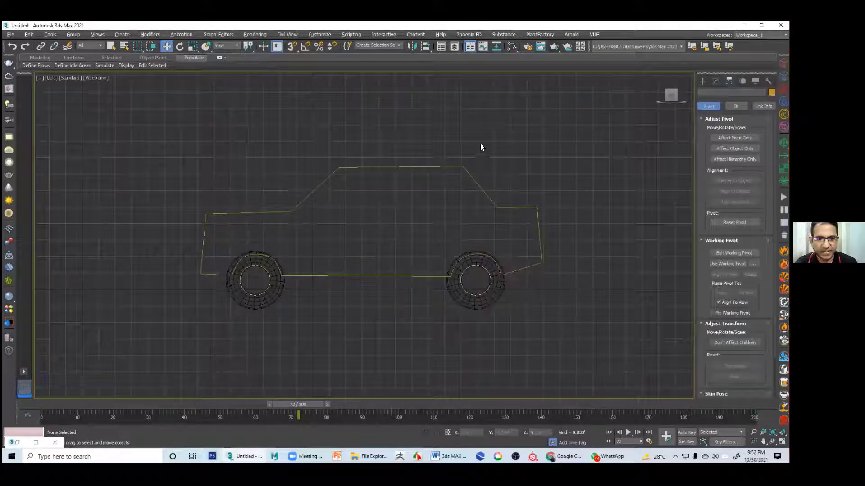
pyautogui.click(362, 263)
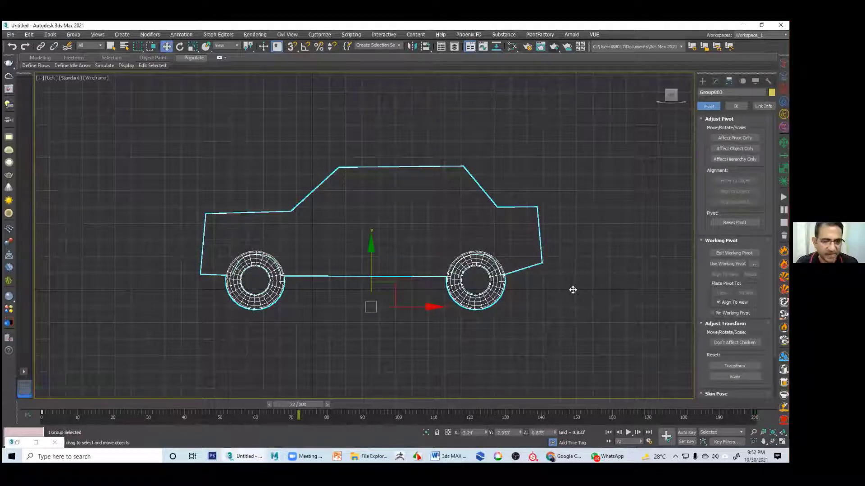
pyautogui.hotkey('alt', 'w')
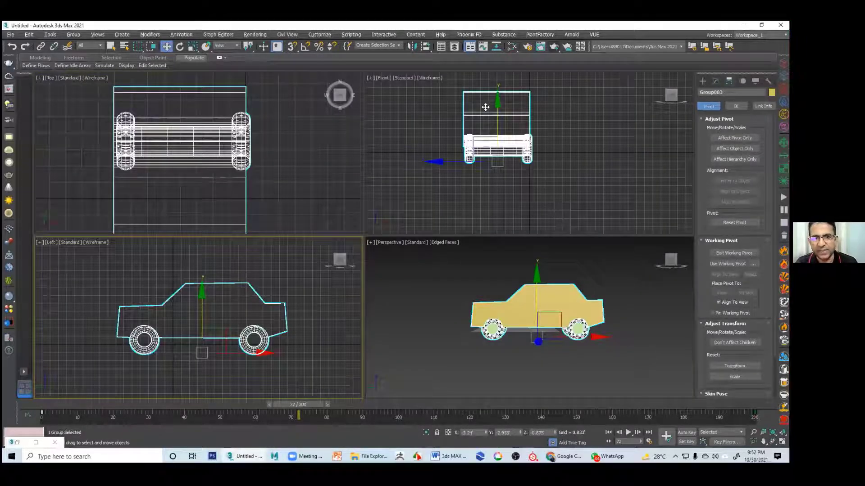
# Scale the car group down uniformly in the Front view, using its pivot point as the transform centre
pyautogui.click(516, 159)
pyautogui.press('r')
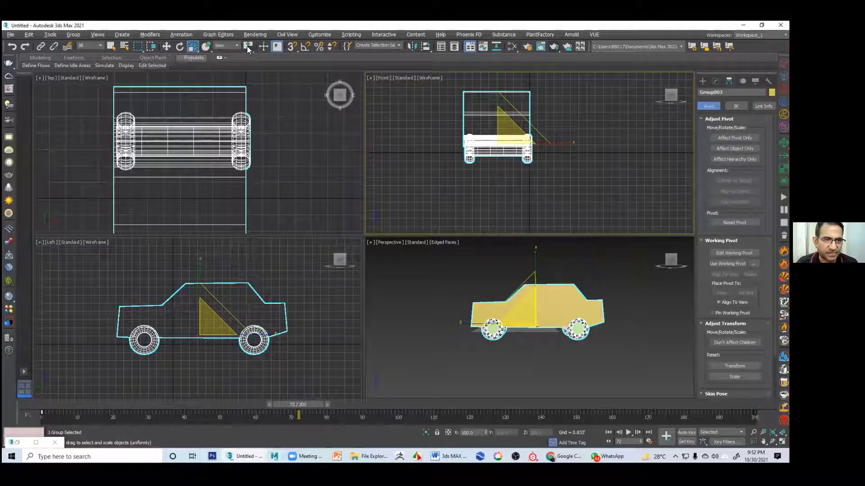
pyautogui.moveTo(247, 46); pyautogui.dragTo(250, 49)
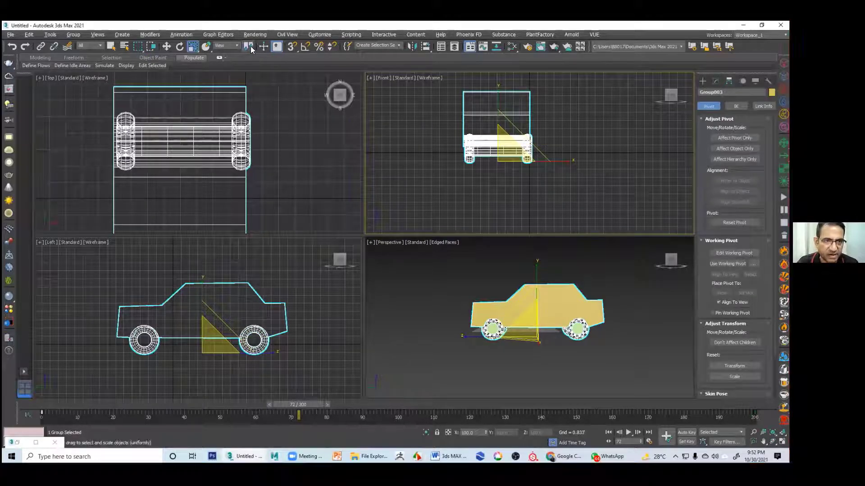
pyautogui.moveTo(250, 46); pyautogui.dragTo(251, 60)
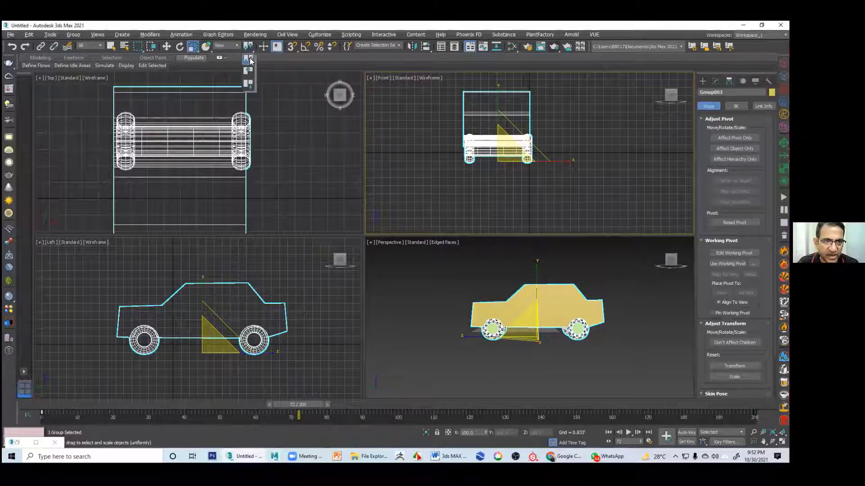
pyautogui.moveTo(525, 170); pyautogui.dragTo(518, 217)
pyautogui.click(199, 173)
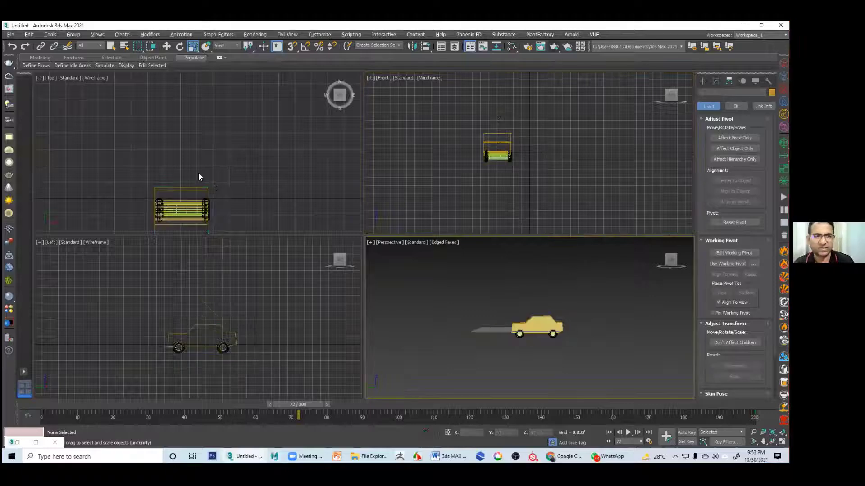
# Draw a short curved spline with the Line tool in the maximized Top view, beyond the upper-left side of the car
pyautogui.scroll(-2, 219, 172)
pyautogui.moveTo(220, 173); pyautogui.dragTo(215, 148, button='middle')
pyautogui.click(699, 81)
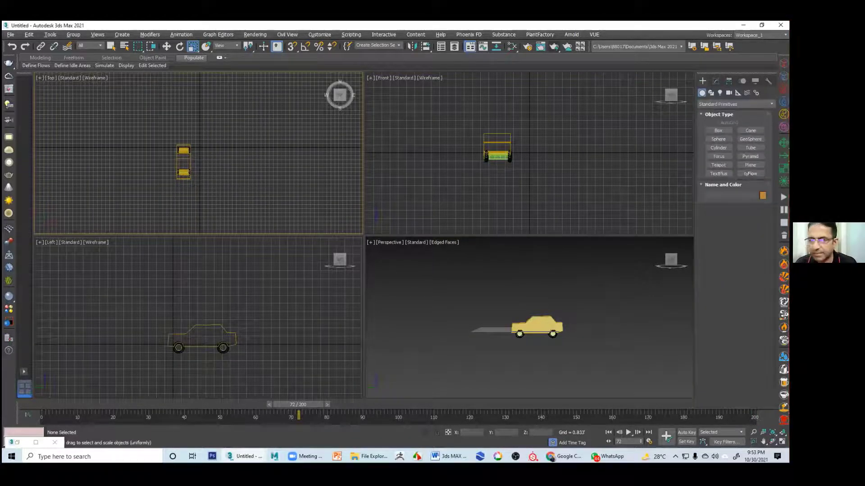
pyautogui.click(711, 92)
pyautogui.click(718, 137)
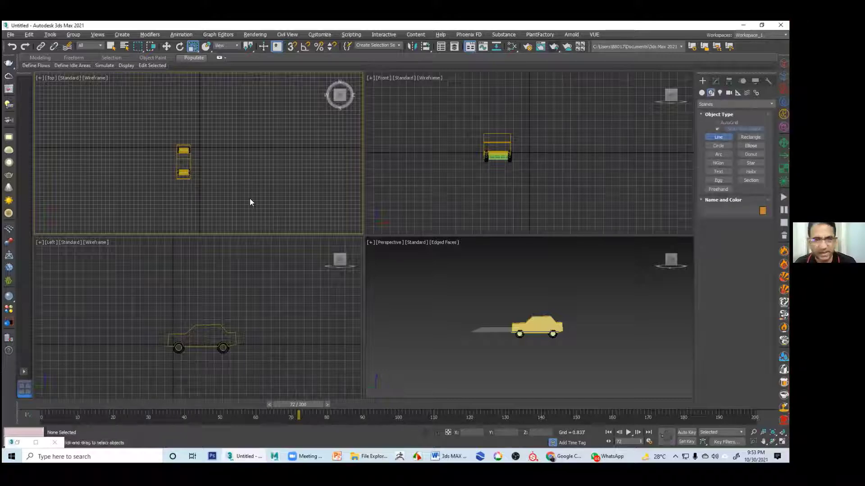
pyautogui.hotkey('alt', 'w')
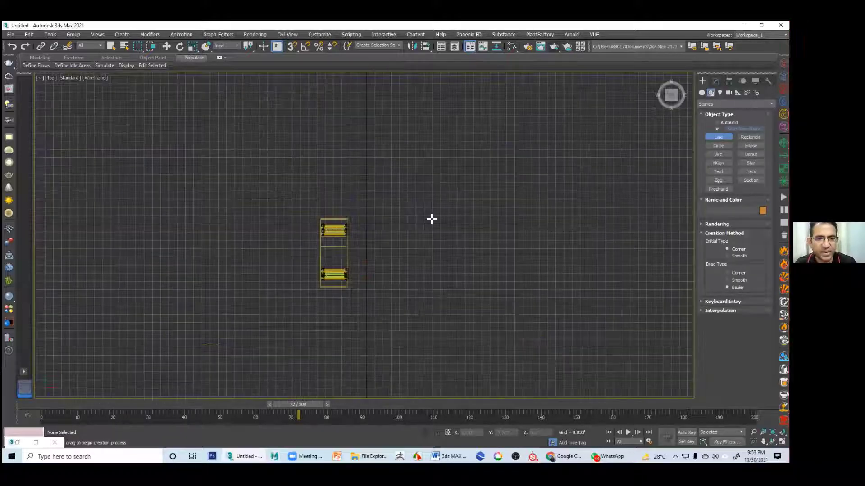
pyautogui.scroll(-5, 322, 257)
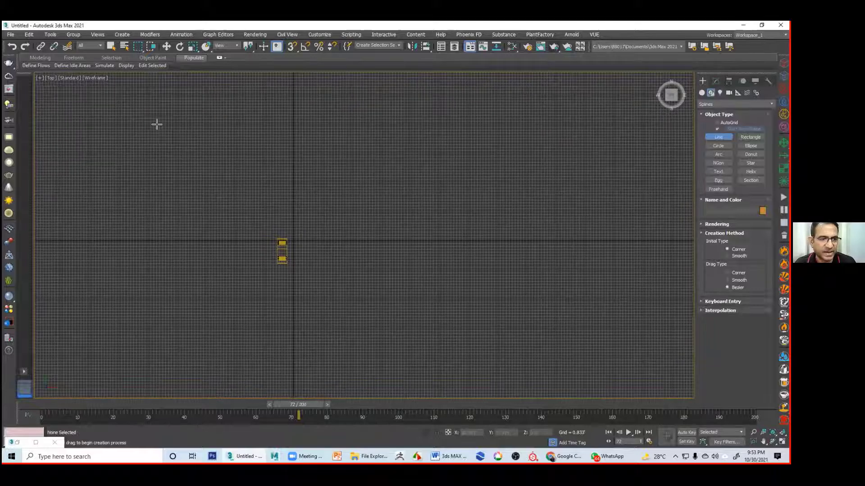
pyautogui.click(157, 123)
pyautogui.click(180, 186)
pyautogui.moveTo(184, 194); pyautogui.dragTo(196, 208)
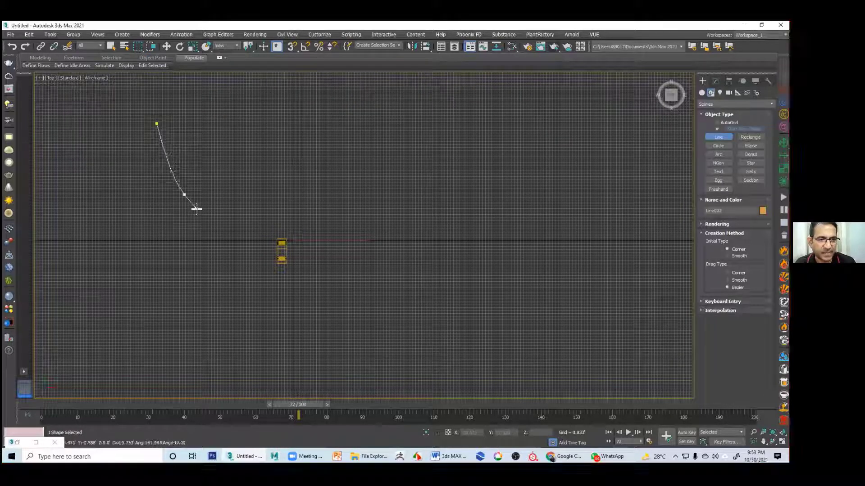
pyautogui.click(196, 208)
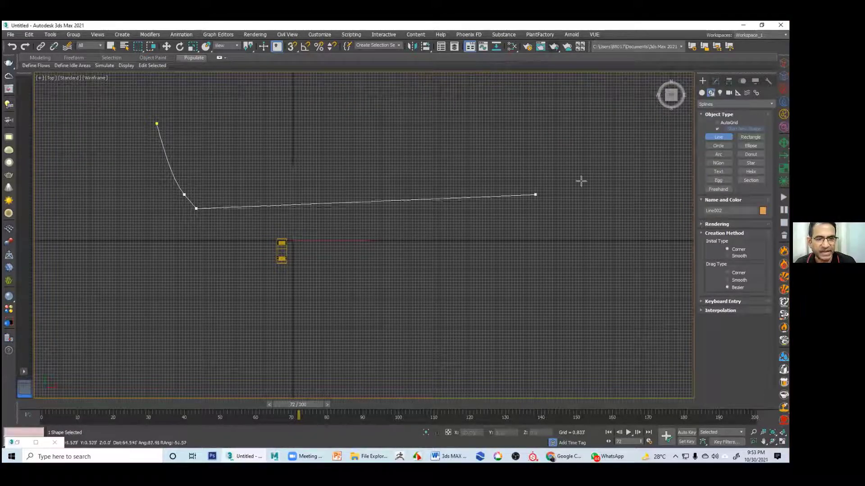
pyautogui.rightClick(579, 181)
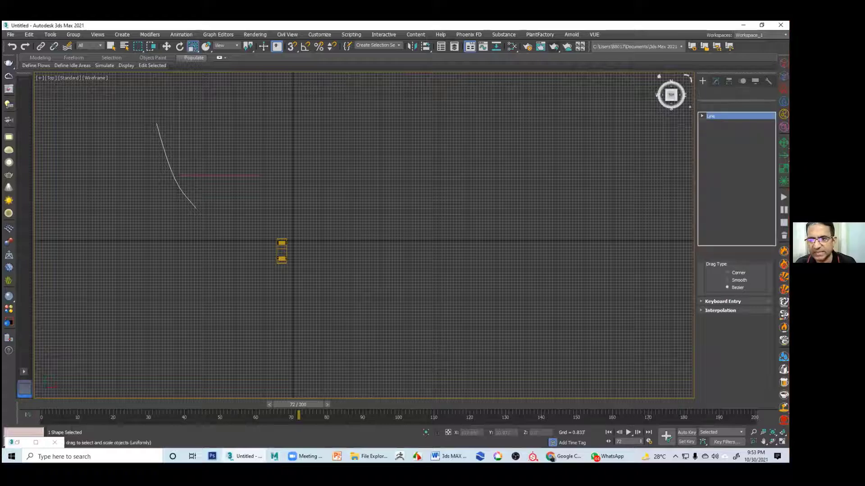
# Enable the new curve's thickness display in both the renderer and the viewport
pyautogui.press('r')
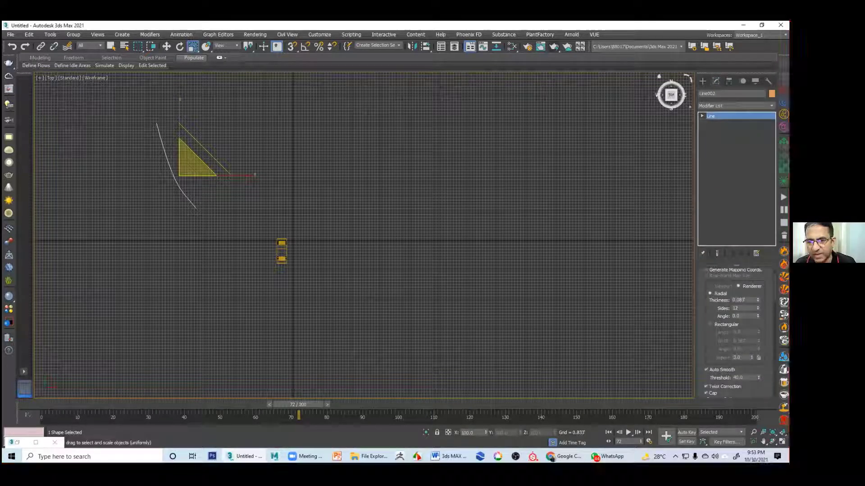
pyautogui.scroll(2, 706, 282)
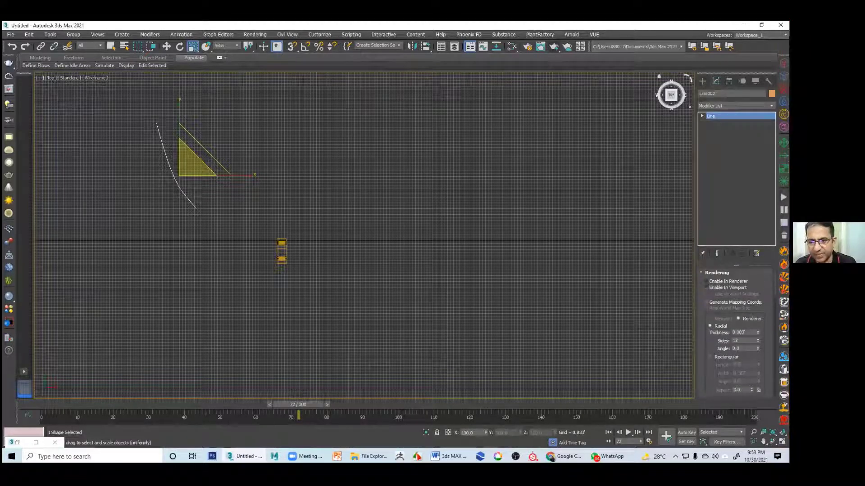
pyautogui.click(706, 287)
# Give the curve a rectangular cross-section and widen it to about 11.3' so it is broad enough for a road
pyautogui.scroll(-5, 701, 305)
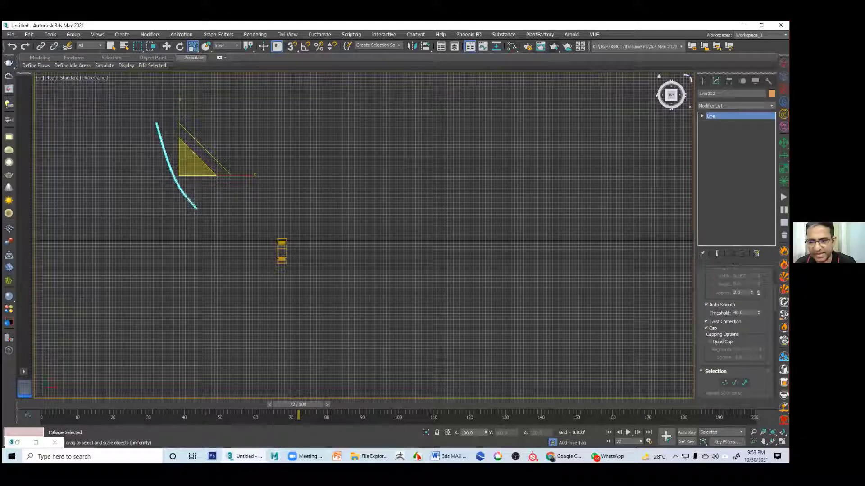
pyautogui.scroll(-5, 699, 358)
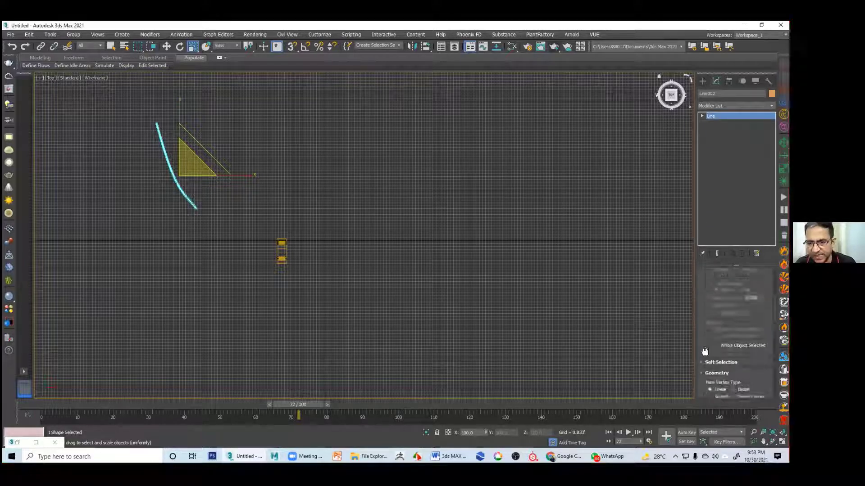
pyautogui.scroll(-6, 703, 300)
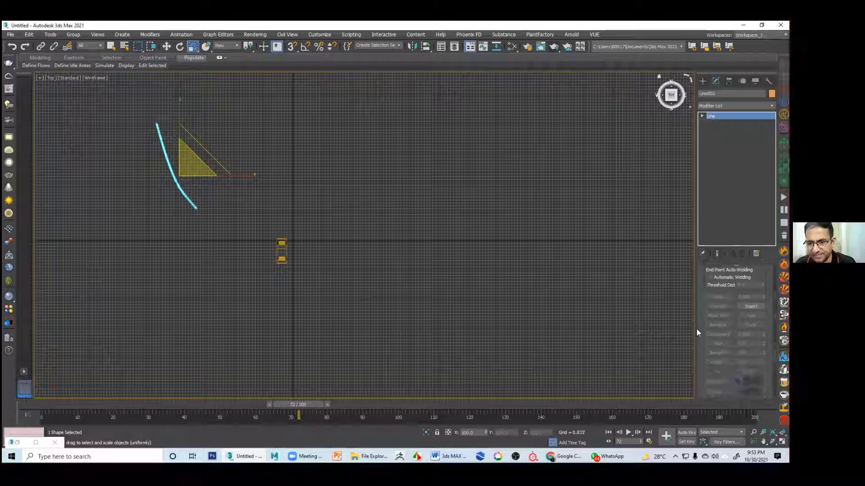
pyautogui.scroll(-5, 703, 300)
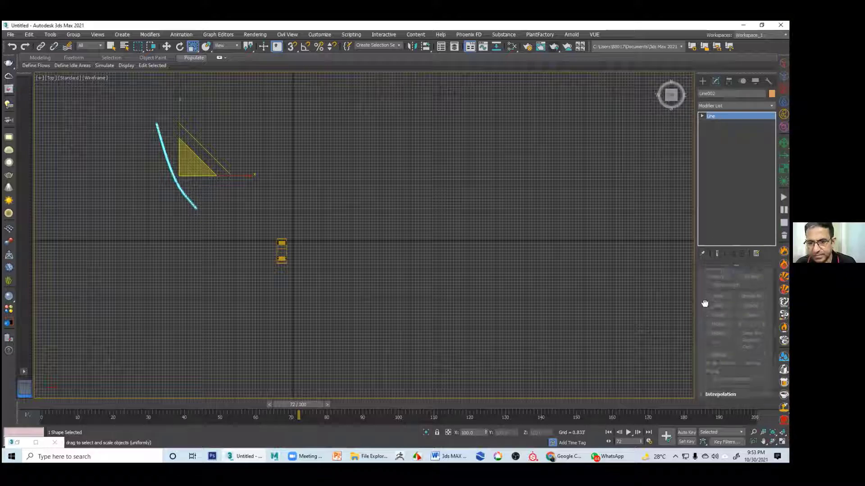
pyautogui.scroll(6, 702, 346)
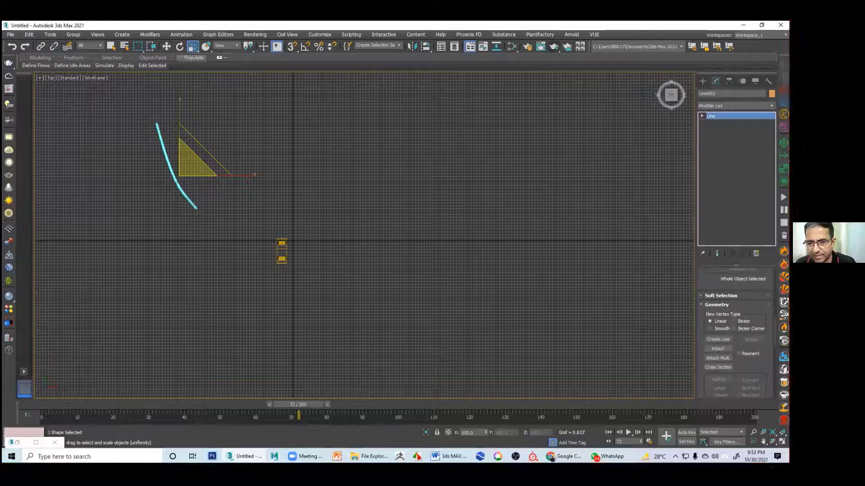
pyautogui.scroll(5, 705, 382)
pyautogui.scroll(5, 705, 382)
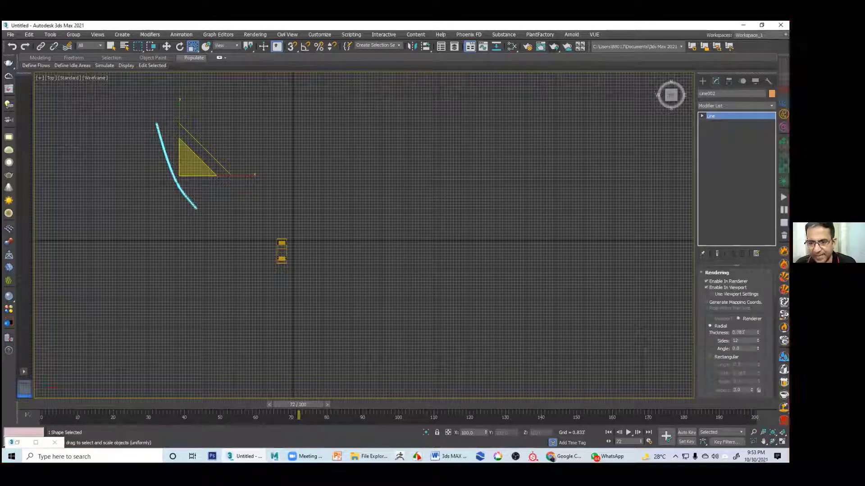
pyautogui.click(710, 357)
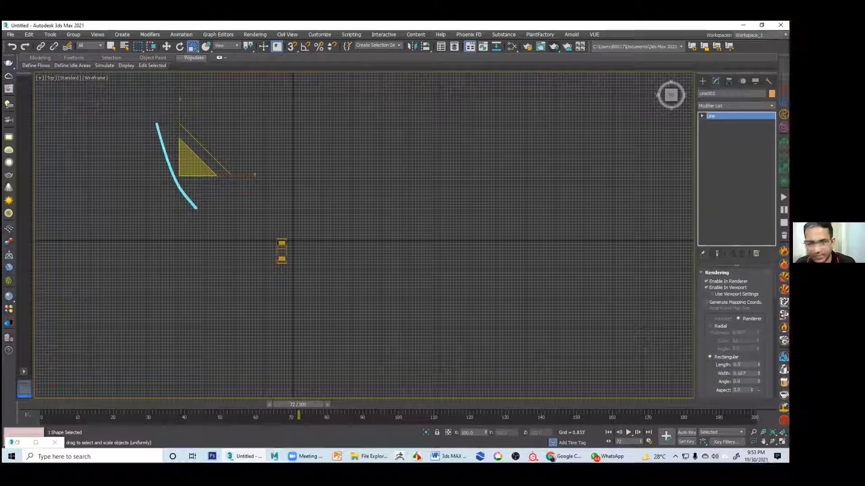
pyautogui.moveTo(758, 373); pyautogui.dragTo(393, 255)
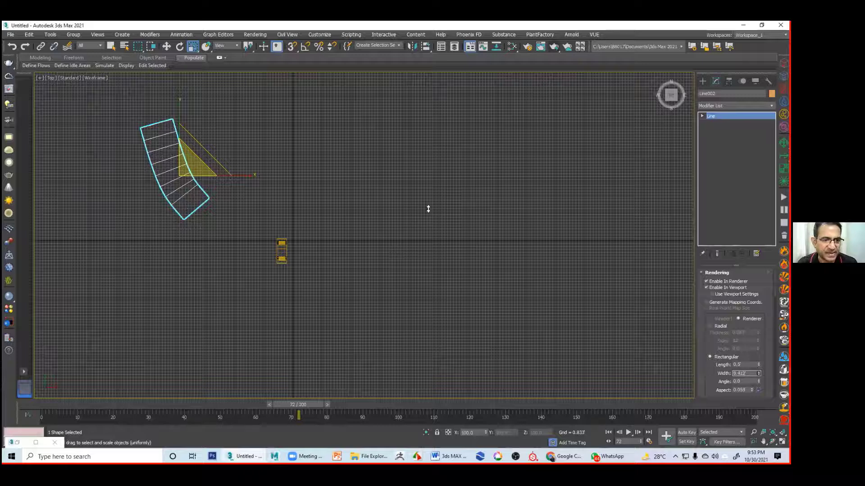
pyautogui.moveTo(428, 209); pyautogui.dragTo(457, 153)
pyautogui.moveTo(498, 55); pyautogui.dragTo(649, 161)
# Delete the short wide curve from the Top view
pyautogui.click(246, 186)
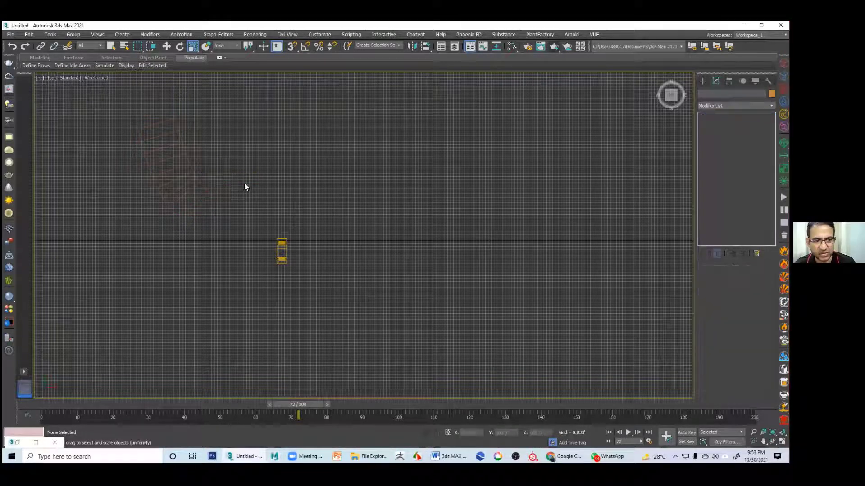
pyautogui.moveTo(169, 241); pyautogui.dragTo(171, 242)
pyautogui.press('Delete')
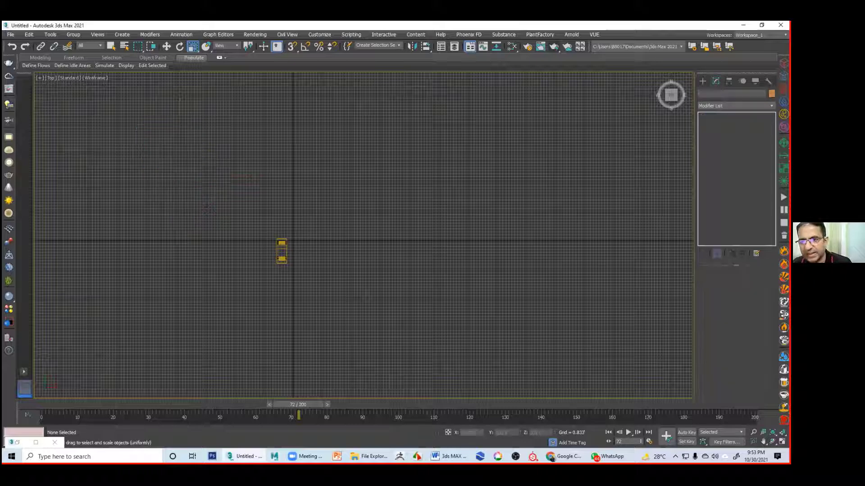
# Draw a long S-shaped road spline with smooth Bezier bends in the Top view, passing the car and extending far to its right
pyautogui.click(718, 136)
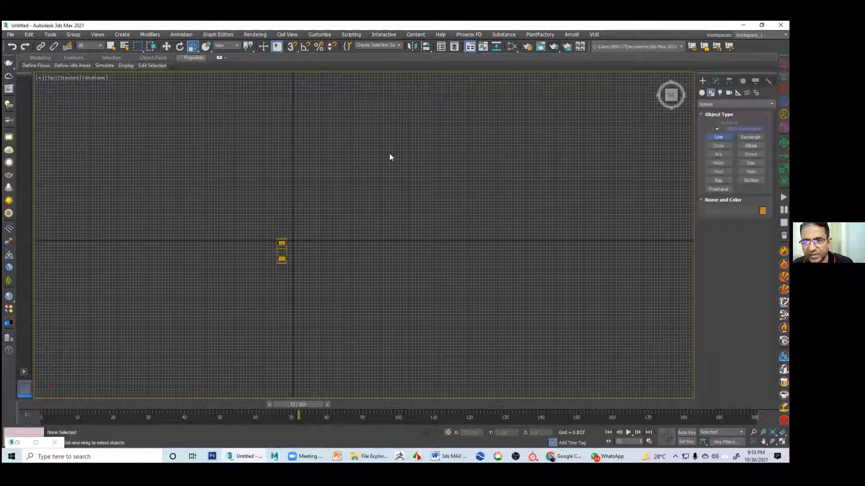
pyautogui.click(182, 144)
pyautogui.moveTo(289, 178); pyautogui.dragTo(318, 199)
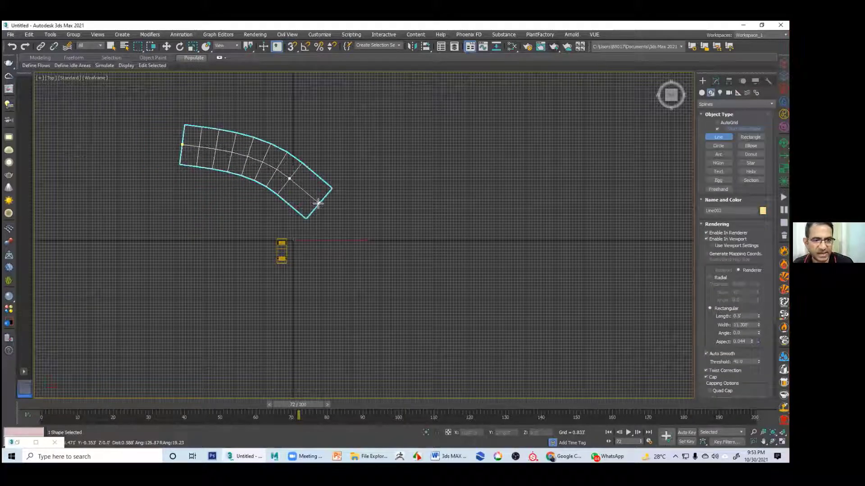
pyautogui.click(351, 269)
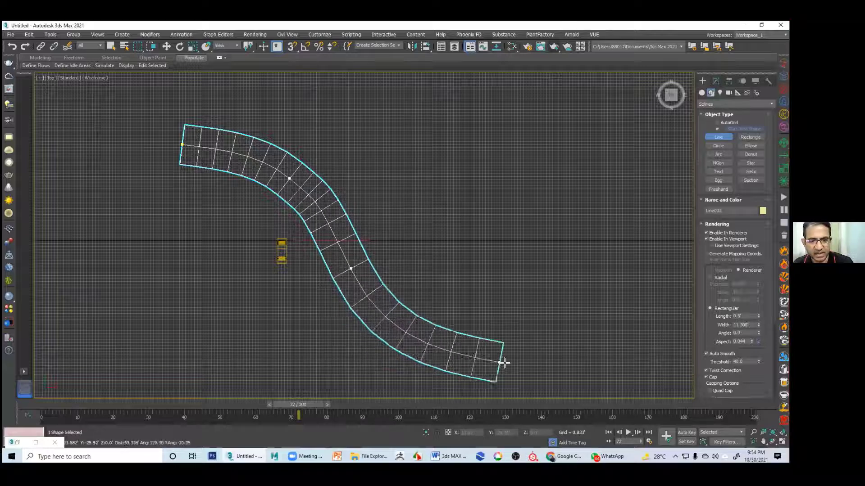
pyautogui.moveTo(509, 363); pyautogui.dragTo(559, 363)
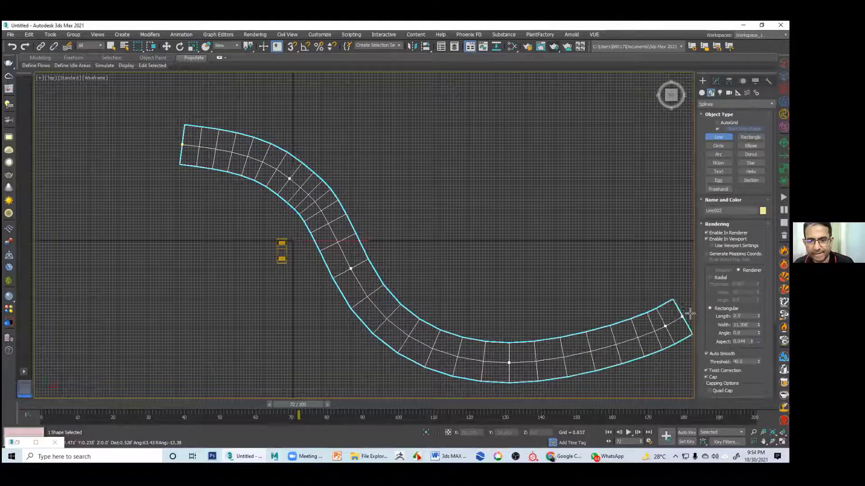
pyautogui.click(729, 293)
pyautogui.rightClick(653, 278)
pyautogui.rightClick(653, 278)
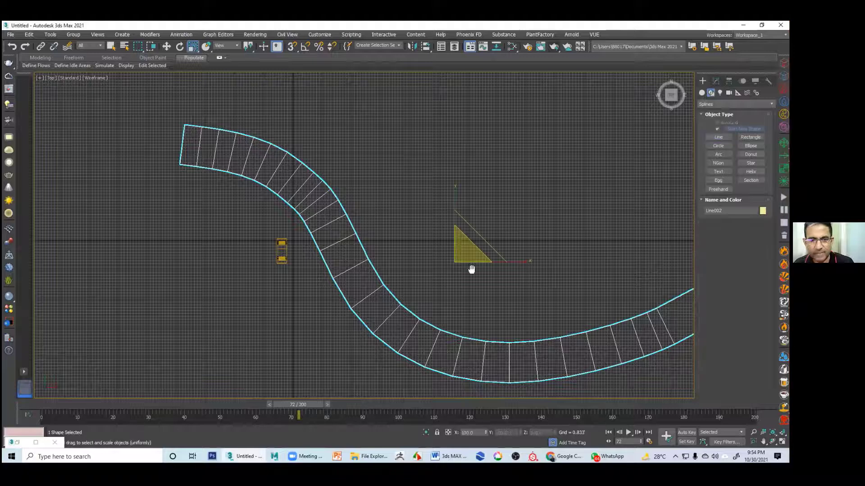
# Change the road spline's object color to light grey in the maximized Perspective view
pyautogui.moveTo(471, 268); pyautogui.dragTo(370, 257, button='middle')
pyautogui.scroll(-5, 451, 269)
pyautogui.hotkey('alt', 'w')
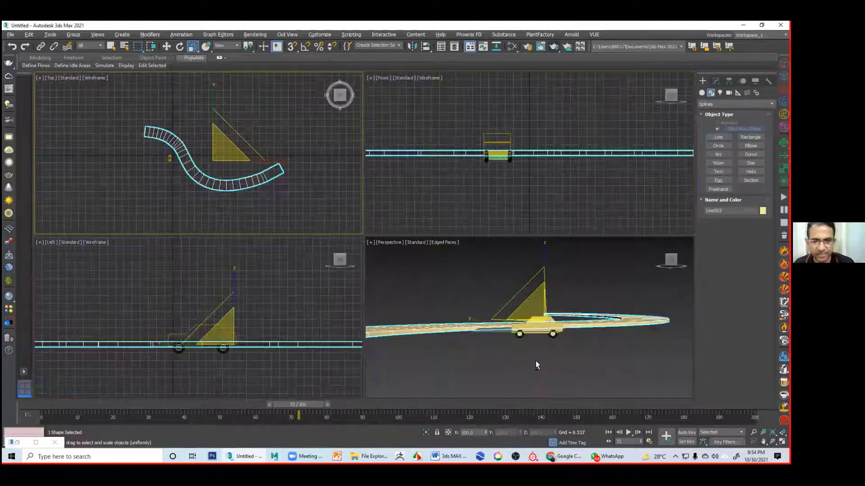
pyautogui.middleClick(536, 361)
pyautogui.hotkey('alt', 'w')
pyautogui.keyDown('alt'); pyautogui.moveTo(498, 322); pyautogui.dragTo(370, 310, button='middle'); pyautogui.keyUp('alt')
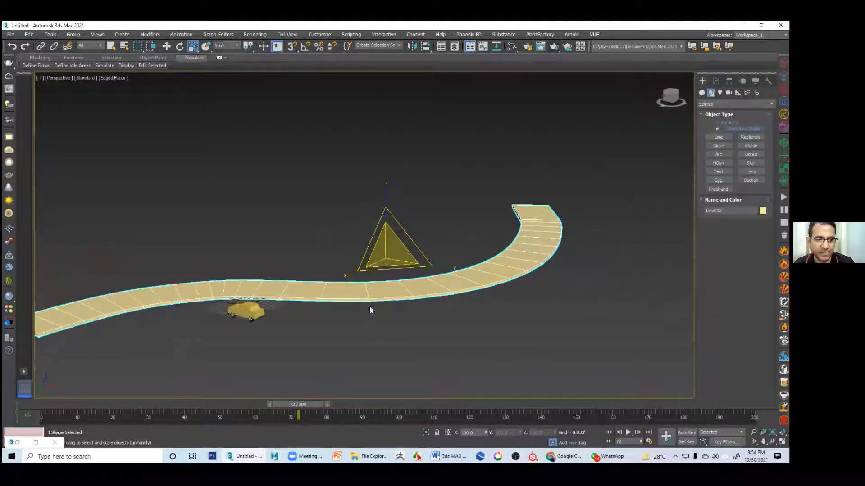
pyautogui.click(763, 210)
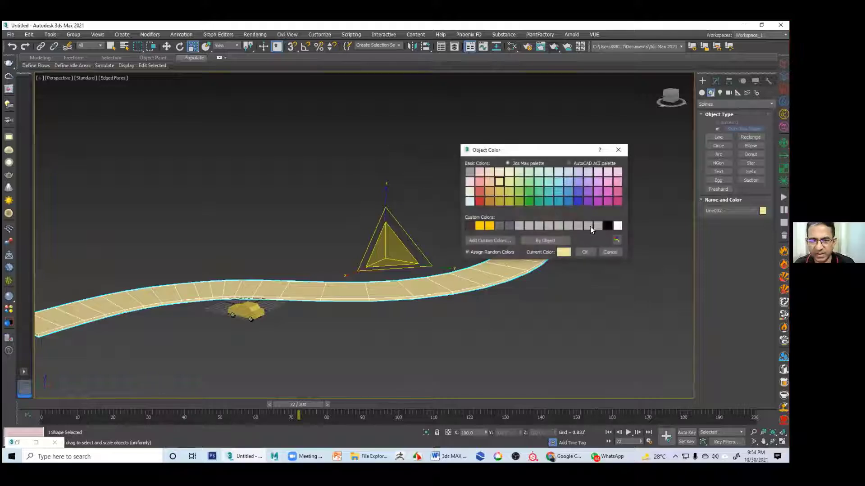
pyautogui.click(585, 252)
# Select the car group and attach it to the grey road spline with a Path Constraint
pyautogui.keyDown('alt'); pyautogui.moveTo(533, 291); pyautogui.dragTo(387, 257, button='middle'); pyautogui.keyUp('alt')
pyautogui.keyDown('alt'); pyautogui.moveTo(290, 210); pyautogui.dragTo(228, 228, button='middle'); pyautogui.keyUp('alt')
pyautogui.click(183, 241)
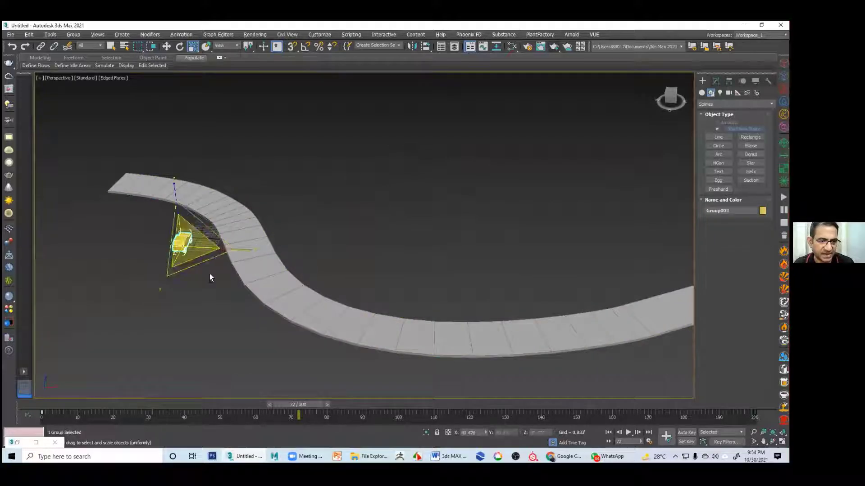
pyautogui.keyDown('alt'); pyautogui.moveTo(210, 274); pyautogui.dragTo(360, 193, button='middle'); pyautogui.keyUp('alt')
pyautogui.click(201, 205)
pyautogui.click(236, 196)
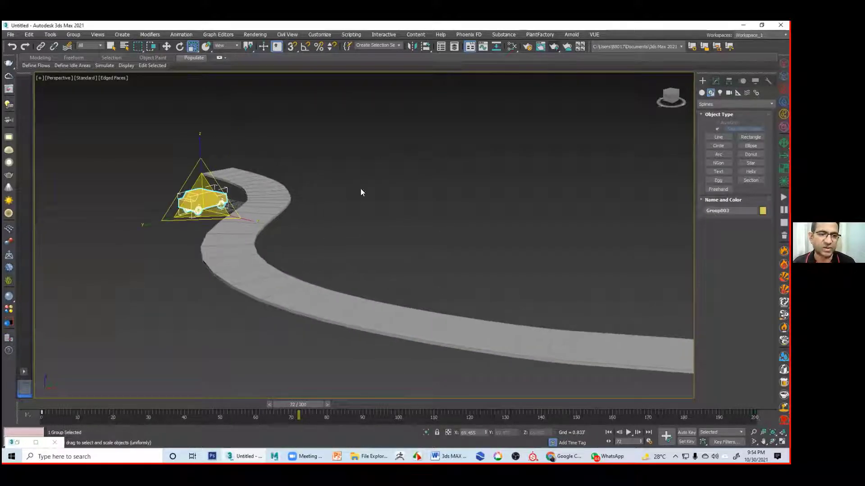
pyautogui.click(181, 34)
pyautogui.moveTo(207, 79)
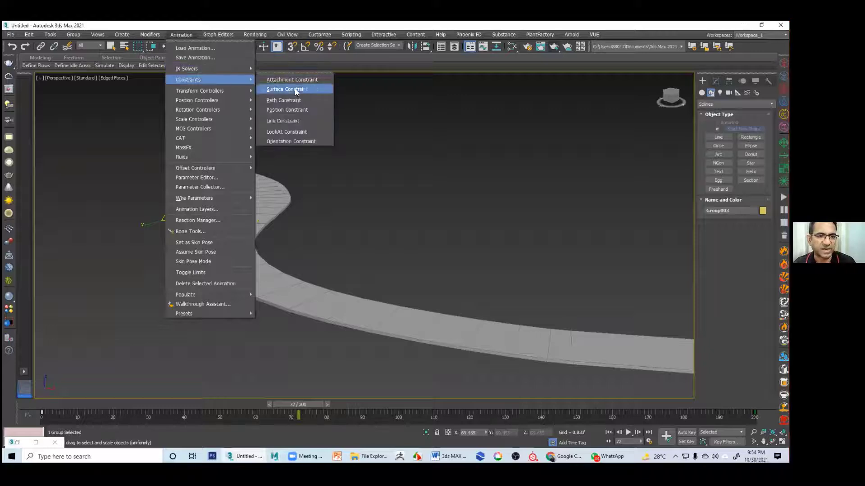
pyautogui.click(294, 100)
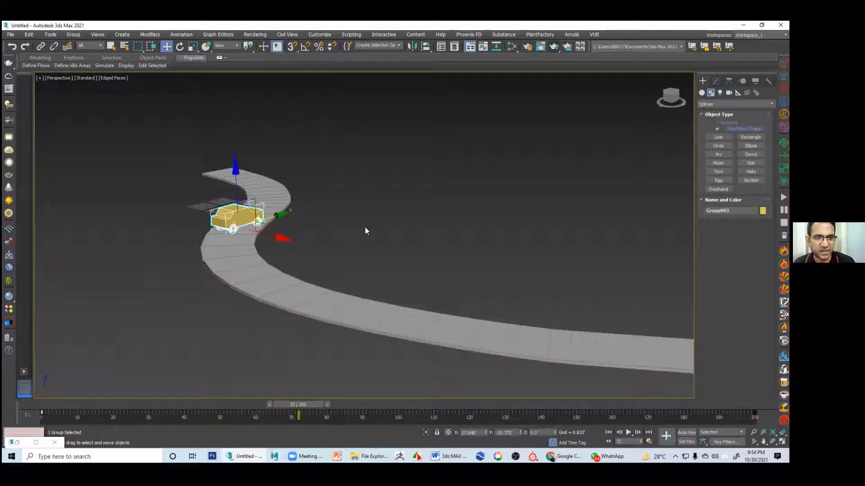
# Preview the car's motion along the road from the first frame, with the whole road in view, and return to the start
pyautogui.click(609, 433)
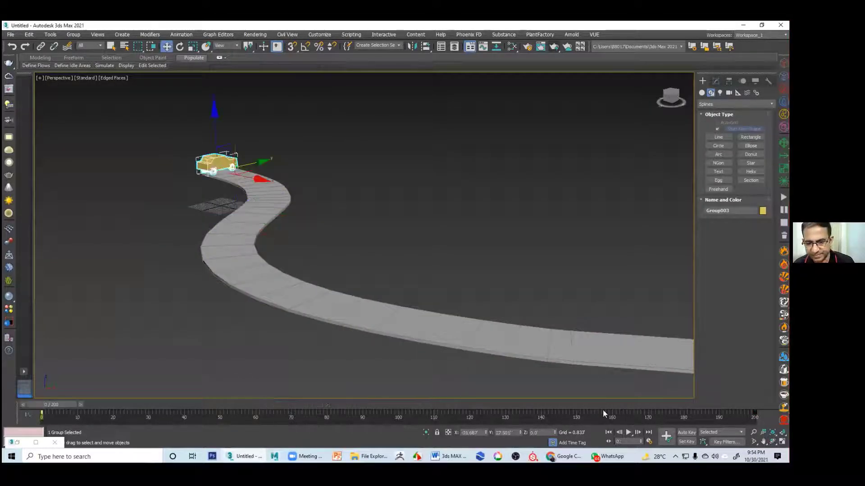
pyautogui.moveTo(536, 264); pyautogui.dragTo(433, 257, button='middle')
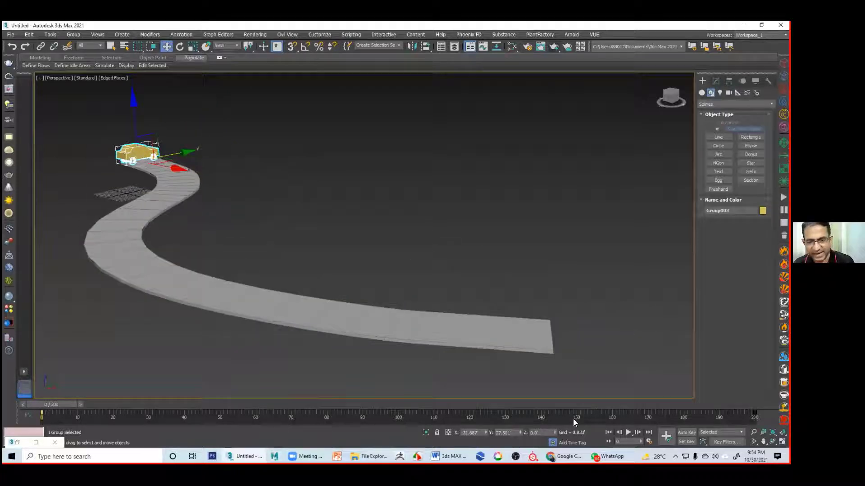
pyautogui.click(628, 432)
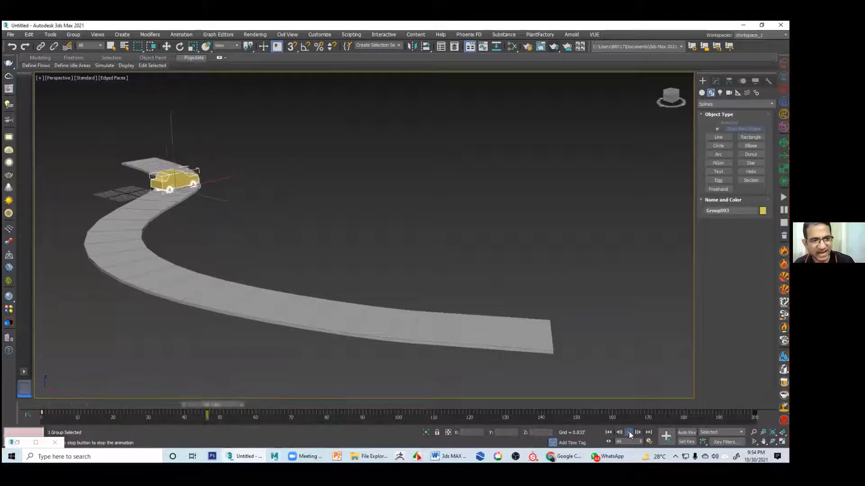
pyautogui.click(630, 433)
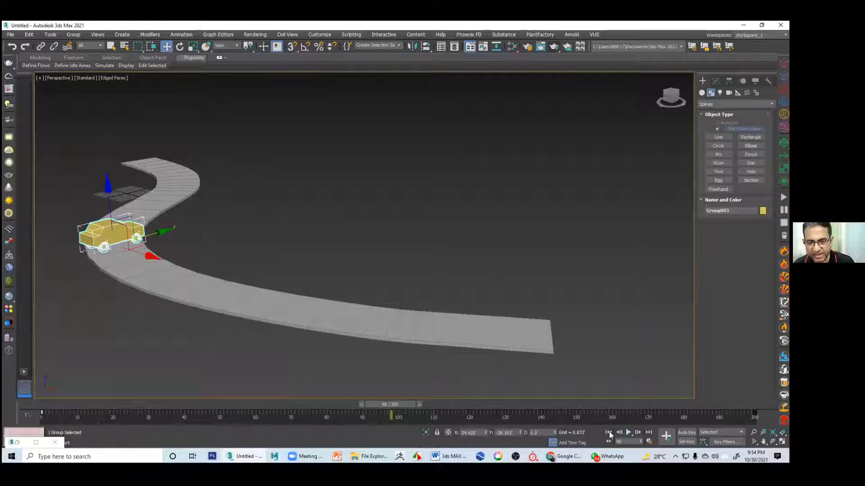
pyautogui.click(609, 433)
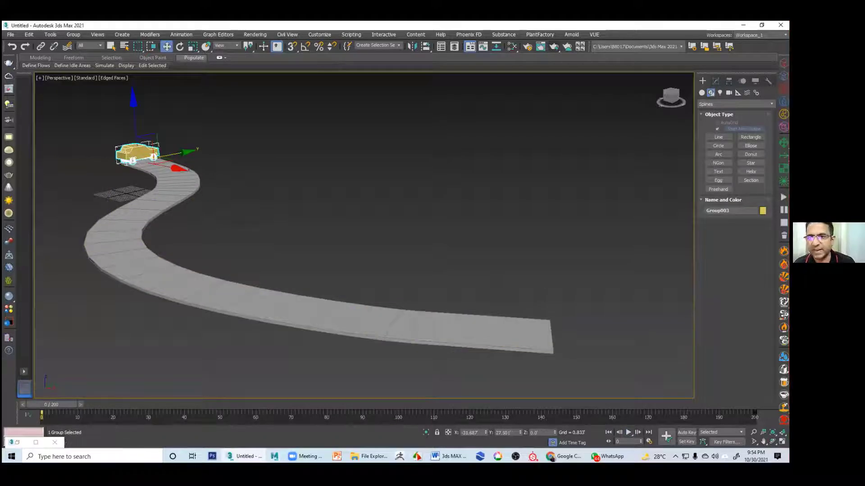
# Enable Follow in the car's path parameters and set the path axis to Y
pyautogui.click(742, 81)
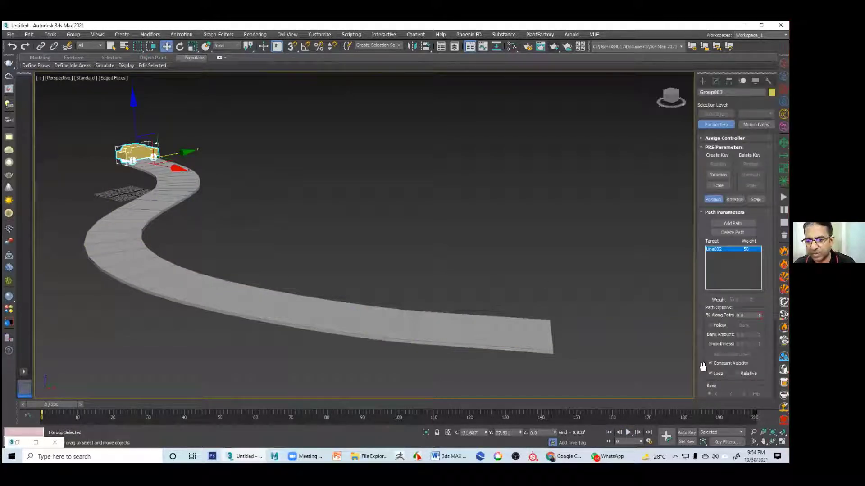
pyautogui.click(711, 325)
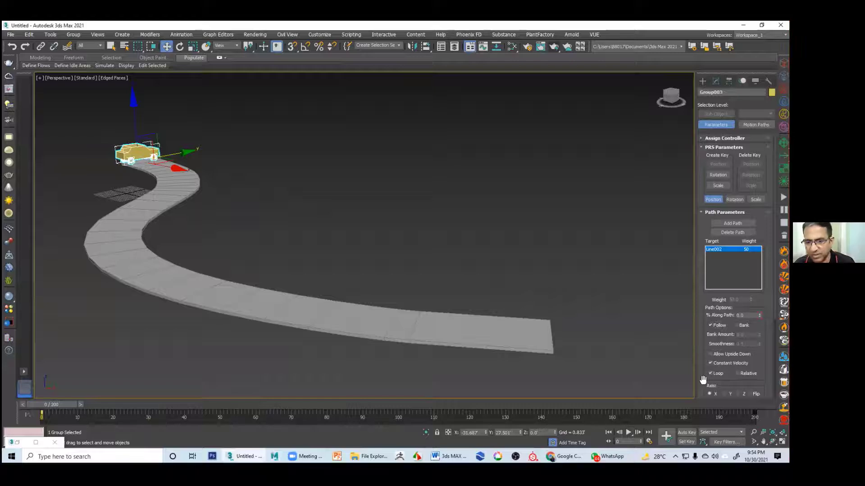
pyautogui.moveTo(704, 381); pyautogui.dragTo(697, 312)
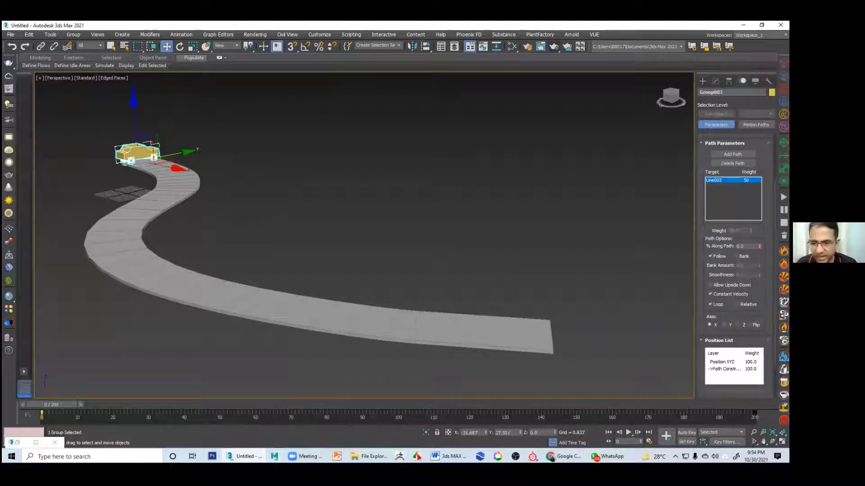
pyautogui.click(724, 325)
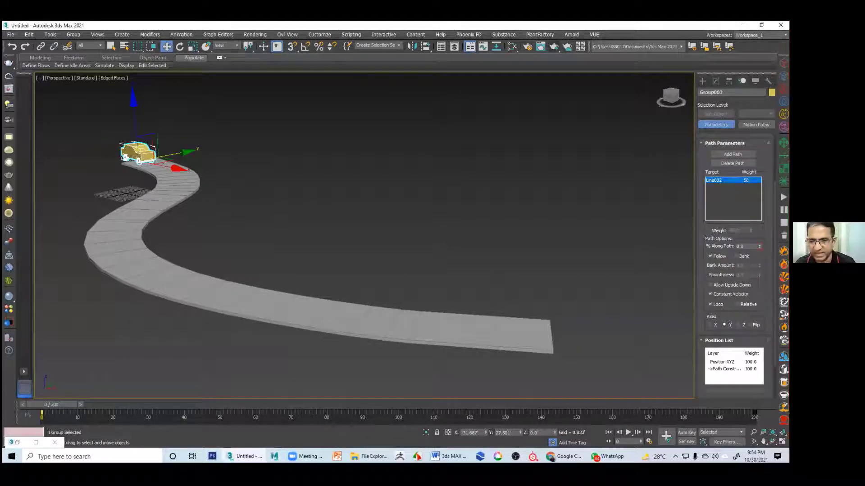
# Preview the animation from different angles to check that the car turns with the road
pyautogui.keyDown('alt'); pyautogui.moveTo(407, 237); pyautogui.dragTo(380, 262, button='middle'); pyautogui.keyUp('alt')
pyautogui.scroll(-3, 333, 213)
pyautogui.scroll(3, 345, 249)
pyautogui.click(629, 433)
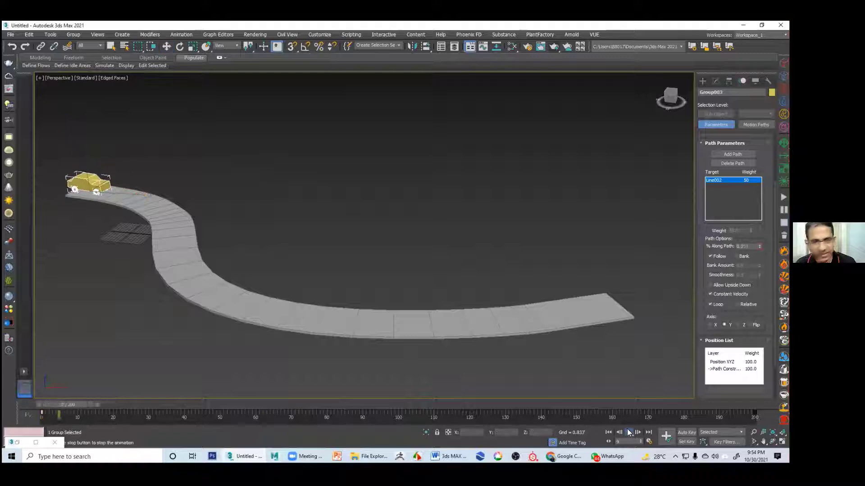
pyautogui.click(629, 432)
pyautogui.click(350, 214)
pyautogui.keyDown('alt'); pyautogui.moveTo(350, 214); pyautogui.dragTo(433, 226, button='middle'); pyautogui.keyUp('alt')
pyautogui.click(627, 433)
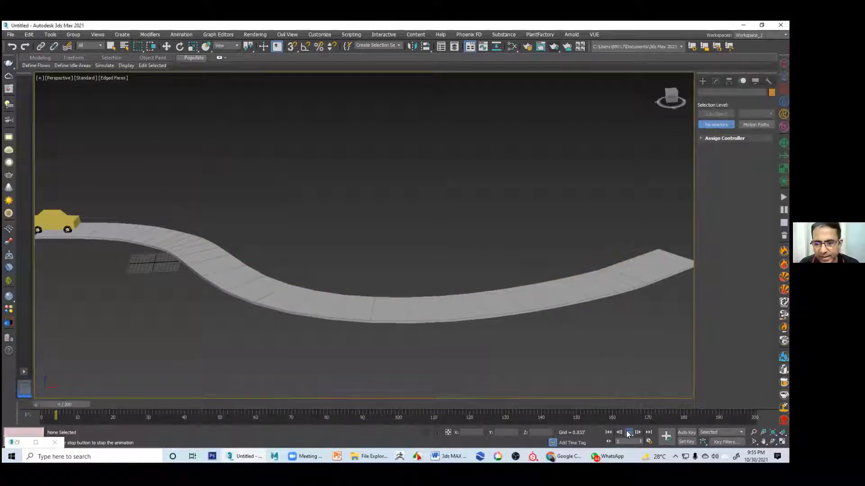
pyautogui.click(627, 433)
# Lower the car group's pivot slightly along Z with Affect Pivot Only so the wheels sit on the road surface
pyautogui.press('w')
pyautogui.click(406, 311)
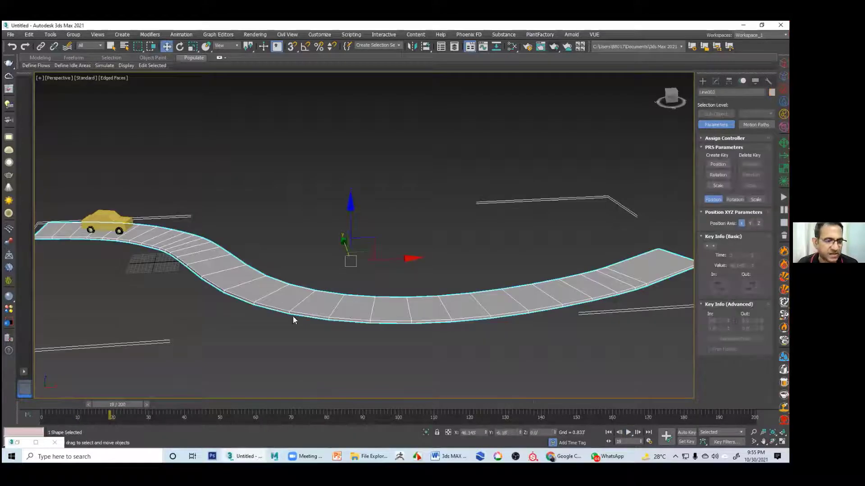
pyautogui.keyDown('alt'); pyautogui.moveTo(351, 316); pyautogui.dragTo(348, 292, button='middle'); pyautogui.keyUp('alt')
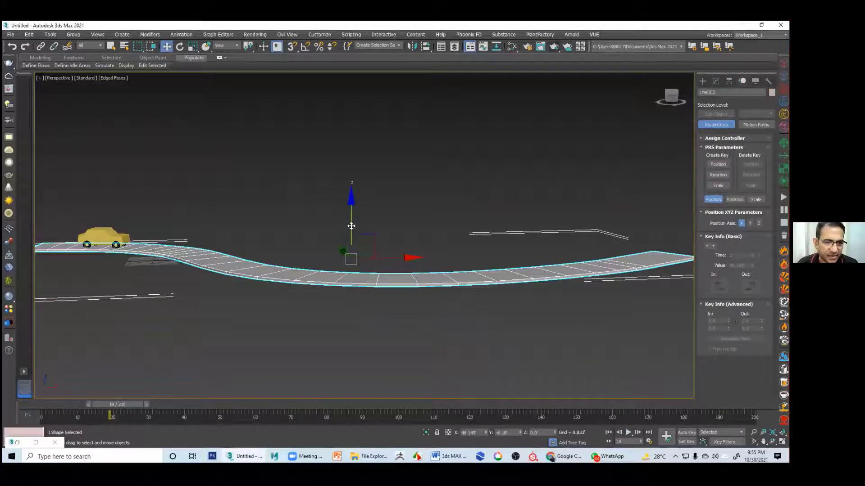
pyautogui.moveTo(218, 290); pyautogui.dragTo(310, 314, button='middle')
pyautogui.scroll(5, 311, 314)
pyautogui.moveTo(238, 258); pyautogui.dragTo(263, 313, button='middle')
pyautogui.scroll(4, 263, 312)
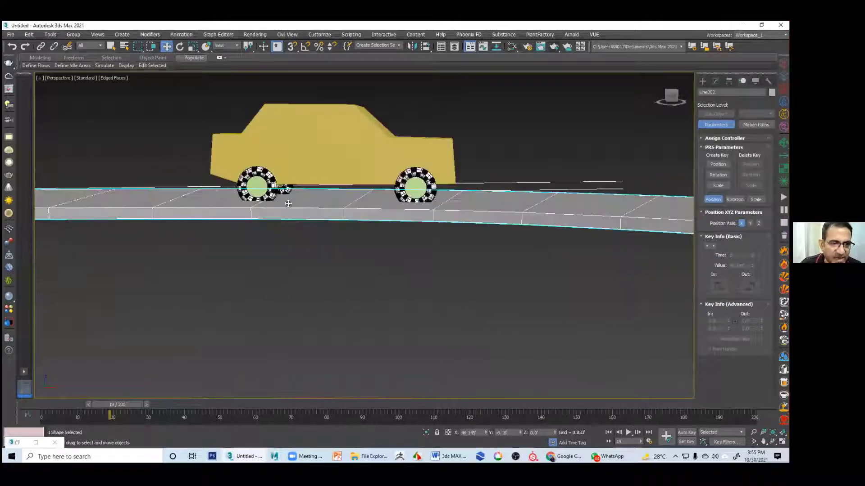
pyautogui.click(299, 163)
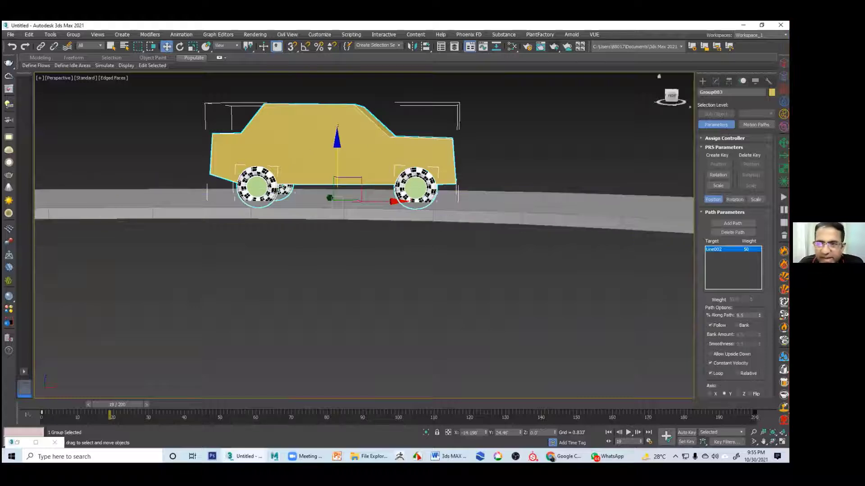
pyautogui.click(729, 81)
pyautogui.click(734, 138)
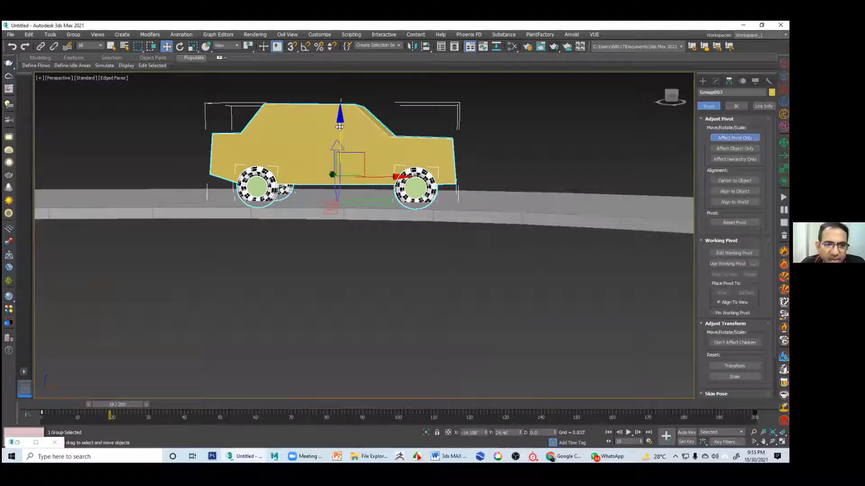
pyautogui.moveTo(340, 124); pyautogui.dragTo(342, 132)
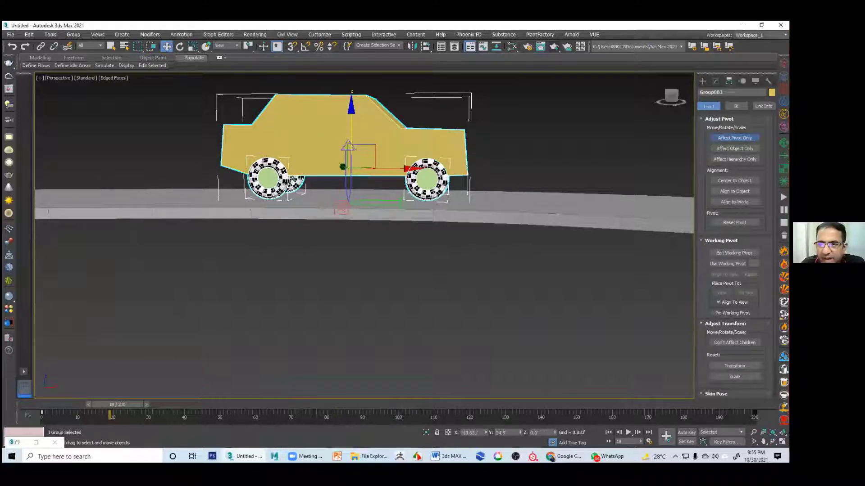
# Play the animation from frame 0 and examine the car's wheels and heading along the entire road
pyautogui.click(608, 433)
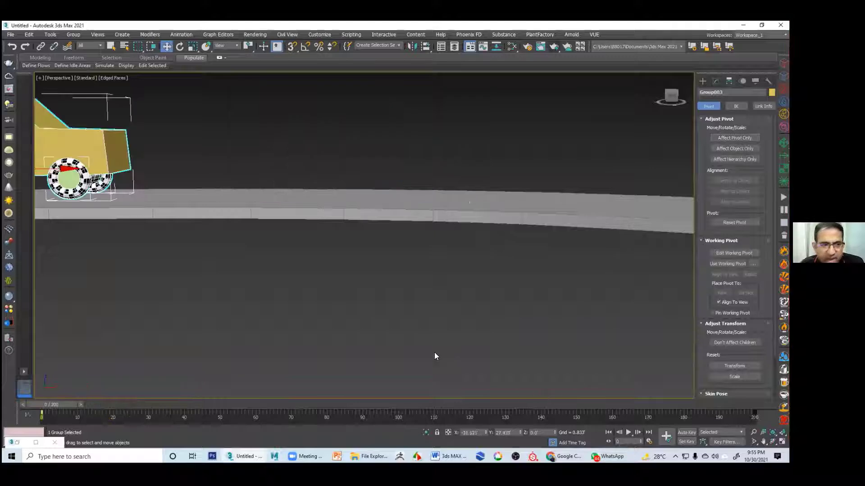
pyautogui.click(435, 353)
pyautogui.moveTo(464, 315); pyautogui.dragTo(554, 377, button='middle')
pyautogui.scroll(-3, 477, 346)
pyautogui.click(628, 432)
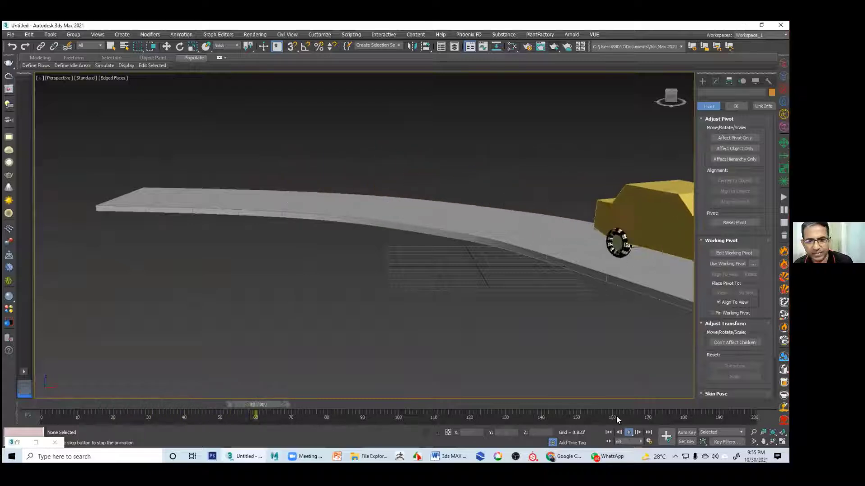
pyautogui.scroll(3, 356, 272)
pyautogui.scroll(3, 461, 291)
pyautogui.moveTo(461, 291); pyautogui.dragTo(338, 281, button='middle')
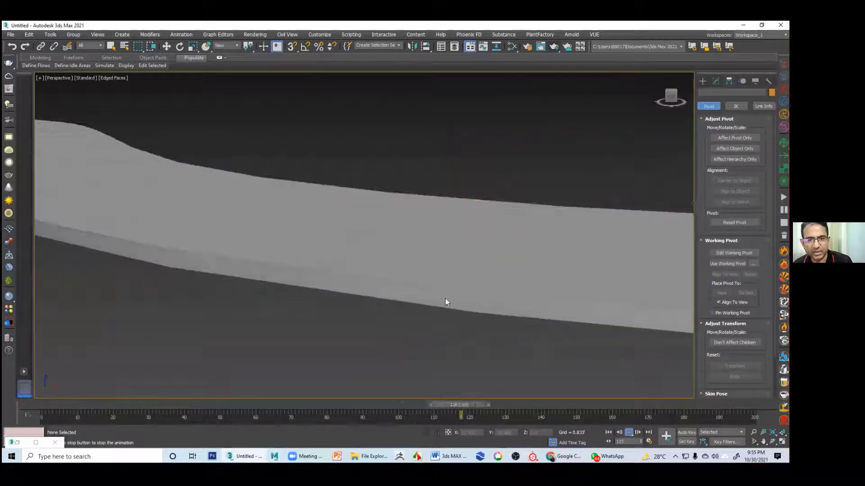
pyautogui.scroll(-8, 337, 299)
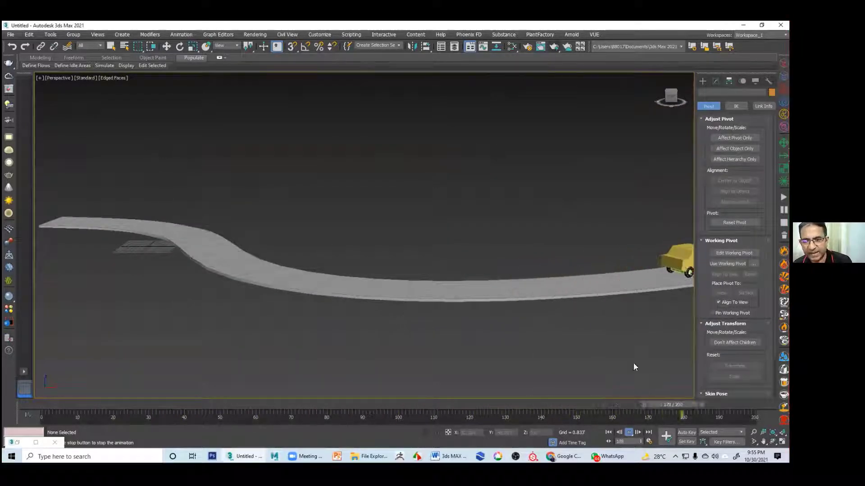
pyautogui.scroll(-3, 634, 363)
pyautogui.moveTo(633, 363); pyautogui.dragTo(478, 335, button='middle')
pyautogui.click(626, 433)
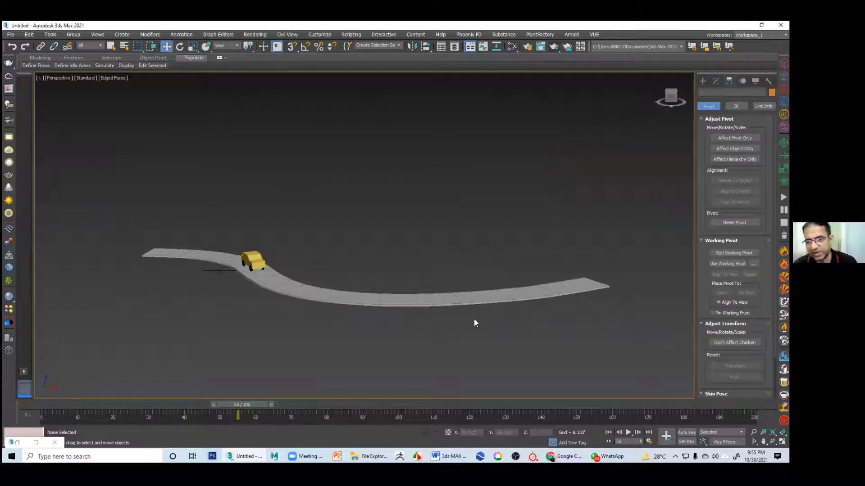
# Draw a circle with a radius of about 131' around the road, with its viewport rendering disabled
pyautogui.click(703, 81)
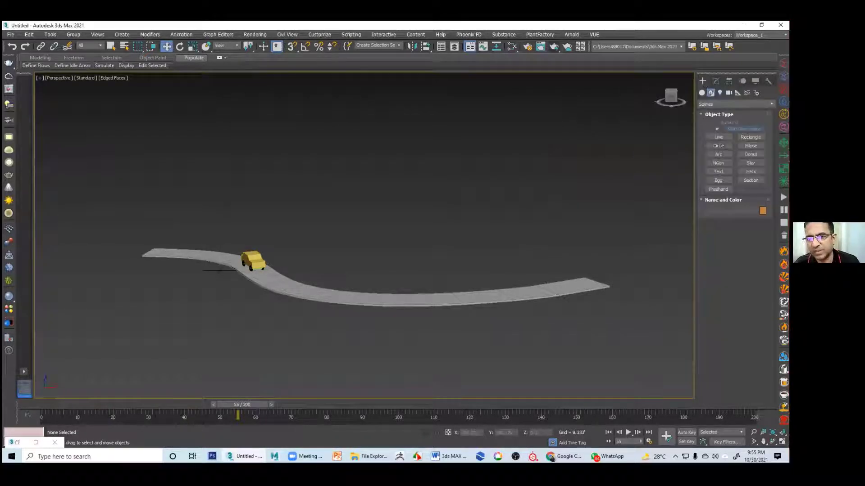
pyautogui.click(718, 146)
pyautogui.moveTo(348, 295); pyautogui.dragTo(352, 221)
pyautogui.scroll(-5, 342, 288)
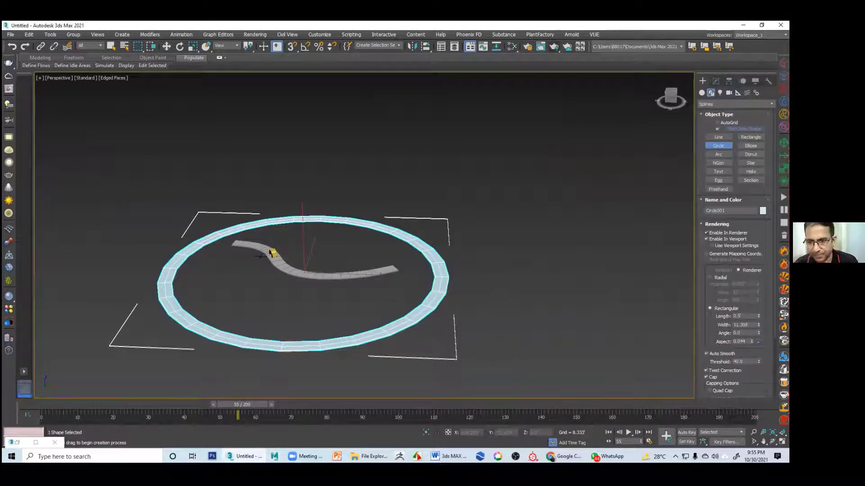
pyautogui.click(706, 239)
pyautogui.rightClick(527, 201)
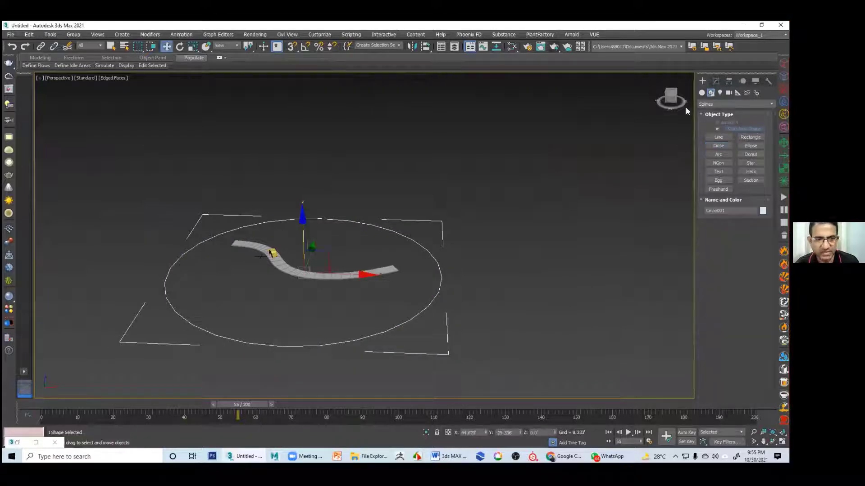
# Enlarge the circle's radius to about 486' so it extends far beyond the road
pyautogui.click(716, 81)
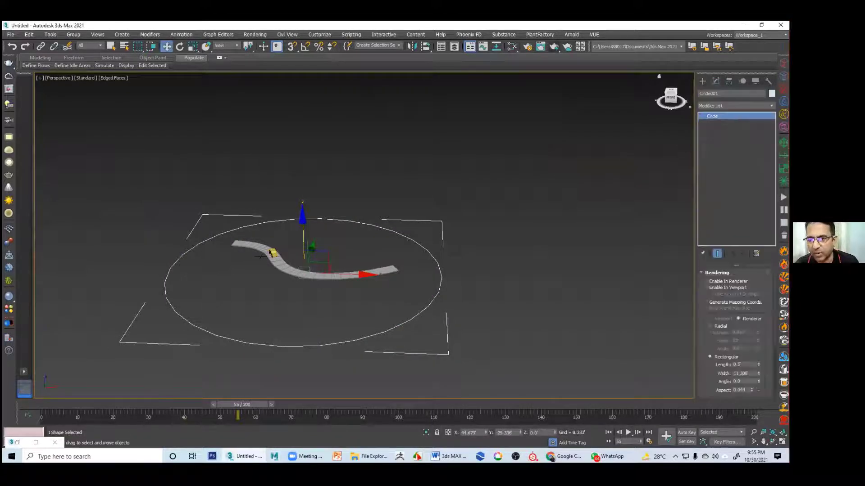
pyautogui.scroll(-3, 734, 324)
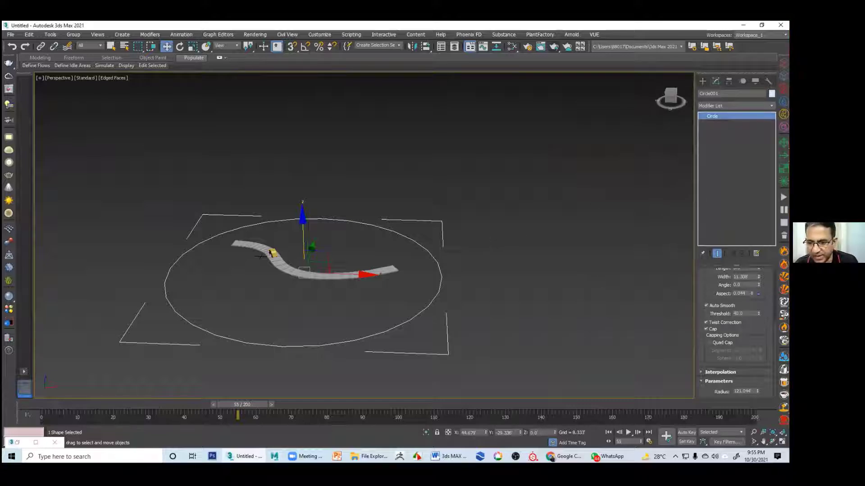
pyautogui.moveTo(758, 391); pyautogui.dragTo(758, 343)
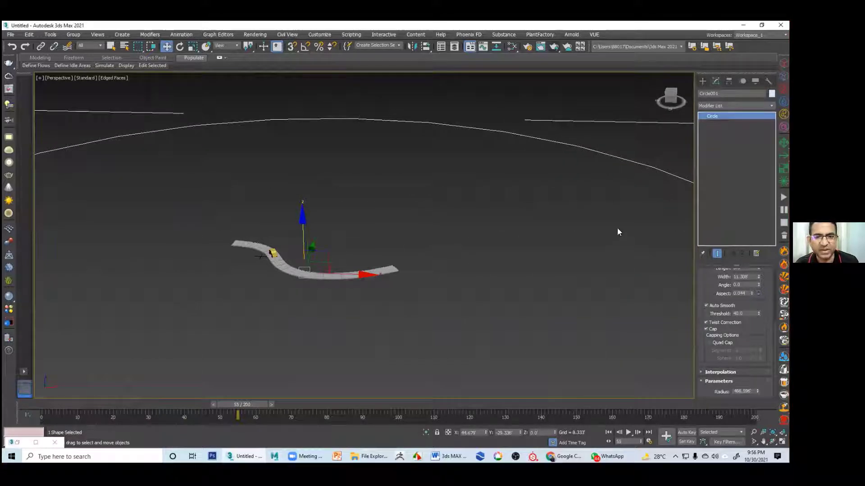
# Convert the circle to an Editable Poly ground surface and set its object color to green
pyautogui.rightClick(608, 156)
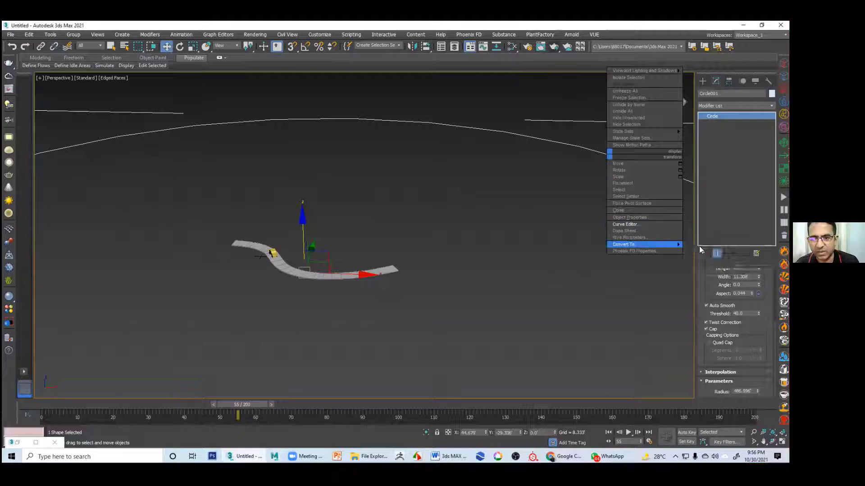
pyautogui.click(712, 258)
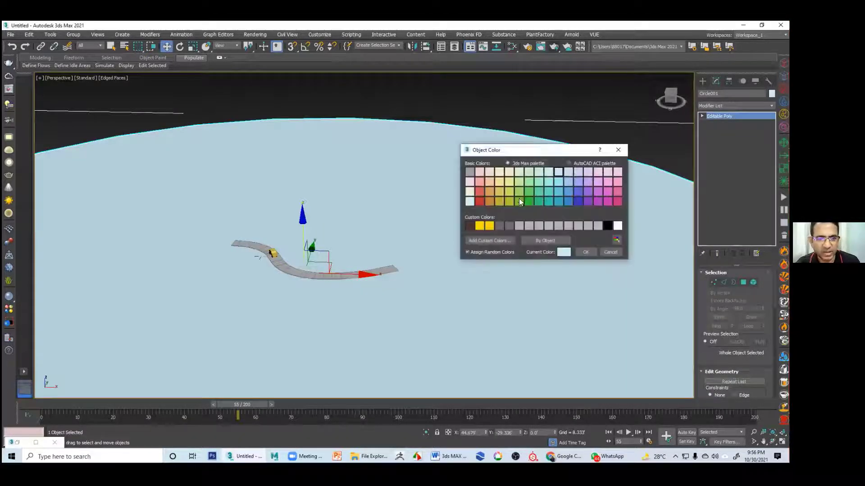
pyautogui.click(528, 191)
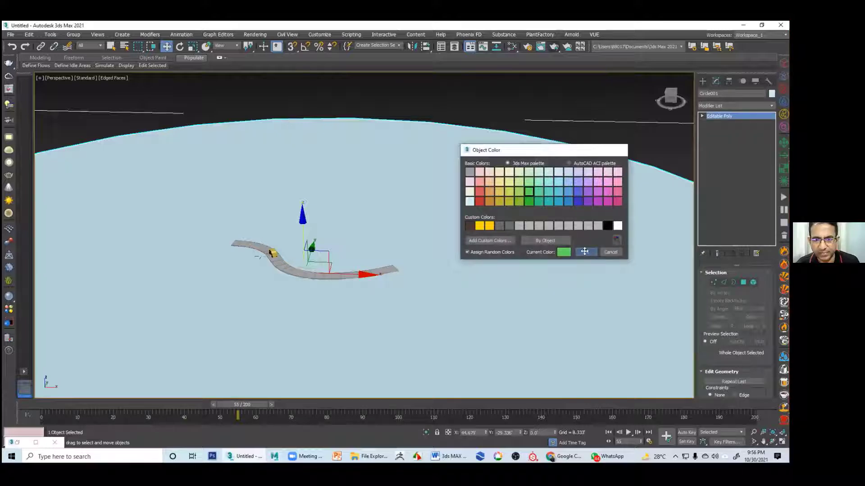
pyautogui.click(585, 252)
pyautogui.click(602, 132)
# Play the car animation from frame 0 in a low side view over the green ground
pyautogui.keyDown('alt'); pyautogui.moveTo(419, 172); pyautogui.dragTo(348, 275, button='middle'); pyautogui.keyUp('alt')
pyautogui.scroll(4, 342, 266)
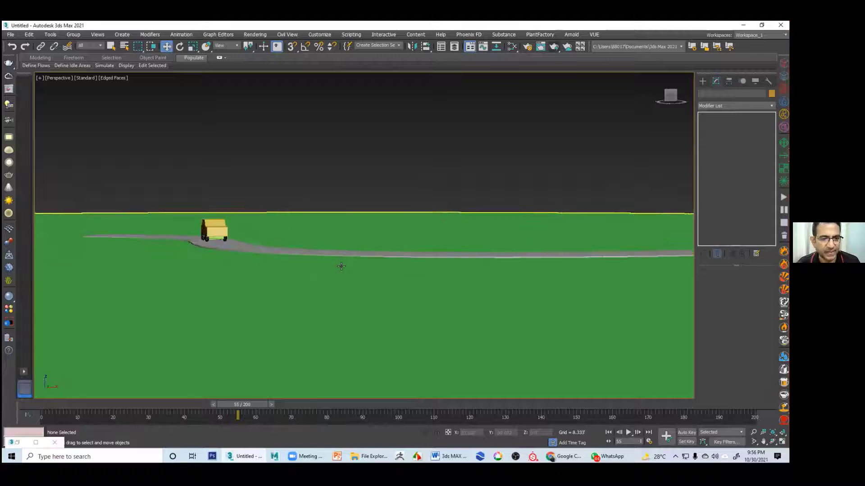
pyautogui.moveTo(315, 234); pyautogui.dragTo(388, 279, button='middle')
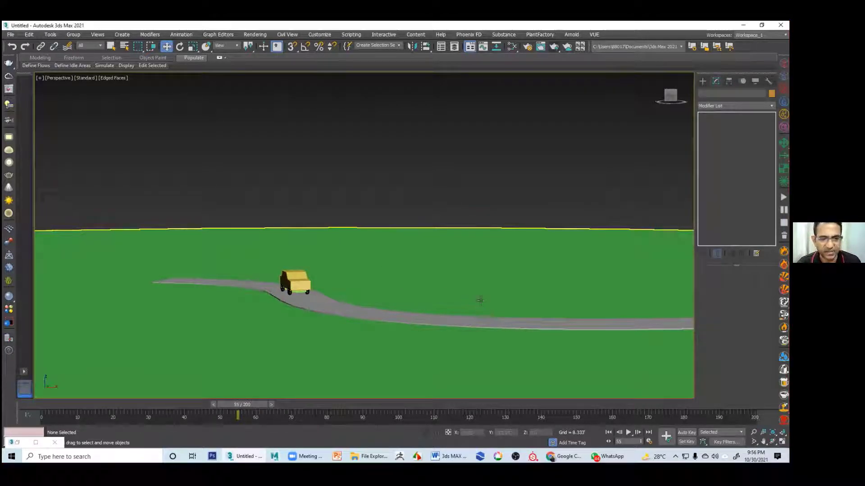
pyautogui.moveTo(479, 300); pyautogui.dragTo(446, 290, button='middle')
pyautogui.click(608, 433)
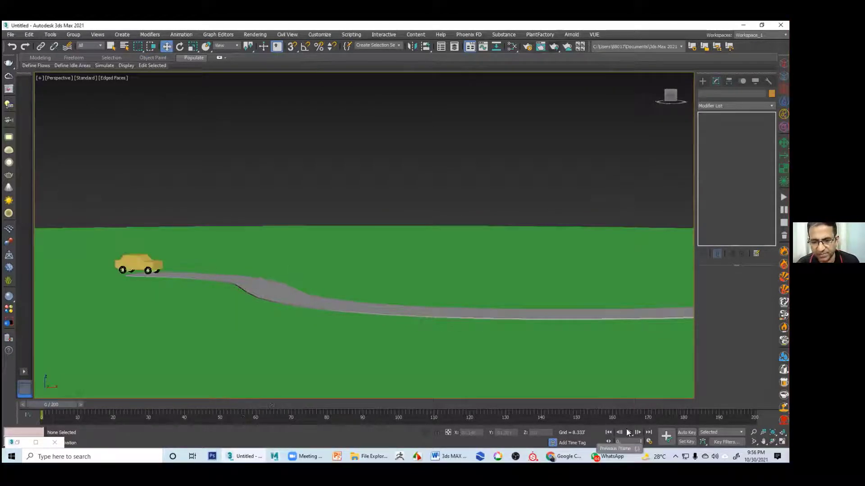
pyautogui.click(628, 432)
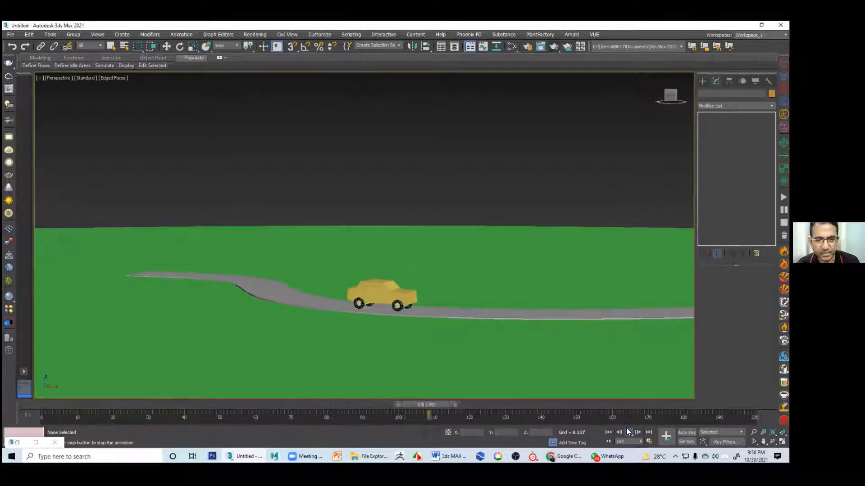
# Stop the animation playback and save the scene as "car on road" in the Serve Human folder
pyautogui.click(627, 432)
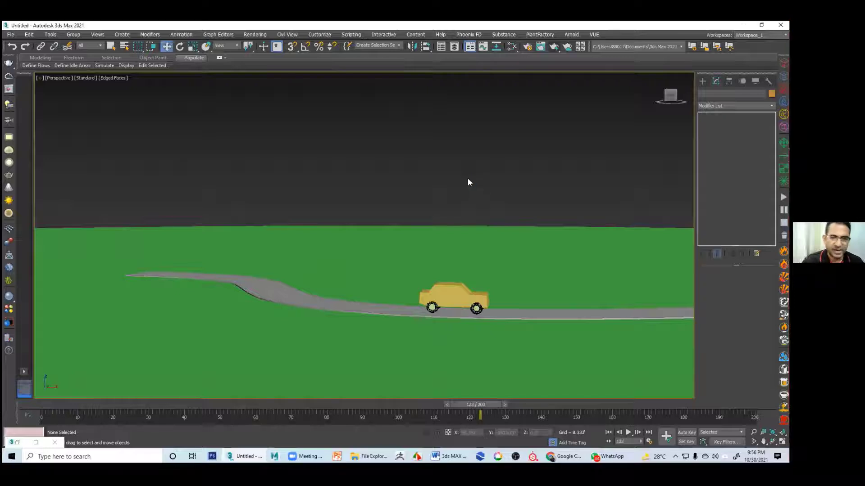
pyautogui.hotkey('ctrl', 's')
pyautogui.click(324, 78)
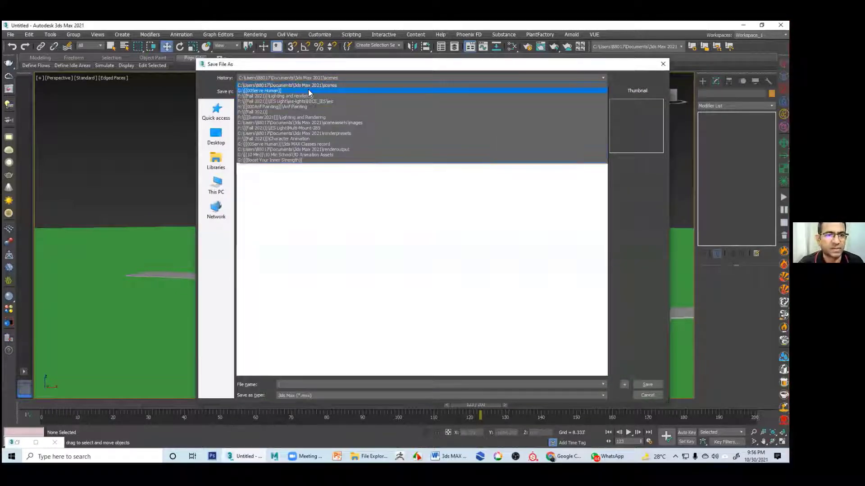
pyautogui.click(309, 90)
pyautogui.click(299, 385)
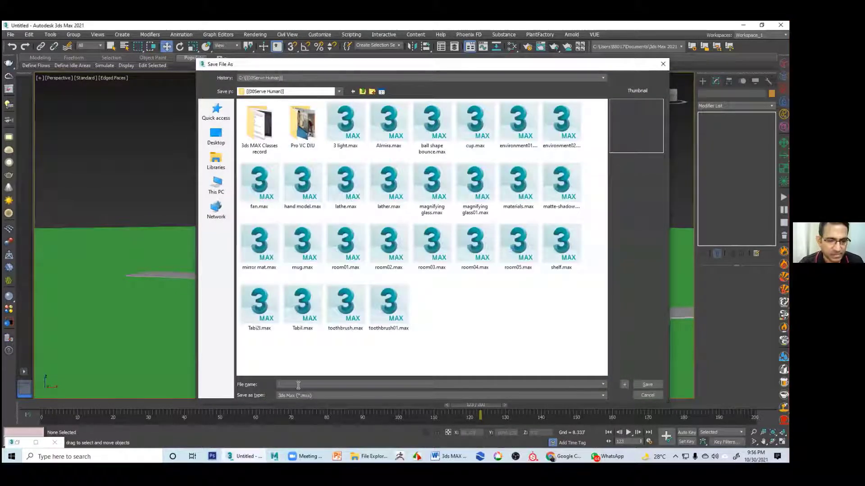
pyautogui.write('car')
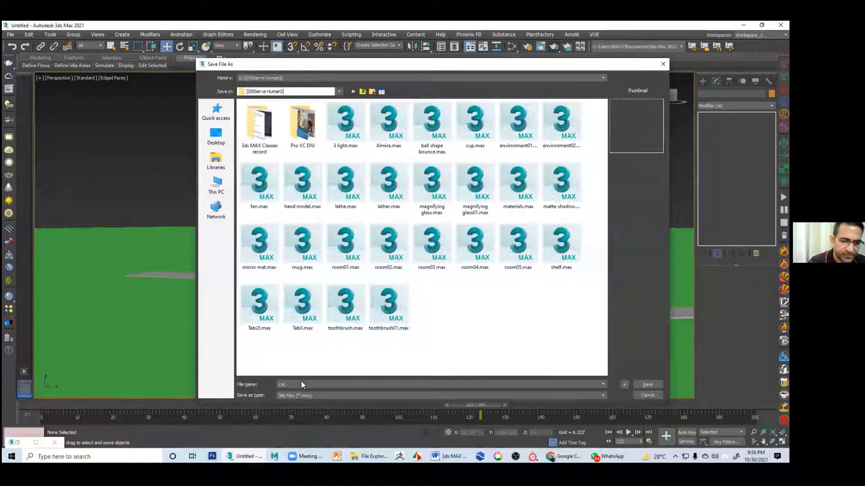
pyautogui.write(' on')
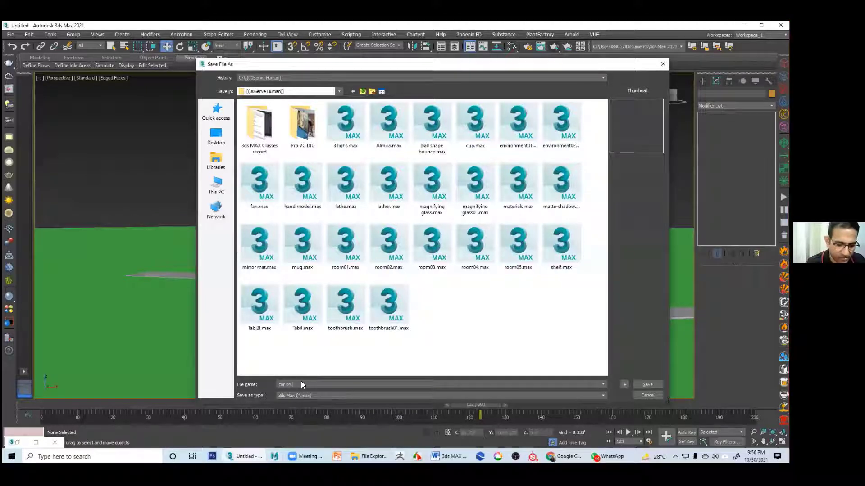
pyautogui.write(' flad')
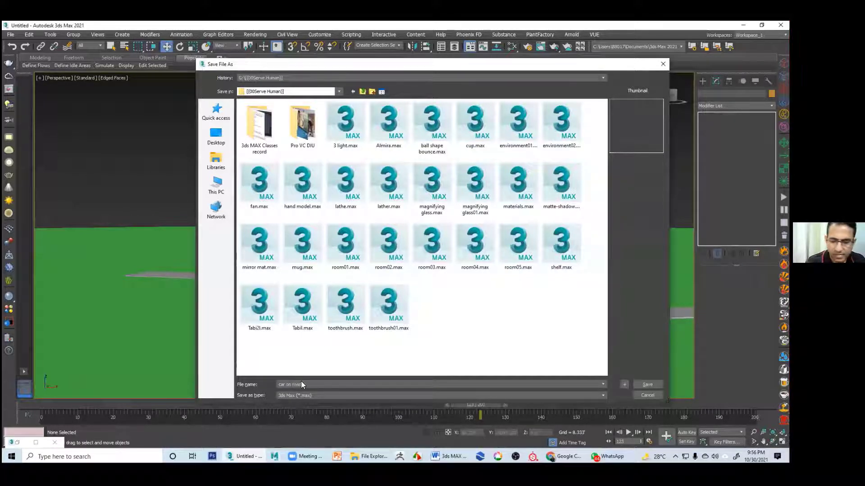
pyautogui.press('Return')
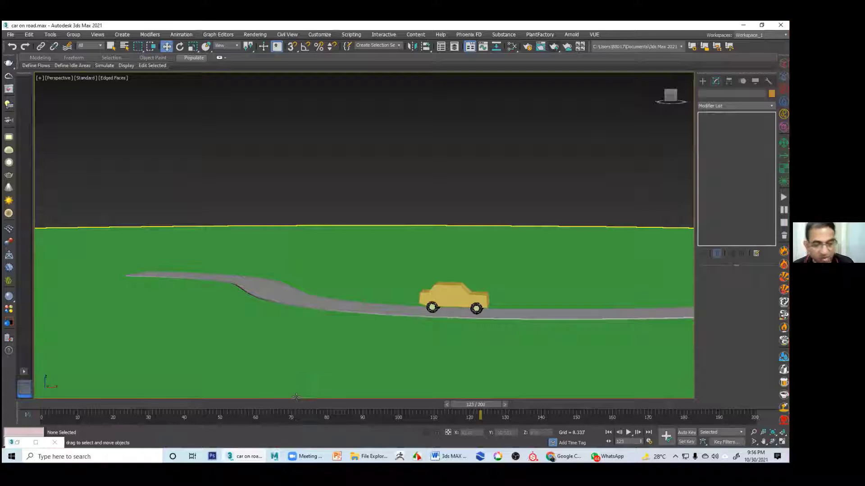
# Rewind the animation to frame 0 in the four-viewport layout, with the Standard Target Spot light ready for placement
pyautogui.keyDown('alt'); pyautogui.moveTo(331, 319); pyautogui.dragTo(358, 318, button='middle'); pyautogui.keyUp('alt')
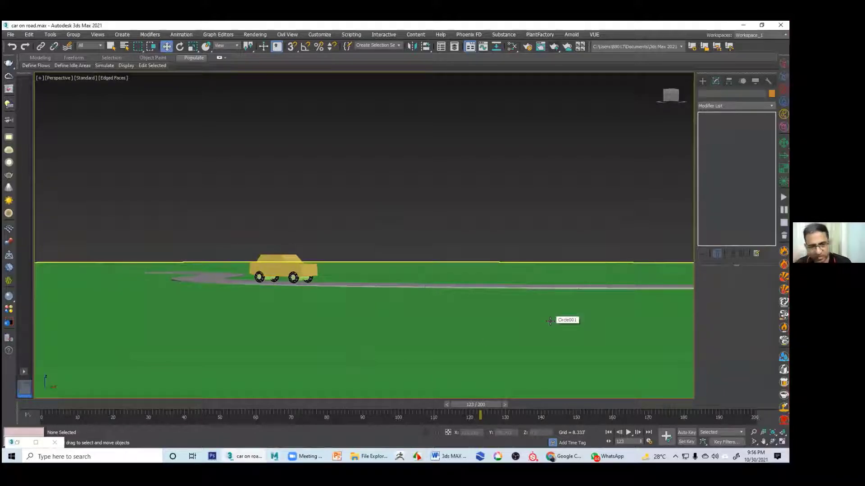
pyautogui.moveTo(504, 269); pyautogui.dragTo(539, 218, button='middle')
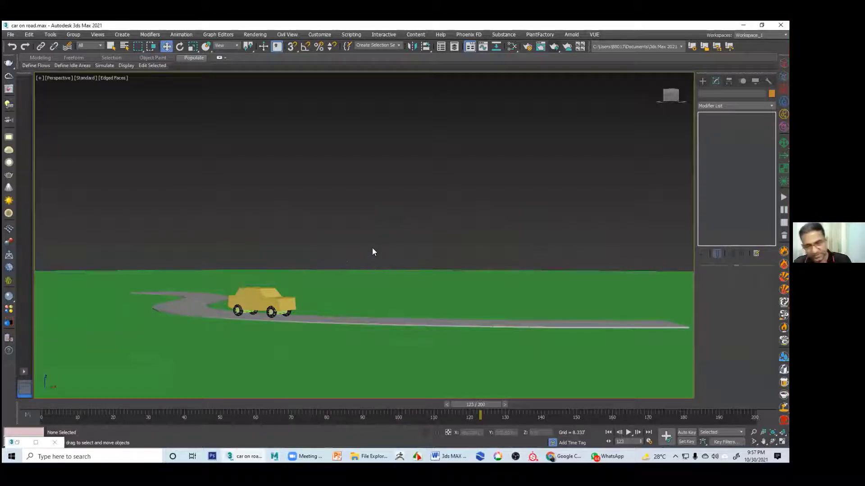
pyautogui.click(702, 82)
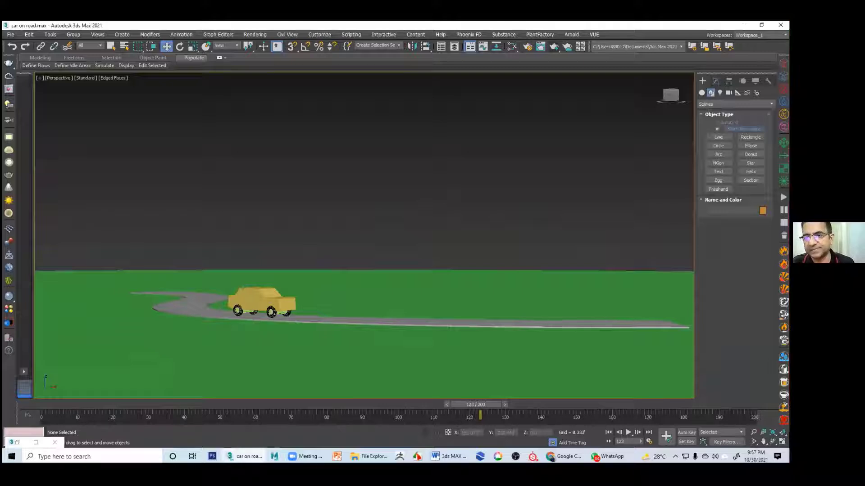
pyautogui.click(720, 93)
pyautogui.click(735, 104)
pyautogui.click(720, 119)
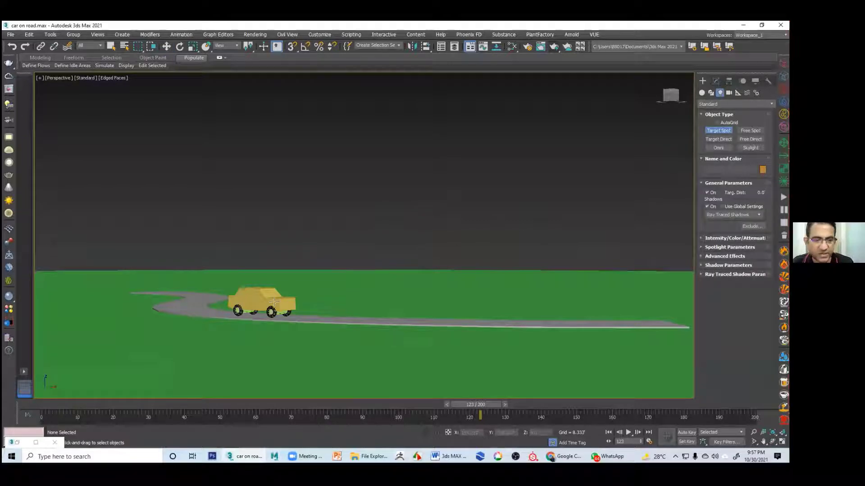
pyautogui.hotkey('alt', 'w')
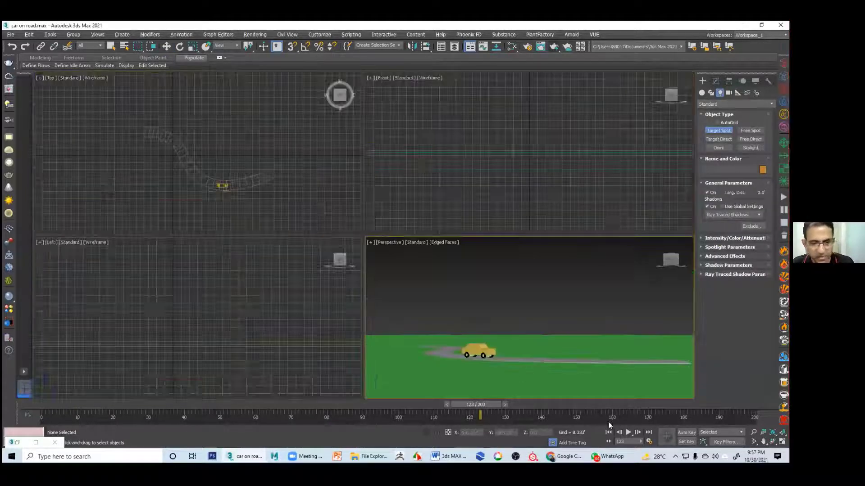
pyautogui.click(609, 432)
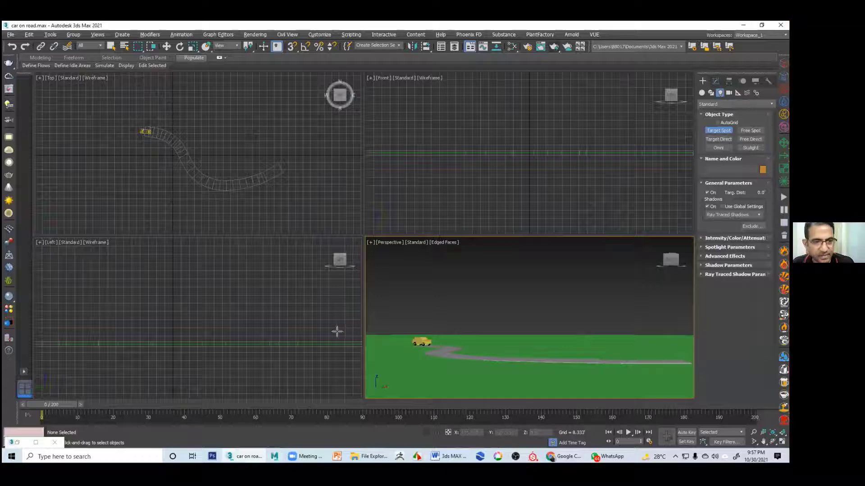
pyautogui.moveTo(489, 157); pyautogui.dragTo(586, 194, button='middle')
pyautogui.moveTo(202, 340); pyautogui.dragTo(246, 345, button='middle')
pyautogui.moveTo(537, 162); pyautogui.dragTo(557, 185, button='middle')
pyautogui.scroll(-2, 558, 185)
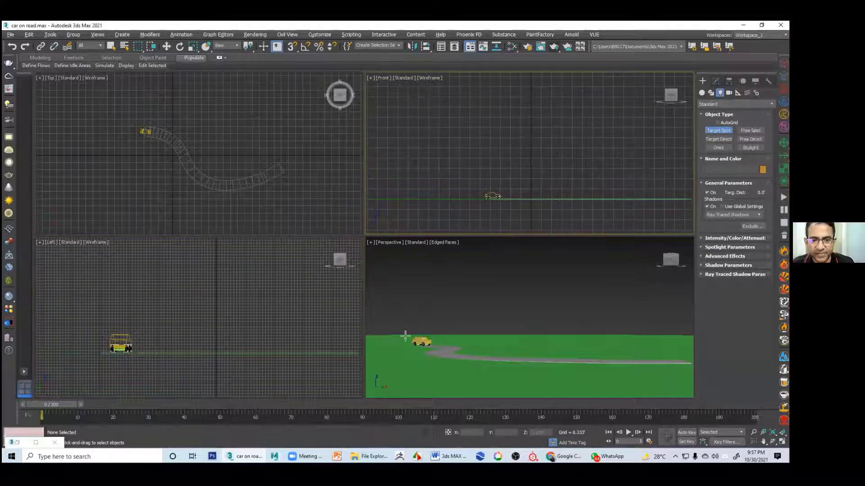
pyautogui.scroll(-3, 501, 126)
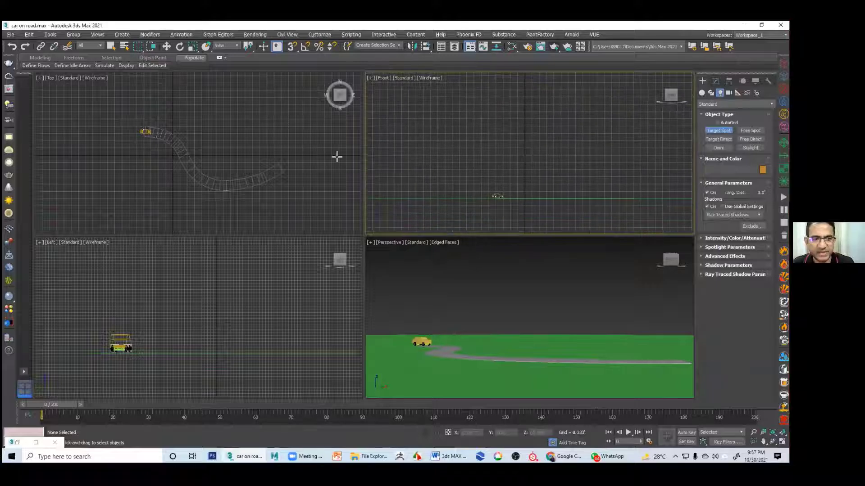
# Try lighting the car with a Target Spot aimed down from above, and delete the light
pyautogui.moveTo(154, 262); pyautogui.dragTo(128, 343)
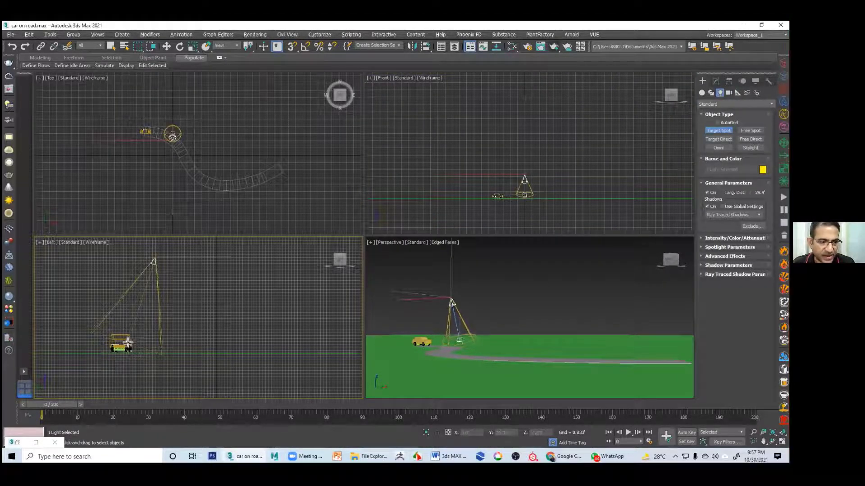
pyautogui.press('w')
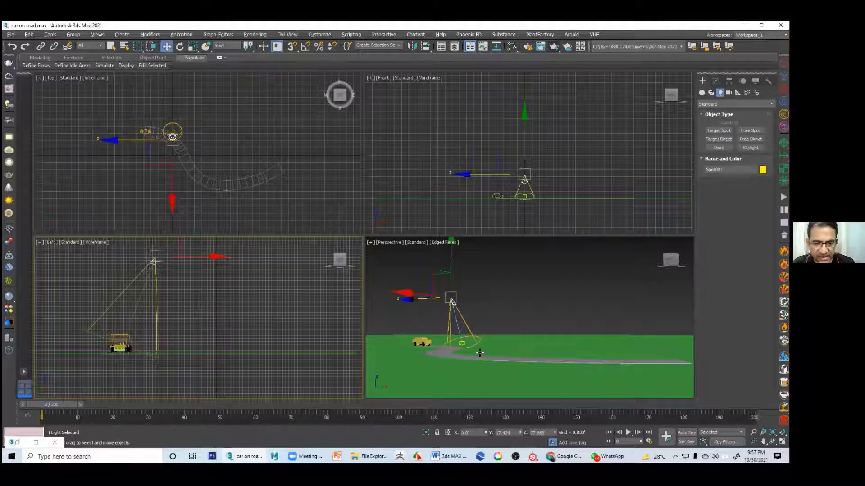
pyautogui.click(462, 344)
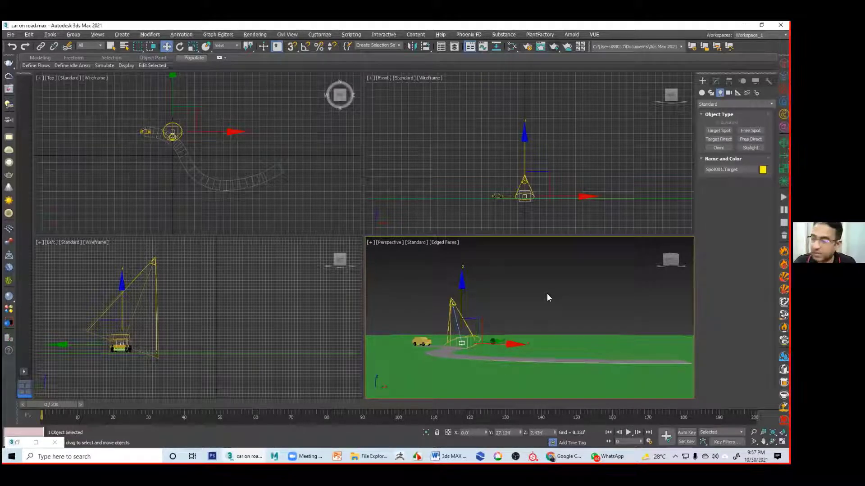
pyautogui.click(452, 301)
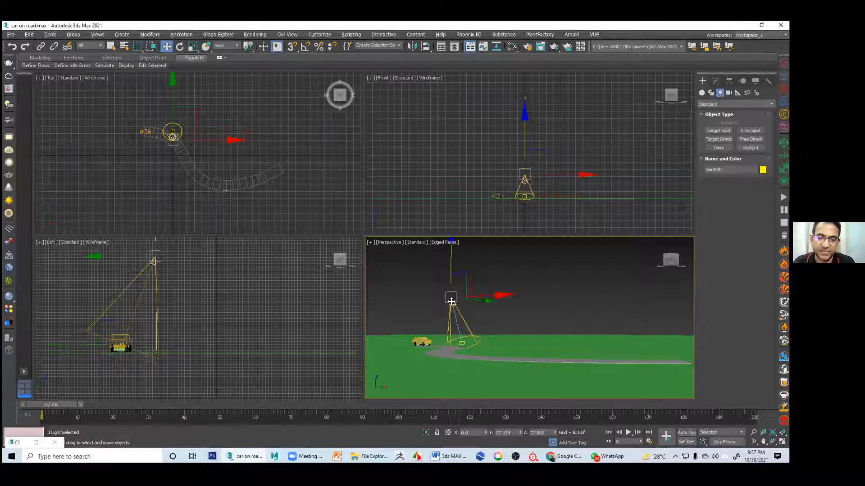
pyautogui.press('Delete')
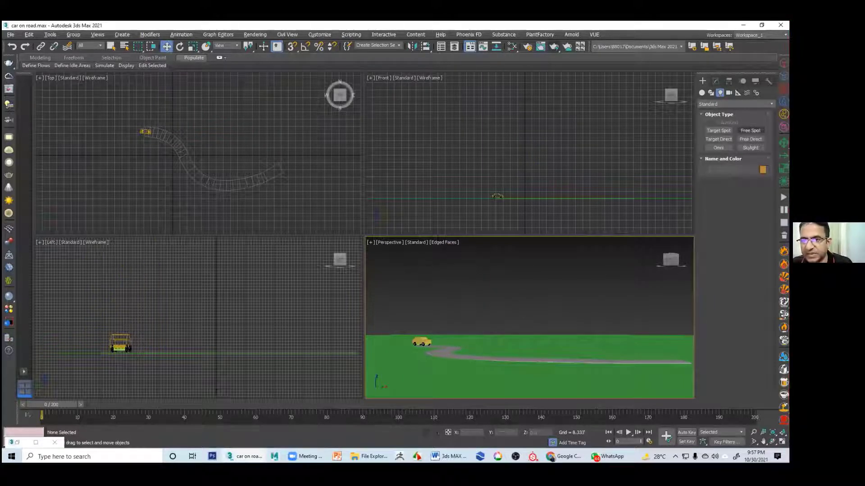
# Place a Free Spot light directly over the car in the Top view and raise it to a height of about 73'
pyautogui.scroll(2, 194, 166)
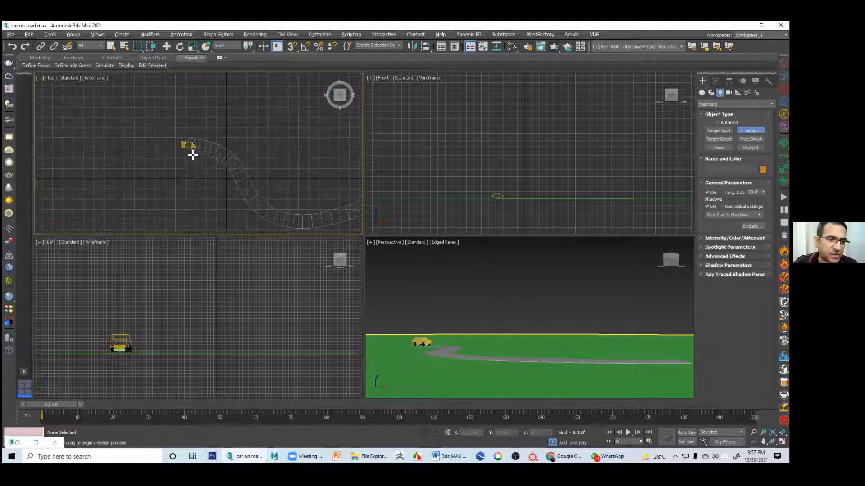
pyautogui.click(188, 146)
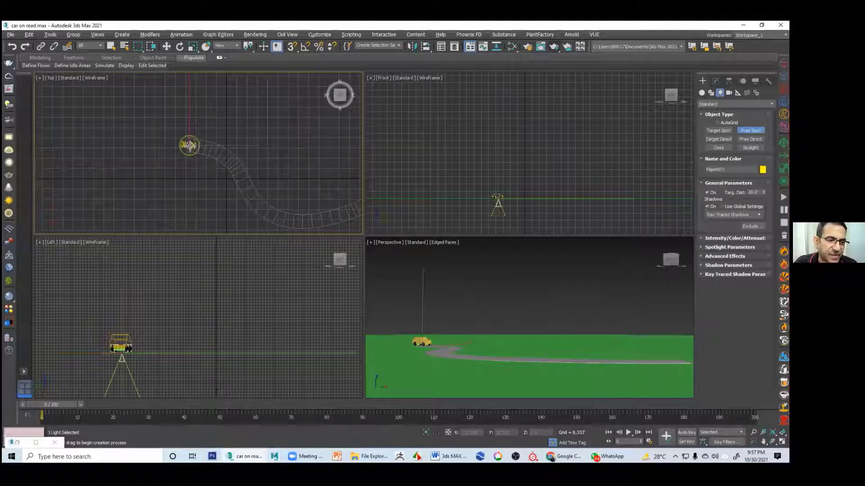
pyautogui.press('w')
pyautogui.moveTo(498, 163); pyautogui.dragTo(498, 100)
pyautogui.scroll(3, 463, 274)
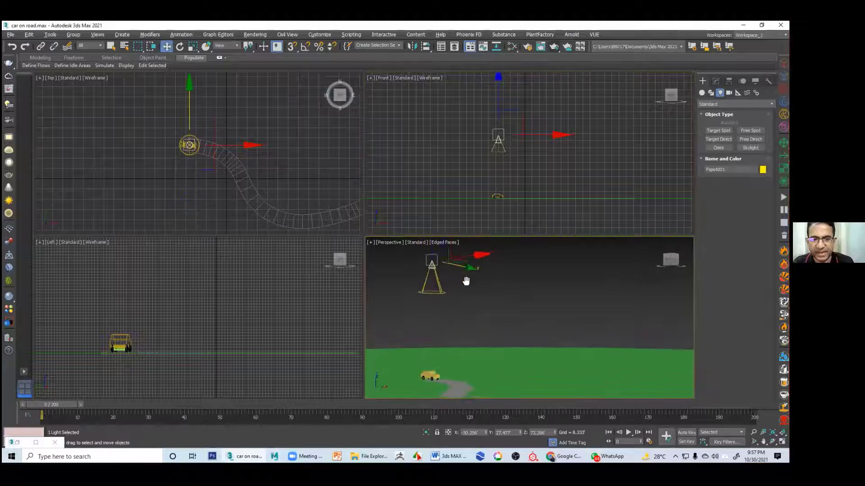
pyautogui.moveTo(477, 316); pyautogui.dragTo(478, 308, button='middle')
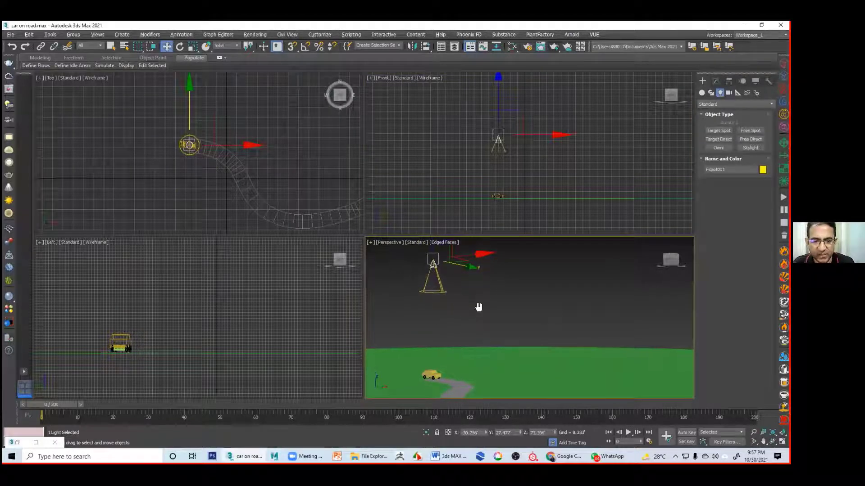
# Set the Perspective viewport's shading to High Quality and maximize it to show the lit car and road
pyautogui.click(412, 242)
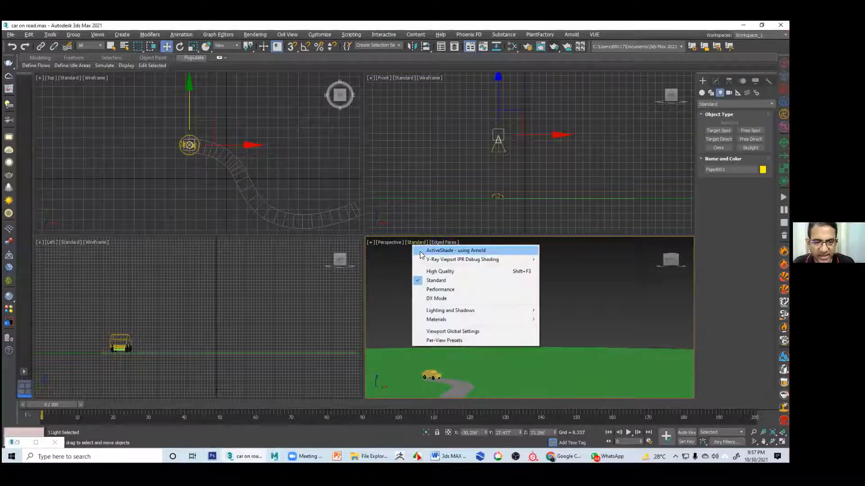
pyautogui.click(438, 272)
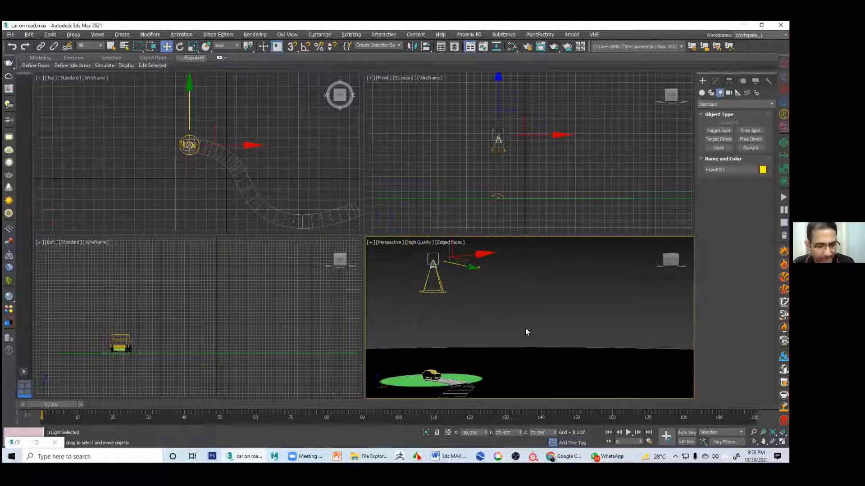
pyautogui.hotkey('alt', 'w')
pyautogui.moveTo(389, 266); pyautogui.dragTo(412, 231, button='middle')
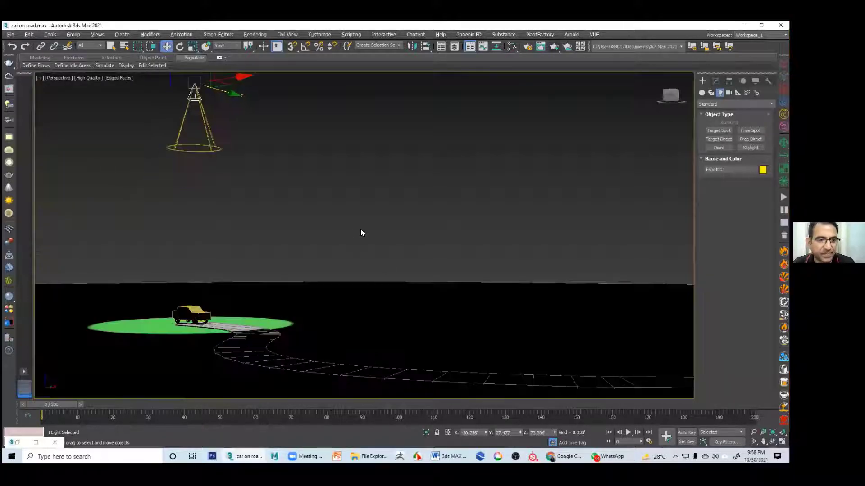
pyautogui.keyDown('alt'); pyautogui.moveTo(343, 235); pyautogui.dragTo(253, 308, button='middle'); pyautogui.keyUp('alt')
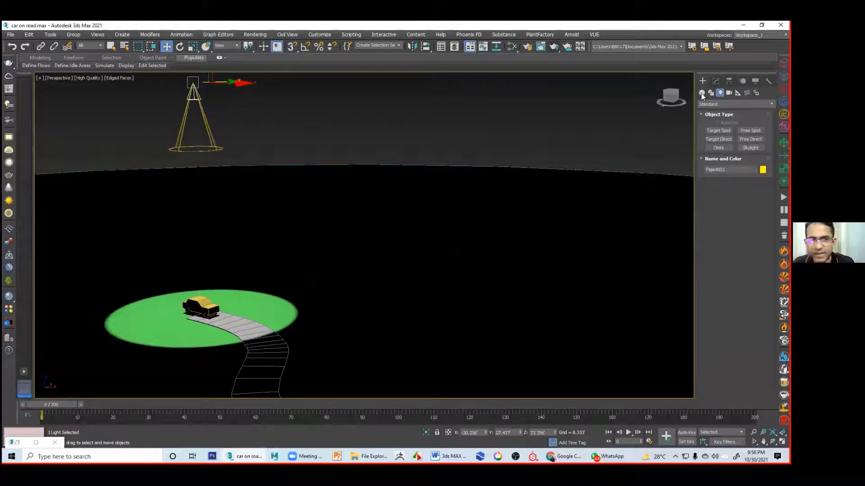
# Narrow the Free Spot's light cone around the car by reducing its Falloff/Field to about 24.7
pyautogui.click(203, 106)
pyautogui.click(195, 95)
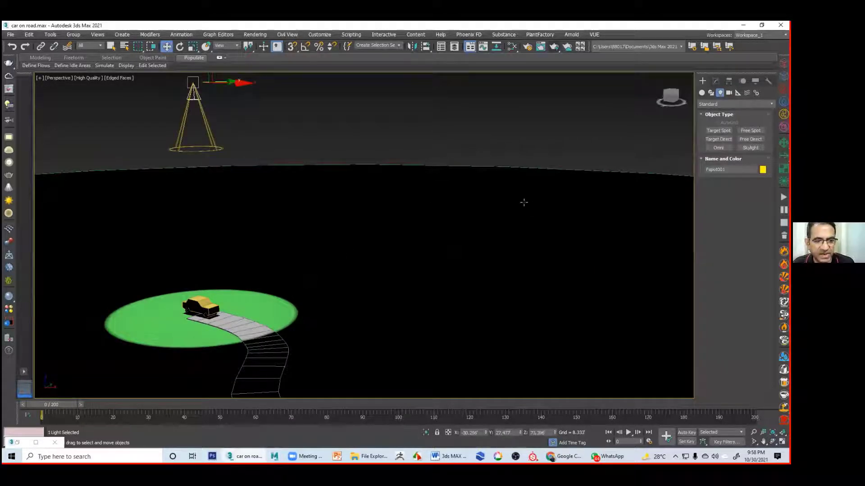
pyautogui.click(716, 82)
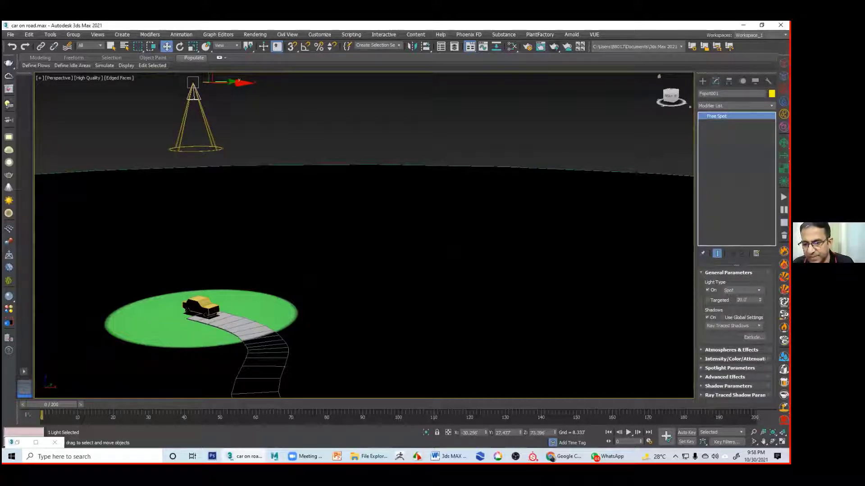
pyautogui.click(730, 368)
pyautogui.moveTo(762, 348); pyautogui.dragTo(761, 408)
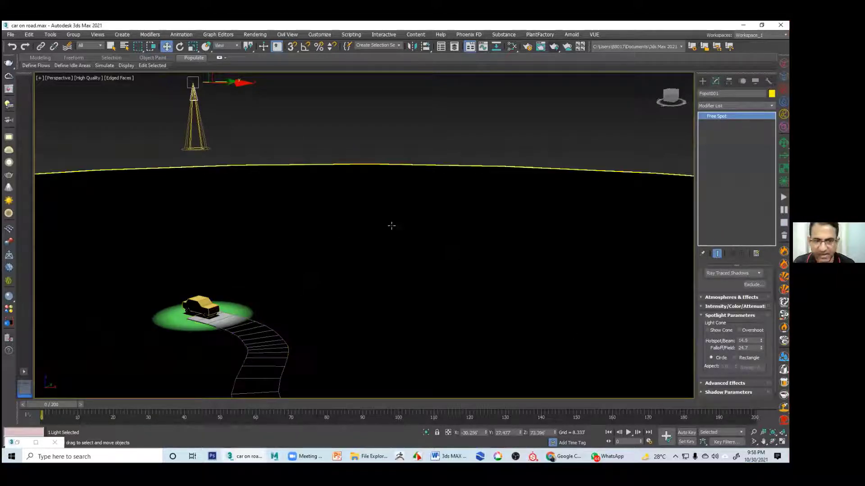
# Place an Omni light on the ground away from the car, raise it to about 72', and open its parameters
pyautogui.click(701, 81)
pyautogui.click(718, 147)
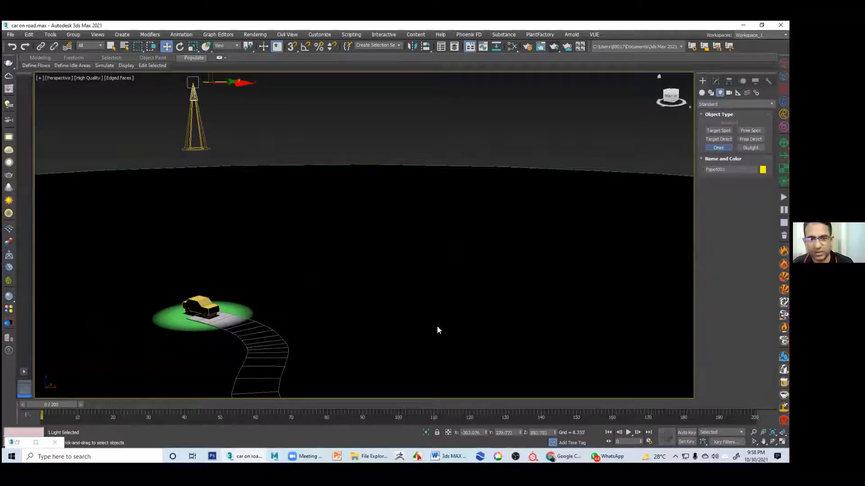
pyautogui.click(448, 298)
pyautogui.rightClick(460, 257)
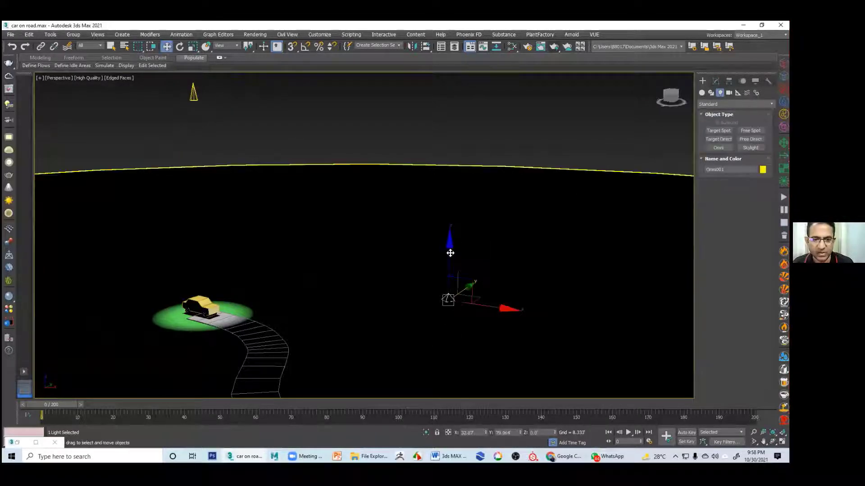
pyautogui.moveTo(450, 251); pyautogui.dragTo(447, 83)
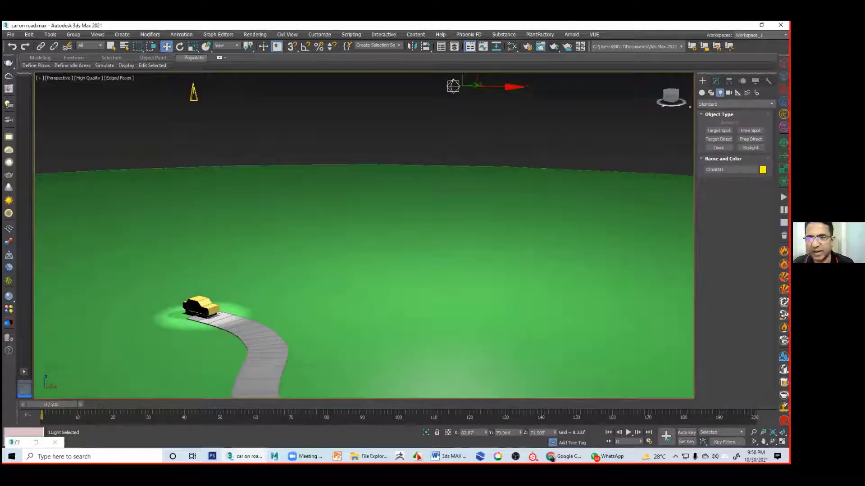
pyautogui.click(715, 81)
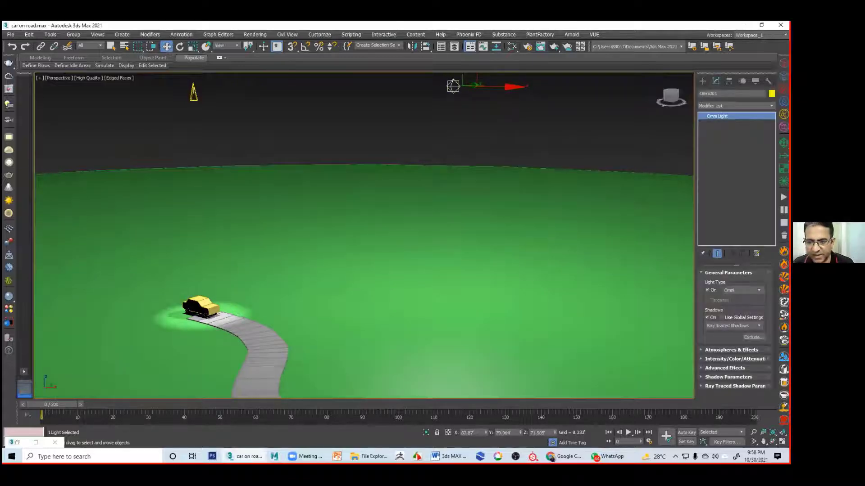
# Dim the Omni light by setting its intensity Multiplier to 0.3
pyautogui.click(735, 359)
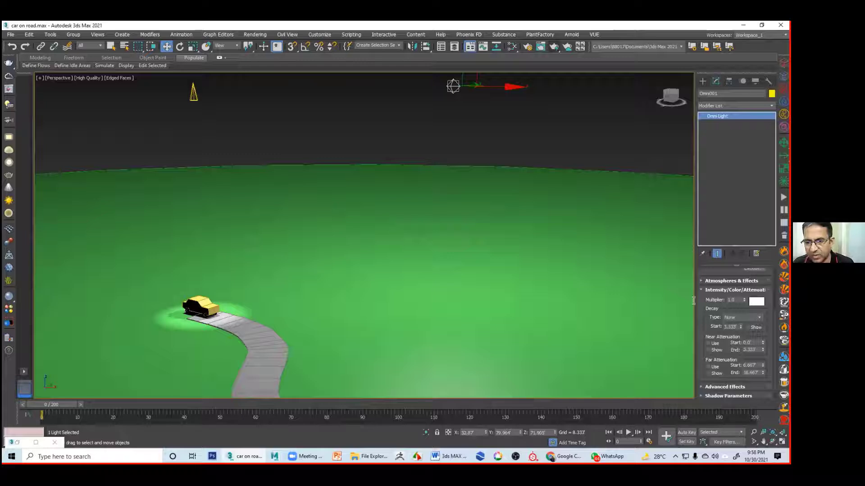
pyautogui.moveTo(694, 301); pyautogui.dragTo(668, 301)
pyautogui.write('0.3')
pyautogui.press('Return')
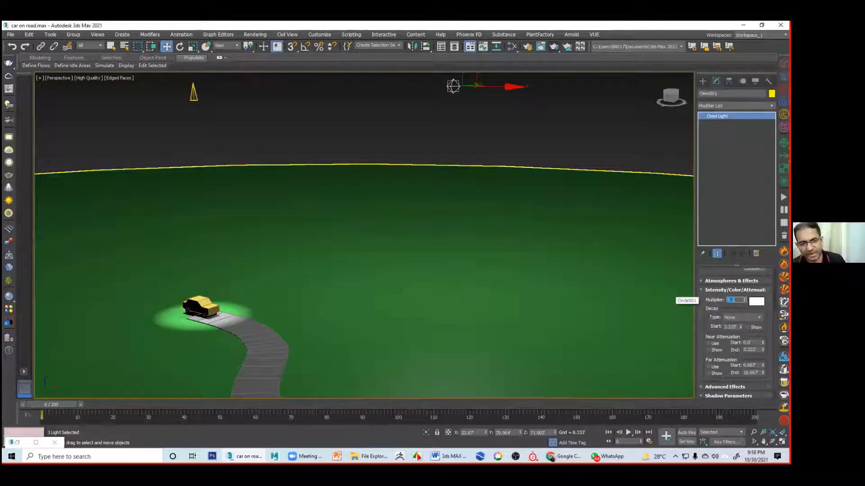
# Select the Free Spot above the car, play the animation to check its light against the moving car, and return to frame 0
pyautogui.keyDown('alt'); pyautogui.moveTo(334, 266); pyautogui.dragTo(283, 234, button='middle'); pyautogui.keyUp('alt')
pyautogui.moveTo(288, 273); pyautogui.dragTo(383, 228, button='middle')
pyautogui.keyDown('alt'); pyautogui.moveTo(426, 282); pyautogui.dragTo(432, 284, button='middle'); pyautogui.keyUp('alt')
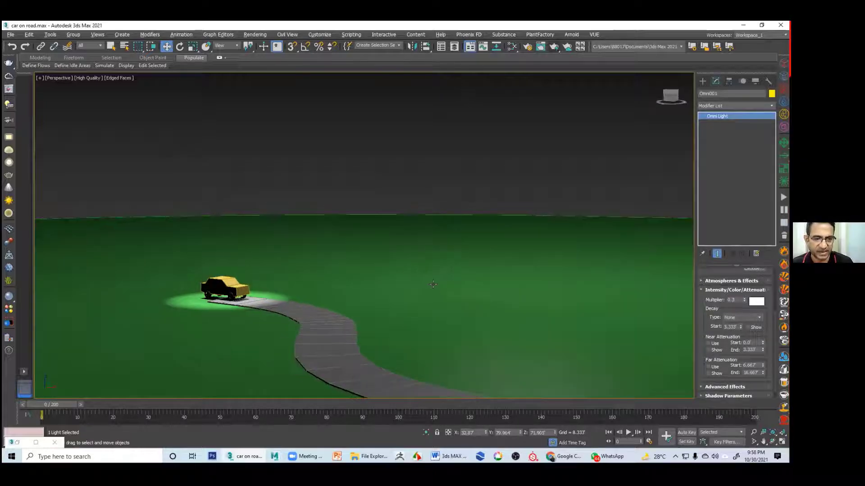
pyautogui.moveTo(478, 304); pyautogui.dragTo(313, 296, button='middle')
pyautogui.scroll(-5, 519, 320)
pyautogui.click(229, 180)
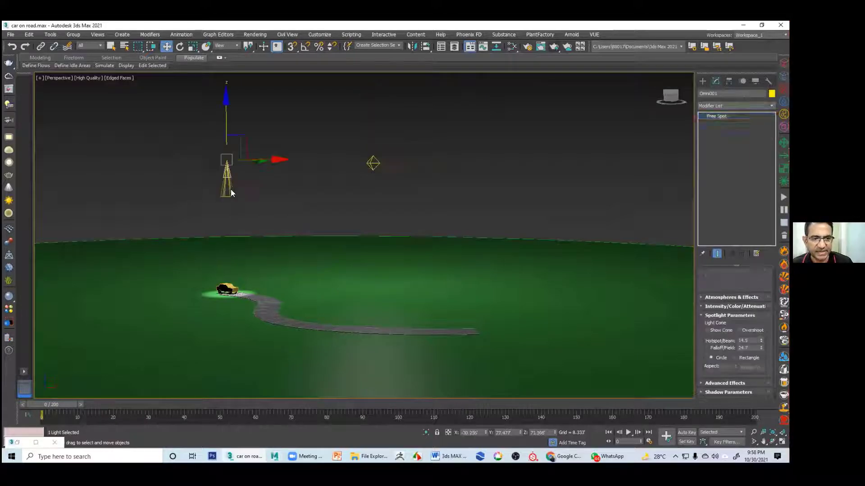
pyautogui.click(629, 433)
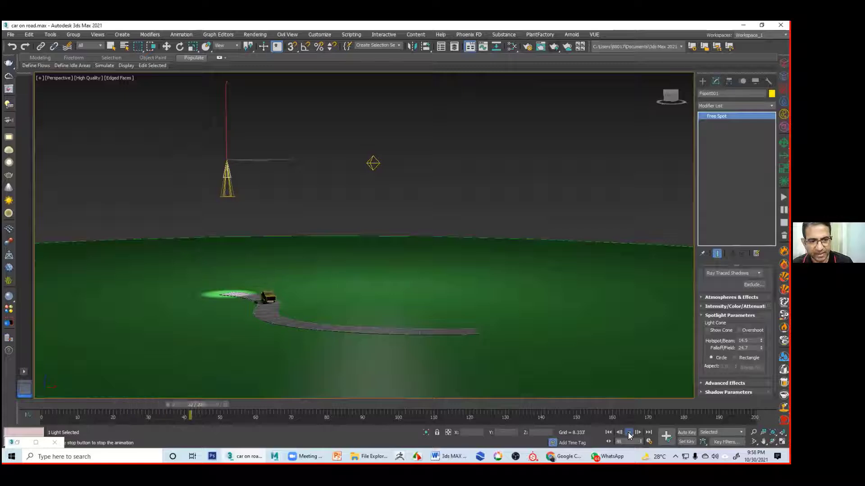
pyautogui.click(628, 433)
pyautogui.press('w')
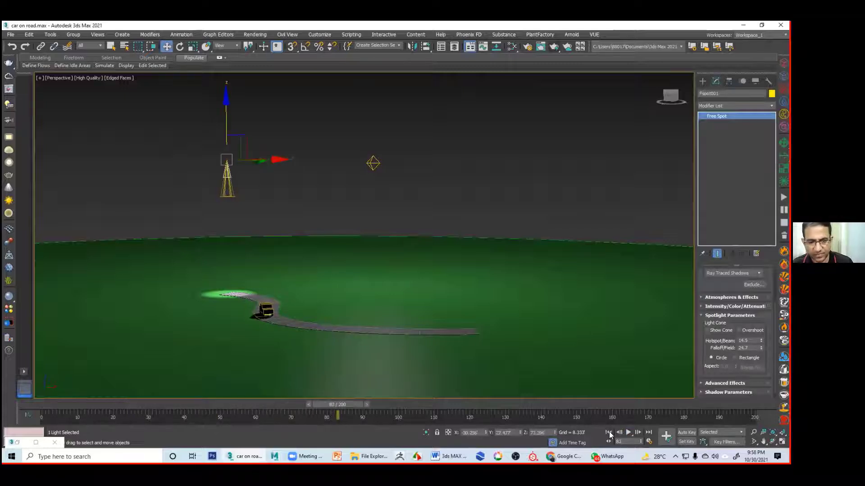
pyautogui.click(608, 433)
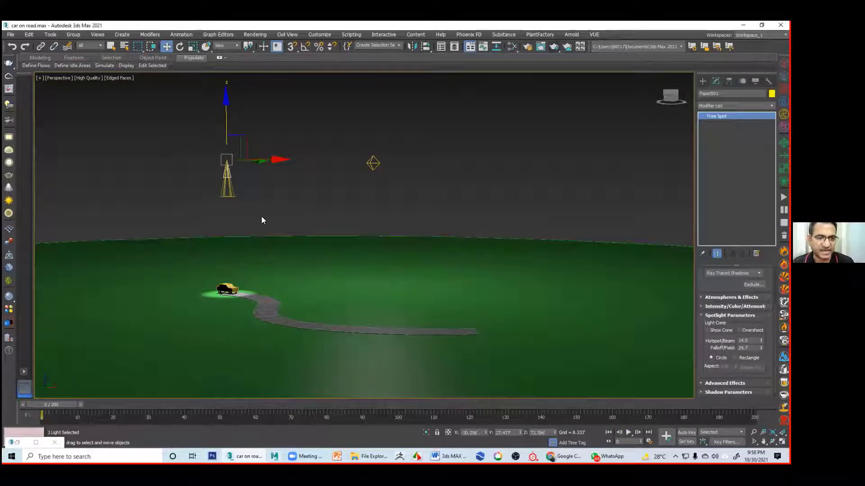
# Add a LookAt Constraint from the Free Spot to the car, with Z as the LookAt axis and Flip enabled
pyautogui.click(182, 35)
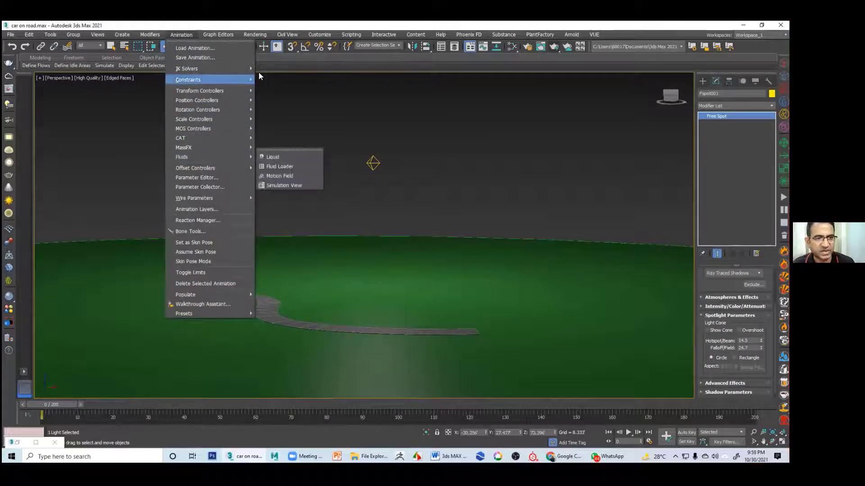
pyautogui.moveTo(252, 80)
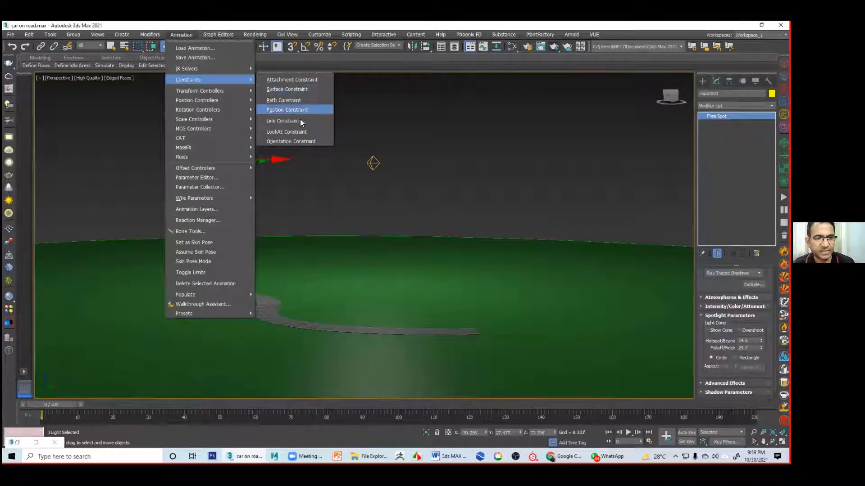
pyautogui.click(296, 132)
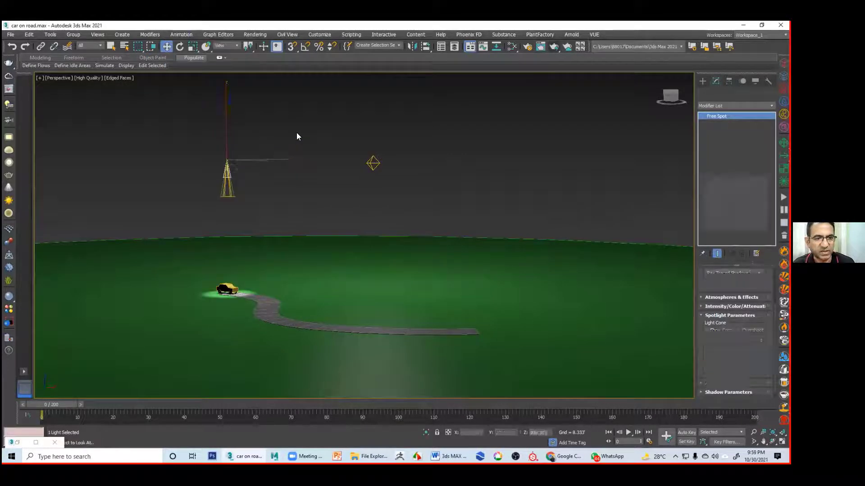
pyautogui.click(229, 287)
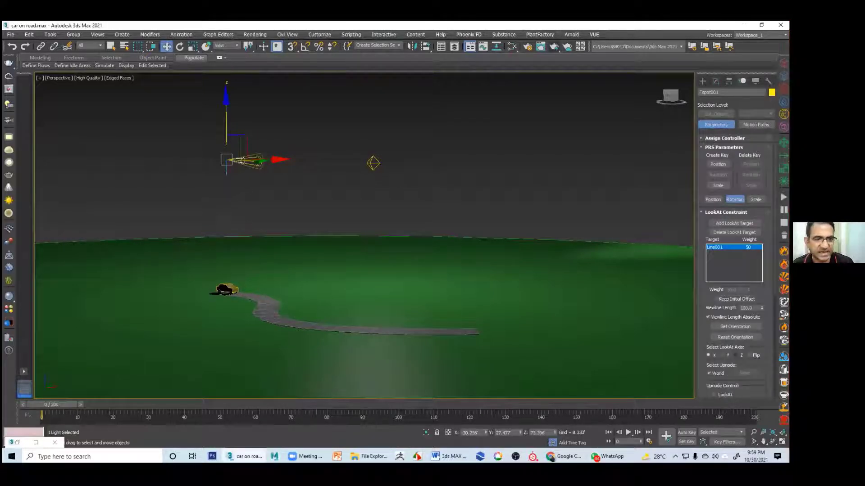
pyautogui.click(735, 355)
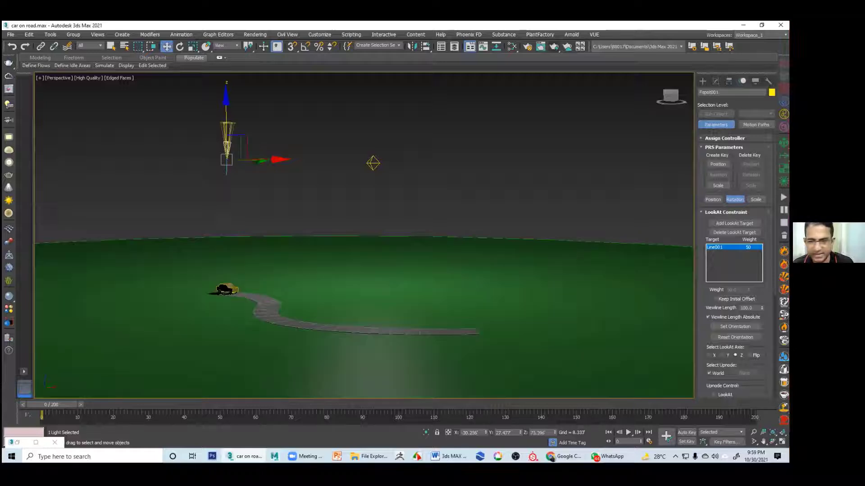
pyautogui.click(750, 356)
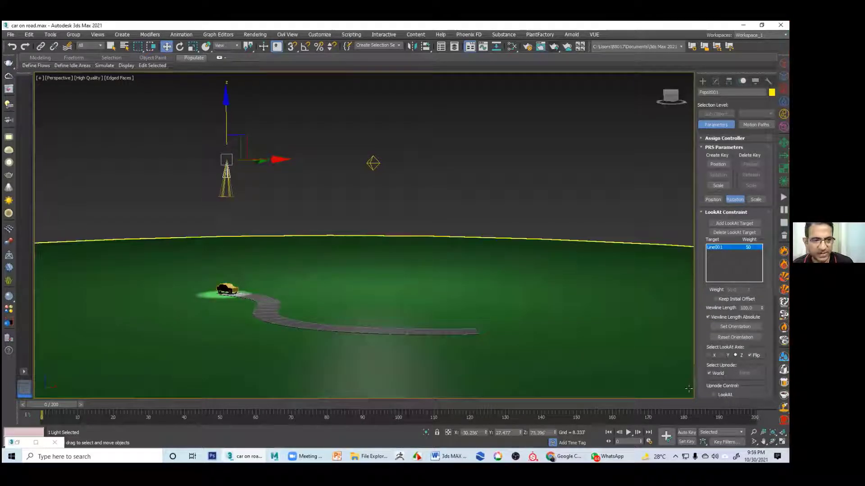
# Play the animation to check how the spotlight tracks the car, stopping at frame 104
pyautogui.click(628, 432)
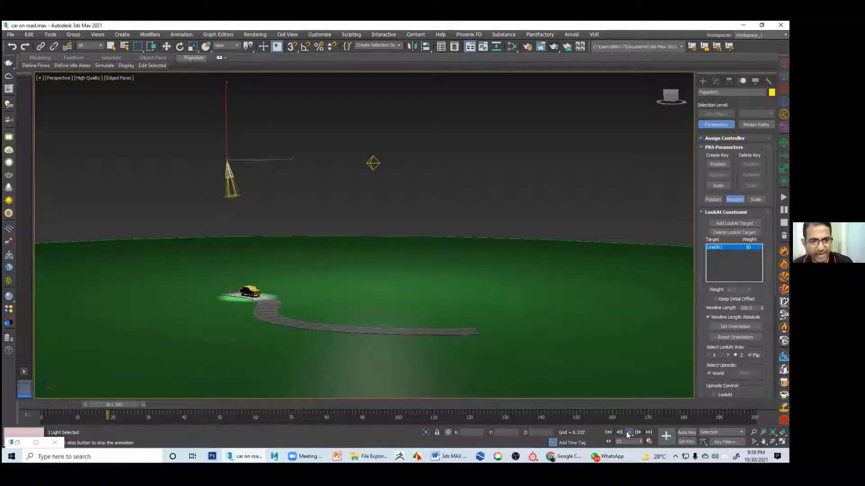
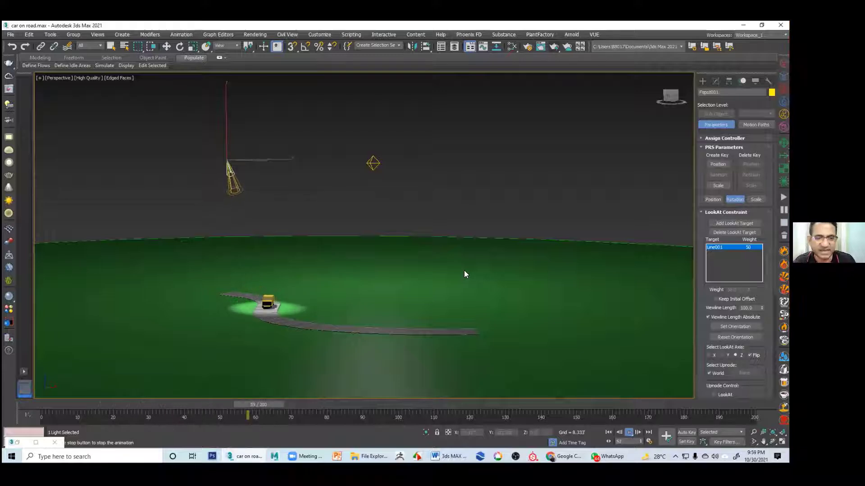
pyautogui.press('w')
pyautogui.click(224, 175)
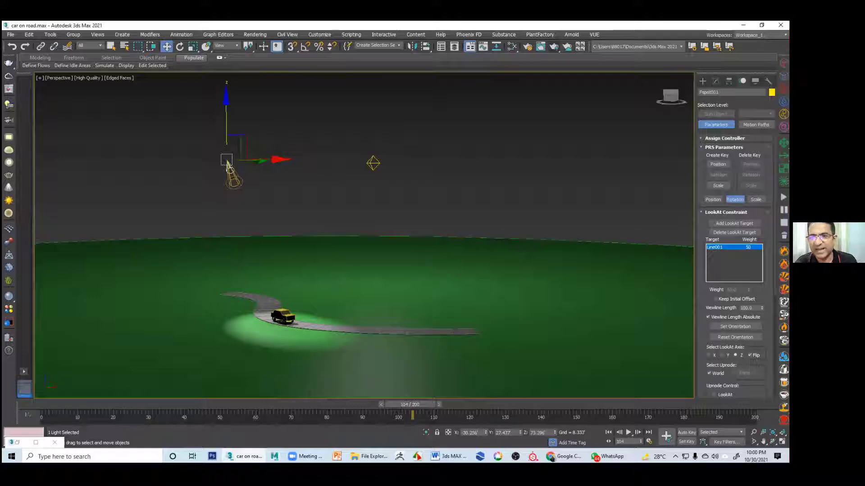
# Create a box about 31' by 27' and 32' tall behind the road, plus two smaller boxes beyond the road's start
pyautogui.click(702, 82)
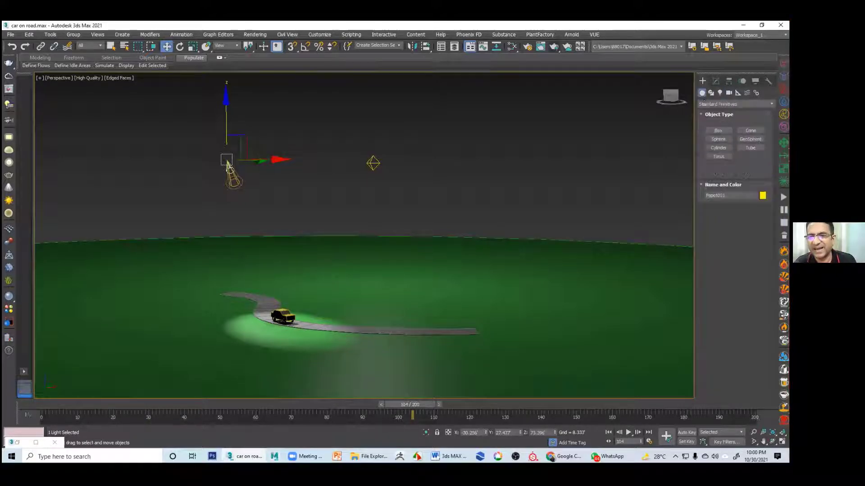
pyautogui.click(718, 130)
pyautogui.moveTo(384, 296); pyautogui.dragTo(404, 303)
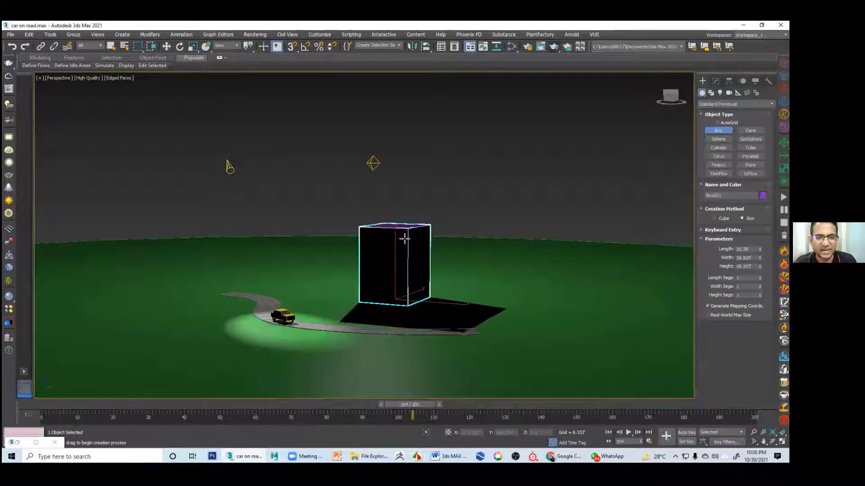
pyautogui.click(220, 293)
pyautogui.moveTo(219, 294); pyautogui.dragTo(320, 271)
pyautogui.click(297, 267)
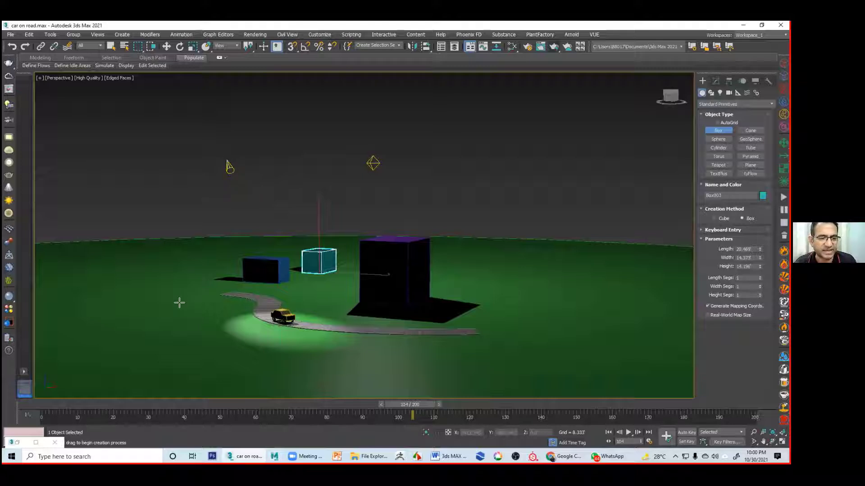
# Create four small building boxes of varied size on the ground to the left of the road
pyautogui.moveTo(179, 302); pyautogui.dragTo(166, 339)
pyautogui.click(244, 303)
pyautogui.click(153, 311)
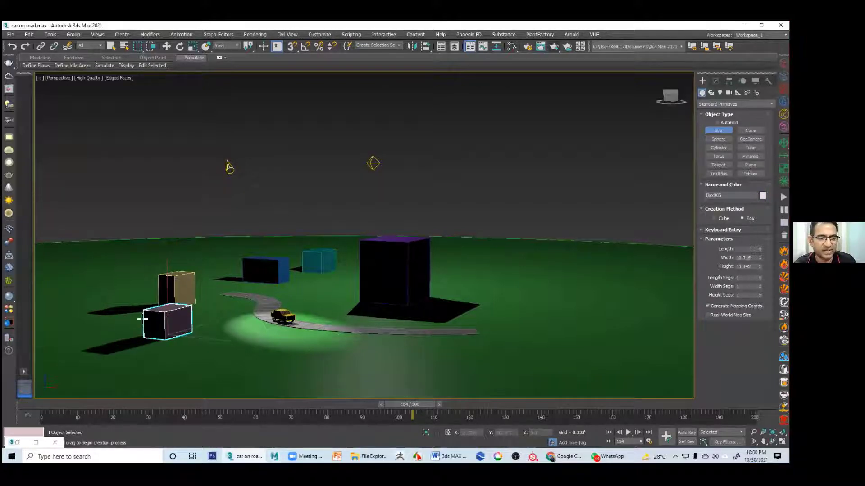
pyautogui.moveTo(113, 289); pyautogui.dragTo(113, 288)
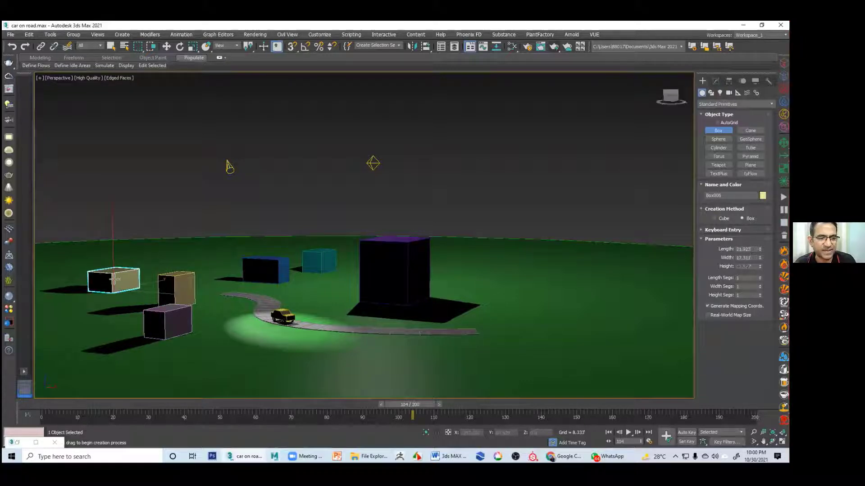
pyautogui.click(189, 367)
pyautogui.moveTo(188, 367); pyautogui.dragTo(190, 379)
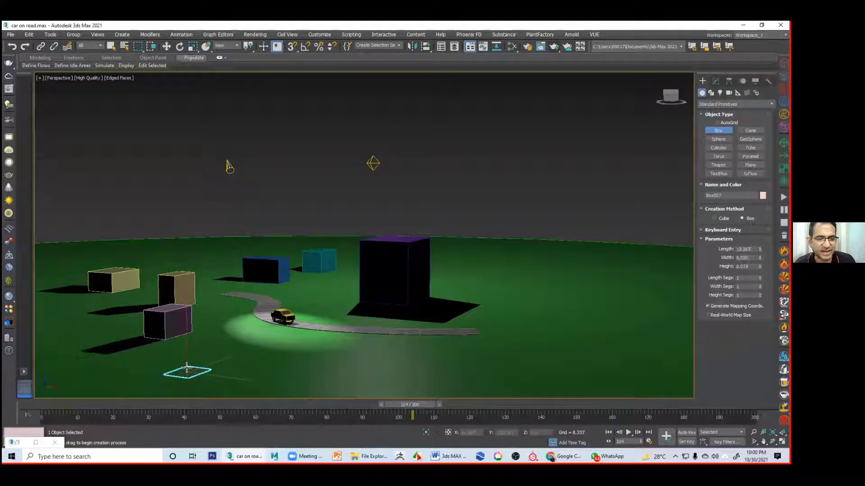
# Create four low building boxes spread over the ground to the right of the tall box
pyautogui.click(515, 305)
pyautogui.moveTo(516, 304); pyautogui.dragTo(542, 317)
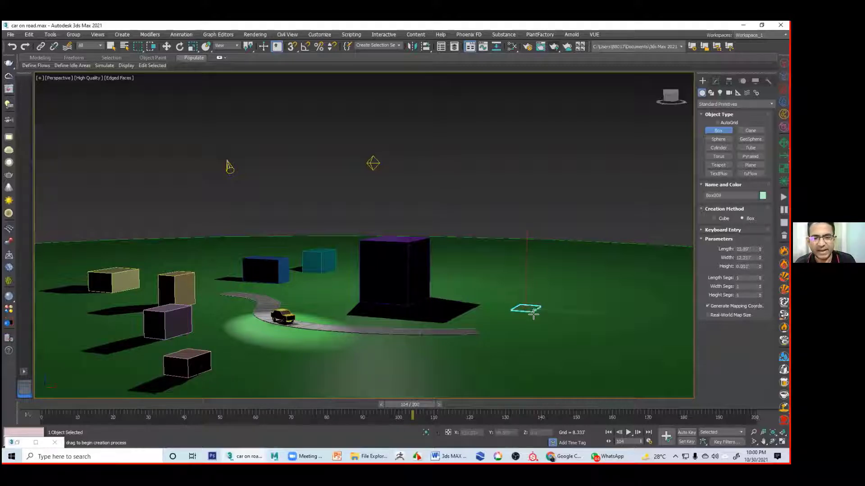
pyautogui.click(502, 280)
pyautogui.moveTo(464, 276); pyautogui.dragTo(479, 285)
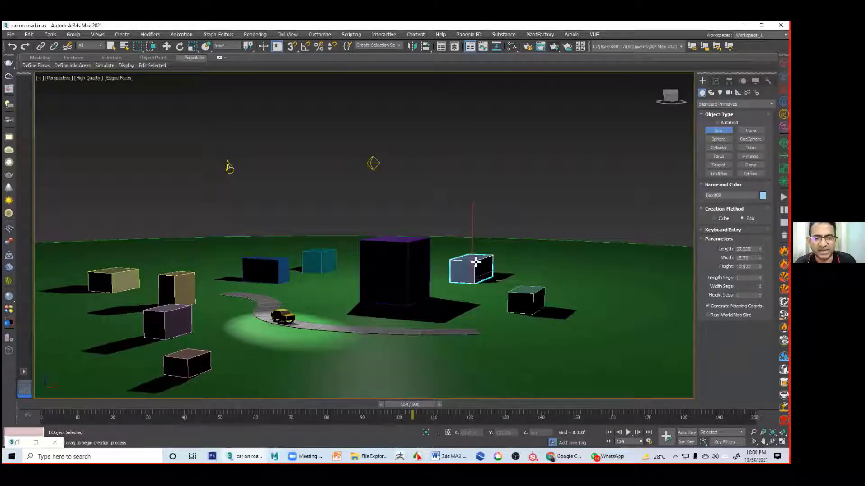
pyautogui.click(518, 266)
pyautogui.moveTo(539, 270); pyautogui.dragTo(549, 277)
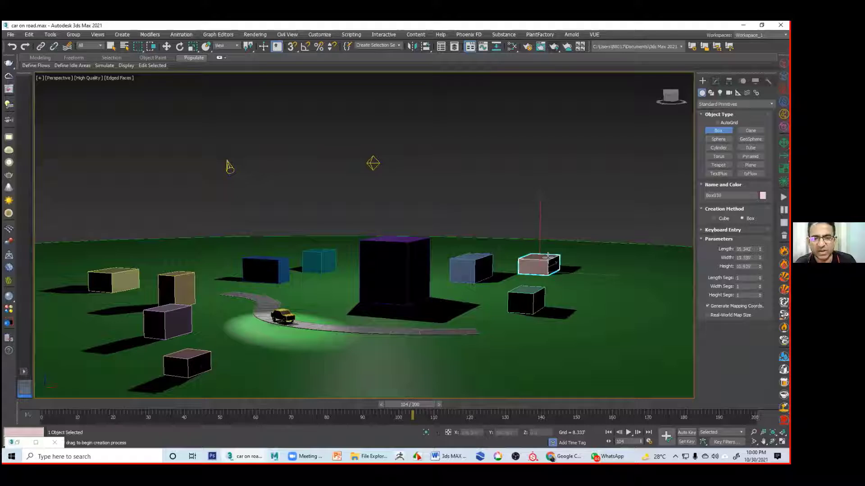
pyautogui.click(585, 291)
pyautogui.moveTo(602, 294); pyautogui.dragTo(577, 299)
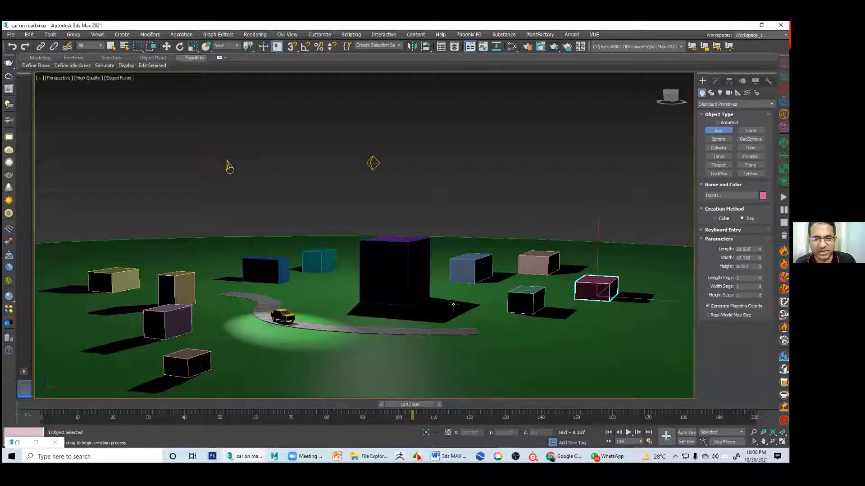
# Create a small box about 14' by 13' and 7' tall between the road and the tall box, and end box creation
pyautogui.moveTo(324, 300); pyautogui.dragTo(328, 295)
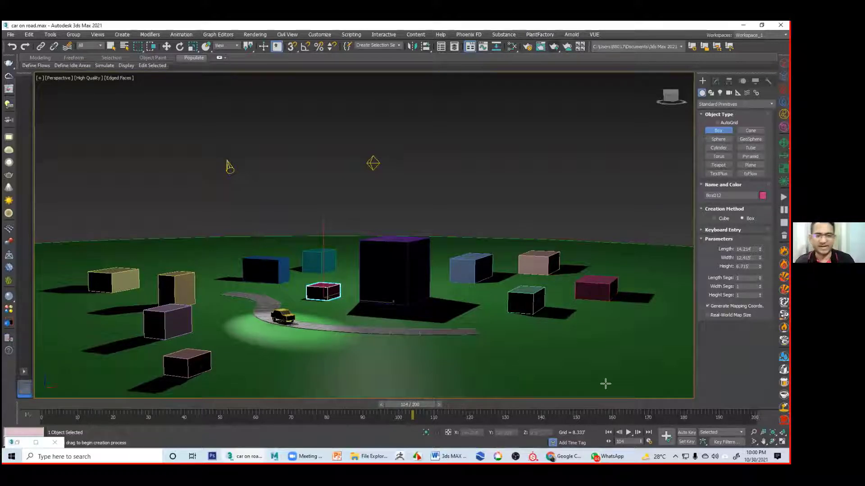
pyautogui.rightClick(447, 181)
pyautogui.click(340, 215)
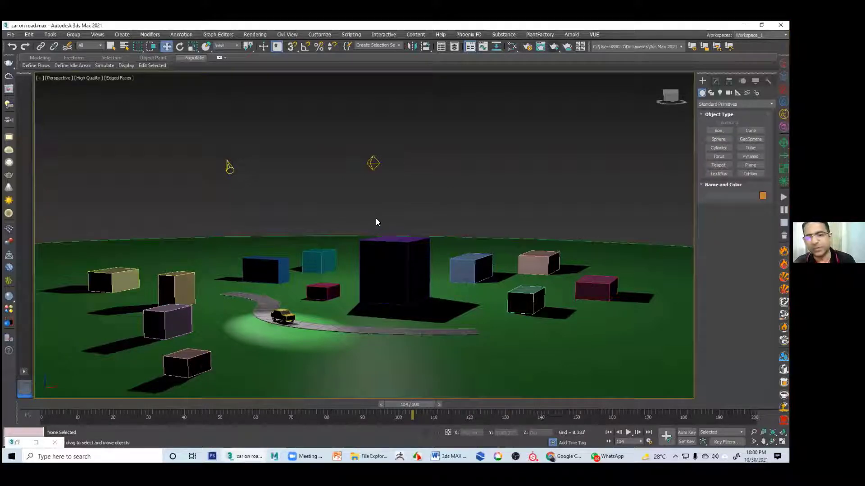
# Increase the height of the tall box behind the road to about 36.7'
pyautogui.click(403, 247)
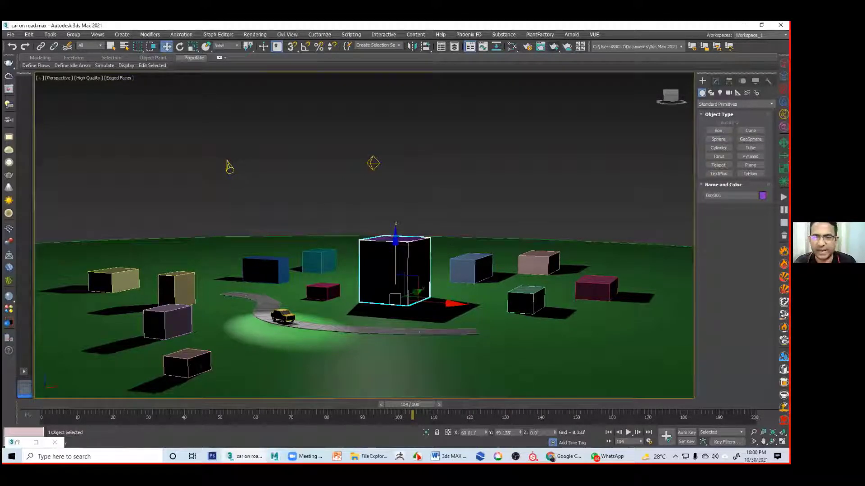
pyautogui.click(715, 81)
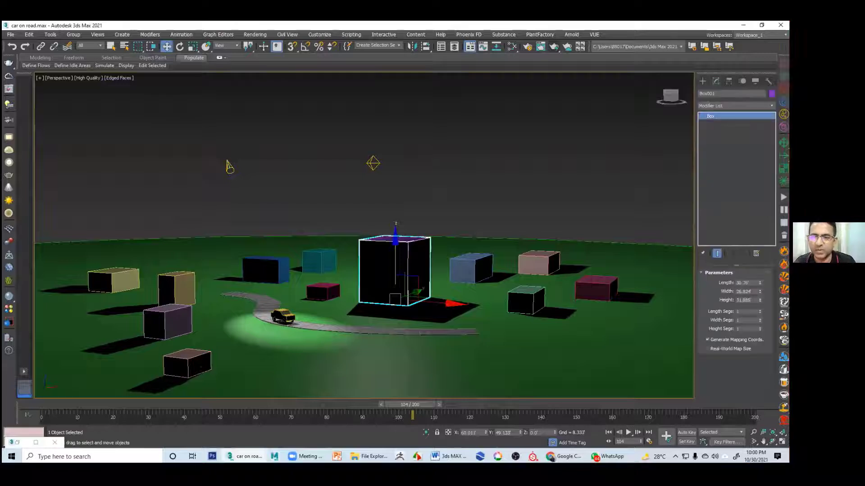
pyautogui.moveTo(760, 300)
pyautogui.mouseDown()
pyautogui.moveTo(759, 346)
pyautogui.moveTo(759, 306)
pyautogui.moveTo(760, 317)
pyautogui.mouseUp()
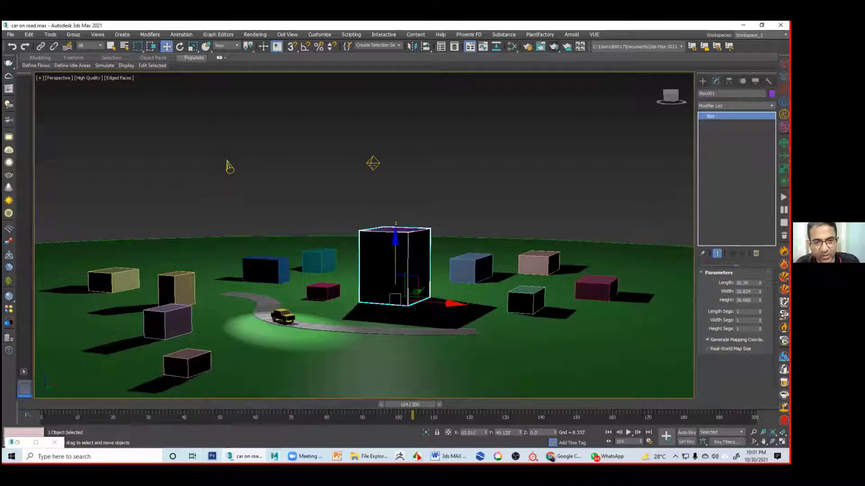
# Turn off the Omni light's shadows, reduce its Multiplier to 0.04, and deselect it
pyautogui.click(373, 164)
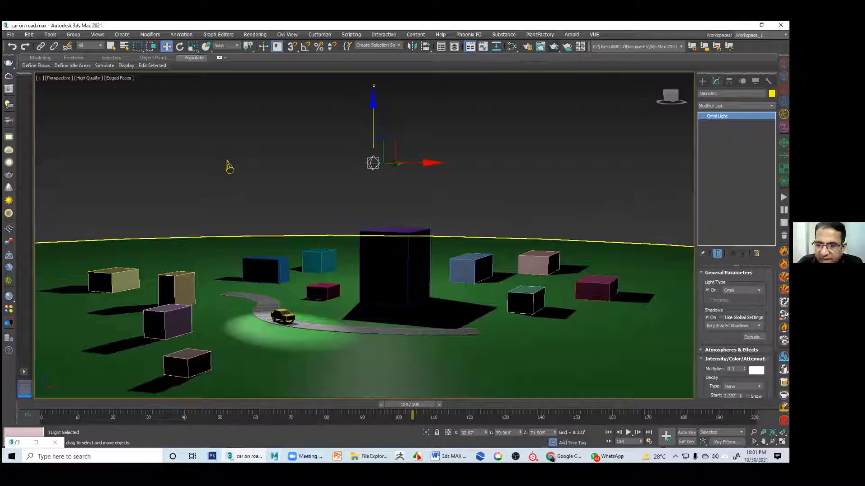
pyautogui.click(707, 318)
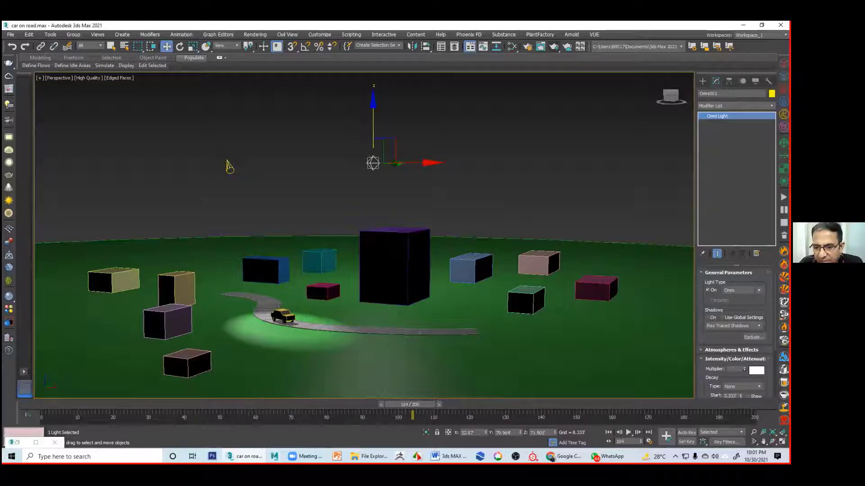
pyautogui.write('0.02')
pyautogui.press('Return')
pyautogui.moveTo(744, 370); pyautogui.dragTo(744, 368)
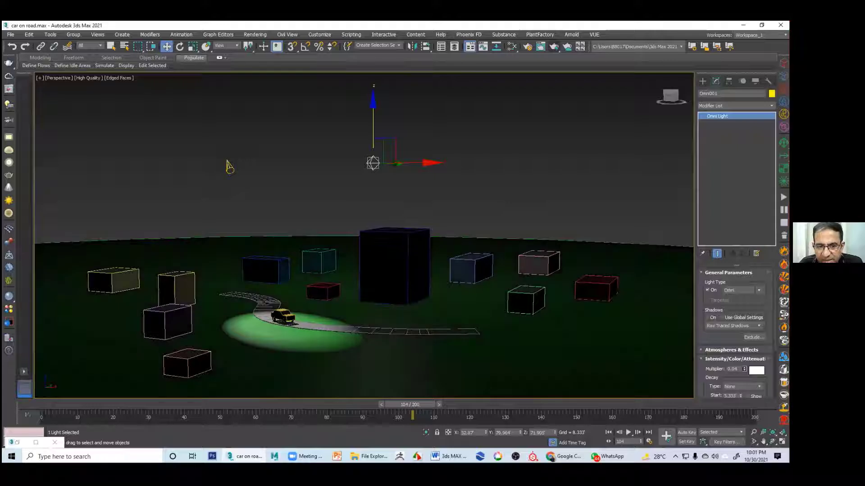
pyautogui.click(536, 183)
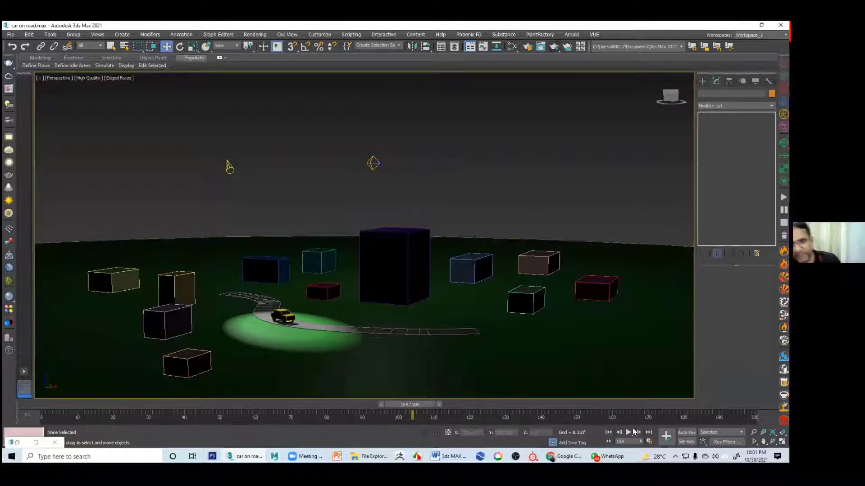
# Play the car animation from the first frame to check the spotlight tracking, and stop it near the end of the road
pyautogui.click(611, 432)
pyautogui.click(627, 432)
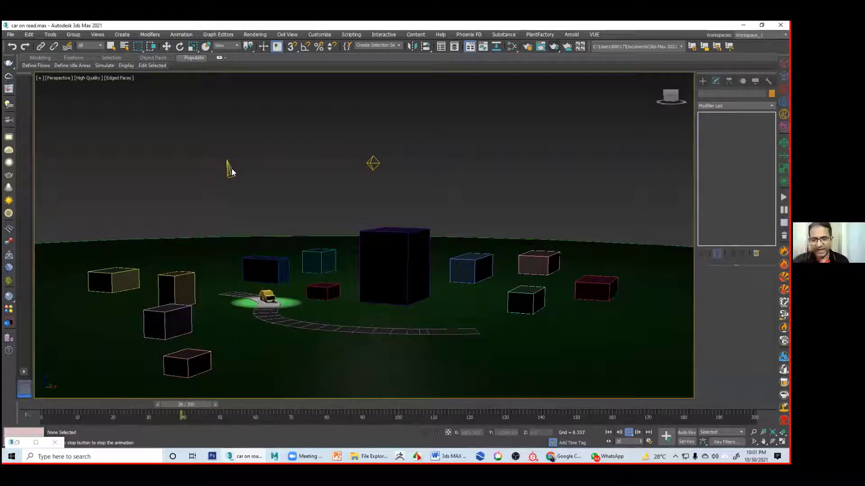
pyautogui.click(630, 433)
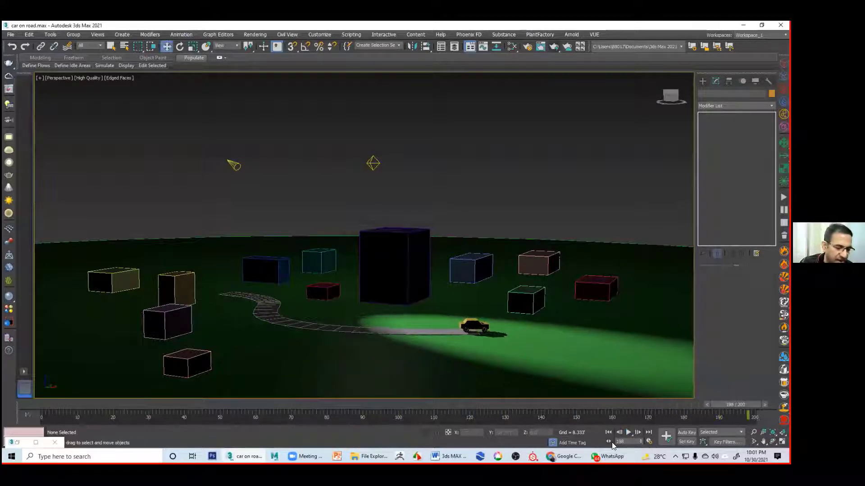
# Save the scene as the incremented copy car on road01.max
pyautogui.hotkey('ctrl', 'shift', 's')
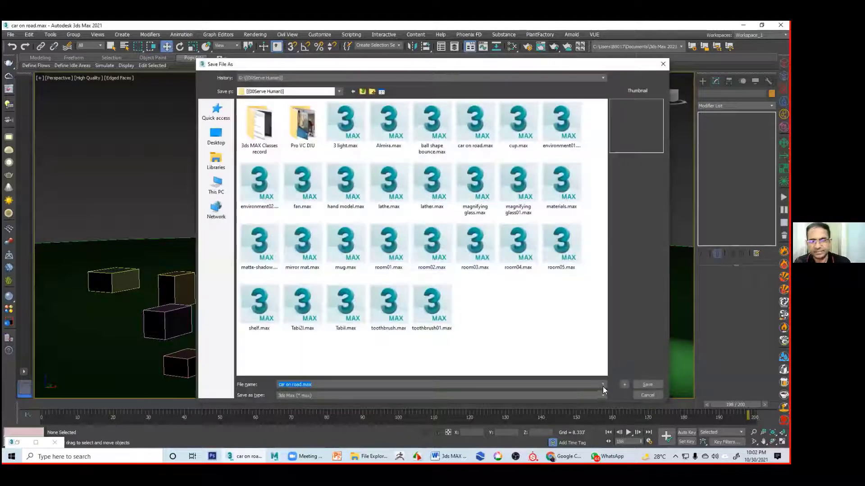
pyautogui.click(627, 384)
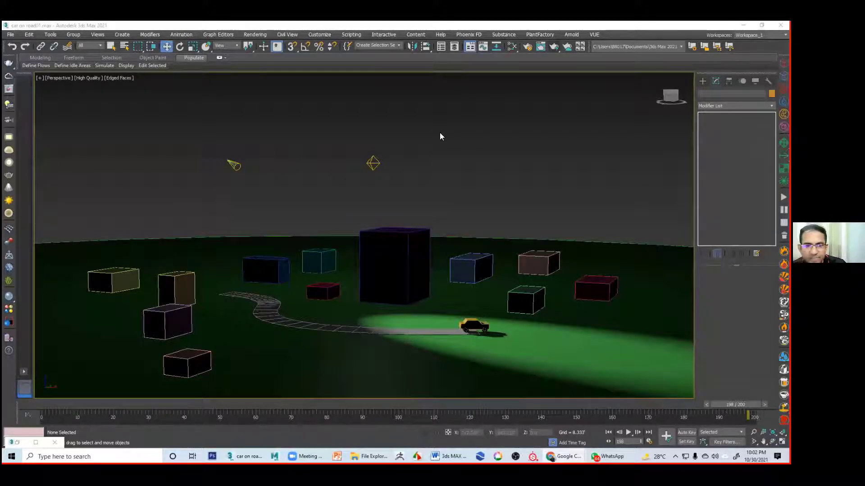
# Switch to the YouTube results in Chrome and open AAVA 3D's "PRODUCT VISUALIZATION || 3D Modeling - ShowReel" video
pyautogui.hotkey('alt', 'Tab')
pyautogui.scroll(-3, 387, 266)
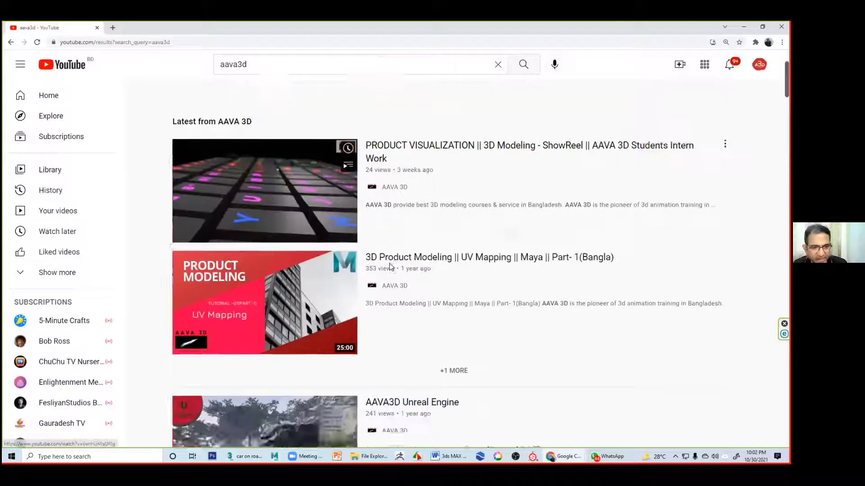
pyautogui.scroll(2, 467, 235)
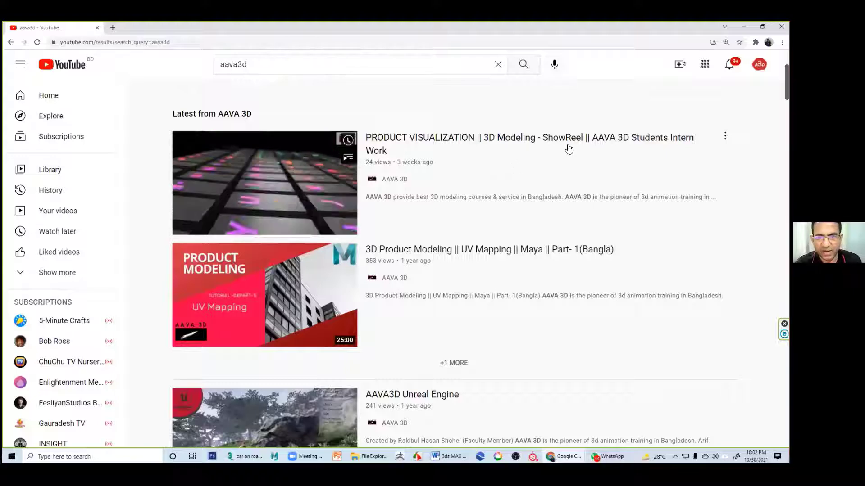
pyautogui.click(310, 172)
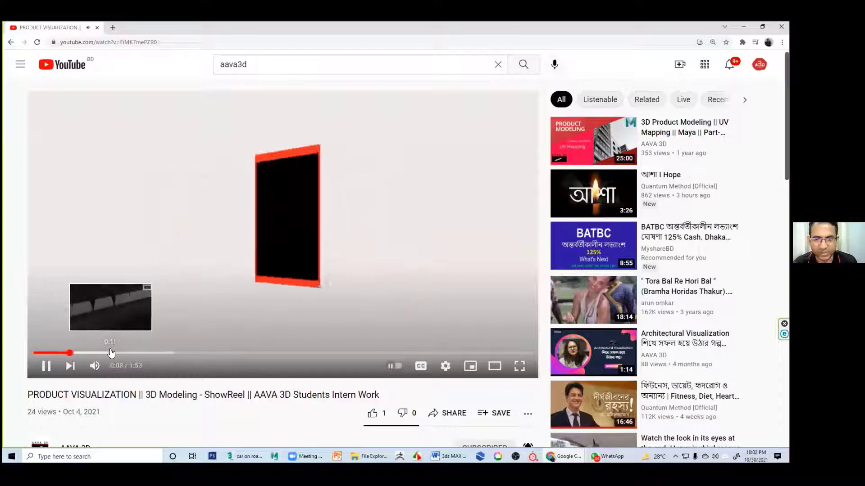
# Skip ahead in the product showreel with the volume lowered, and pause it at 0:50
pyautogui.click(126, 354)
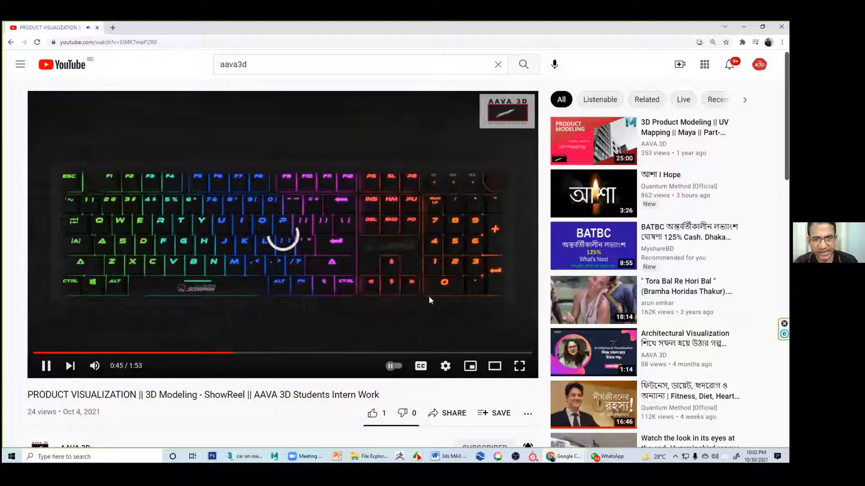
pyautogui.click(116, 366)
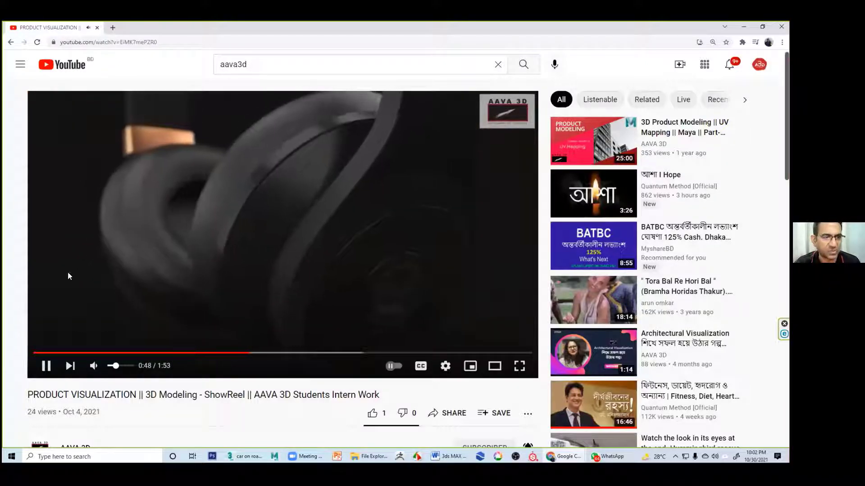
pyautogui.click(46, 365)
pyautogui.scroll(-3, 305, 310)
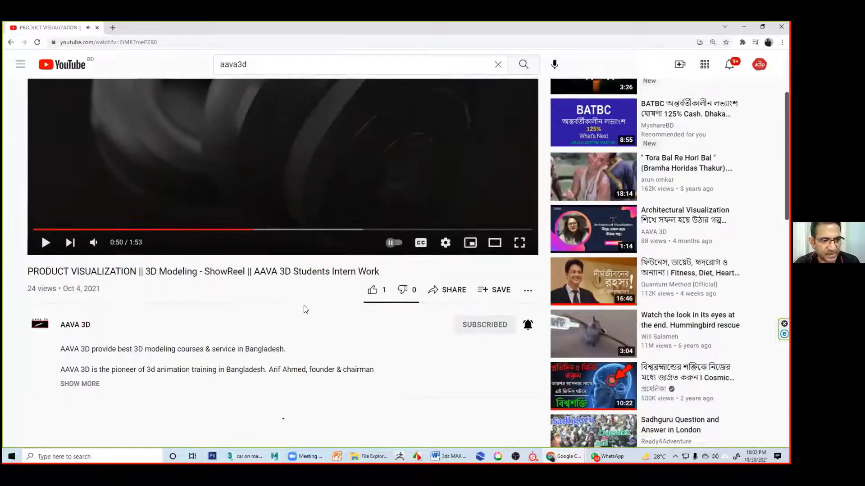
pyautogui.scroll(-6, 331, 315)
pyautogui.scroll(6, 332, 291)
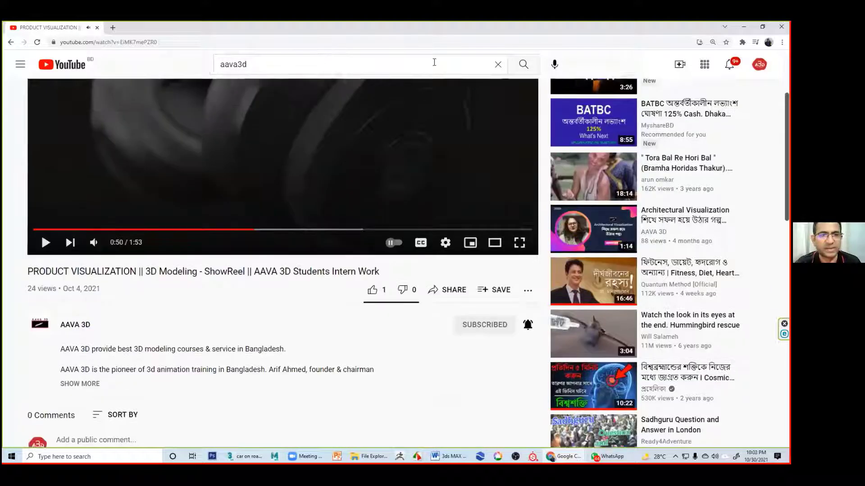
pyautogui.scroll(3, 434, 62)
# Search YouTube for "aava3d" again and look through the results for the AAVA 3D demo video
pyautogui.click(513, 66)
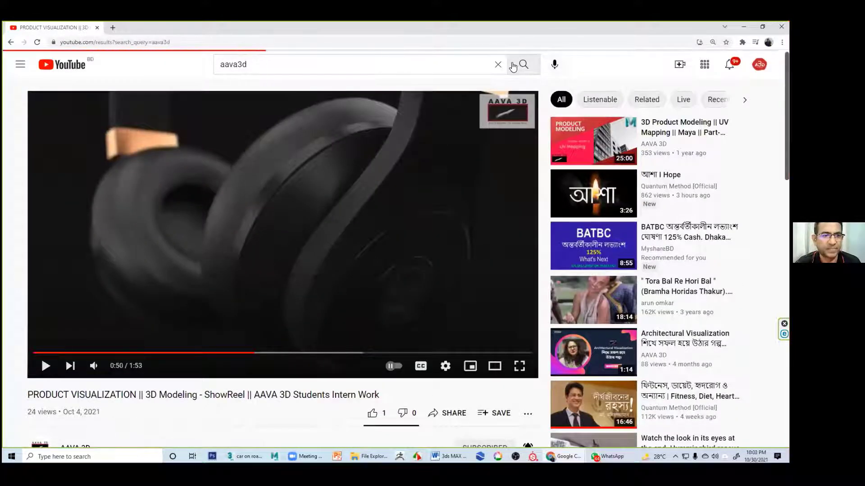
pyautogui.scroll(-3, 521, 275)
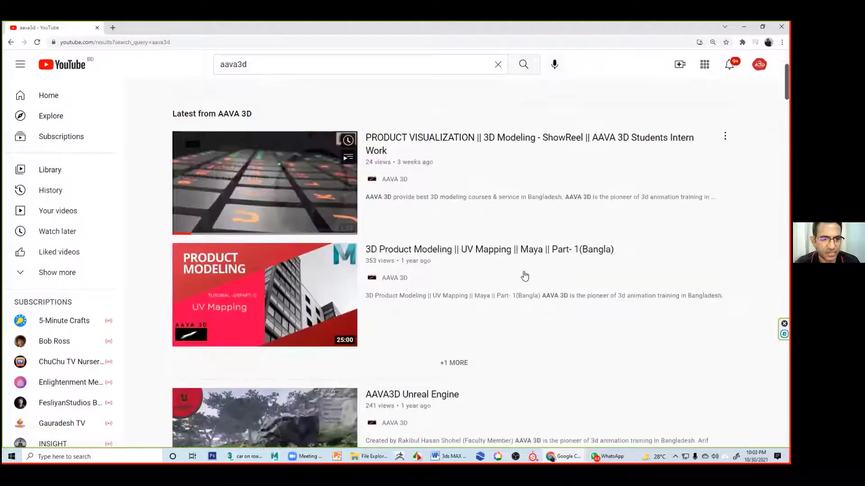
pyautogui.scroll(-2, 426, 221)
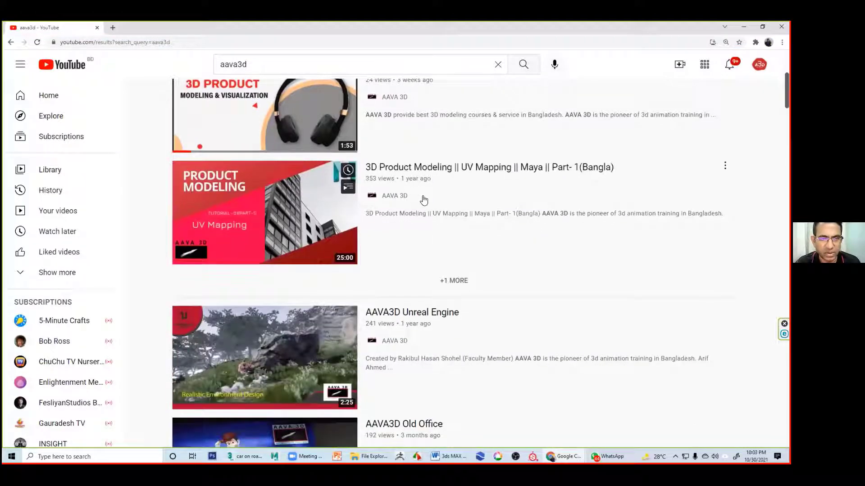
pyautogui.scroll(-4, 424, 199)
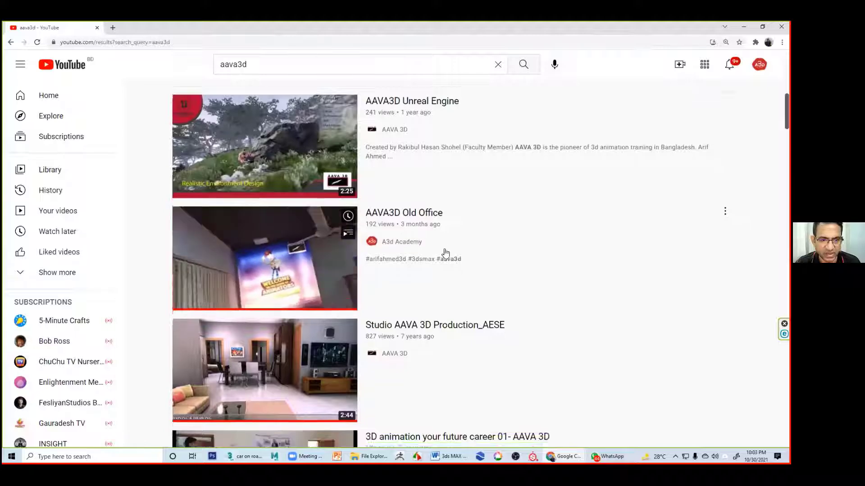
pyautogui.scroll(-2, 444, 254)
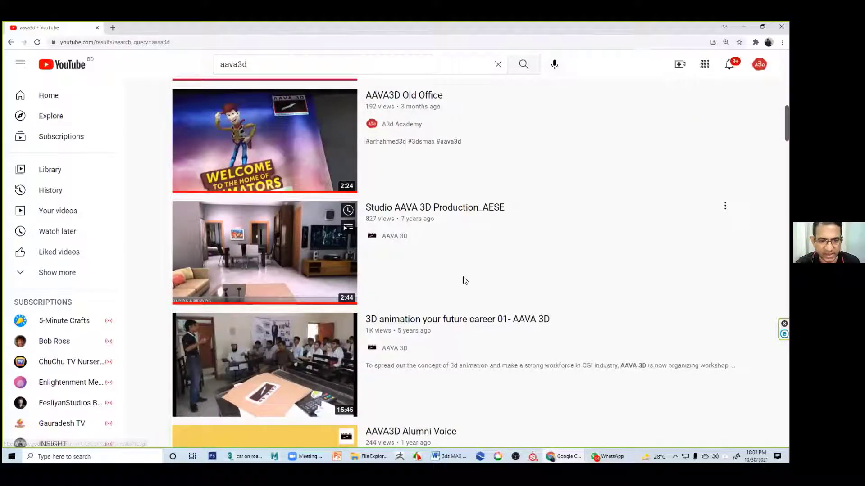
pyautogui.scroll(-3, 469, 282)
pyautogui.scroll(-3, 443, 281)
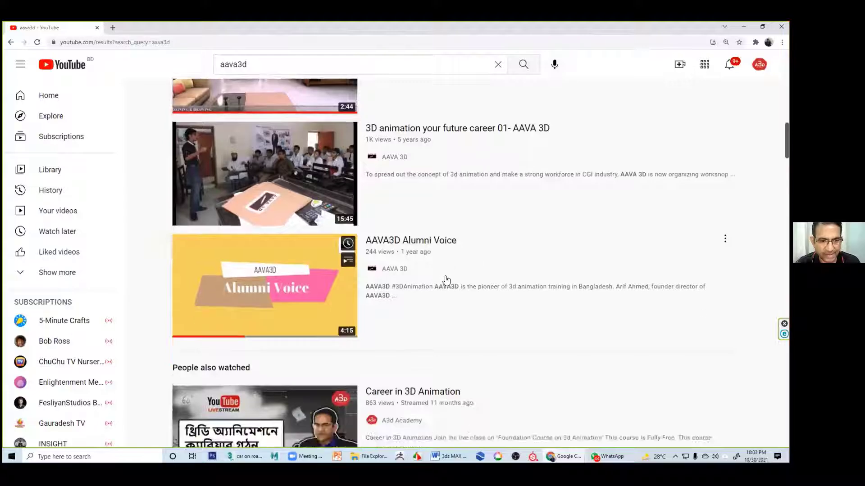
pyautogui.scroll(-4, 459, 281)
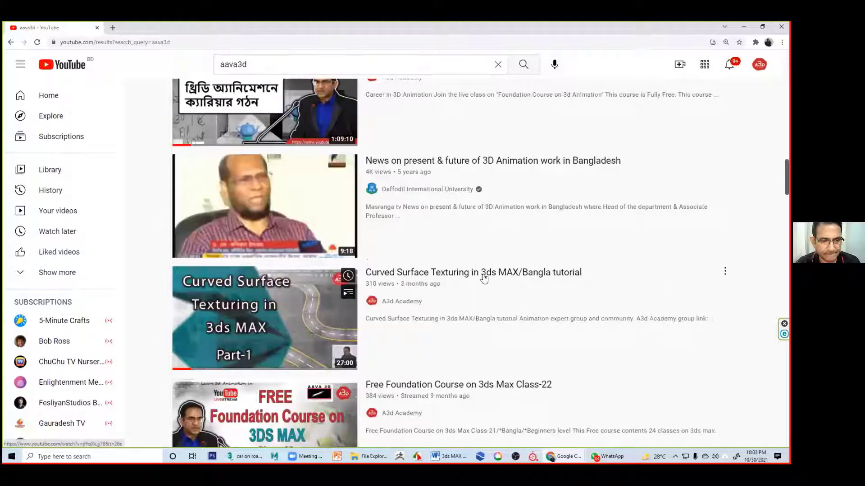
pyautogui.scroll(-4, 554, 273)
pyautogui.scroll(-4, 552, 273)
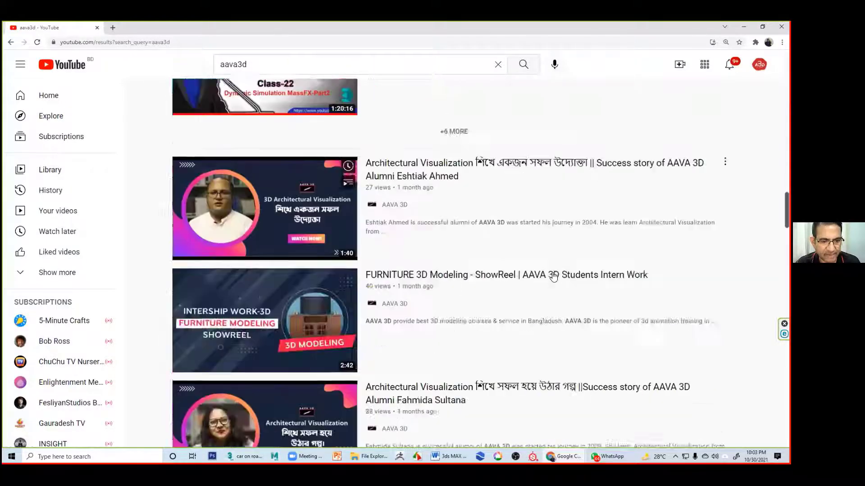
pyautogui.scroll(-4, 547, 273)
pyautogui.scroll(-7, 546, 274)
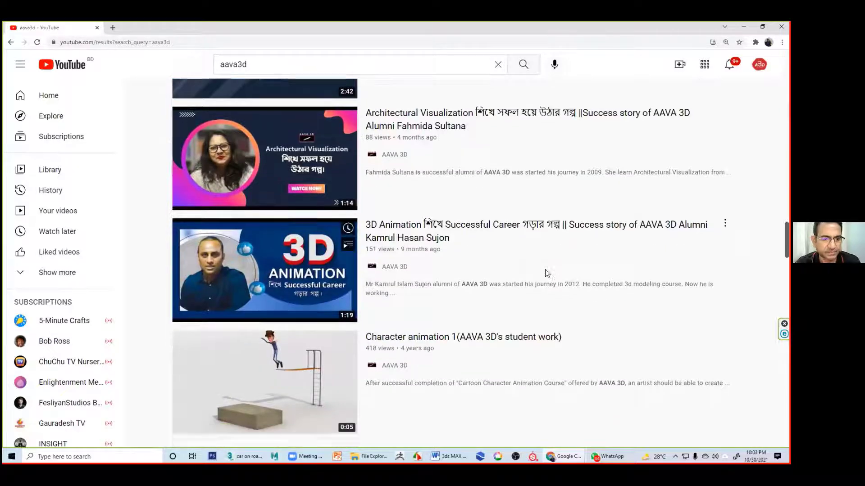
pyautogui.scroll(-4, 545, 278)
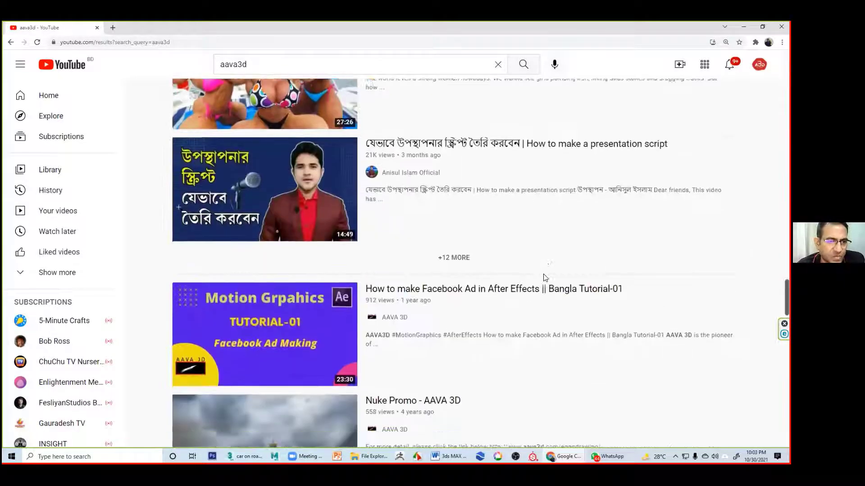
pyautogui.scroll(-4, 545, 279)
pyautogui.scroll(-4, 544, 280)
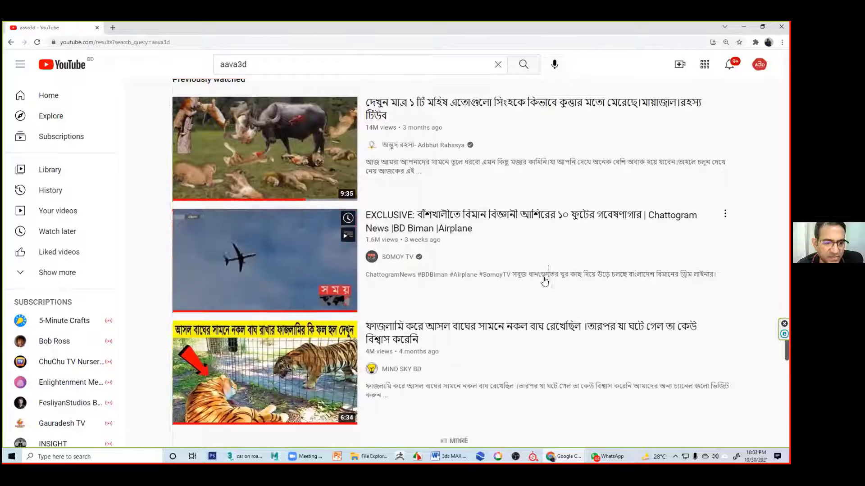
pyautogui.scroll(-13, 542, 281)
pyautogui.scroll(-4, 514, 238)
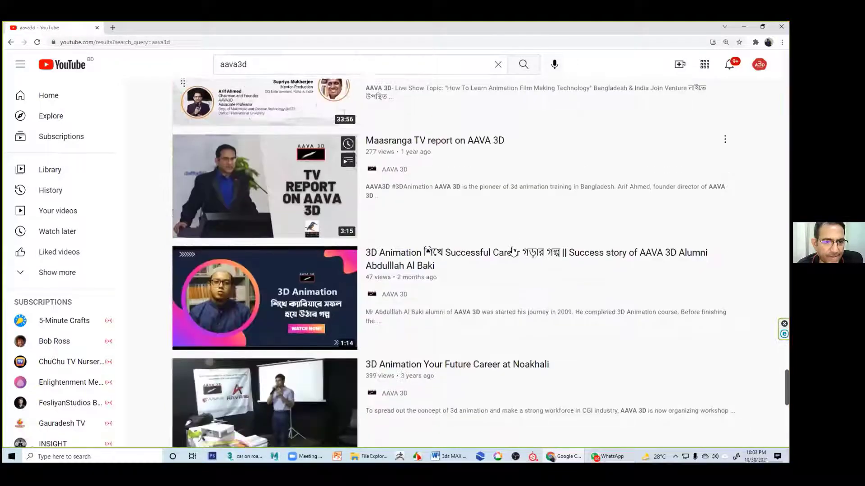
pyautogui.scroll(-4, 513, 253)
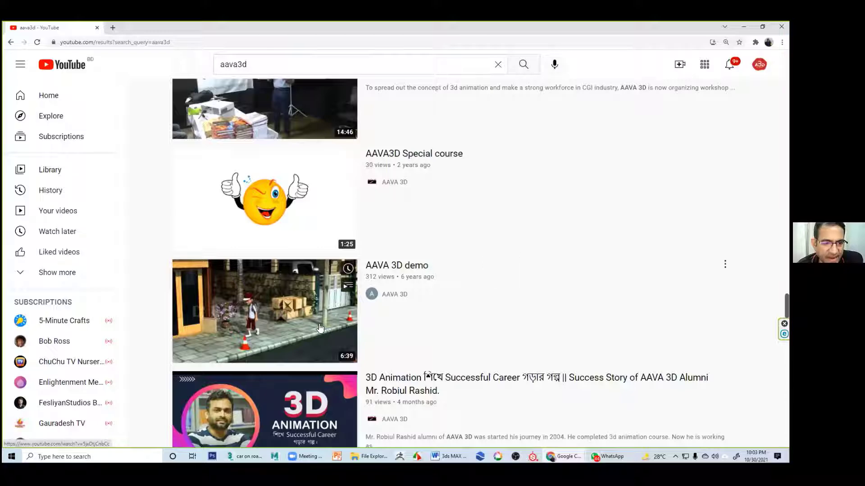
# Play the AAVA 3D demo video in full screen and lower its volume
pyautogui.click(297, 322)
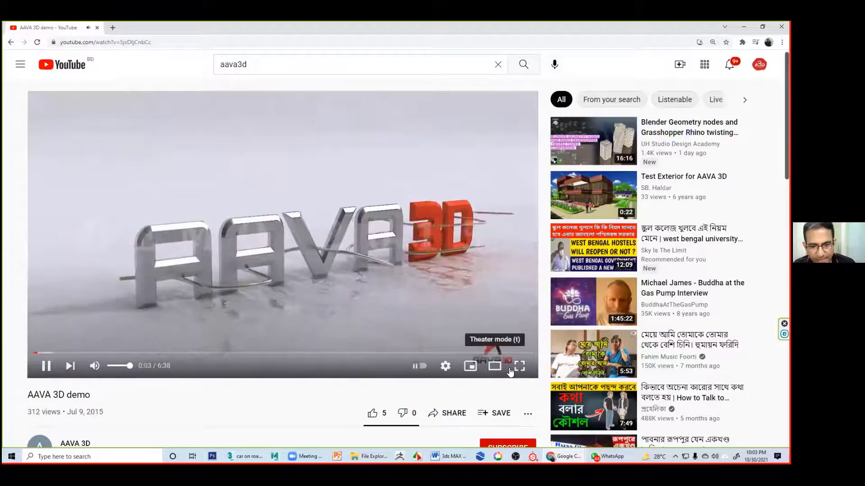
pyautogui.click(519, 366)
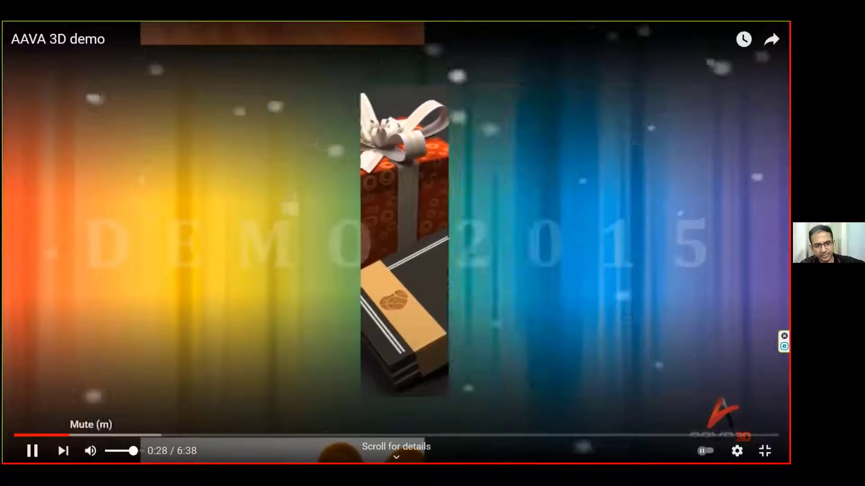
pyautogui.click(111, 450)
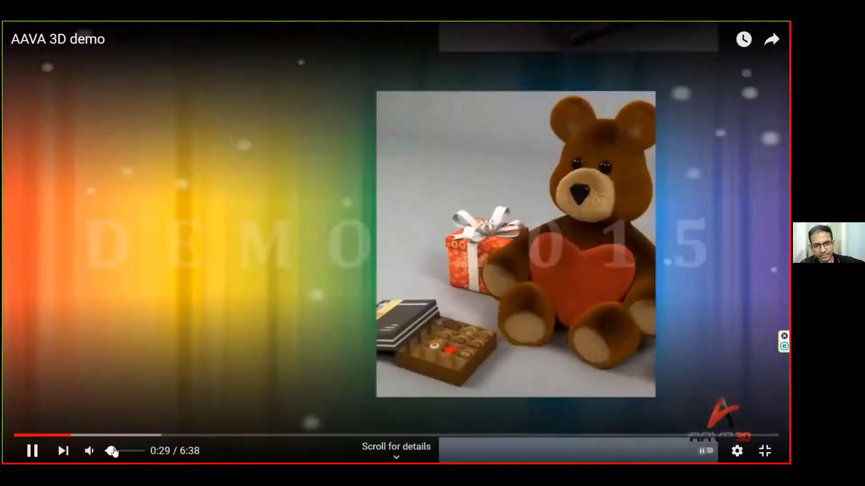
pyautogui.click(113, 452)
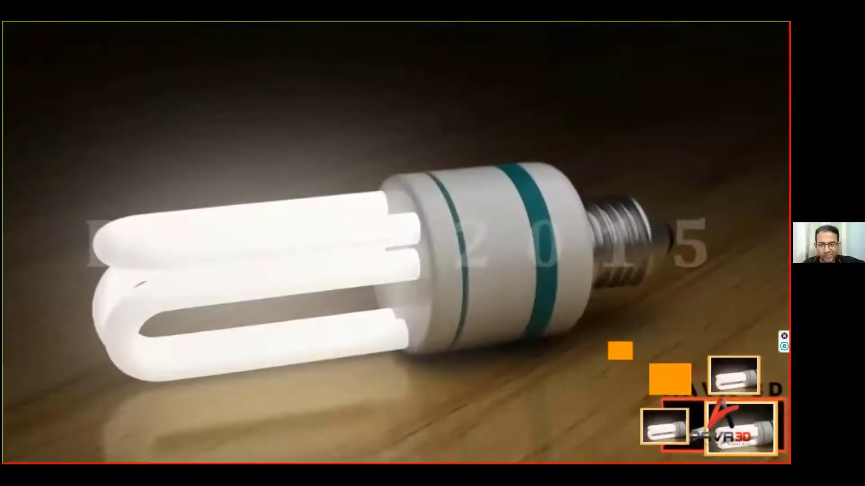
# Skip the demo ahead to 1:55 and on to the street character animation, and pause it at 4:56
pyautogui.moveTo(118, 219)
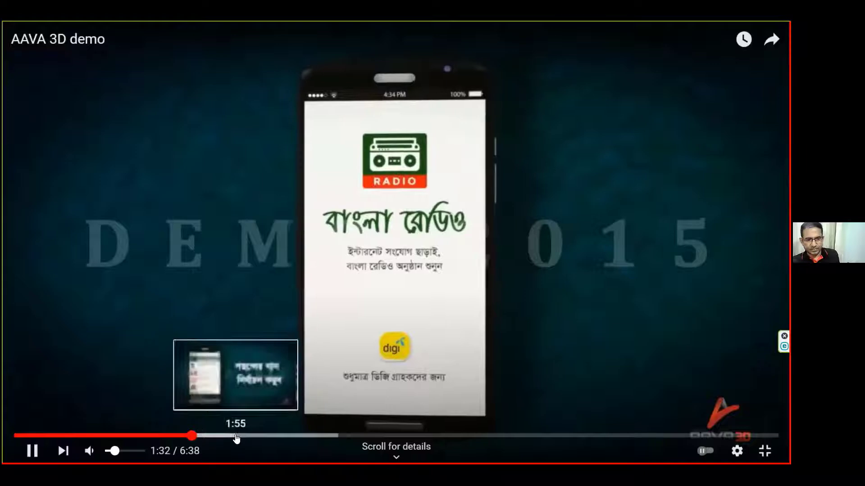
pyautogui.click(235, 436)
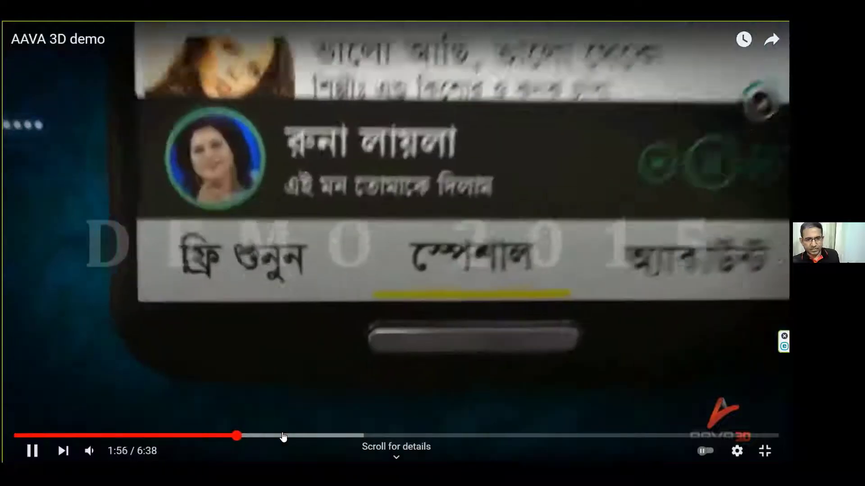
pyautogui.click(280, 436)
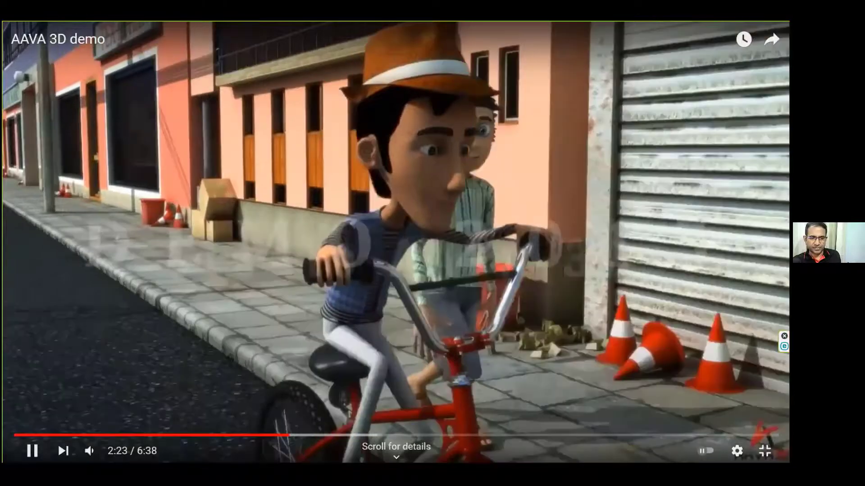
pyautogui.moveTo(90, 451)
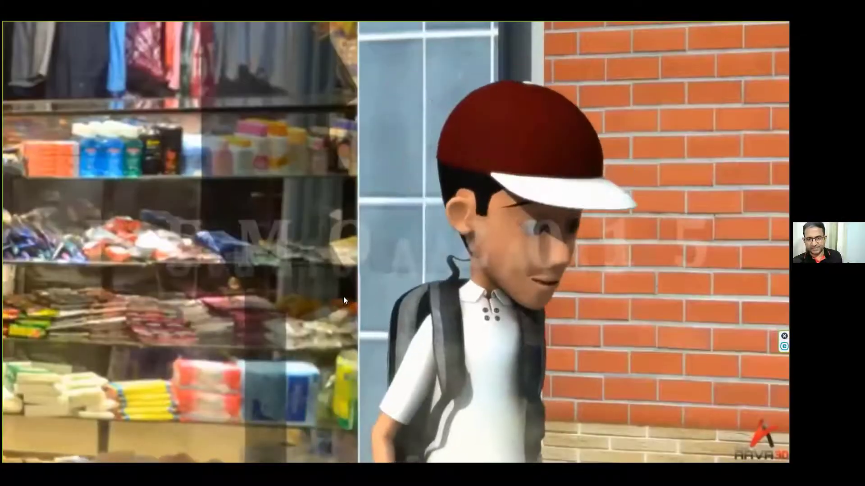
pyautogui.moveTo(344, 297)
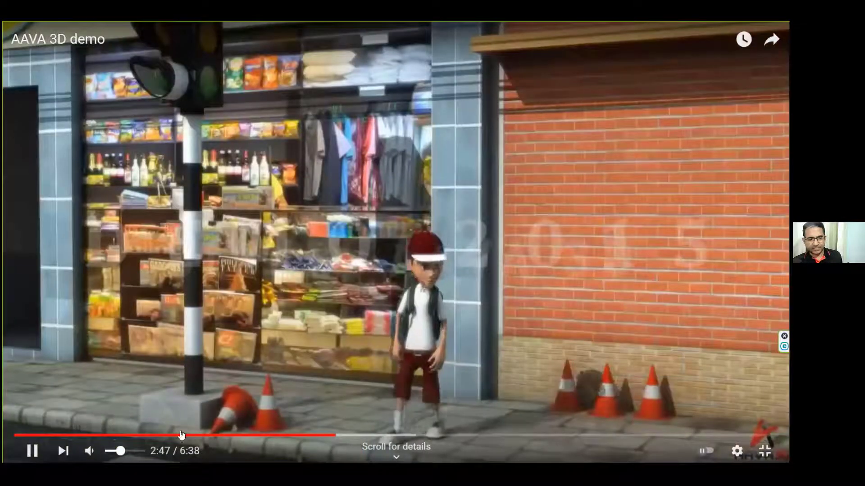
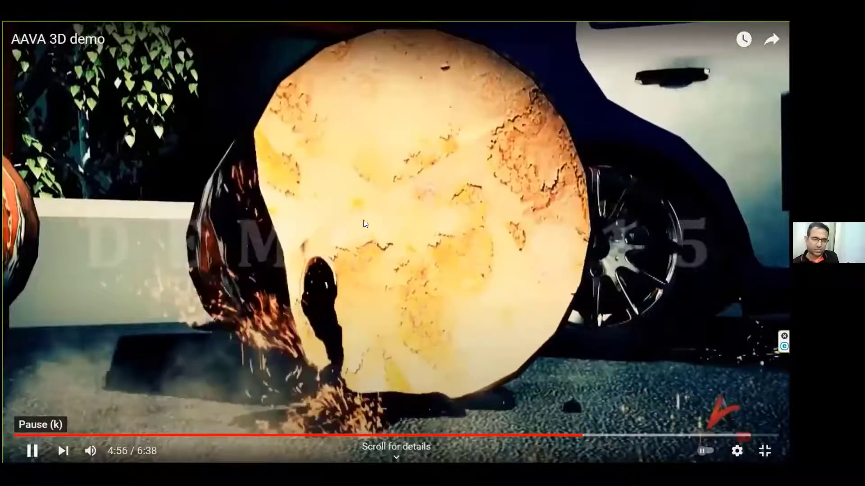
pyautogui.click(32, 451)
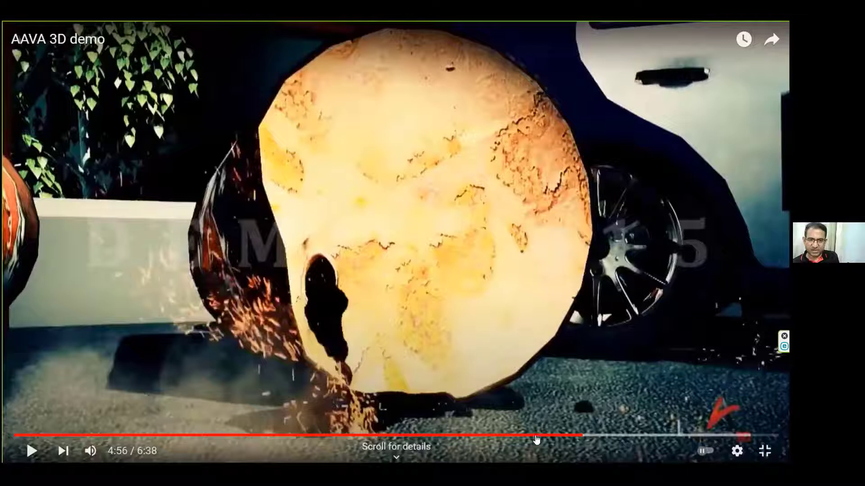
# Skip through the rest of the AAVA 3D demo, return to the police car scene at 5:04, and exit full screen
pyautogui.click(570, 436)
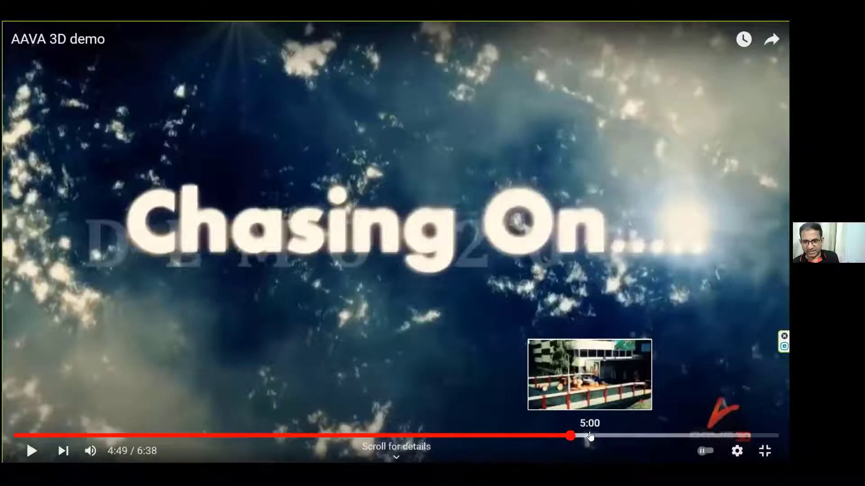
pyautogui.click(597, 436)
pyautogui.click(652, 436)
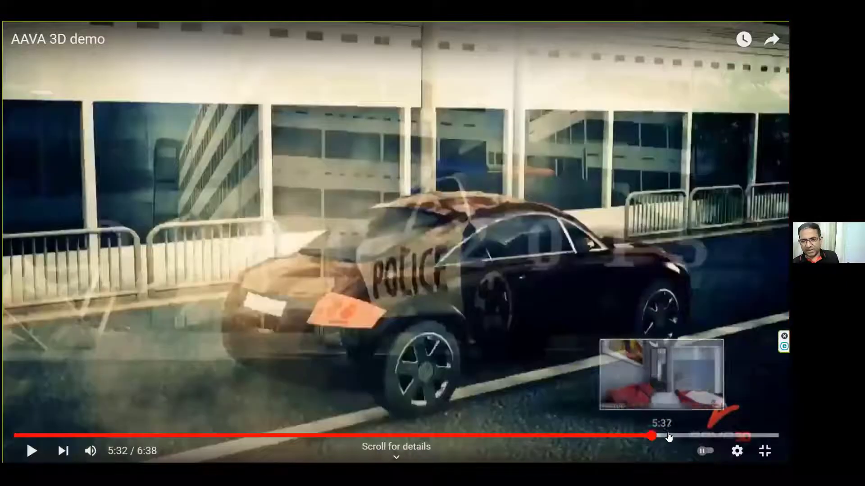
pyautogui.click(682, 436)
pyautogui.click(715, 436)
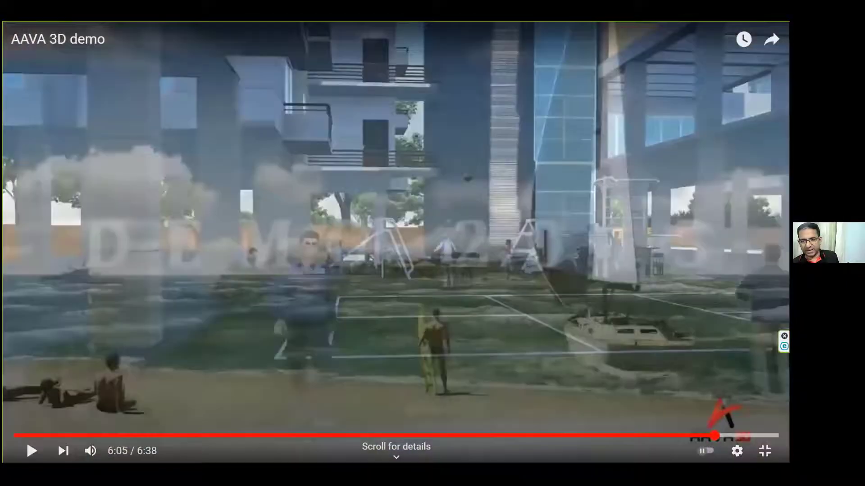
pyautogui.click(633, 436)
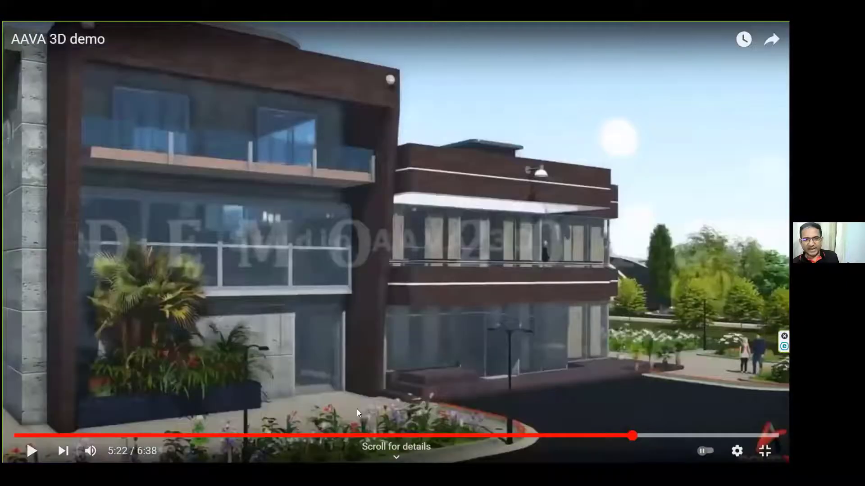
pyautogui.click(598, 436)
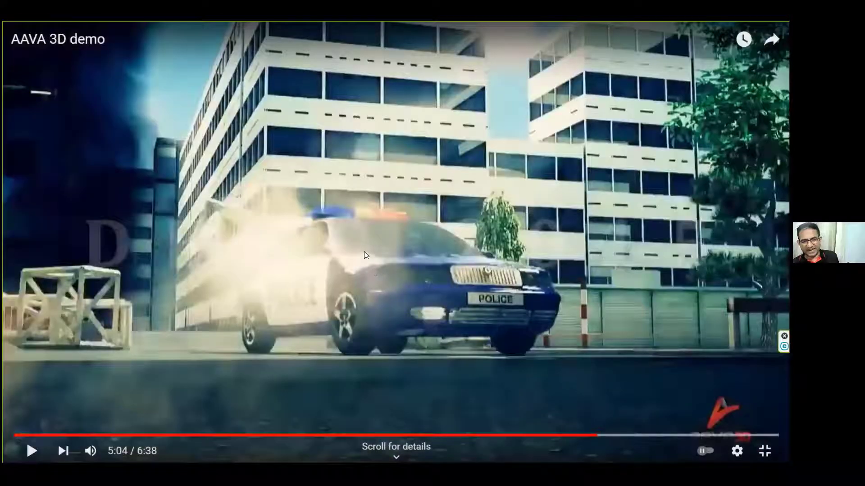
pyautogui.click(765, 451)
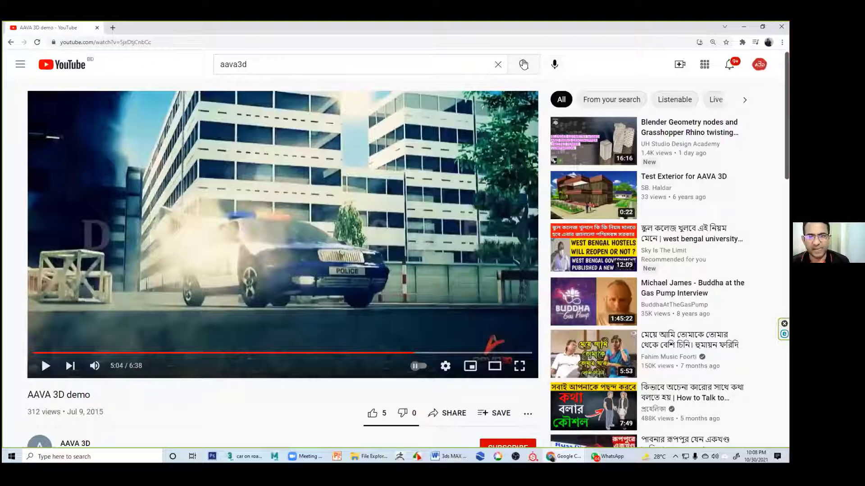
# Search YouTube for "aava3d" again and look through the results for the 3ds Max student work video
pyautogui.click(522, 65)
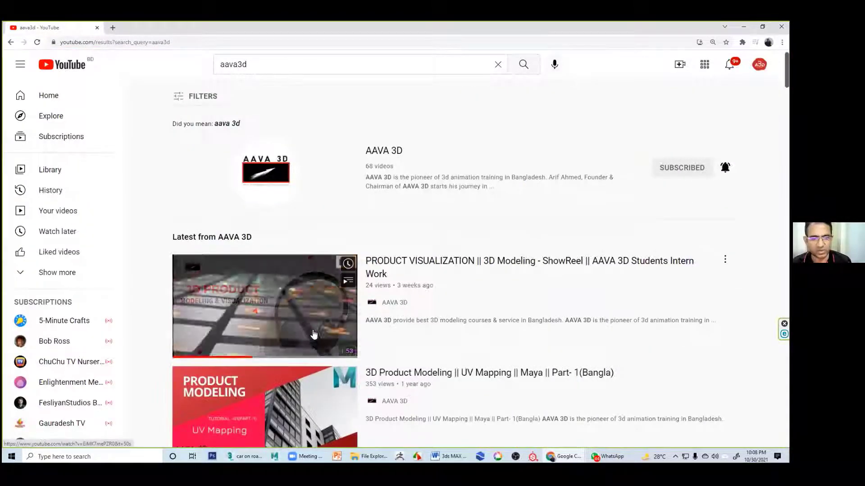
pyautogui.scroll(-18, 324, 306)
pyautogui.scroll(-8, 350, 331)
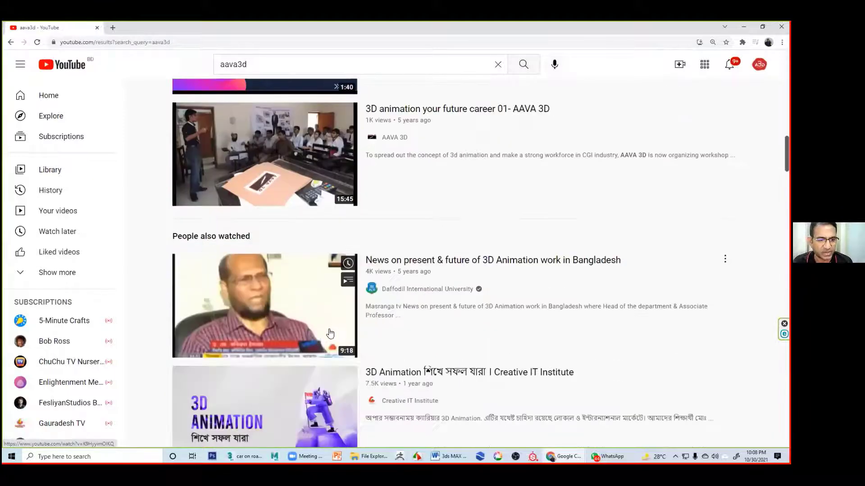
pyautogui.scroll(5, 359, 320)
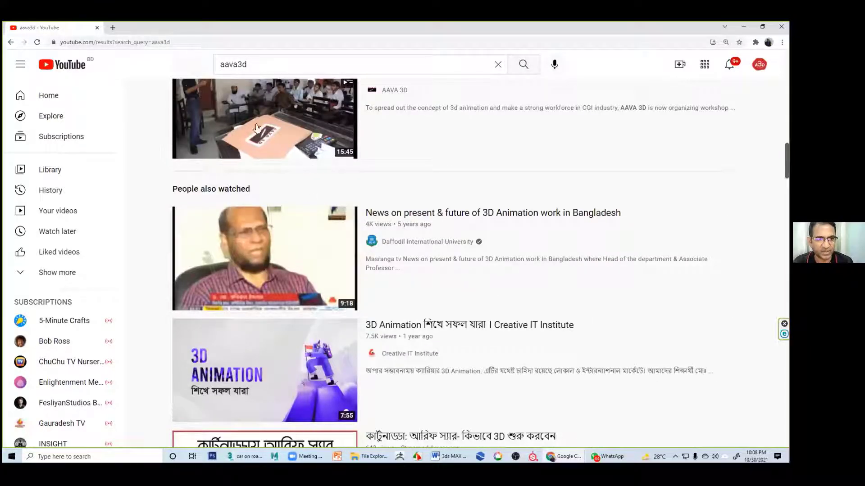
pyautogui.scroll(-10, 340, 336)
pyautogui.scroll(-7, 341, 335)
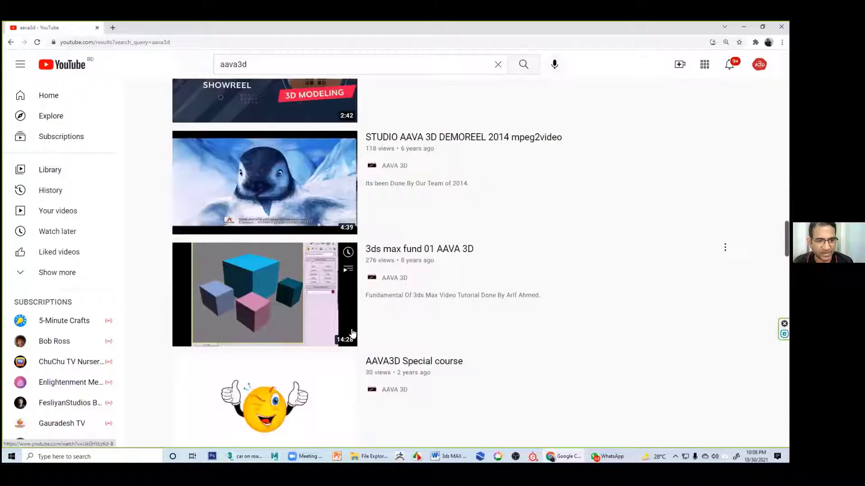
pyautogui.scroll(-7, 353, 333)
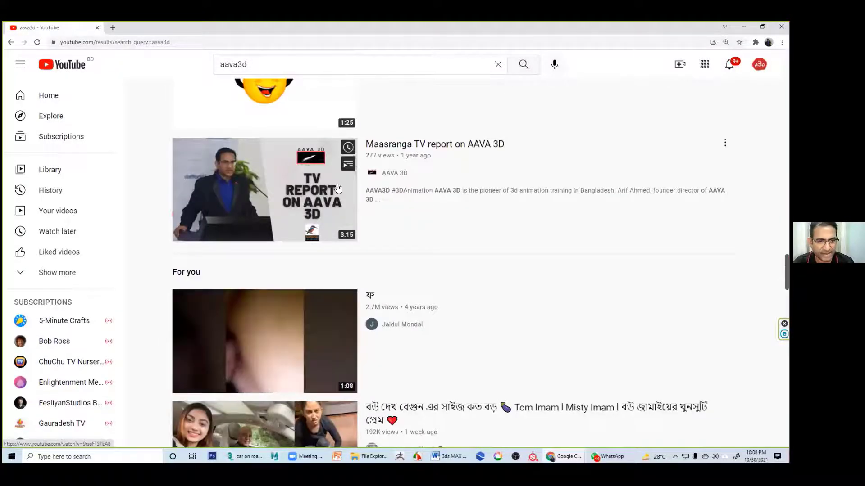
pyautogui.scroll(-5, 346, 218)
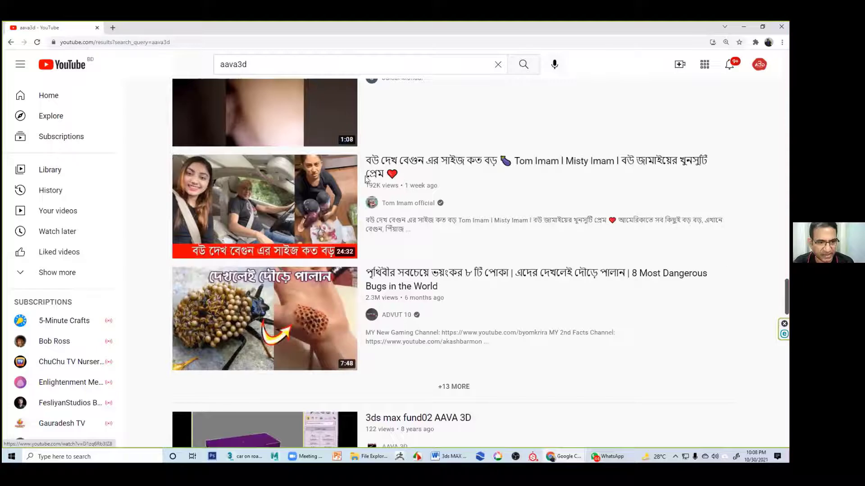
pyautogui.scroll(-20, 372, 260)
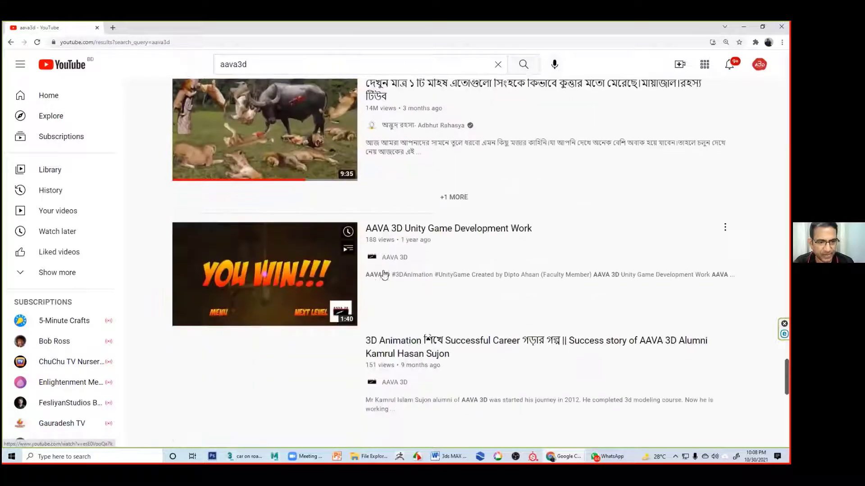
pyautogui.scroll(-9, 384, 273)
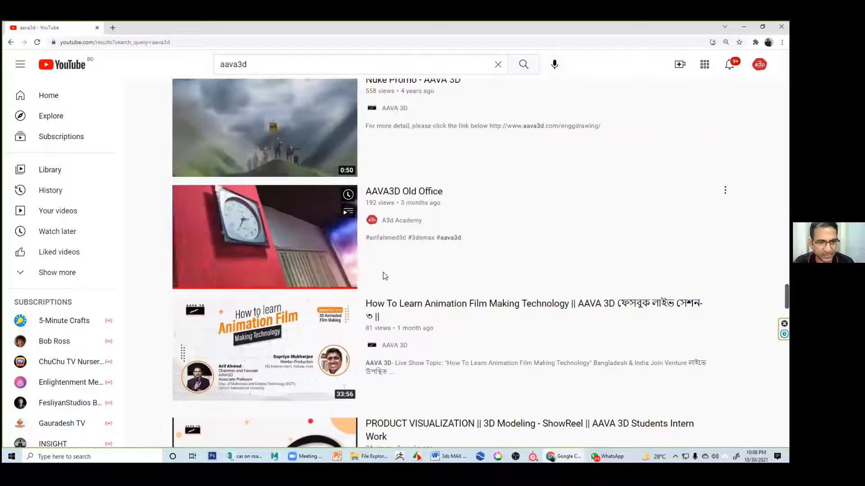
pyautogui.scroll(-5, 384, 276)
pyautogui.scroll(-5, 377, 276)
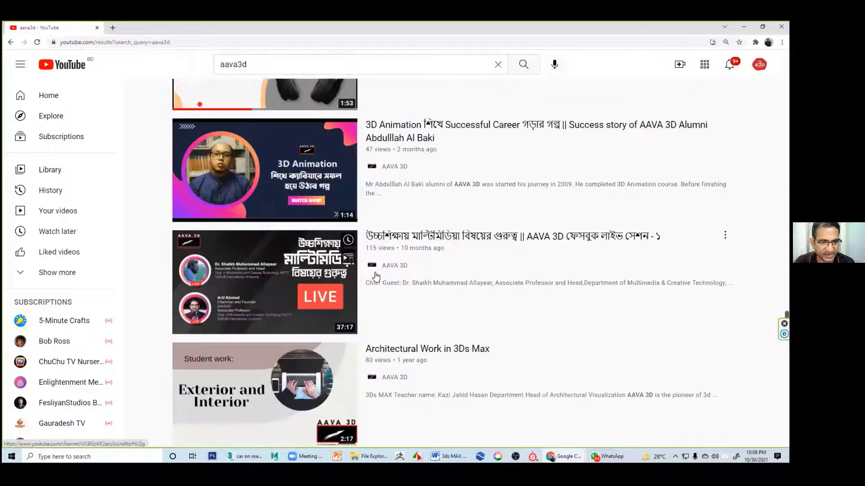
pyautogui.scroll(-5, 376, 276)
pyautogui.scroll(-4, 376, 276)
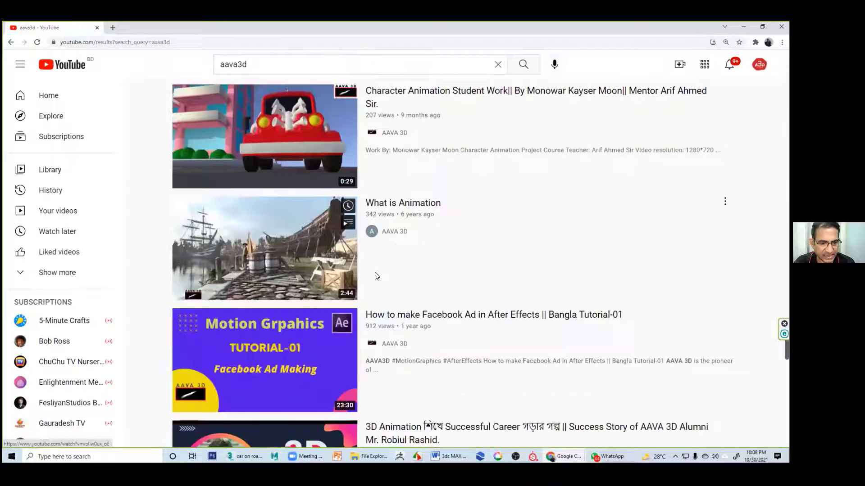
pyautogui.scroll(-15, 377, 276)
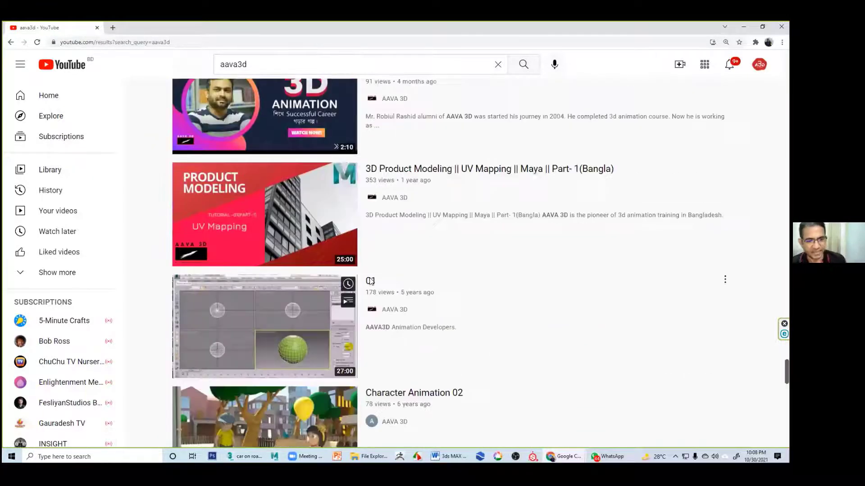
pyautogui.scroll(-6, 356, 280)
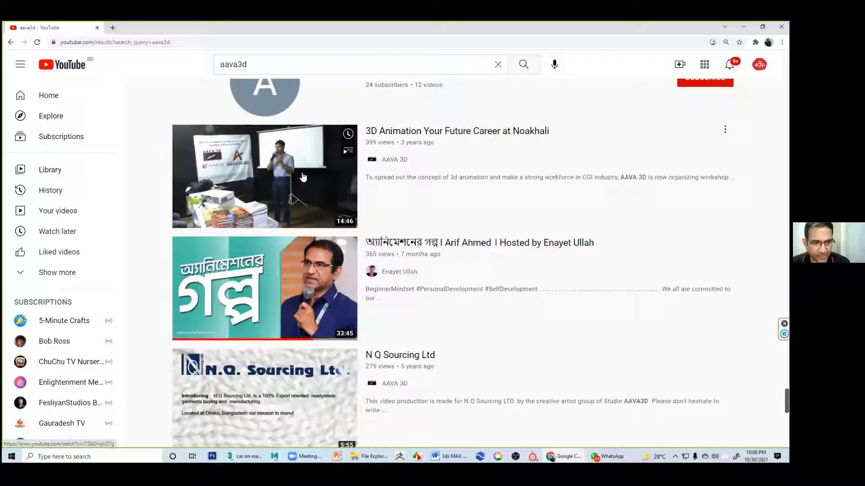
pyautogui.scroll(-4, 297, 189)
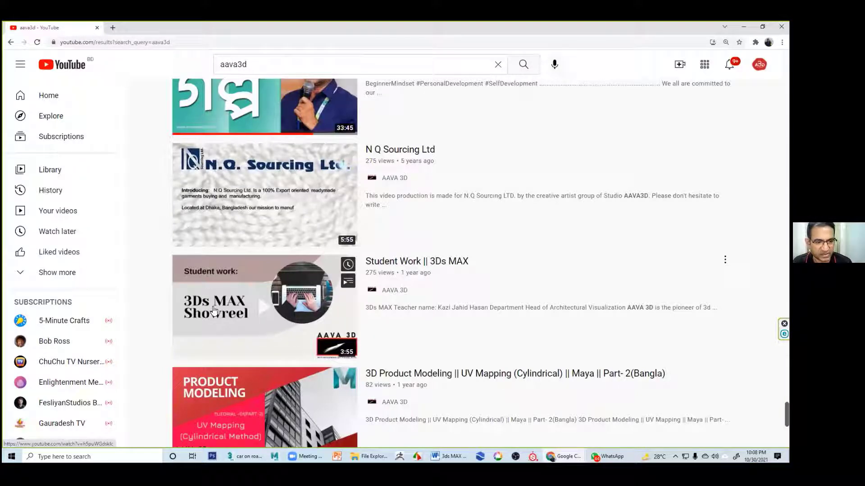
# Play the "Student Work || 3Ds MAX" video and skip ahead through its still-life and later scenes
pyautogui.click(256, 331)
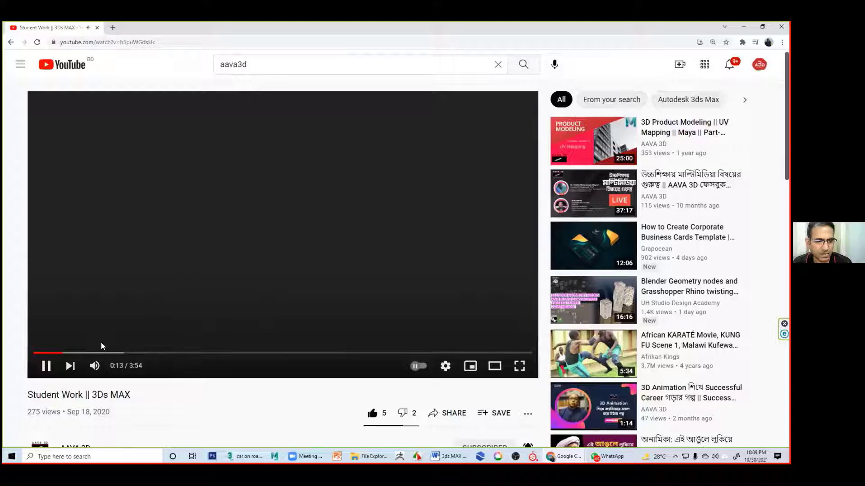
pyautogui.click(85, 353)
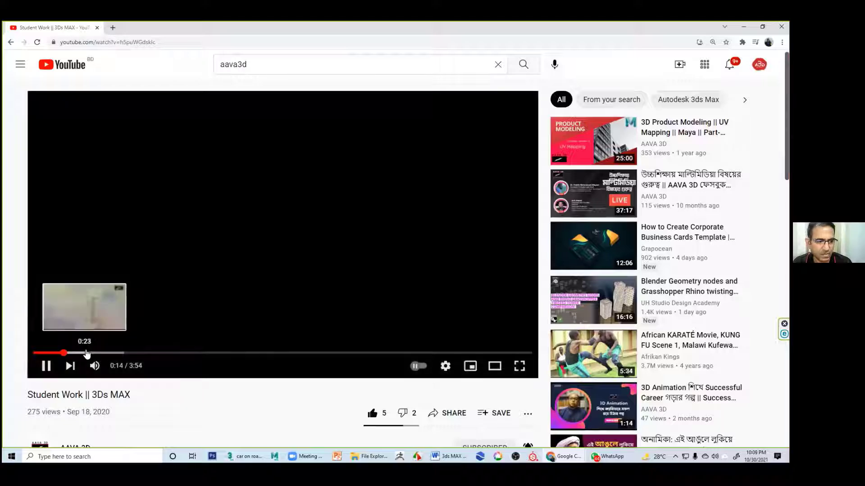
pyautogui.click(143, 354)
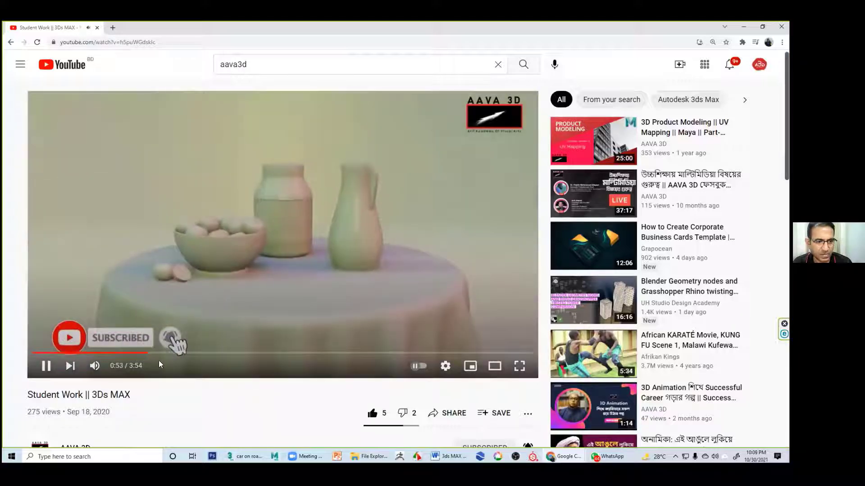
pyautogui.click(205, 353)
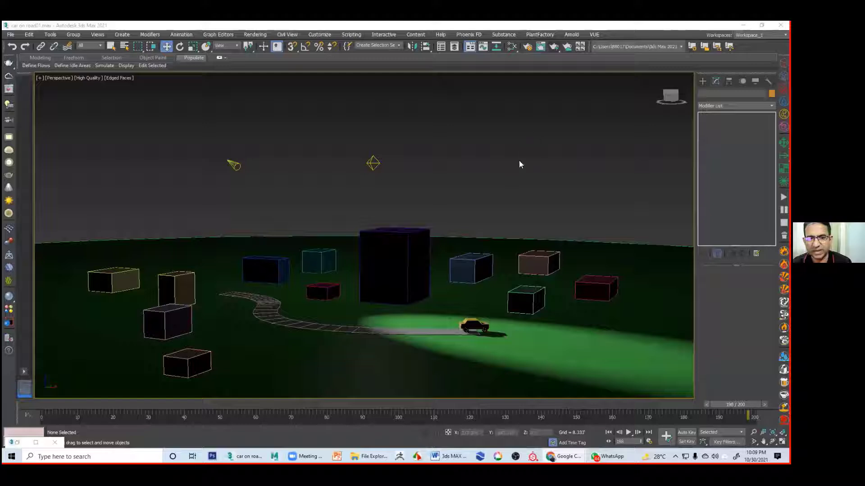
# Switch to the car on road01 scene in 3ds Max, decline the incoming call, and play the car animation up to frame 104
pyautogui.click(282, 212)
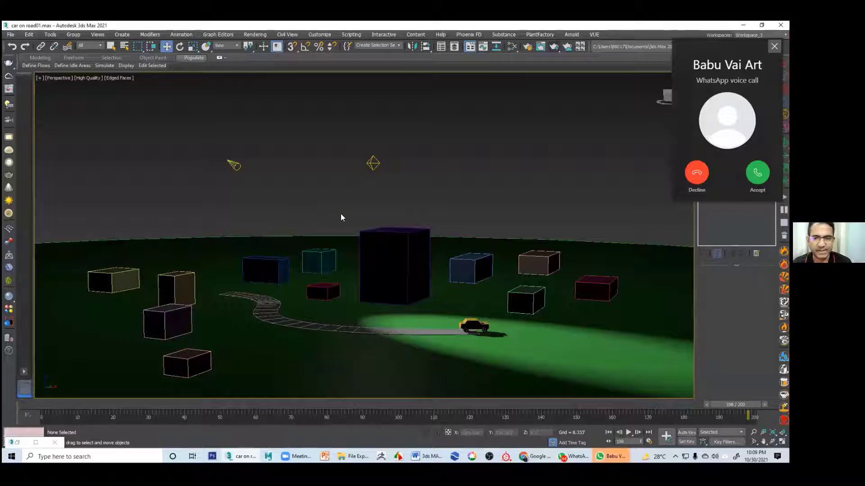
pyautogui.click(698, 174)
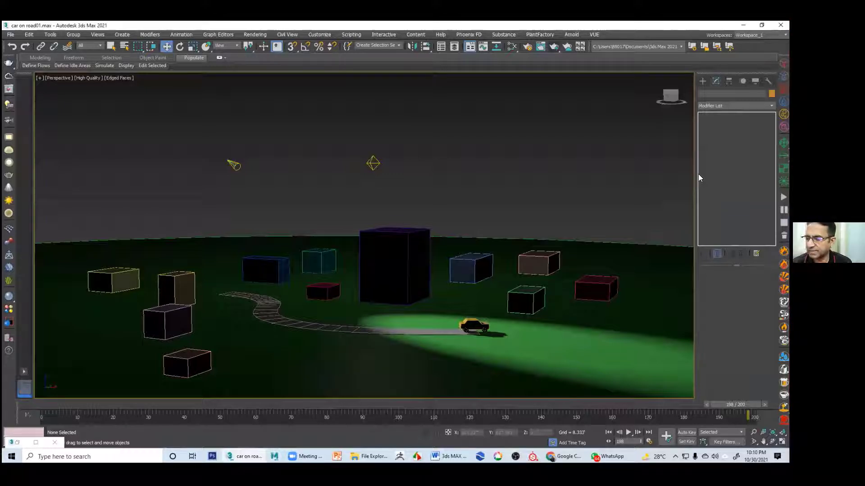
pyautogui.click(628, 432)
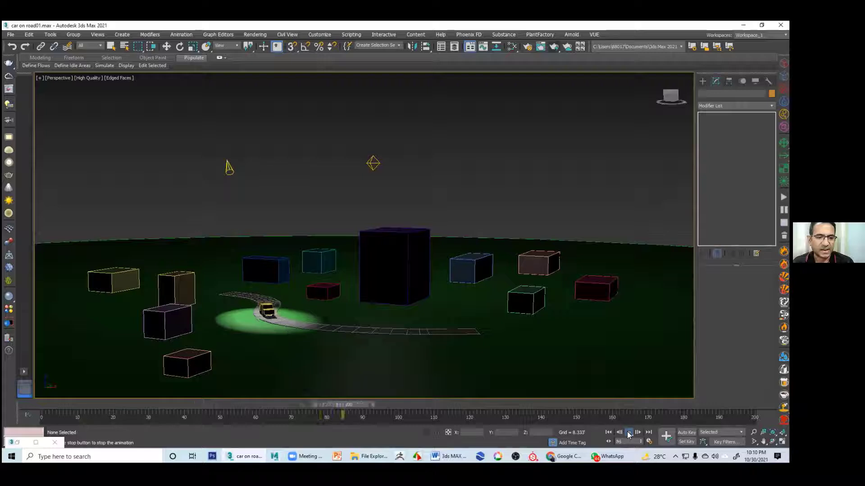
pyautogui.press('w')
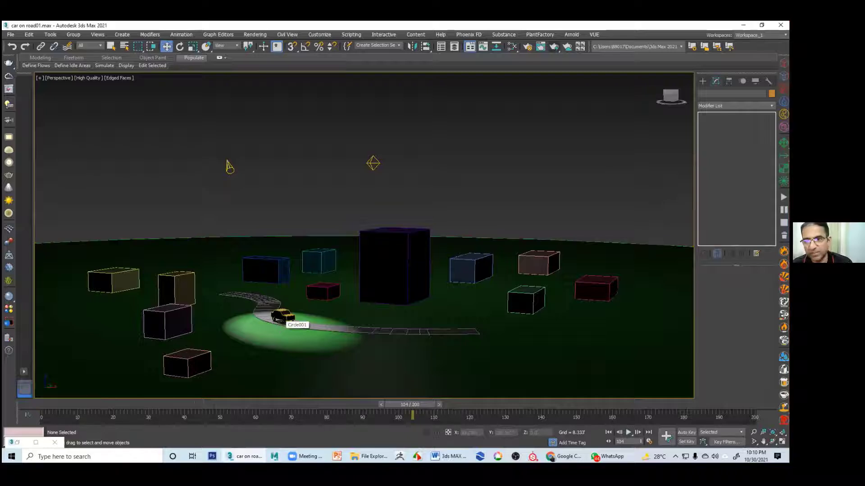
# Return the animation to frame 0 and create a Free camera at the car in the Front view
pyautogui.click(702, 81)
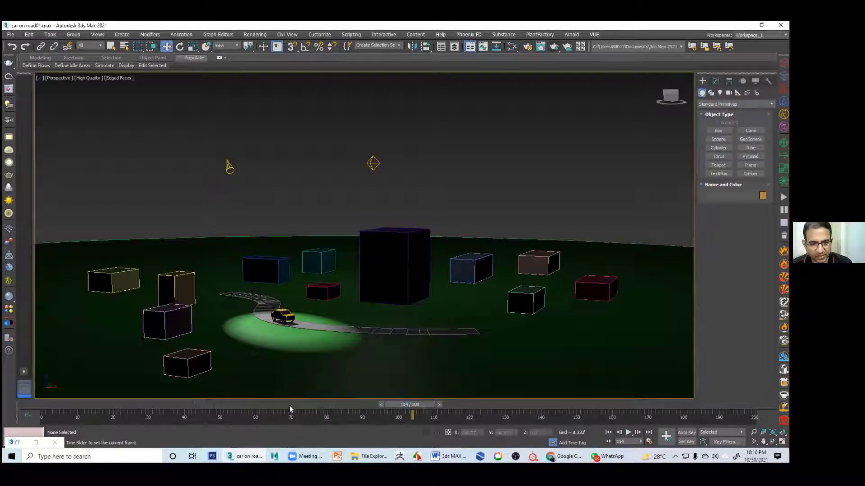
pyautogui.moveTo(403, 404); pyautogui.dragTo(3, 404)
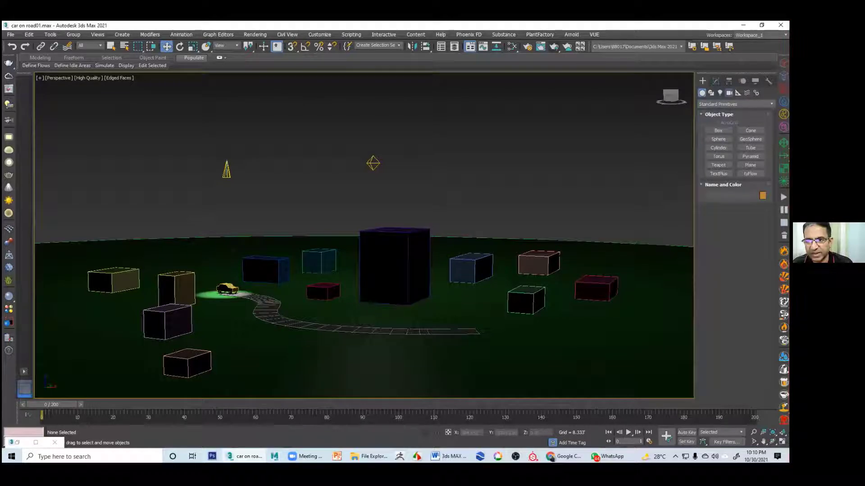
pyautogui.click(728, 92)
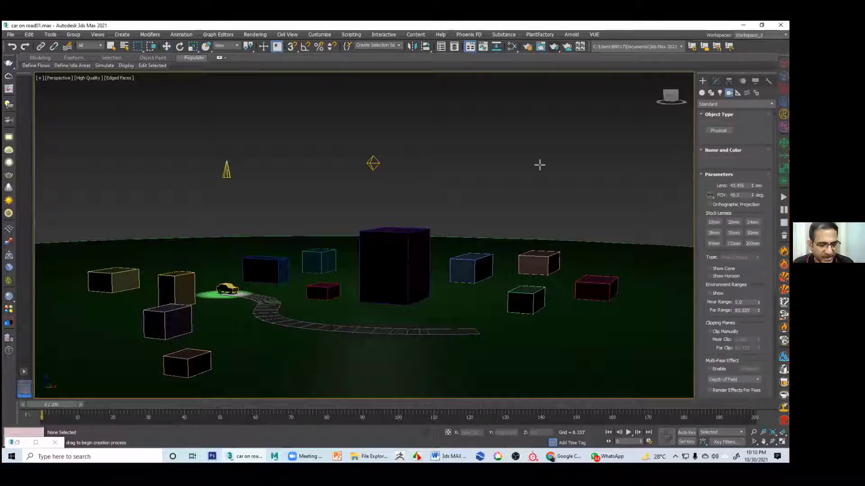
pyautogui.hotkey('alt', 'w')
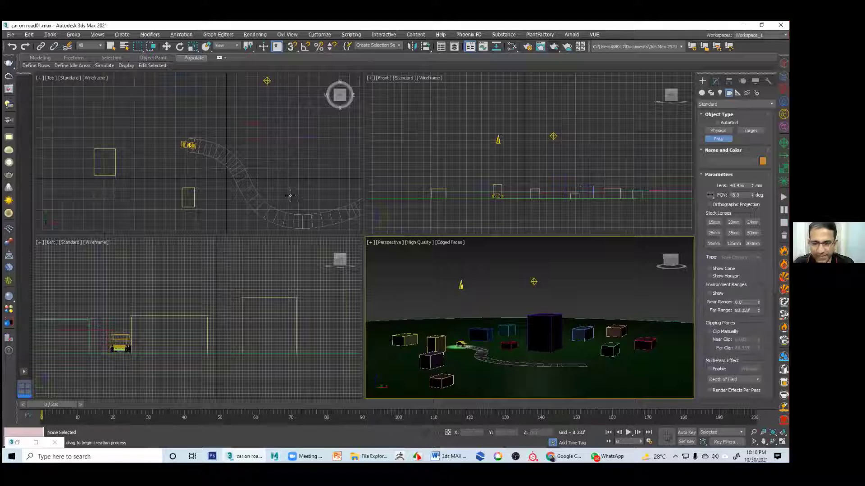
pyautogui.click(495, 185)
pyautogui.scroll(5, 495, 184)
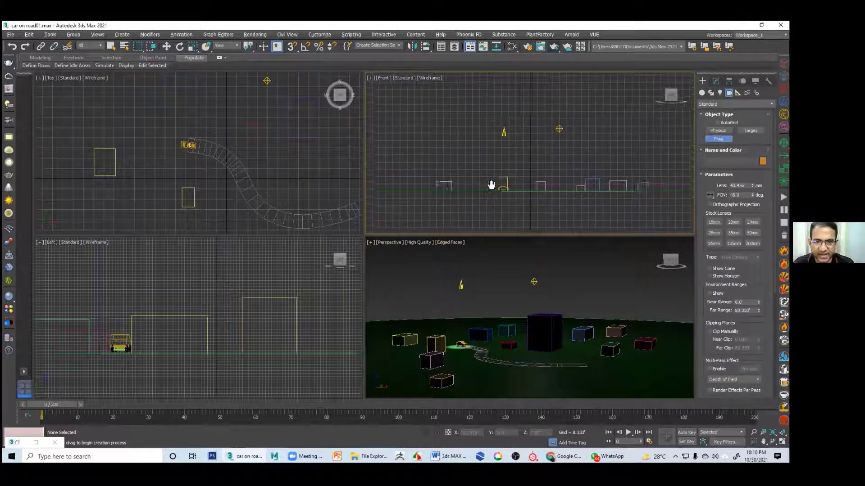
pyautogui.moveTo(496, 179); pyautogui.dragTo(495, 180)
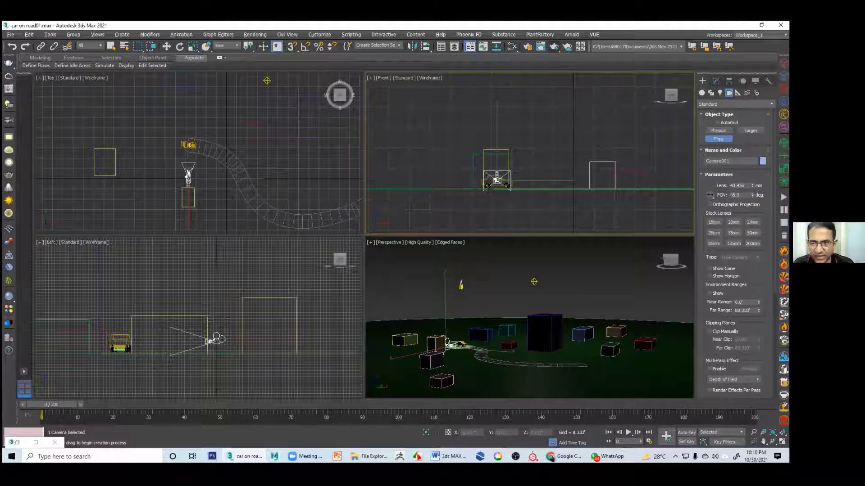
# Position the camera beside the car at about X -34', Y 5.1', Z 2.6' and show its view in the perspective viewport
pyautogui.rightClick(245, 122)
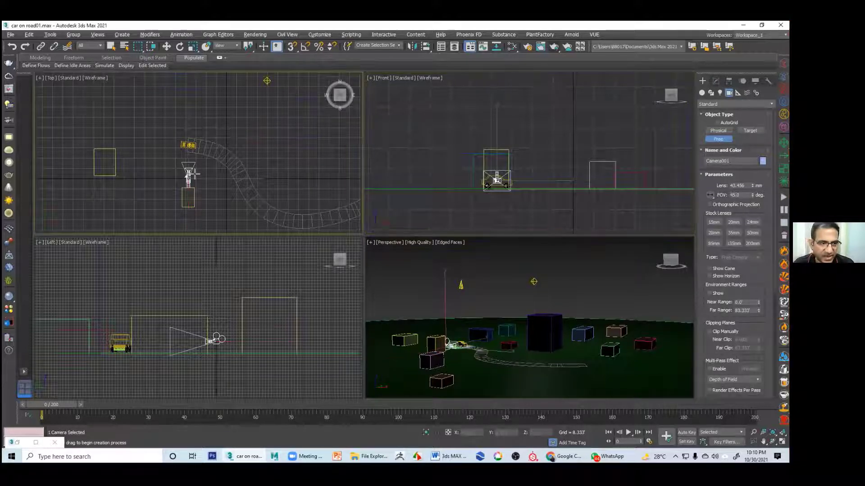
pyautogui.press('w')
pyautogui.moveTo(212, 157); pyautogui.dragTo(206, 149)
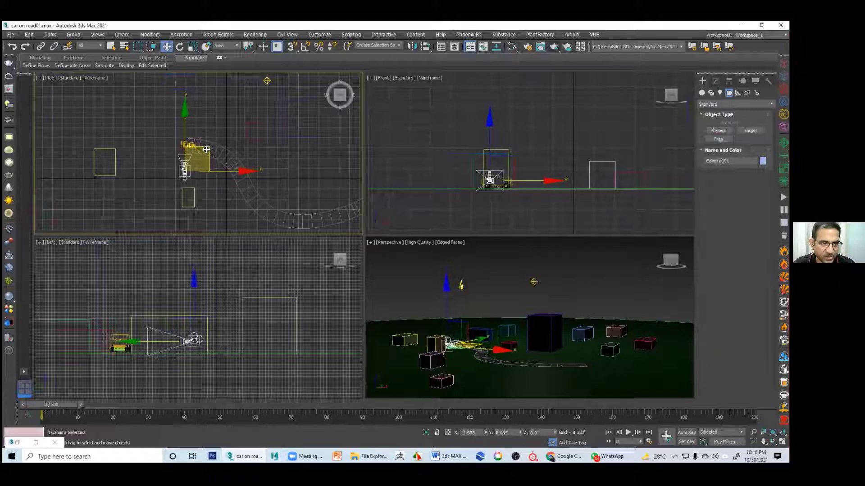
pyautogui.middleClick(403, 268)
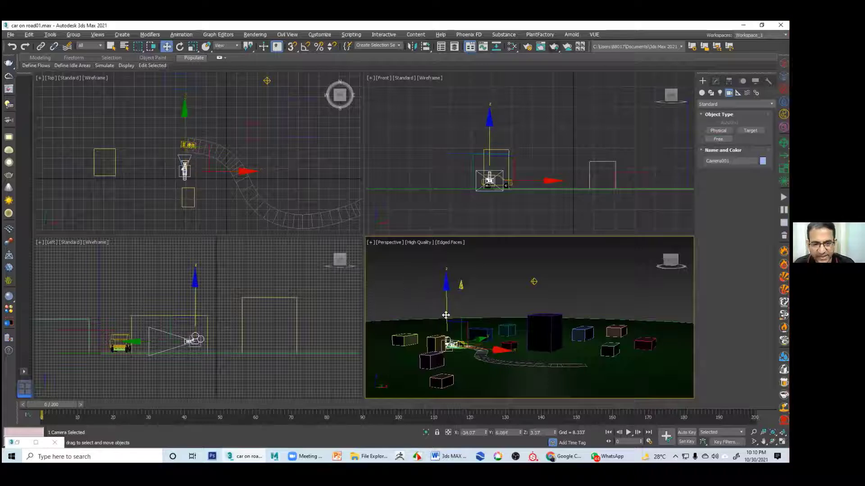
pyautogui.moveTo(447, 308); pyautogui.dragTo(448, 309)
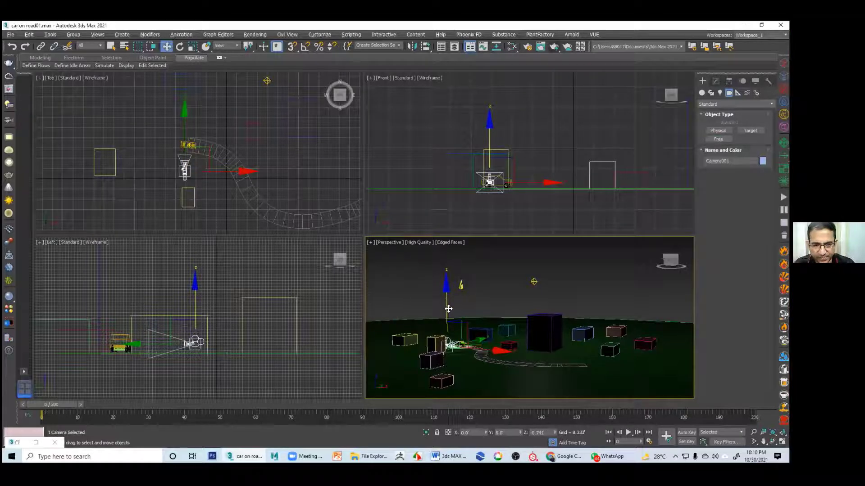
pyautogui.press('c')
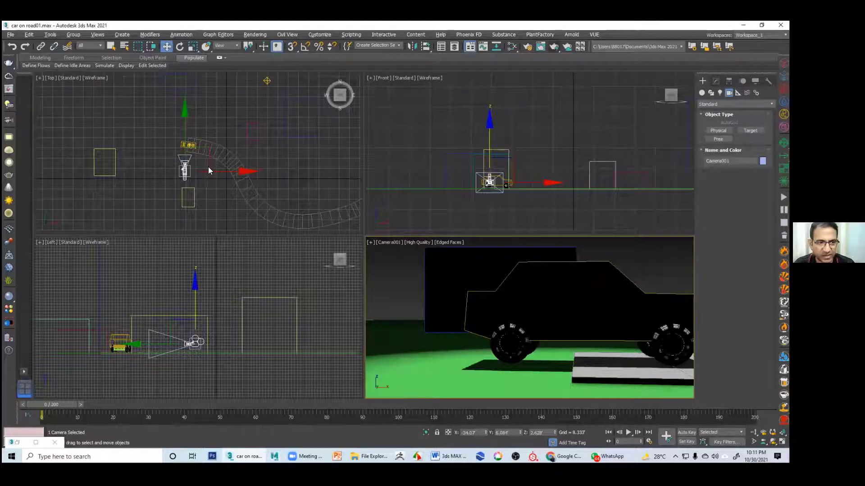
pyautogui.moveTo(208, 167); pyautogui.dragTo(209, 172)
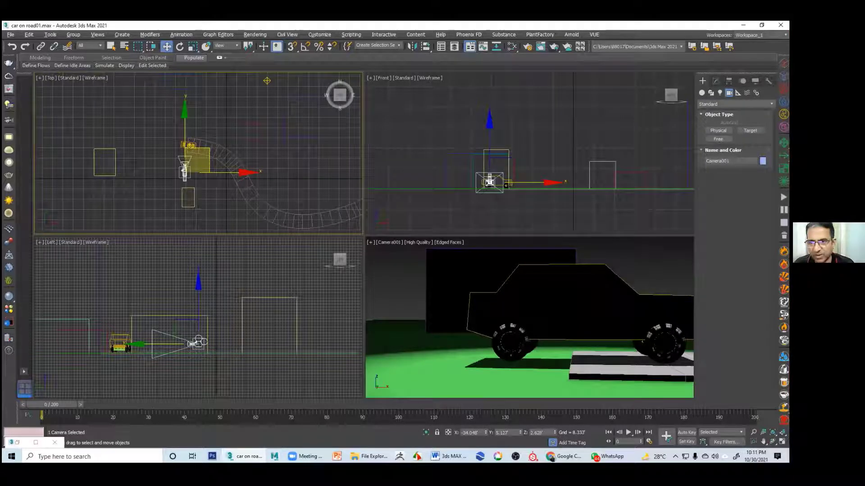
# Add an Omni light near the camera, raise it to about 2.4', and move it farther back from the car in the Top view
pyautogui.click(720, 92)
pyautogui.click(719, 148)
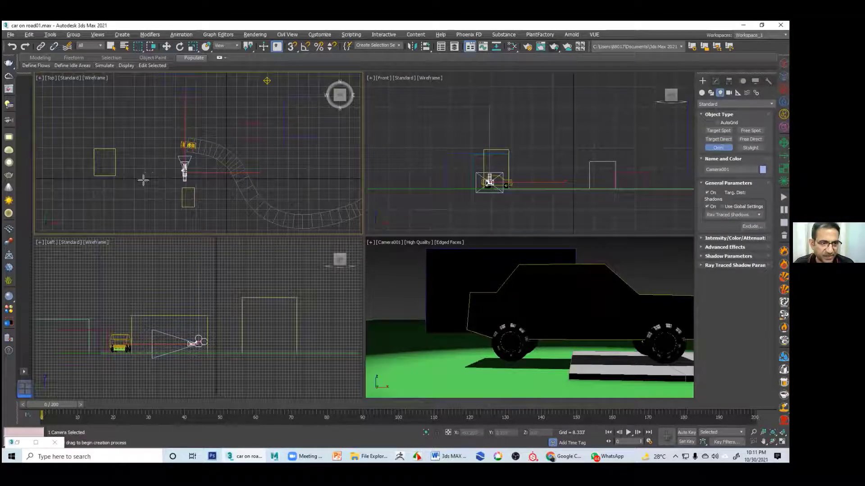
pyautogui.click(163, 173)
pyautogui.press('w')
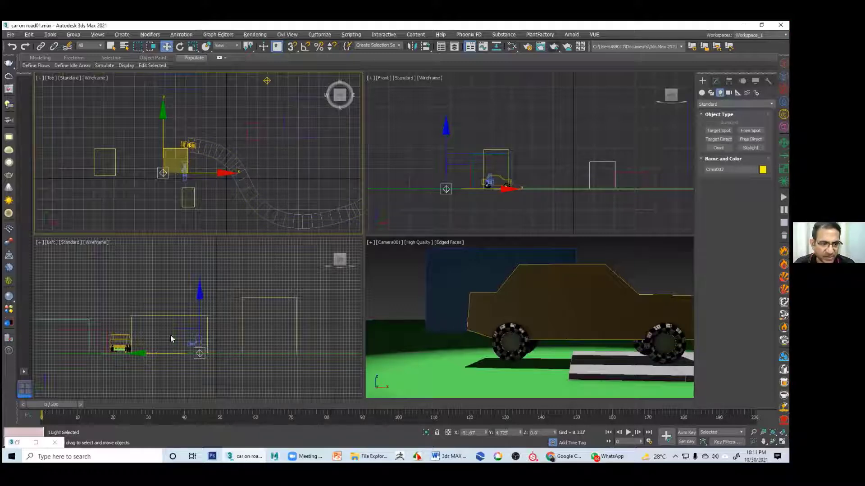
pyautogui.moveTo(199, 299); pyautogui.dragTo(200, 292)
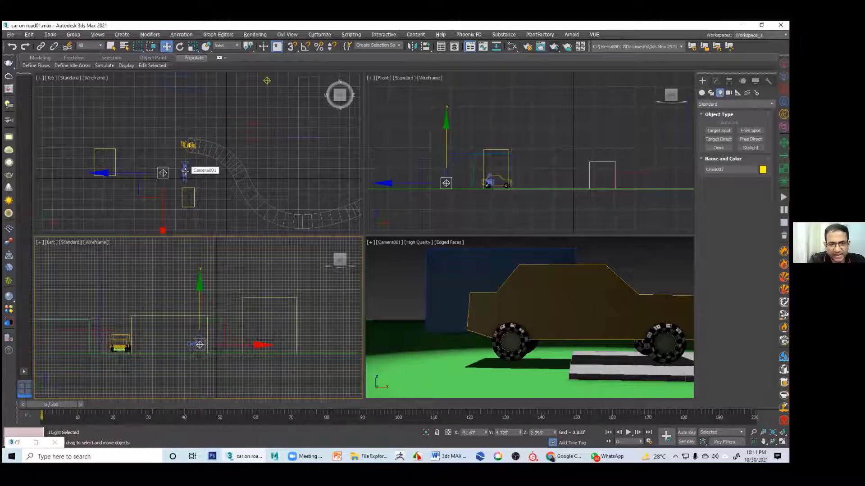
pyautogui.moveTo(162, 177)
pyautogui.mouseDown()
pyautogui.moveTo(159, 198)
pyautogui.moveTo(162, 183)
pyautogui.mouseUp()
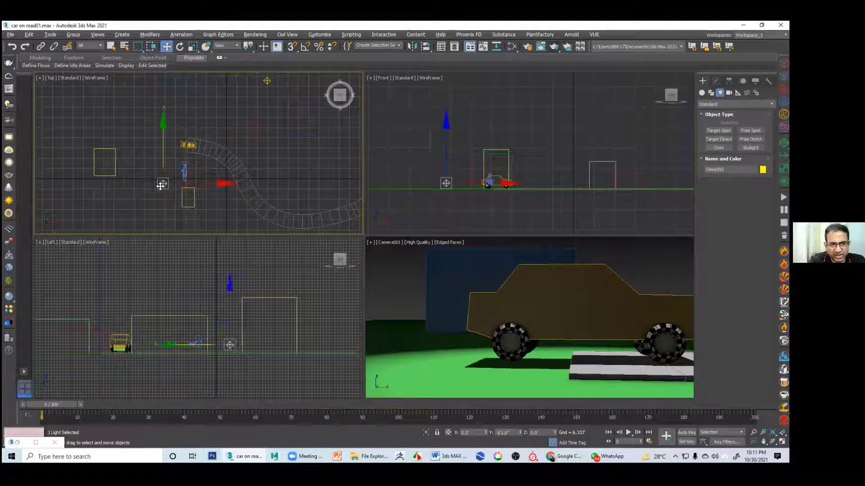
# Rotate the camera about -7.2 degrees around Z in the Top view to frame the whole car
pyautogui.click(184, 170)
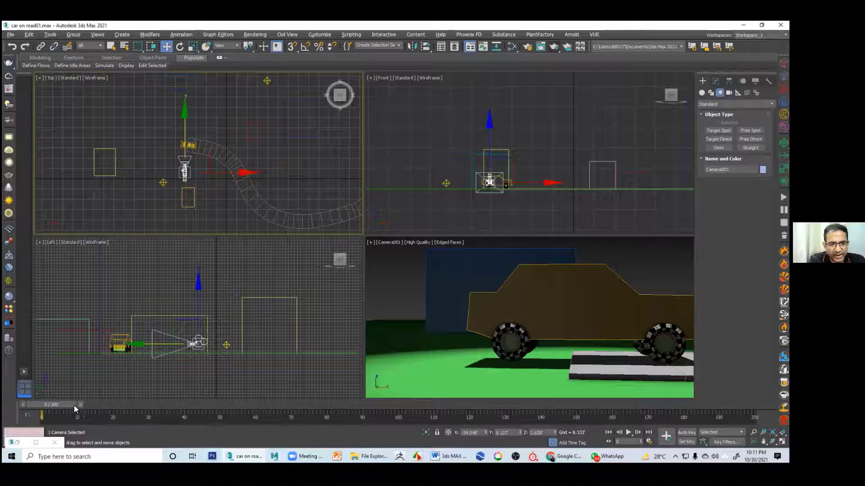
pyautogui.moveTo(74, 405); pyautogui.dragTo(42, 406)
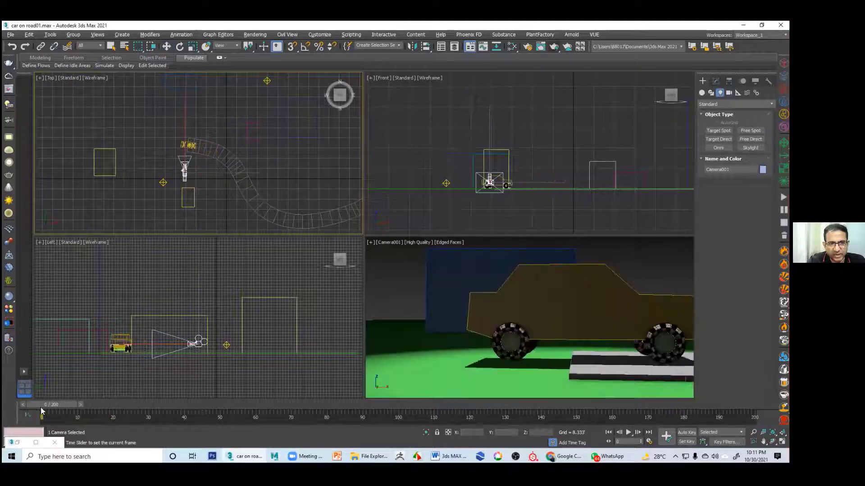
pyautogui.press('w')
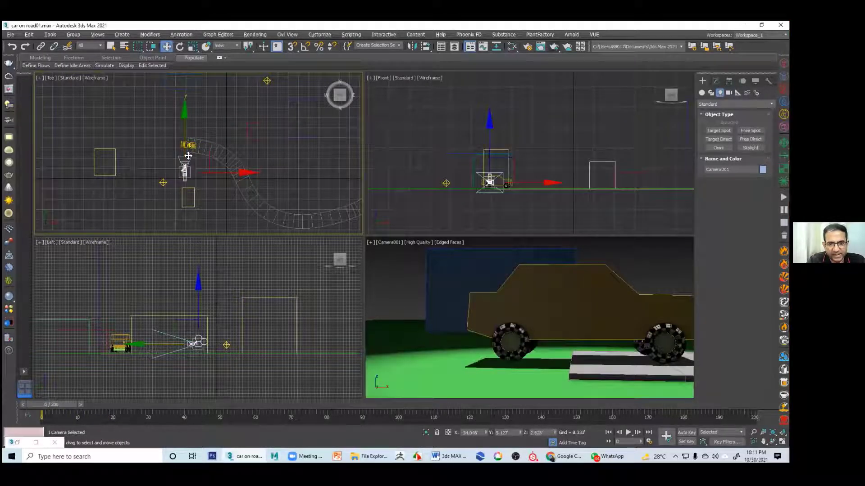
pyautogui.click(179, 47)
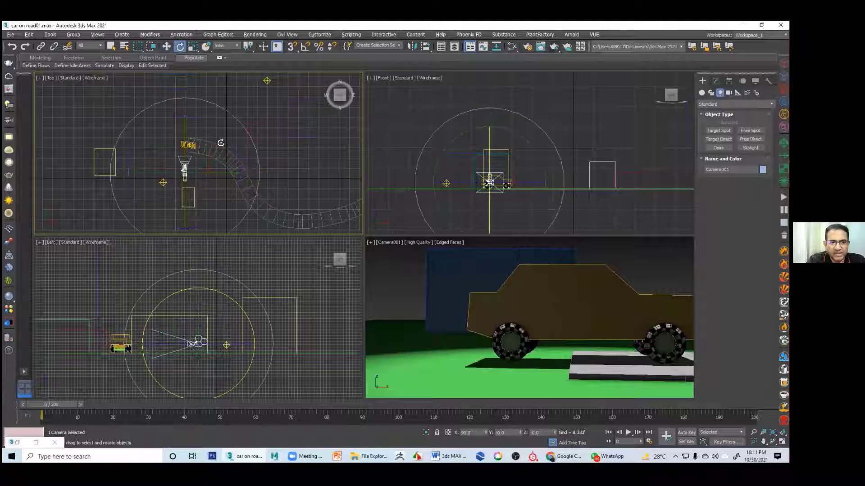
pyautogui.moveTo(236, 146); pyautogui.dragTo(238, 152)
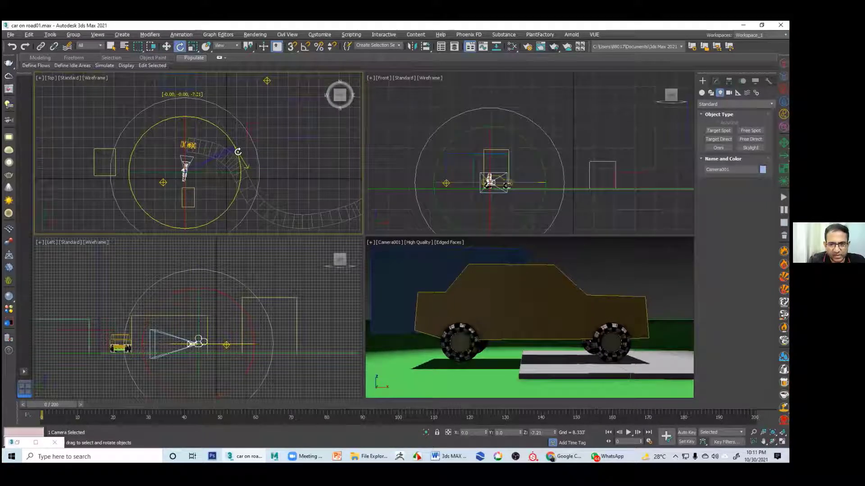
pyautogui.click(257, 218)
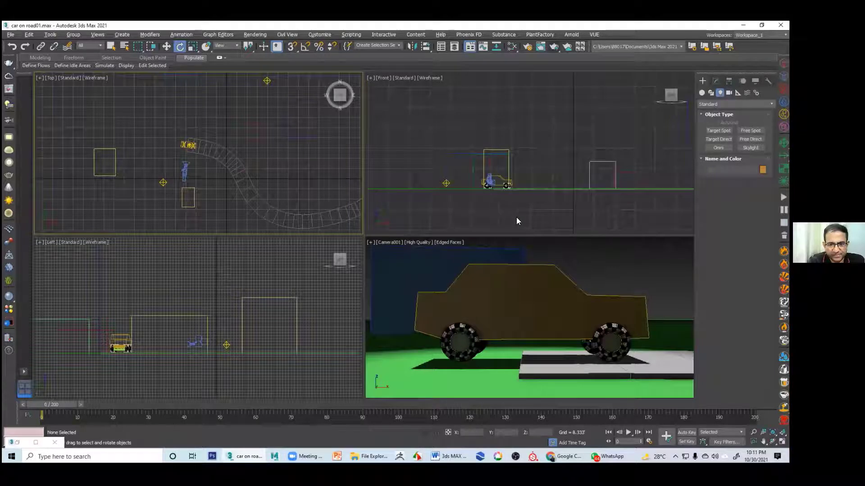
# Apply a LookAt constraint to the camera with the car body, Line001, as its target
pyautogui.click(184, 171)
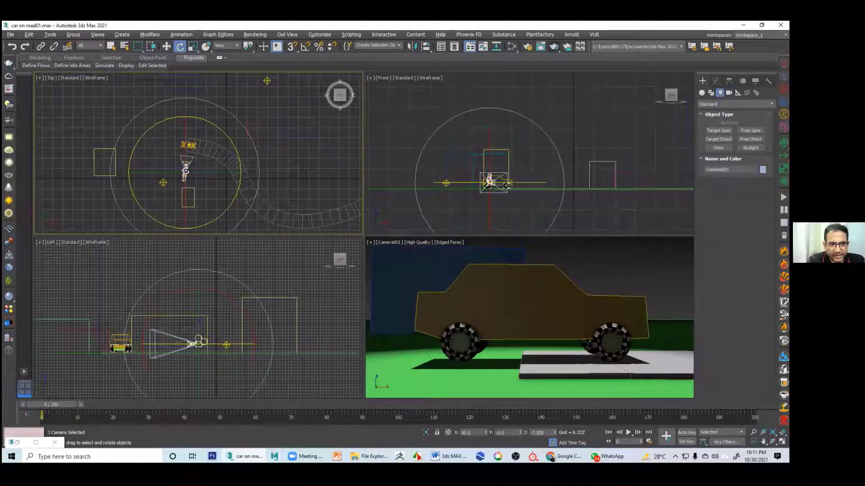
pyautogui.click(176, 34)
pyautogui.moveTo(202, 82)
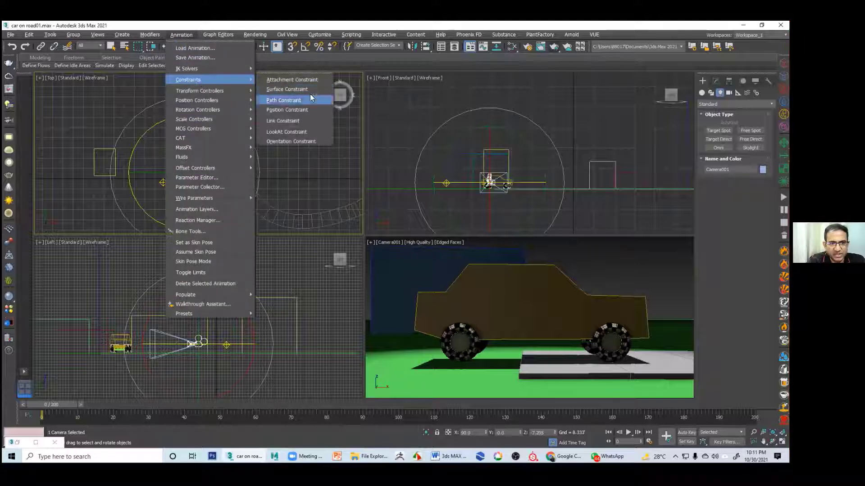
pyautogui.click(287, 132)
pyautogui.click(191, 145)
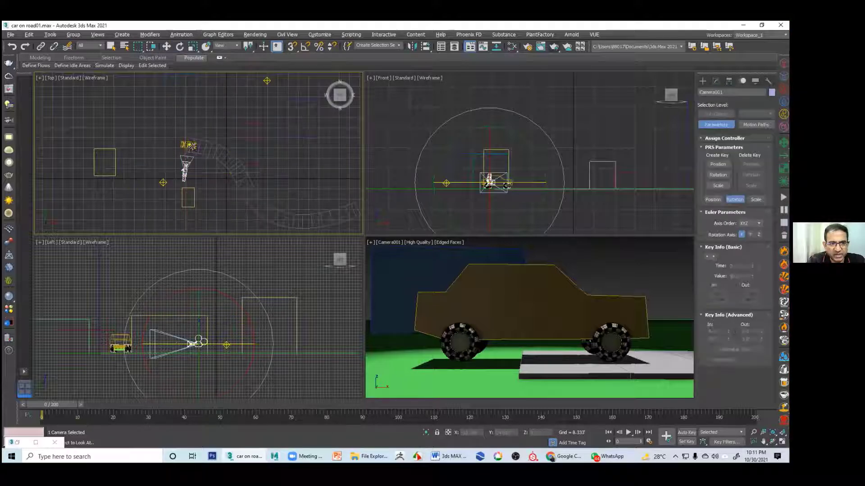
pyautogui.click(185, 145)
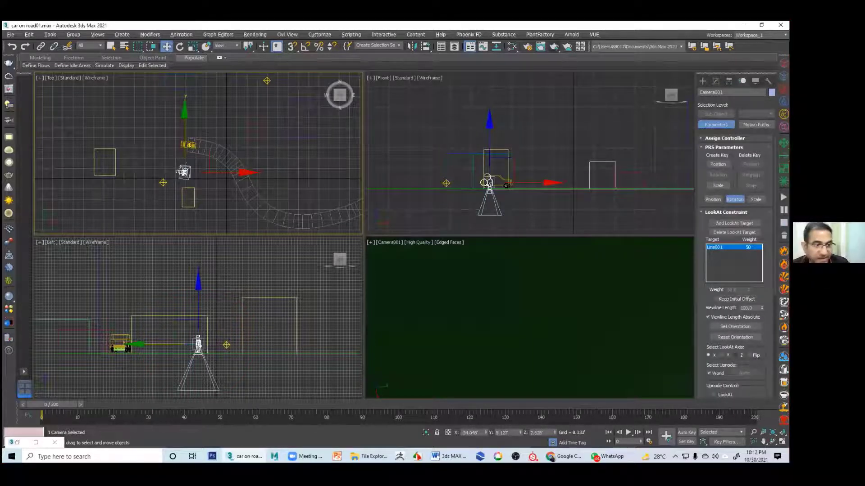
# Try the X, Y and Z LookAt axes for the camera with Flip turned on, ending on Z
pyautogui.click(721, 355)
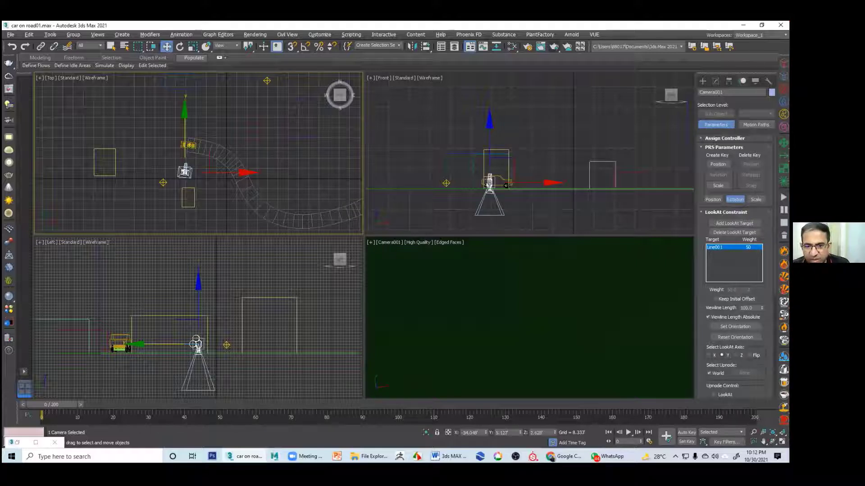
pyautogui.click(735, 356)
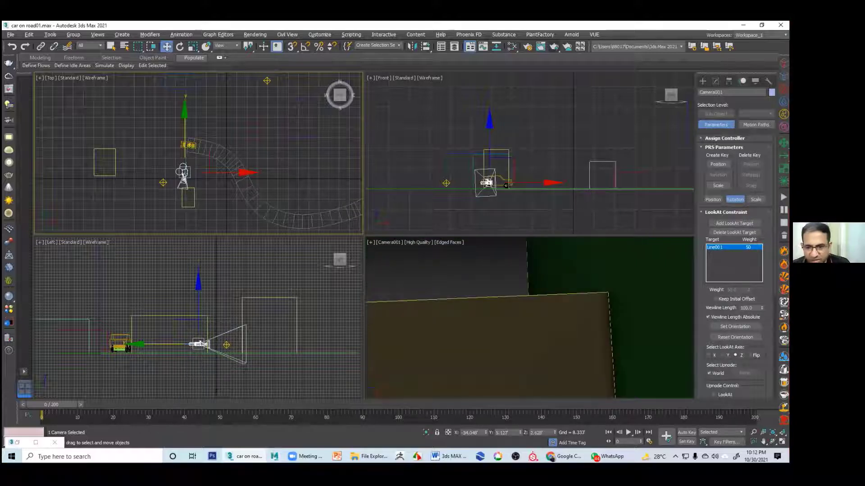
pyautogui.click(750, 356)
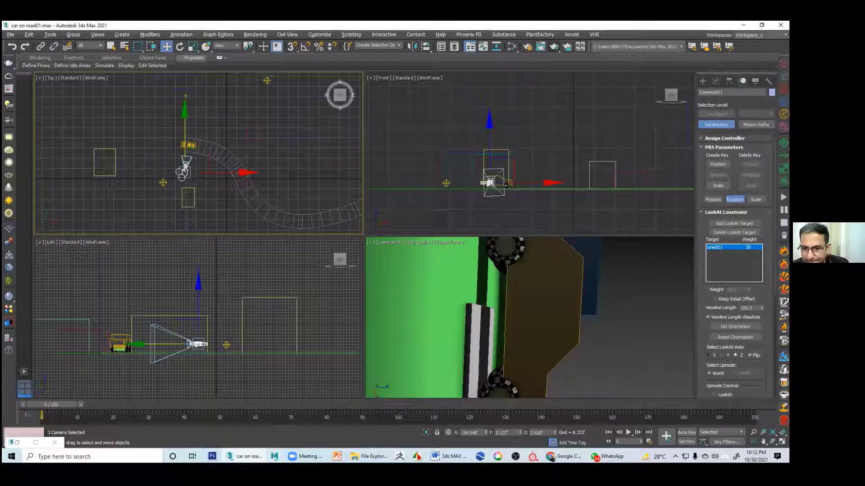
pyautogui.click(708, 355)
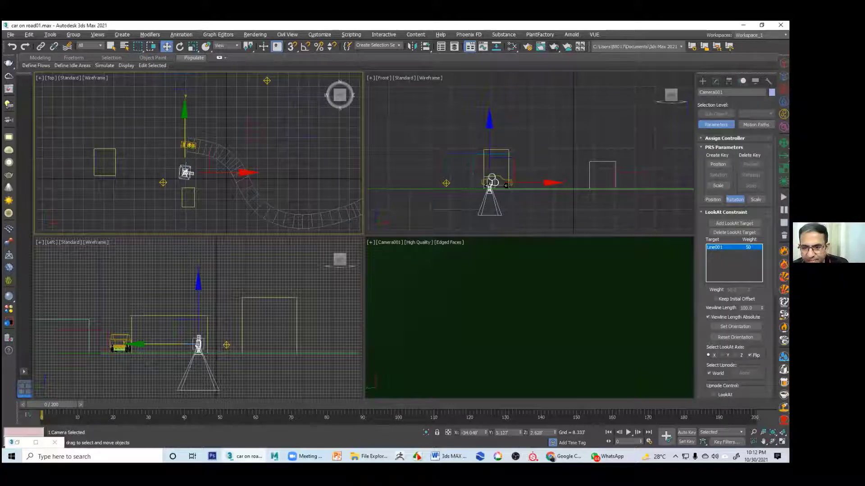
pyautogui.click(722, 355)
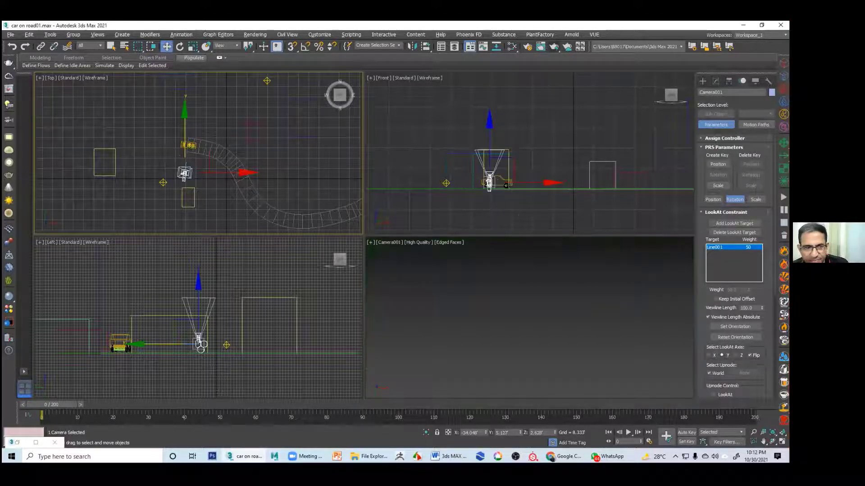
pyautogui.click(735, 356)
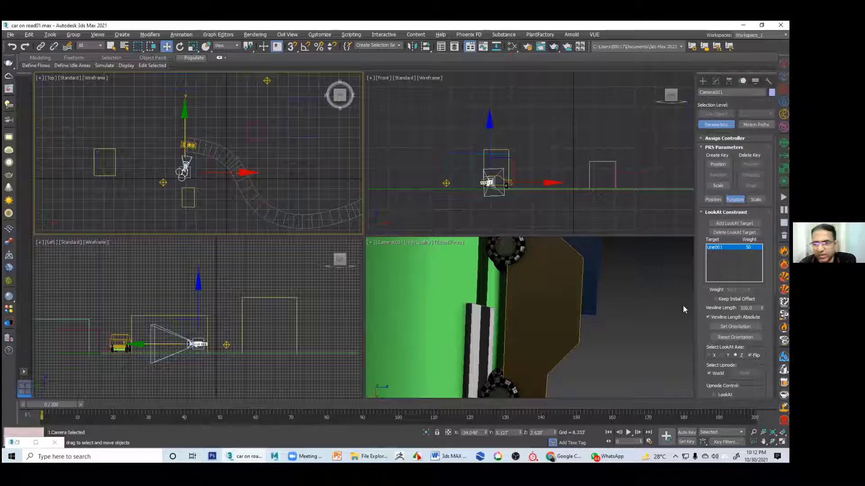
# Enable Keep Initial Offset on the camera's LookAt constraint, turn Flip off, and try other LookAt axes, ending on Y
pyautogui.moveTo(704, 326); pyautogui.dragTo(702, 319)
pyautogui.click(716, 291)
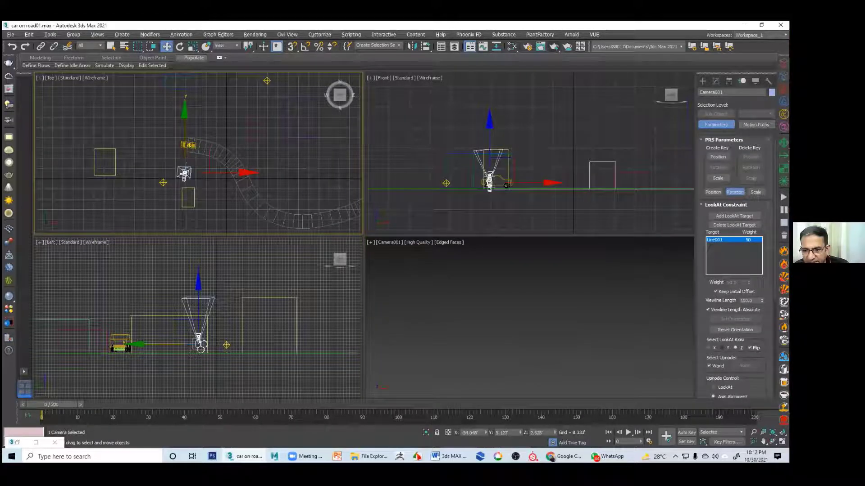
pyautogui.click(708, 348)
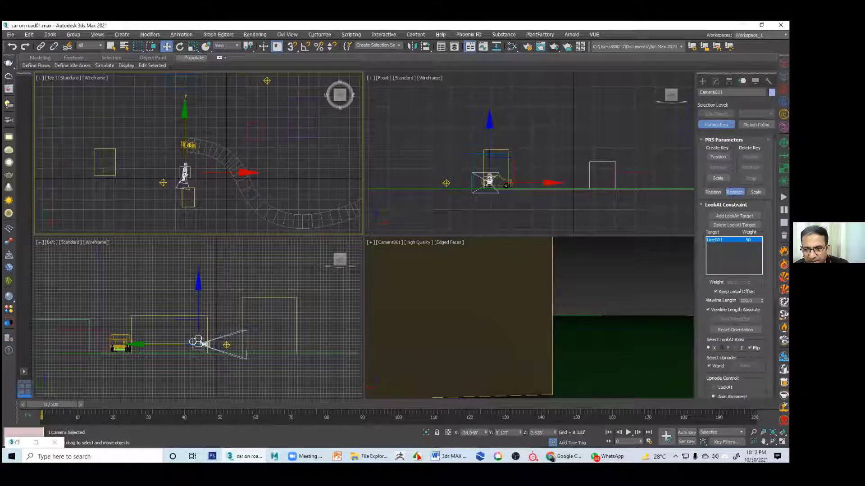
pyautogui.click(722, 348)
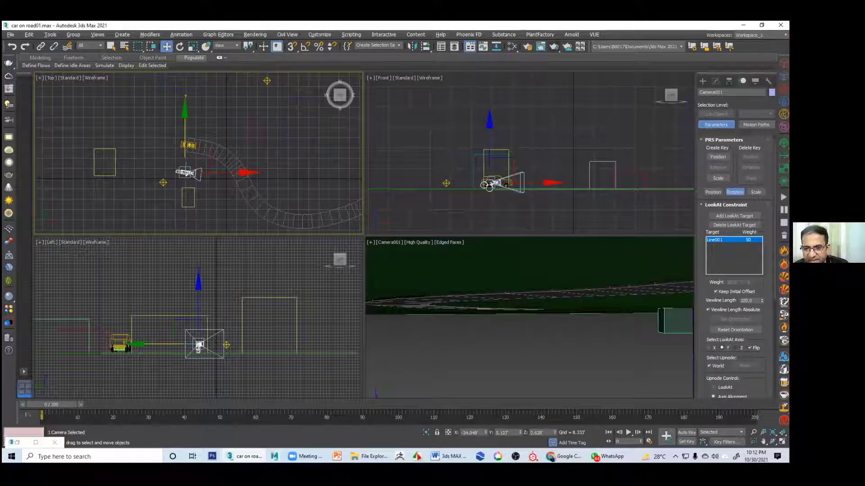
pyautogui.click(750, 348)
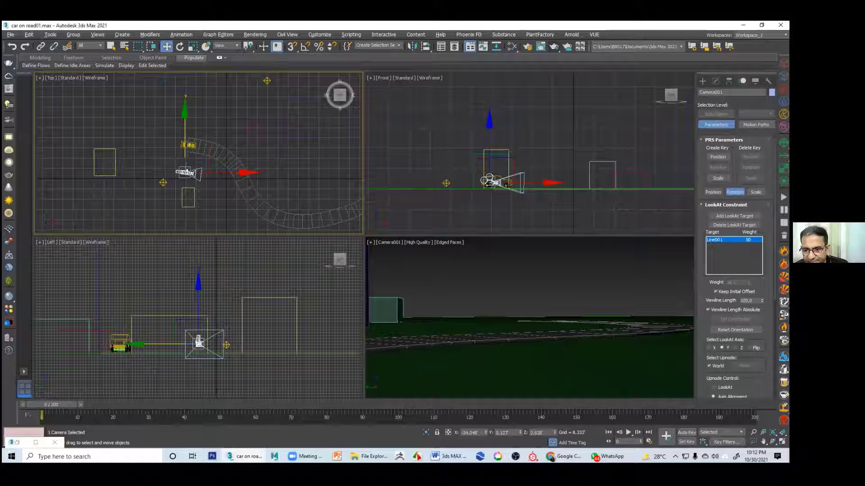
pyautogui.click(715, 292)
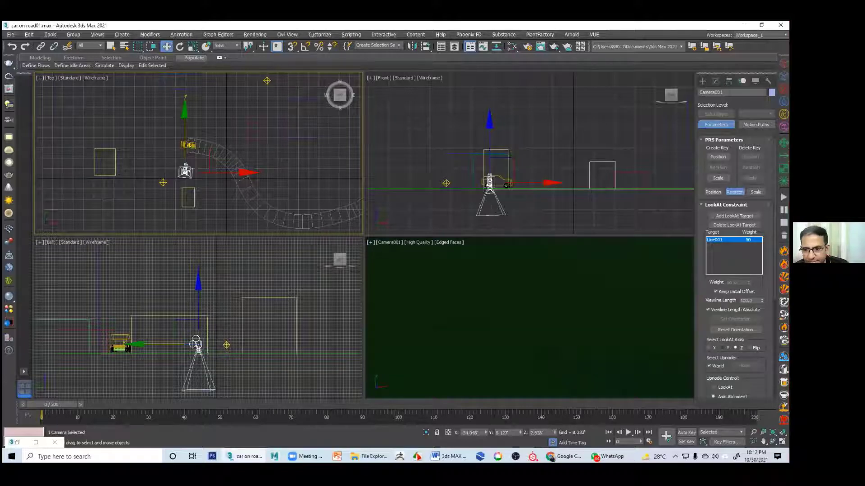
pyautogui.click(716, 292)
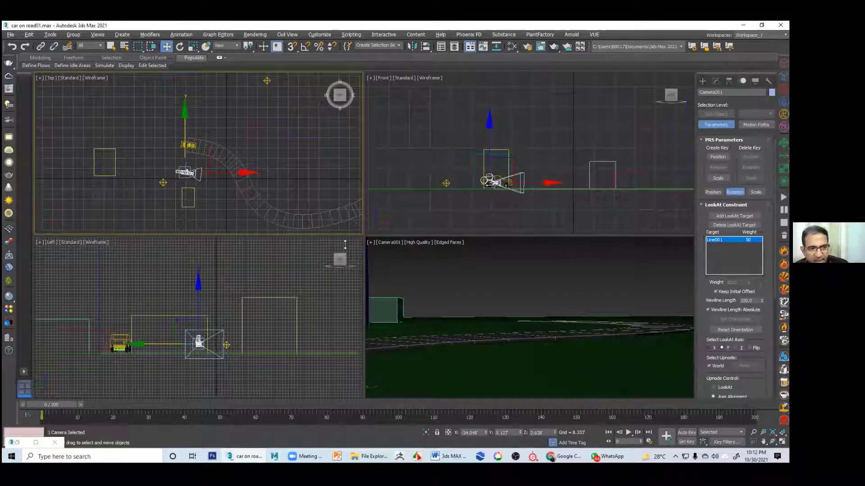
# Set the camera constraint's Upnode Control to LookAt and its LookAt axis to Z
pyautogui.click(180, 47)
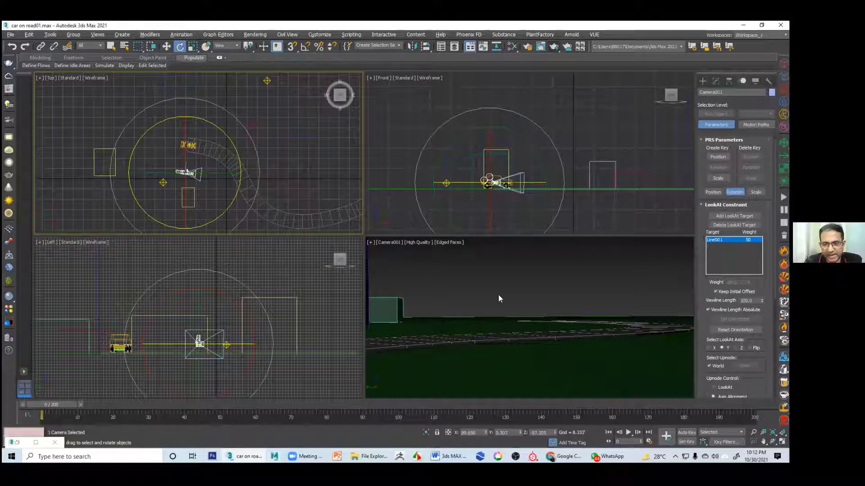
pyautogui.click(713, 387)
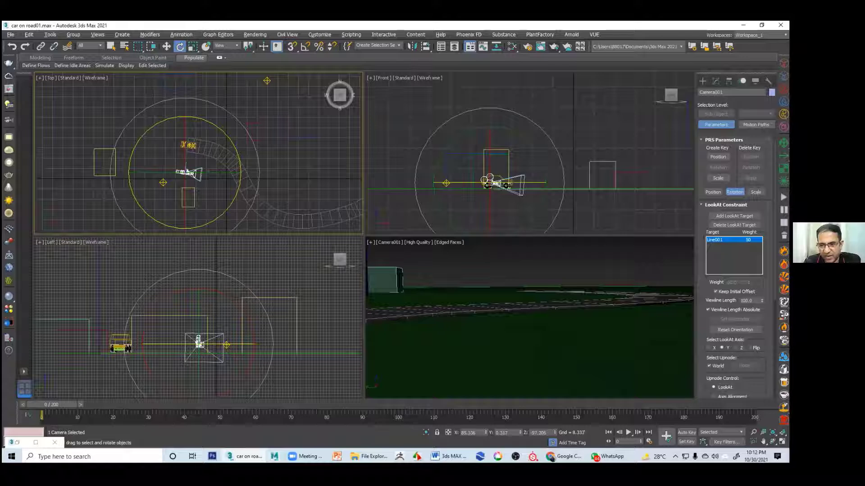
pyautogui.click(736, 348)
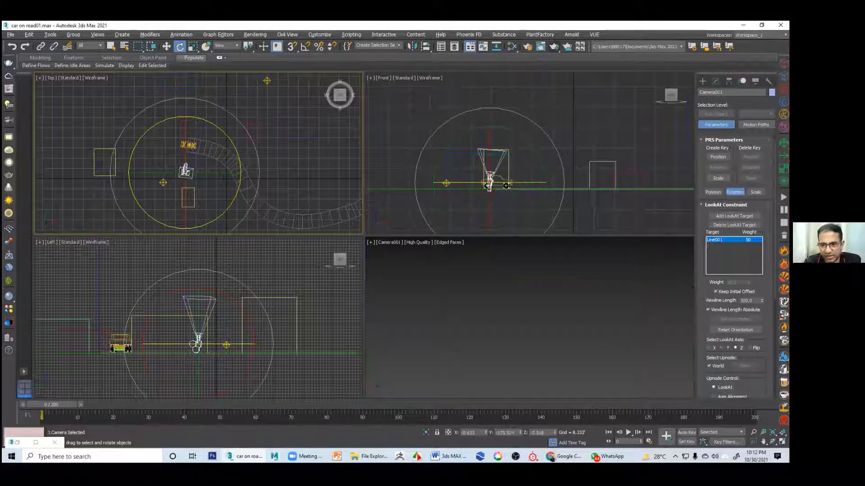
# Try the Y and X LookAt axes on the constrained camera and try rotating it in the Top view
pyautogui.click(722, 347)
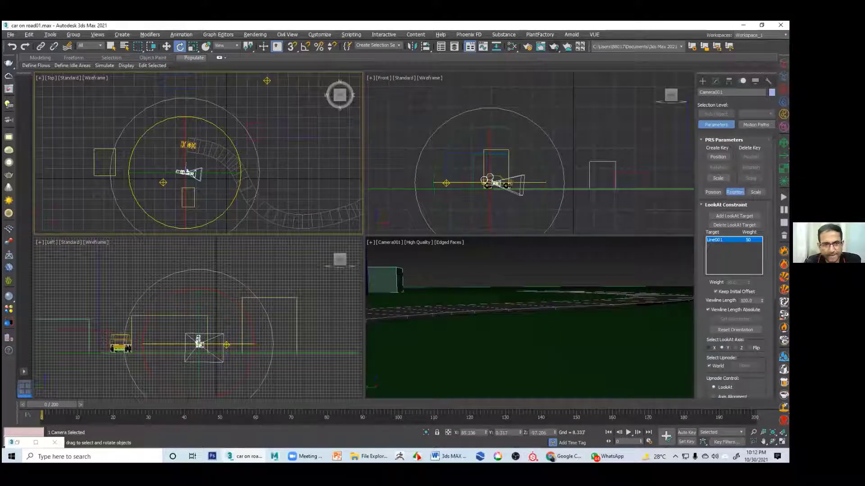
pyautogui.click(709, 348)
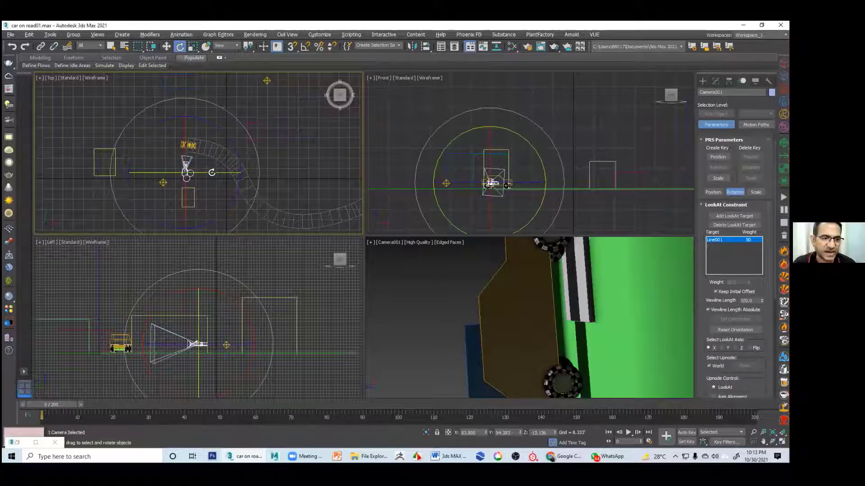
pyautogui.moveTo(208, 174)
pyautogui.mouseDown()
pyautogui.moveTo(215, 180)
pyautogui.moveTo(200, 185)
pyautogui.moveTo(235, 184)
pyautogui.moveTo(198, 187)
pyautogui.mouseUp()
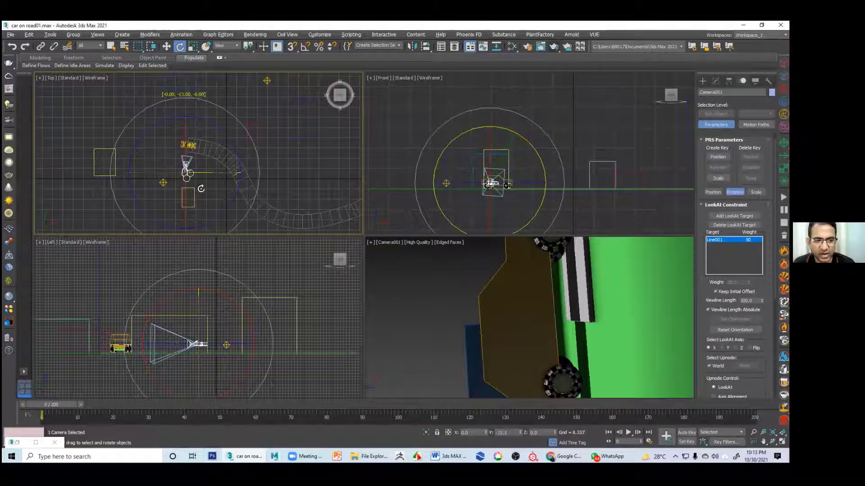
pyautogui.click(278, 279)
pyautogui.click(193, 344)
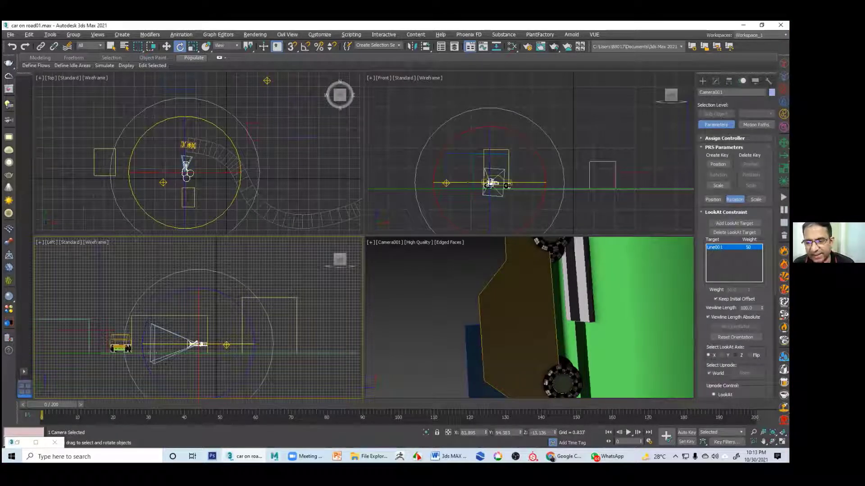
# Try the Z and Y LookAt axes for the camera and toggle its World upnode off and back on
pyautogui.click(735, 355)
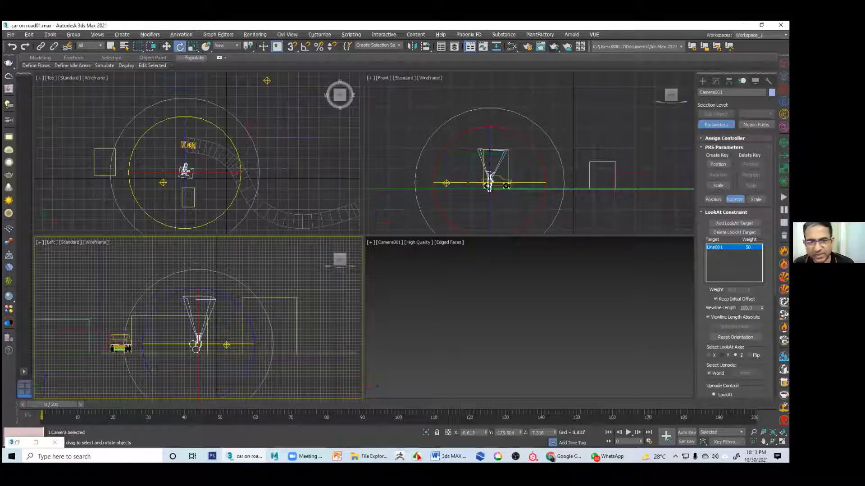
pyautogui.click(722, 355)
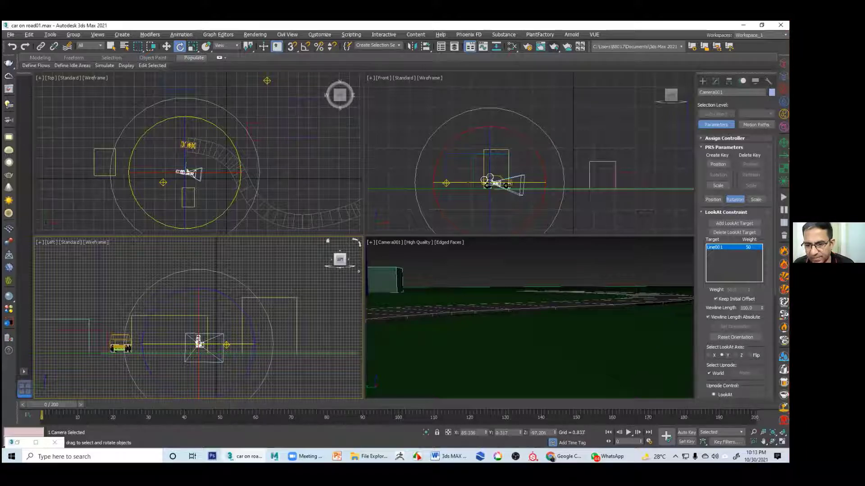
pyautogui.click(709, 373)
pyautogui.click(709, 374)
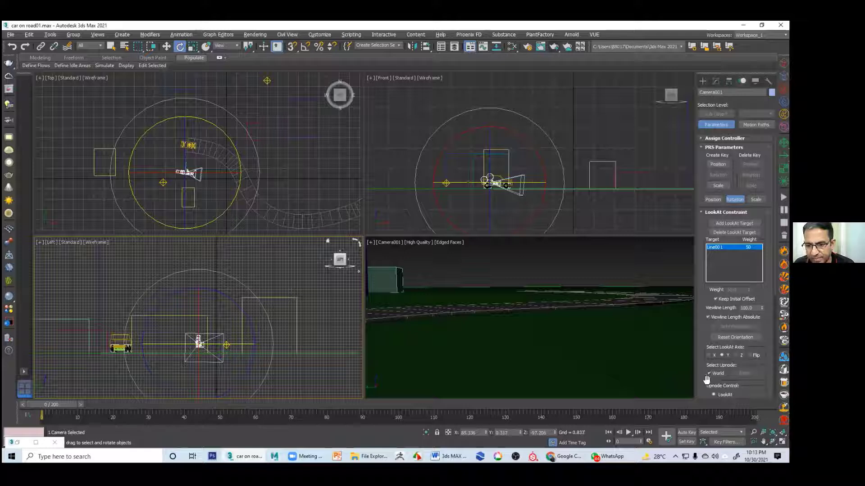
# Try the Y, Z and X source axes for the camera's upnode alignment, switching the LookAt axis to Z
pyautogui.scroll(-5, 707, 379)
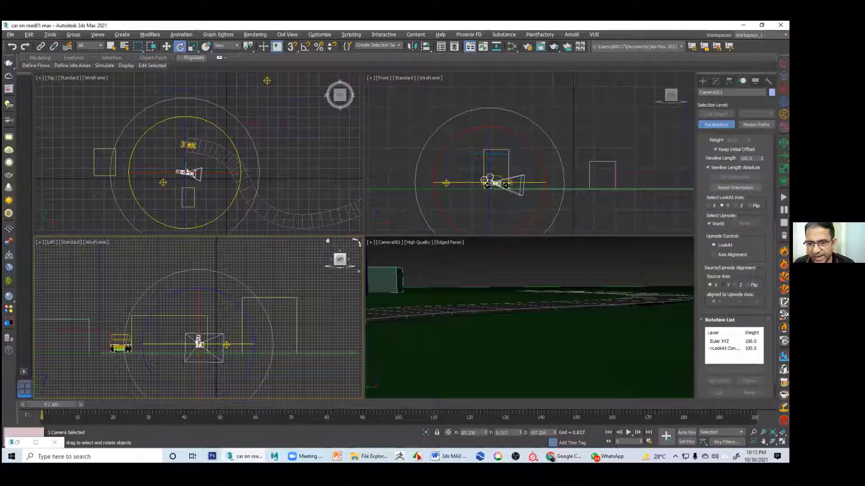
pyautogui.click(722, 285)
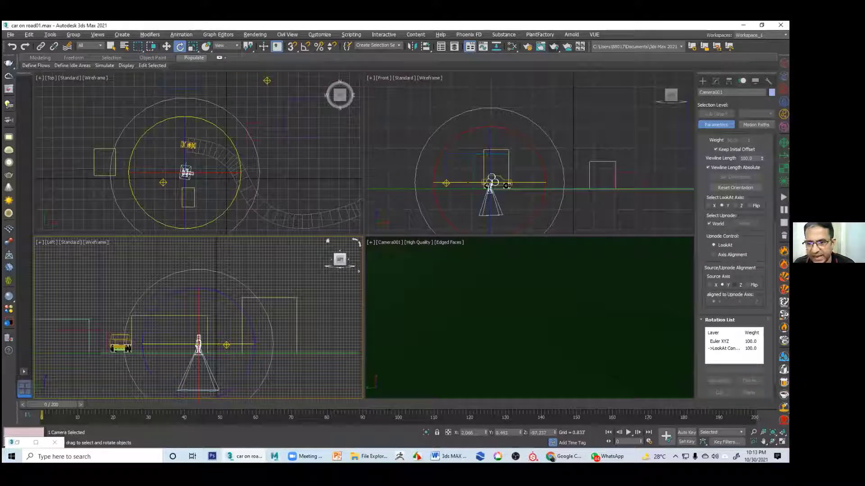
pyautogui.click(734, 285)
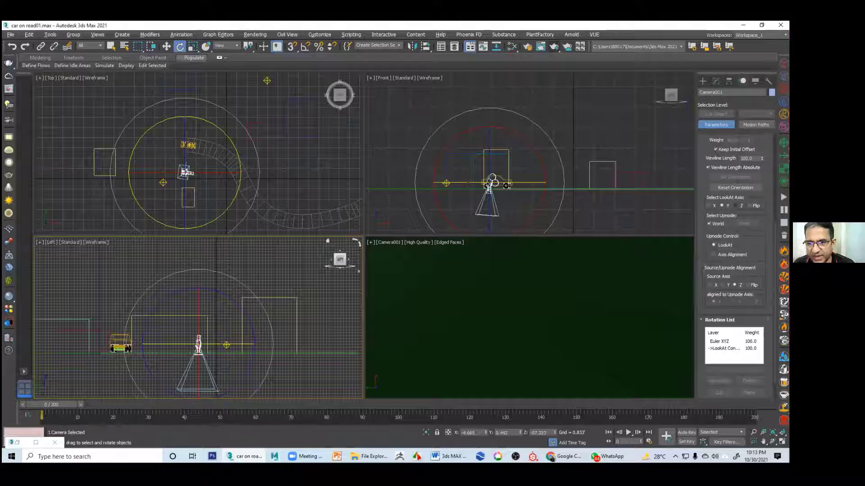
pyautogui.click(736, 206)
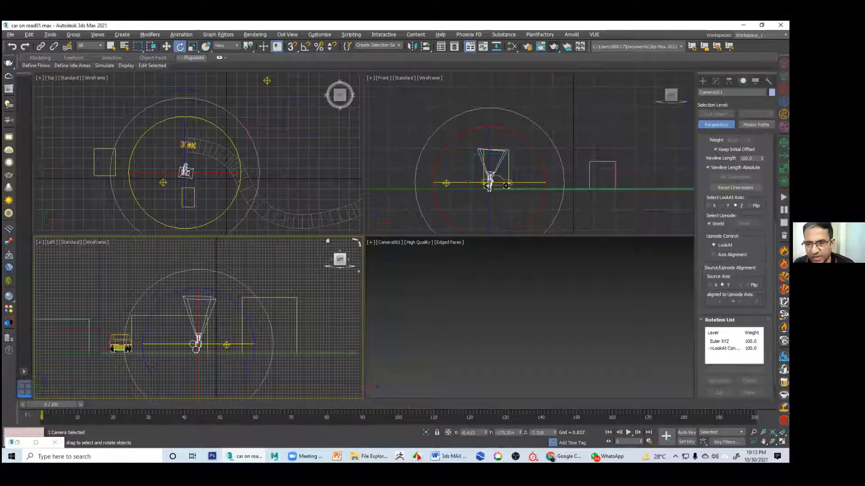
pyautogui.click(711, 285)
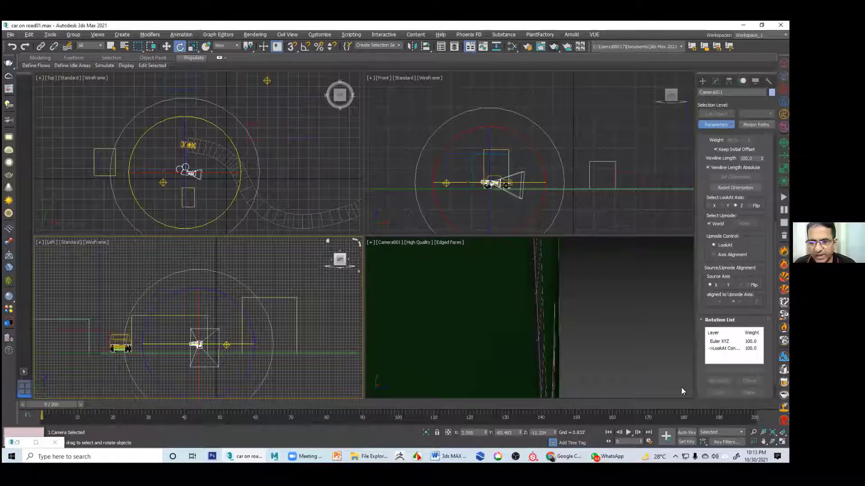
# Delete the camera that carries the LookAt constraint
pyautogui.click(295, 166)
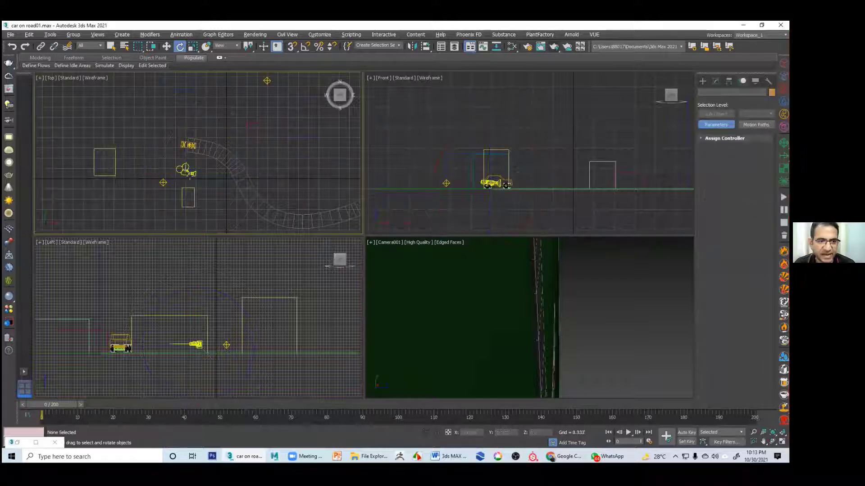
pyautogui.click(187, 174)
pyautogui.press('Delete')
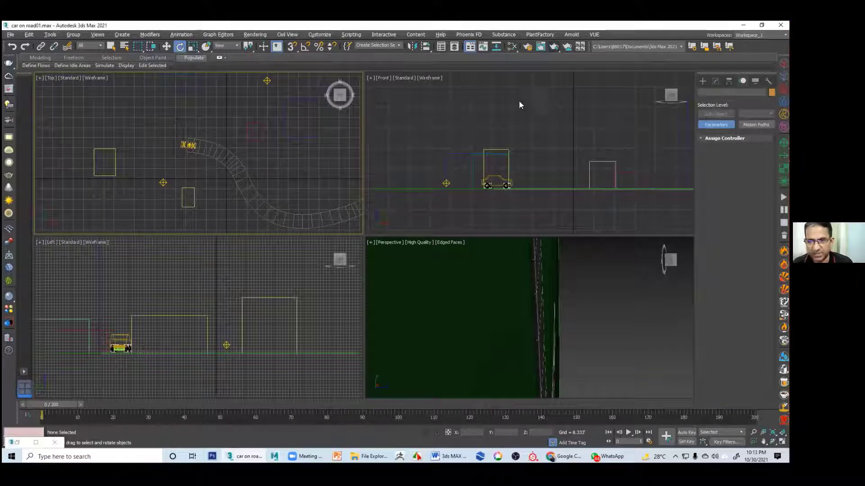
# Create a standard Target camera beside the road in the Top view, with its target placed on the car
pyautogui.click(702, 81)
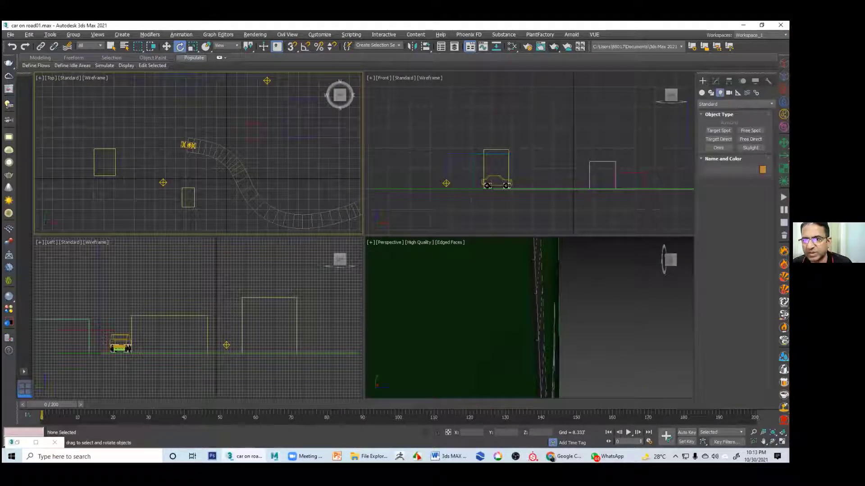
pyautogui.click(728, 92)
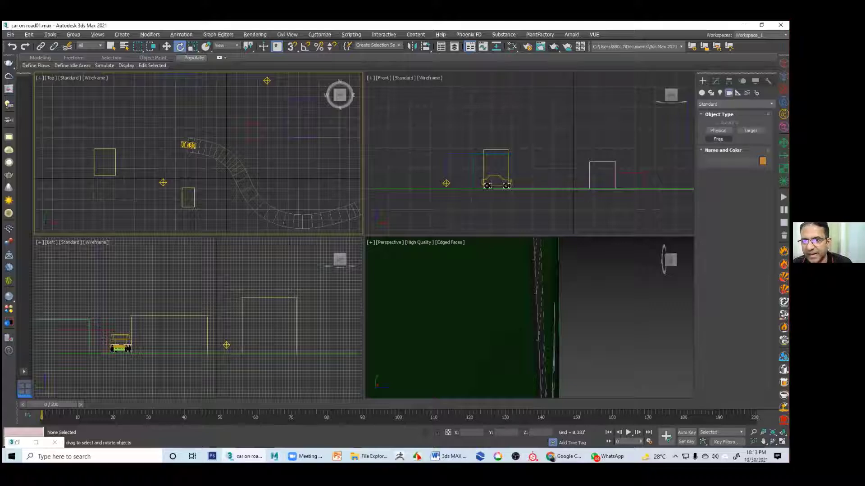
pyautogui.click(750, 130)
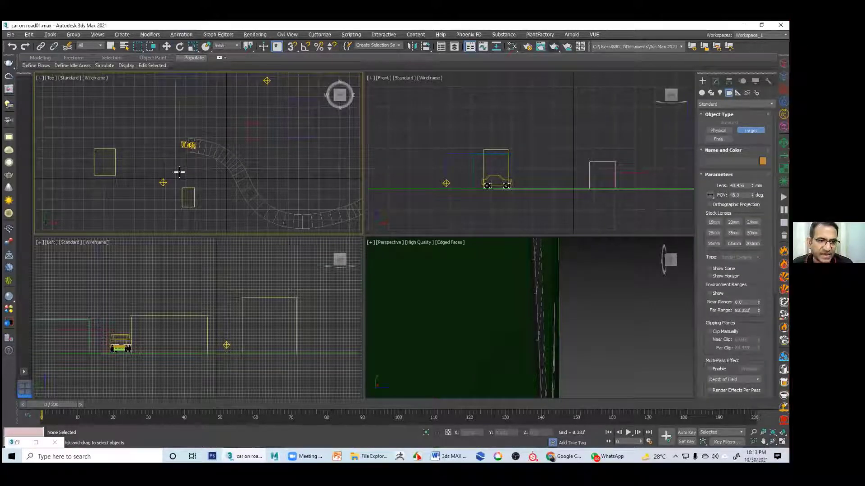
pyautogui.moveTo(179, 172); pyautogui.dragTo(189, 145)
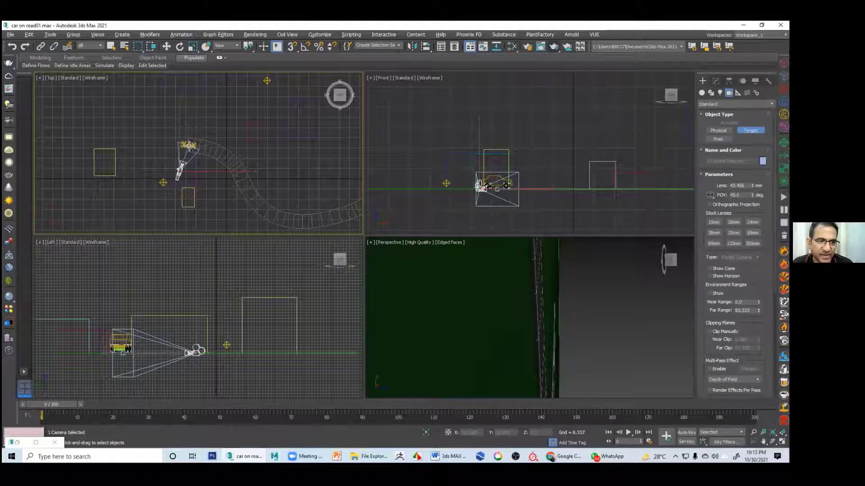
# Switch the Perspective viewport to the new camera's view and pan the camera upward to frame the car from the side
pyautogui.rightClick(392, 255)
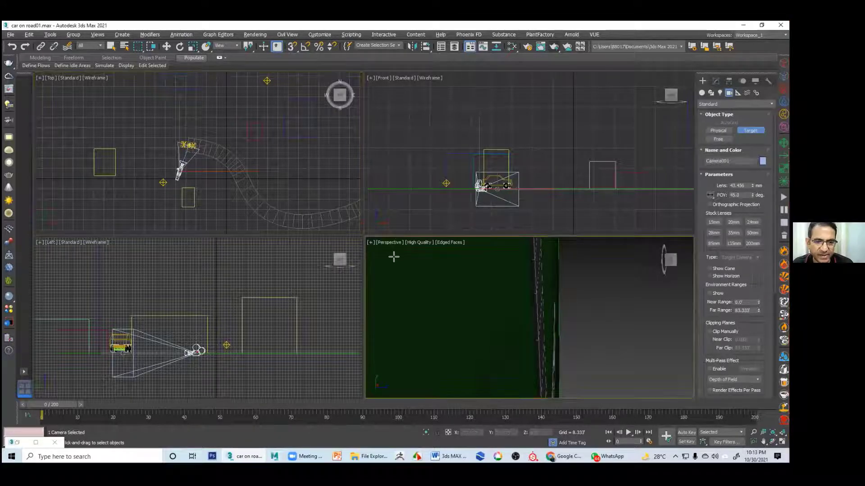
pyautogui.press('c')
pyautogui.moveTo(475, 299); pyautogui.dragTo(515, 353, button='middle')
# Link the new camera's target to the car body so that it follows the car
pyautogui.rightClick(205, 104)
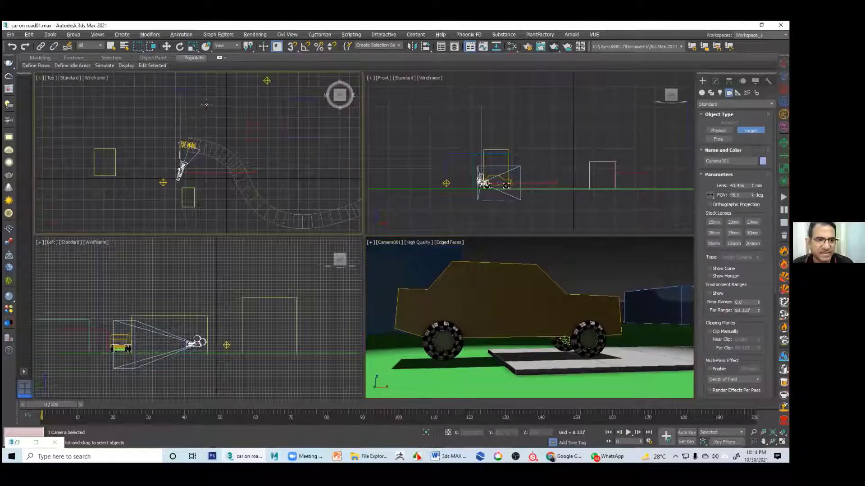
pyautogui.click(163, 85)
pyautogui.click(182, 170)
pyautogui.press('z')
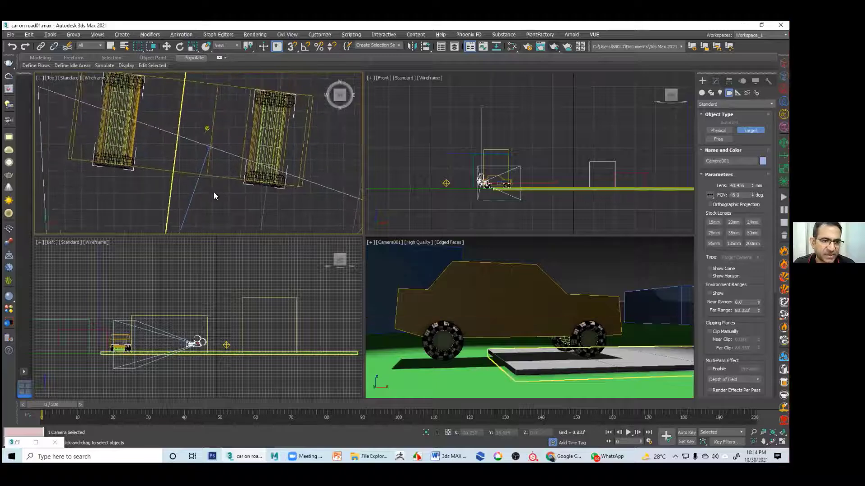
pyautogui.press('e')
pyautogui.click(209, 147)
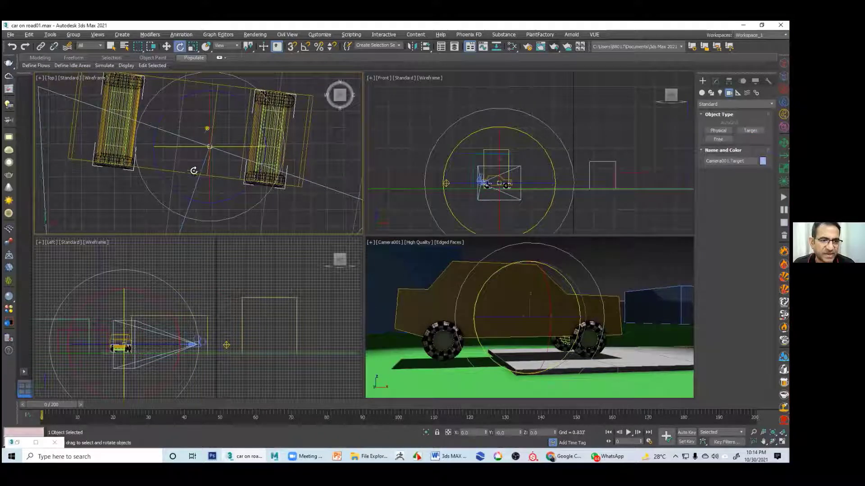
pyautogui.scroll(-3, 246, 173)
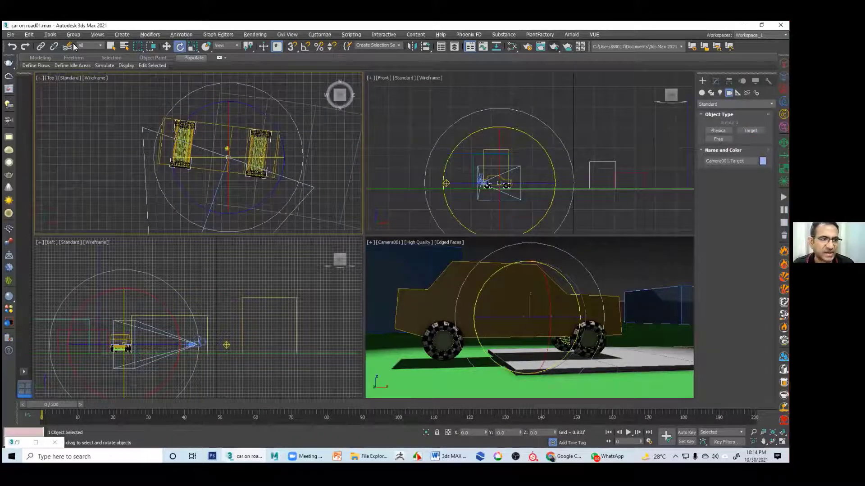
pyautogui.click(41, 46)
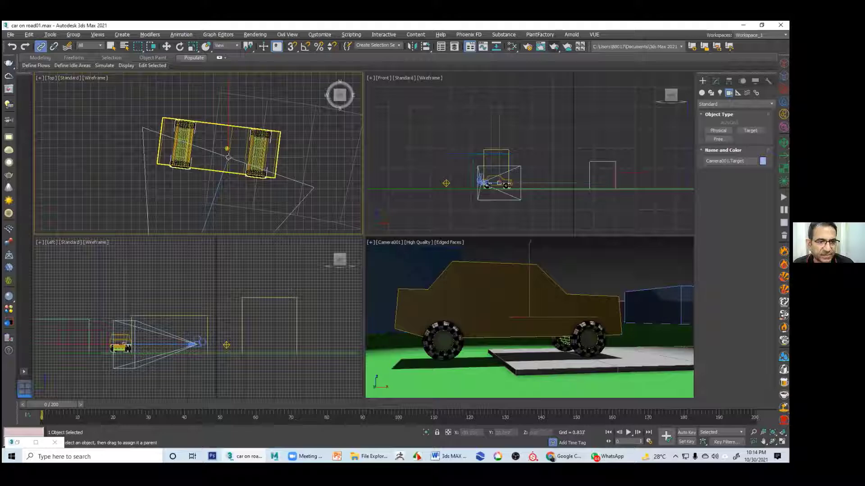
pyautogui.scroll(5, 228, 157)
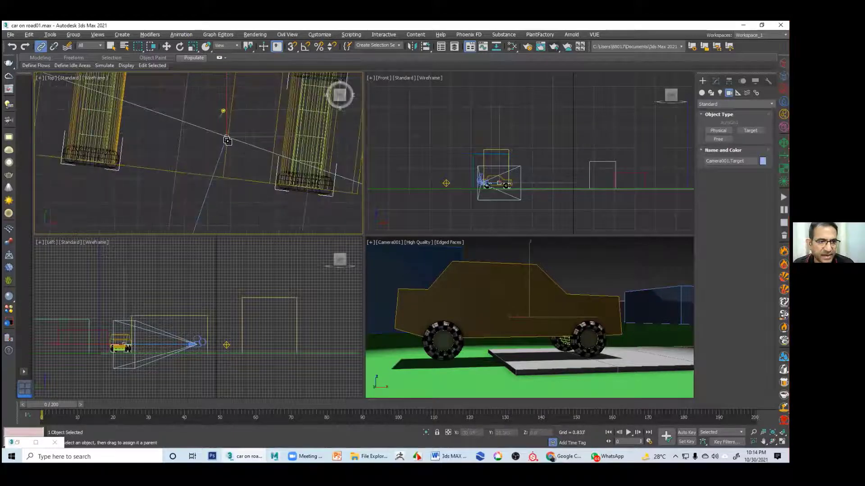
pyautogui.click(236, 179)
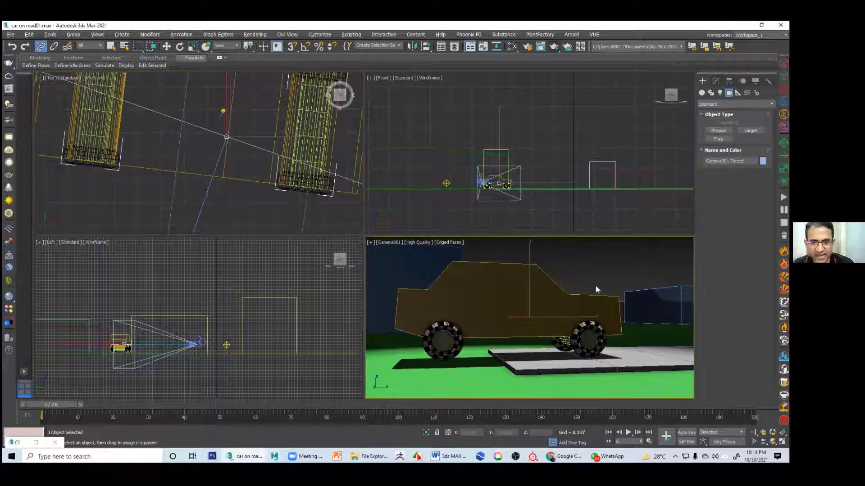
# Play the animation in the camera view to check how the camera tracks the car along the road, and stop playback
pyautogui.scroll(-5, 220, 149)
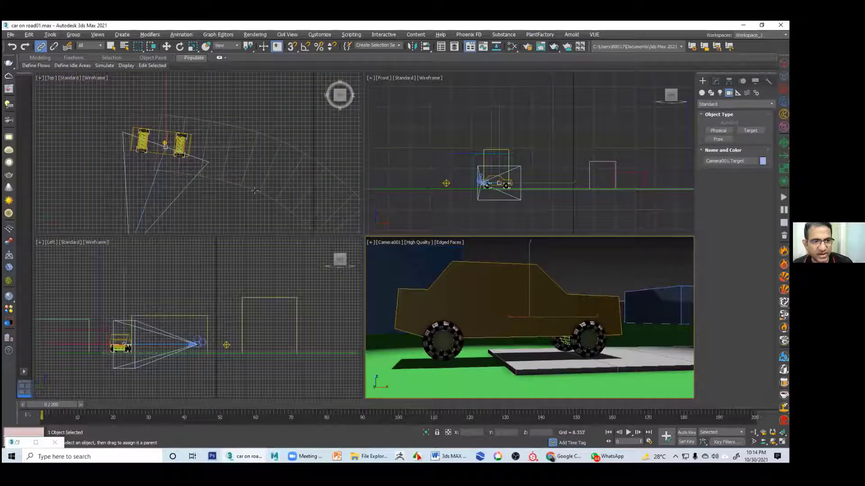
pyautogui.scroll(-5, 221, 148)
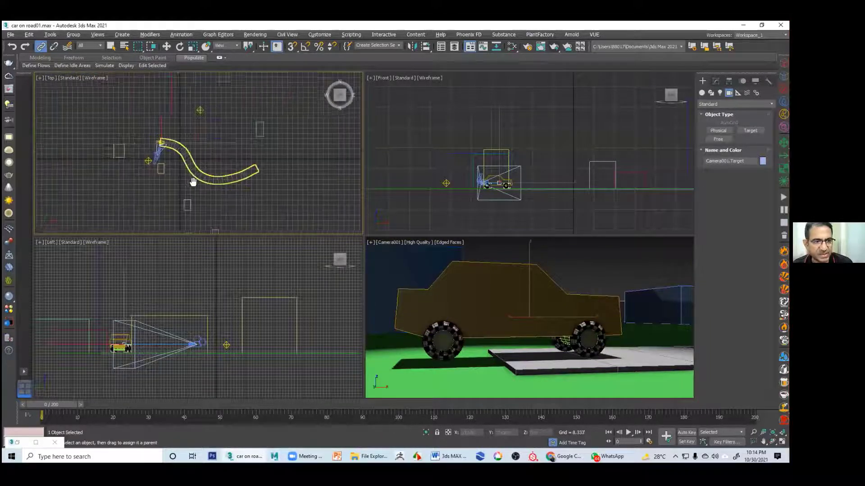
pyautogui.scroll(3, 167, 172)
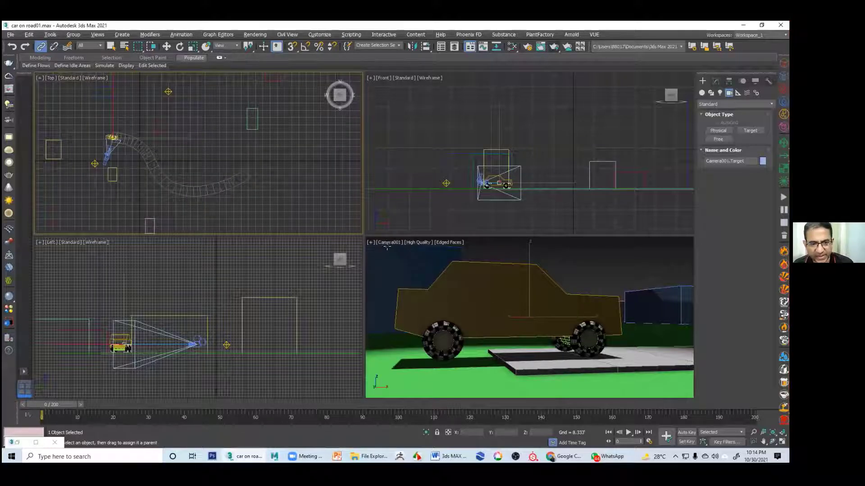
pyautogui.click(495, 387)
pyautogui.click(628, 432)
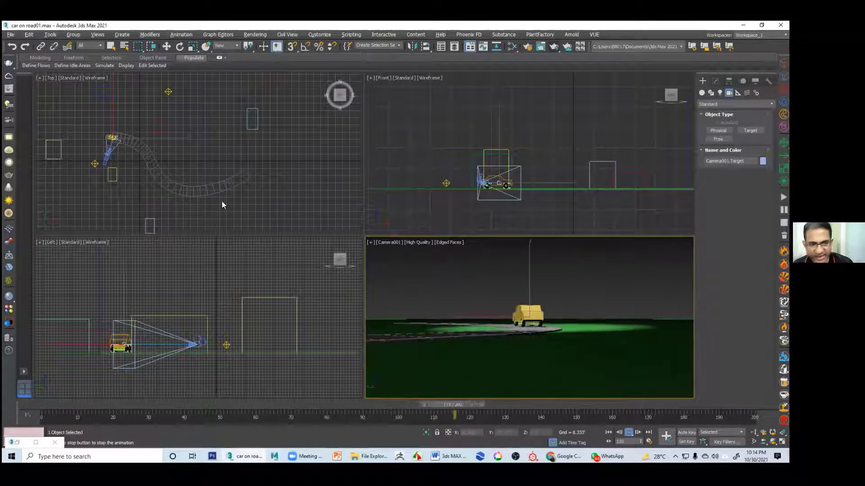
pyautogui.click(152, 188)
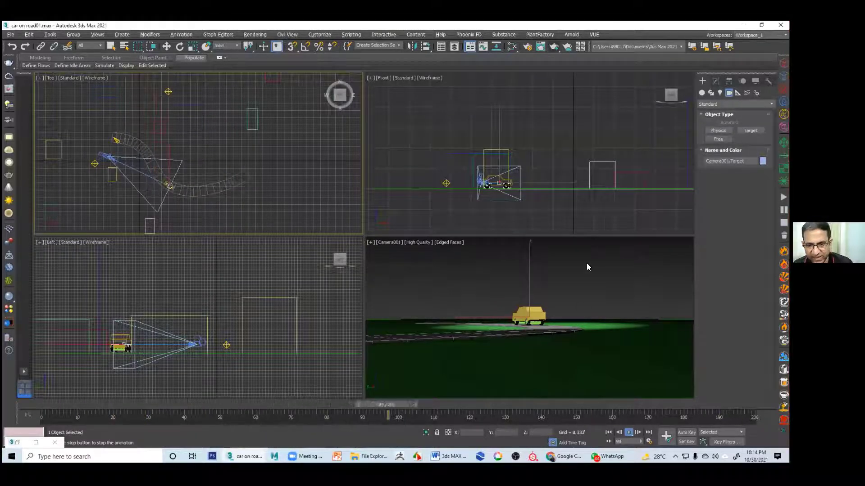
pyautogui.rightClick(604, 292)
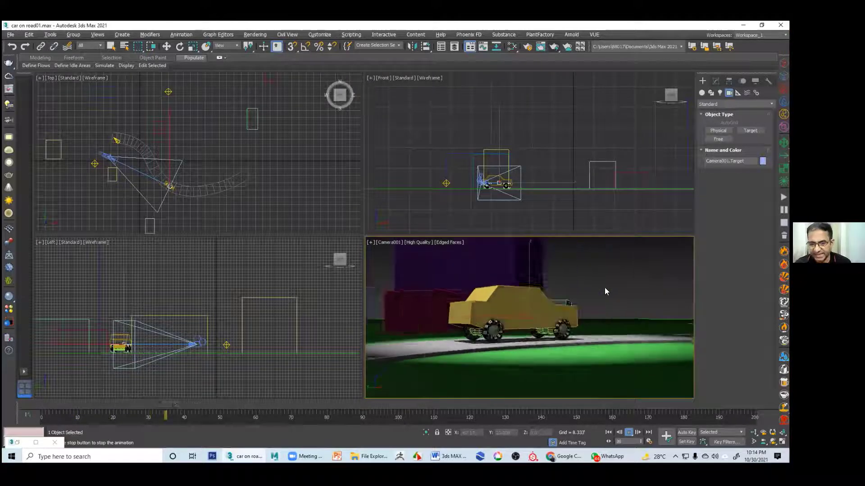
pyautogui.click(630, 432)
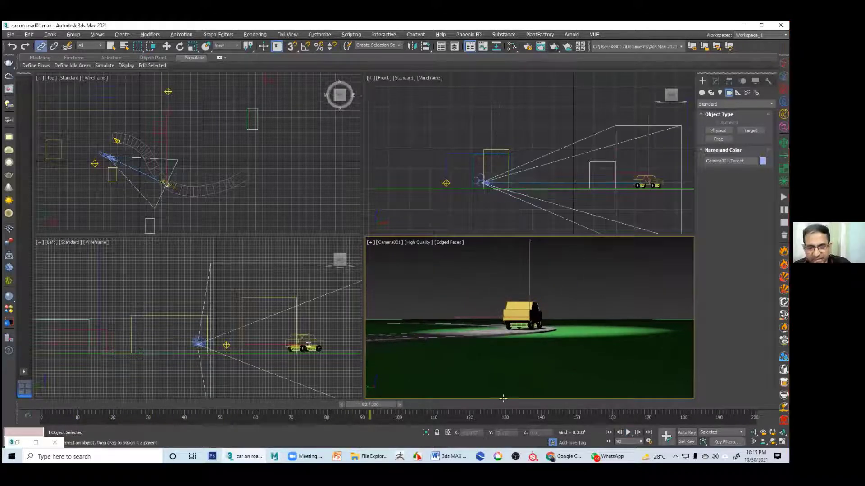
# With Auto Key on, keyframe the roadside camera at frame 61, moved along the inside of the road's first bend in the Top view
pyautogui.moveTo(378, 404); pyautogui.dragTo(216, 405)
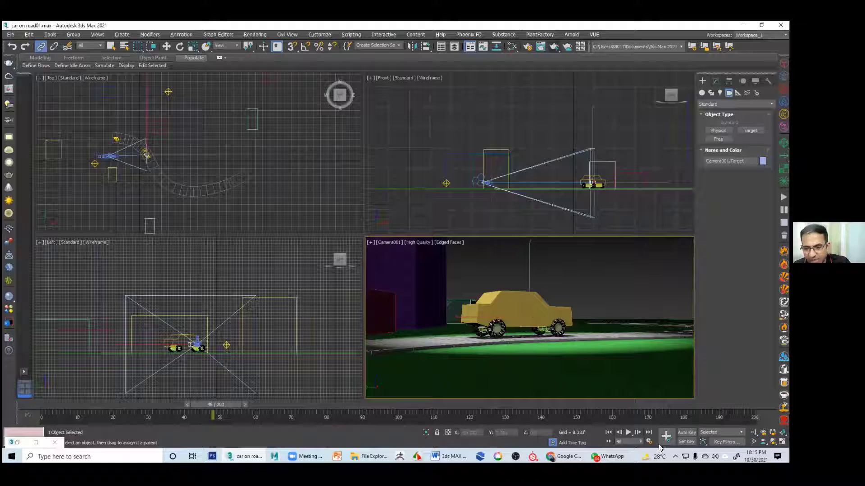
pyautogui.click(685, 433)
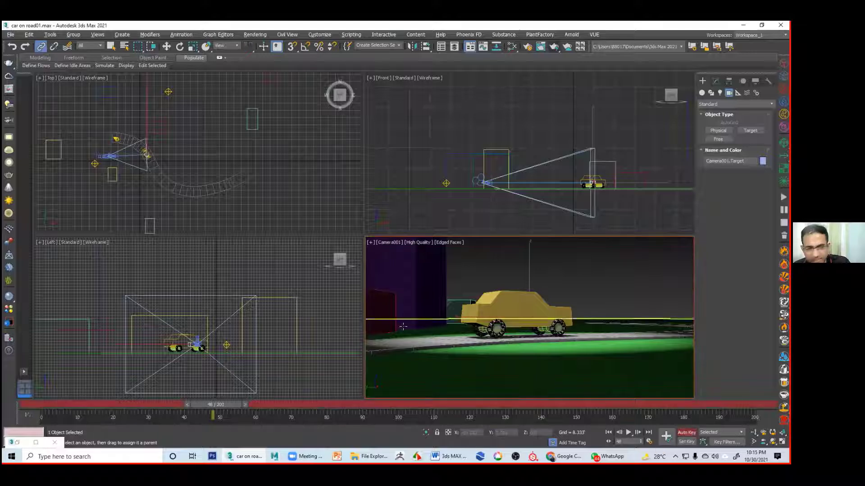
pyautogui.click(108, 157)
pyautogui.click(168, 46)
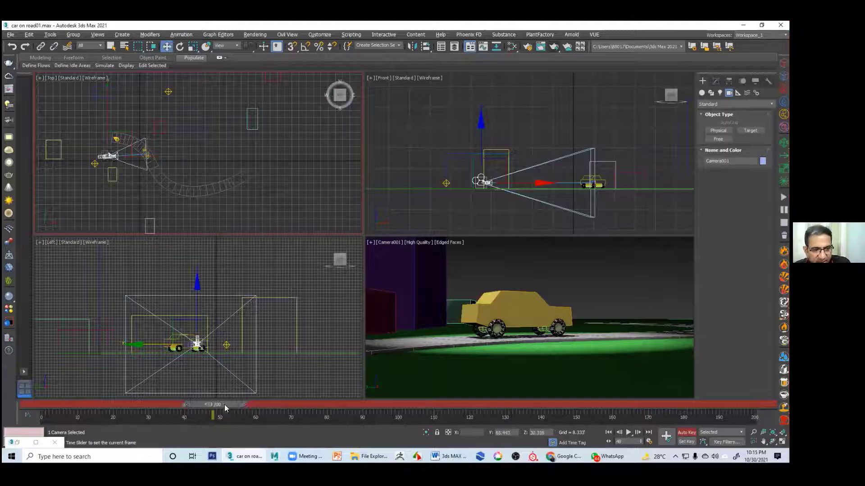
pyautogui.moveTo(224, 404); pyautogui.dragTo(264, 407)
pyautogui.moveTo(131, 141); pyautogui.dragTo(158, 177)
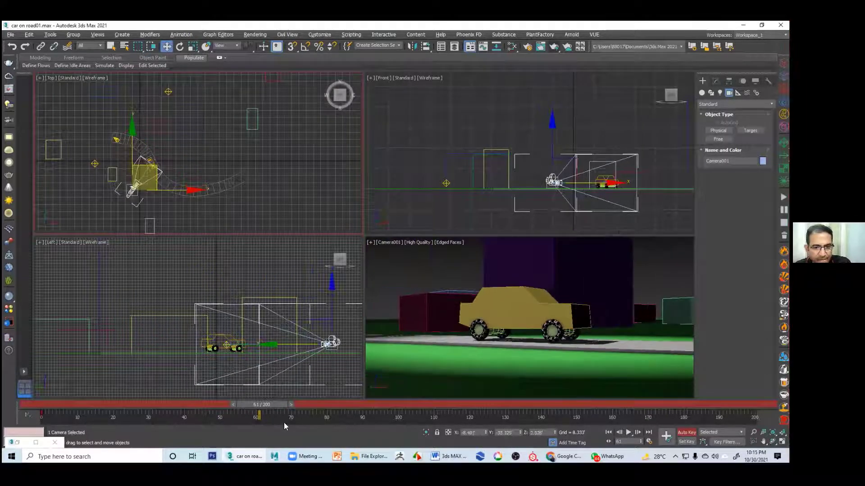
# Keyframe the camera at frame 101, moved below the road's lower bend in the Top view, and turn Auto Key off
pyautogui.moveTo(280, 406); pyautogui.dragTo(419, 406)
pyautogui.moveTo(155, 175); pyautogui.dragTo(213, 212)
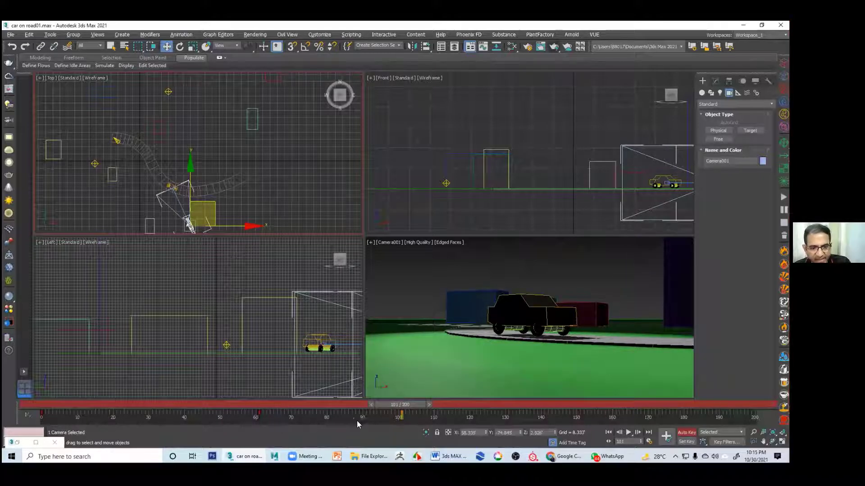
pyautogui.moveTo(402, 406); pyautogui.dragTo(744, 405)
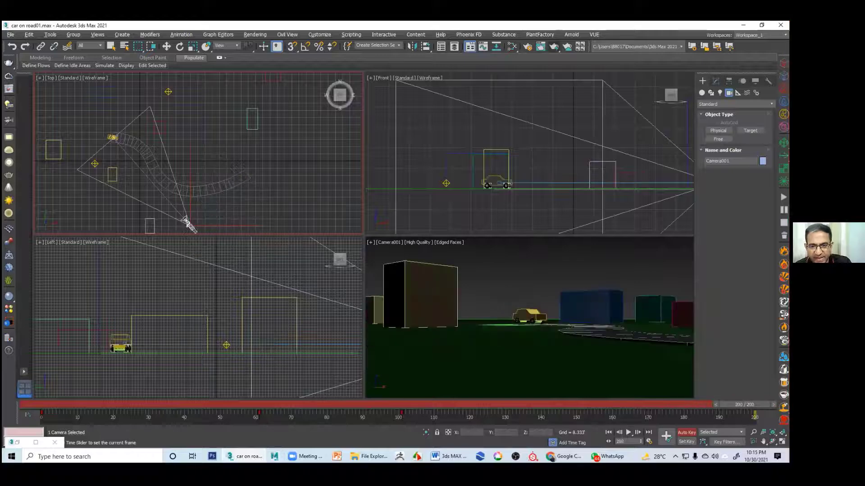
pyautogui.click(686, 432)
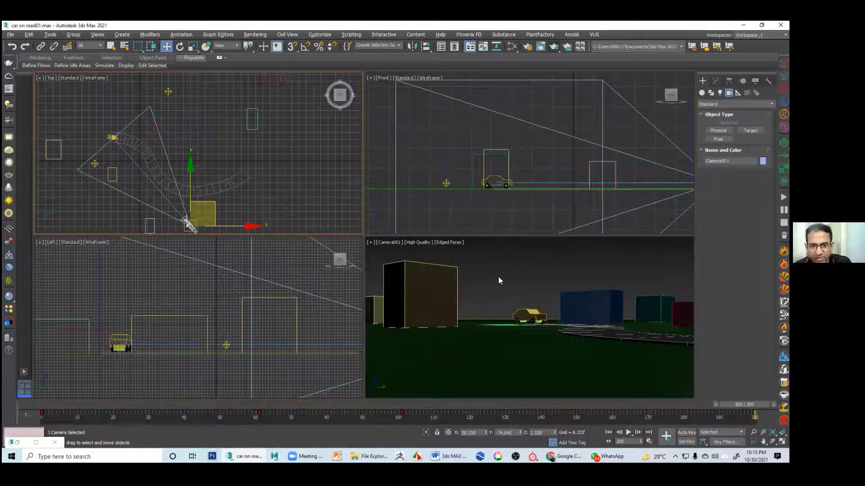
# Play the animation from frame 0 in the viewports to check the moving camera against the car, and stop playback
pyautogui.click(498, 280)
pyautogui.click(608, 433)
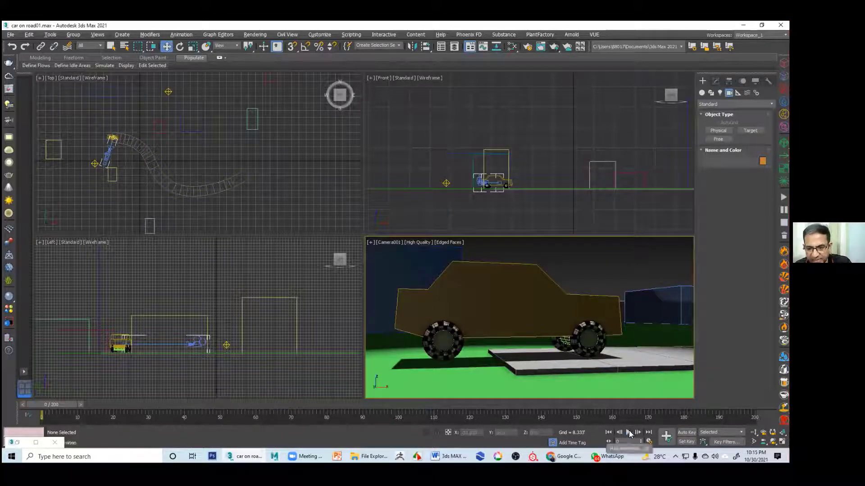
pyautogui.click(628, 433)
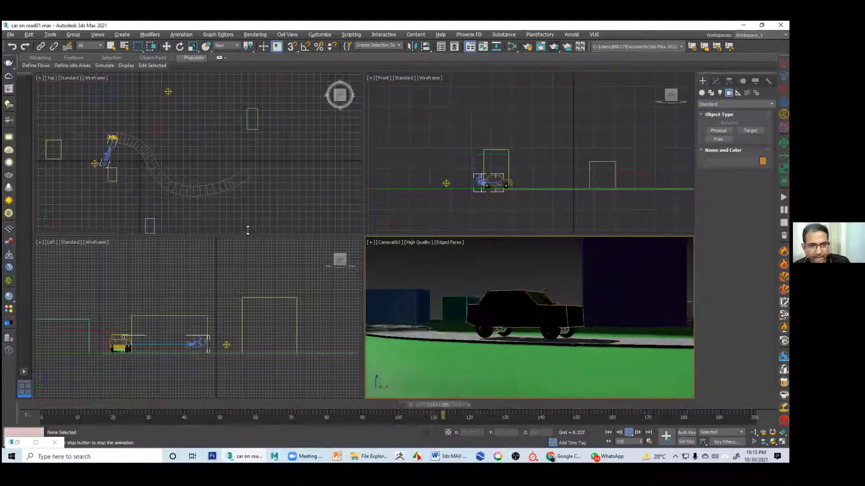
pyautogui.click(187, 162)
pyautogui.click(450, 253)
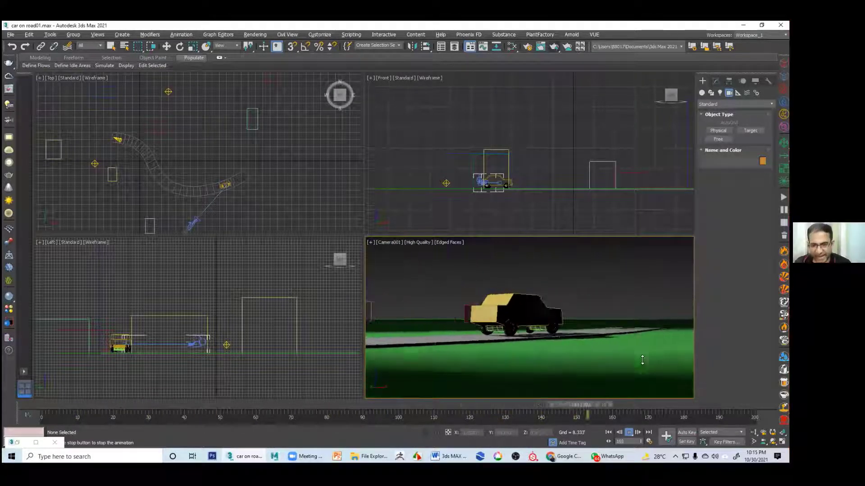
pyautogui.click(629, 433)
# Clone the omni light beside the road's start as one independent copy, placed below the far end of the road in the Top view
pyautogui.click(95, 163)
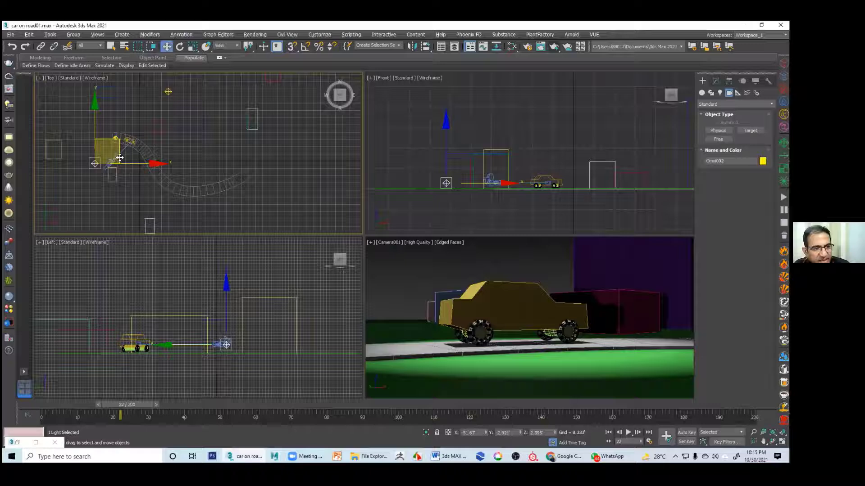
pyautogui.moveTo(128, 161)
pyautogui.keyDown('shift'); pyautogui.mouseDown()
pyautogui.moveTo(203, 208)
pyautogui.moveTo(251, 208)
pyautogui.mouseUp(); pyautogui.keyUp('shift')
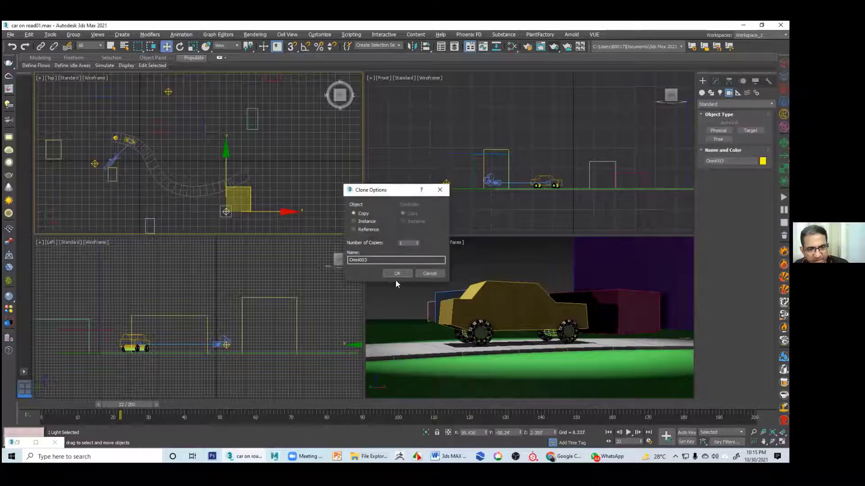
pyautogui.click(396, 273)
pyautogui.click(422, 274)
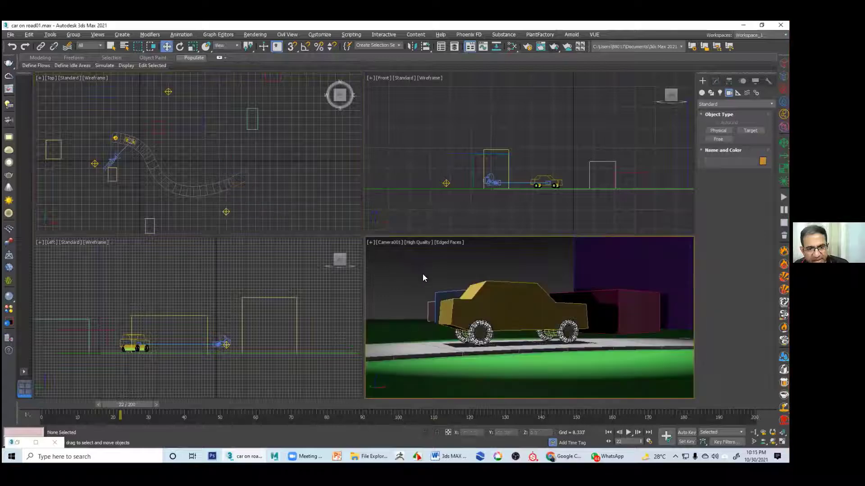
# Review the animation from frame 0 in the maximized camera view, then scrub back to frame 30 to inspect the shot
pyautogui.hotkey('alt', 'w')
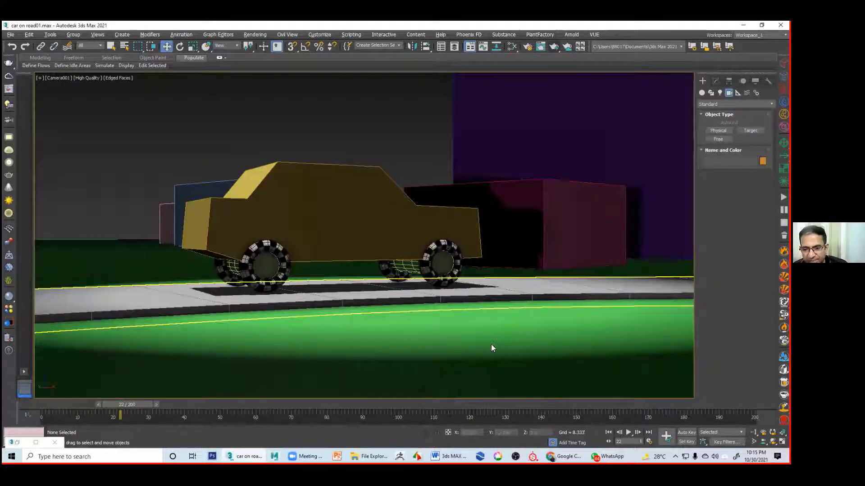
pyautogui.click(609, 432)
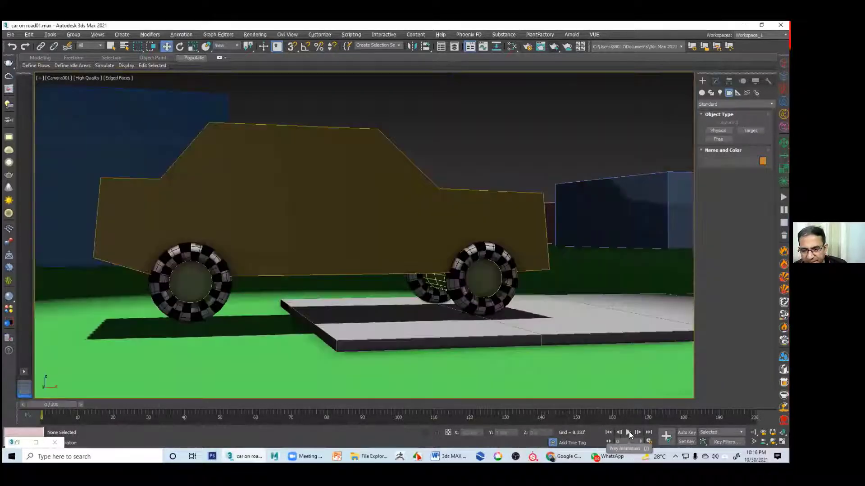
pyautogui.click(628, 433)
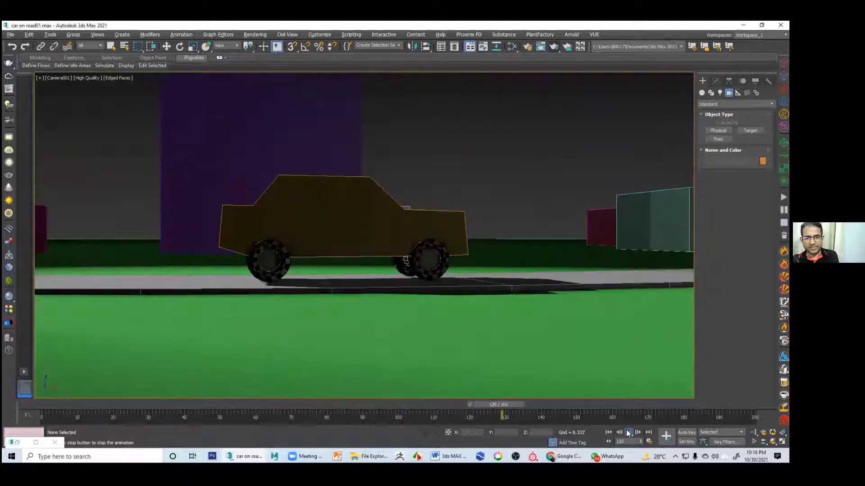
pyautogui.click(629, 432)
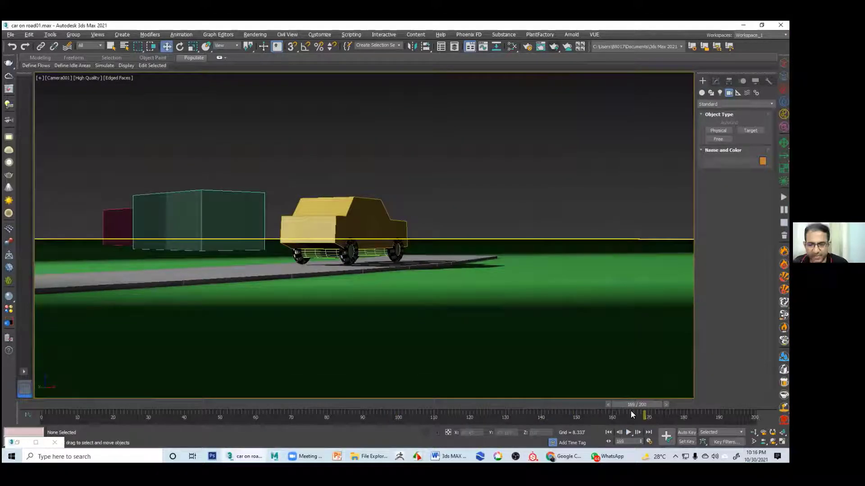
pyautogui.moveTo(488, 409); pyautogui.dragTo(441, 419)
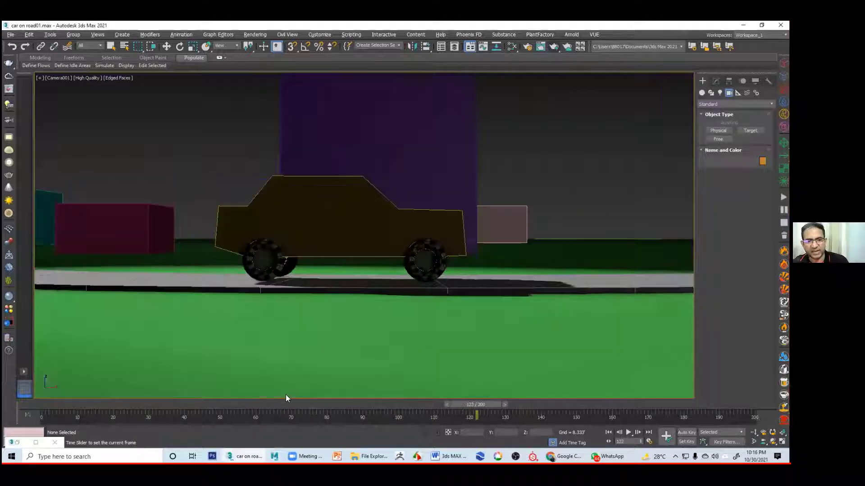
pyautogui.moveTo(37, 383); pyautogui.dragTo(157, 397)
# Move the box building near the road's start clear of the camera's path in the Top view
pyautogui.press('w')
pyautogui.hotkey('alt', 'w')
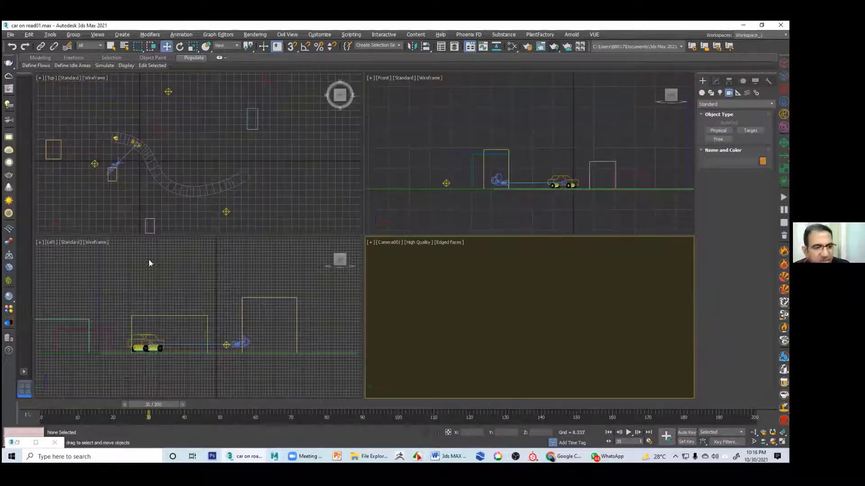
pyautogui.scroll(3, 108, 163)
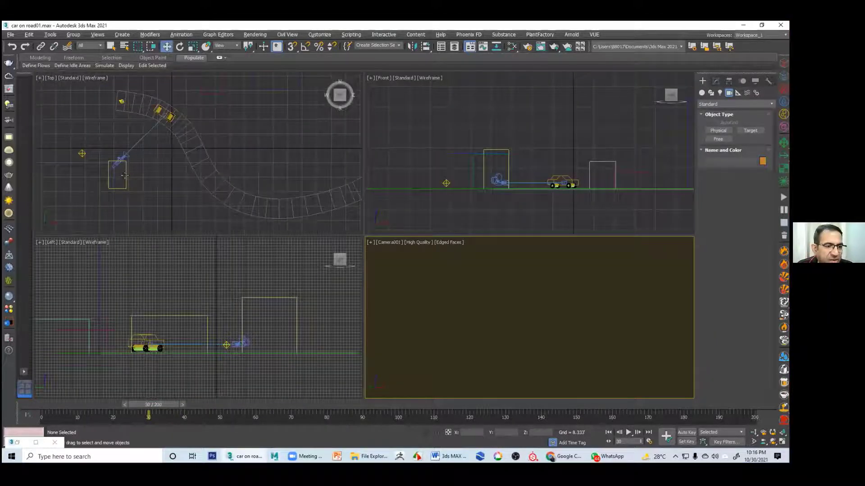
pyautogui.click(125, 174)
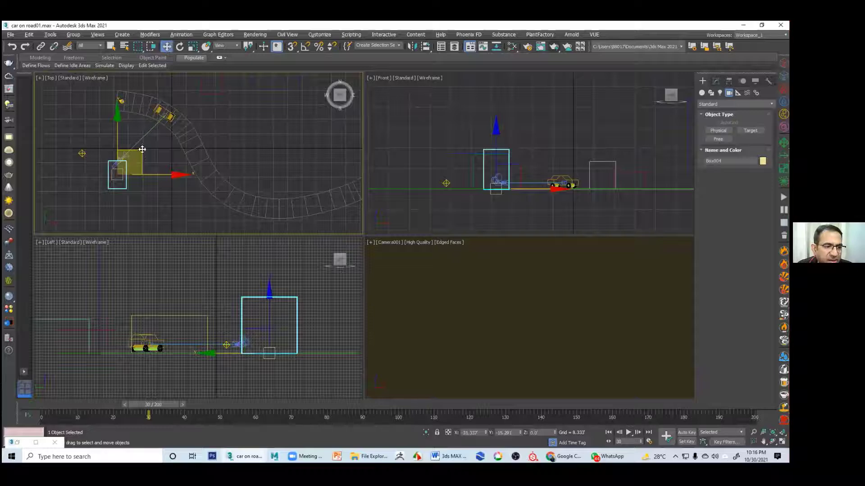
pyautogui.moveTo(130, 149); pyautogui.dragTo(140, 168)
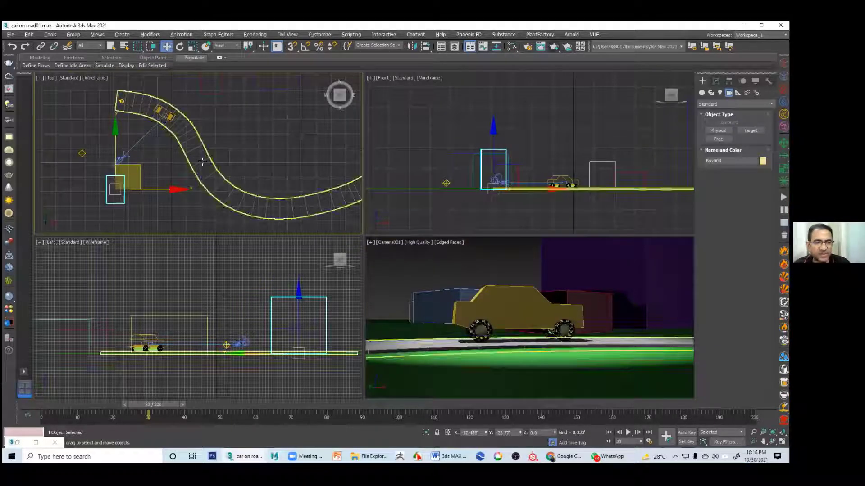
pyautogui.click(267, 126)
pyautogui.click(388, 263)
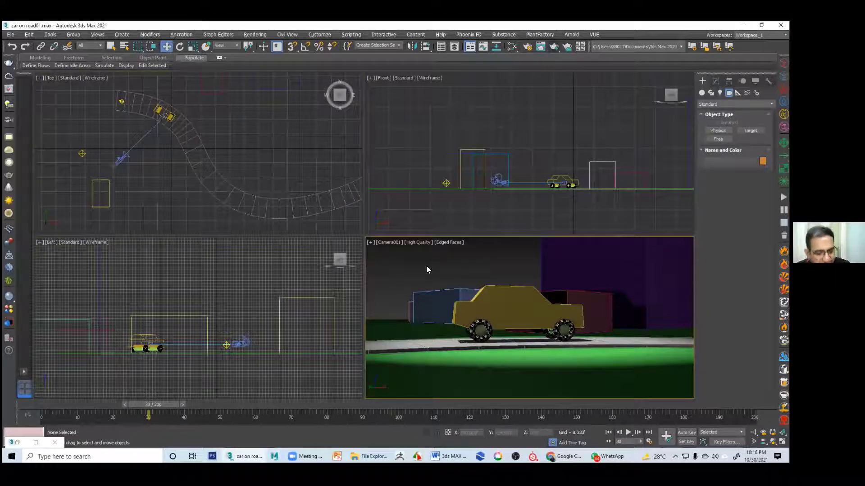
# Replay the animation from the start in the maximized camera view to check for obstructions, and return to the four-viewport layout
pyautogui.hotkey('alt', 'w')
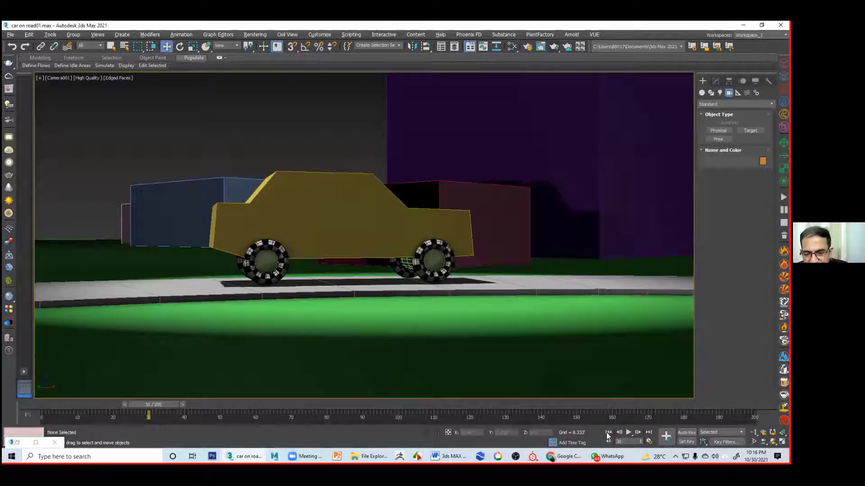
pyautogui.click(609, 433)
pyautogui.click(629, 432)
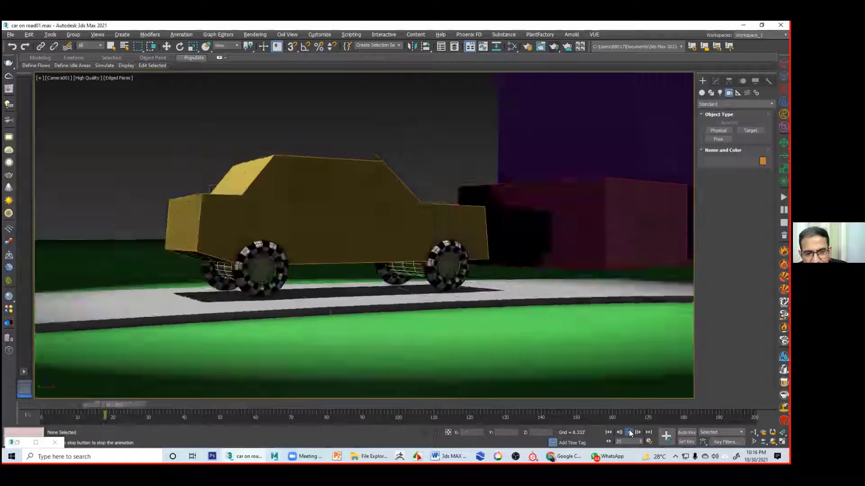
pyautogui.click(629, 433)
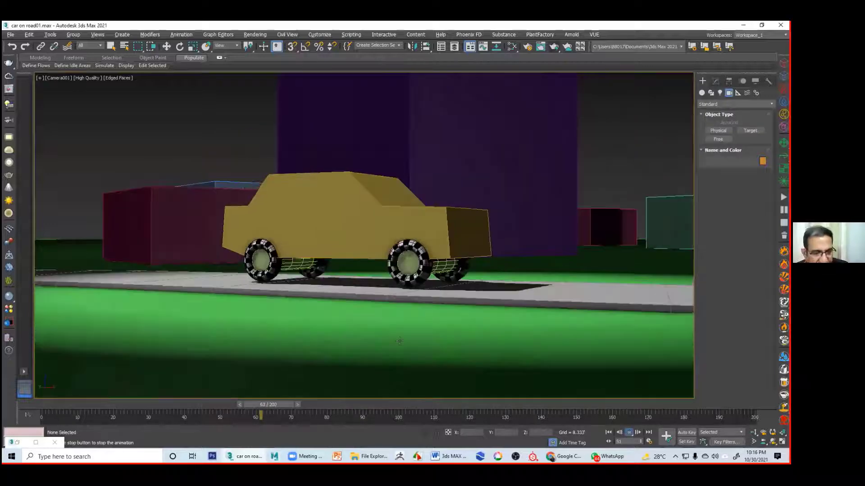
pyautogui.hotkey('alt', 'w')
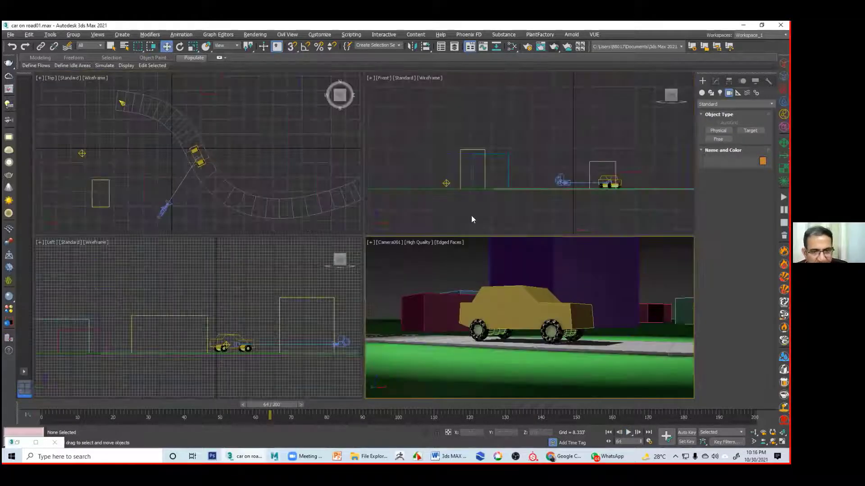
# With Auto Key on, keyframe the camera at frame 30, raised in the Front view to look down on the car
pyautogui.click(555, 178)
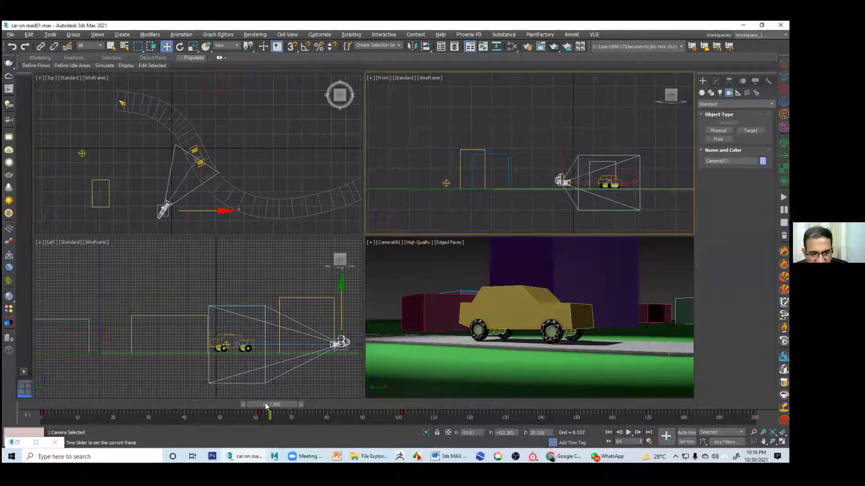
pyautogui.moveTo(265, 405); pyautogui.dragTo(153, 404)
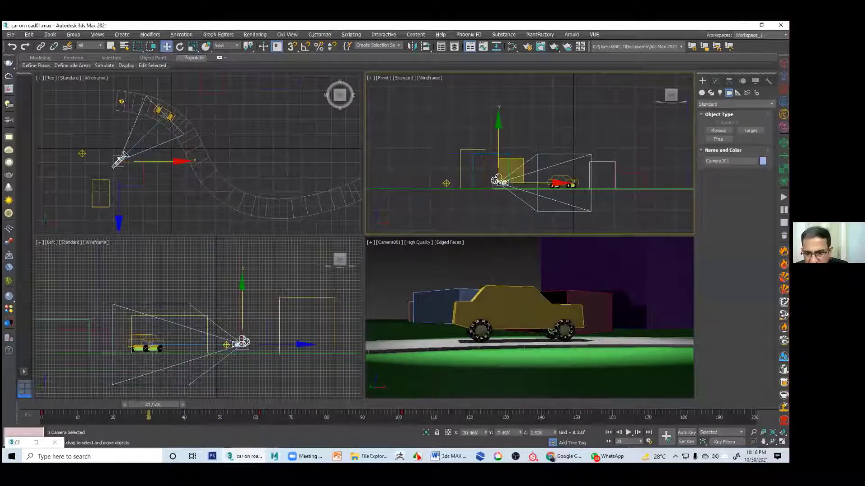
pyautogui.click(687, 433)
pyautogui.moveTo(502, 147); pyautogui.dragTo(507, 115)
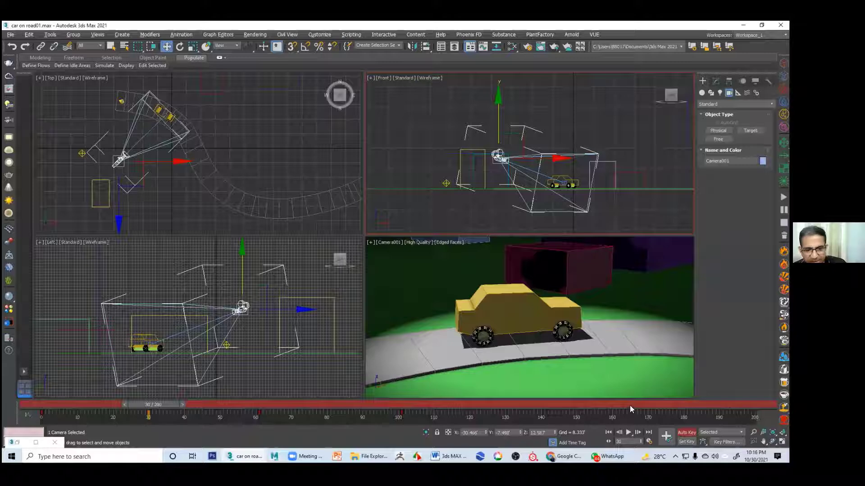
# Play on to frame 143, keyframe the camera raised high above the car in the Left view, and return to frame 0
pyautogui.click(628, 432)
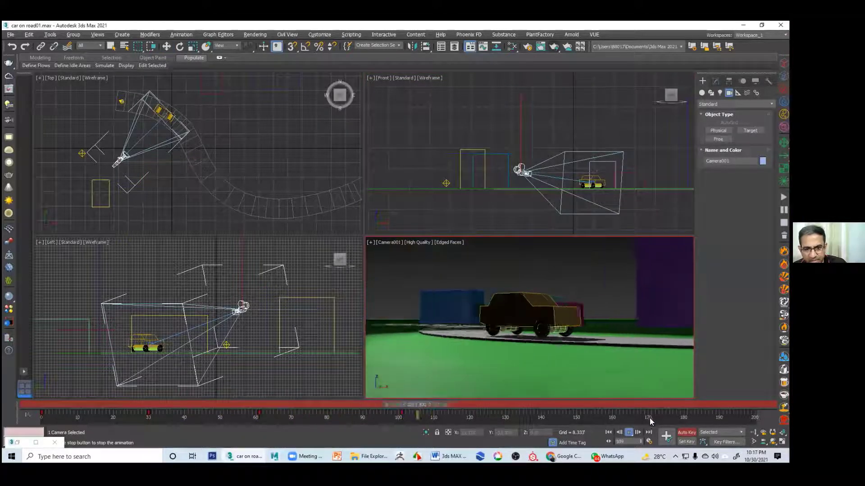
pyautogui.press('/')
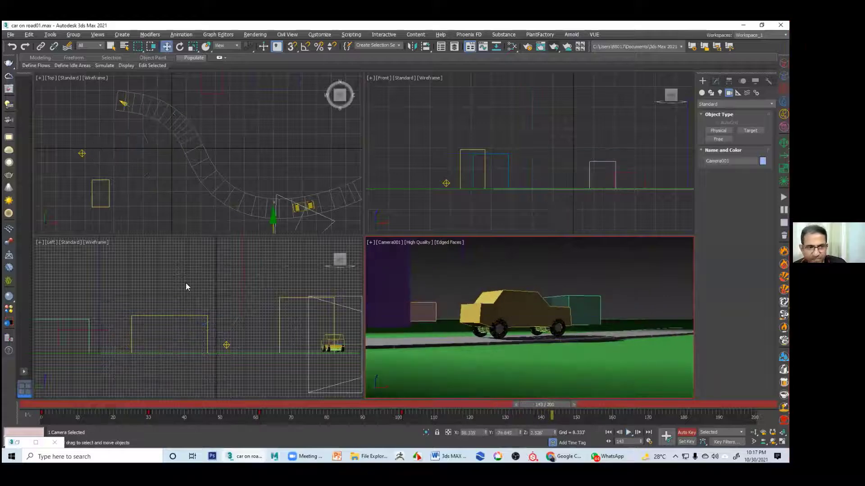
pyautogui.moveTo(212, 305); pyautogui.dragTo(82, 301, button='middle')
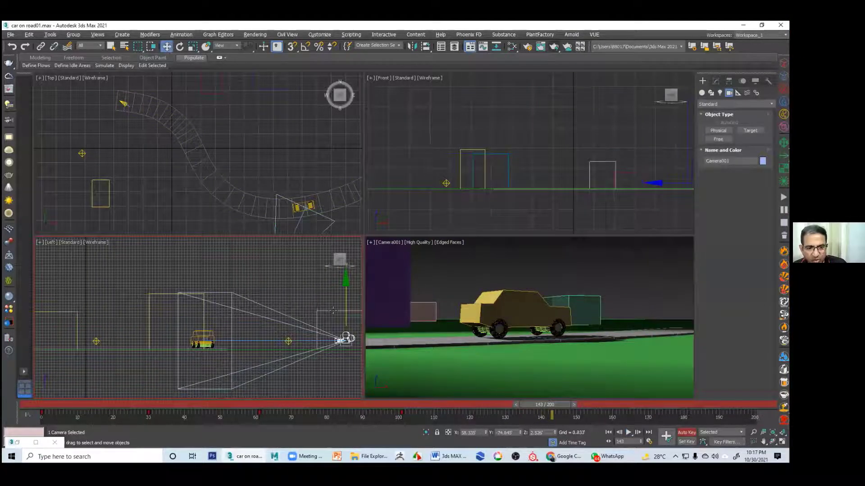
pyautogui.moveTo(349, 301); pyautogui.dragTo(354, 247)
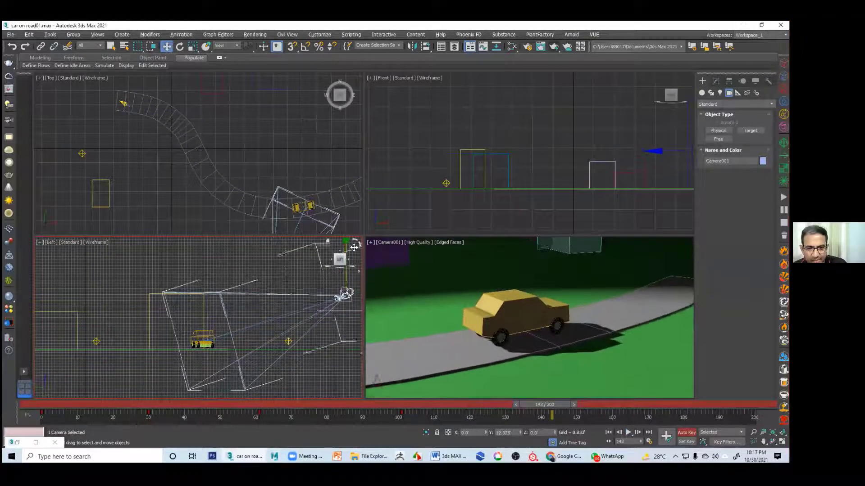
pyautogui.moveTo(578, 404); pyautogui.dragTo(3, 398)
pyautogui.press('w')
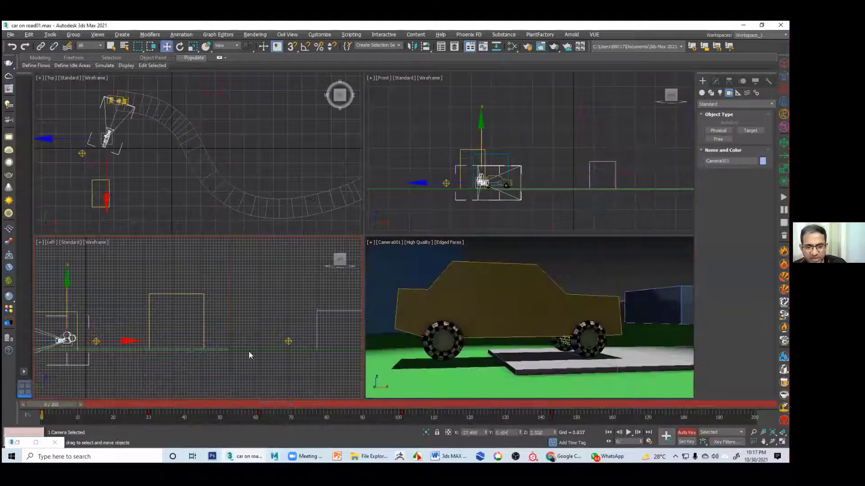
# Replay the animation through the tracking camera's view and return to frame 0
pyautogui.click(629, 433)
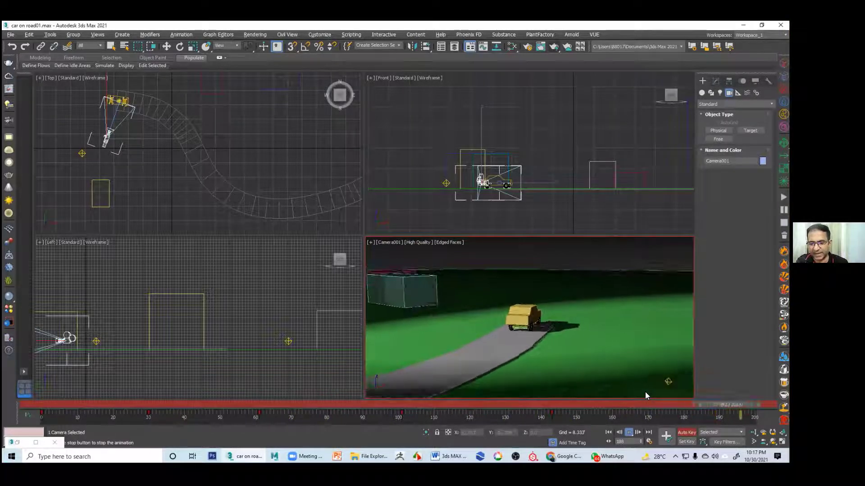
pyautogui.click(629, 433)
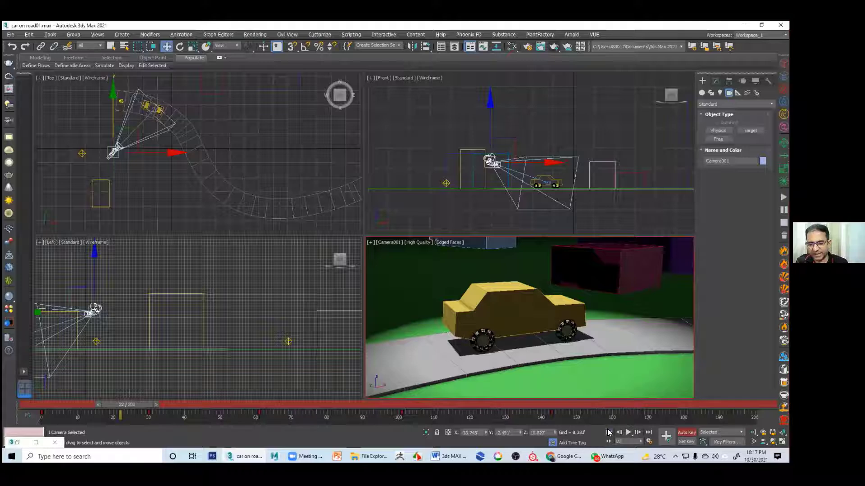
pyautogui.click(609, 433)
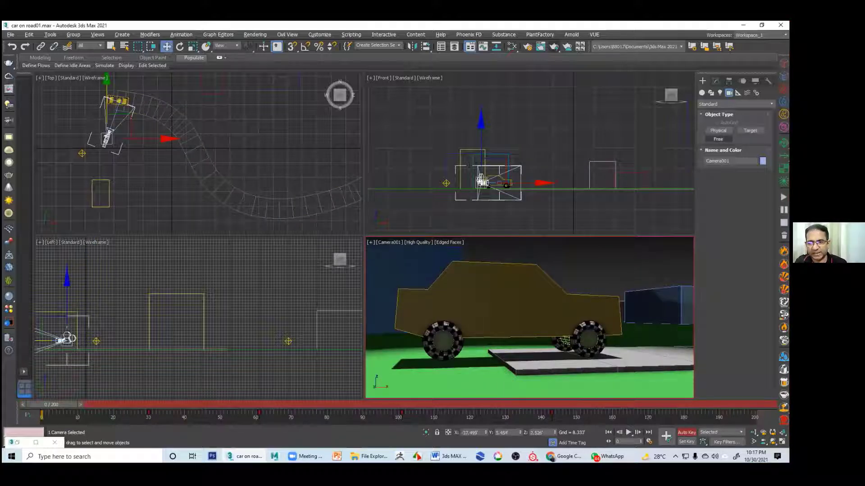
# Create a Free standard camera at the car's position in the Front view
pyautogui.click(718, 139)
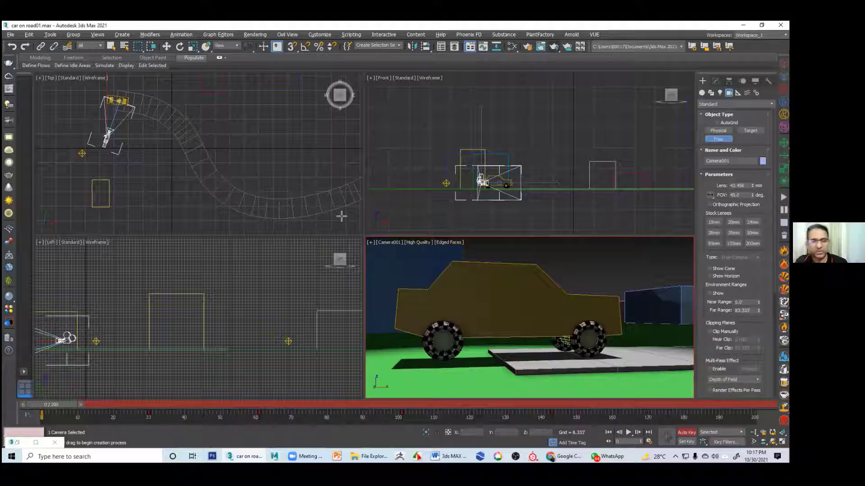
pyautogui.scroll(-4, 180, 289)
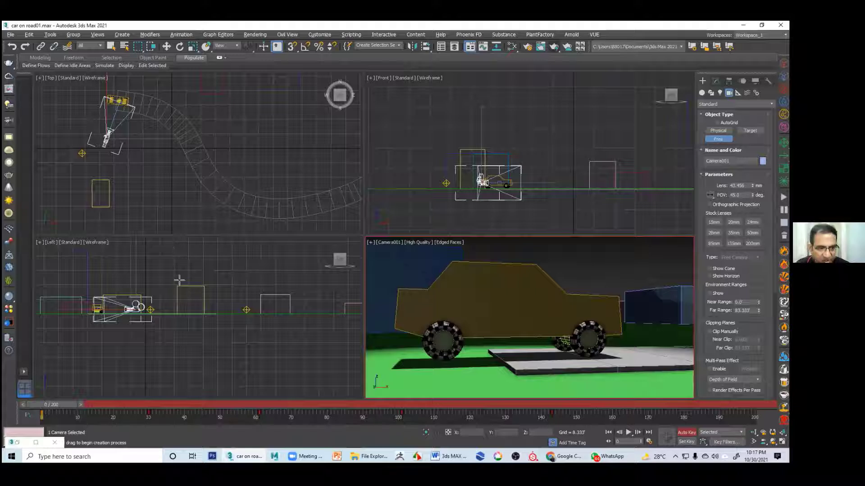
pyautogui.moveTo(179, 281); pyautogui.dragTo(224, 276, button='middle')
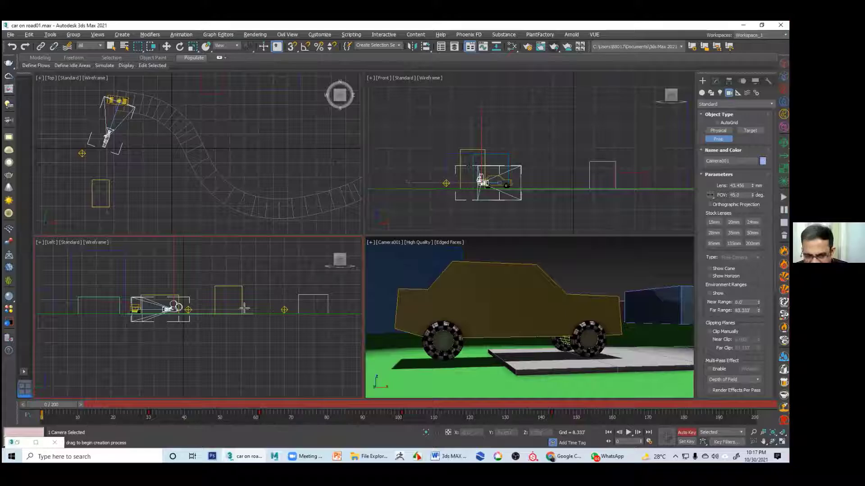
pyautogui.scroll(4, 484, 200)
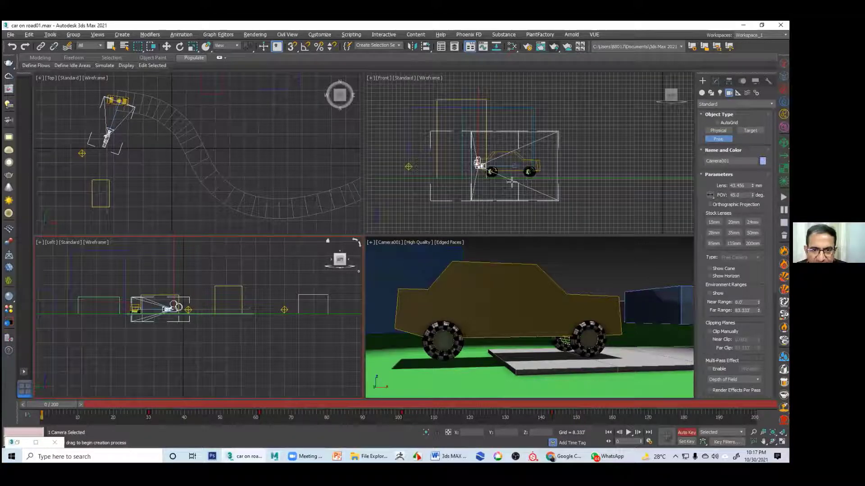
pyautogui.moveTo(501, 184); pyautogui.dragTo(499, 197)
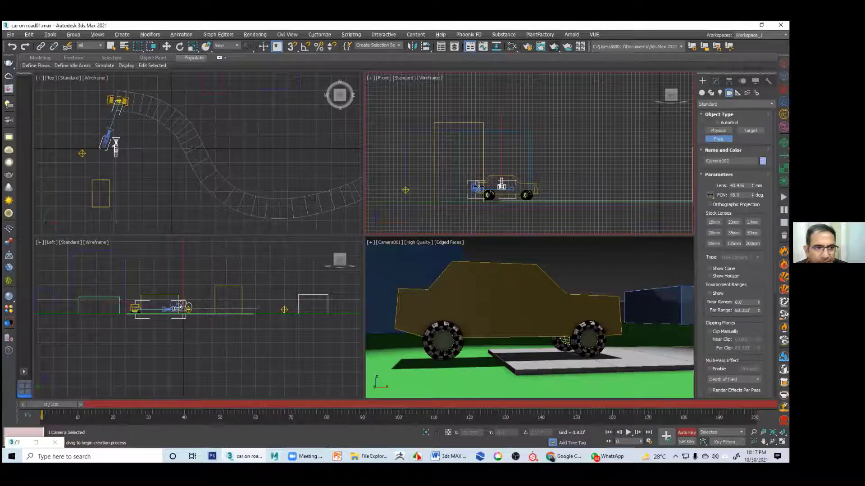
# Turn off Auto Key, show the free camera's view, and move the camera in the Top view to frame the whole car side-on
pyautogui.rightClick(219, 126)
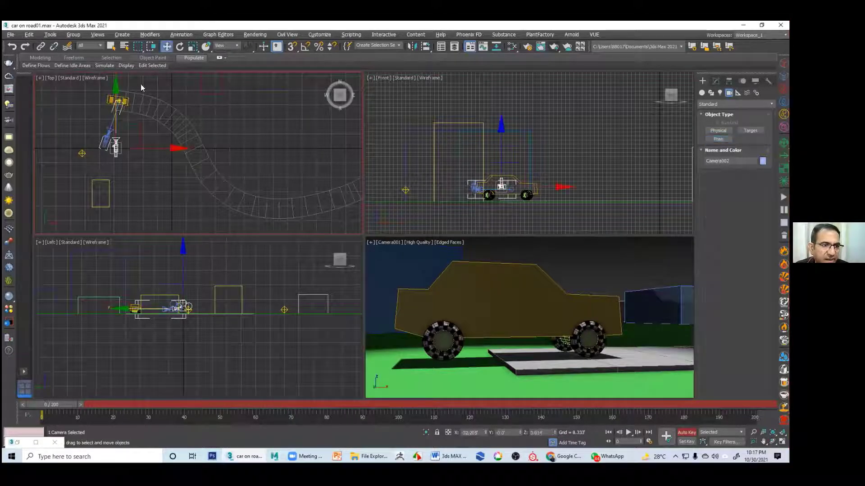
pyautogui.moveTo(134, 108); pyautogui.dragTo(133, 101)
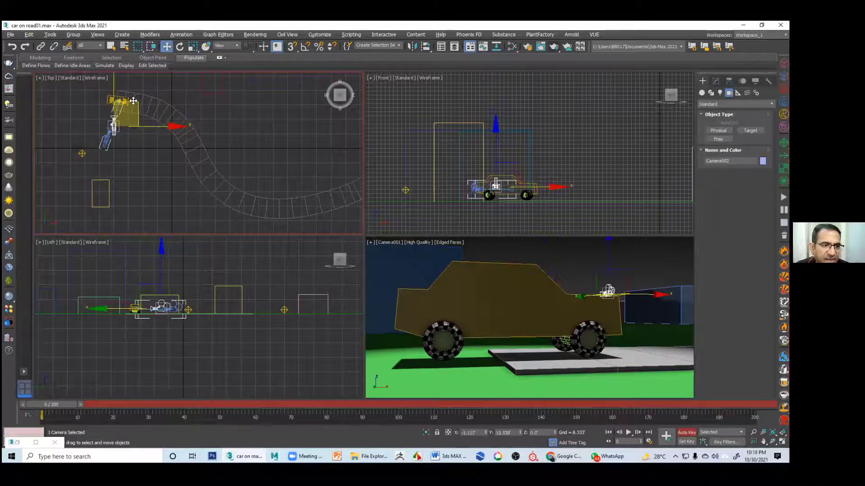
pyautogui.middleClick(402, 254)
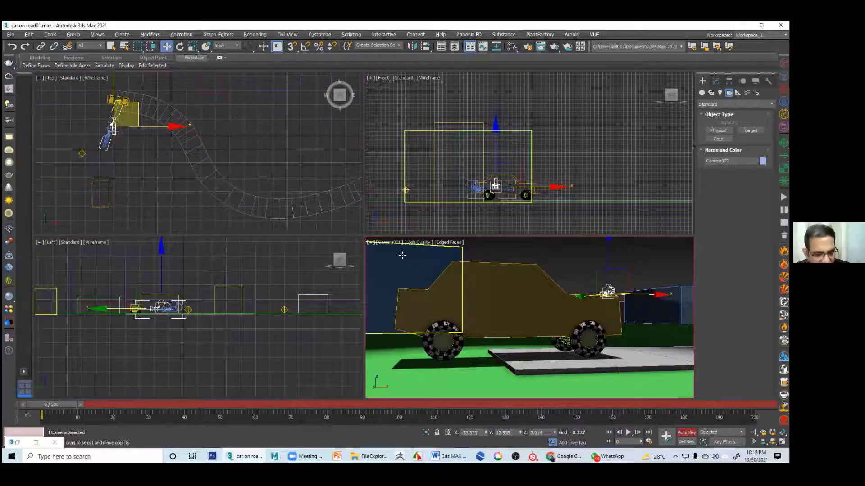
pyautogui.press('n')
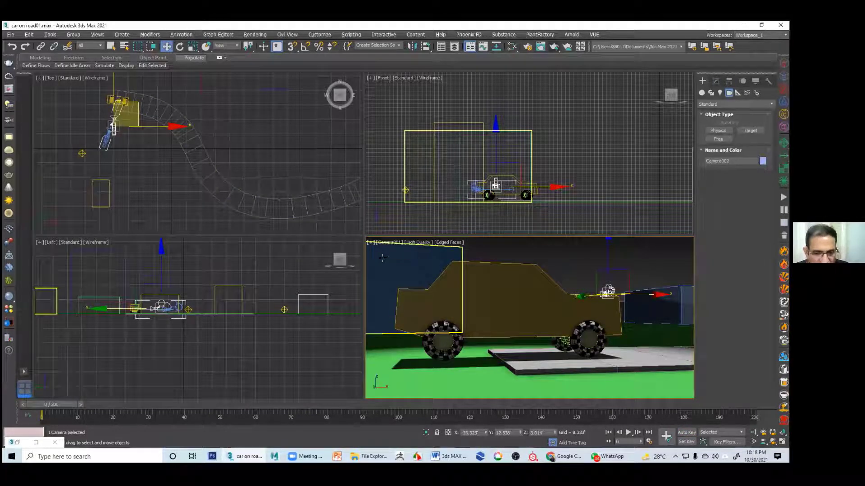
pyautogui.press('c')
pyautogui.moveTo(139, 111); pyautogui.dragTo(139, 119)
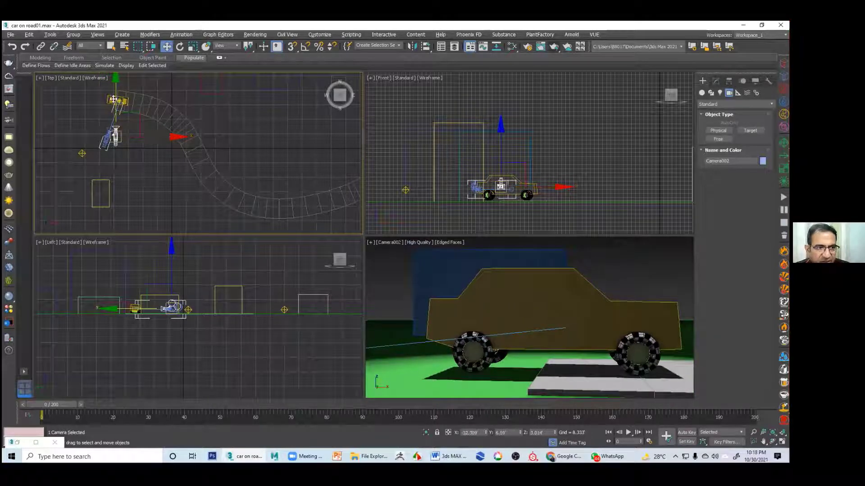
# Link the free camera to the car as its parent in the Top view
pyautogui.click(40, 46)
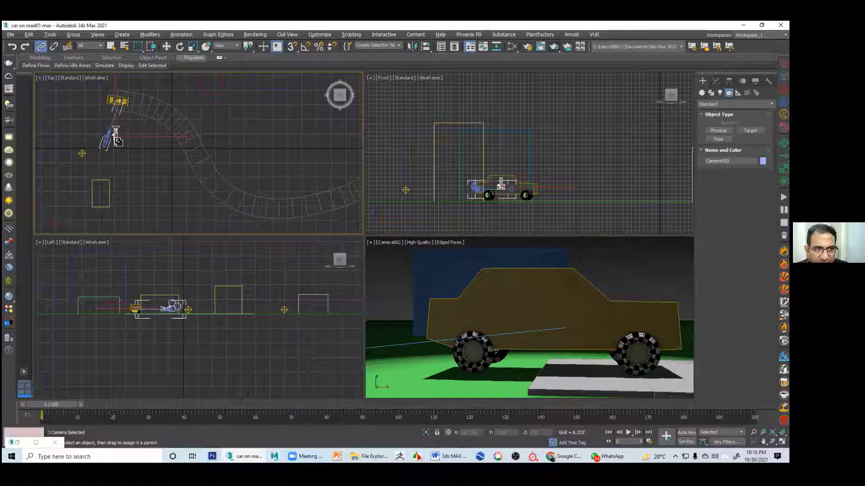
pyautogui.moveTo(101, 102); pyautogui.dragTo(111, 101)
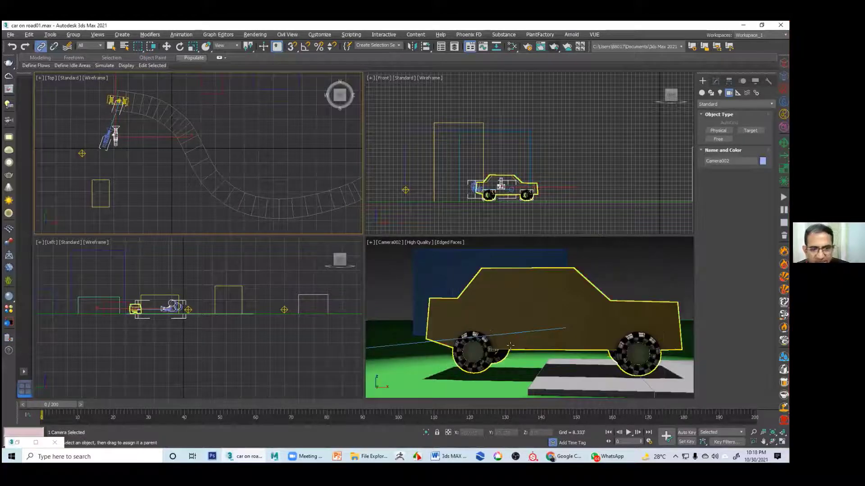
# Play the animation in the free camera's view to check that it travels with the car, and return to frame 0
pyautogui.rightClick(410, 267)
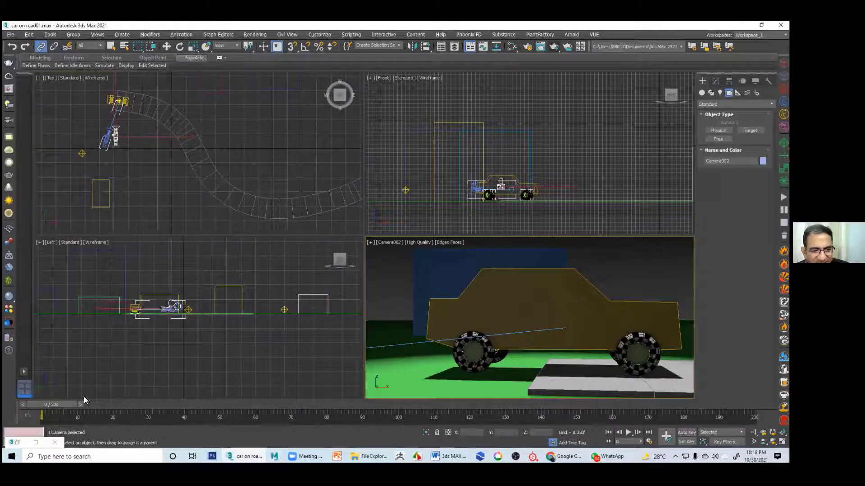
pyautogui.moveTo(71, 406); pyautogui.dragTo(52, 406)
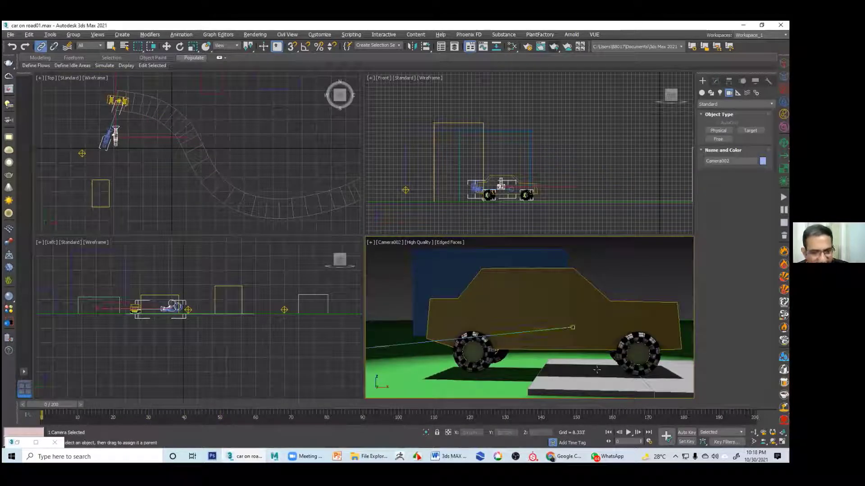
pyautogui.click(629, 432)
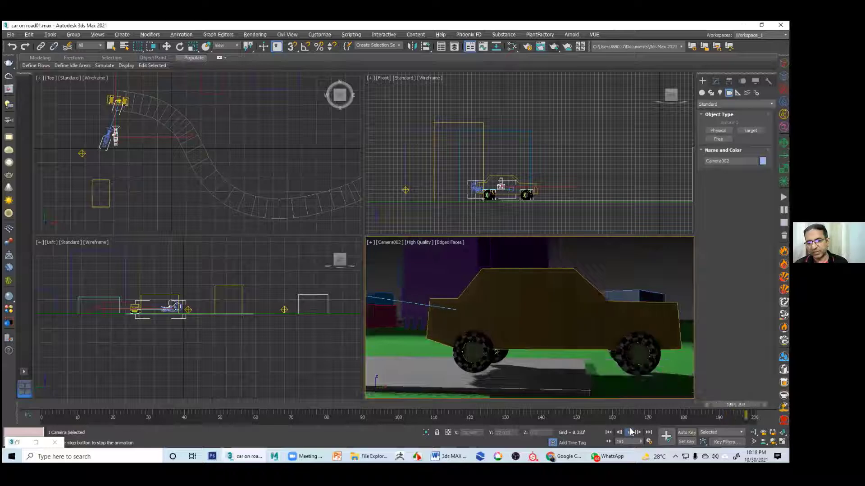
pyautogui.click(631, 432)
pyautogui.click(608, 433)
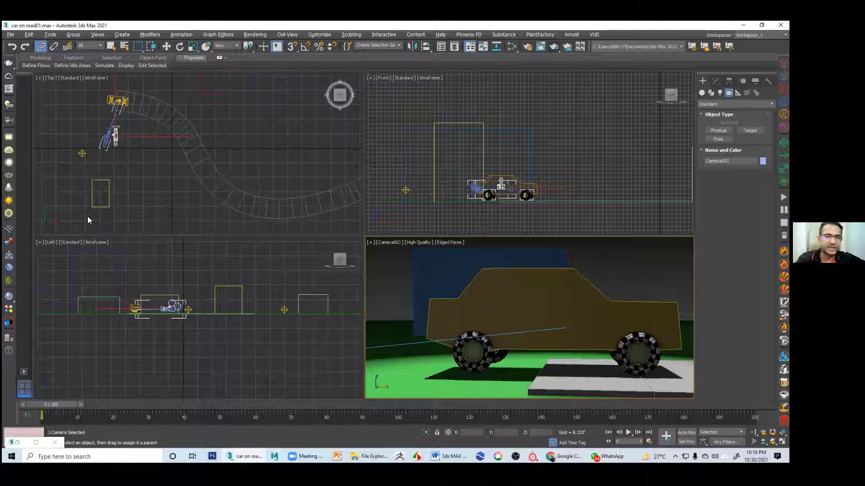
# Save the scene as car on road02.max and reset to an empty scene
pyautogui.click(11, 35)
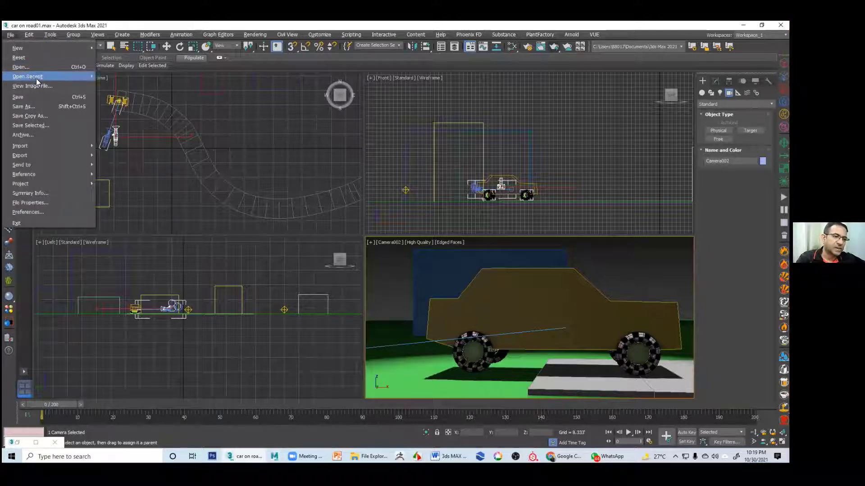
pyautogui.click(38, 98)
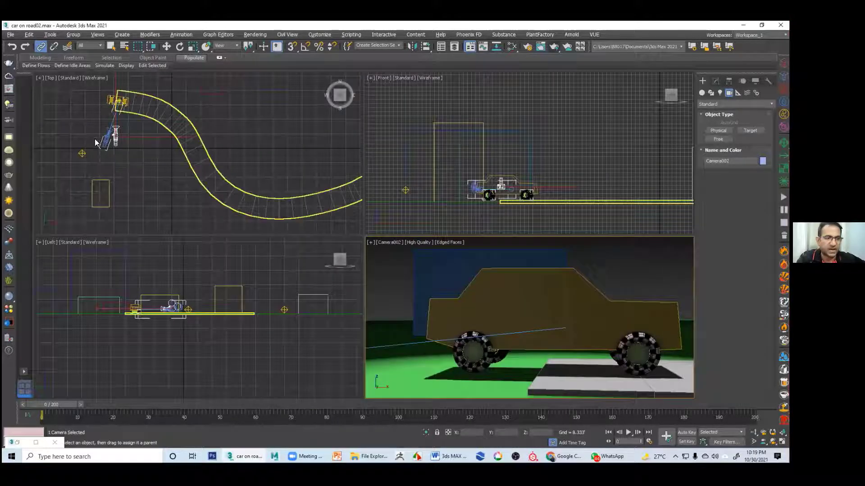
pyautogui.click(10, 35)
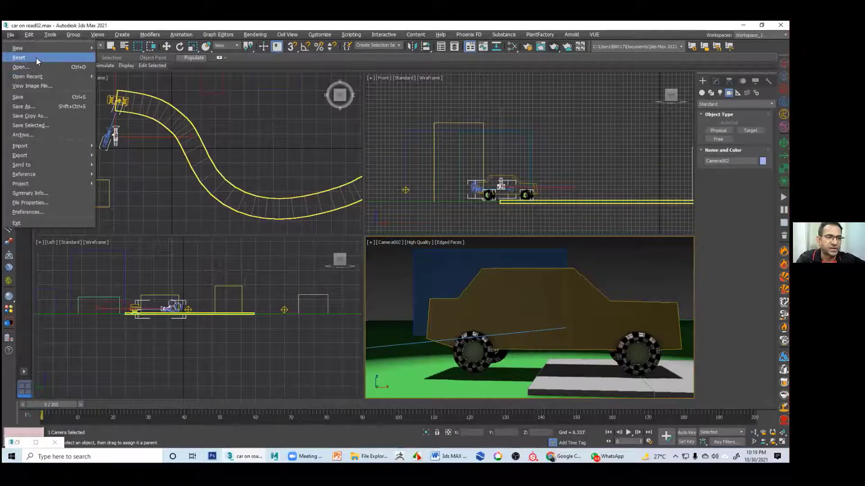
pyautogui.click(20, 67)
pyautogui.click(373, 253)
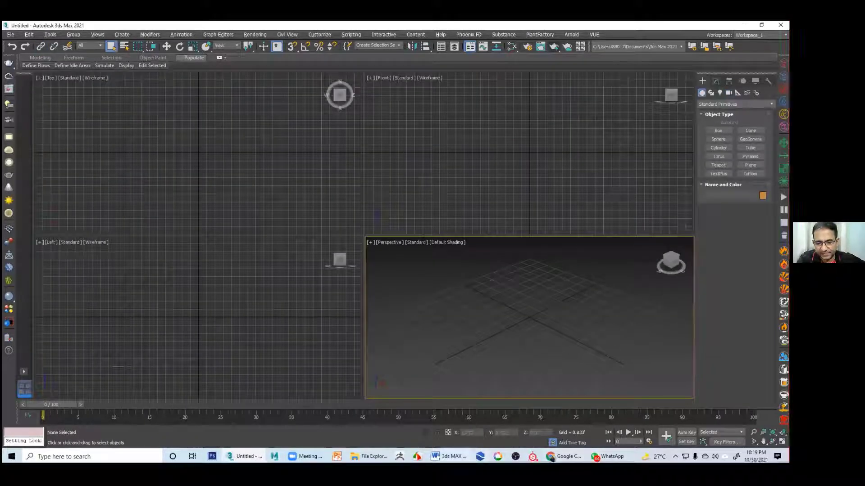
# Switch to the course outline in Word, review the Class#13 topics on terrain, scenery, lighting and camera output, and return to 3ds Max
pyautogui.moveTo(448, 456)
pyautogui.click(458, 423)
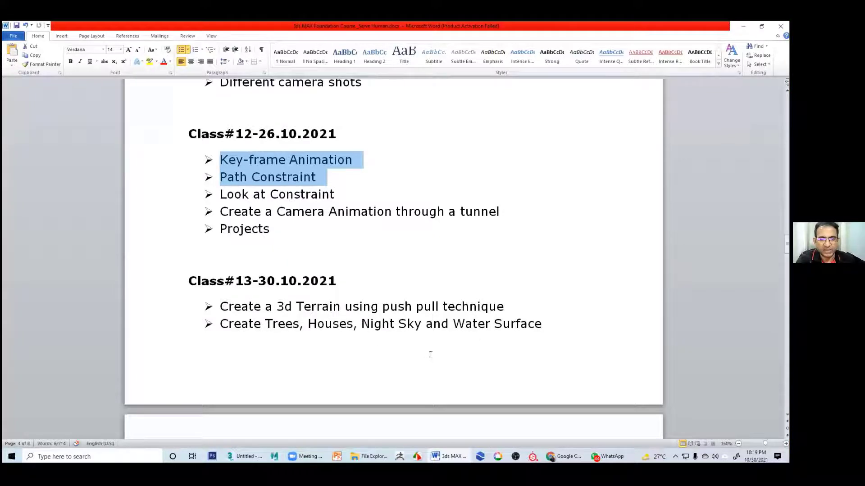
pyautogui.scroll(-3, 429, 354)
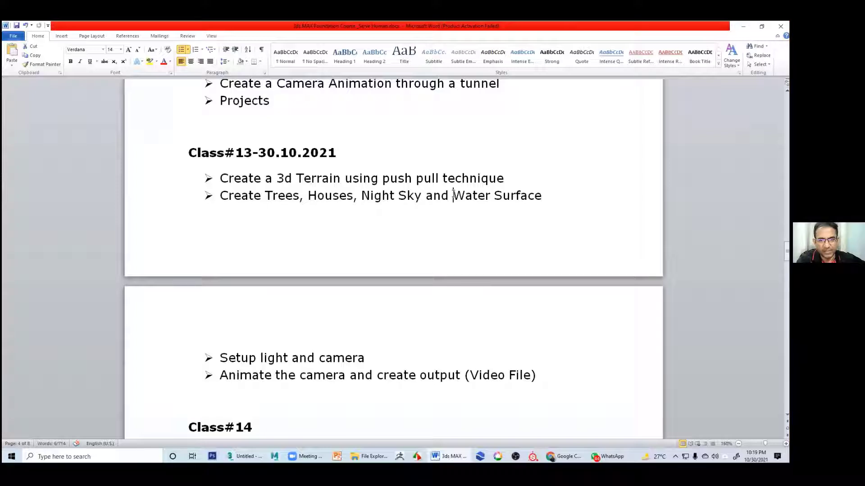
pyautogui.moveTo(452, 195); pyautogui.dragTo(547, 195)
pyautogui.moveTo(278, 178); pyautogui.dragTo(438, 206)
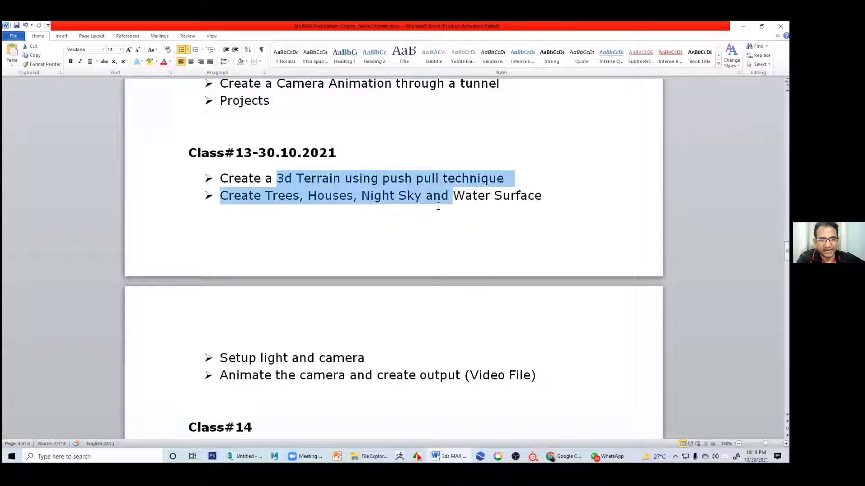
pyautogui.scroll(-1, 334, 276)
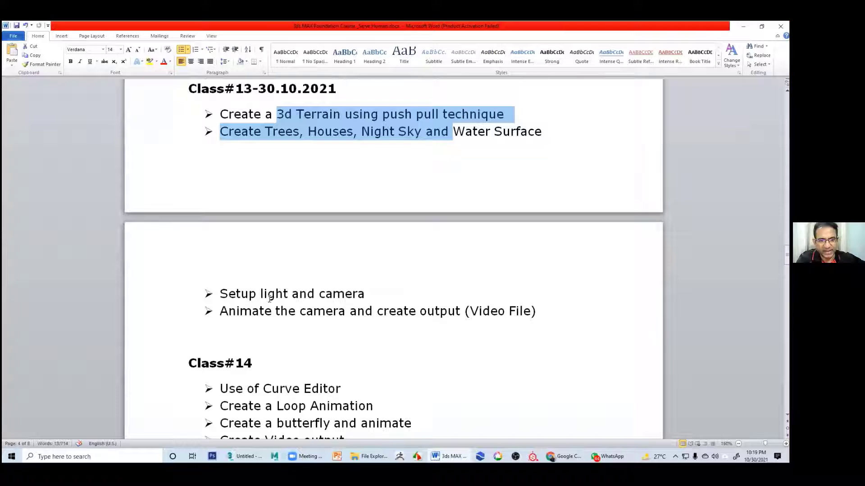
pyautogui.moveTo(316, 318); pyautogui.dragTo(468, 322)
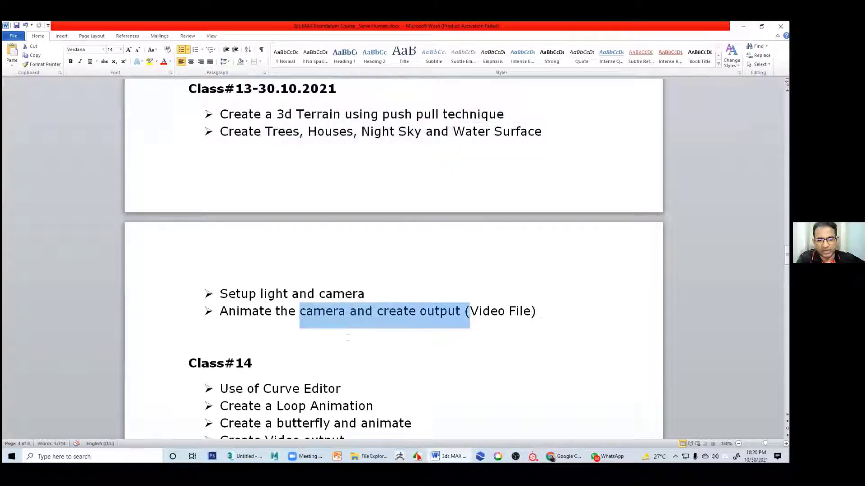
pyautogui.click(743, 25)
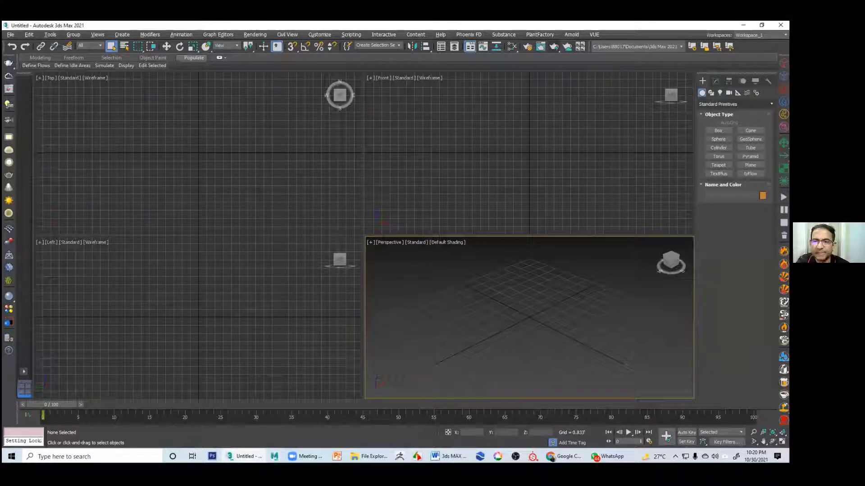
# Show the AEC Extended objects and browse the Foliage plants without placing one
pyautogui.click(735, 104)
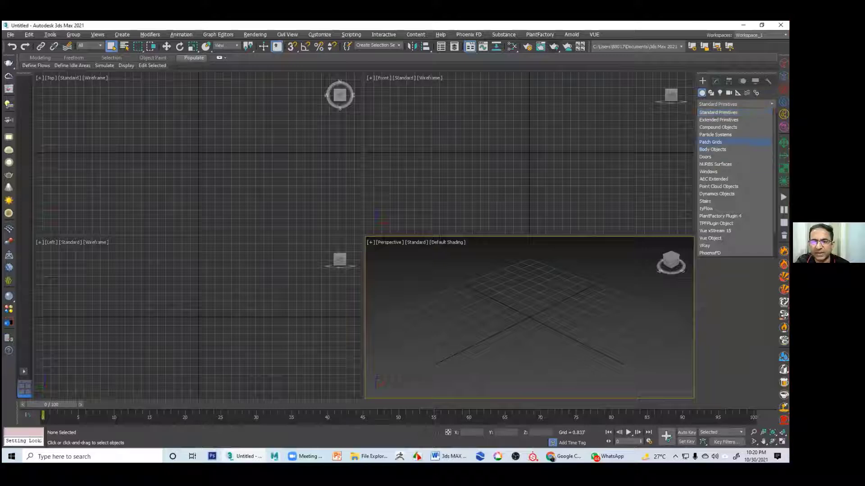
pyautogui.click(713, 178)
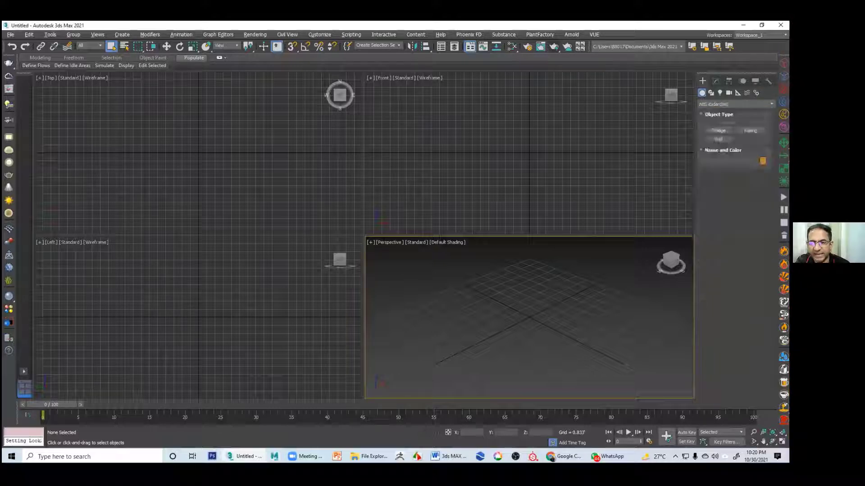
pyautogui.click(718, 131)
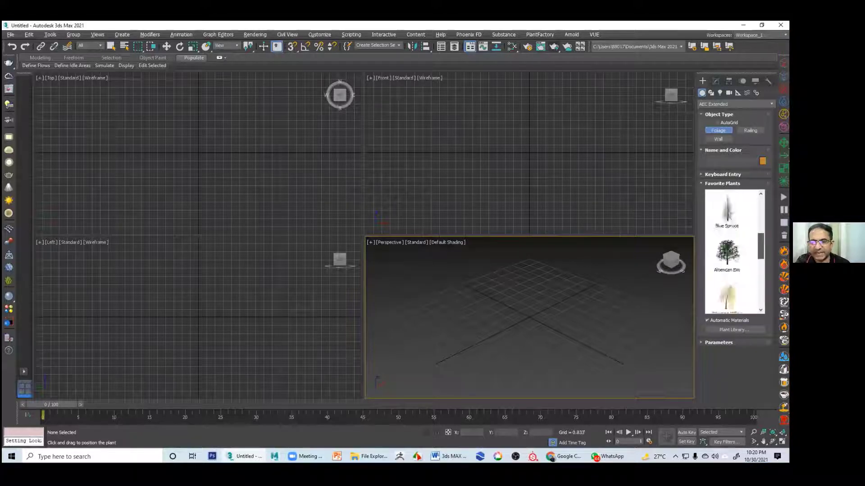
pyautogui.rightClick(571, 269)
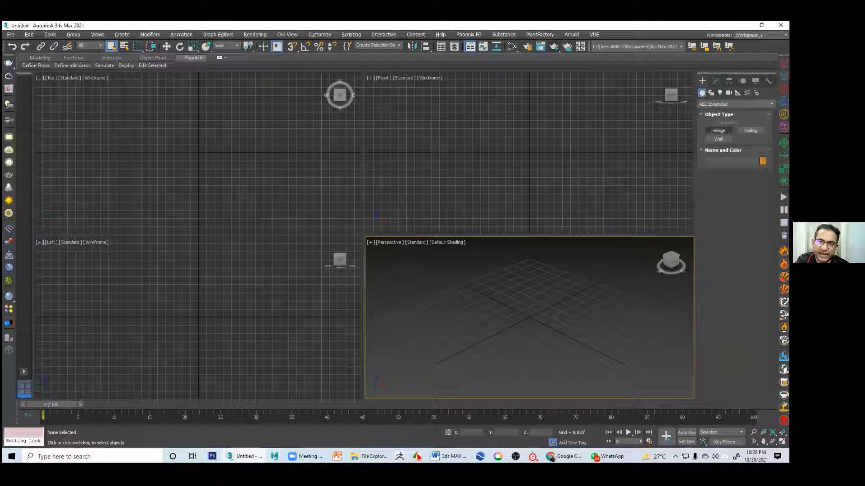
# Minimize 3ds Max to show the desktop shortcuts
pyautogui.click(584, 193)
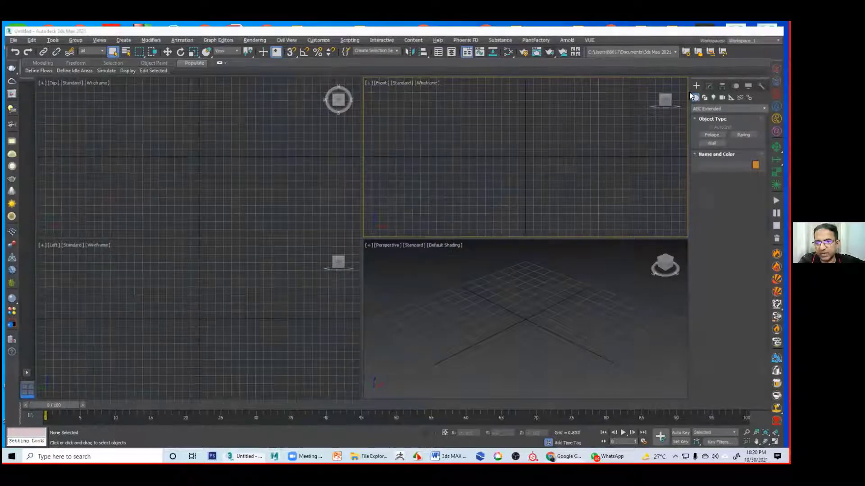
pyautogui.click(743, 25)
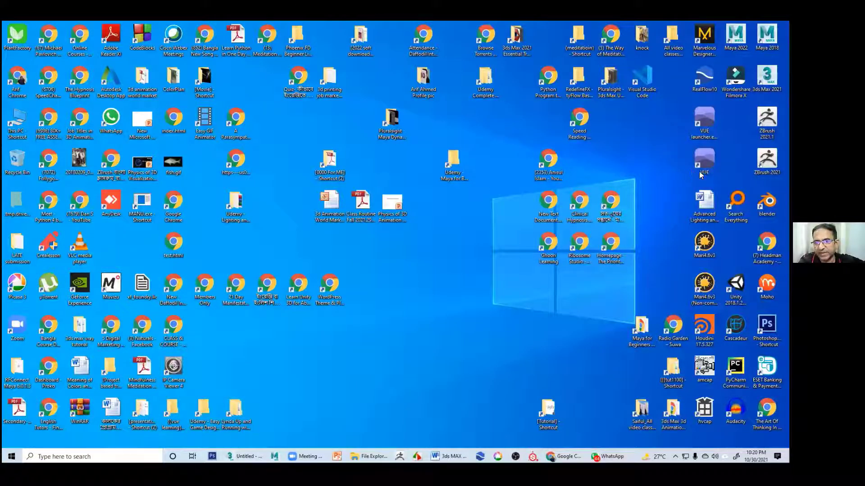
pyautogui.moveTo(704, 161); pyautogui.dragTo(660, 144)
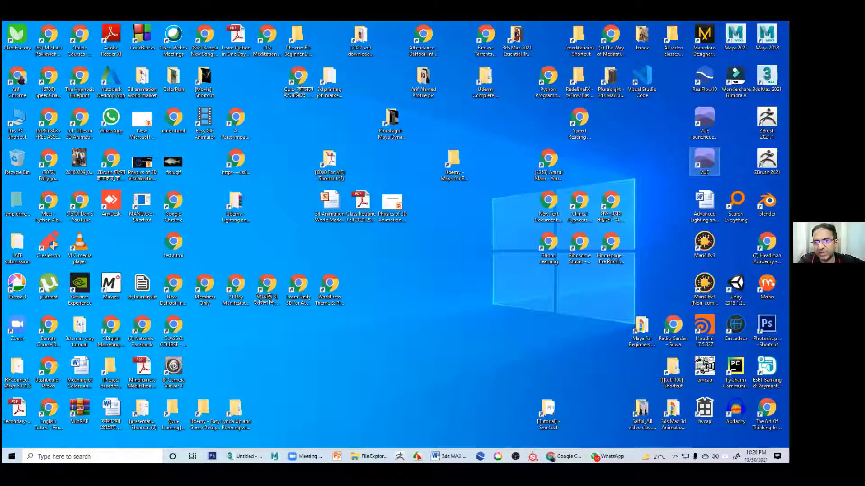
pyautogui.click(571, 429)
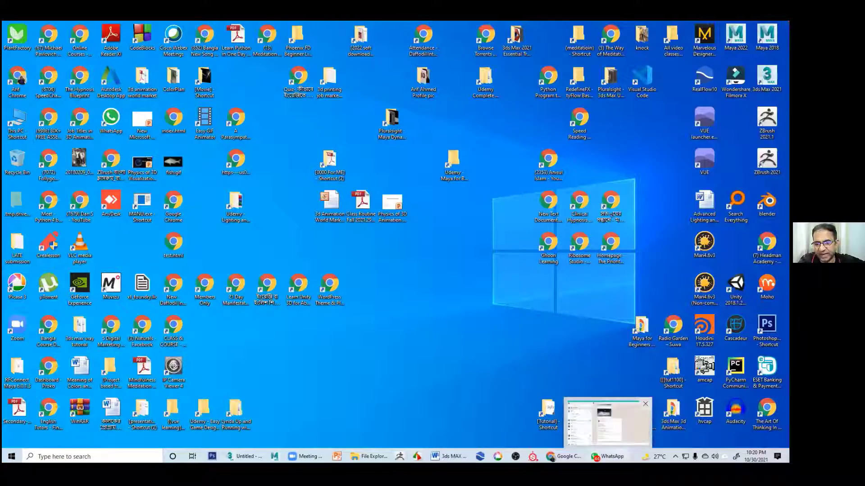
# Switch to Chrome and search Google for "vue environment software"
pyautogui.moveTo(564, 456)
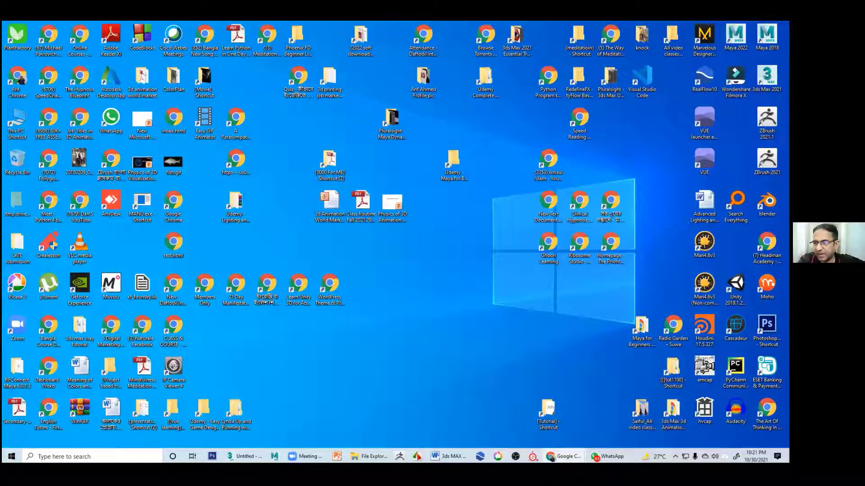
pyautogui.hotkey('alt', 'Tab')
pyautogui.click(319, 193)
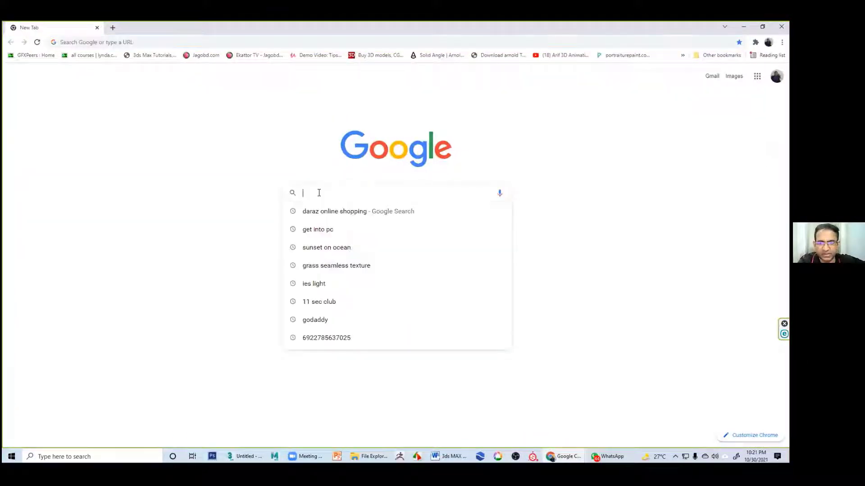
pyautogui.write('VUE')
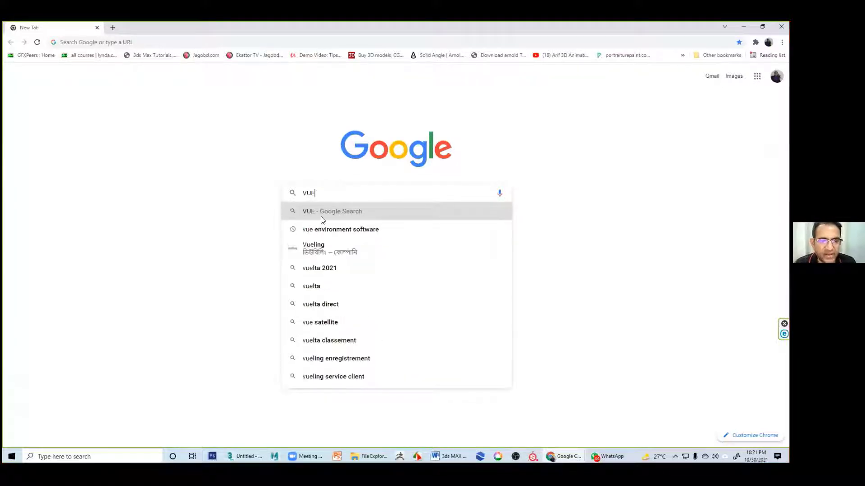
pyautogui.click(323, 231)
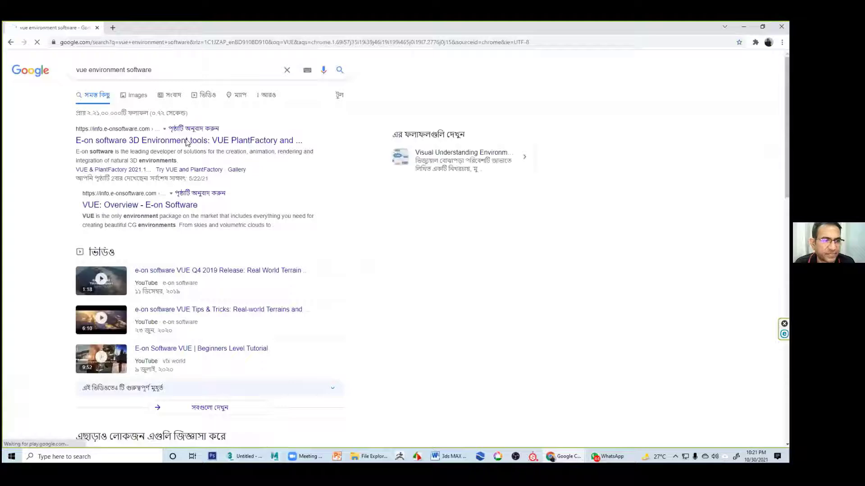
# Show the image results for the VUE search and preview several of the landscape renders and the VUE free trial picture
pyautogui.click(136, 100)
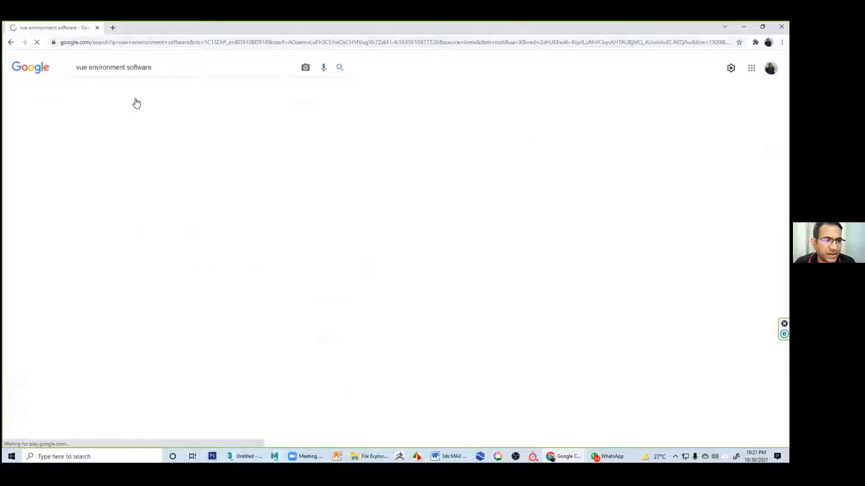
pyautogui.click(85, 179)
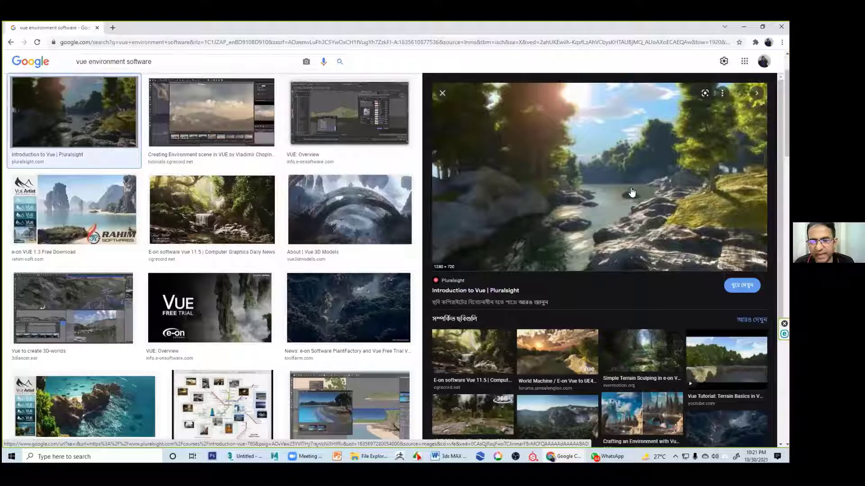
pyautogui.click(363, 230)
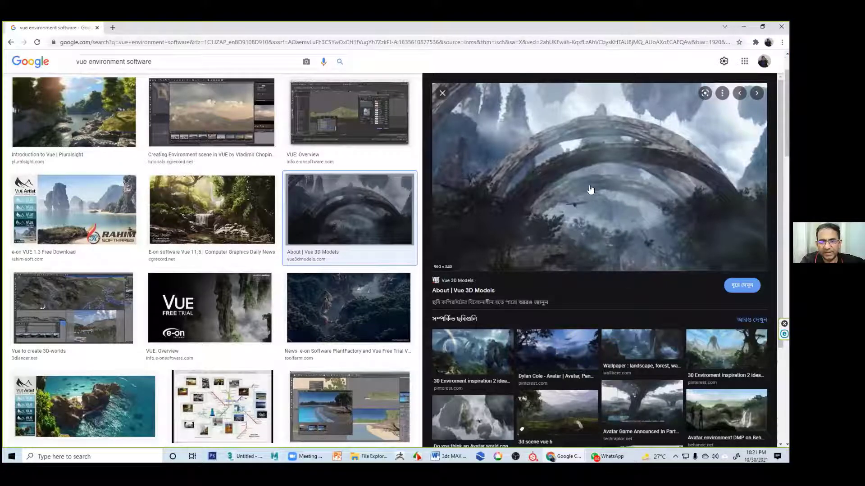
pyautogui.click(356, 309)
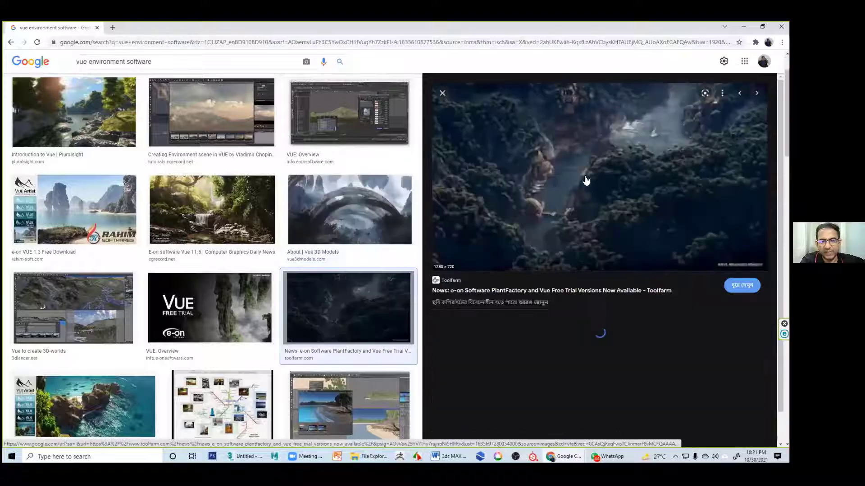
pyautogui.click(208, 321)
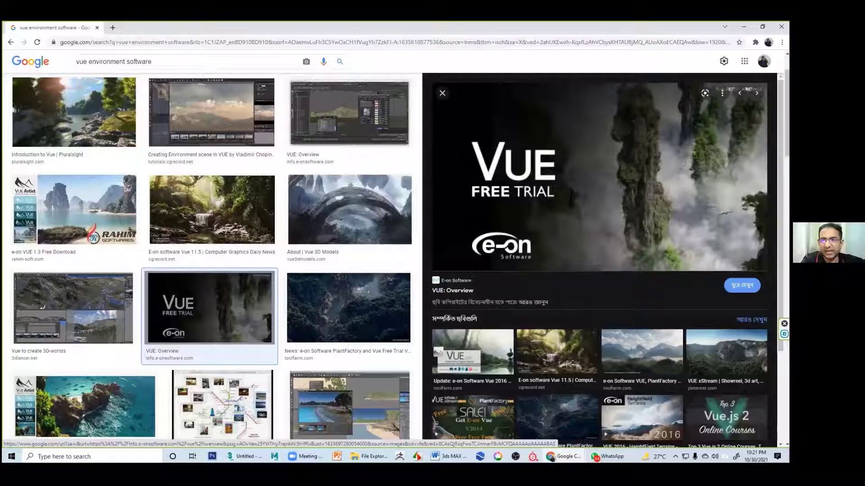
# Minimize Chrome, return to the empty 3ds Max scene and make the Perspective viewport active
pyautogui.click(743, 26)
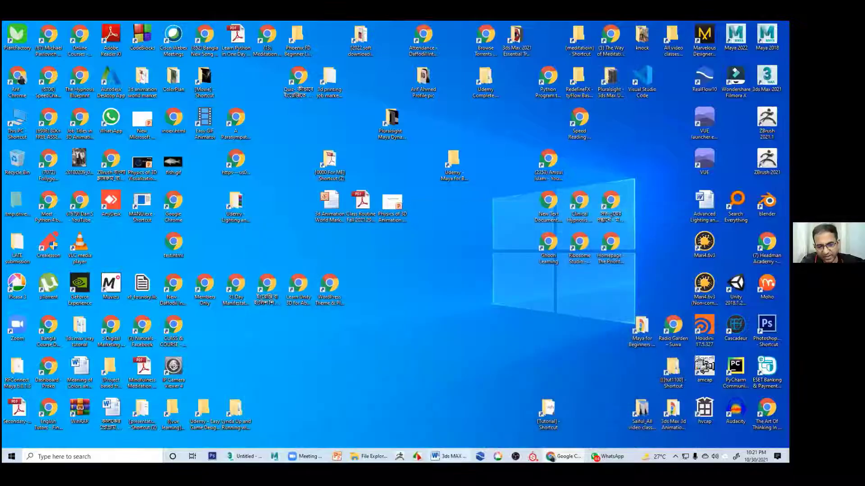
pyautogui.click(245, 456)
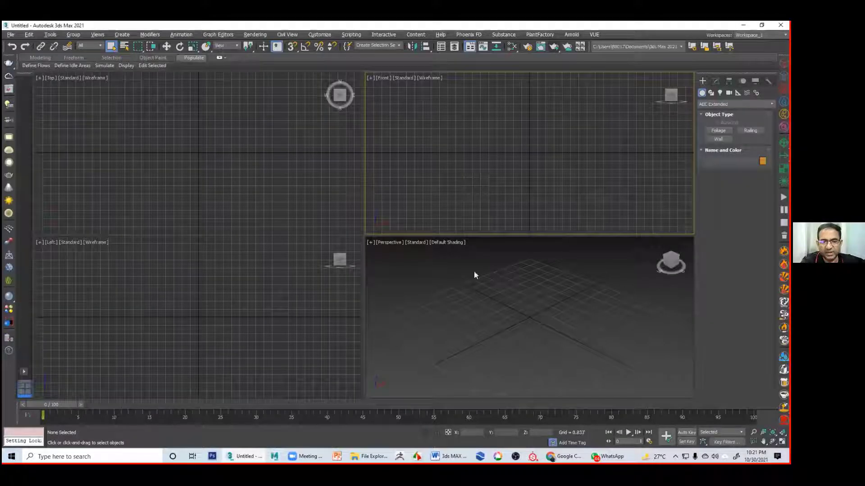
pyautogui.click(474, 271)
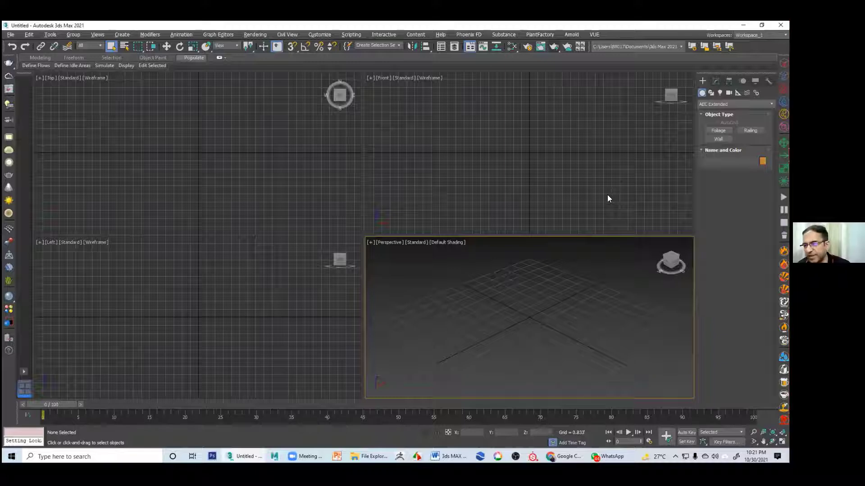
pyautogui.hotkey('alt', 'Tab')
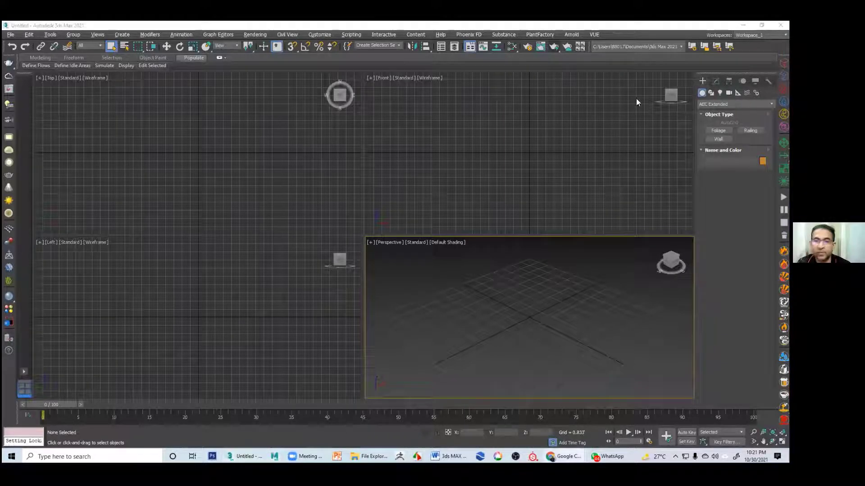
pyautogui.click(536, 315)
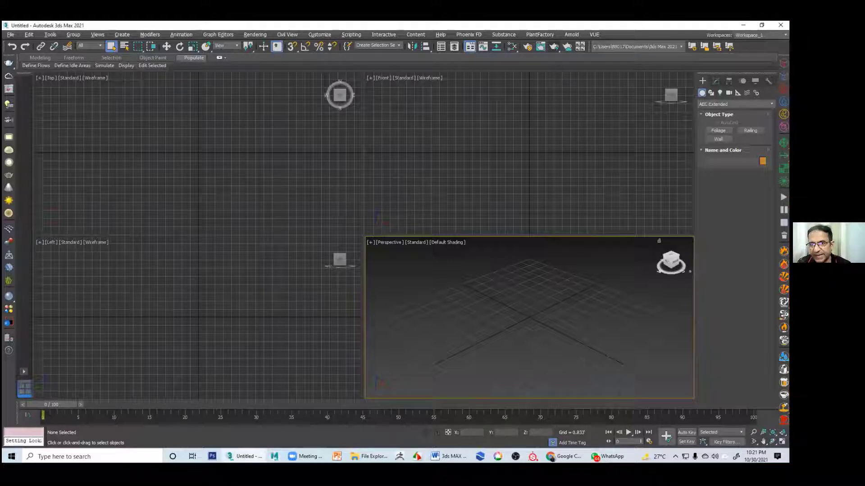
# Draw the first five points of a smooth winding Line spline diagonally across the maximized Top viewport
pyautogui.click(710, 93)
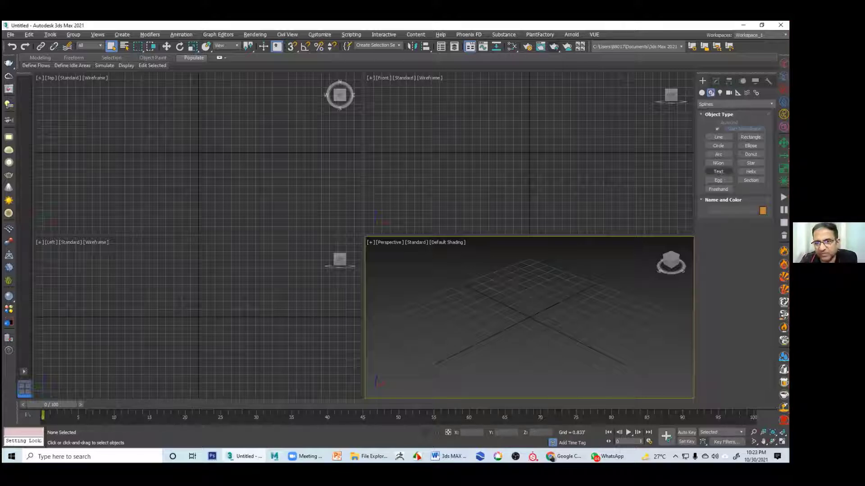
pyautogui.click(718, 137)
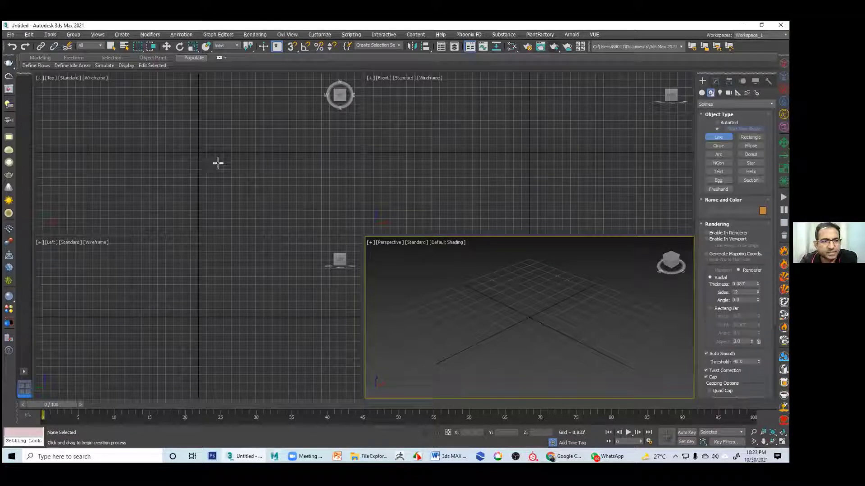
pyautogui.click(200, 155)
pyautogui.moveTo(207, 159); pyautogui.dragTo(208, 166, button='middle')
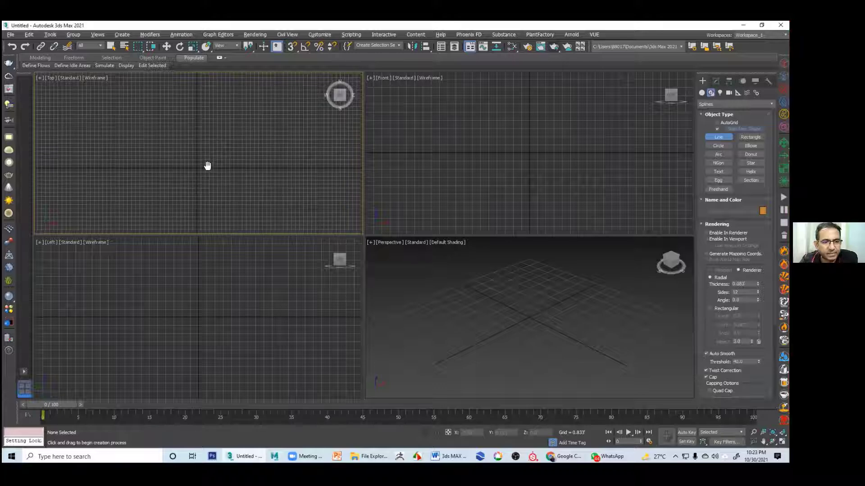
pyautogui.hotkey('alt', 'w')
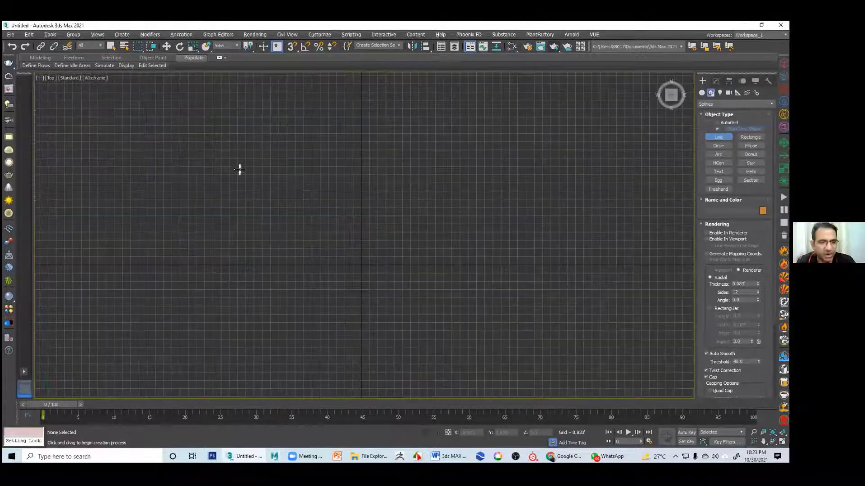
pyautogui.moveTo(337, 196); pyautogui.dragTo(323, 175, button='middle')
pyautogui.click(73, 97)
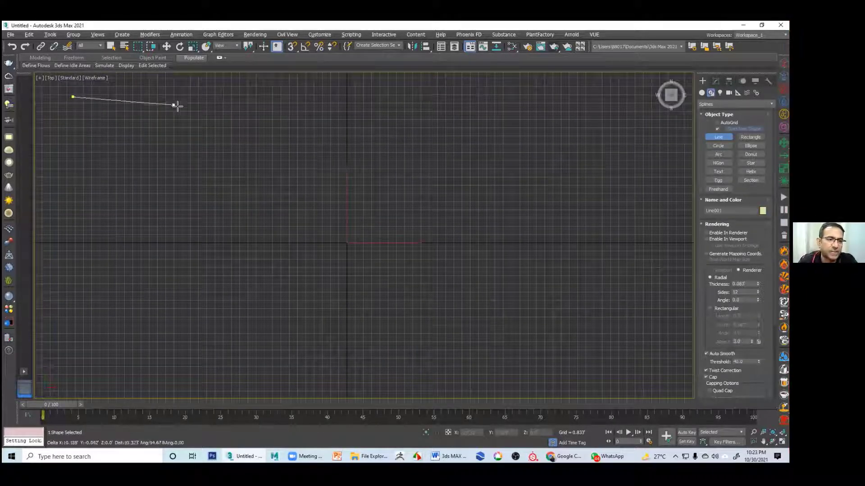
pyautogui.moveTo(192, 115); pyautogui.dragTo(222, 126)
pyautogui.moveTo(279, 223); pyautogui.dragTo(309, 276)
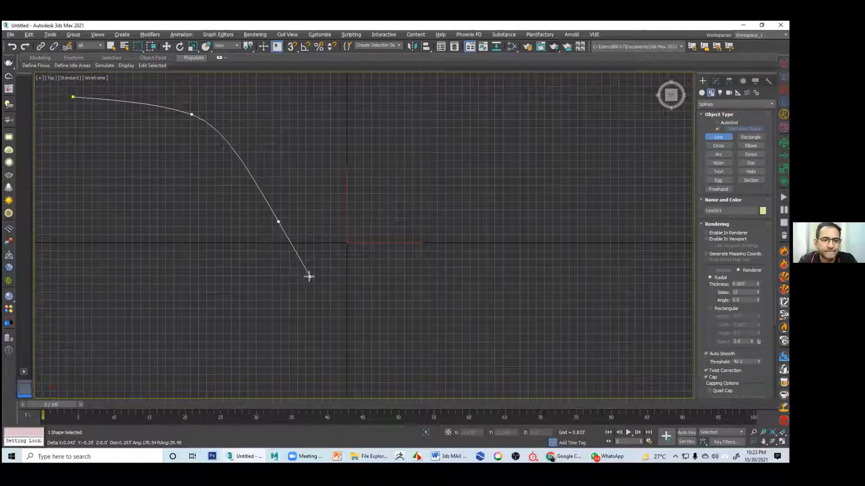
pyautogui.moveTo(431, 305); pyautogui.dragTo(511, 299)
pyautogui.moveTo(594, 300); pyautogui.dragTo(606, 303)
pyautogui.moveTo(646, 313); pyautogui.dragTo(661, 319)
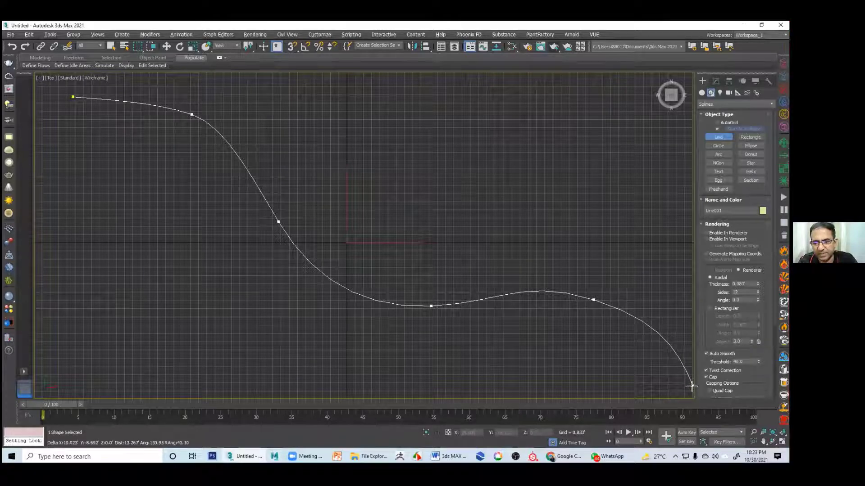
# Continue the winding spline with two more points at its lower end and finish it as an open line
pyautogui.press('i')
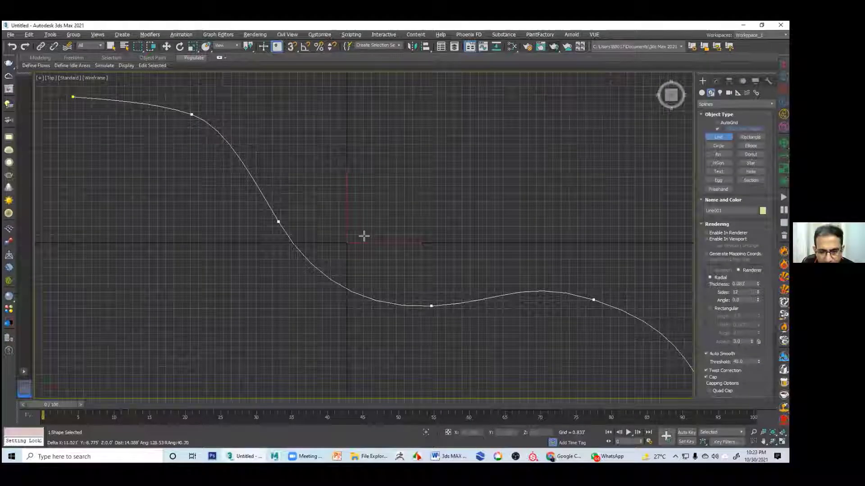
pyautogui.moveTo(386, 245); pyautogui.dragTo(401, 254)
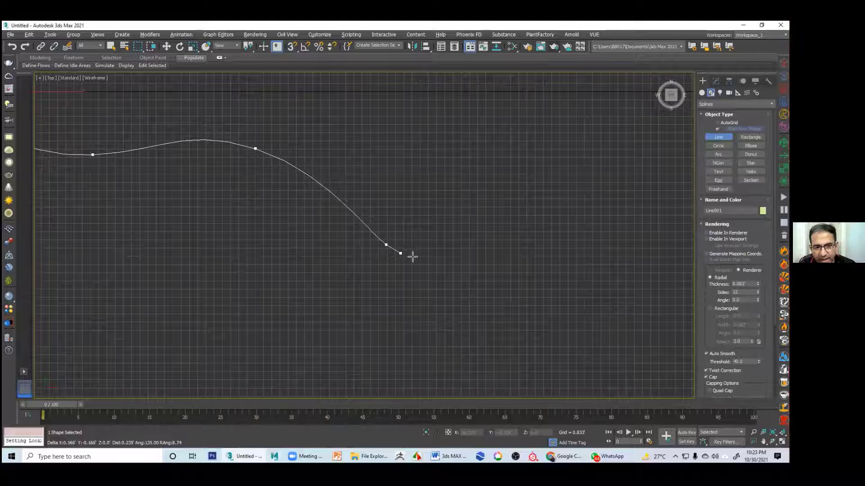
pyautogui.click(454, 276)
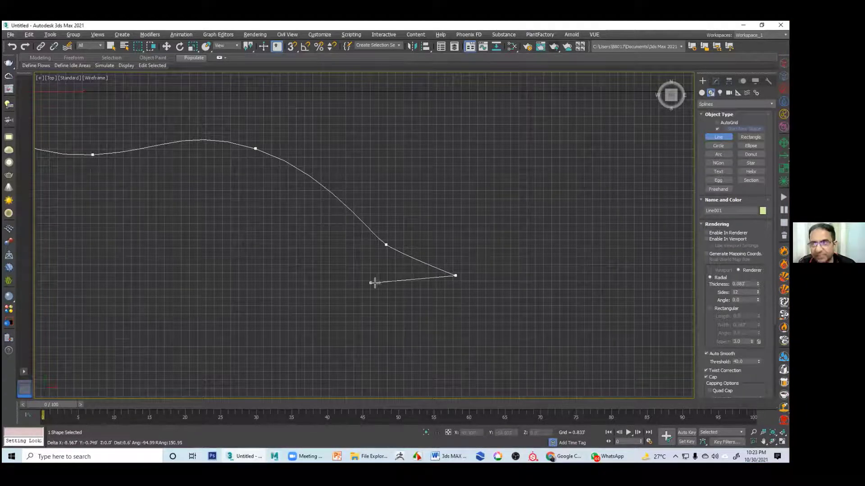
pyautogui.rightClick(375, 284)
pyautogui.rightClick(366, 284)
pyautogui.moveTo(367, 284); pyautogui.dragTo(380, 296, button='middle')
pyautogui.scroll(-3, 379, 296)
pyautogui.moveTo(328, 284); pyautogui.dragTo(326, 301, button='middle')
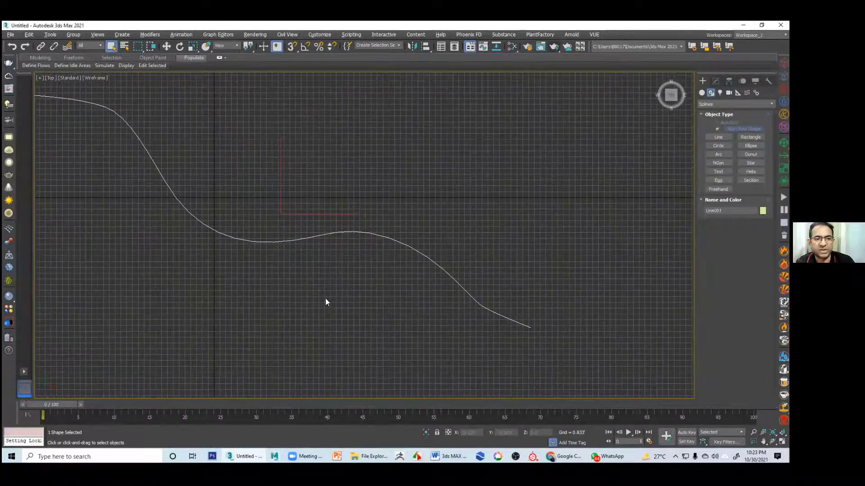
pyautogui.scroll(-3, 317, 286)
# Edit the line at Vertex level and select its second-to-last vertex with the Move tool active
pyautogui.click(716, 80)
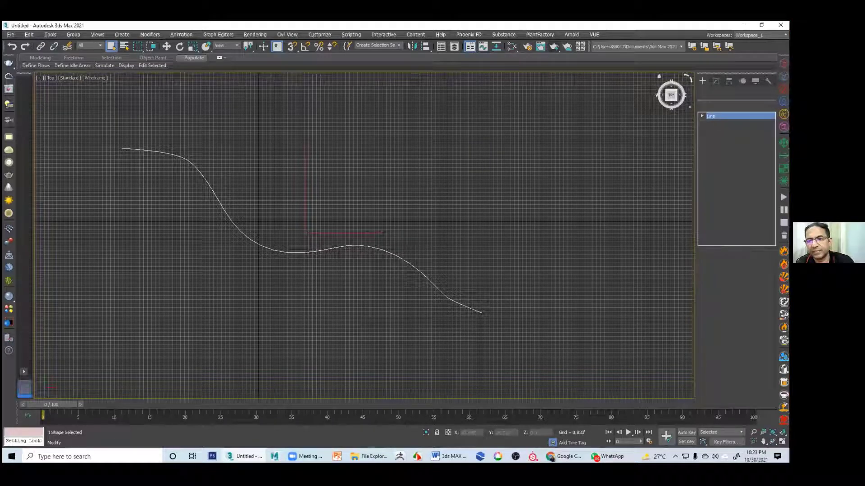
pyautogui.click(702, 116)
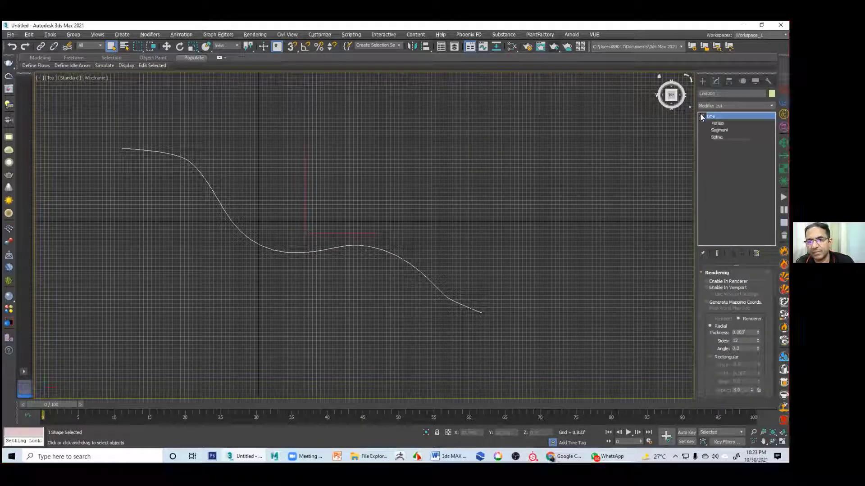
pyautogui.click(718, 123)
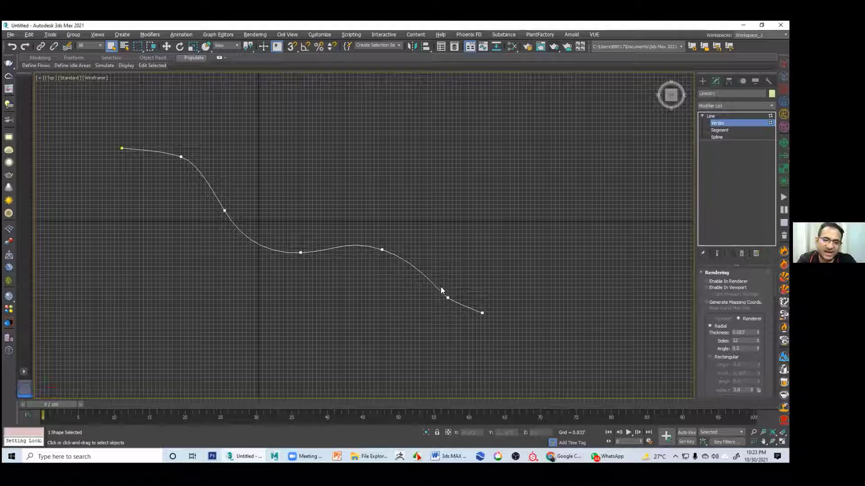
pyautogui.moveTo(434, 323); pyautogui.dragTo(454, 313)
pyautogui.scroll(2, 441, 310)
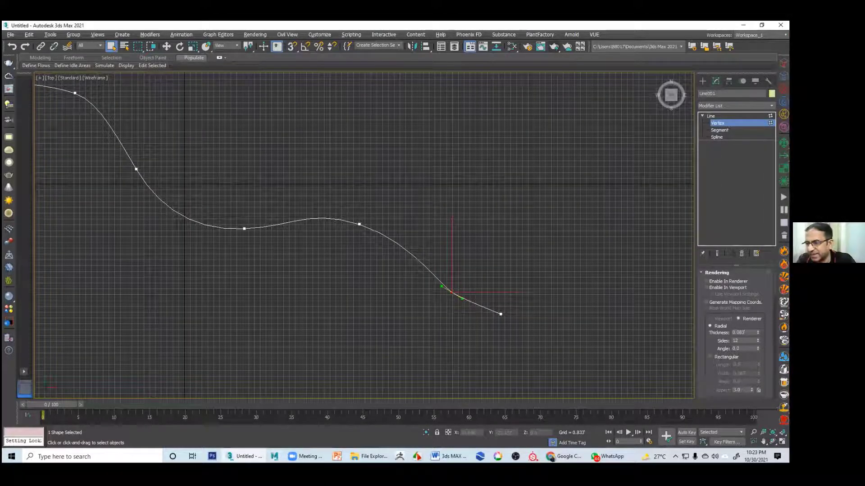
pyautogui.scroll(3, 547, 328)
pyautogui.moveTo(377, 312); pyautogui.dragTo(428, 315, button='middle')
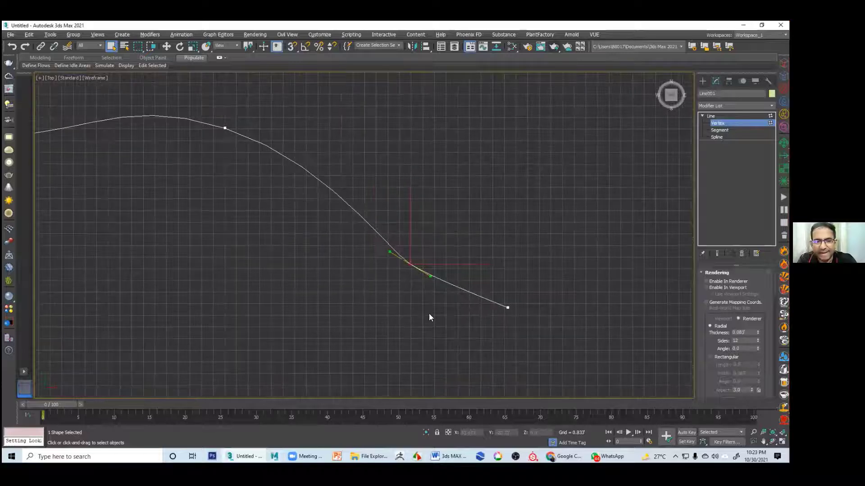
pyautogui.click(166, 46)
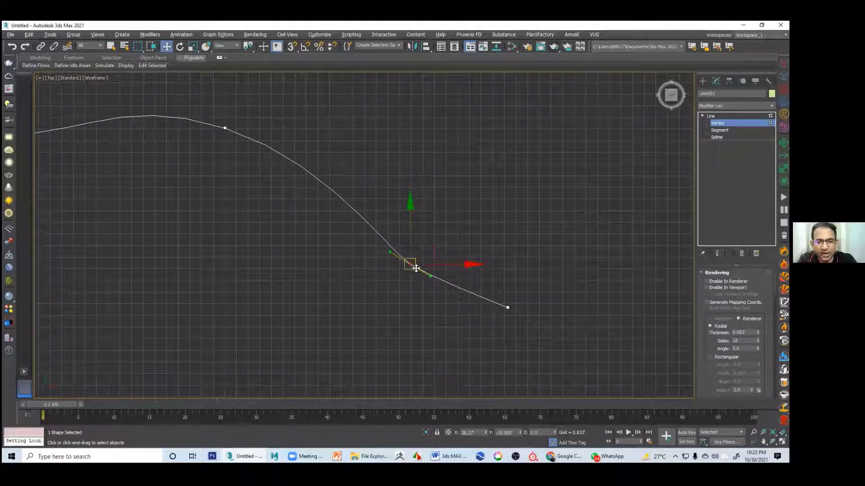
# Refine the lower half of the curved line in the Top view by repositioning its fourth, fifth and sixth vertices and the sixth's Bezier handle
pyautogui.moveTo(409, 267); pyautogui.dragTo(412, 260)
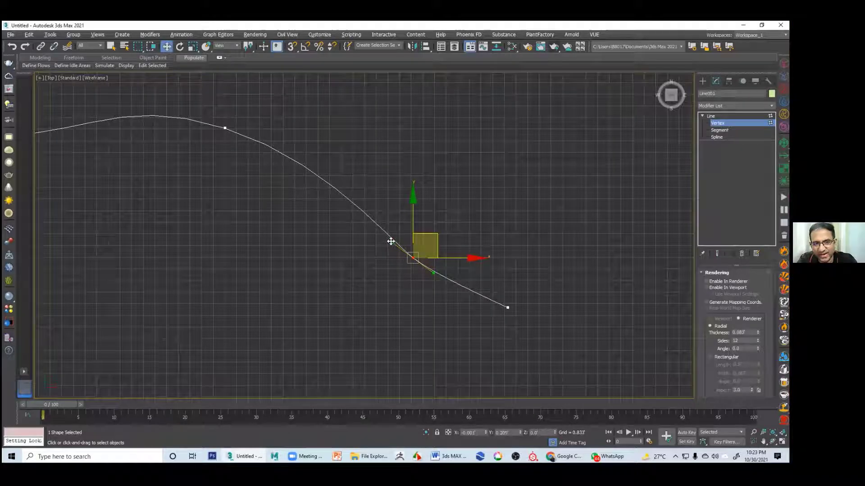
pyautogui.moveTo(415, 258); pyautogui.dragTo(390, 244)
pyautogui.moveTo(390, 243); pyautogui.dragTo(309, 262, button='middle')
pyautogui.scroll(-3, 320, 215)
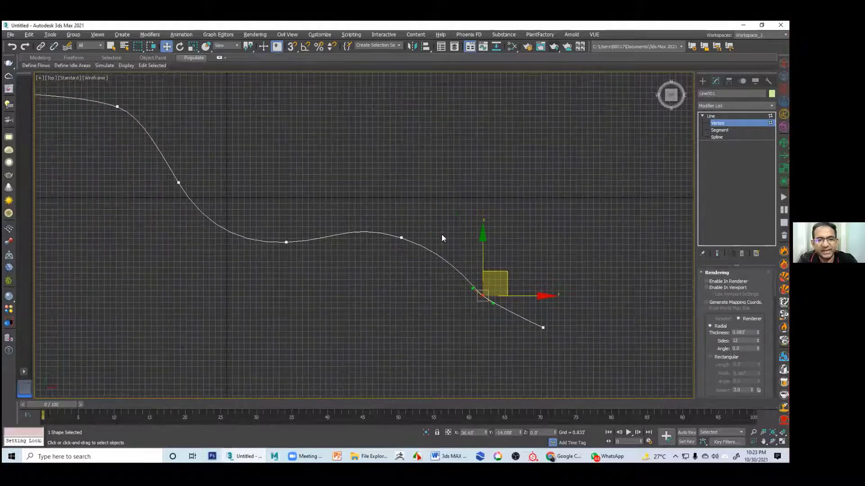
pyautogui.click(400, 238)
pyautogui.moveTo(401, 243); pyautogui.dragTo(396, 245)
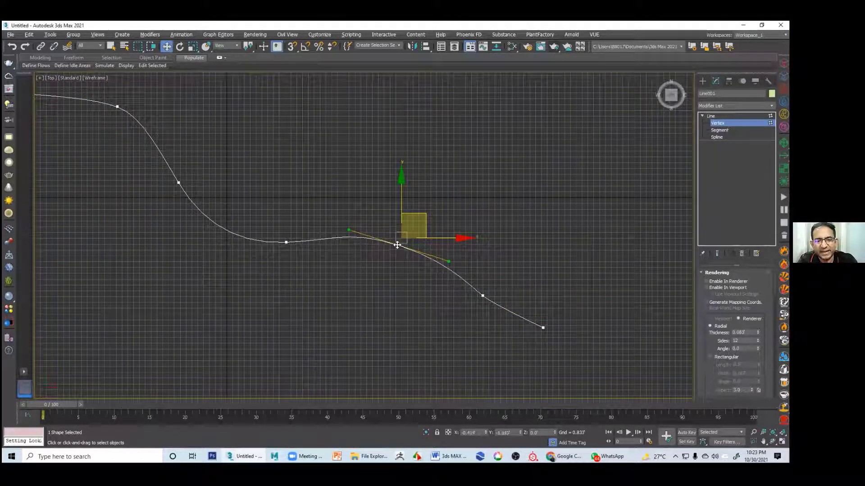
pyautogui.moveTo(305, 250); pyautogui.dragTo(342, 251, button='middle')
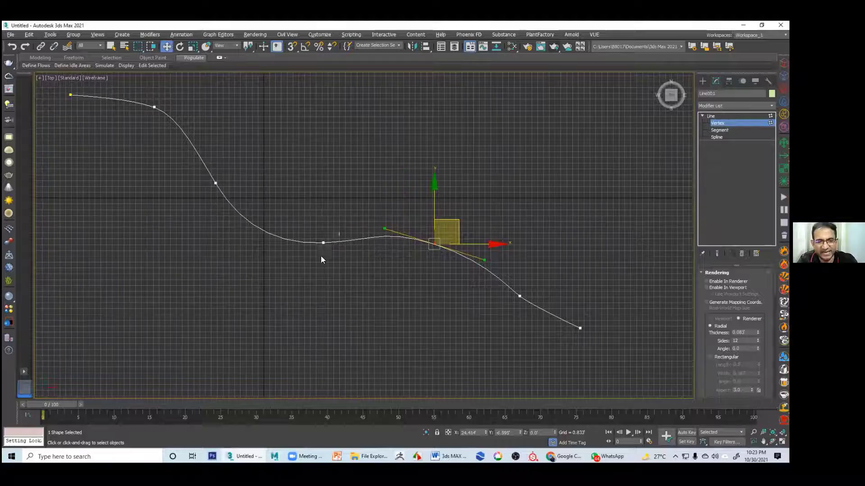
pyautogui.click(323, 243)
pyautogui.moveTo(274, 243); pyautogui.dragTo(269, 240)
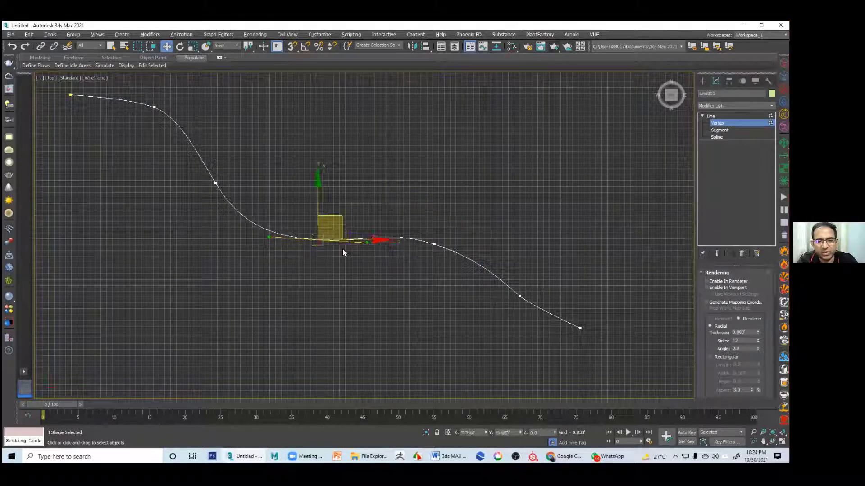
# Nudge the second-to-last vertex of the line slightly up and to the right to straighten the run towards its end
pyautogui.click(521, 294)
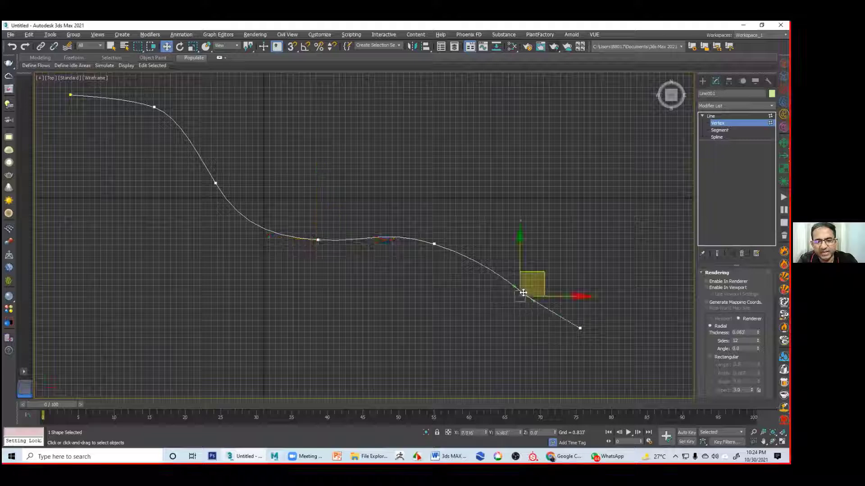
pyautogui.click(505, 330)
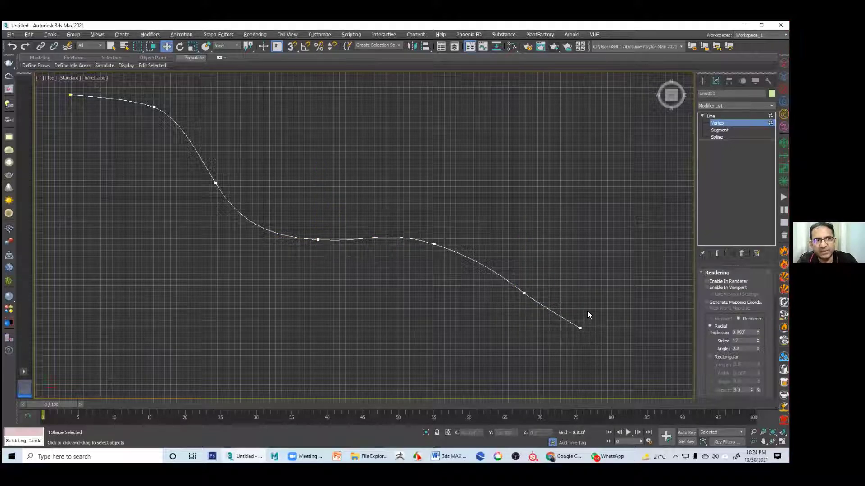
pyautogui.click(580, 328)
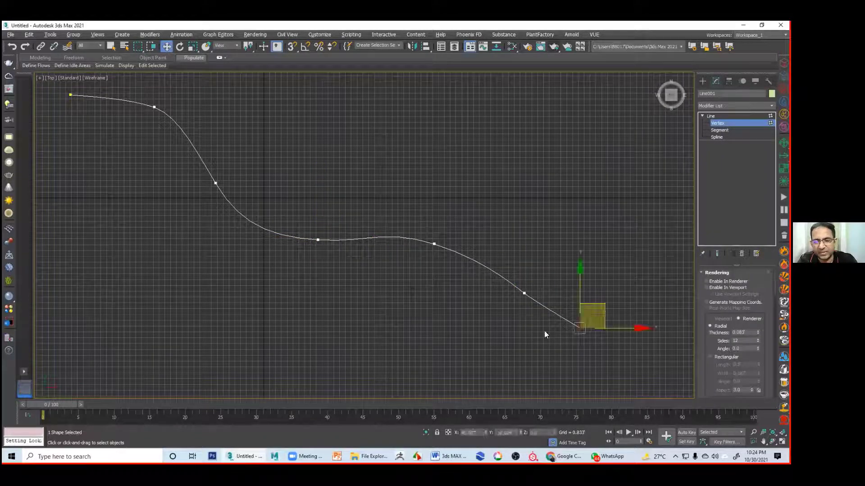
pyautogui.click(524, 293)
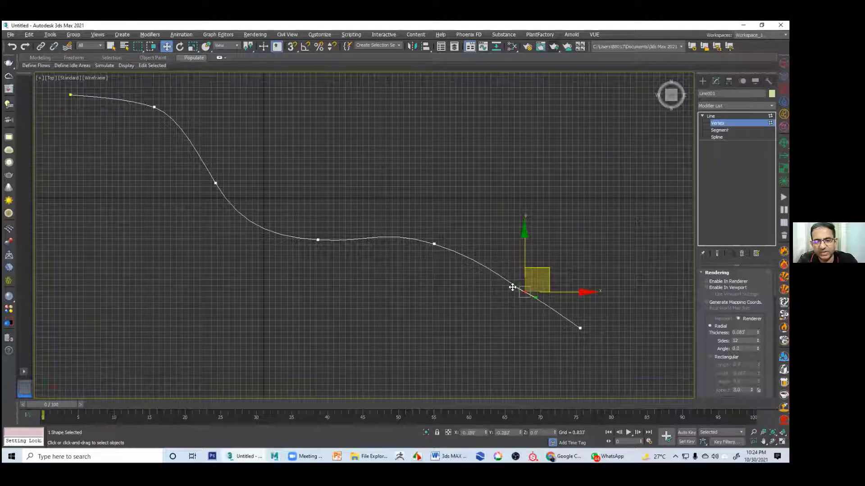
pyautogui.click(379, 280)
# Raise the line's fifth vertex and shift the sixth vertex slightly up and right to smooth the final bend, leaving no vertex selected
pyautogui.moveTo(379, 280); pyautogui.dragTo(411, 301, button='middle')
pyautogui.click(351, 259)
pyautogui.click(423, 306)
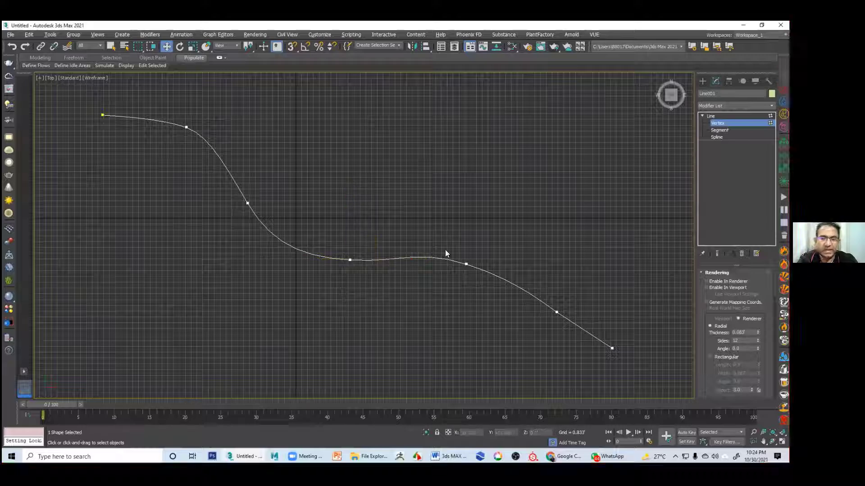
pyautogui.click(467, 264)
pyautogui.moveTo(466, 264); pyautogui.dragTo(468, 255)
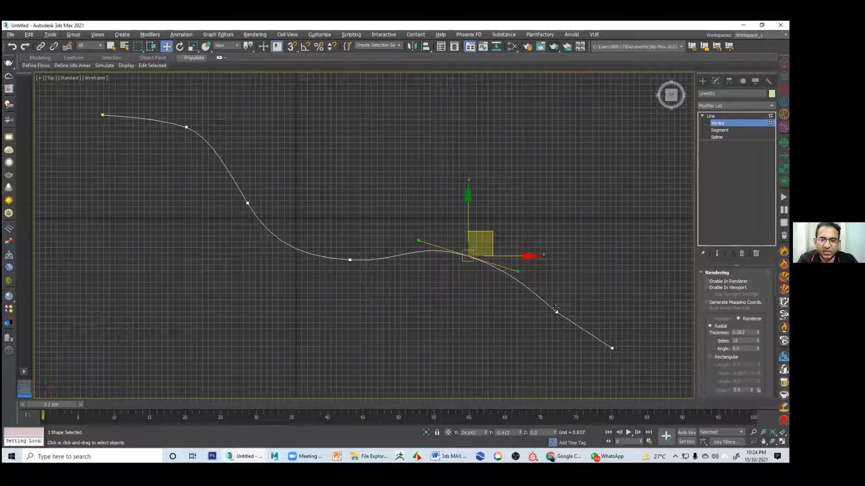
pyautogui.click(556, 312)
pyautogui.moveTo(557, 312); pyautogui.dragTo(560, 308)
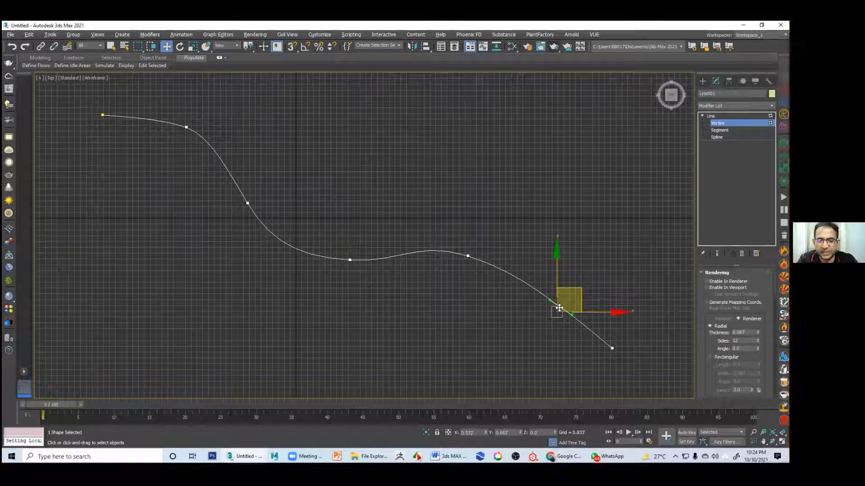
pyautogui.click(464, 307)
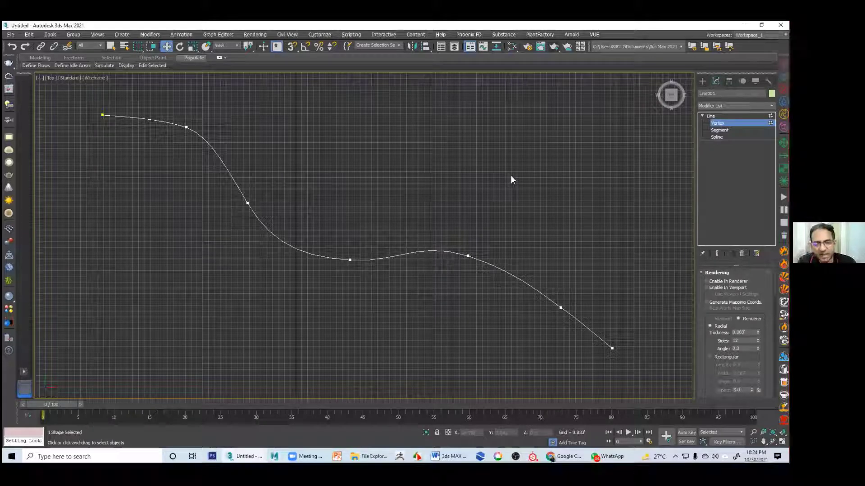
# Draw a Donut spline on the ground in front of the curved line in the Perspective view
pyautogui.hotkey('alt', 'w')
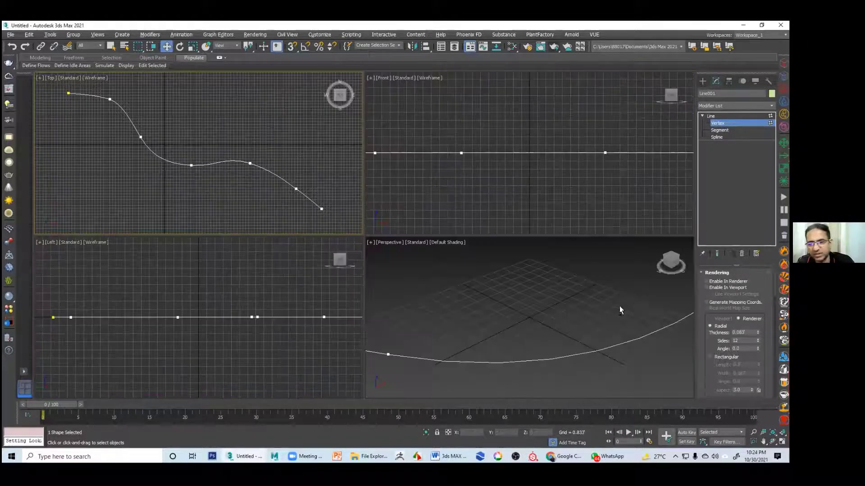
pyautogui.scroll(-3, 619, 333)
pyautogui.hotkey('alt', 'w')
pyautogui.keyDown('alt'); pyautogui.moveTo(614, 331); pyautogui.dragTo(433, 287, button='middle'); pyautogui.keyUp('alt')
pyautogui.scroll(5, 432, 287)
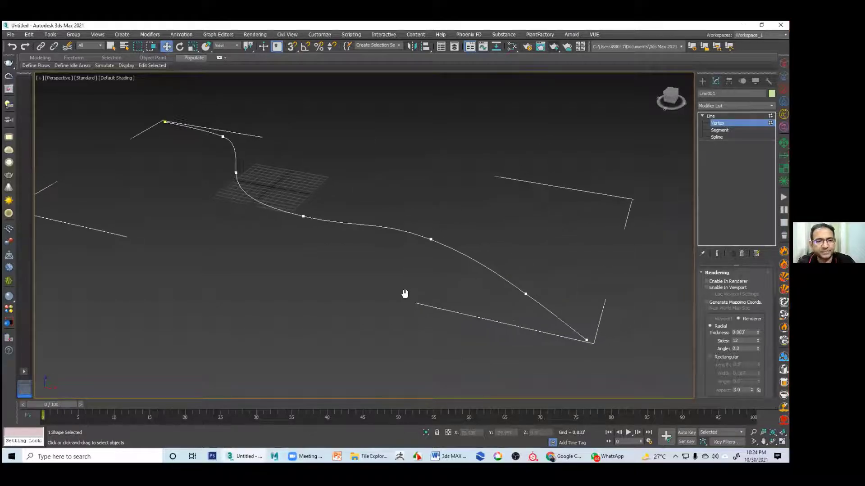
pyautogui.keyDown('alt'); pyautogui.moveTo(400, 285); pyautogui.dragTo(399, 276, button='middle'); pyautogui.keyUp('alt')
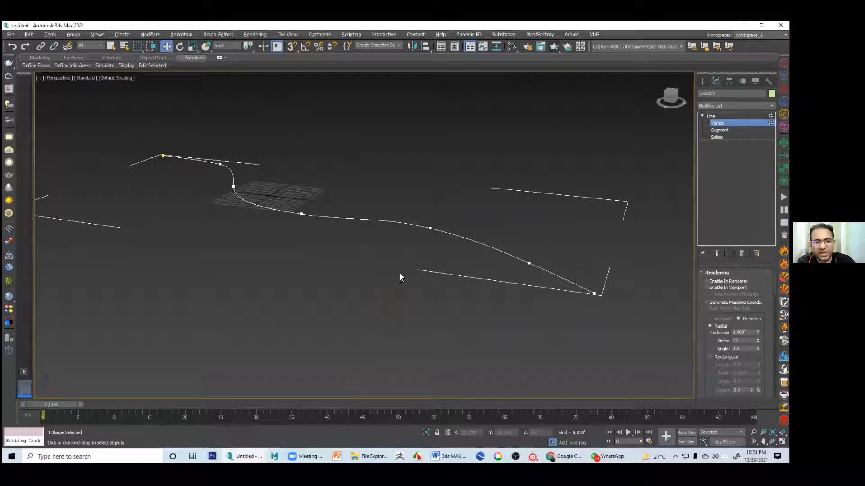
pyautogui.click(702, 81)
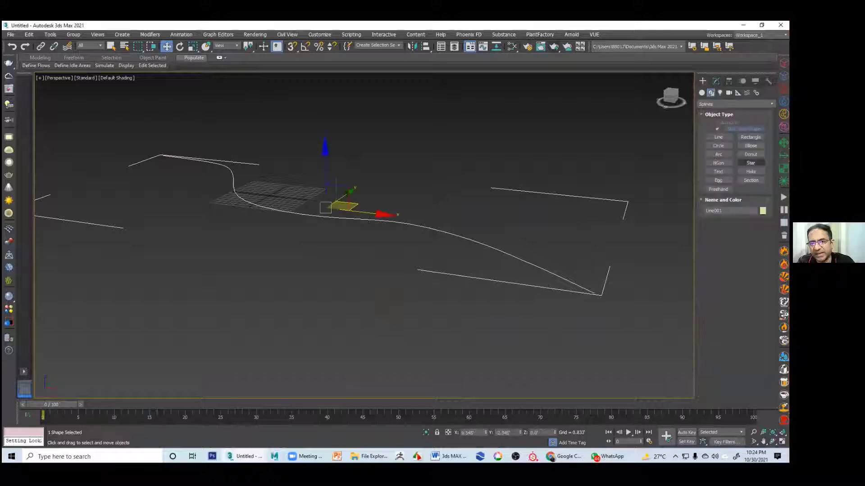
pyautogui.click(750, 154)
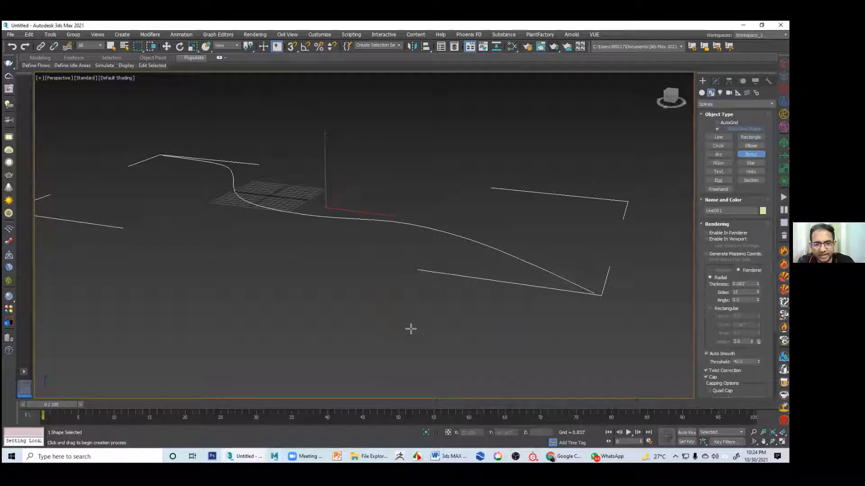
pyautogui.moveTo(411, 329); pyautogui.dragTo(421, 341)
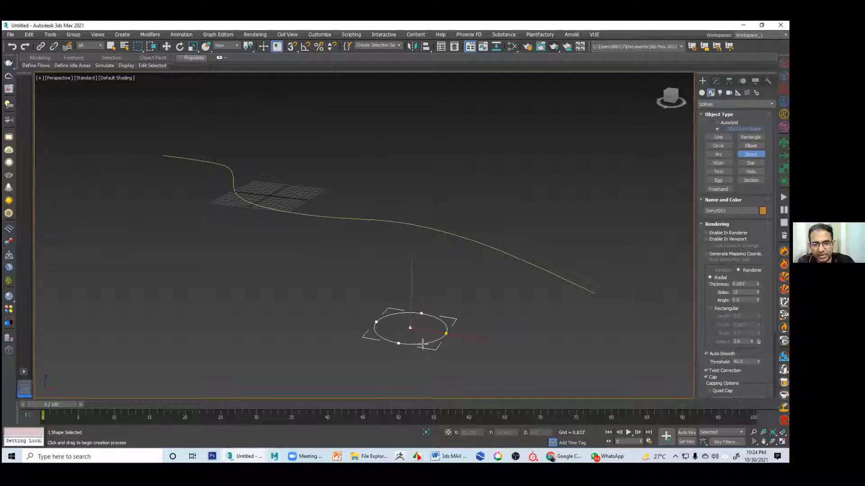
pyautogui.press('w')
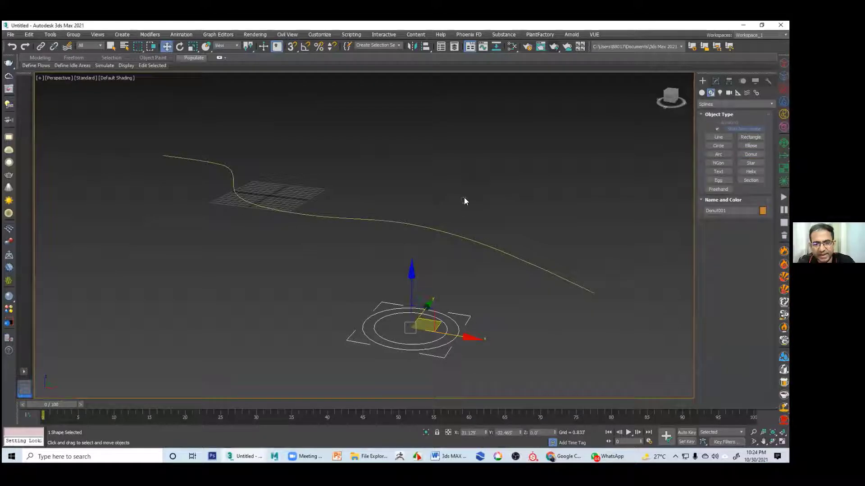
# Create a Loft compound object from the curved line, picking the donut as its shape, and deselect the resulting tube
pyautogui.hotkey('ctrl', 'z')
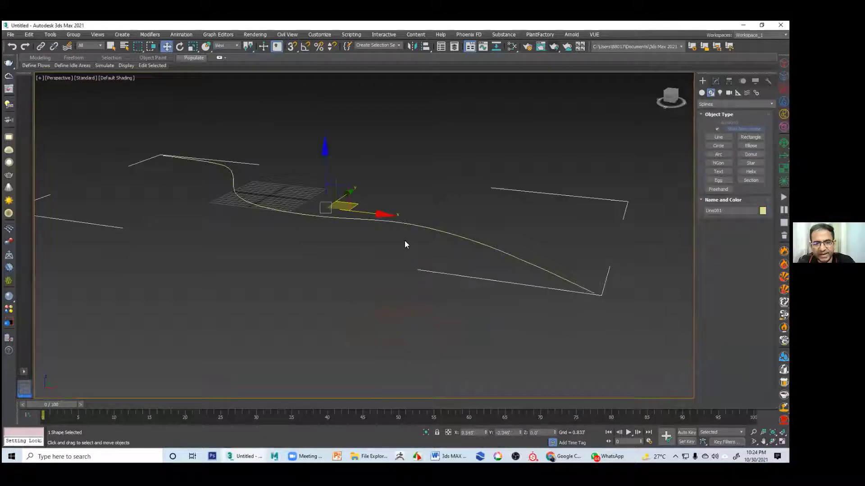
pyautogui.click(701, 93)
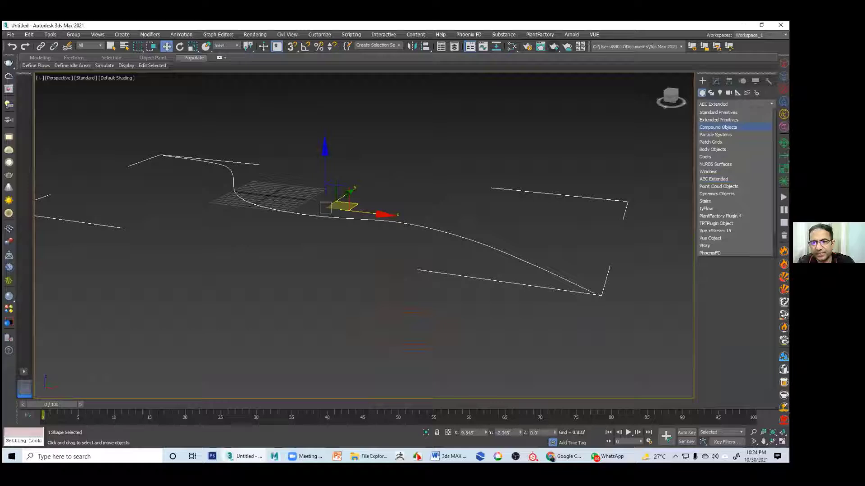
pyautogui.click(718, 127)
pyautogui.click(750, 156)
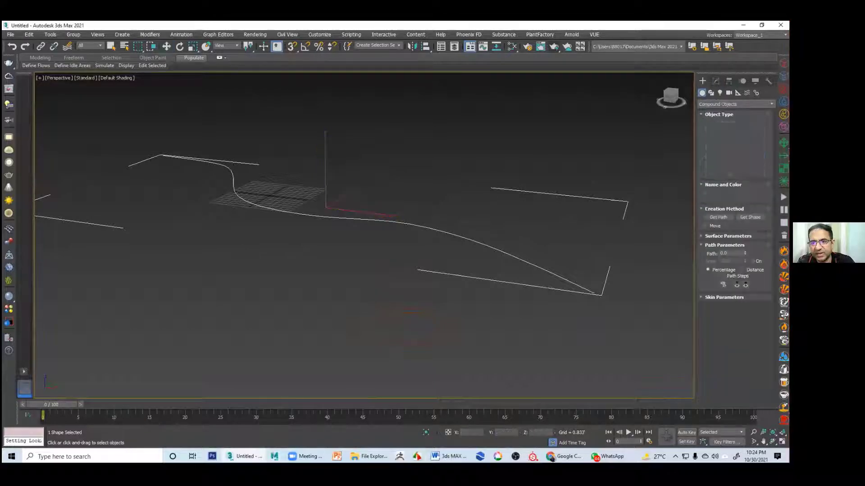
pyautogui.click(750, 218)
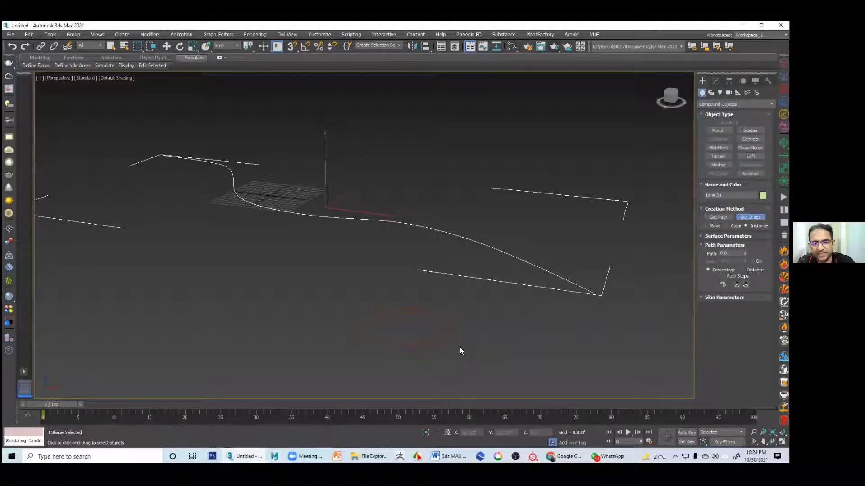
pyautogui.click(454, 338)
pyautogui.keyDown('alt'); pyautogui.moveTo(493, 342); pyautogui.dragTo(435, 336, button='middle'); pyautogui.keyUp('alt')
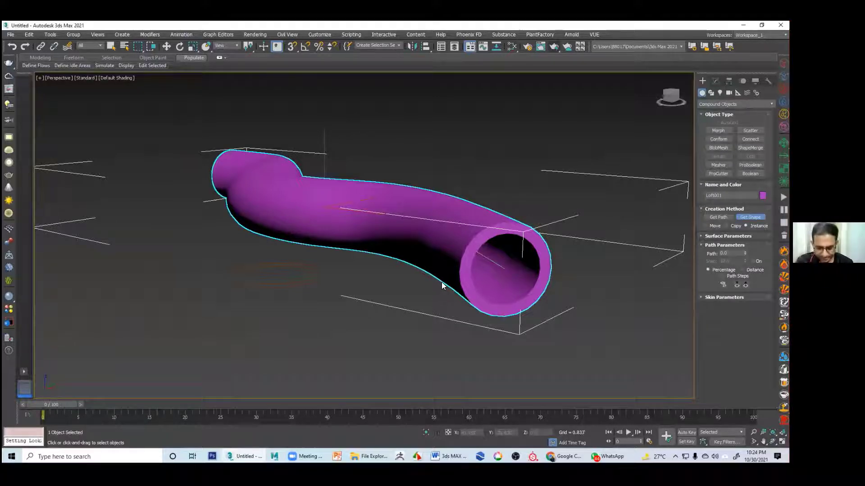
pyautogui.keyDown('alt'); pyautogui.moveTo(453, 287); pyautogui.dragTo(392, 238, button='middle'); pyautogui.keyUp('alt')
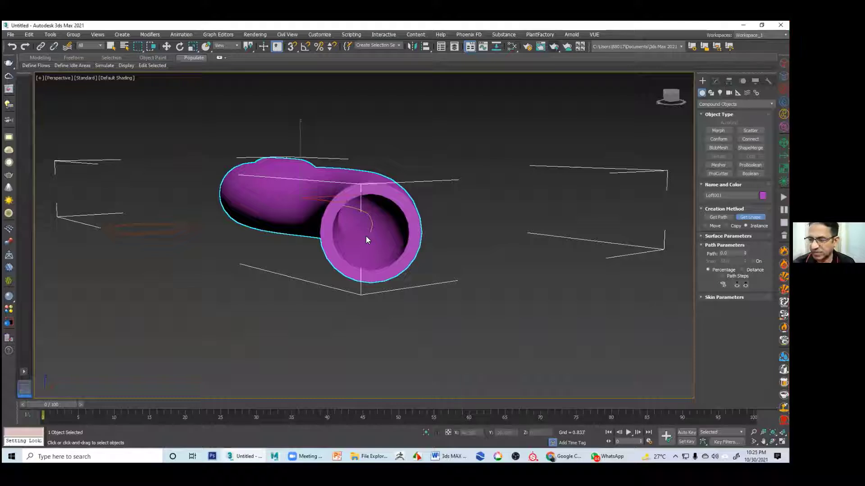
pyautogui.moveTo(398, 220)
pyautogui.keyDown('alt'); pyautogui.mouseDown(button='middle')
pyautogui.moveTo(386, 240)
pyautogui.moveTo(404, 228)
pyautogui.mouseUp(button='middle'); pyautogui.keyUp('alt')
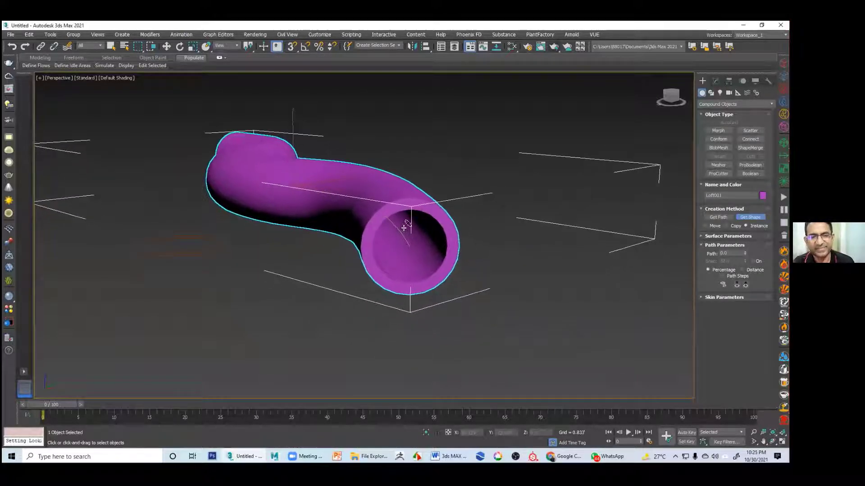
pyautogui.click(167, 47)
pyautogui.click(382, 130)
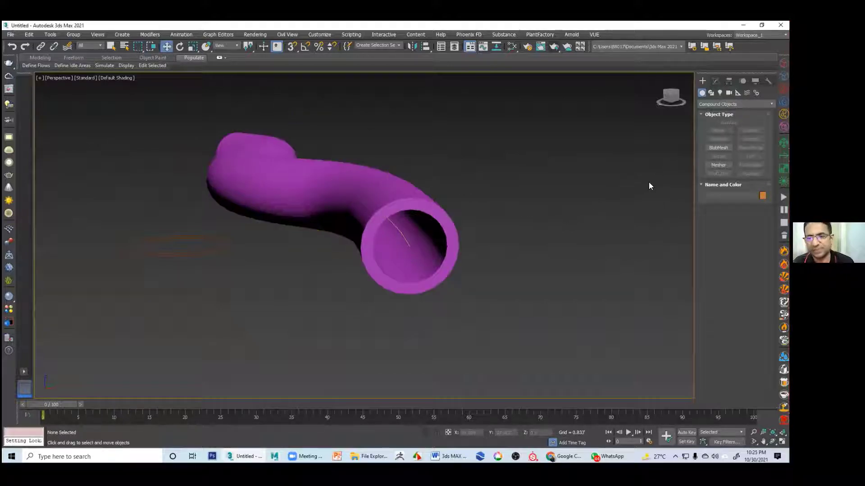
# Place a Free camera near the right end of the tube in the Front view
pyautogui.click(729, 92)
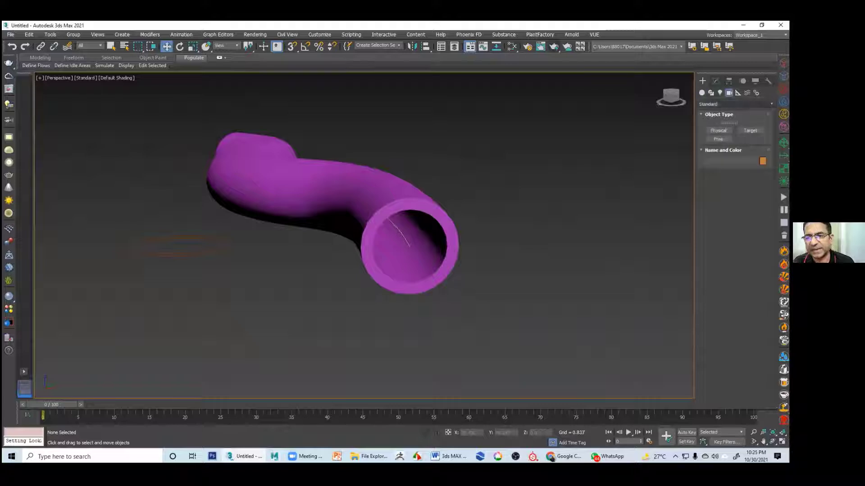
pyautogui.click(718, 138)
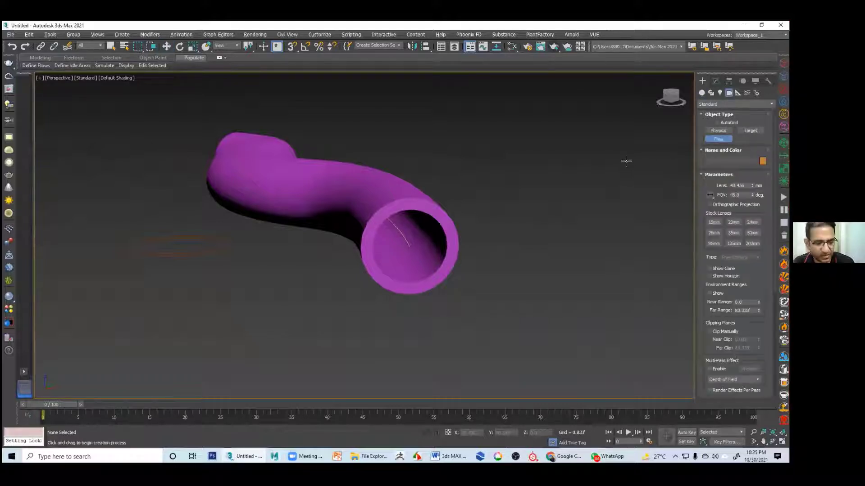
pyautogui.hotkey('alt', 'w')
pyautogui.scroll(-5, 550, 178)
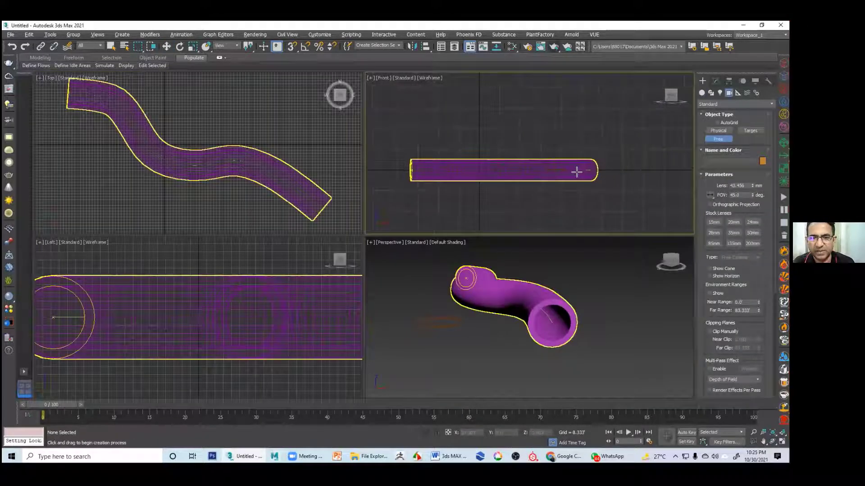
pyautogui.click(576, 170)
pyautogui.press('w')
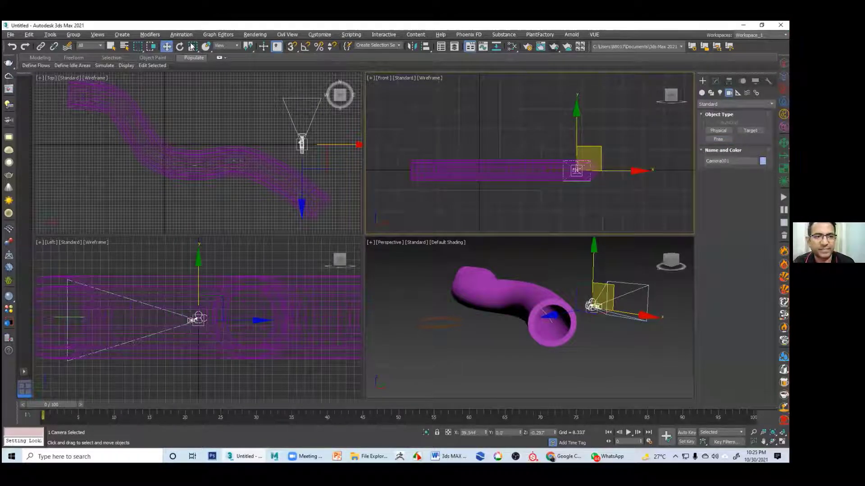
# Apply a Path Constraint to the camera, picking the curved line inside the tube as its path
pyautogui.click(180, 34)
pyautogui.moveTo(203, 72)
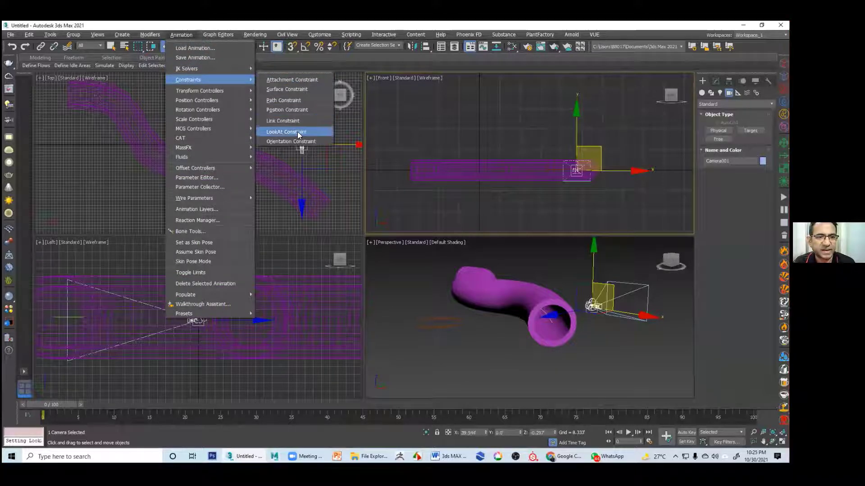
pyautogui.click(296, 100)
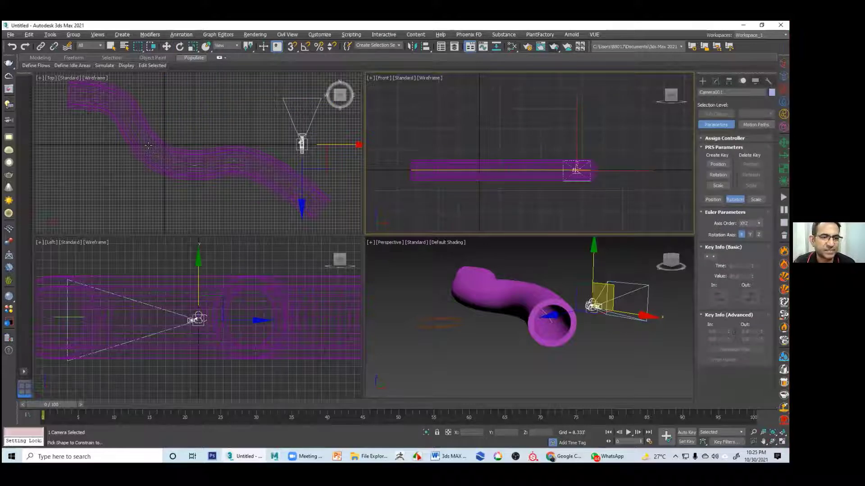
pyautogui.click(194, 166)
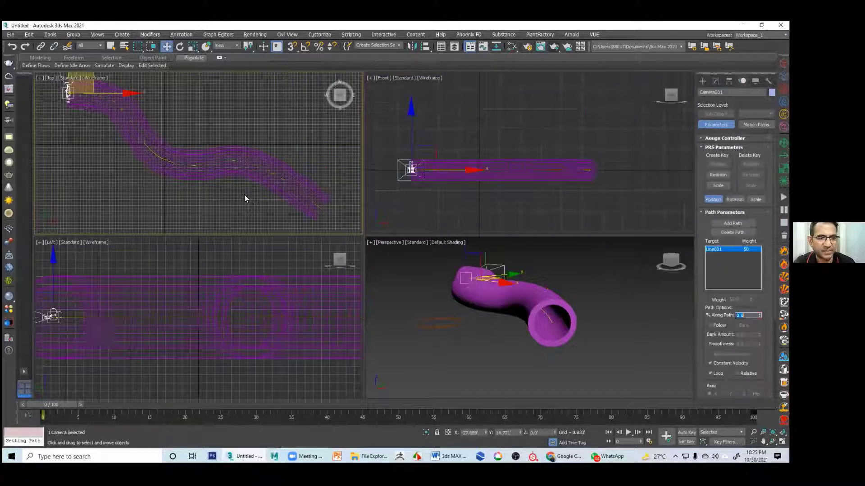
# Make the camera follow the direction of its path, with Y as the follow axis
pyautogui.keyDown('alt'); pyautogui.moveTo(468, 297); pyautogui.dragTo(501, 344, button='middle'); pyautogui.keyUp('alt')
pyautogui.scroll(5, 513, 325)
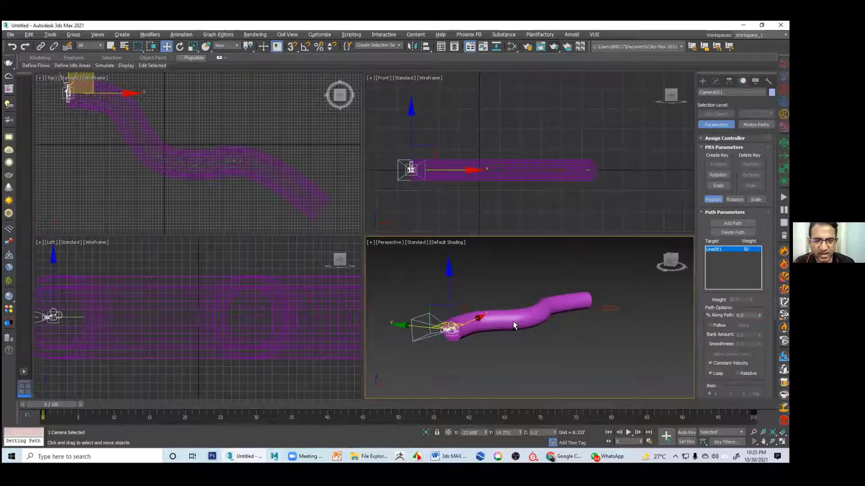
pyautogui.moveTo(494, 330); pyautogui.dragTo(505, 331, button='middle')
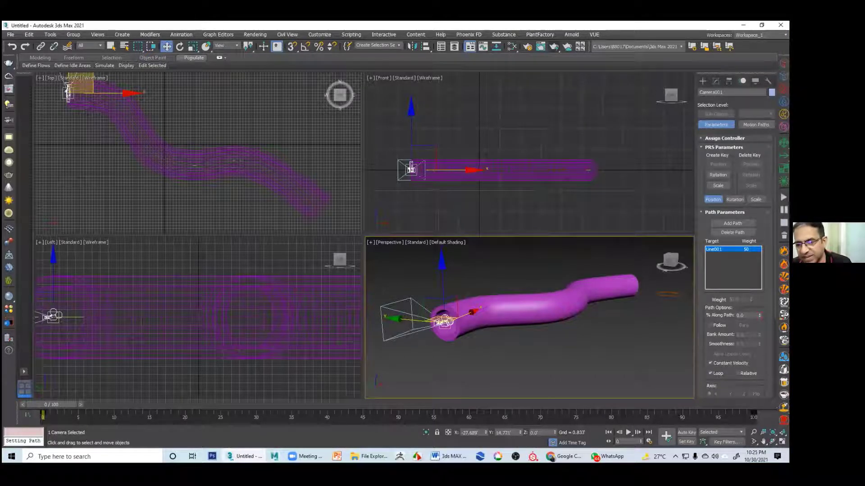
pyautogui.scroll(-3, 706, 352)
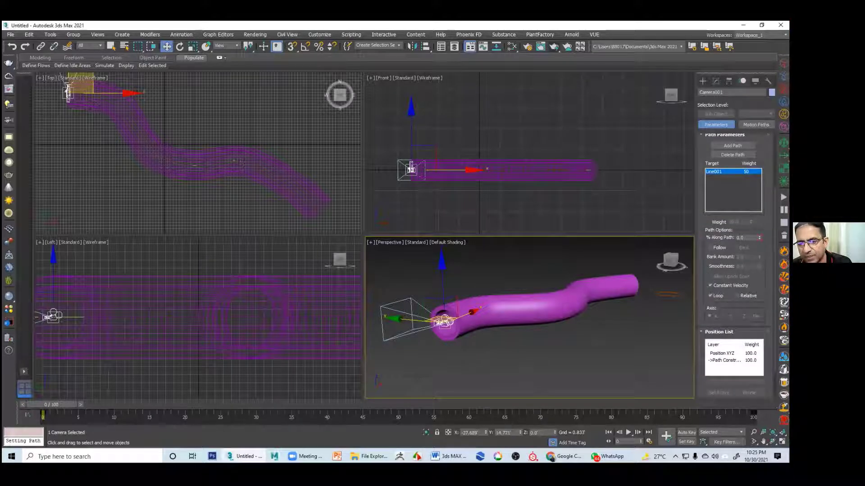
pyautogui.click(711, 248)
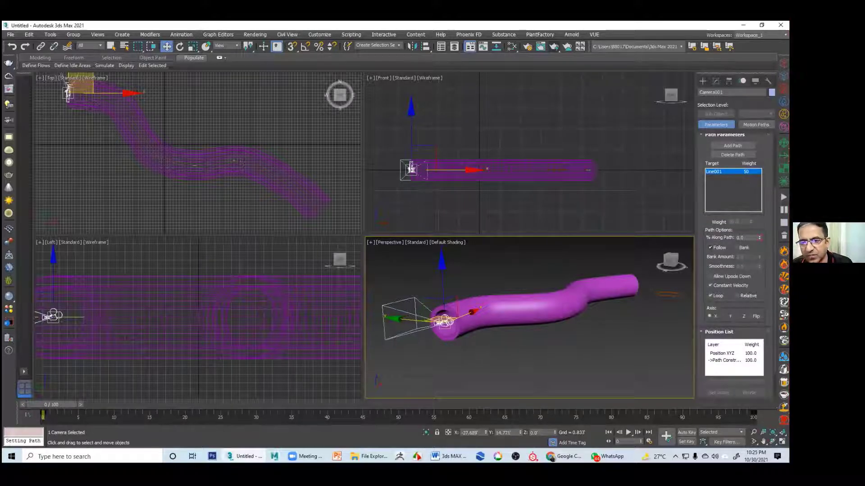
pyautogui.click(725, 316)
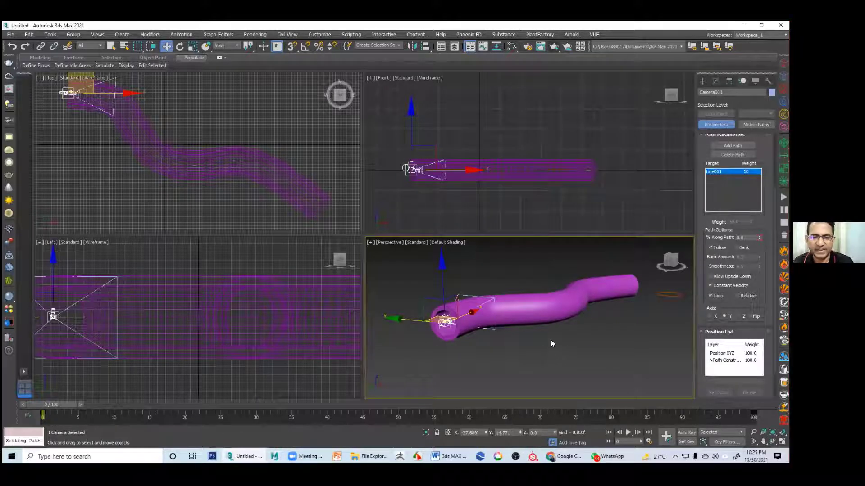
# Switch the Perspective view to look through the camera and set the camera's stock lens to 15 mm
pyautogui.moveTo(551, 341)
pyautogui.keyDown('alt'); pyautogui.mouseDown(button='middle')
pyautogui.moveTo(607, 351)
pyautogui.moveTo(601, 363)
pyautogui.moveTo(553, 348)
pyautogui.mouseUp(button='middle'); pyautogui.keyUp('alt')
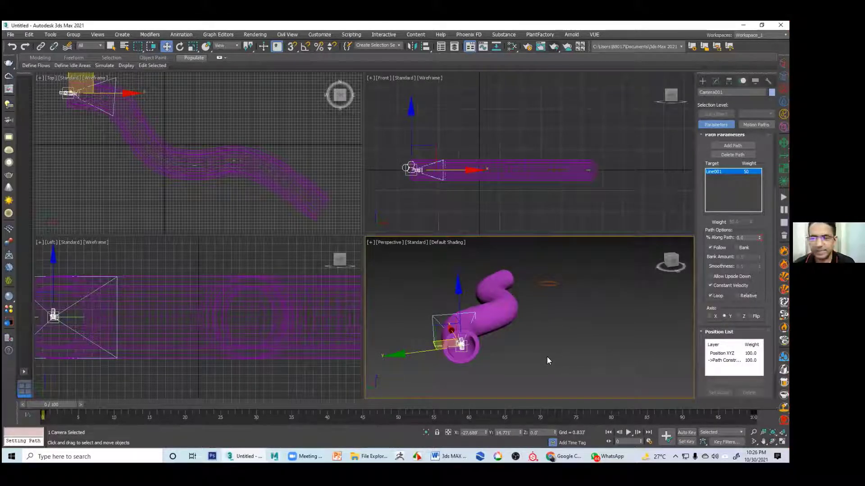
pyautogui.press('c')
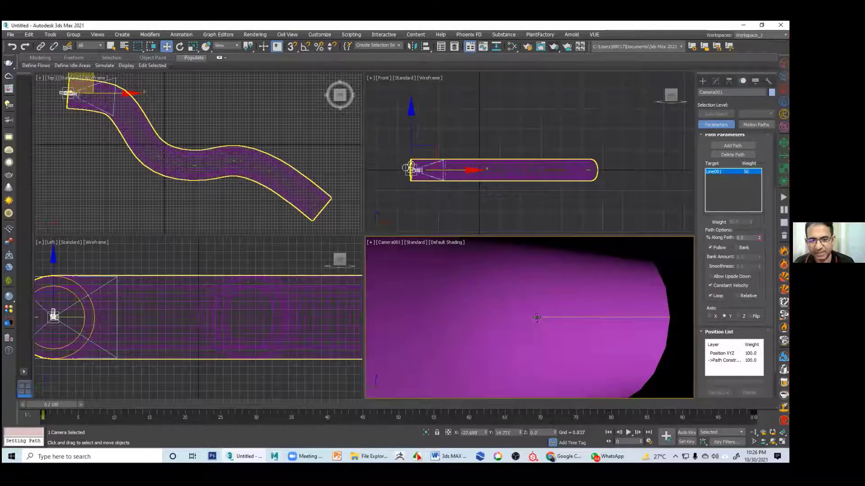
pyautogui.click(716, 81)
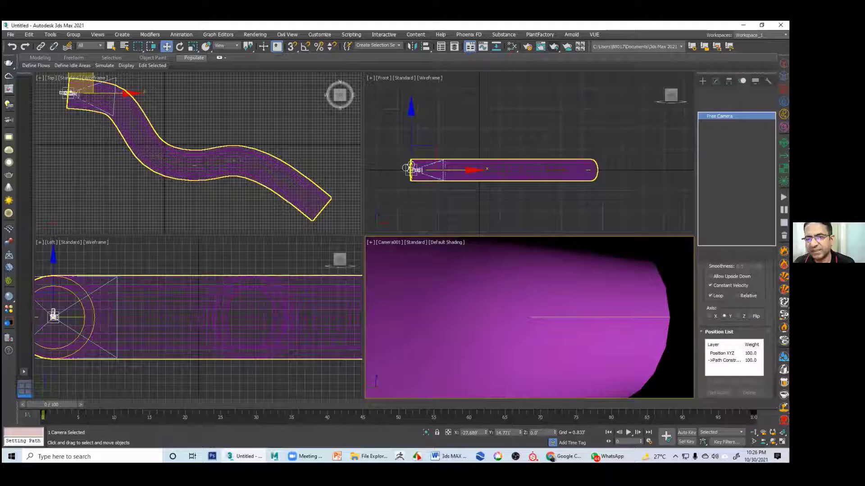
pyautogui.click(714, 320)
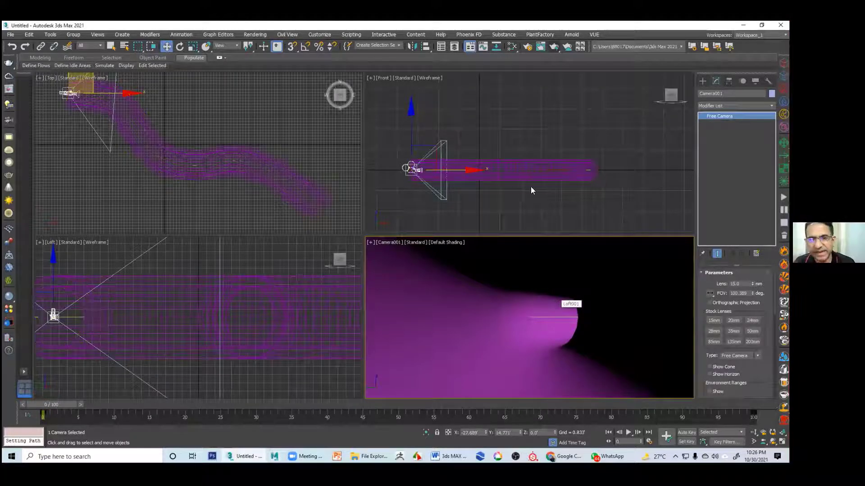
# Place a Standard Omni light beside the tube in the Top view
pyautogui.click(701, 82)
pyautogui.click(720, 92)
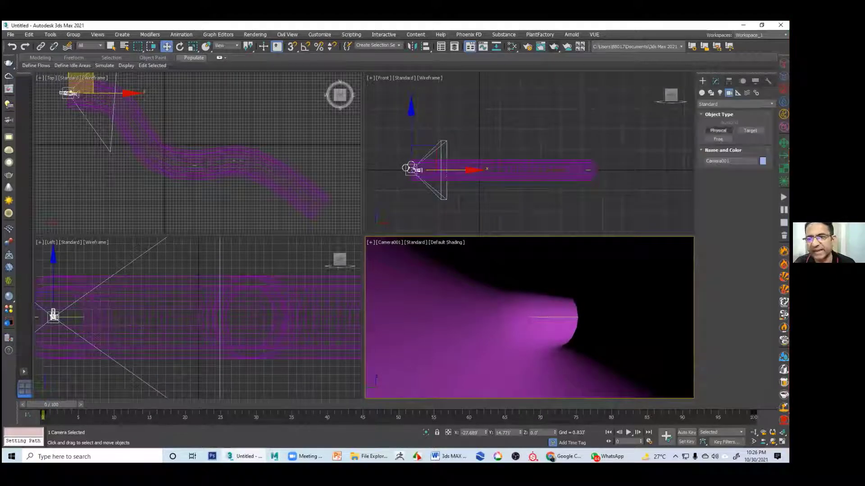
pyautogui.click(734, 104)
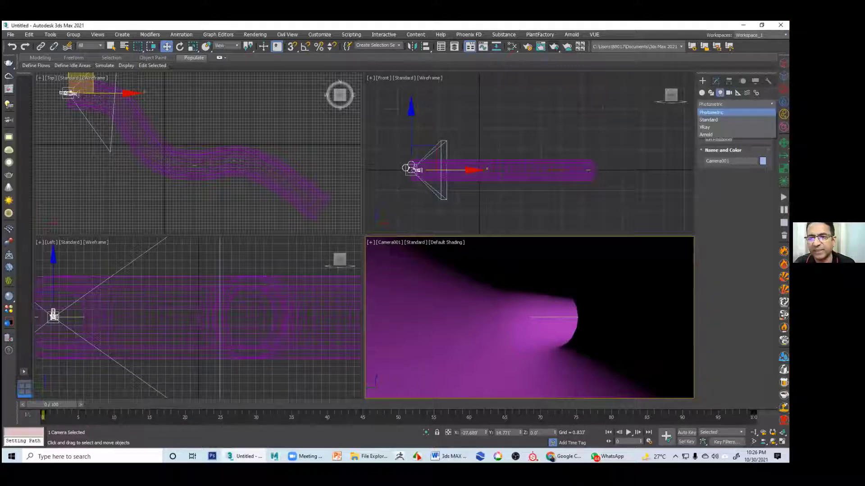
pyautogui.click(709, 120)
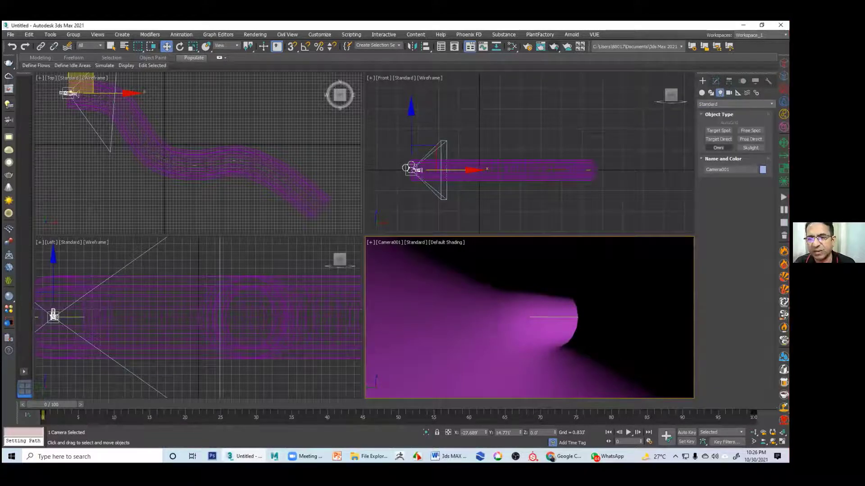
pyautogui.click(255, 133)
pyautogui.rightClick(292, 150)
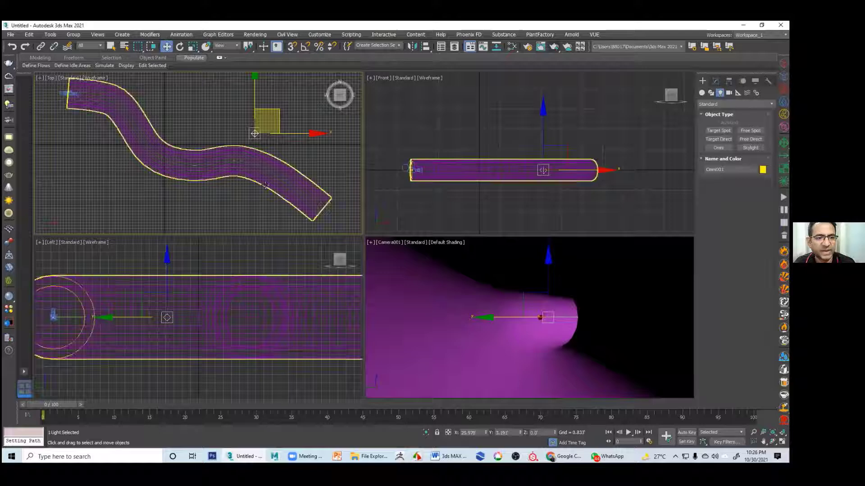
# Apply a Path Constraint to the Omni light, picking the curved line inside the tube as its path
pyautogui.click(189, 34)
pyautogui.moveTo(207, 80)
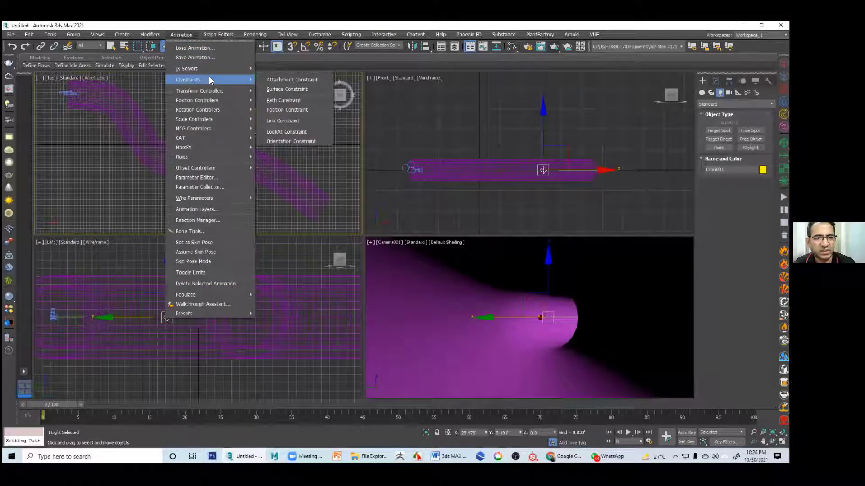
pyautogui.click(283, 100)
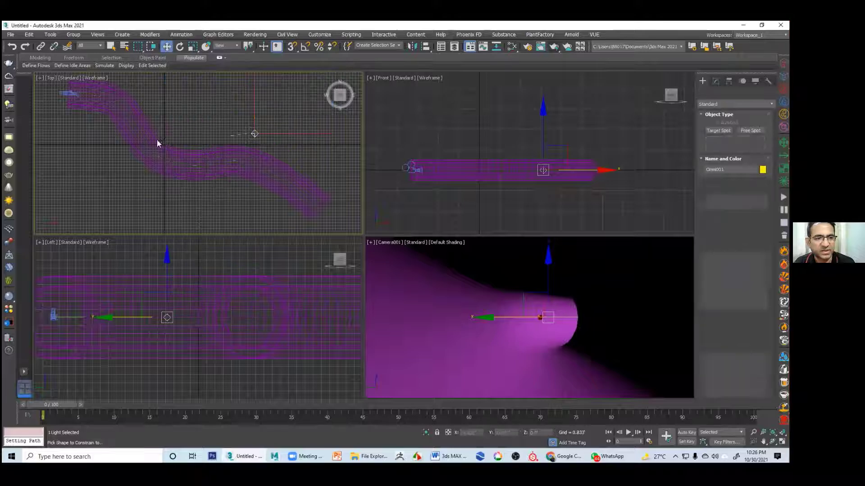
pyautogui.click(148, 146)
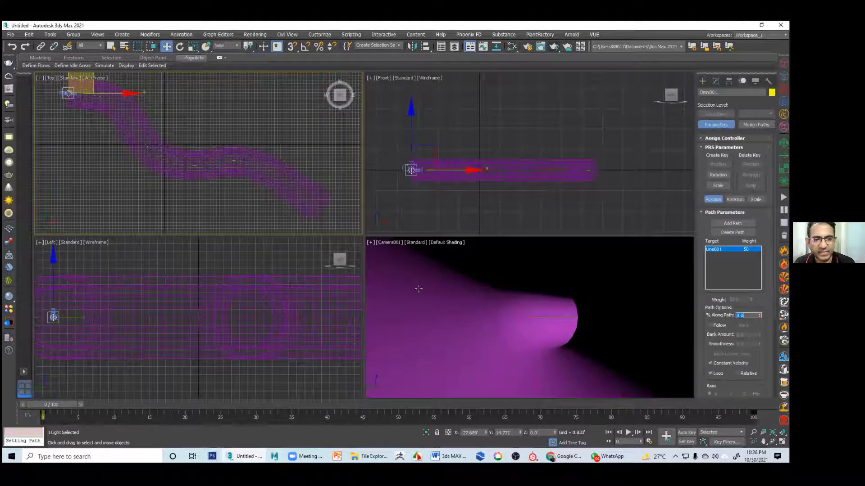
# Set the camera view to High Quality shading and preview the travel through the tube by playing and scrubbing the animation
pyautogui.click(415, 242)
pyautogui.click(441, 271)
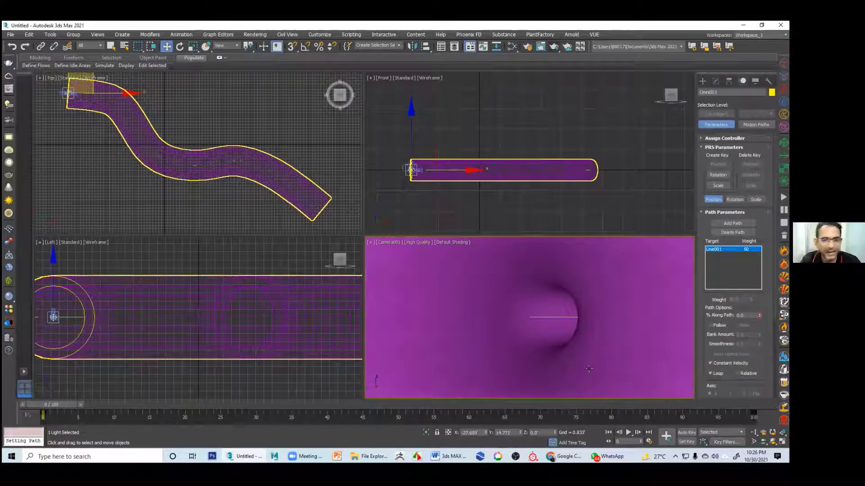
pyautogui.click(625, 432)
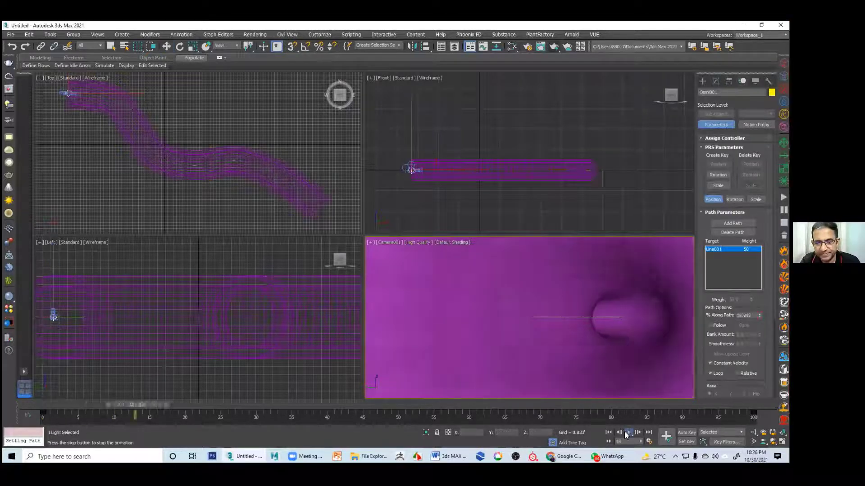
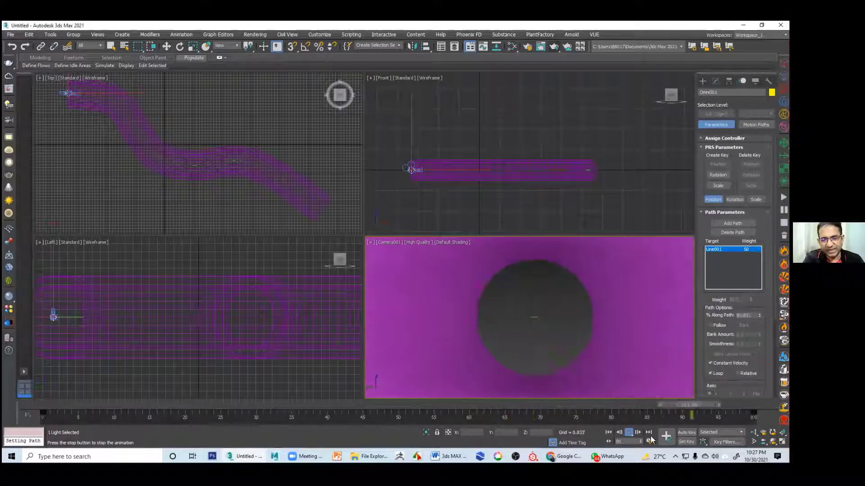
pyautogui.press('/')
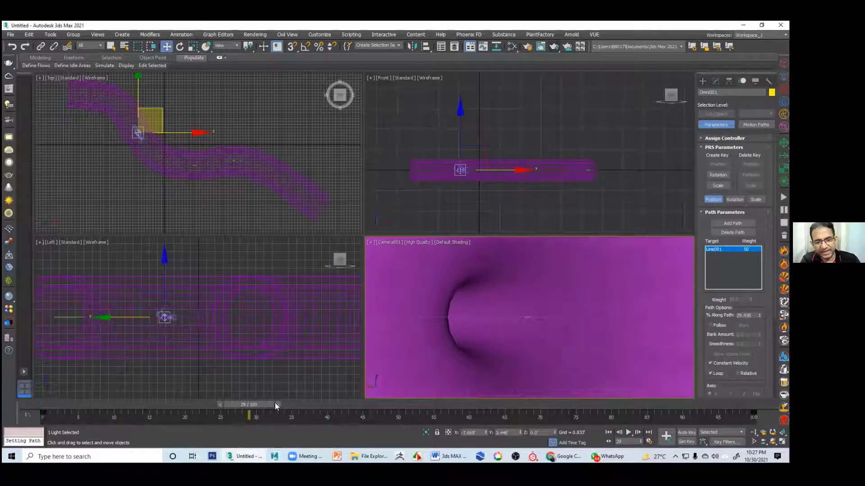
pyautogui.moveTo(275, 402); pyautogui.dragTo(434, 406)
pyautogui.moveTo(348, 412); pyautogui.dragTo(107, 429)
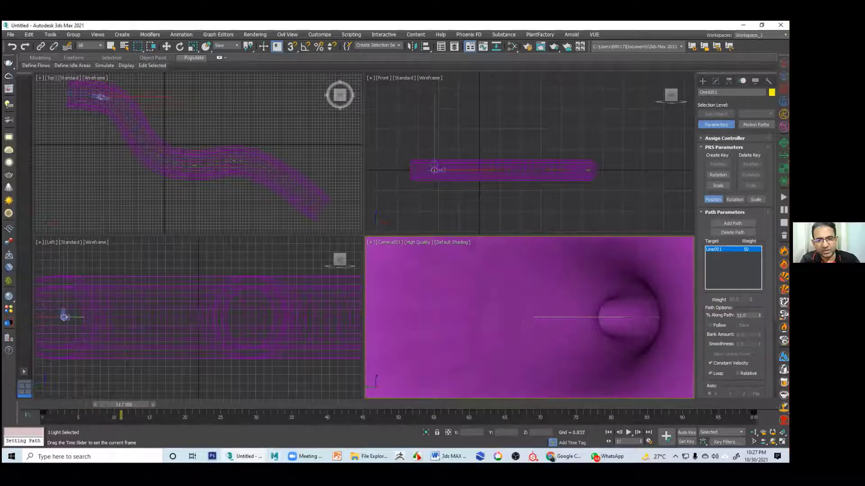
# Select the lofted tube and open the Slate Material Editor
pyautogui.press('w')
pyautogui.click(421, 325)
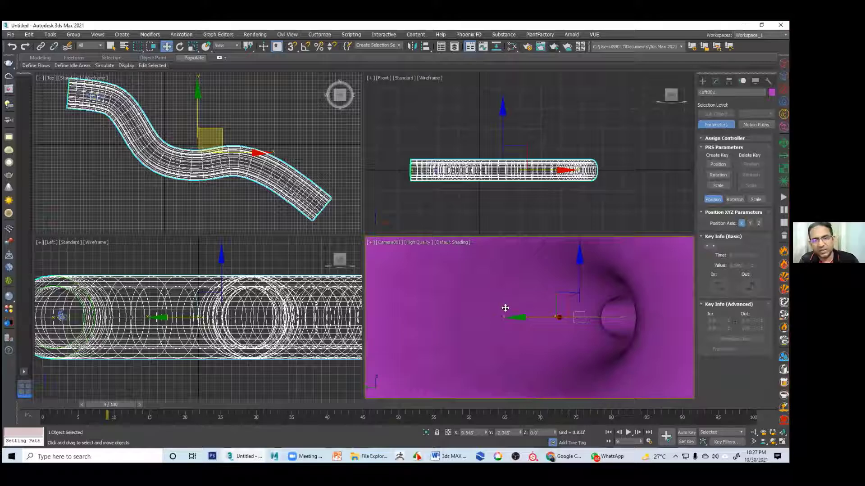
pyautogui.press('m')
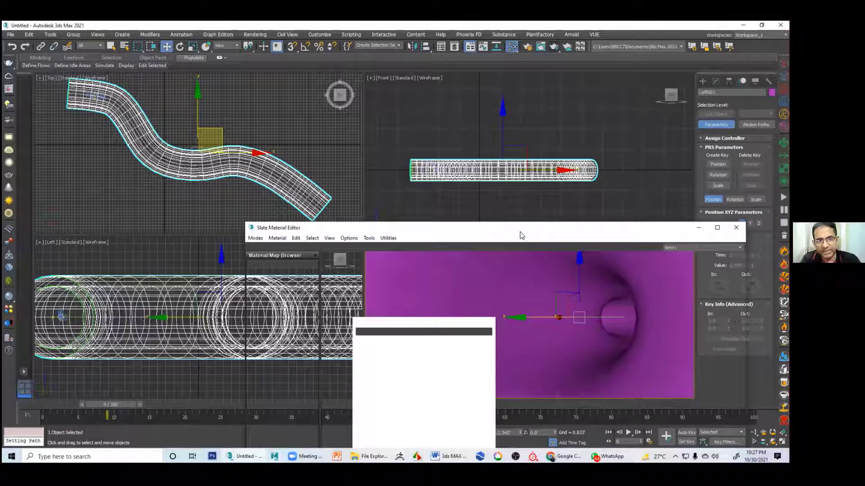
pyautogui.moveTo(520, 234); pyautogui.dragTo(487, 224)
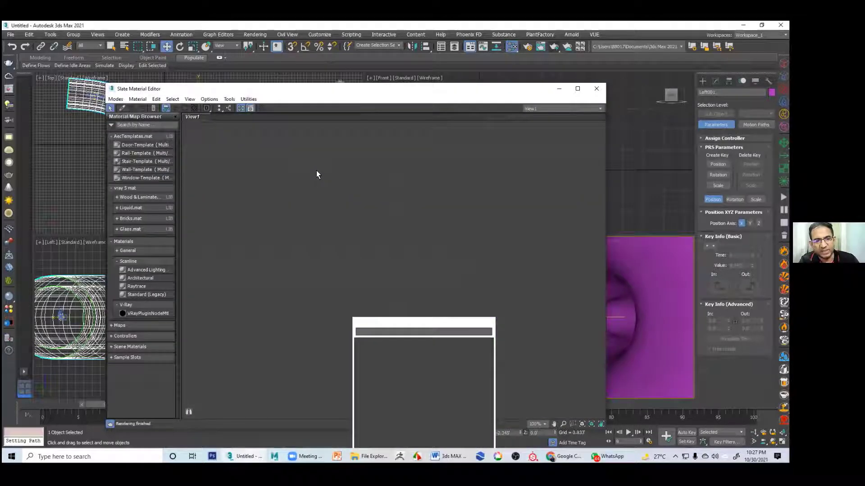
# Add a Standard (Legacy) scanline material to the material graph and open its parameters
pyautogui.rightClick(317, 170)
pyautogui.moveTo(386, 189)
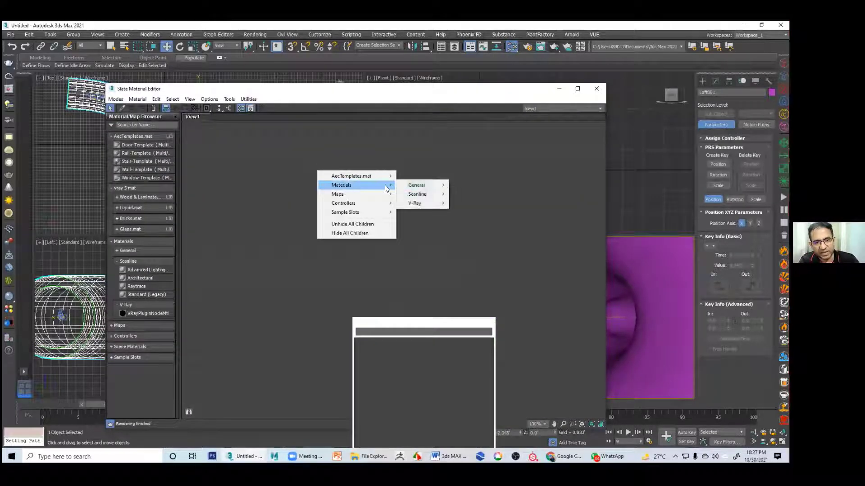
pyautogui.moveTo(433, 193)
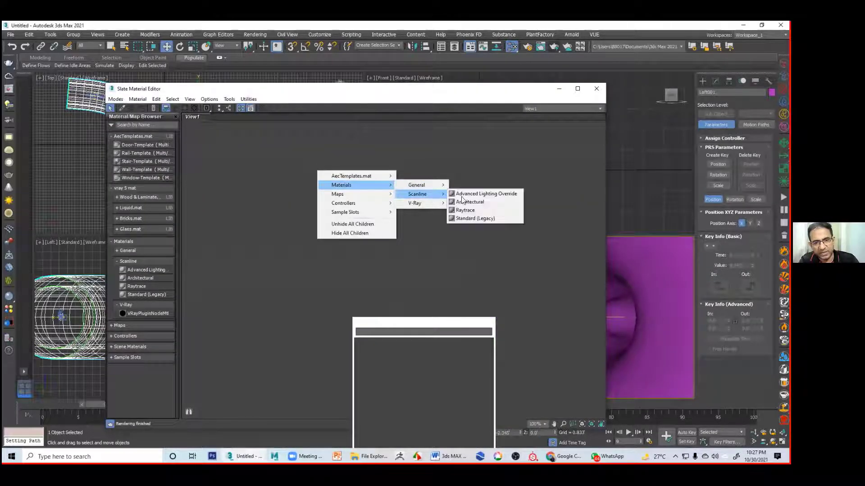
pyautogui.click(478, 218)
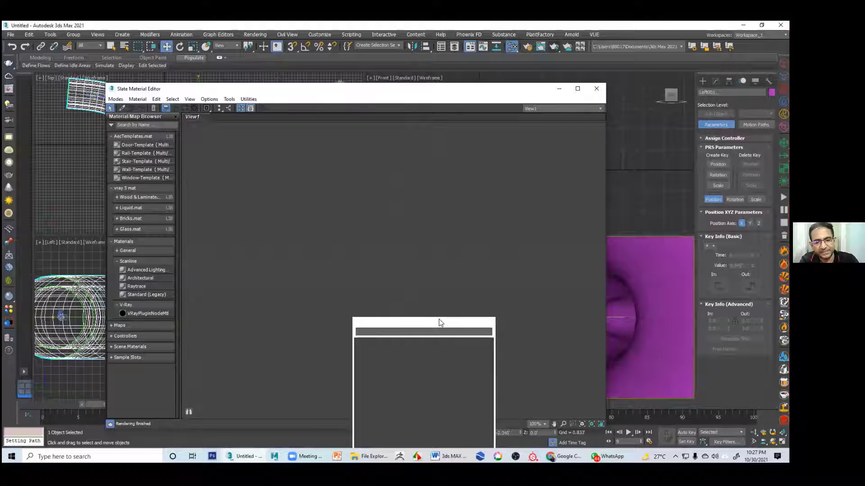
pyautogui.moveTo(488, 271); pyautogui.dragTo(518, 161)
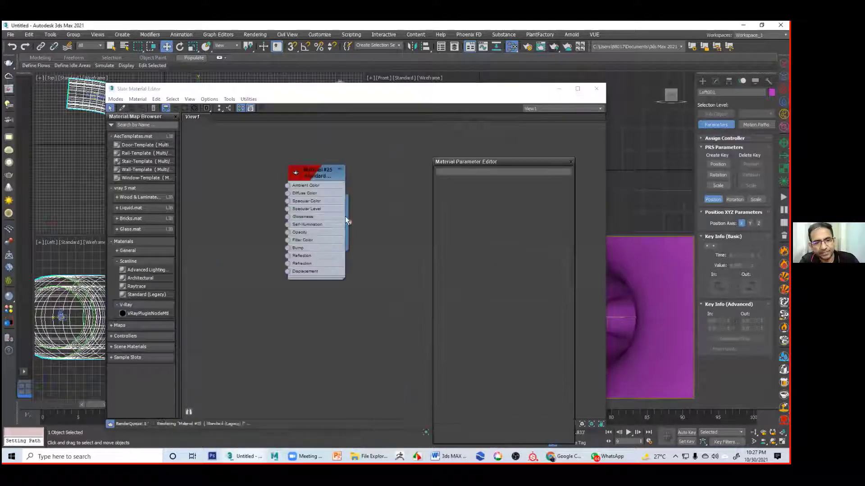
pyautogui.doubleClick(297, 175)
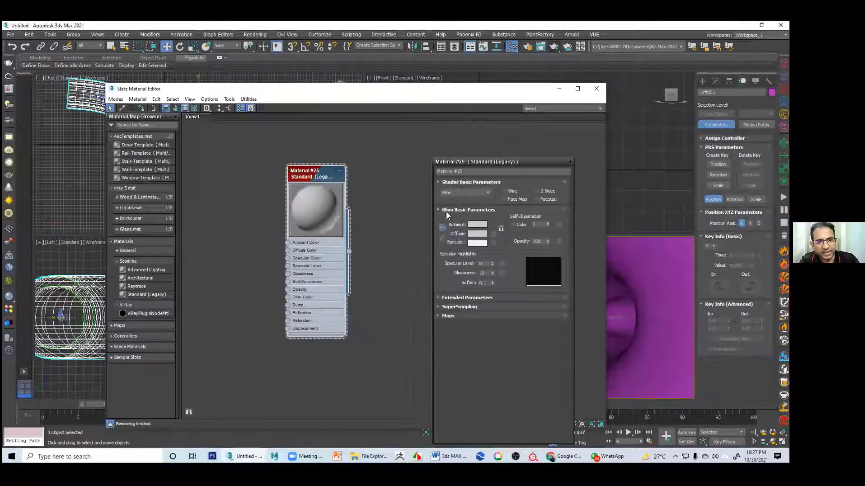
# Add a Bitmap map to the material's diffuse colour and browse to the [[00Serve Human]] image folder
pyautogui.click(493, 234)
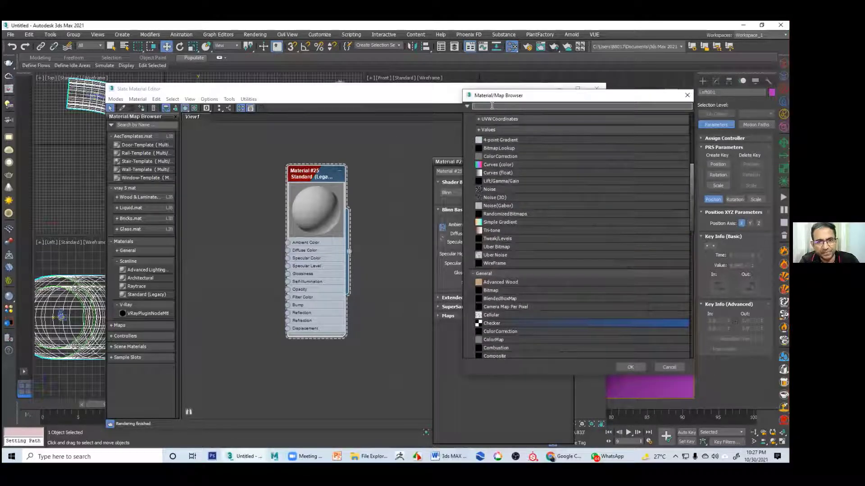
pyautogui.write('bit')
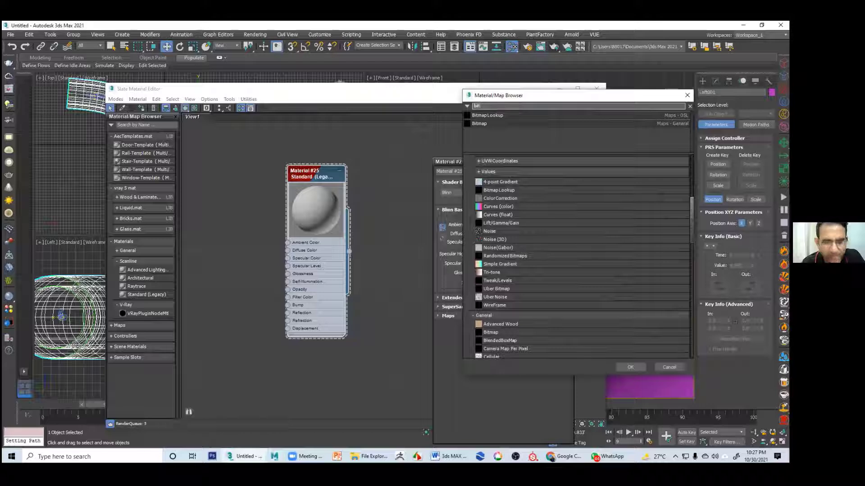
pyautogui.doubleClick(487, 122)
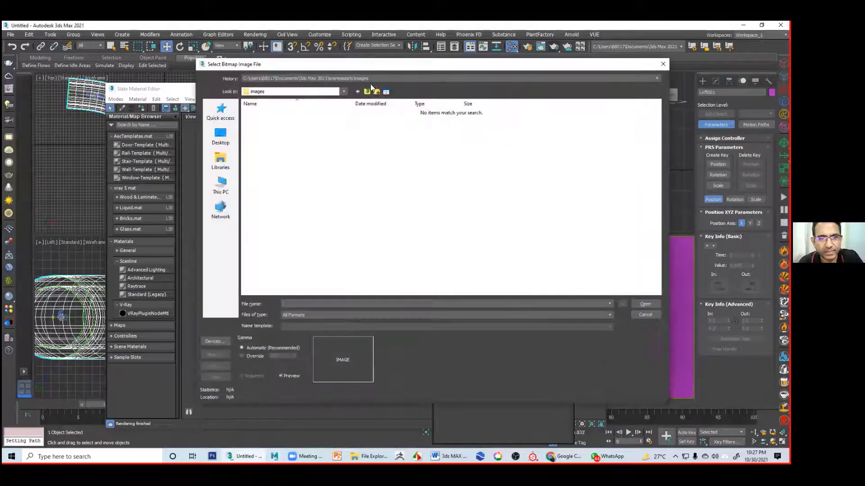
pyautogui.click(373, 79)
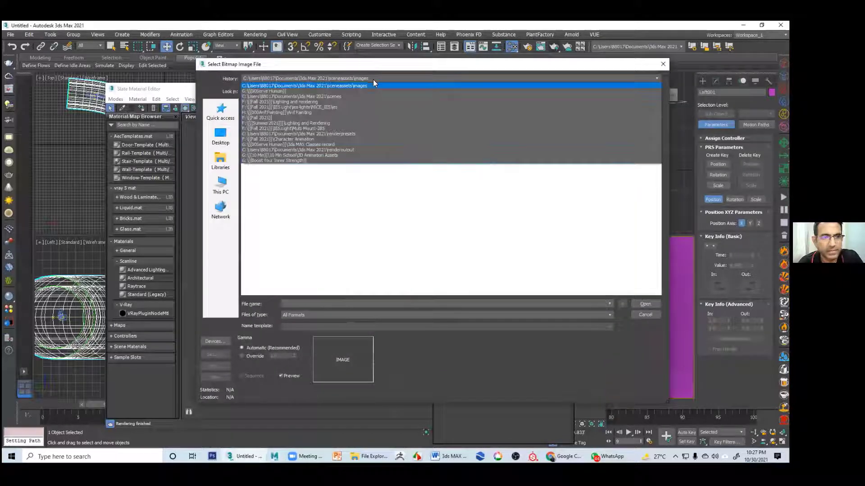
pyautogui.click(363, 96)
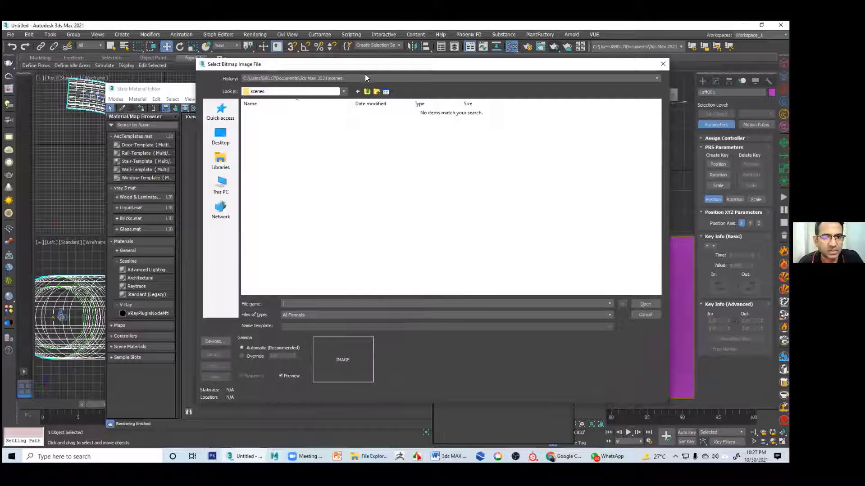
pyautogui.click(364, 79)
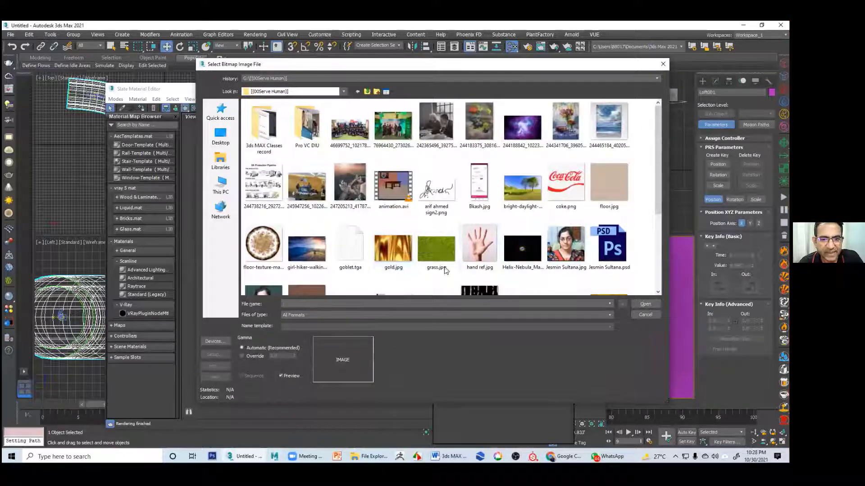
# Preview the brown leather texture lather.jpg at full size and load it as the diffuse bitmap
pyautogui.click(433, 247)
pyautogui.scroll(-3, 329, 249)
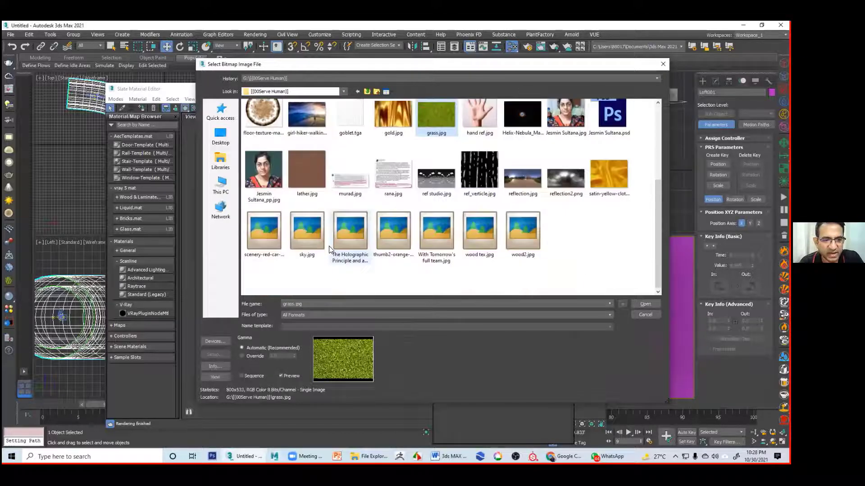
pyautogui.click(310, 172)
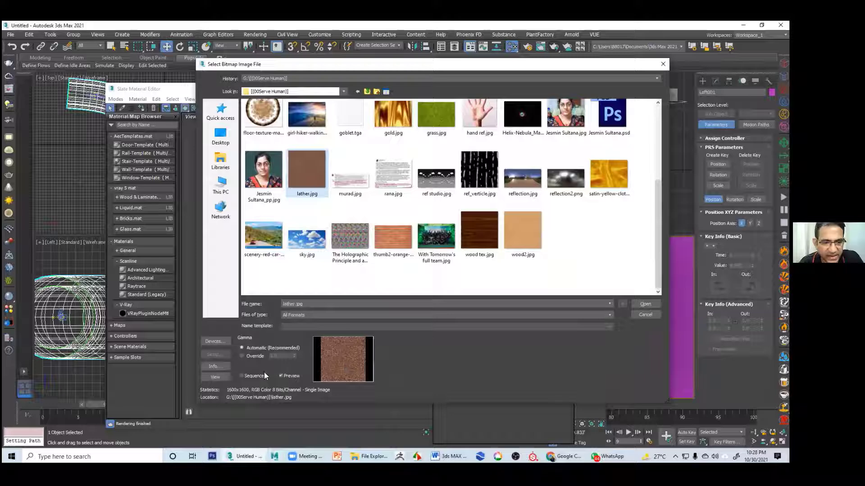
pyautogui.click(214, 377)
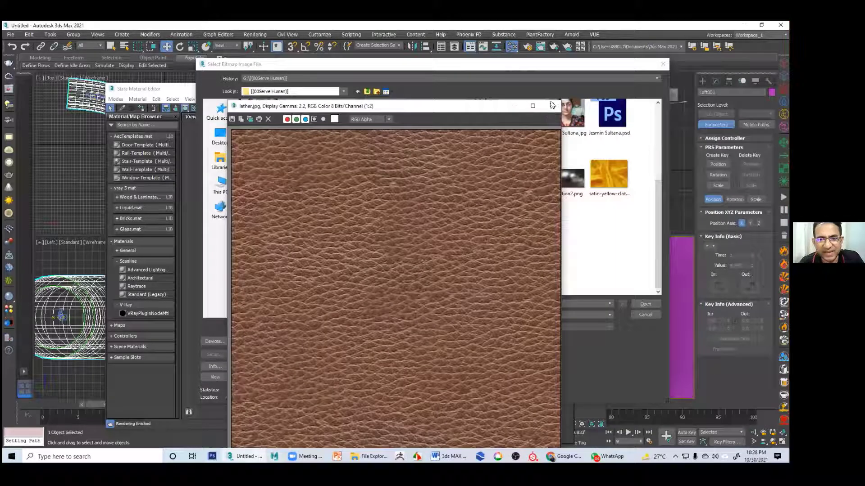
pyautogui.click(551, 105)
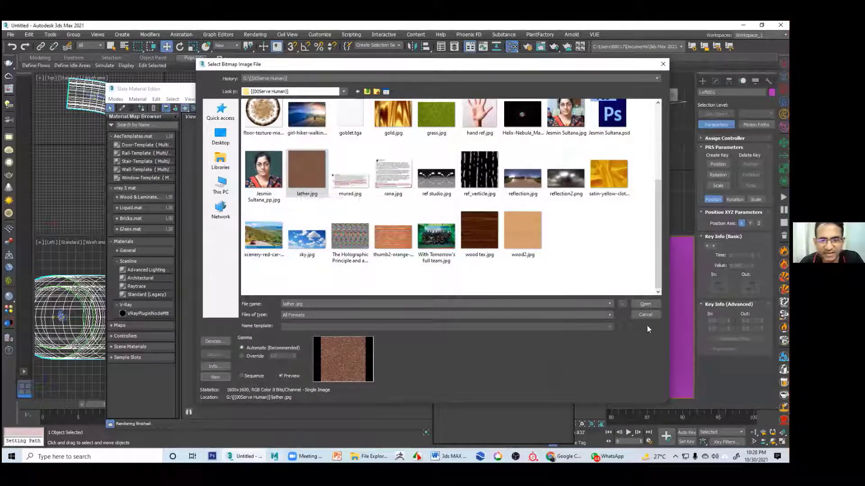
pyautogui.click(645, 304)
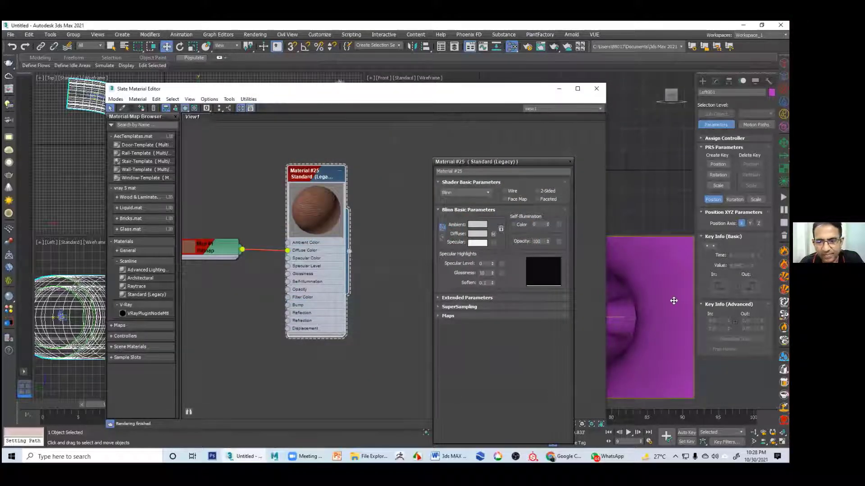
# Uncover the camera view and assign the leather material to the lofted tube
pyautogui.moveTo(504, 101); pyautogui.dragTo(403, 108)
pyautogui.moveTo(476, 162); pyautogui.dragTo(184, 347)
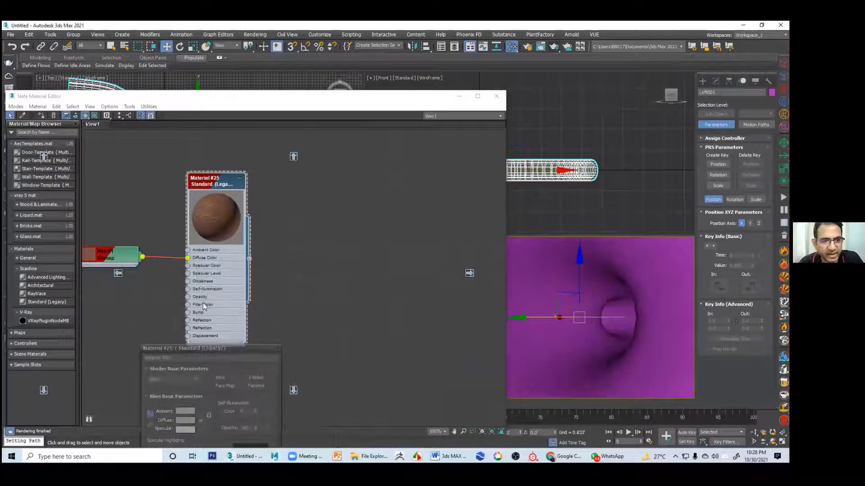
pyautogui.moveTo(249, 259); pyautogui.dragTo(623, 275)
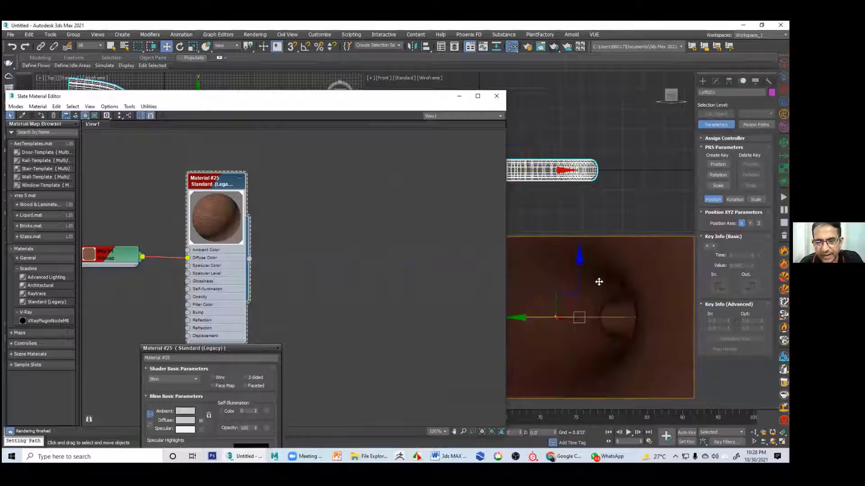
# Add a UVW Map modifier to the lofted tube
pyautogui.moveTo(416, 104); pyautogui.dragTo(333, 100)
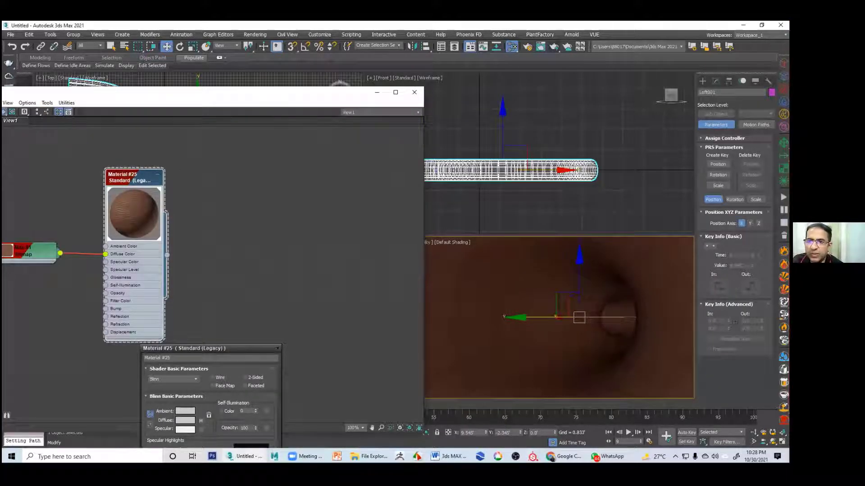
pyautogui.click(716, 81)
pyautogui.click(735, 106)
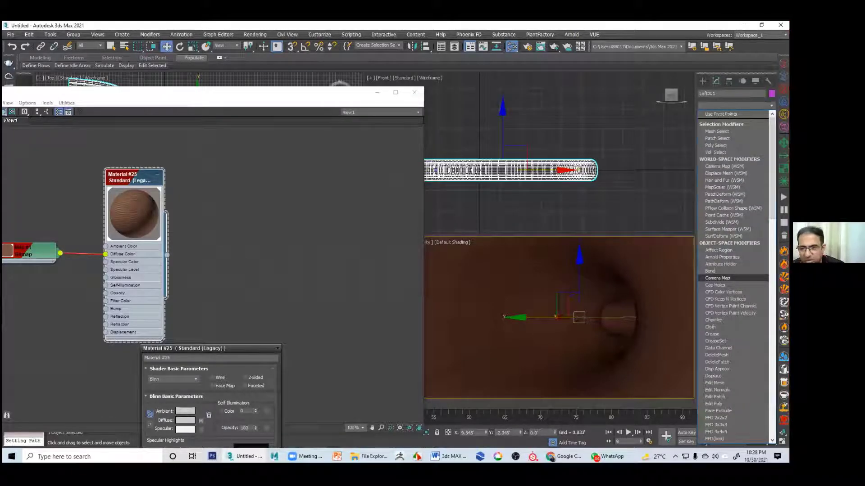
pyautogui.press('u')
pyautogui.press('w')
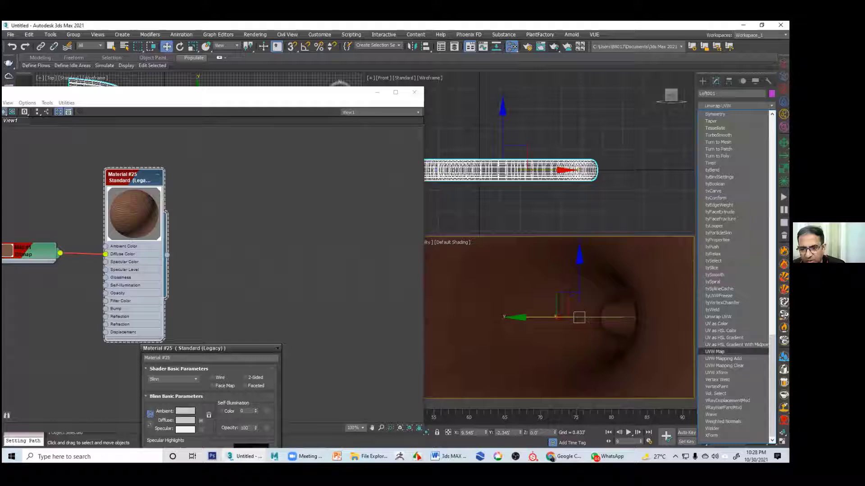
pyautogui.press('Return')
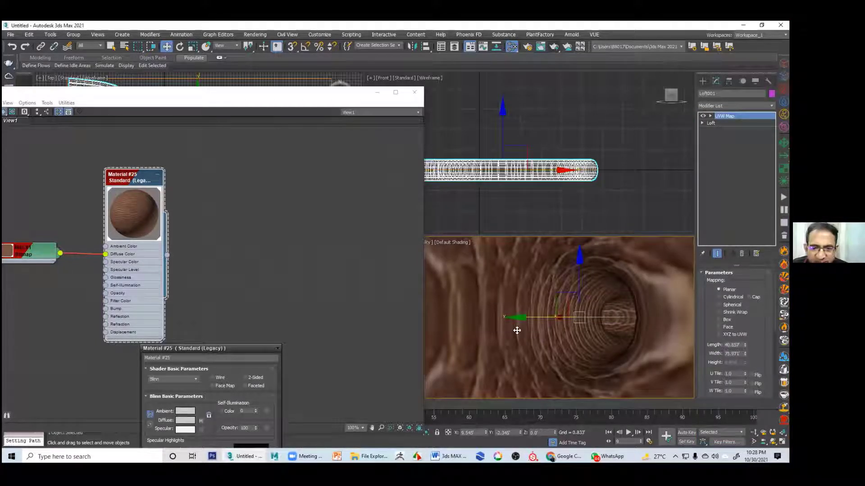
# Open the leather bitmap's coordinates and set its tiling to about 3.2 in U and 2.3 in V
pyautogui.moveTo(20, 224); pyautogui.dragTo(160, 207, button='middle')
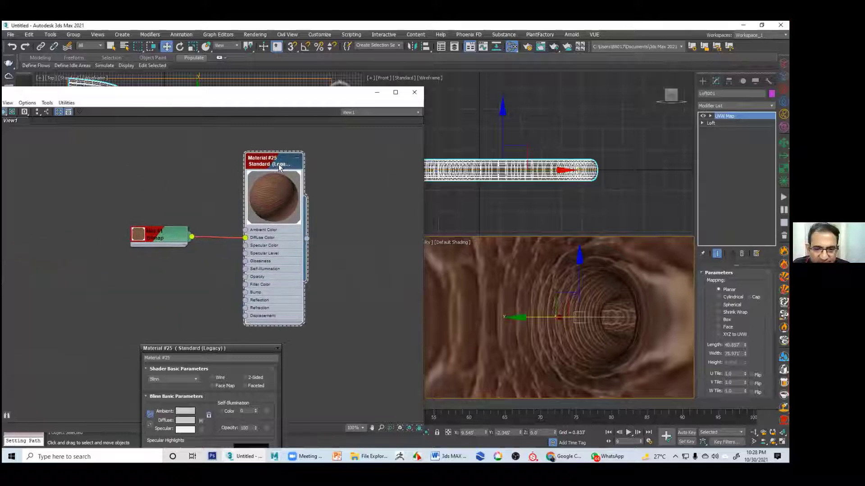
pyautogui.doubleClick(134, 235)
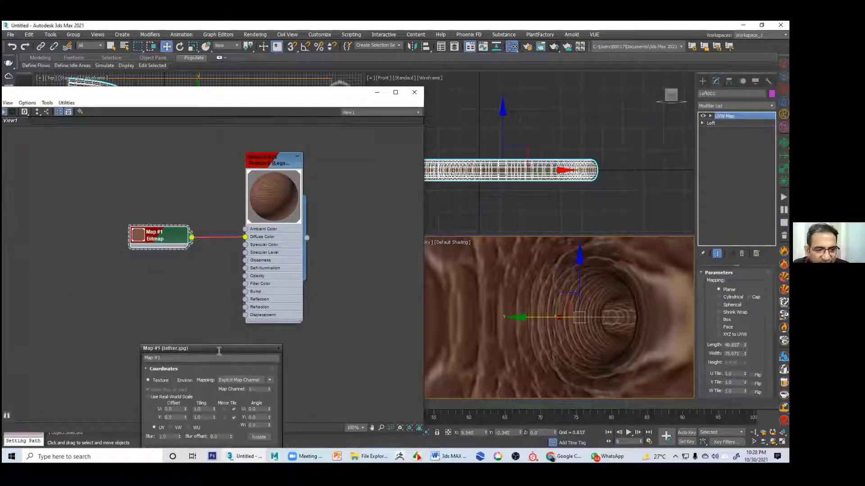
pyautogui.moveTo(201, 348); pyautogui.dragTo(134, 277)
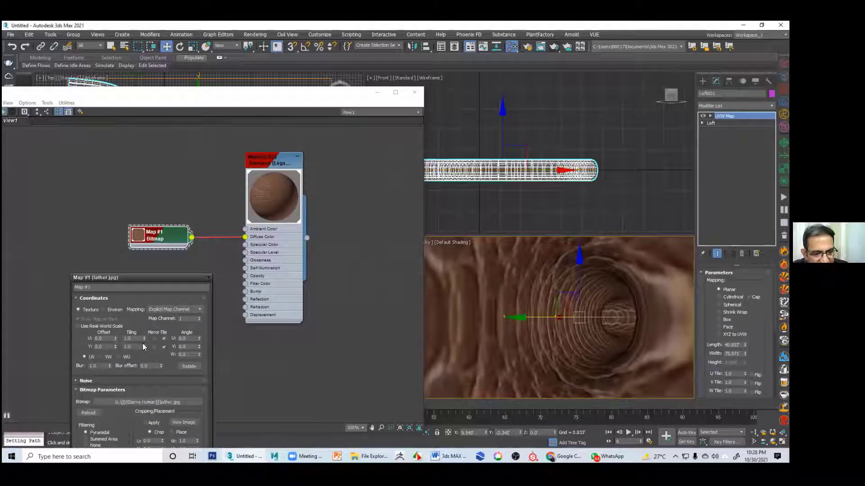
pyautogui.moveTo(144, 338)
pyautogui.mouseDown()
pyautogui.moveTo(146, 327)
pyautogui.moveTo(150, 342)
pyautogui.mouseUp()
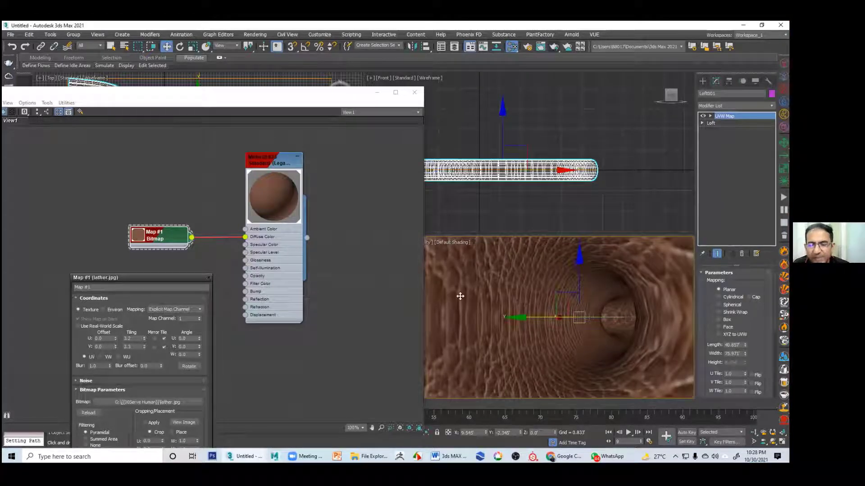
# Try the Cylindrical, Spherical and Shrink Wrap mappings on the tube's UVW Map and set the mapping to Box
pyautogui.moveTo(512, 219); pyautogui.dragTo(568, 207, button='middle')
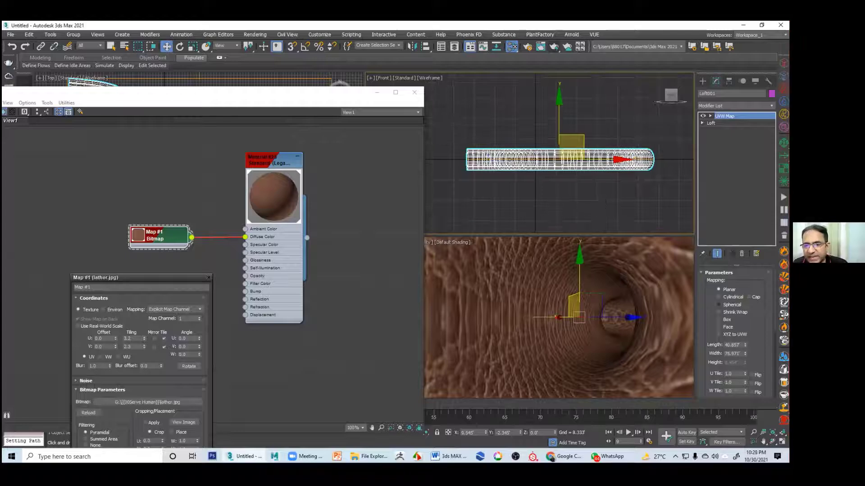
pyautogui.click(719, 297)
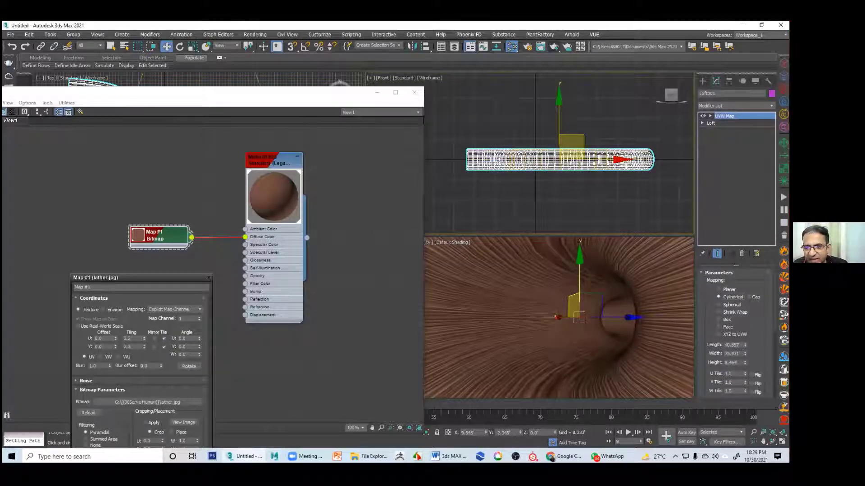
pyautogui.click(719, 304)
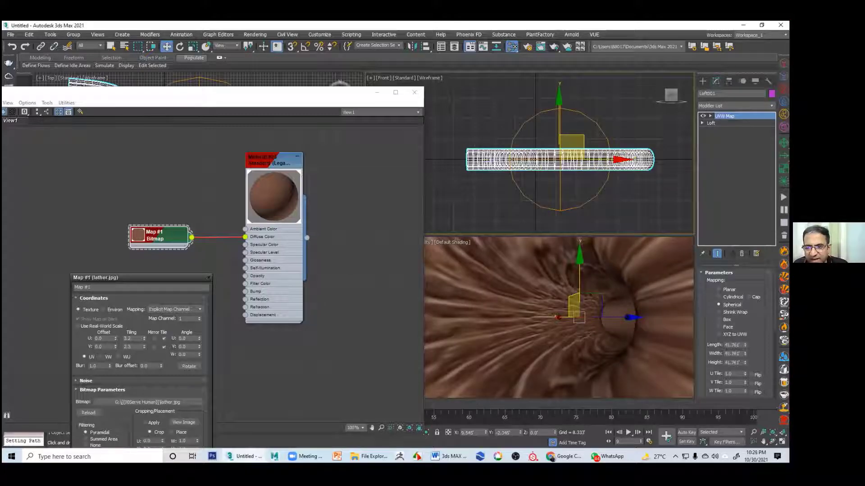
pyautogui.click(718, 312)
pyautogui.click(718, 319)
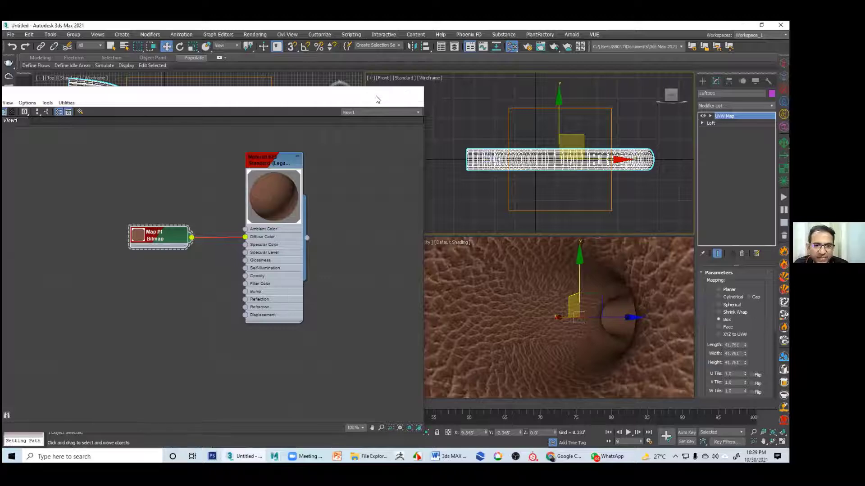
# Put away the Slate Material Editor, then select the tube in the camera view and maximize that viewport
pyautogui.click(415, 93)
pyautogui.click(449, 212)
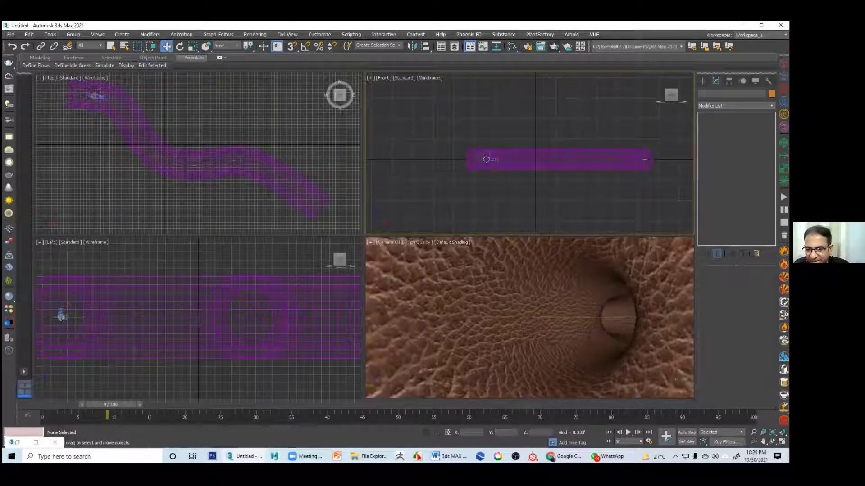
pyautogui.hotkey('alt', 'w')
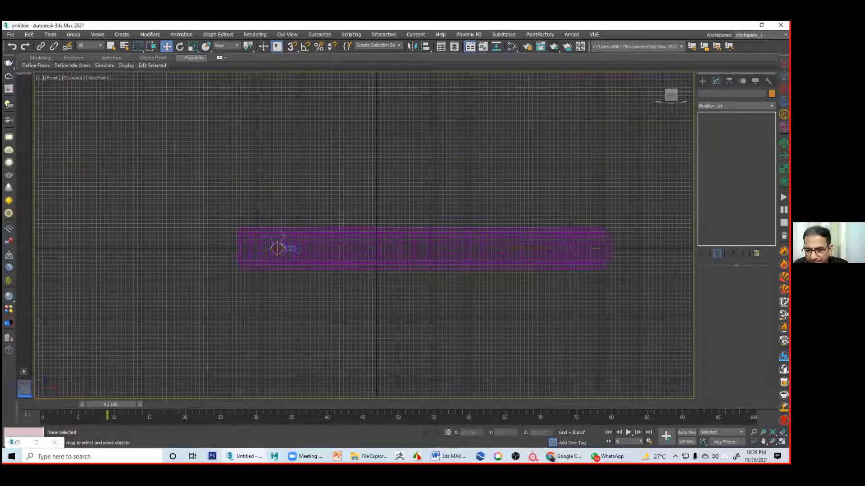
pyautogui.hotkey('alt', 'w')
pyautogui.click(485, 335)
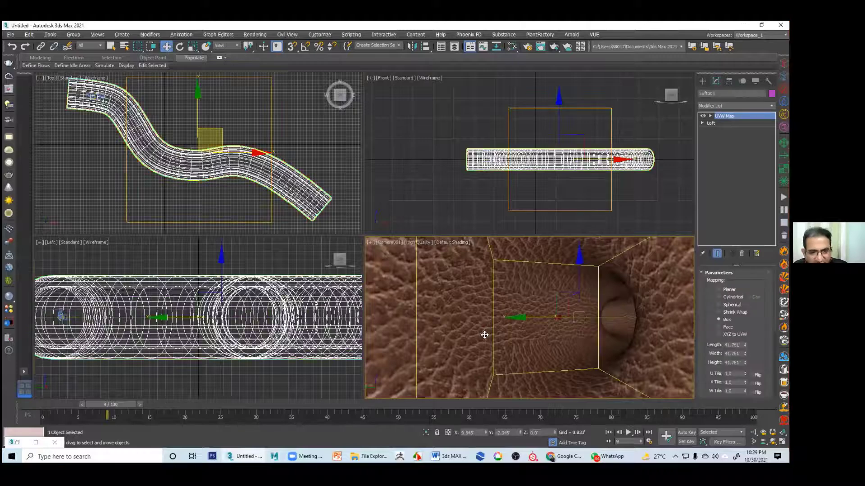
pyautogui.hotkey('alt', 'w')
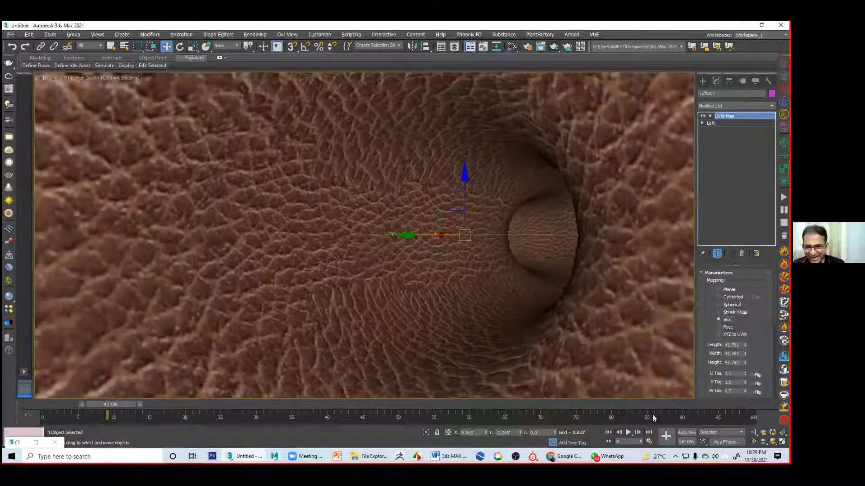
# Play the animation through the textured tube, rewind to frame 0 and restore the four-viewport layout
pyautogui.click(628, 433)
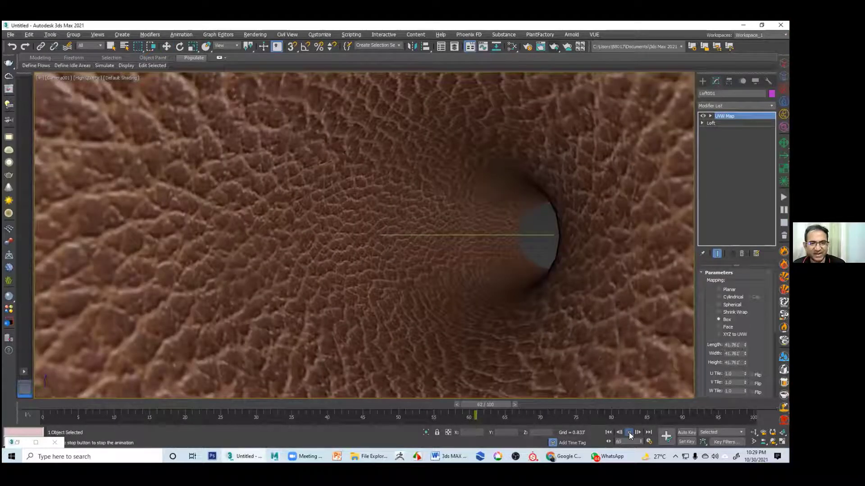
pyautogui.click(630, 432)
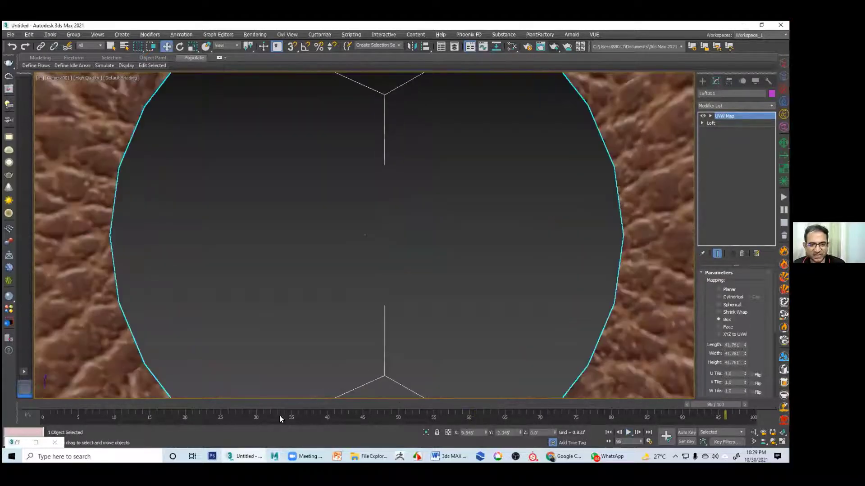
pyautogui.moveTo(695, 407); pyautogui.dragTo(675, 407)
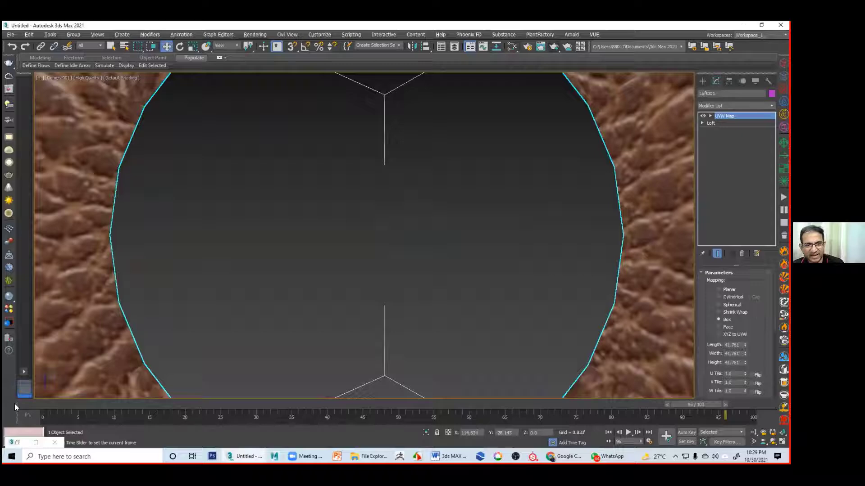
pyautogui.press('Home')
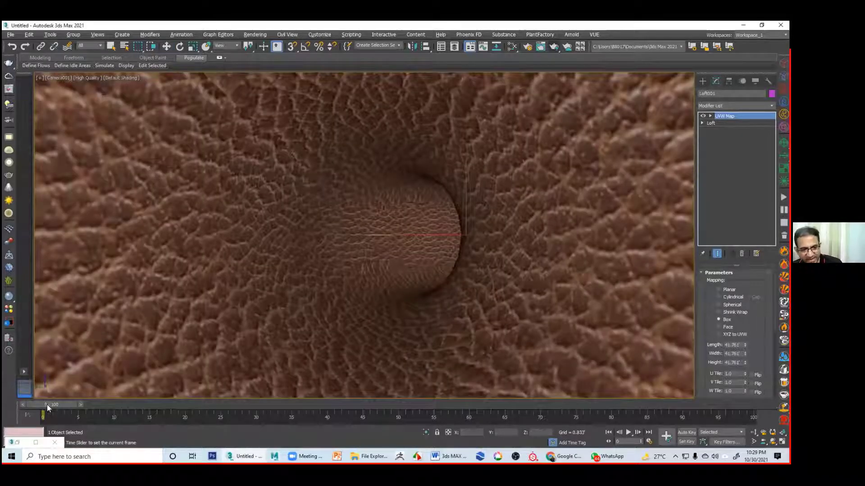
pyautogui.moveTo(57, 406); pyautogui.dragTo(2, 425)
pyautogui.press('w')
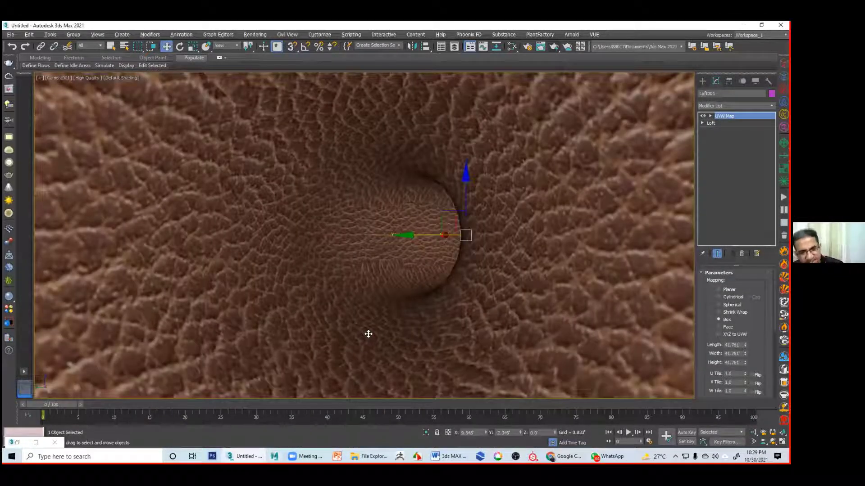
pyautogui.hotkey('alt', 'w')
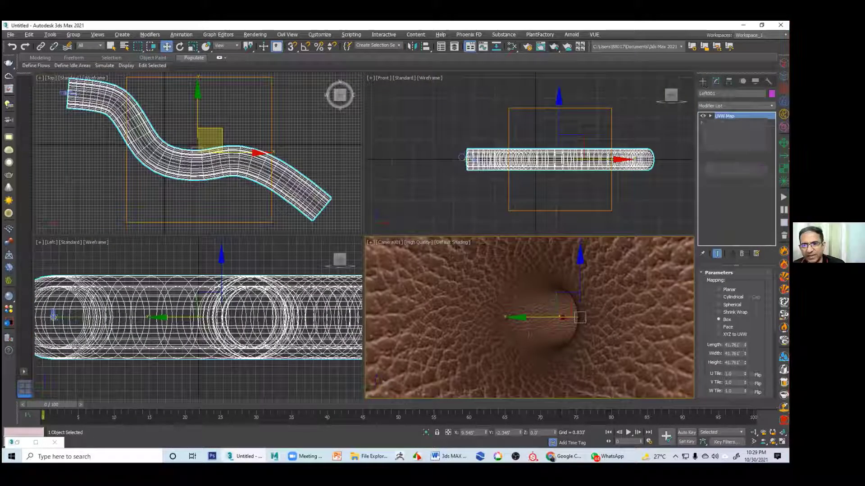
# Create a standard box about 86 ft wide, 55 ft long and 9 ft deep covering the whole tube in the top view
pyautogui.click(703, 82)
pyautogui.click(702, 94)
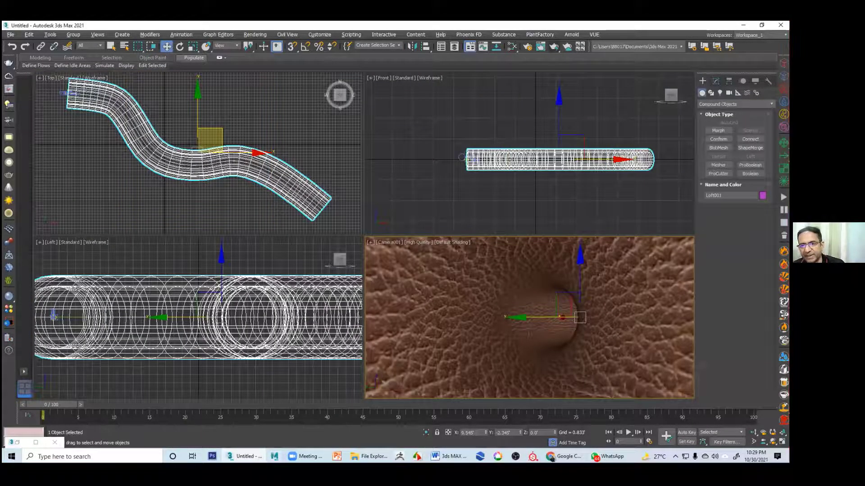
pyautogui.click(735, 104)
pyautogui.click(721, 110)
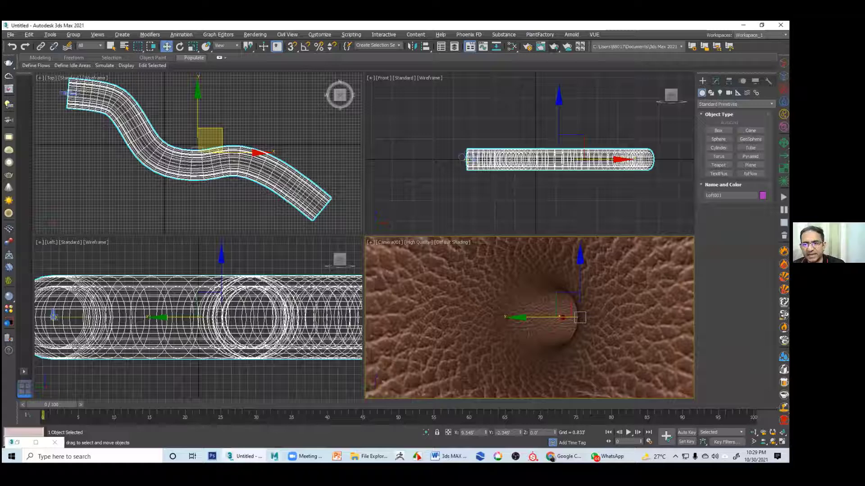
pyautogui.click(718, 131)
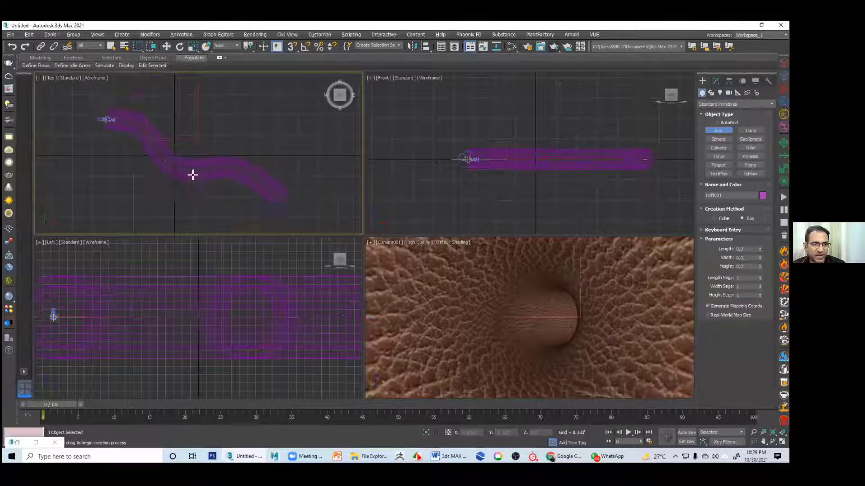
pyautogui.moveTo(90, 97); pyautogui.dragTo(303, 232)
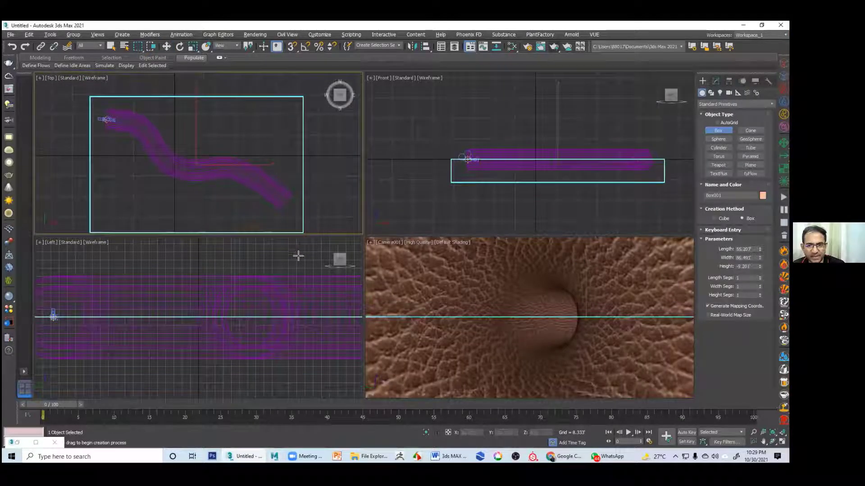
pyautogui.click(296, 253)
# Lower the box about 1.9 ft in the front view to form a floor inside the tunnel, and deselect it
pyautogui.rightClick(575, 128)
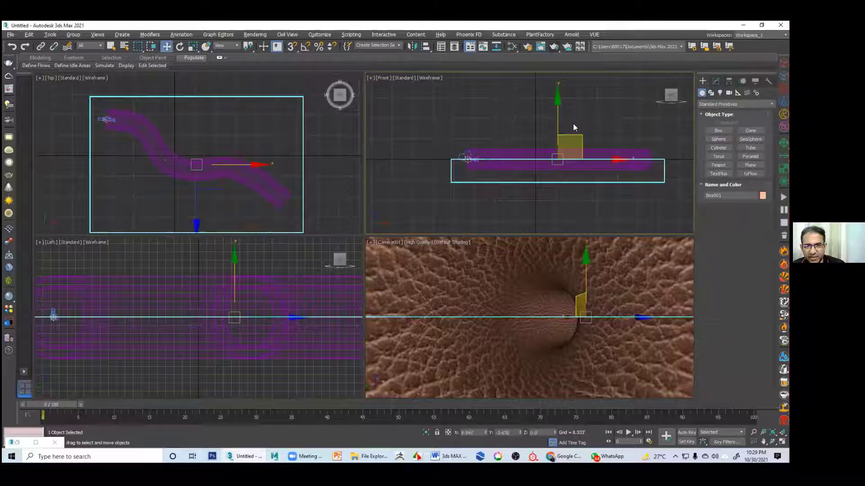
pyautogui.moveTo(558, 124); pyautogui.dragTo(557, 128)
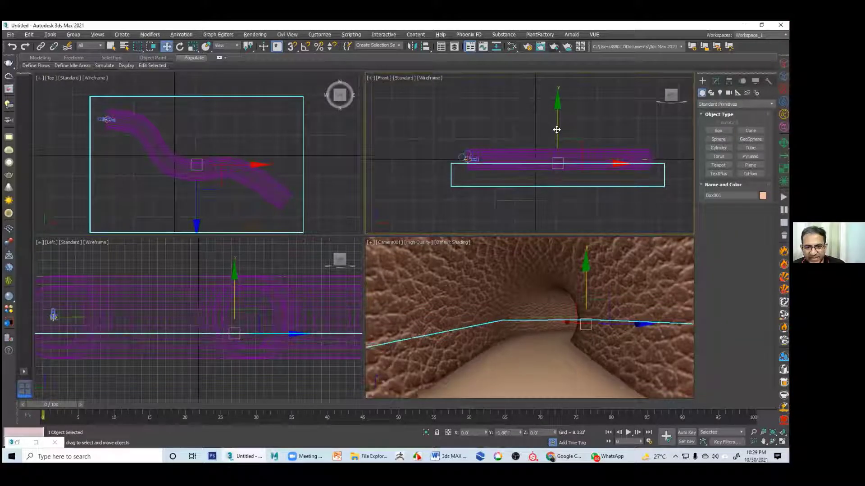
pyautogui.click(587, 217)
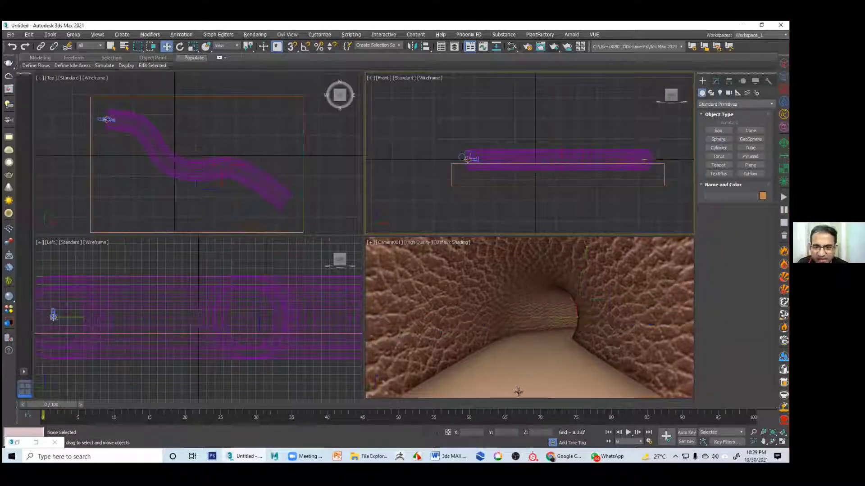
# Maximize the camera view and scrub the timeline back and forth to check the floor along the camera's path
pyautogui.click(528, 368)
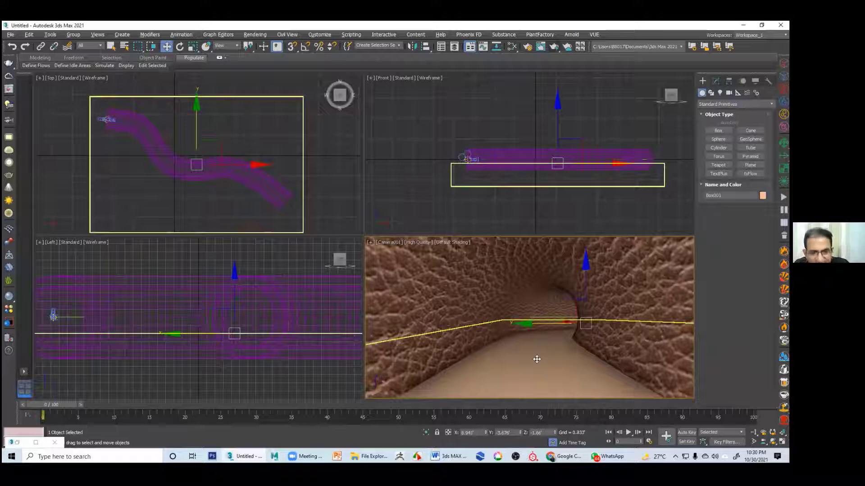
pyautogui.hotkey('alt', 'w')
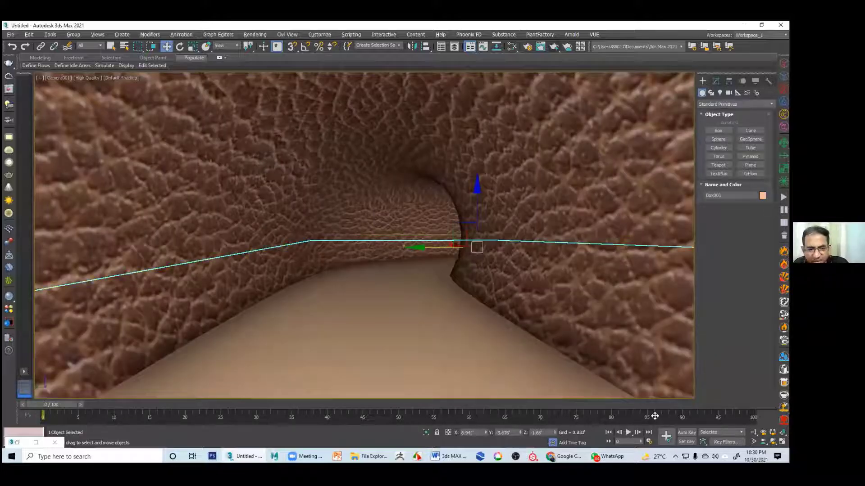
pyautogui.moveTo(61, 405); pyautogui.dragTo(588, 394)
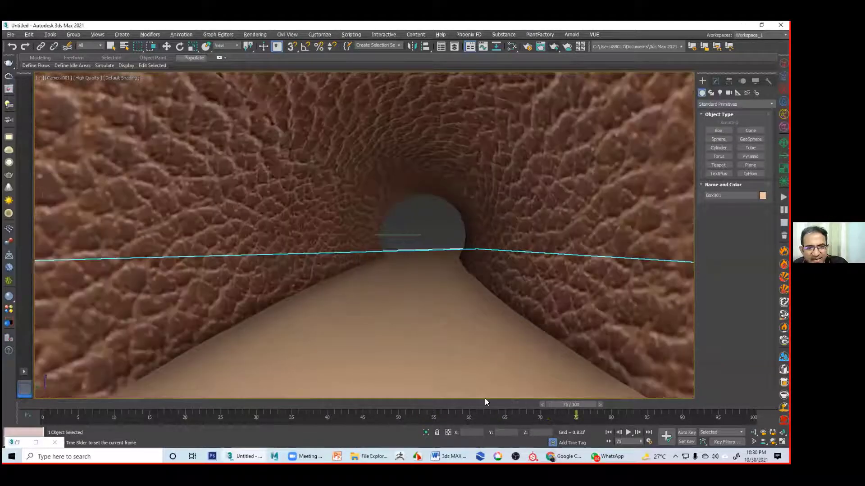
pyautogui.moveTo(485, 398); pyautogui.dragTo(367, 401)
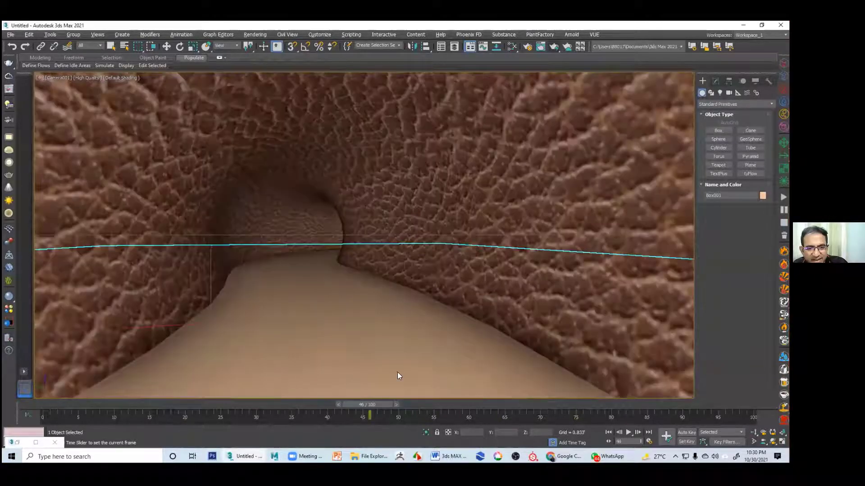
pyautogui.click(526, 208)
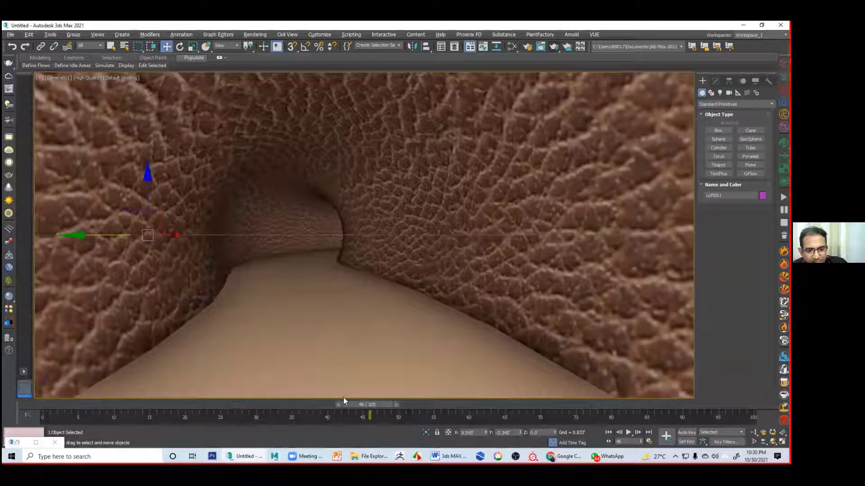
pyautogui.moveTo(344, 401); pyautogui.dragTo(108, 408)
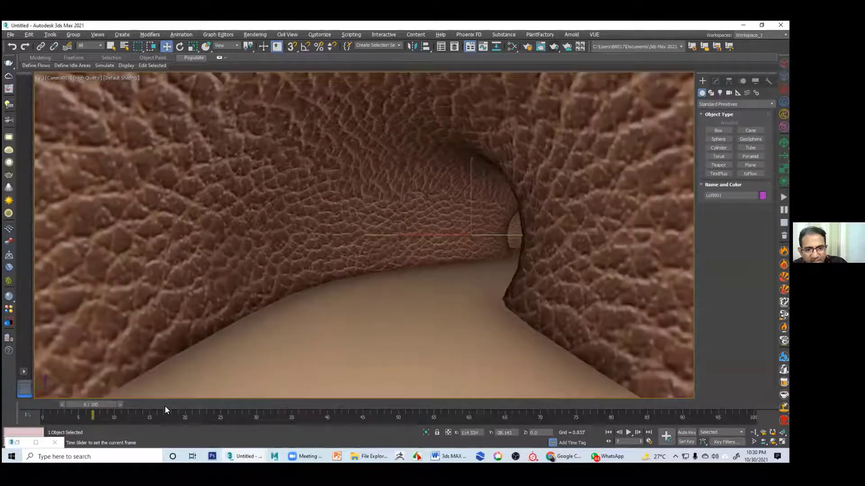
pyautogui.moveTo(165, 406); pyautogui.dragTo(347, 407)
pyautogui.press('w')
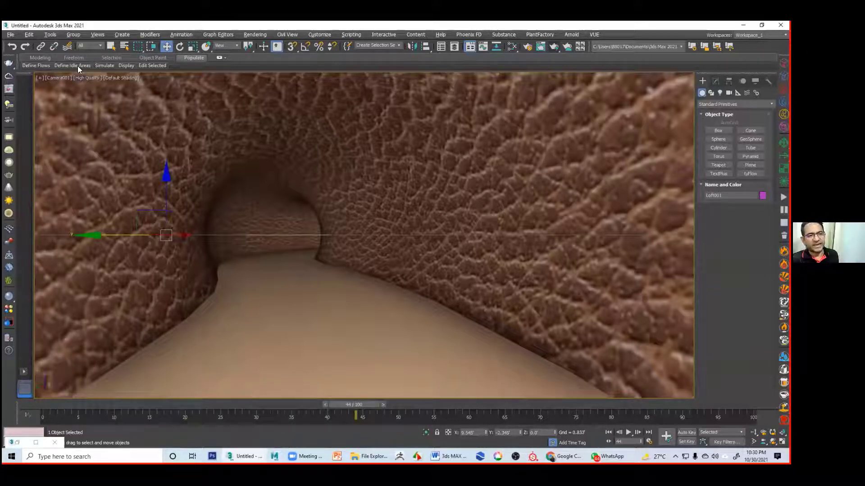
# Save the scene as Tunnel in the [[00Serve Human]] folder
pyautogui.click(11, 36)
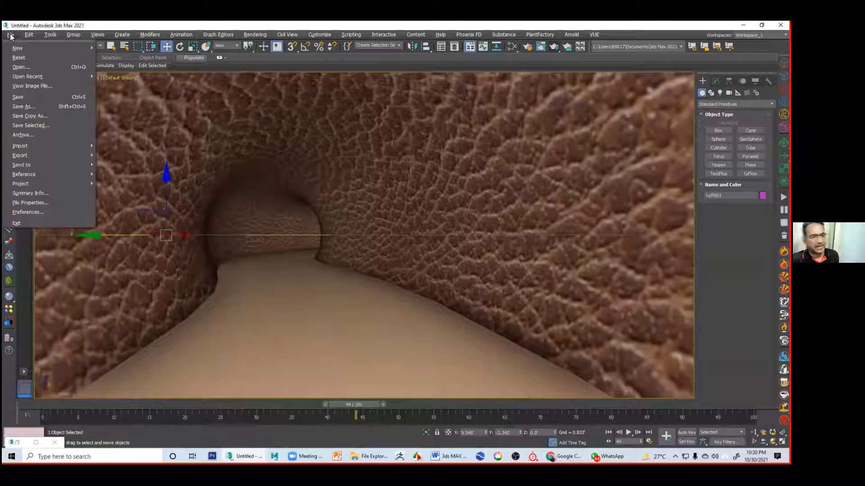
pyautogui.click(42, 100)
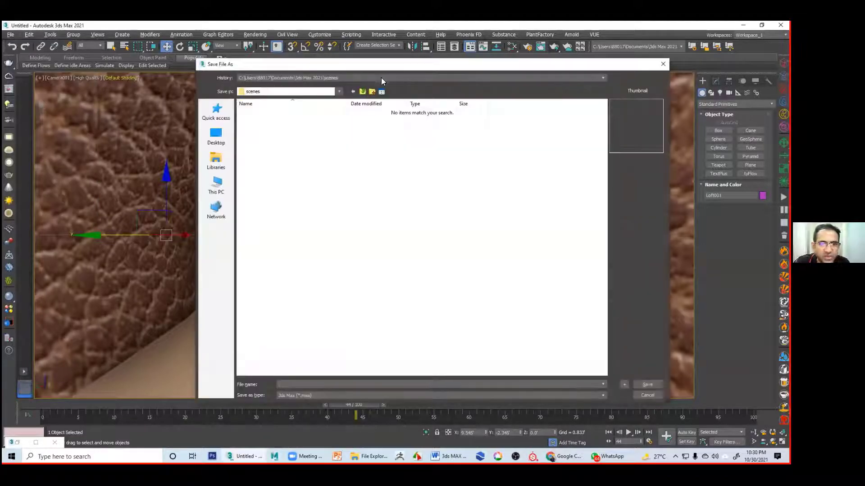
pyautogui.click(377, 77)
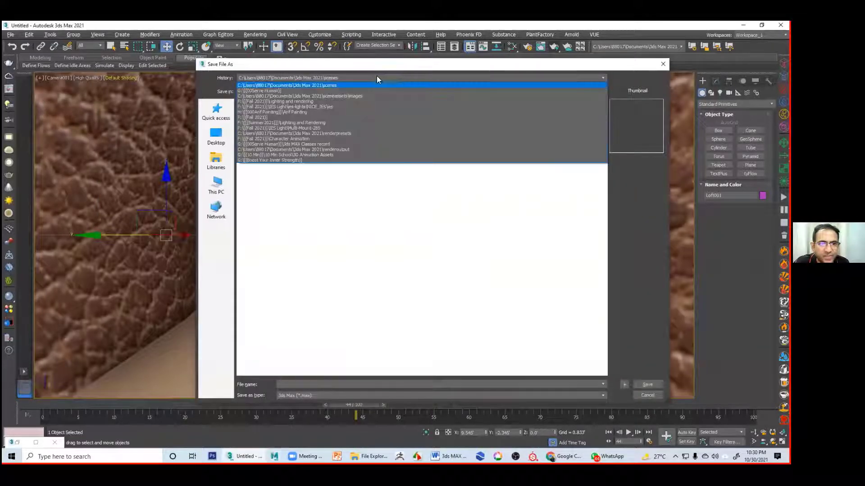
pyautogui.click(330, 91)
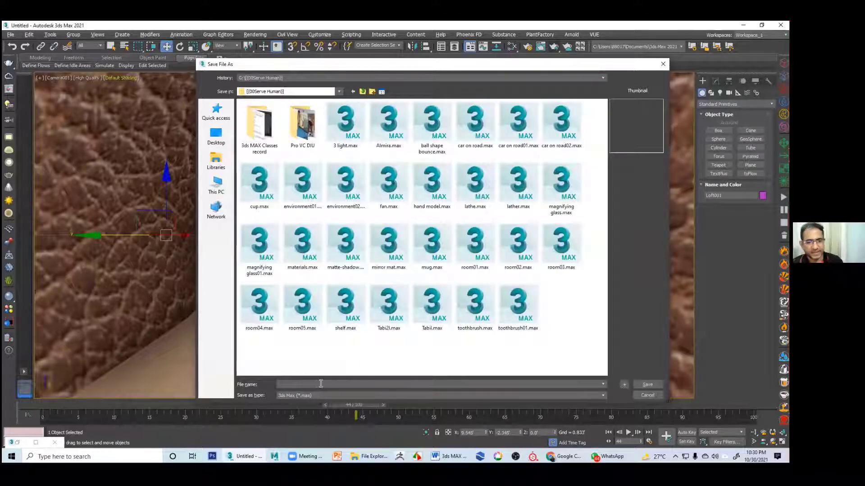
pyautogui.write('Tu')
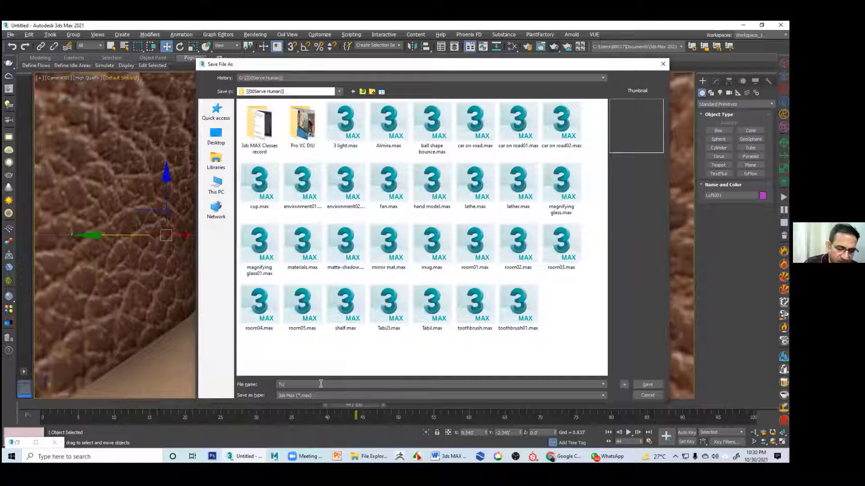
pyautogui.write('nnel')
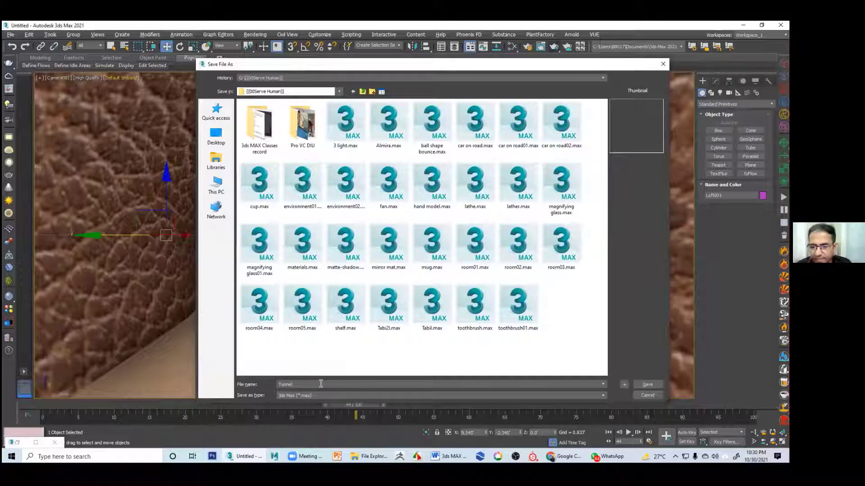
pyautogui.press('Return')
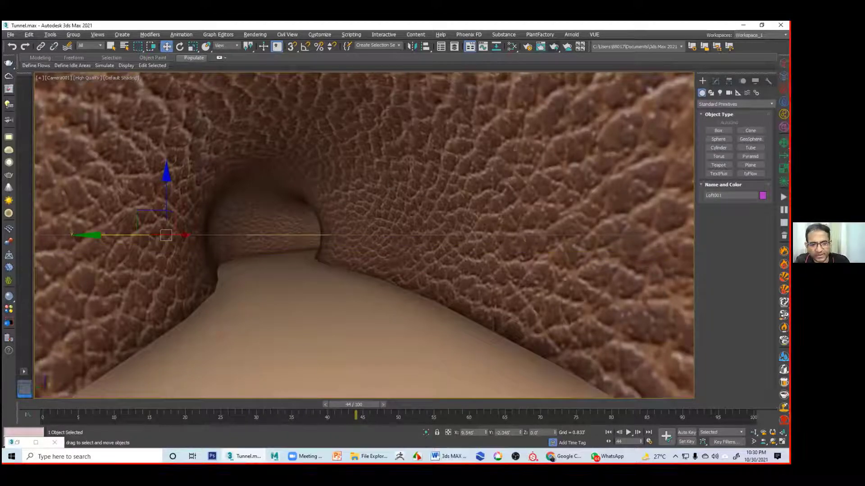
# Switch to the Word course outline and review the Class#12 and Class#13 topics
pyautogui.hotkey('alt', 'Tab')
pyautogui.click(344, 389)
pyautogui.scroll(4, 438, 299)
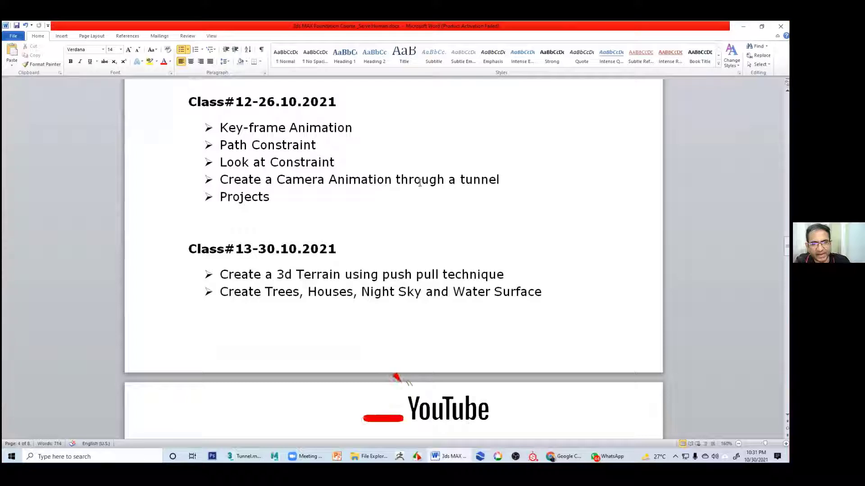
pyautogui.doubleClick(222, 197)
pyautogui.click(322, 215)
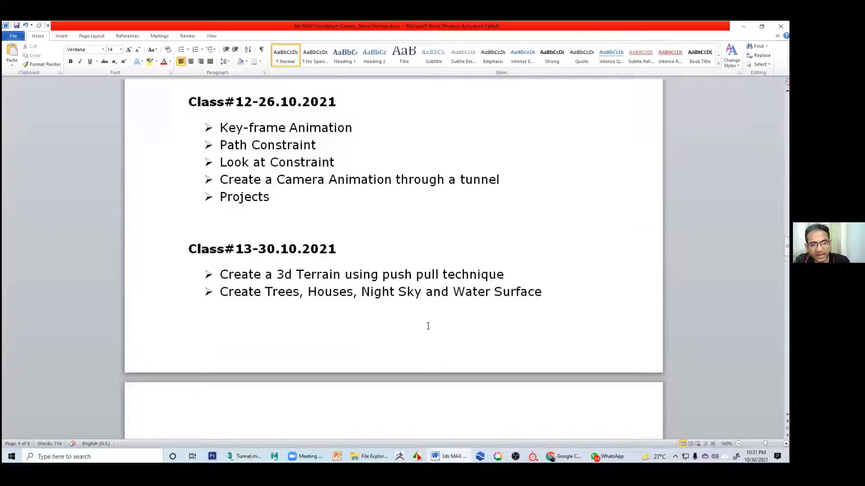
pyautogui.scroll(-2, 386, 357)
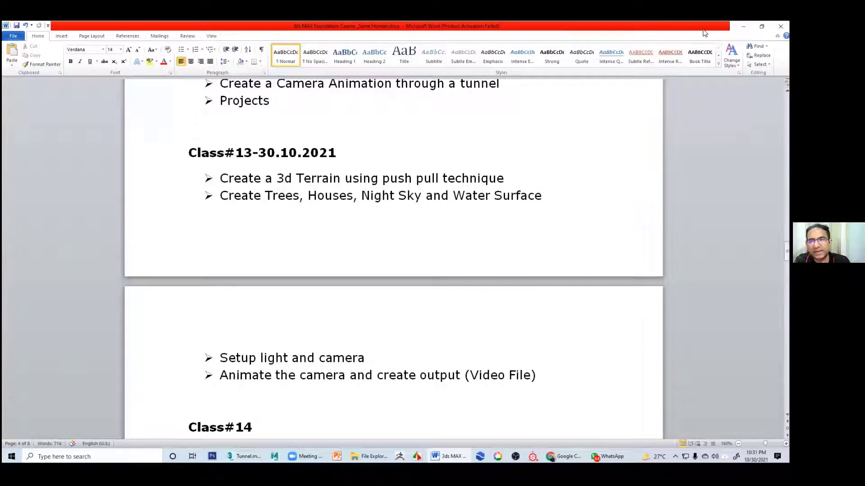
# Switch back to 3ds Max and open environment02.max from the [[00Serve Human]] folder
pyautogui.hotkey('alt', 'Tab')
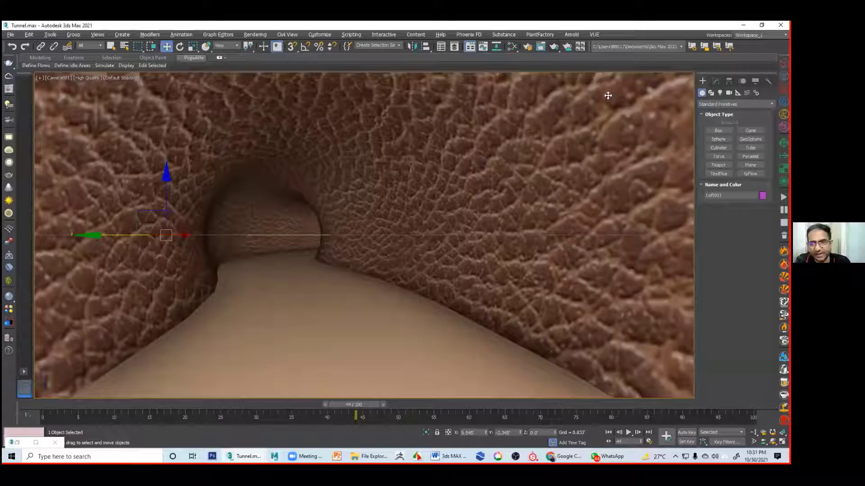
pyautogui.click(10, 35)
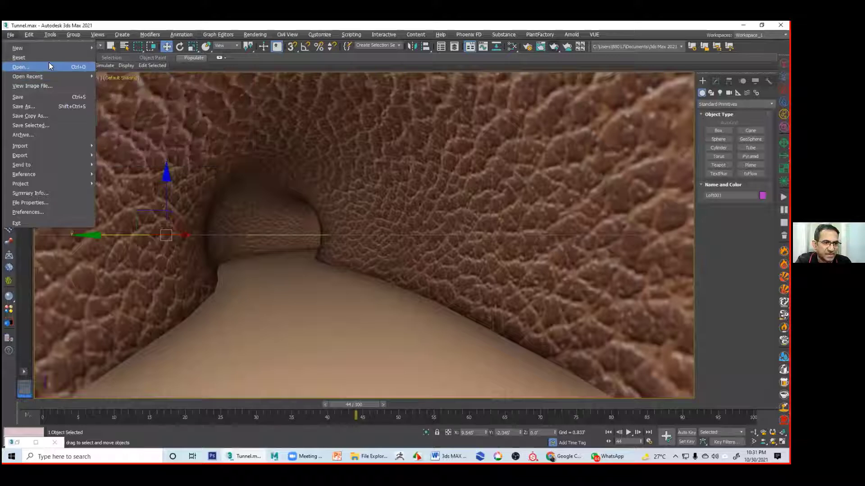
pyautogui.click(49, 64)
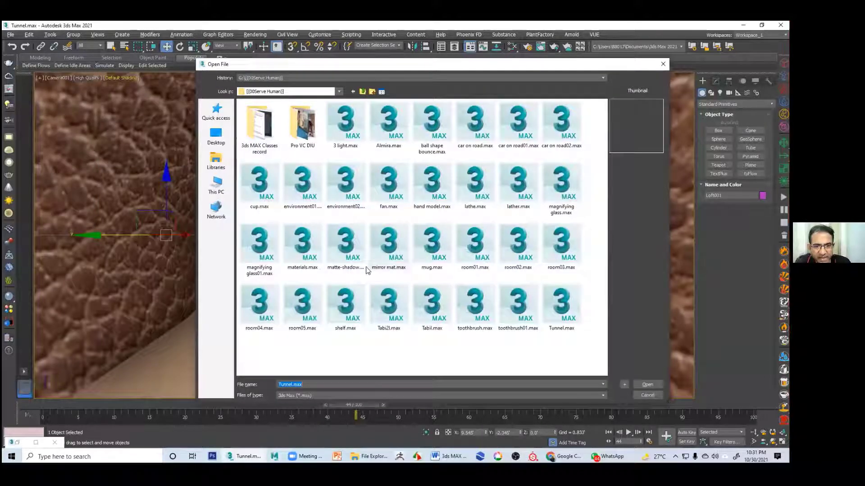
pyautogui.click(355, 184)
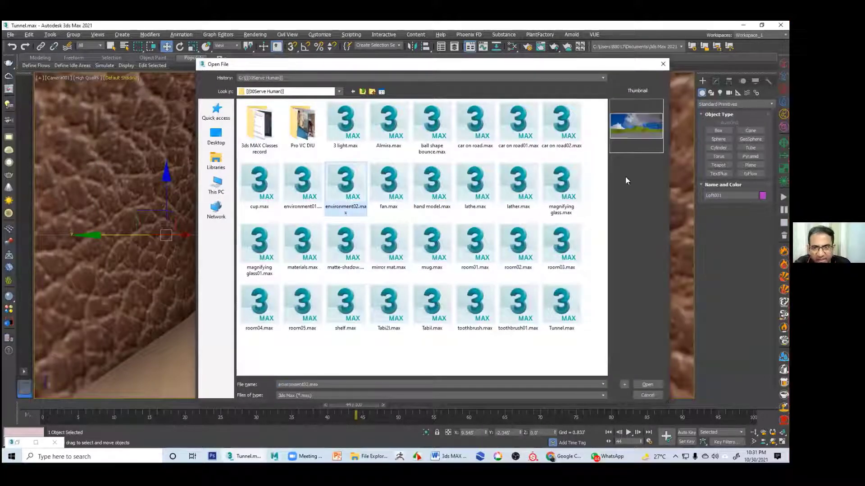
pyautogui.click(650, 384)
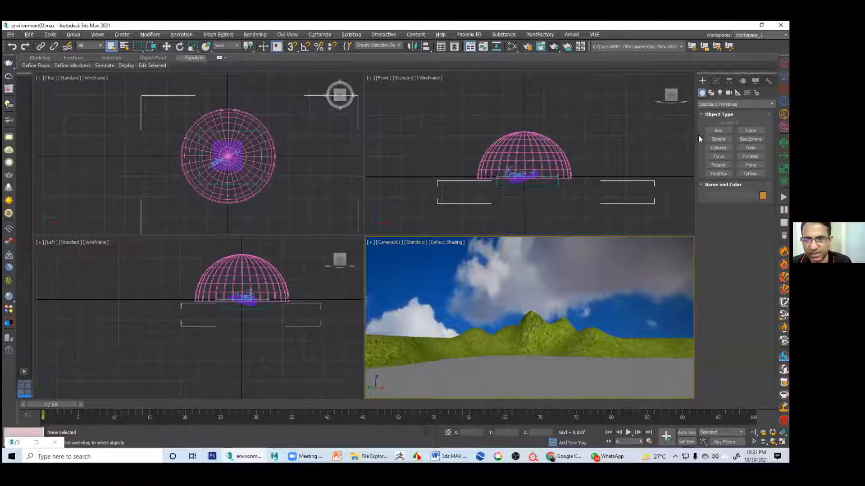
# Place a standard Omni light beside the terrain in the top view and raise it within the sky dome in the left view
pyautogui.click(720, 93)
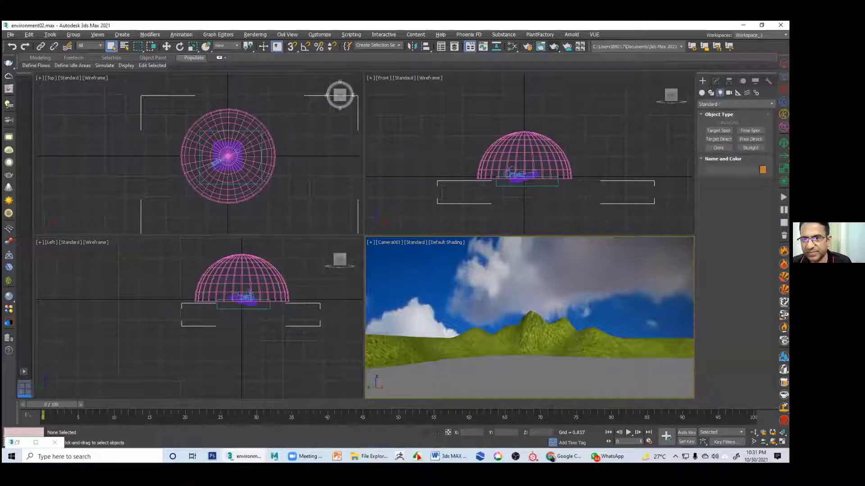
pyautogui.click(256, 140)
pyautogui.rightClick(292, 167)
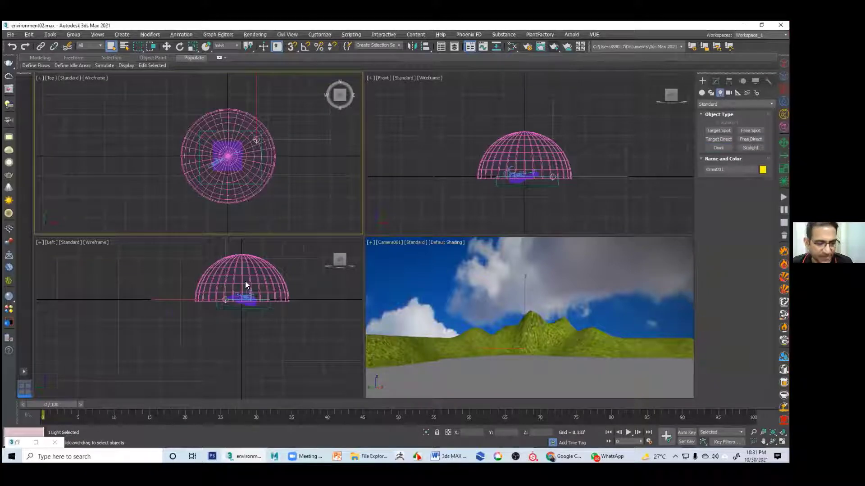
pyautogui.press('w')
pyautogui.moveTo(224, 245); pyautogui.dragTo(226, 228)
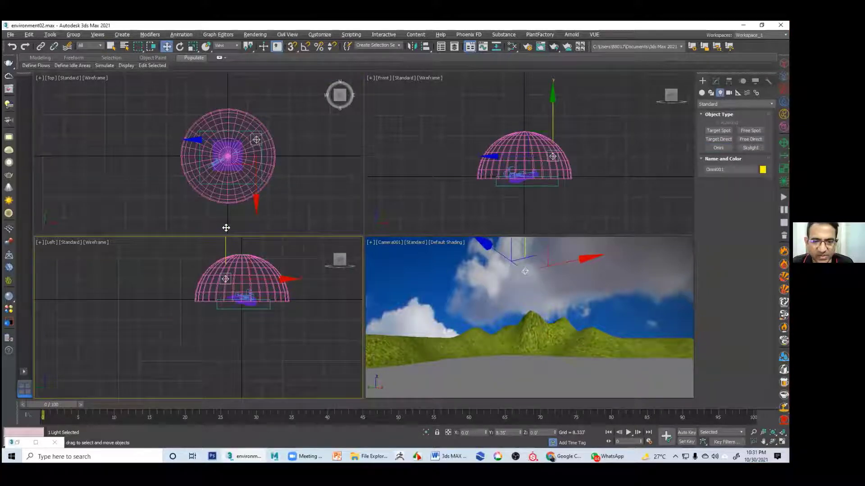
# Shift the Omni light slightly further back along Y in the camera view and render that view
pyautogui.click(534, 257)
pyautogui.click(527, 273)
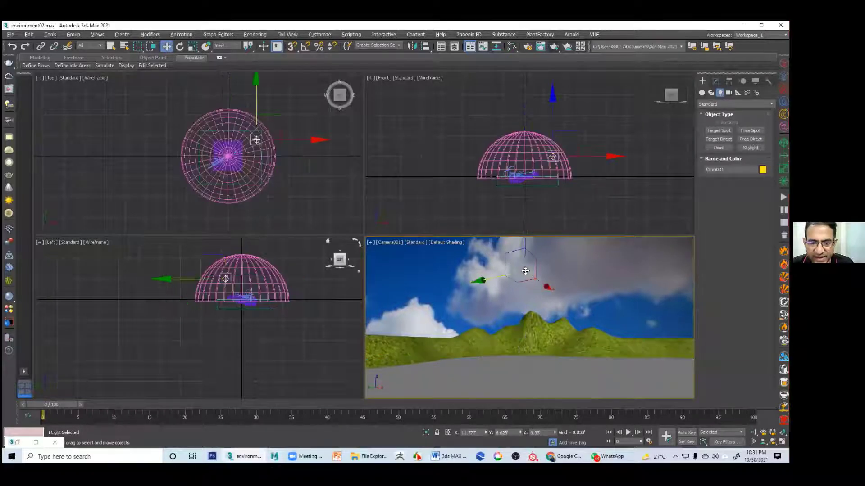
pyautogui.moveTo(526, 273); pyautogui.dragTo(514, 366)
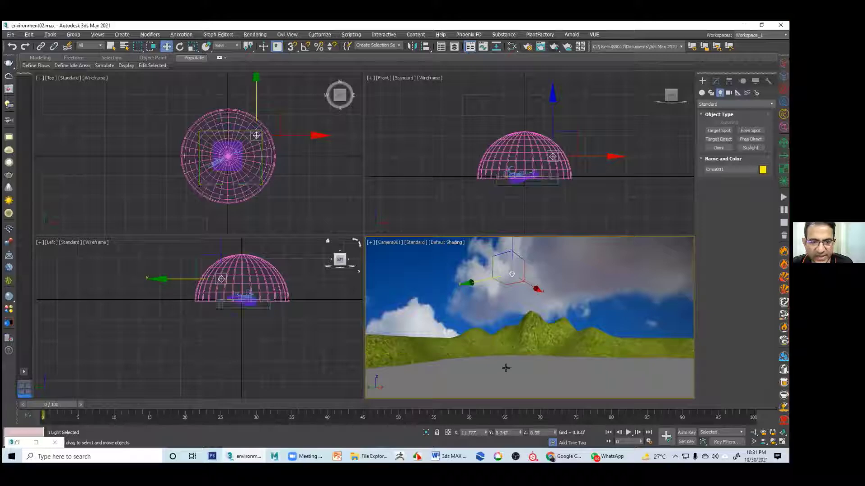
pyautogui.hotkey('shift', 'q')
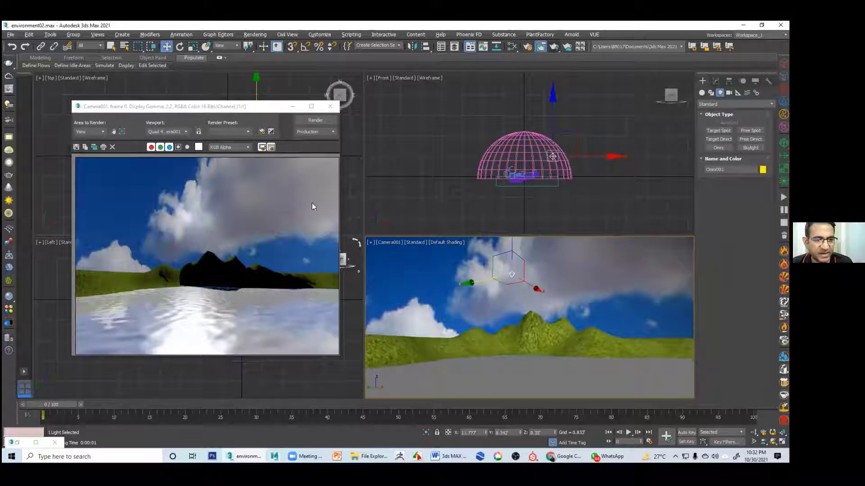
# Select the water box and bring its material network into view in the material editor
pyautogui.click(330, 107)
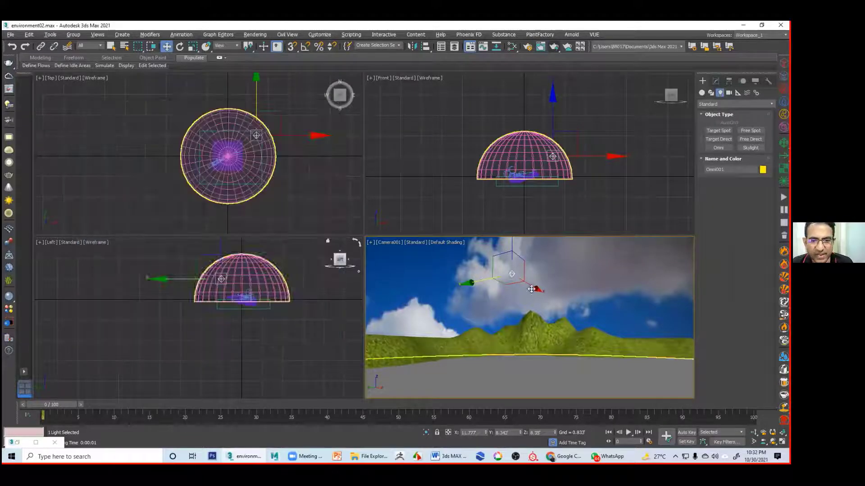
pyautogui.click(226, 283)
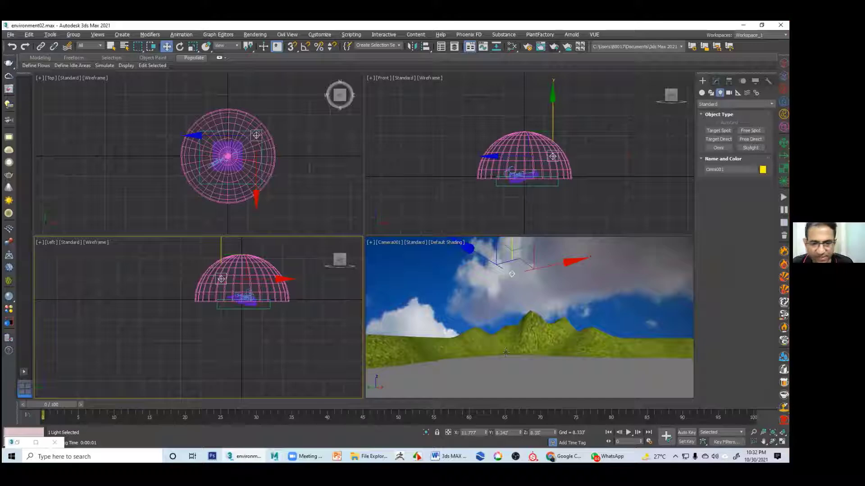
pyautogui.click(527, 381)
pyautogui.press('m')
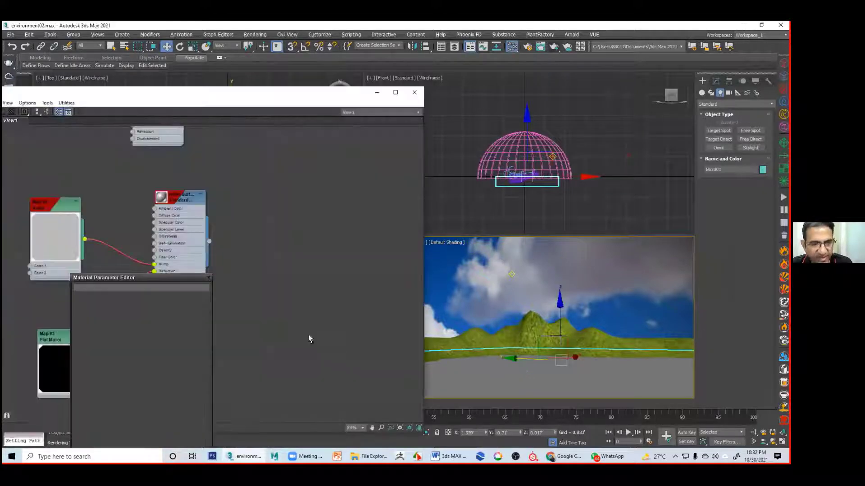
pyautogui.moveTo(287, 229)
pyautogui.mouseDown(button='middle')
pyautogui.moveTo(298, 340)
pyautogui.moveTo(328, 359)
pyautogui.moveTo(297, 343)
pyautogui.moveTo(301, 369)
pyautogui.mouseUp(button='middle')
pyautogui.scroll(-1, 324, 305)
pyautogui.moveTo(335, 276); pyautogui.dragTo(319, 372, button='middle')
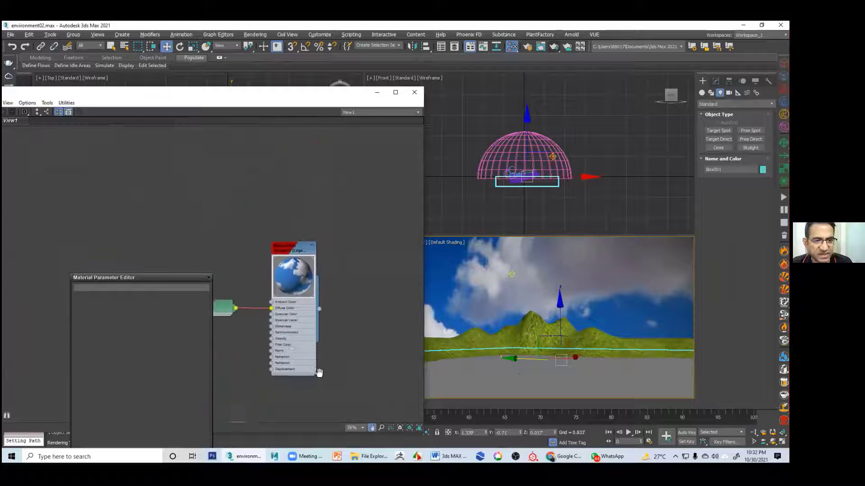
pyautogui.scroll(-1, 319, 374)
pyautogui.moveTo(274, 263); pyautogui.dragTo(289, 121, button='middle')
pyautogui.moveTo(337, 349); pyautogui.dragTo(327, 205, button='middle')
pyautogui.moveTo(307, 321)
pyautogui.mouseDown(button='middle')
pyautogui.moveTo(315, 257)
pyautogui.moveTo(333, 222)
pyautogui.moveTo(360, 208)
pyautogui.moveTo(318, 249)
pyautogui.mouseUp(button='middle')
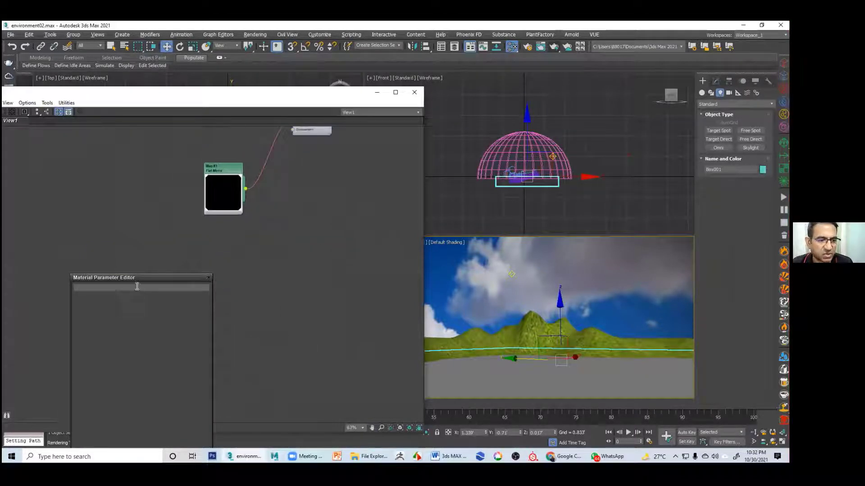
# Open the parameters of the Flat Mirror map feeding the water material's reflection
pyautogui.moveTo(142, 278); pyautogui.dragTo(107, 363)
pyautogui.moveTo(209, 286); pyautogui.dragTo(214, 282, button='middle')
pyautogui.scroll(-4, 245, 314)
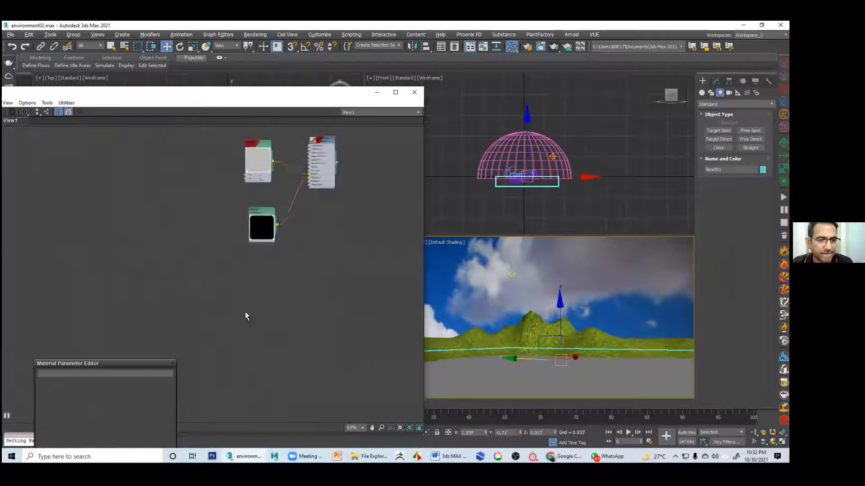
pyautogui.moveTo(283, 305); pyautogui.dragTo(276, 345, button='middle')
pyautogui.scroll(6, 272, 321)
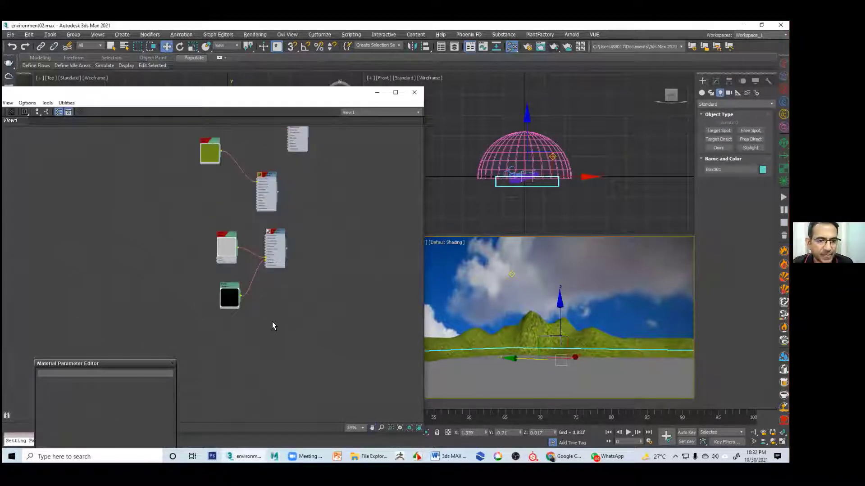
pyautogui.moveTo(252, 269); pyautogui.dragTo(263, 309, button='middle')
pyautogui.doubleClick(182, 327)
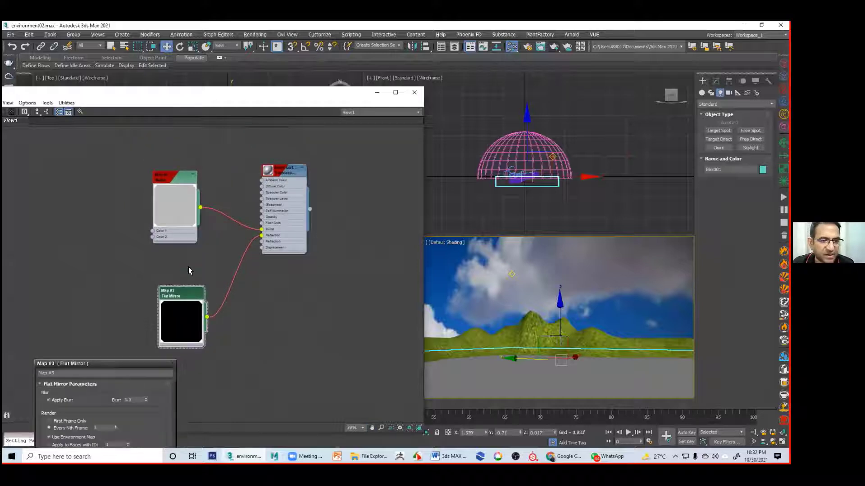
# Set the noise type of the water material's Noise bump map to Fractal and render the camera view
pyautogui.doubleClick(174, 208)
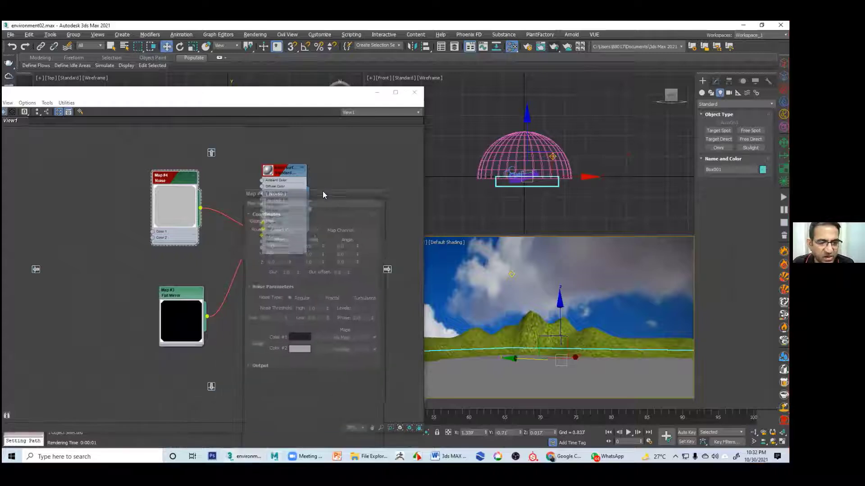
pyautogui.click(331, 300)
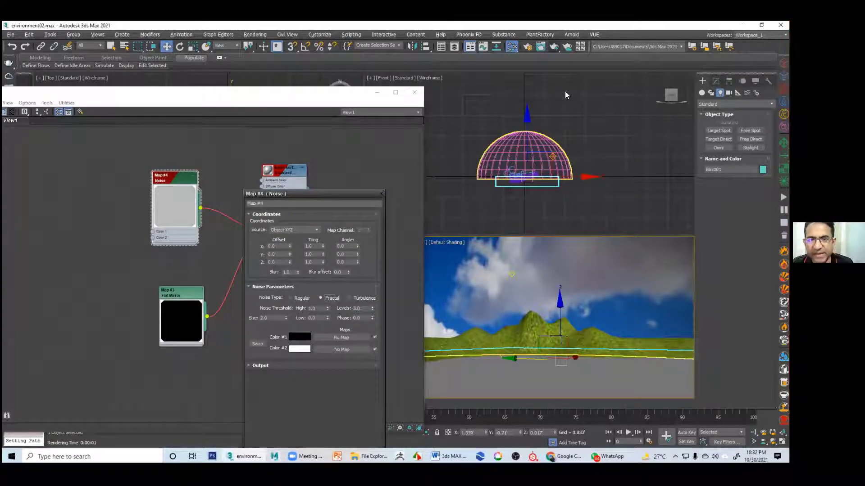
pyautogui.click(553, 47)
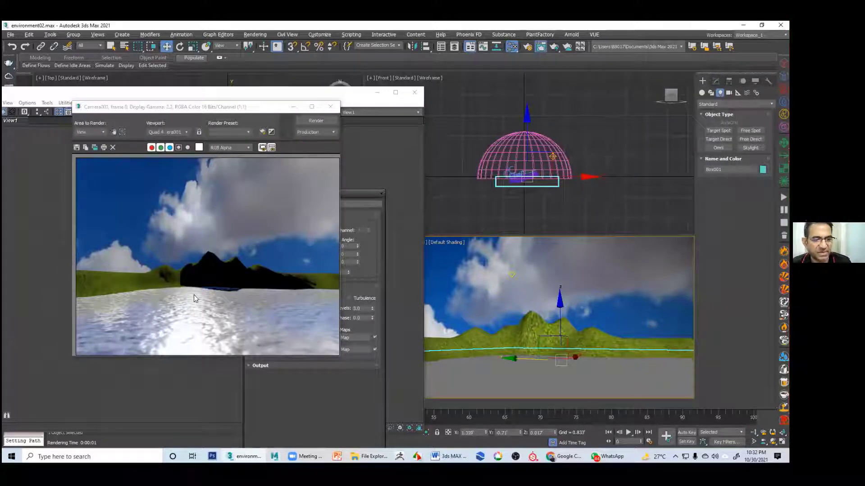
pyautogui.click(331, 107)
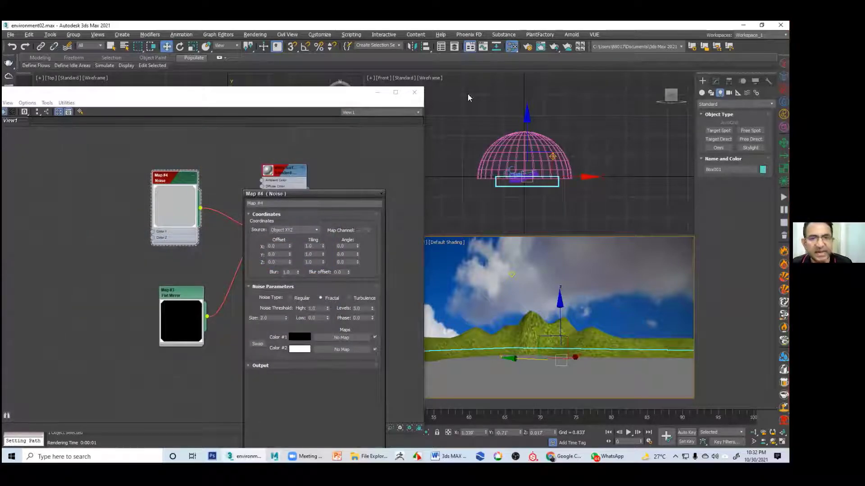
# Set the render output to HDTV (video) at 1280 × 720 with the view locked to Camera001, and render it
pyautogui.click(527, 47)
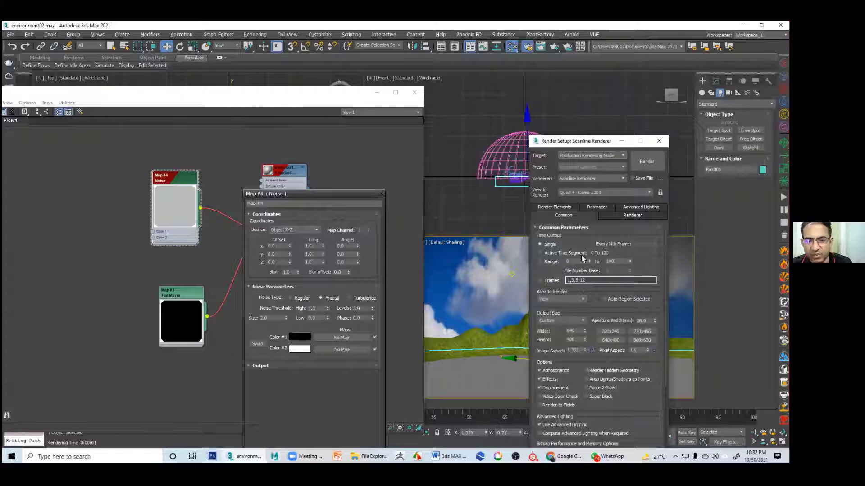
pyautogui.click(571, 321)
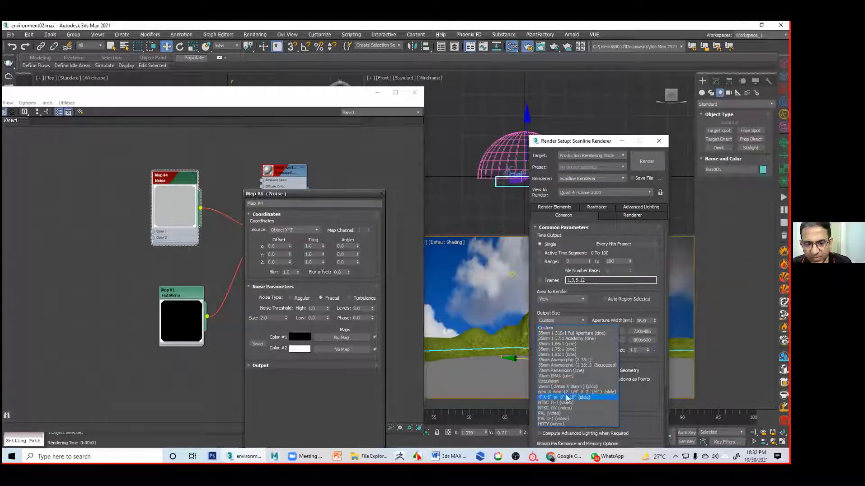
pyautogui.click(555, 424)
pyautogui.click(611, 340)
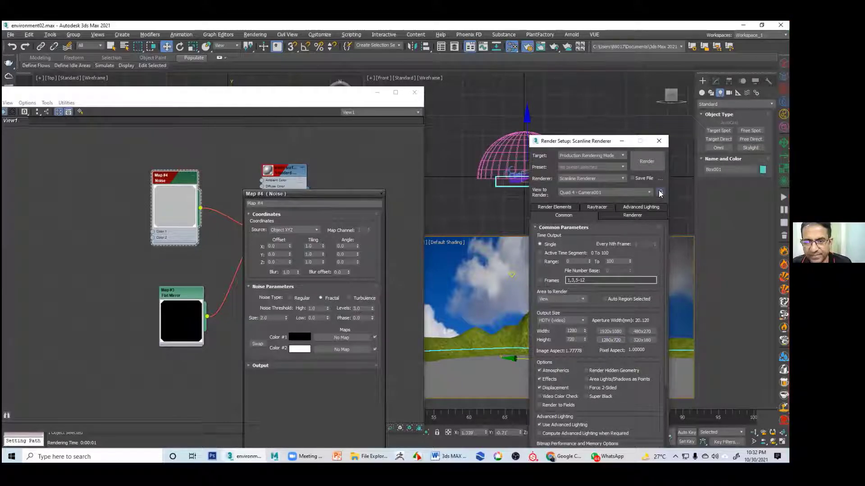
pyautogui.click(621, 141)
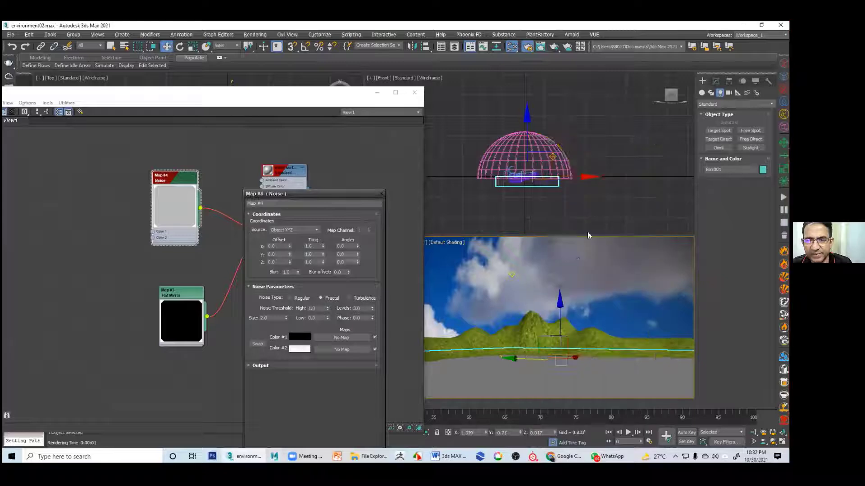
pyautogui.click(554, 46)
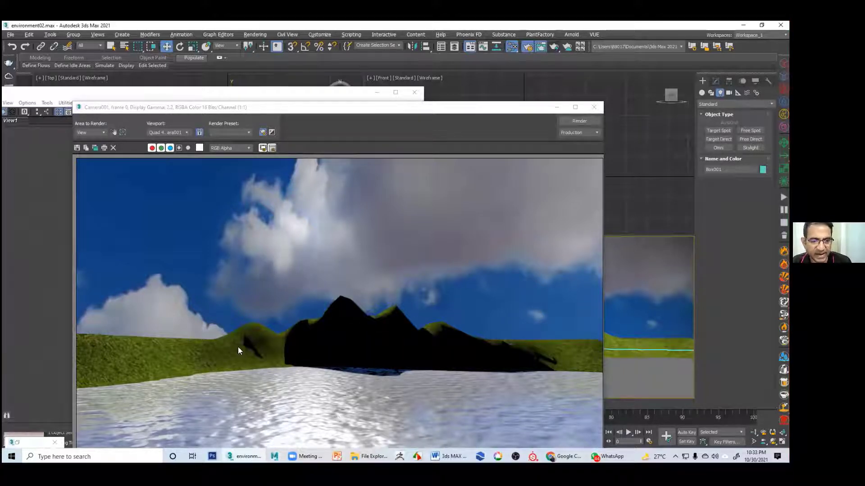
# Nudge the Omni light slightly sideways in the camera view and rotate the sky dome slightly about its vertical axis
pyautogui.moveTo(466, 108); pyautogui.dragTo(251, 268)
pyautogui.click(512, 274)
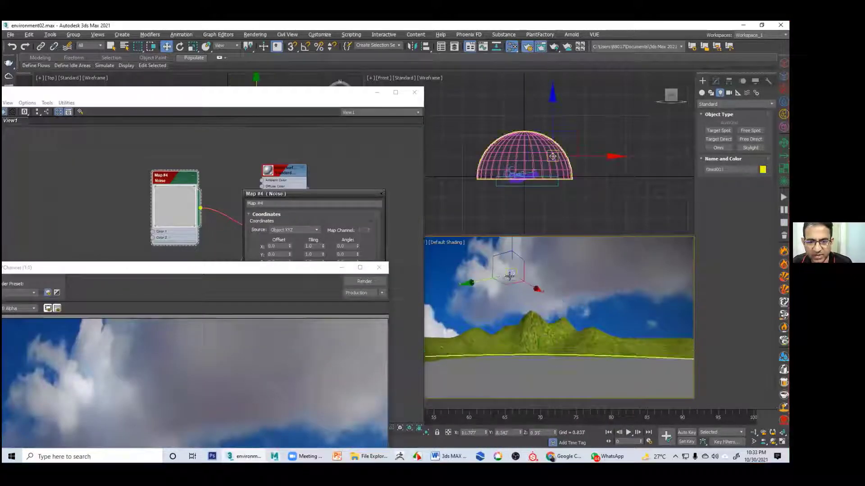
pyautogui.click(564, 272)
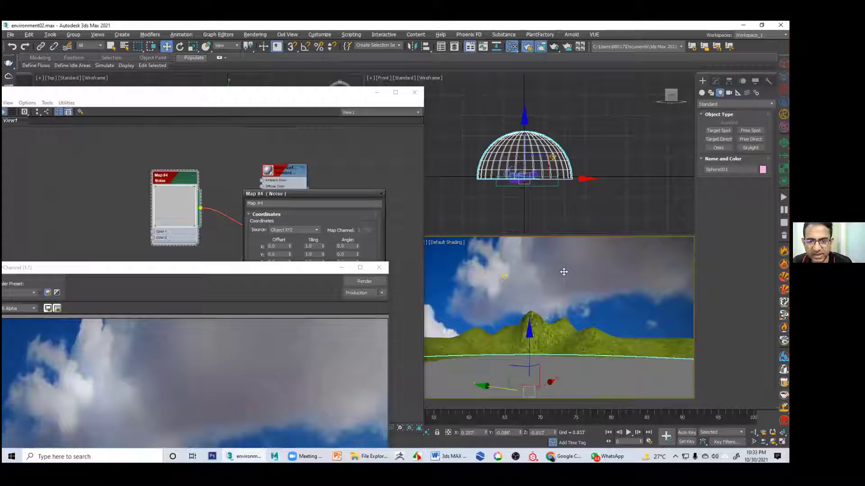
pyautogui.press('e')
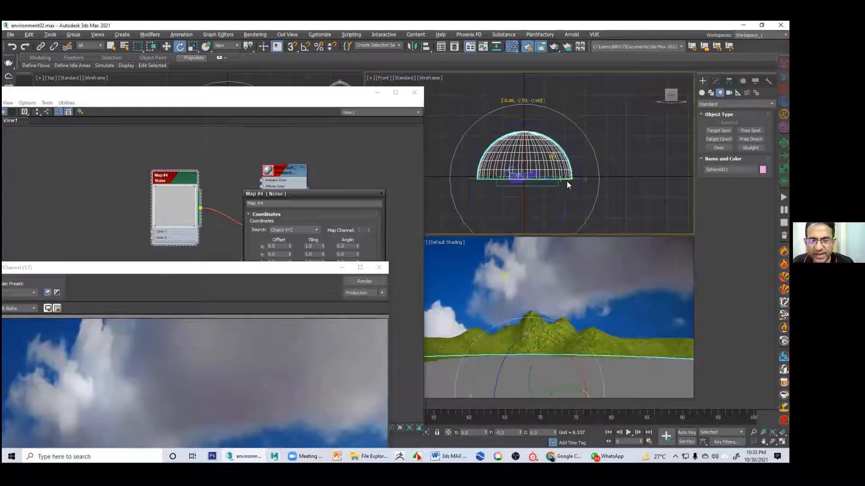
pyautogui.click(642, 154)
pyautogui.click(610, 273)
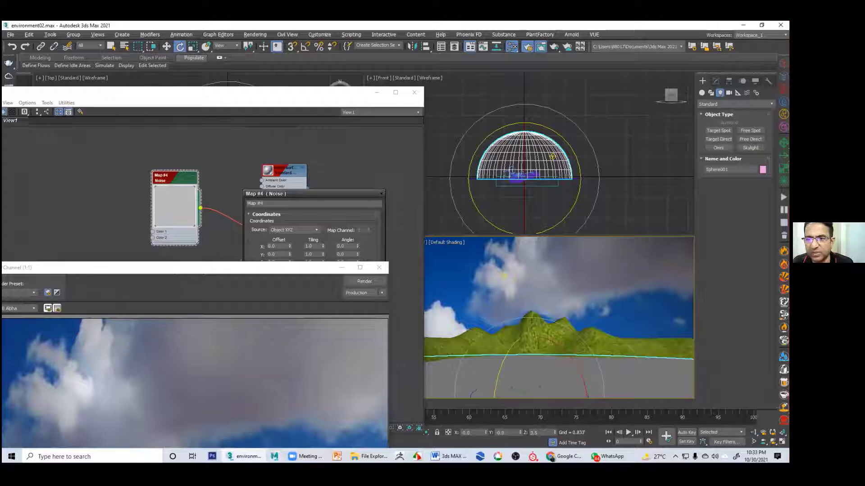
# Add a UVW Map modifier to the sky dome, align the planar mapping to Y and fit it to the dome
pyautogui.click(715, 81)
pyautogui.click(735, 105)
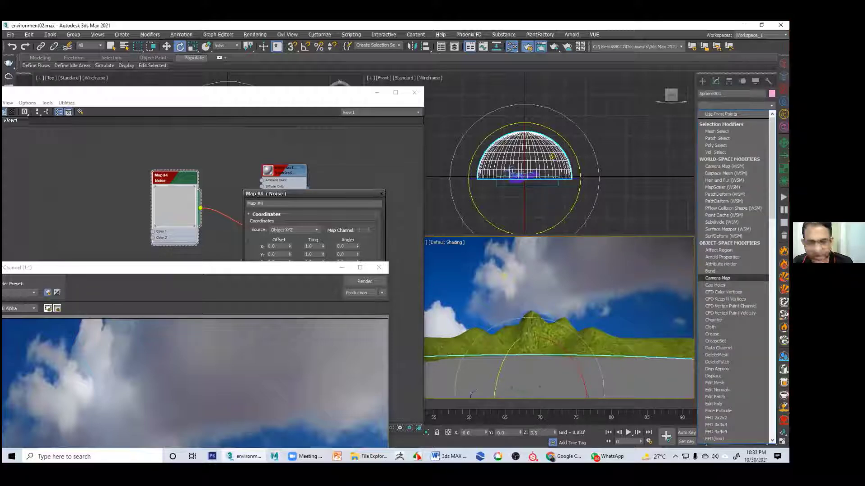
pyautogui.press('u')
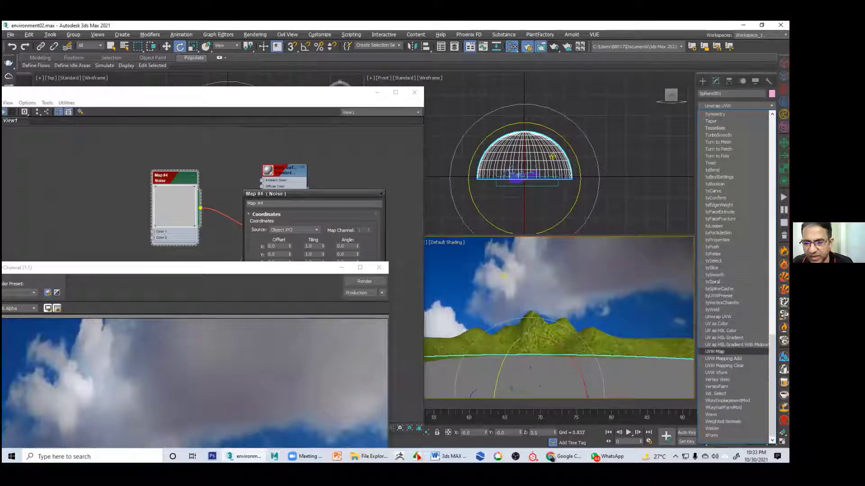
pyautogui.press('Return')
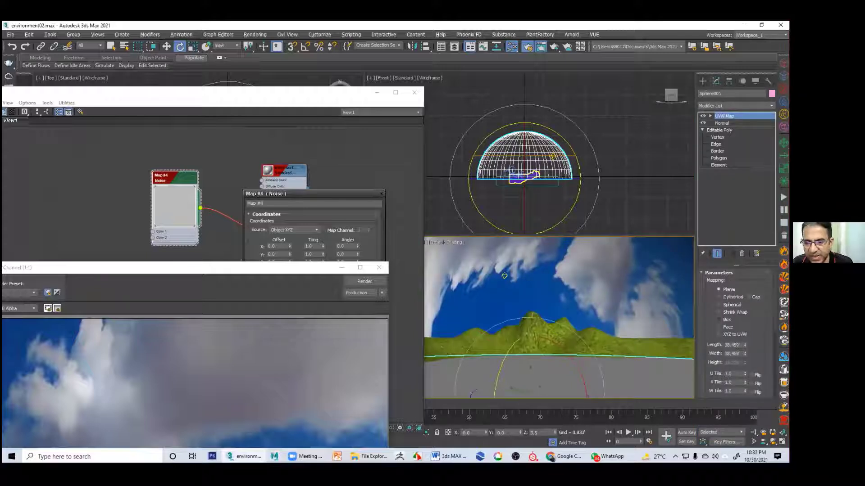
pyautogui.scroll(-5, 736, 333)
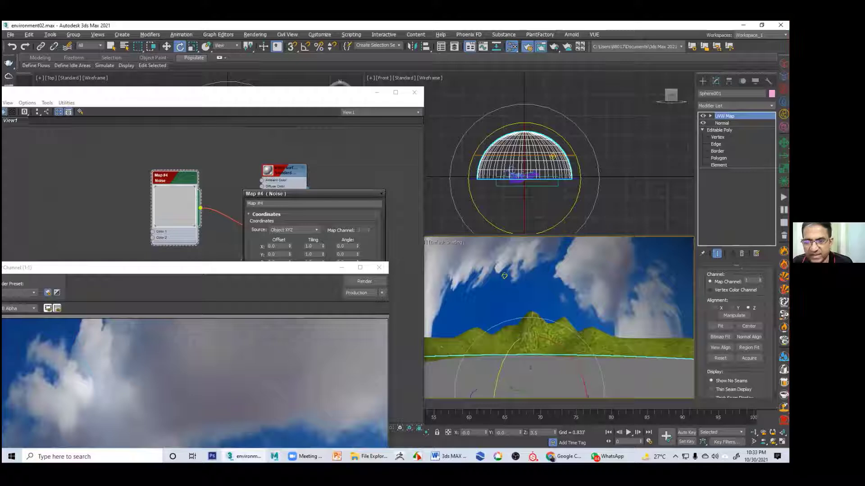
pyautogui.click(732, 308)
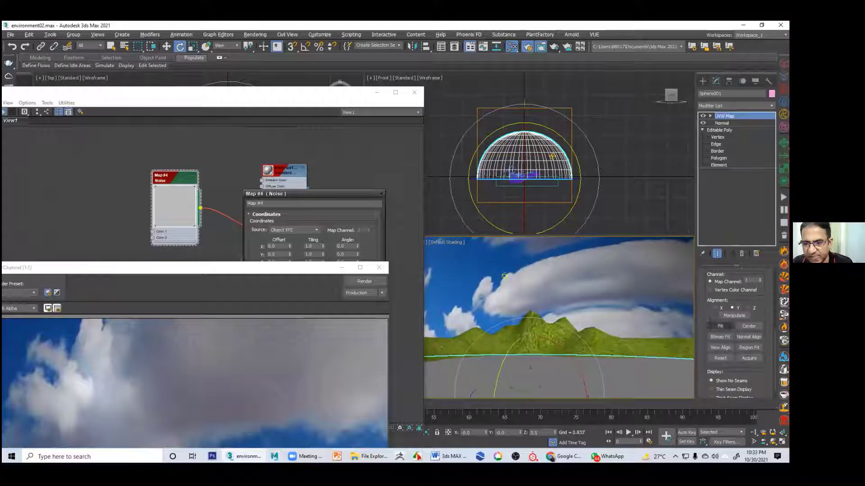
pyautogui.click(720, 326)
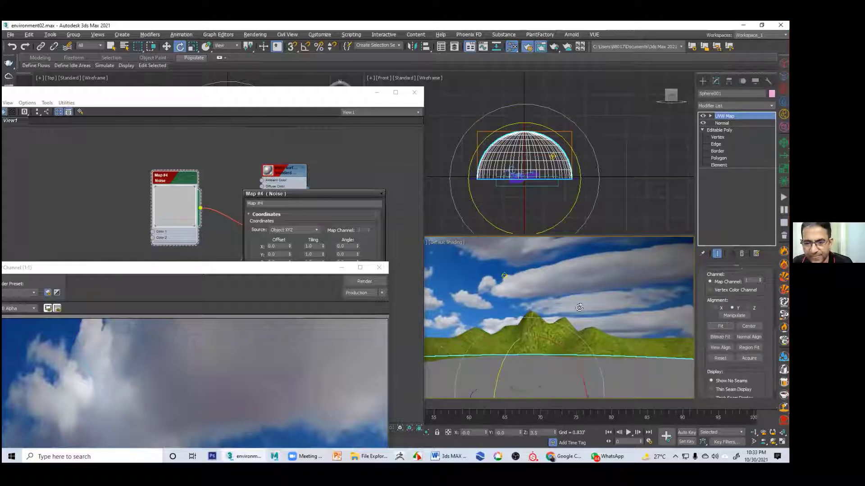
# Rotate the sky dome further in the front view to change the clouds behind the mountains, and re-render the camera view
pyautogui.moveTo(567, 176); pyautogui.dragTo(645, 163)
pyautogui.click(646, 162)
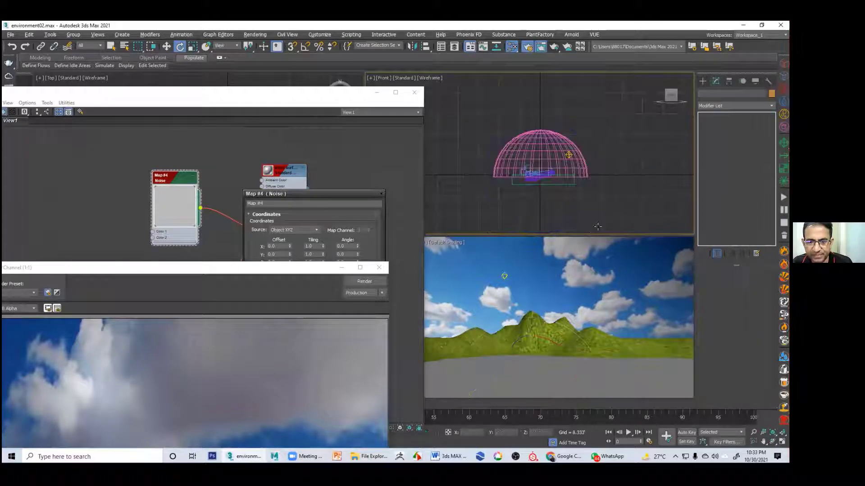
pyautogui.click(505, 274)
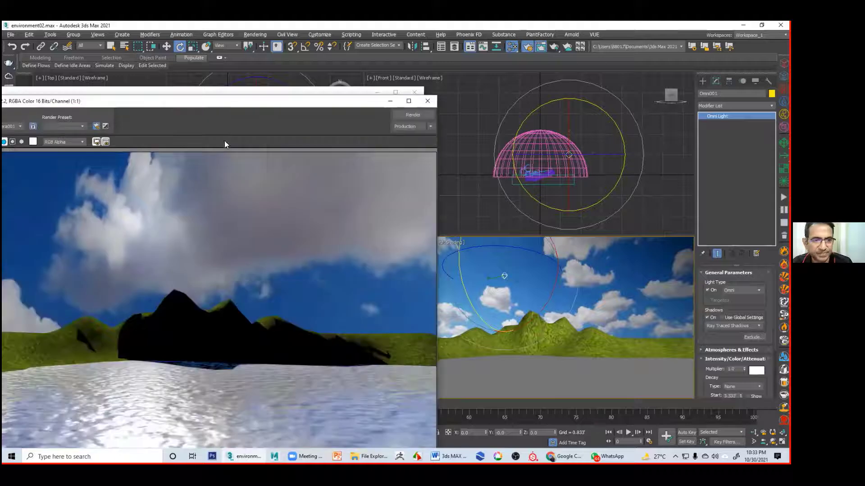
pyautogui.click(403, 115)
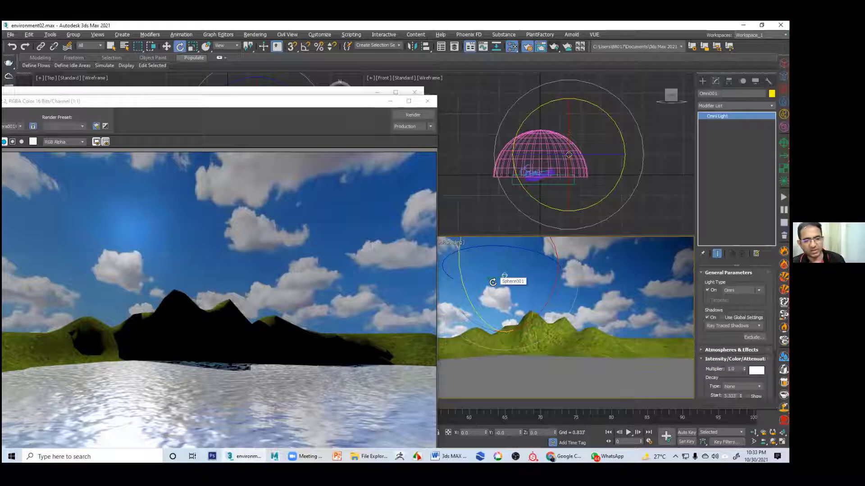
# Add a new Lens Effects entry to the atmospheres and effects of the Omni light
pyautogui.click(327, 103)
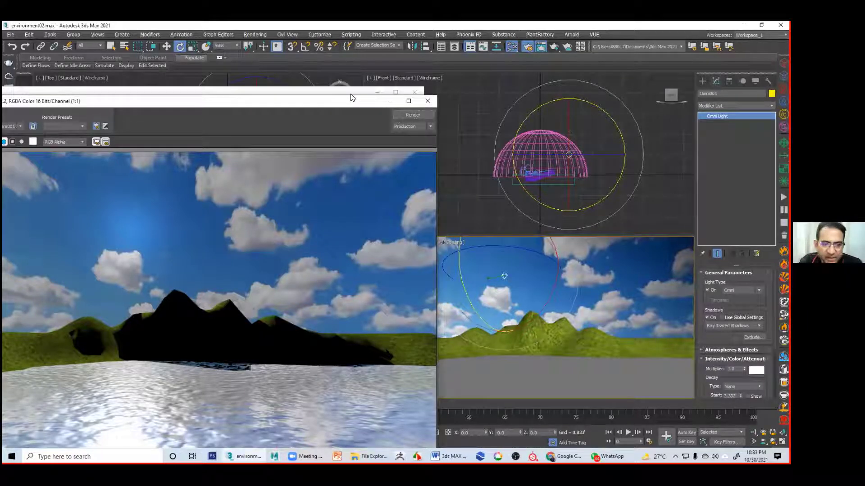
pyautogui.moveTo(352, 98); pyautogui.dragTo(344, 96)
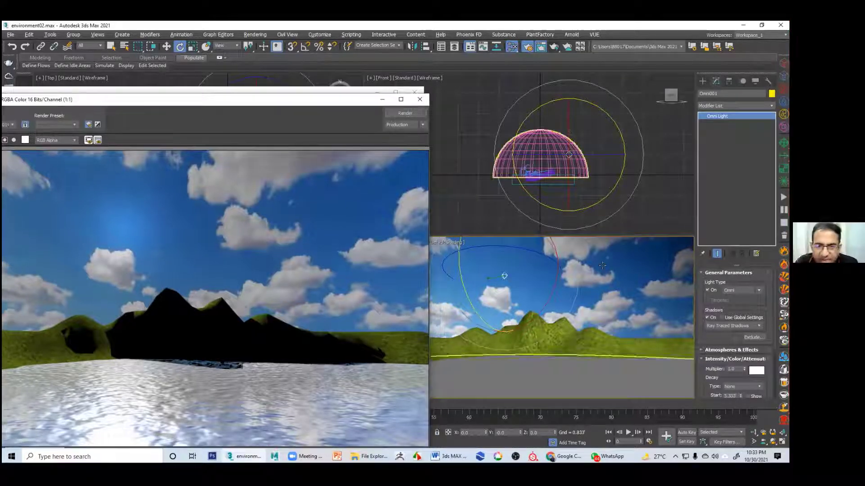
pyautogui.scroll(-3, 734, 333)
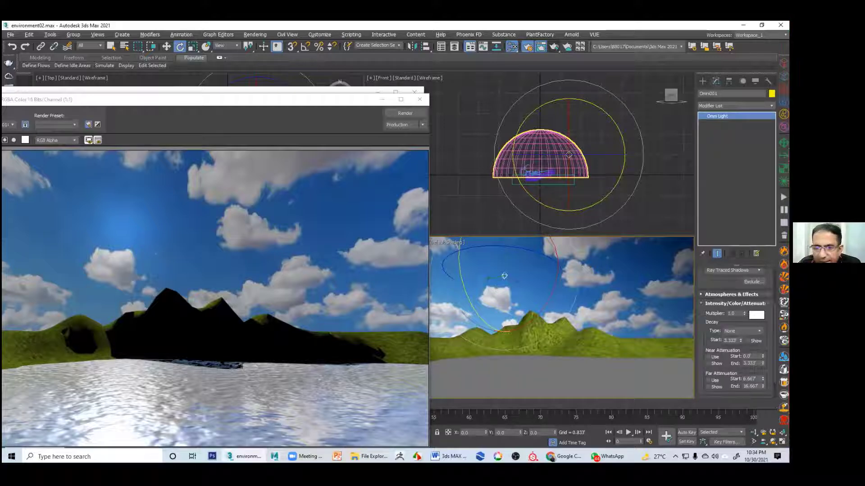
pyautogui.click(731, 294)
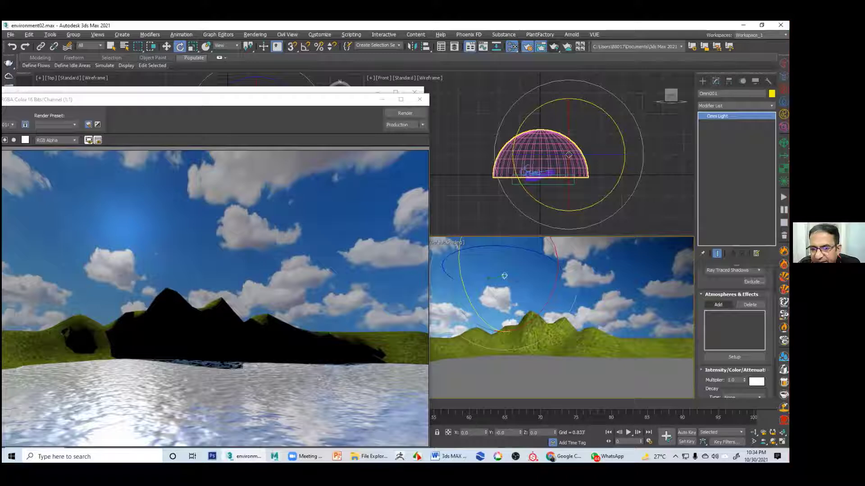
pyautogui.click(718, 305)
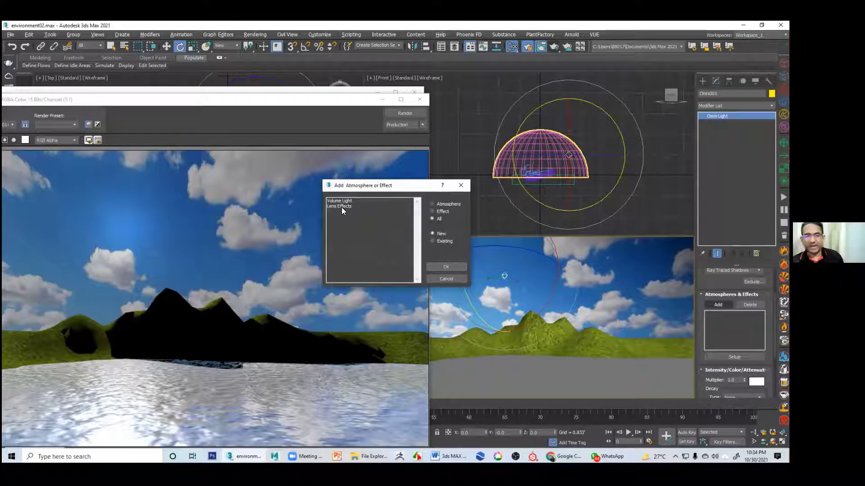
pyautogui.doubleClick(342, 206)
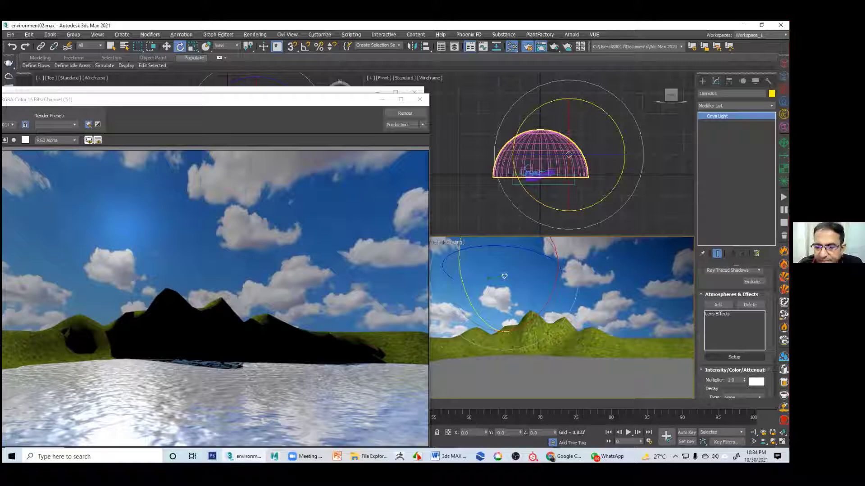
# Open the setup of the Omni light's Lens Effects entry
pyautogui.moveTo(339, 99); pyautogui.dragTo(400, 91)
pyautogui.scroll(-4, 692, 291)
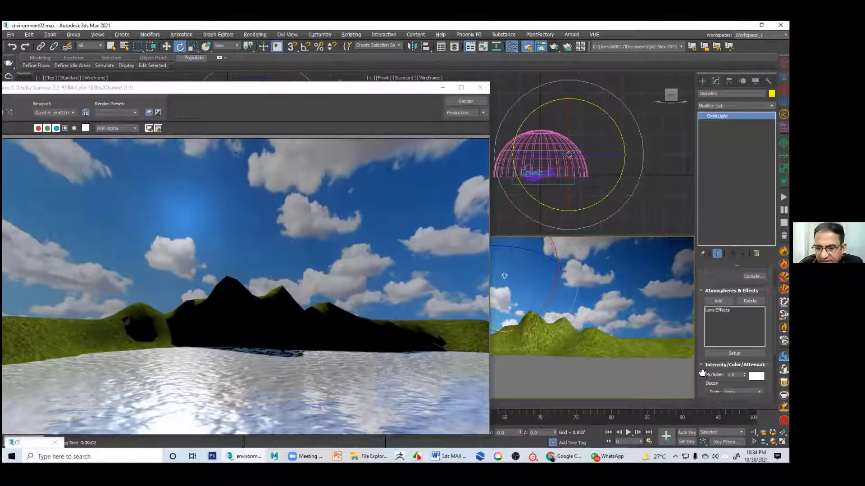
pyautogui.scroll(1, 692, 290)
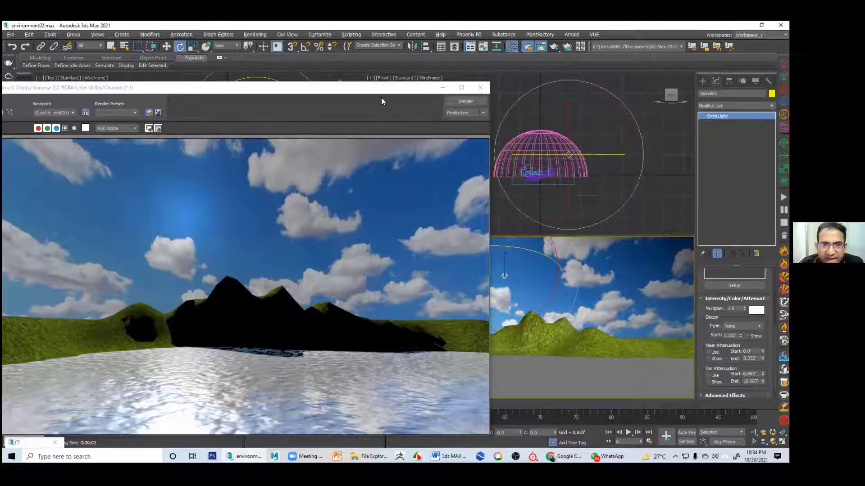
pyautogui.moveTo(382, 90); pyautogui.dragTo(328, 153)
pyautogui.moveTo(703, 322); pyautogui.dragTo(708, 386)
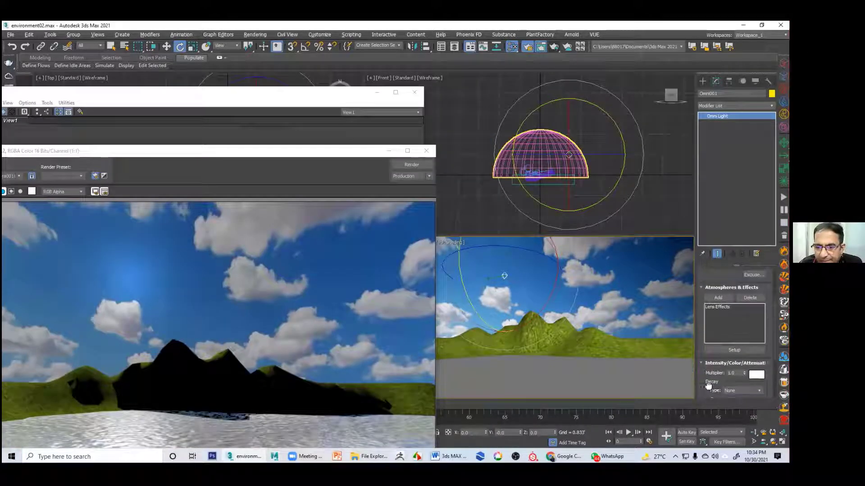
pyautogui.click(717, 306)
pyautogui.click(734, 350)
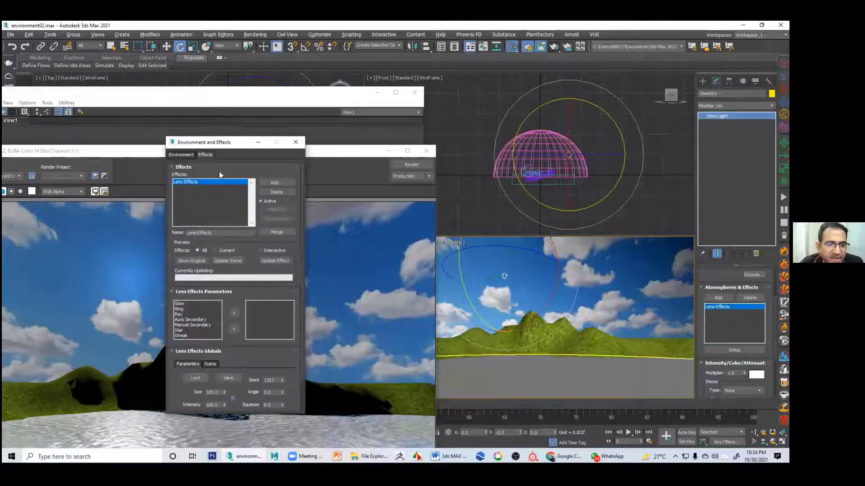
# Load the sun.lzv preset into the lens effects globals
pyautogui.moveTo(236, 143); pyautogui.dragTo(265, 92)
pyautogui.scroll(-2, 228, 296)
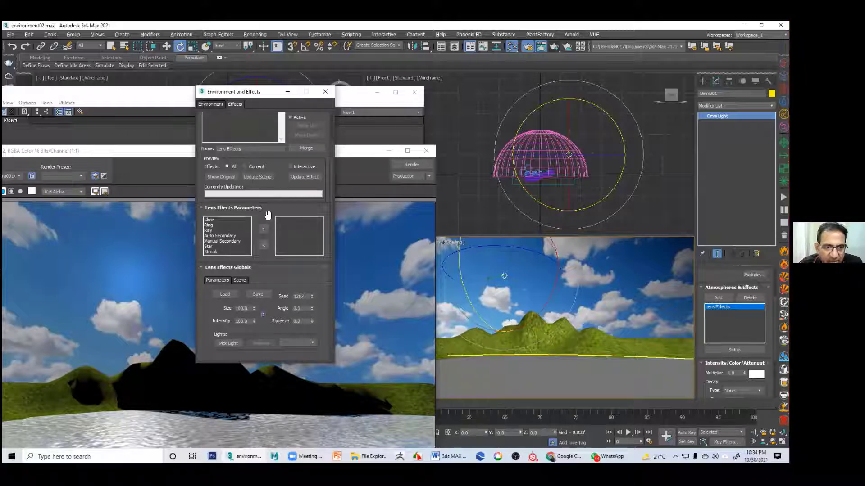
pyautogui.scroll(2, 268, 347)
pyautogui.scroll(-2, 280, 176)
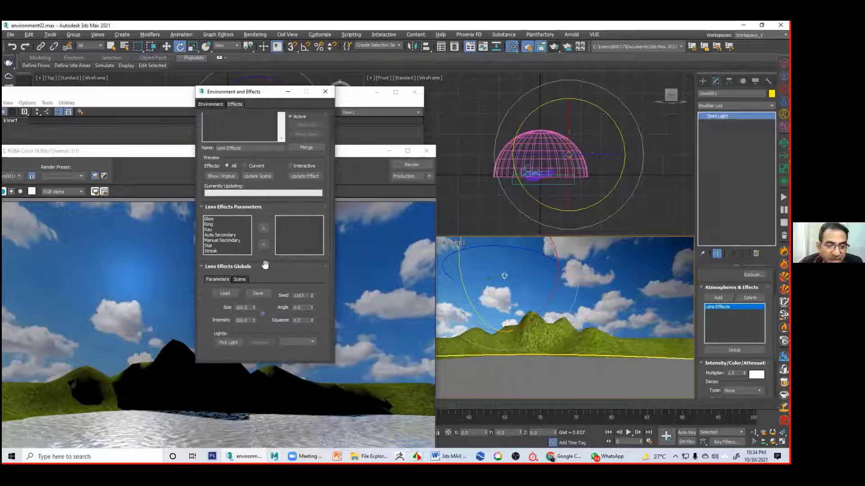
pyautogui.click(225, 294)
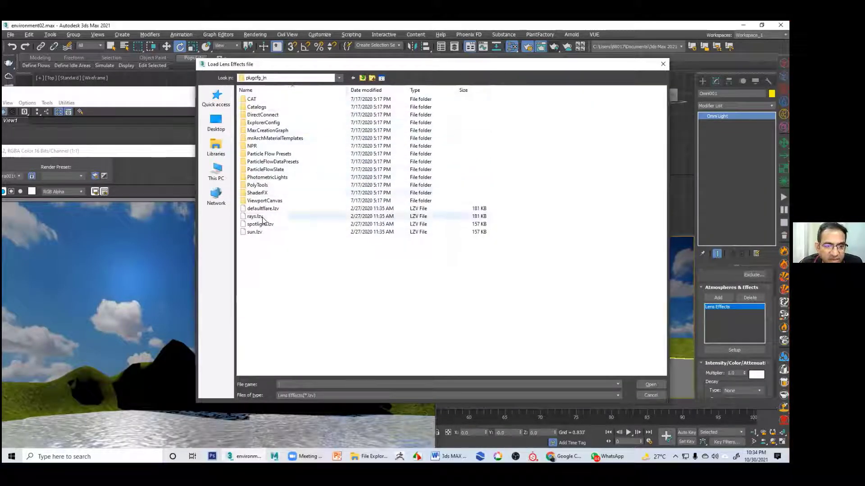
pyautogui.doubleClick(255, 232)
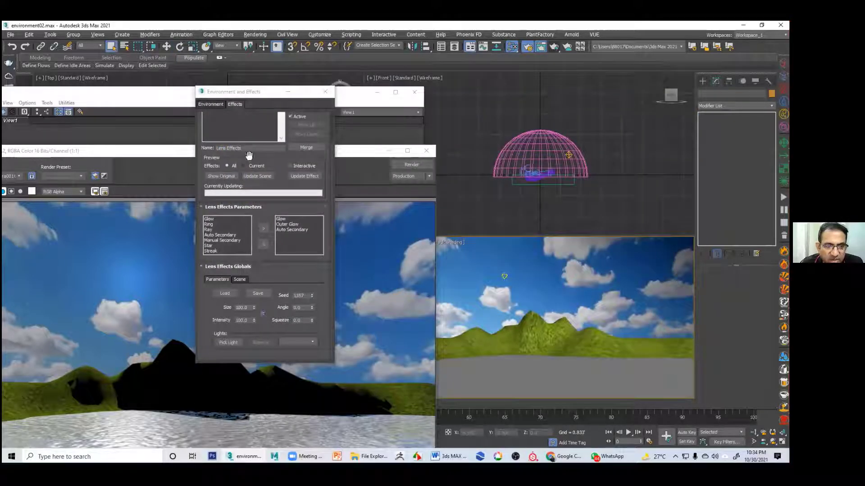
# Render the camera view to check the loaded sun lens effect at its default size
pyautogui.moveTo(264, 95); pyautogui.dragTo(420, 101)
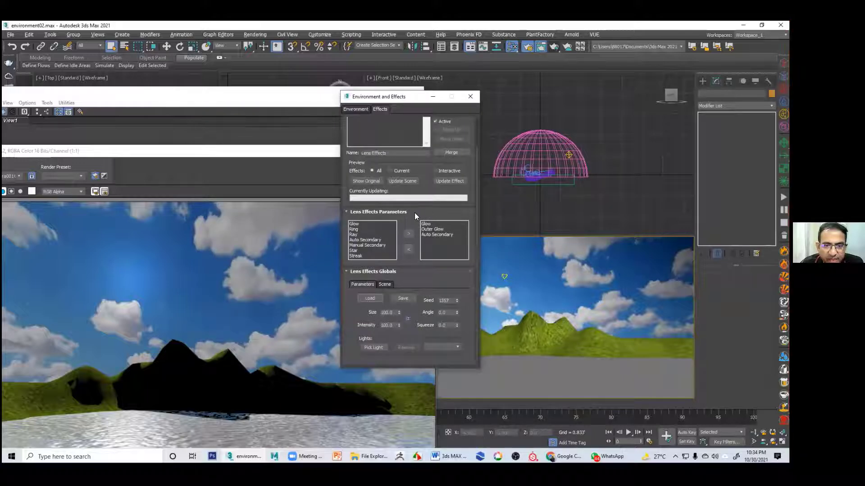
pyautogui.scroll(3, 440, 209)
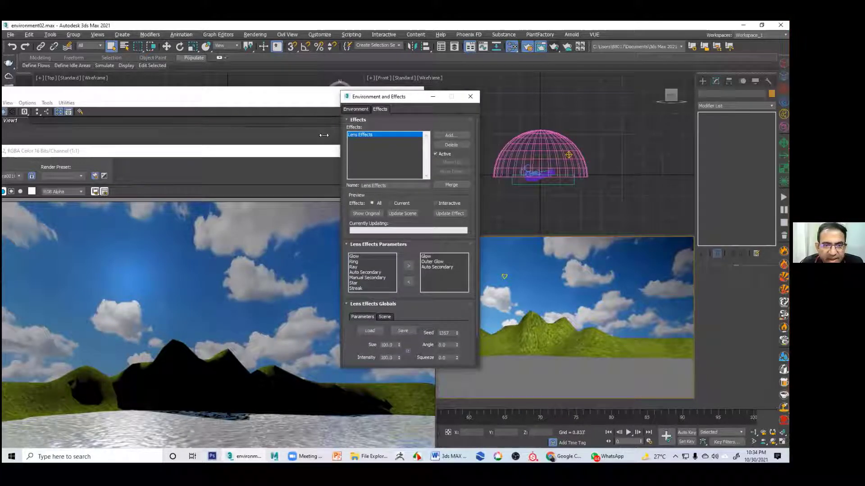
pyautogui.moveTo(409, 100); pyautogui.dragTo(549, 97)
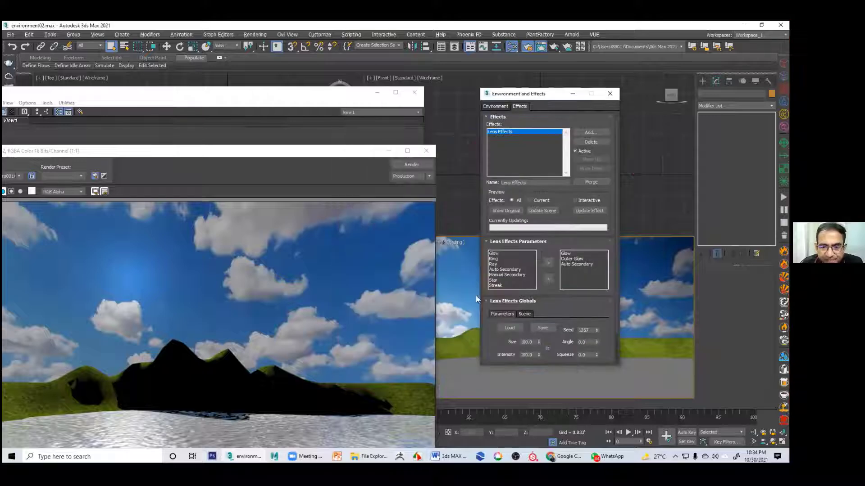
pyautogui.click(412, 165)
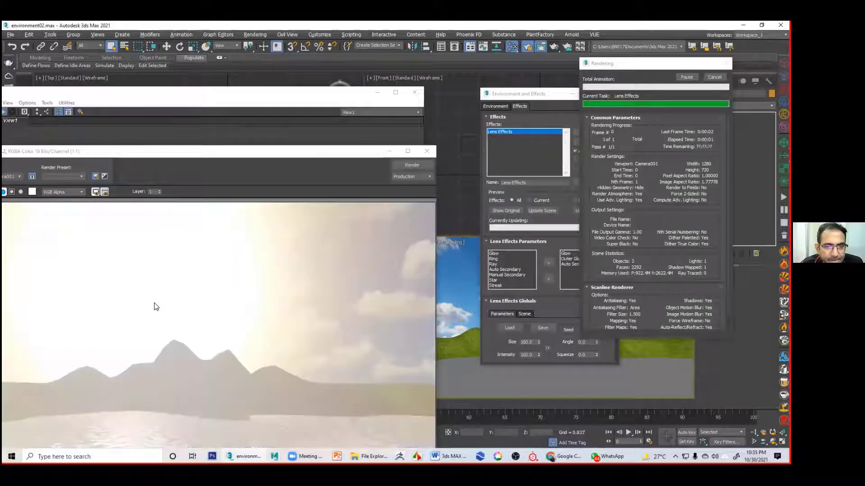
pyautogui.moveTo(240, 159); pyautogui.dragTo(264, 143)
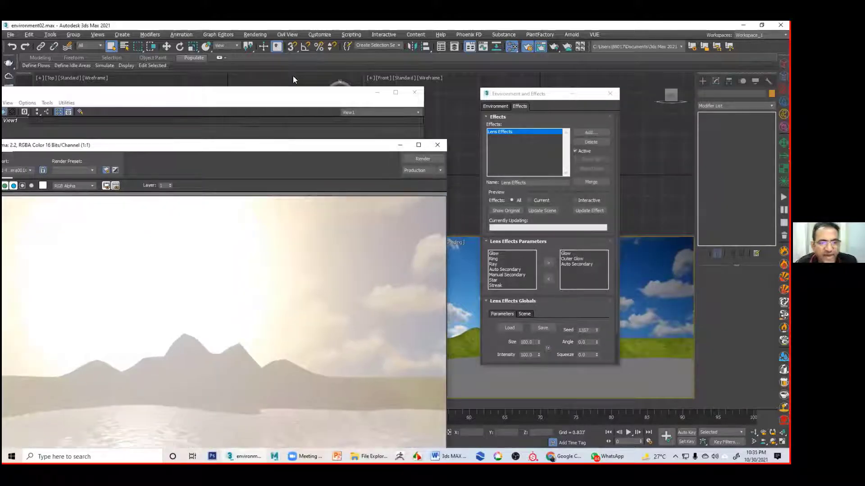
pyautogui.moveTo(293, 80); pyautogui.dragTo(307, 74)
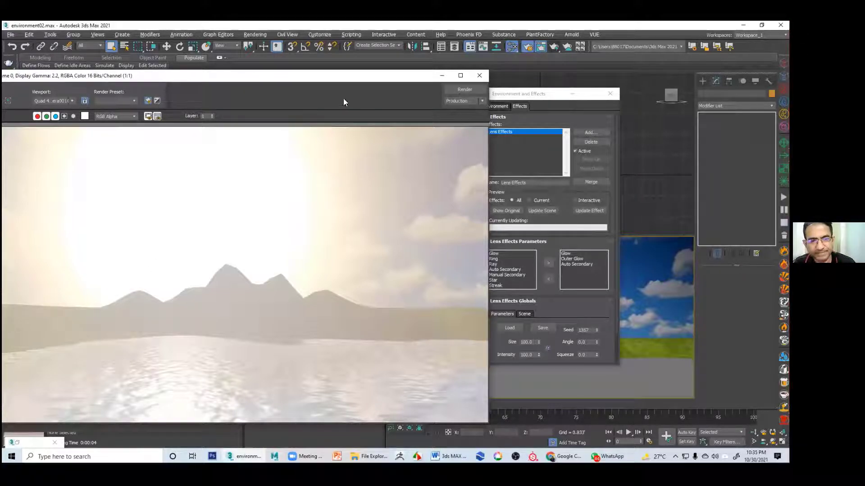
# Set the global size of the lens effects to 5 and re-render the camera view
pyautogui.moveTo(361, 76); pyautogui.dragTo(389, 36)
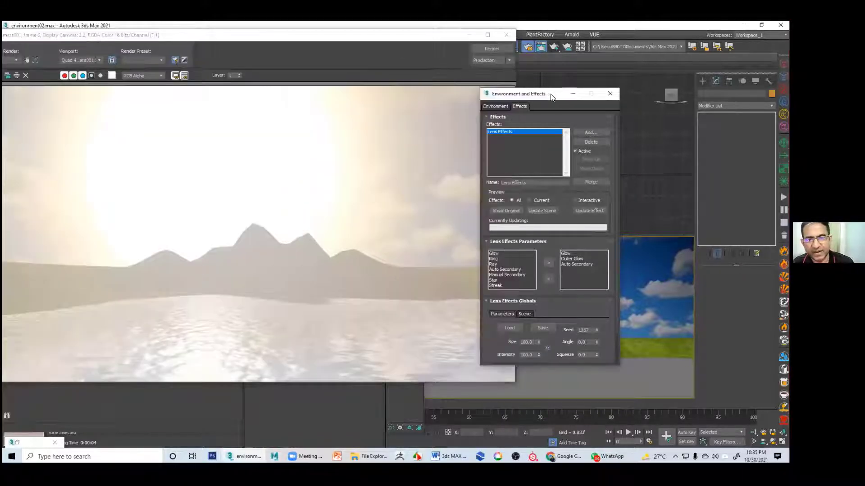
pyautogui.moveTo(622, 94); pyautogui.dragTo(704, 95)
pyautogui.moveTo(580, 337); pyautogui.dragTo(587, 254)
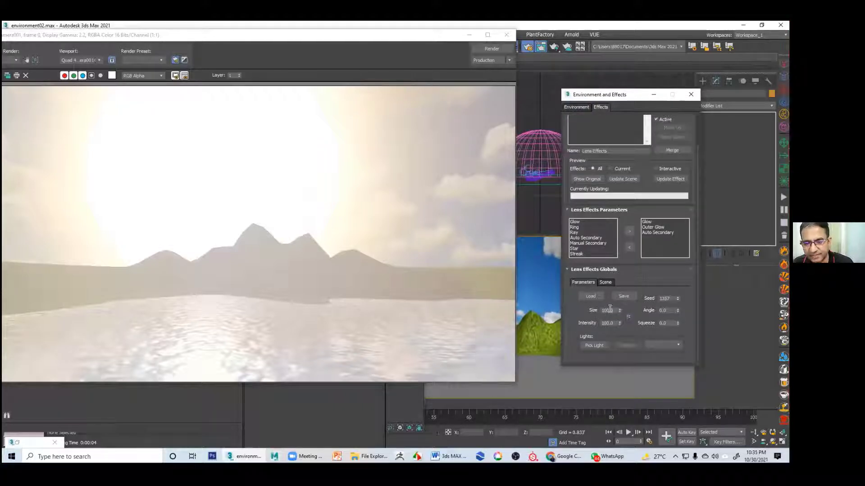
pyautogui.moveTo(613, 310); pyautogui.dragTo(585, 311)
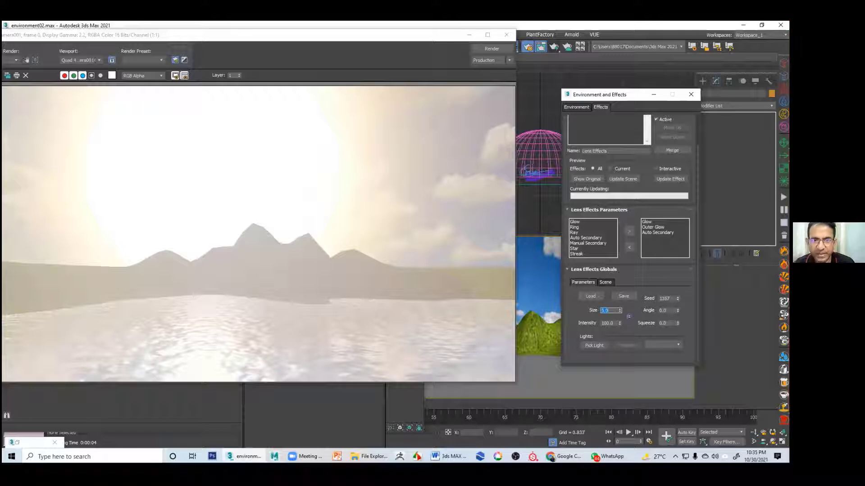
pyautogui.click(493, 49)
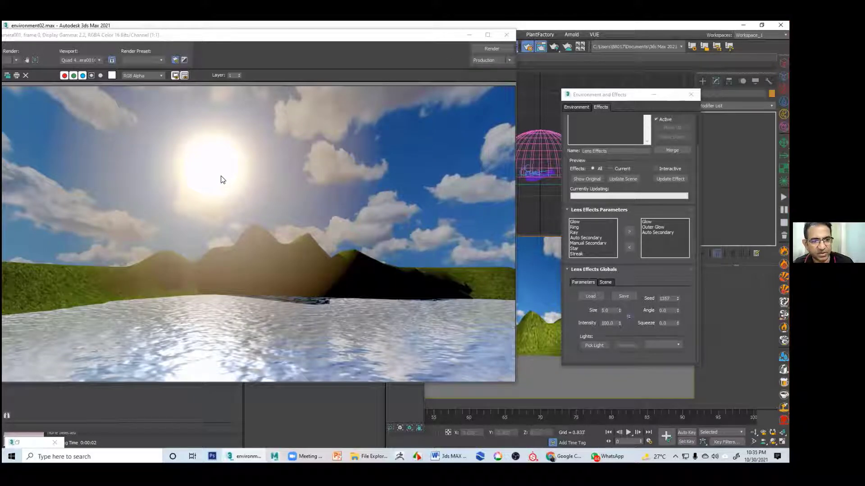
# Reduce the global size of the lens effects to 2 and re-render the camera view
pyautogui.moveTo(611, 312); pyautogui.dragTo(559, 312)
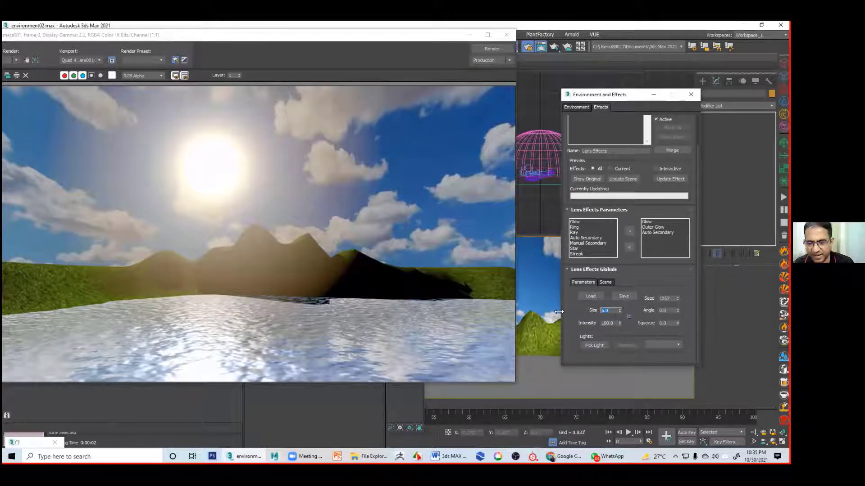
pyautogui.write('2')
pyautogui.press('Return')
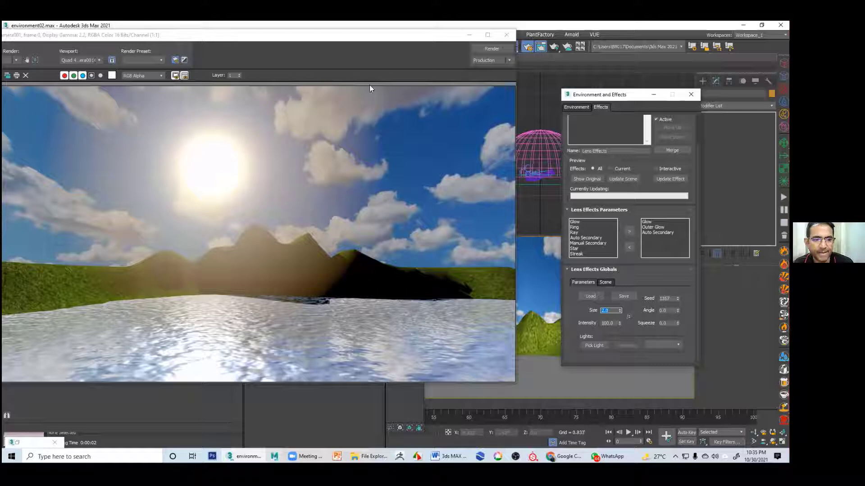
pyautogui.click(491, 49)
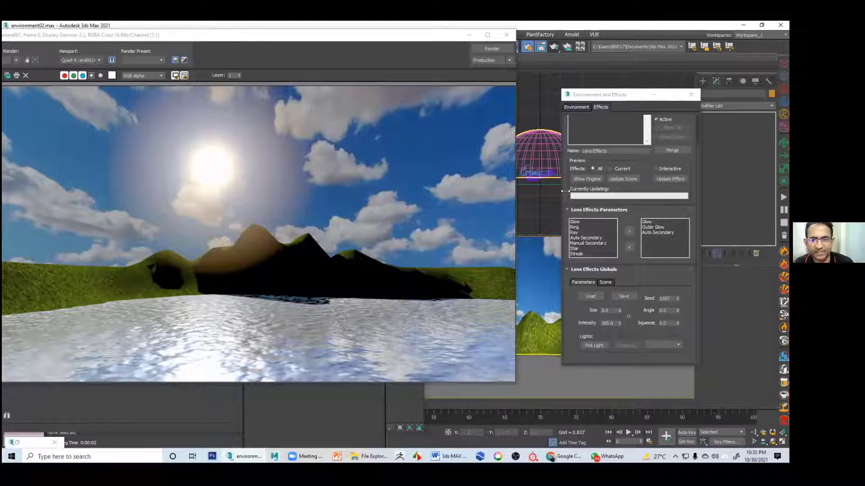
# Reduce the global size of the lens effects to 1 and re-render the camera view
pyautogui.click(608, 311)
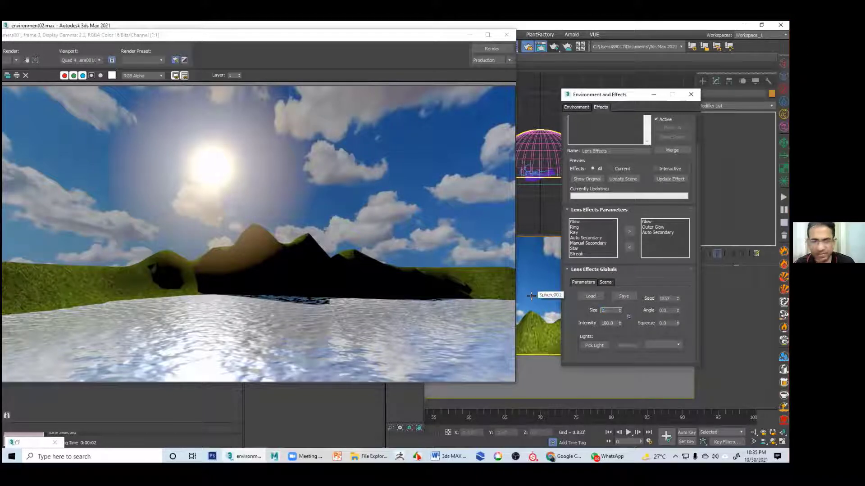
pyautogui.write('1')
pyautogui.press('Return')
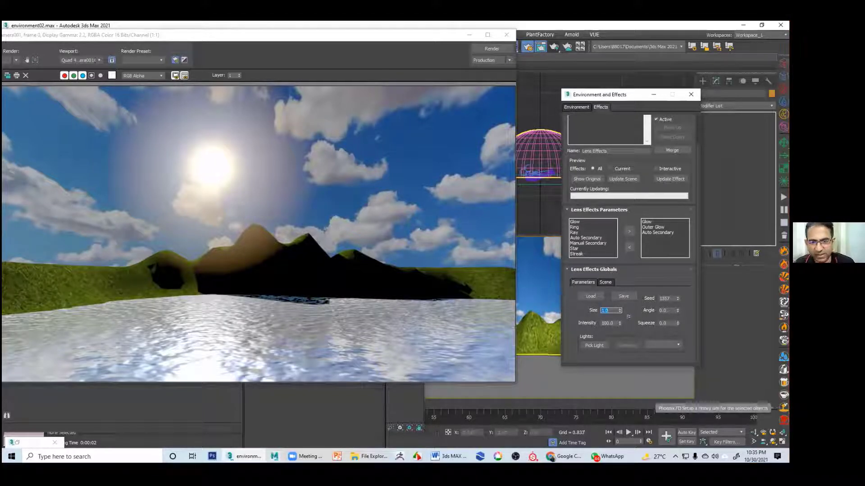
pyautogui.click(488, 49)
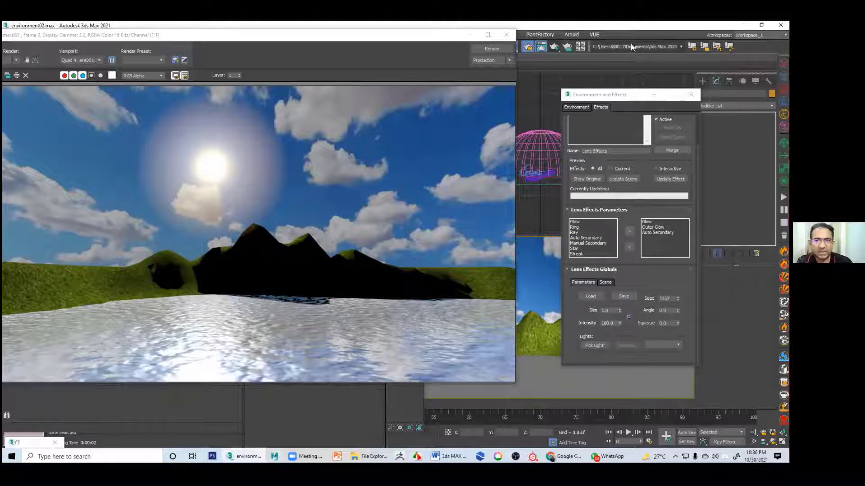
# Create a second Omni light at the centre of the dome in the Top view
pyautogui.moveTo(426, 36); pyautogui.dragTo(411, 51)
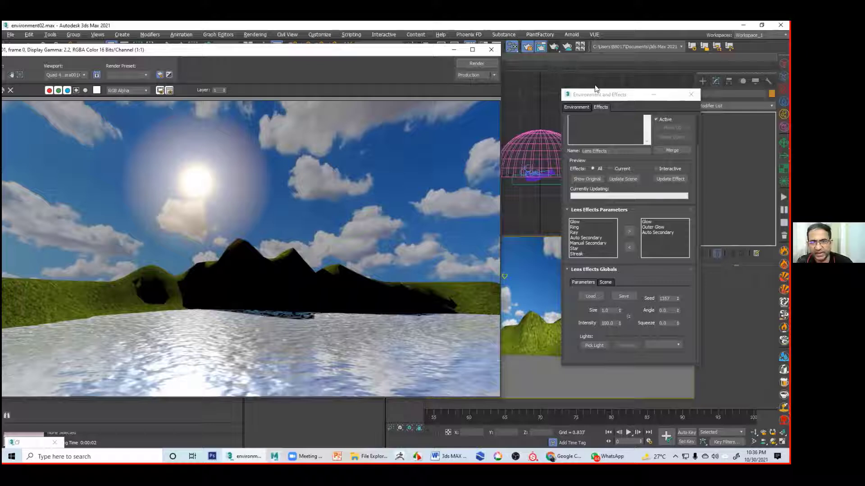
pyautogui.moveTo(613, 96); pyautogui.dragTo(538, 282)
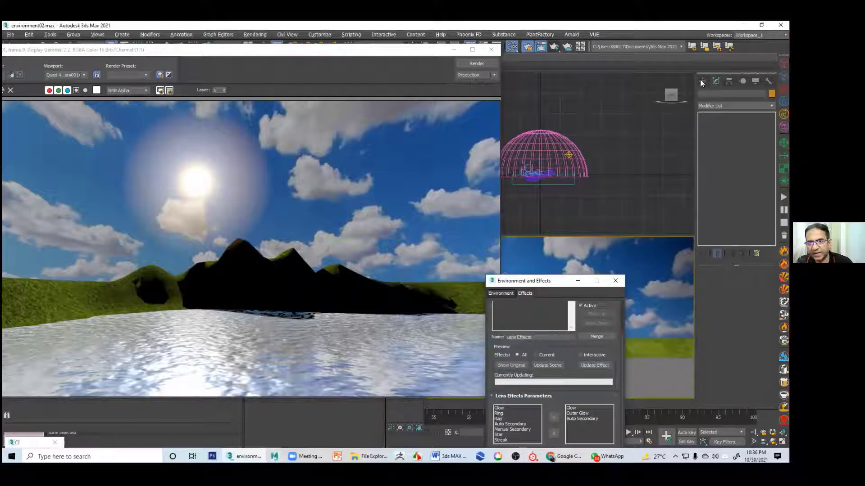
pyautogui.click(718, 147)
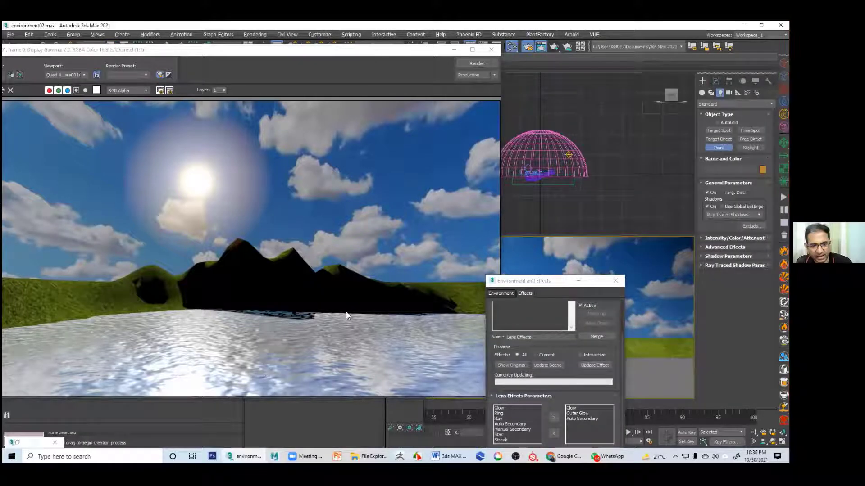
pyautogui.click(398, 54)
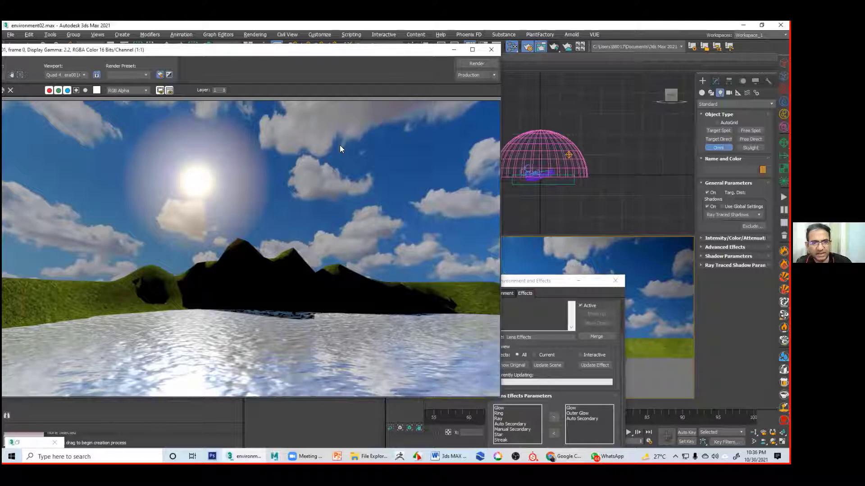
pyautogui.moveTo(397, 54); pyautogui.dragTo(266, 127)
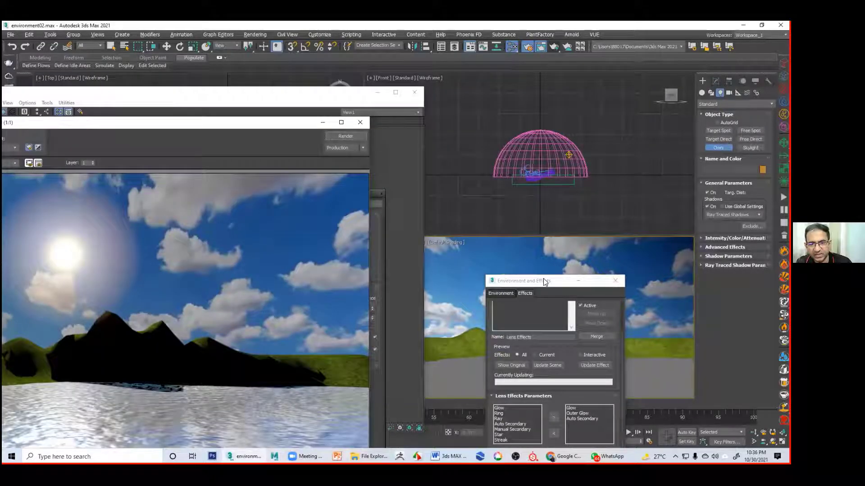
pyautogui.moveTo(544, 281); pyautogui.dragTo(509, 341)
pyautogui.click(378, 92)
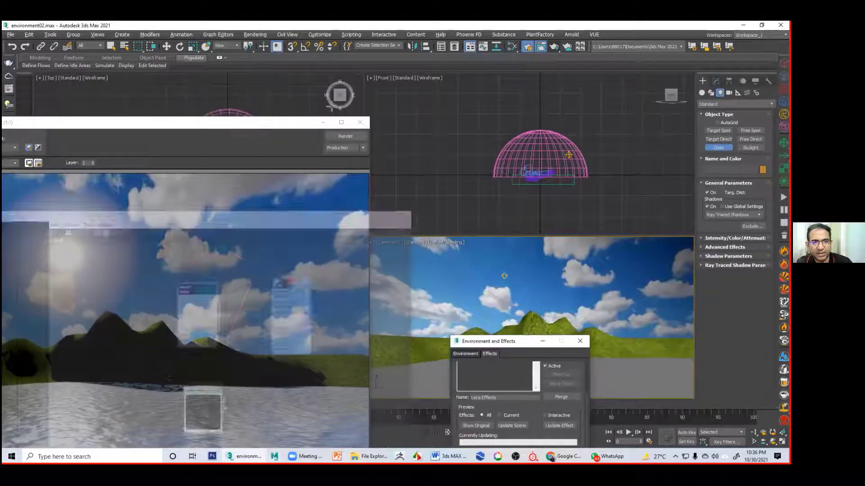
pyautogui.moveTo(264, 126); pyautogui.dragTo(450, 296)
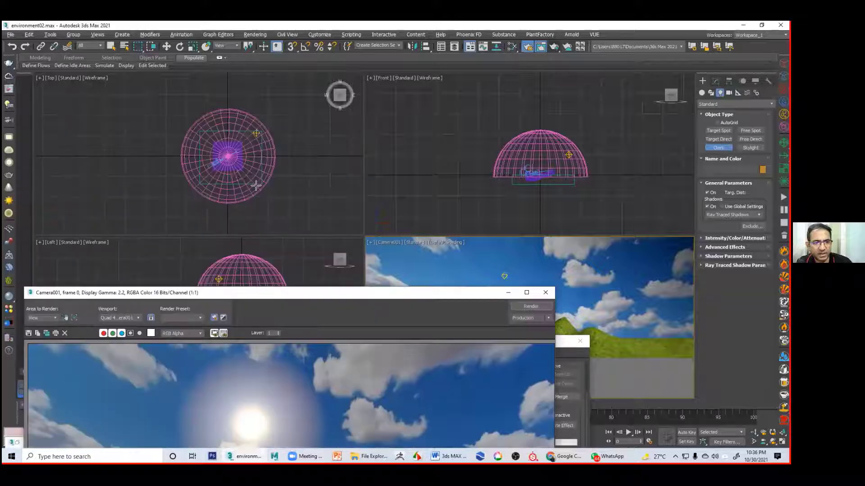
pyautogui.click(227, 164)
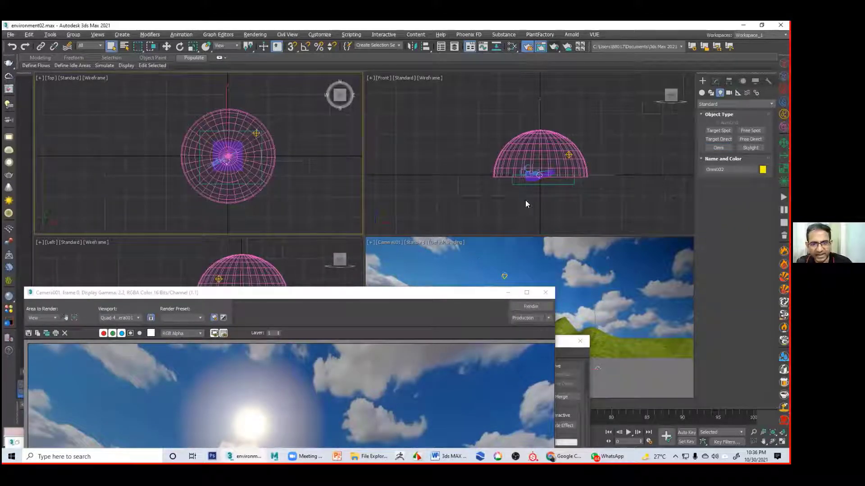
# Raise the new Omni light vertically in the Front view to just under the top of the sky dome
pyautogui.rightClick(548, 199)
pyautogui.press('w')
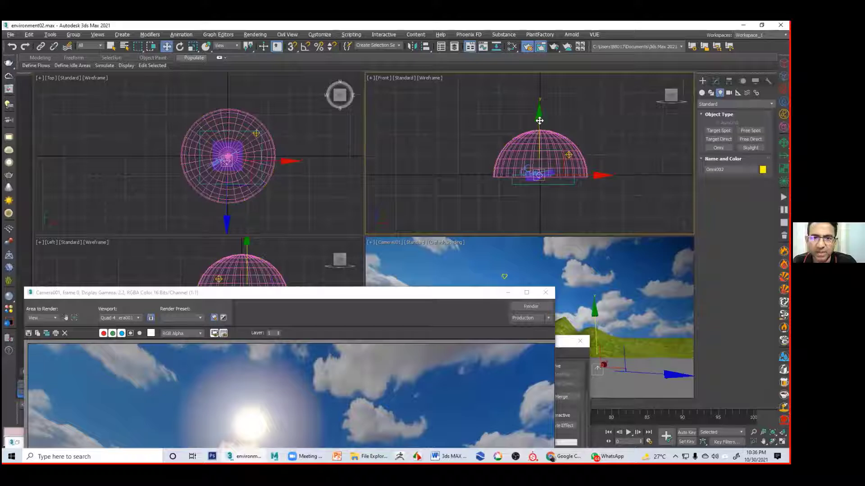
pyautogui.moveTo(540, 121); pyautogui.dragTo(548, 82)
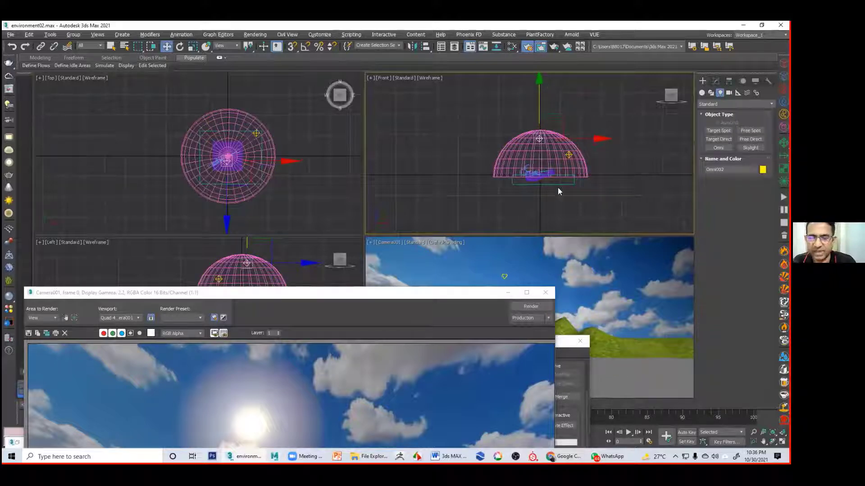
# Set the new Omni light's color by sampling the blue sky in the camera view and lightening it to a pale greyish blue
pyautogui.click(716, 81)
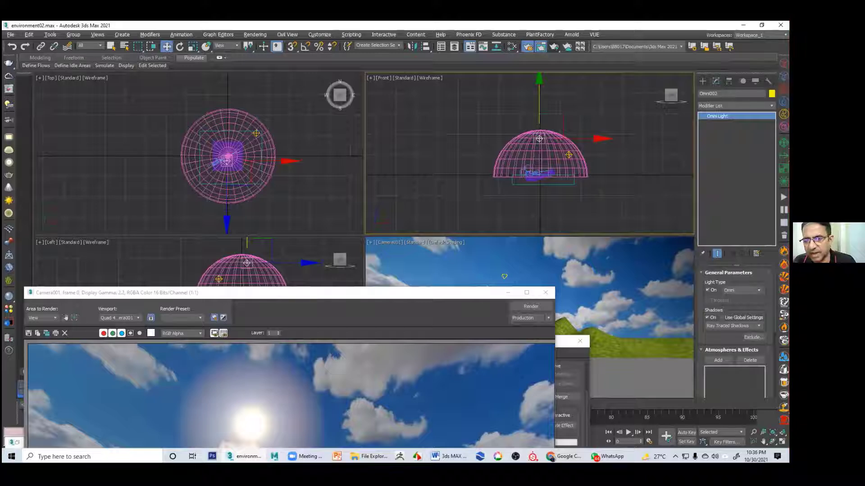
pyautogui.click(704, 351)
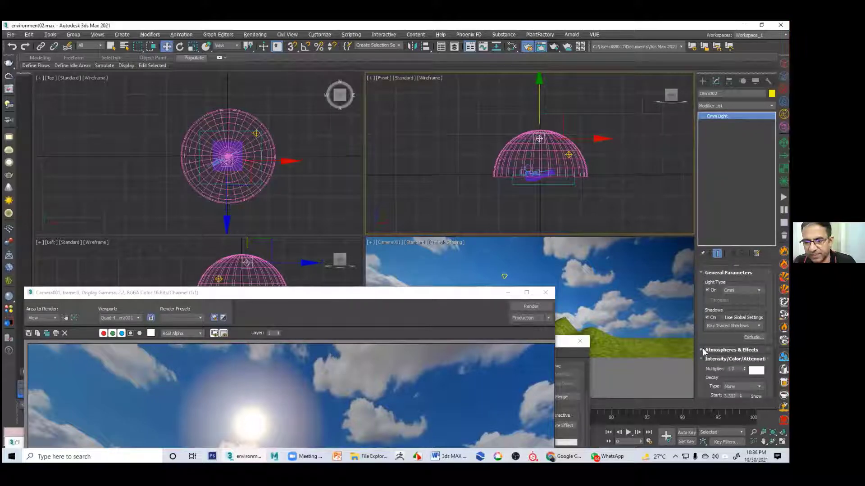
pyautogui.click(756, 370)
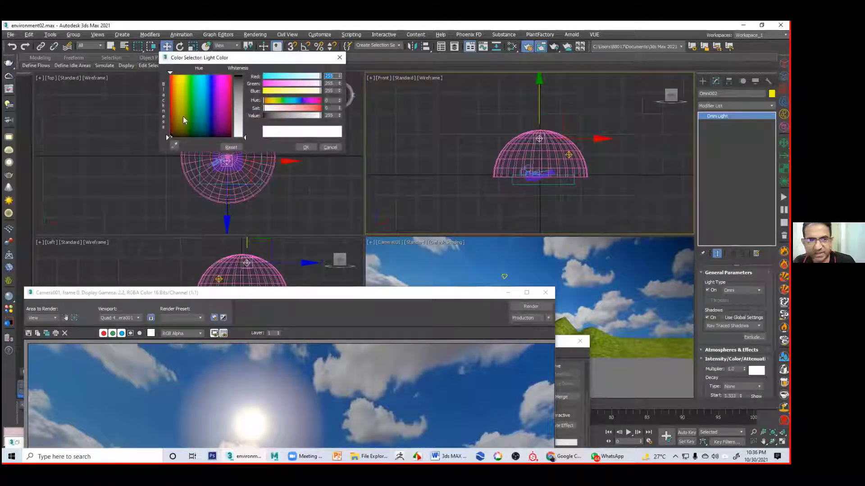
pyautogui.click(174, 145)
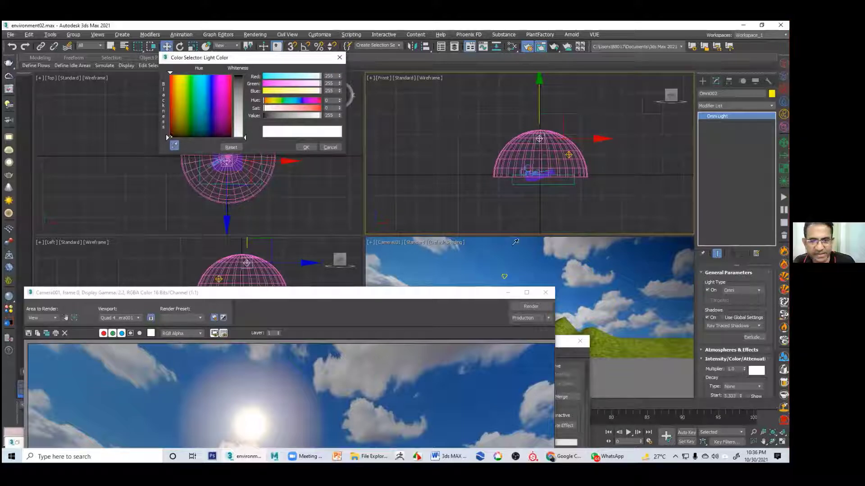
pyautogui.click(533, 272)
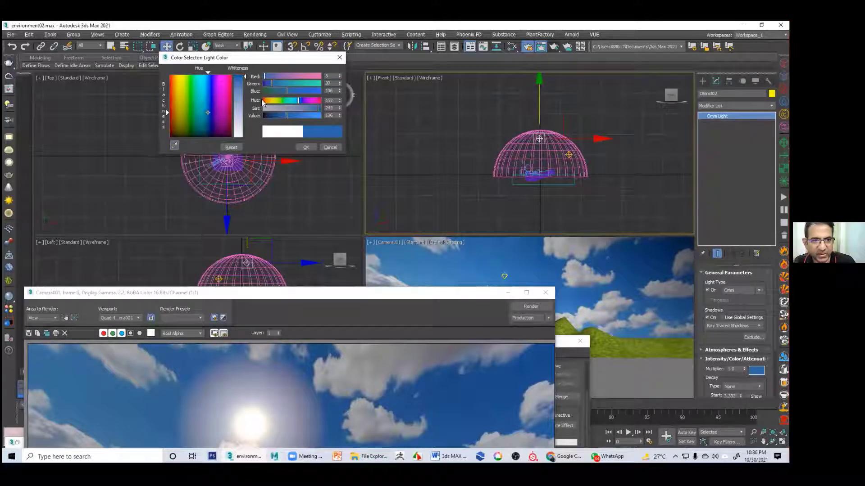
pyautogui.click(241, 108)
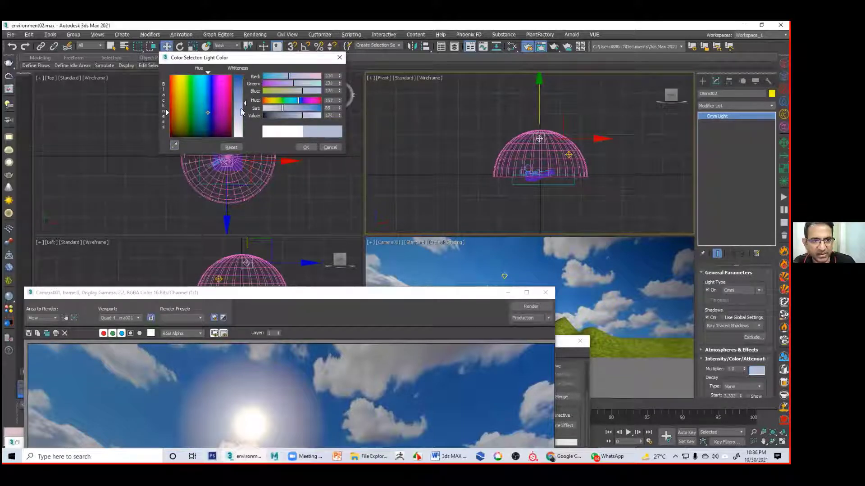
pyautogui.click(305, 147)
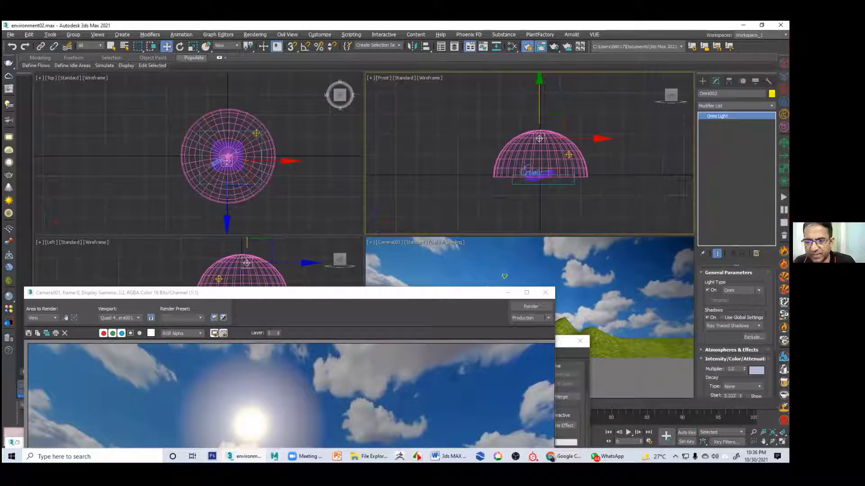
# Set the new Omni light's intensity multiplier to 0.3 and re-render the camera view
pyautogui.scroll(-3, 734, 338)
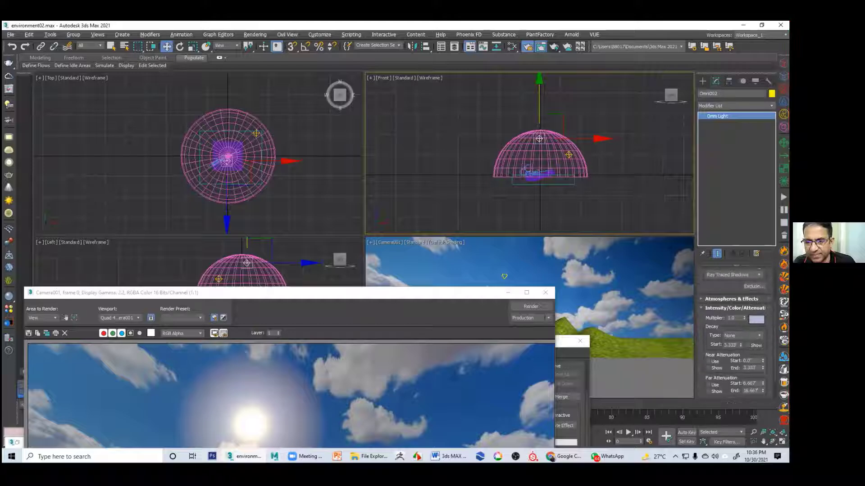
pyautogui.moveTo(738, 318); pyautogui.dragTo(711, 317)
pyautogui.write('.3')
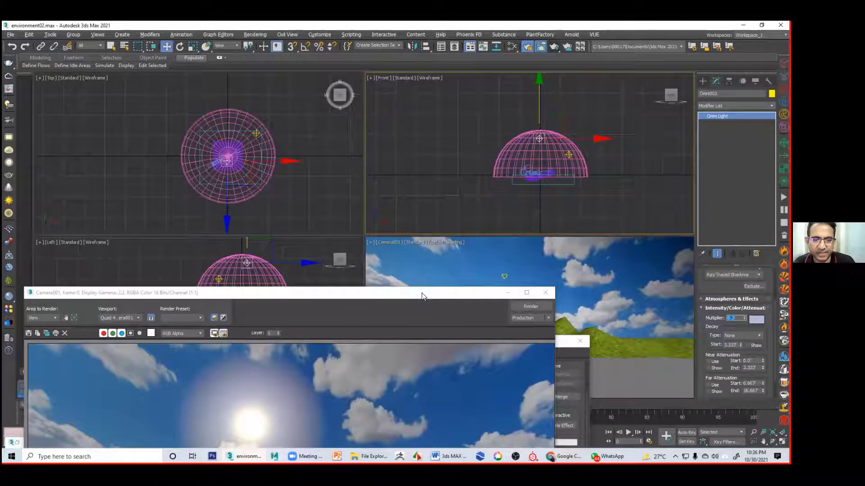
pyautogui.moveTo(422, 293); pyautogui.dragTo(537, 93)
pyautogui.click(640, 104)
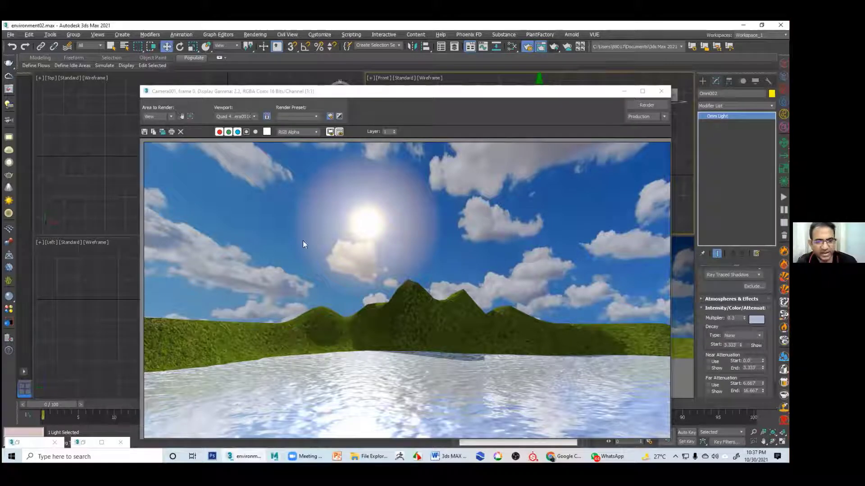
# Place an AEC Extended Generic Palm foliage object with AutoGrid on the grassy ridge beside the central mountain in the camera view
pyautogui.moveTo(488, 93); pyautogui.dragTo(336, 141)
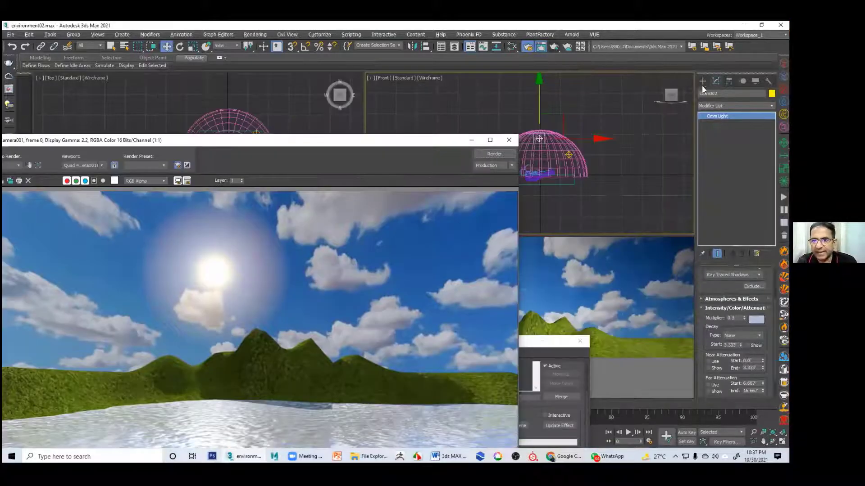
pyautogui.click(701, 81)
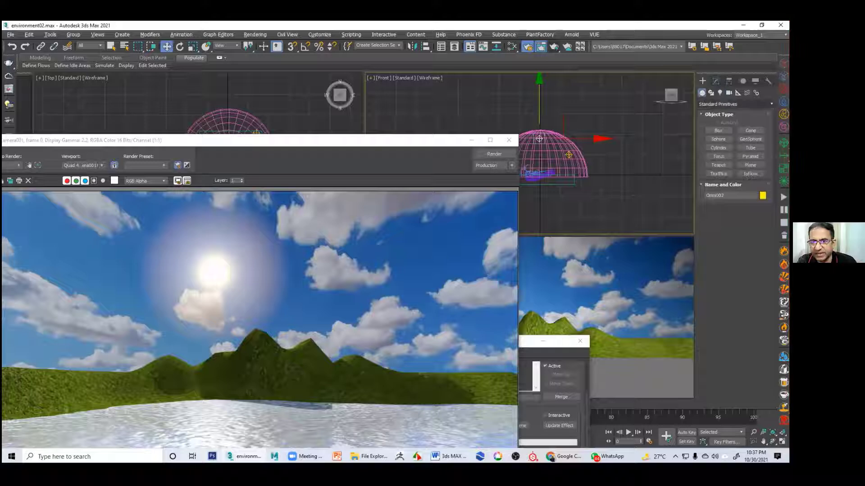
pyautogui.click(735, 104)
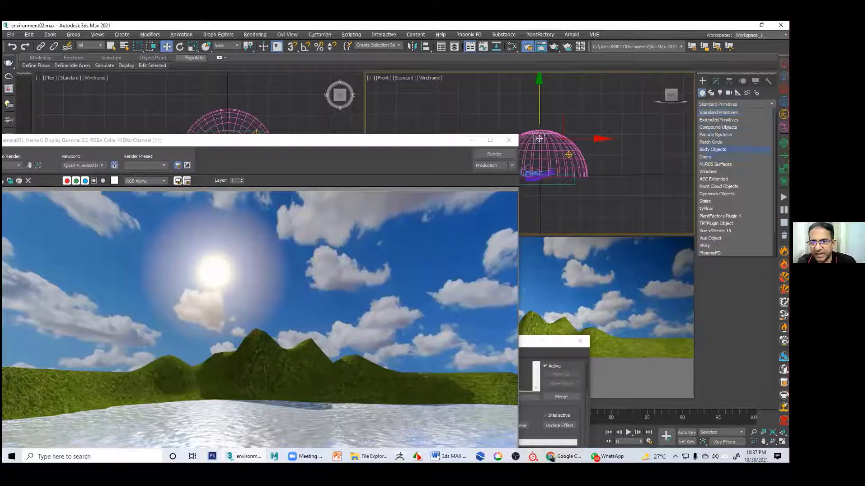
pyautogui.click(713, 179)
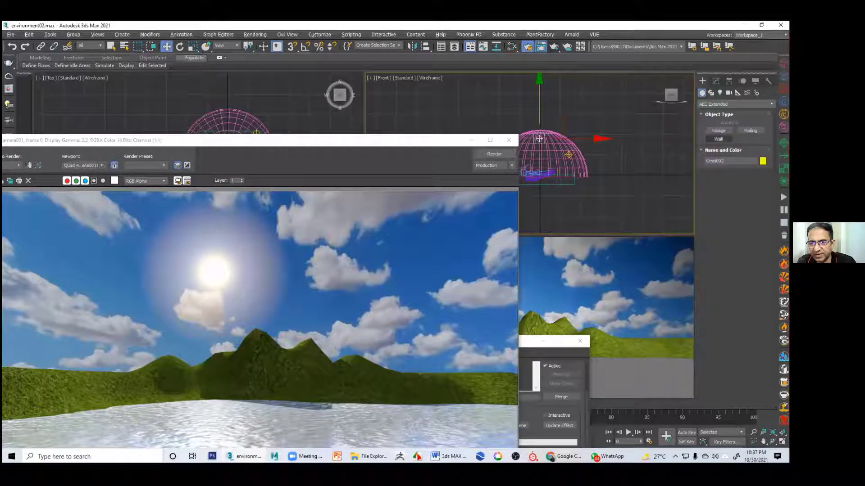
pyautogui.click(718, 130)
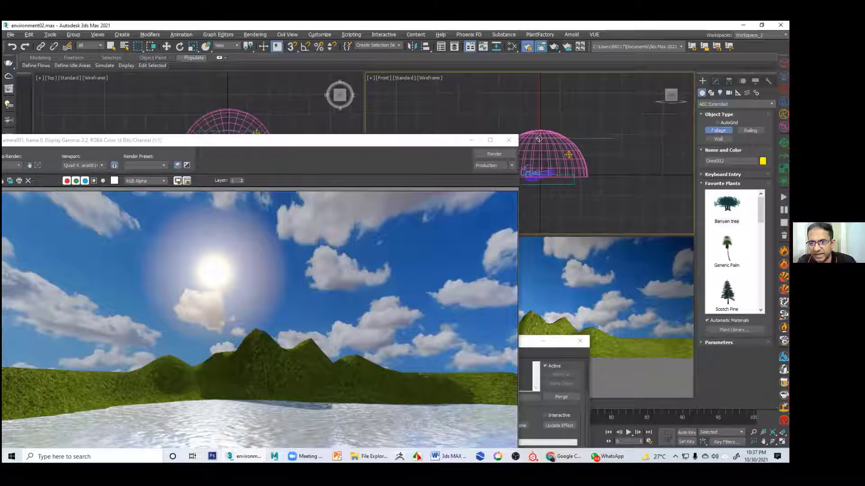
pyautogui.click(727, 228)
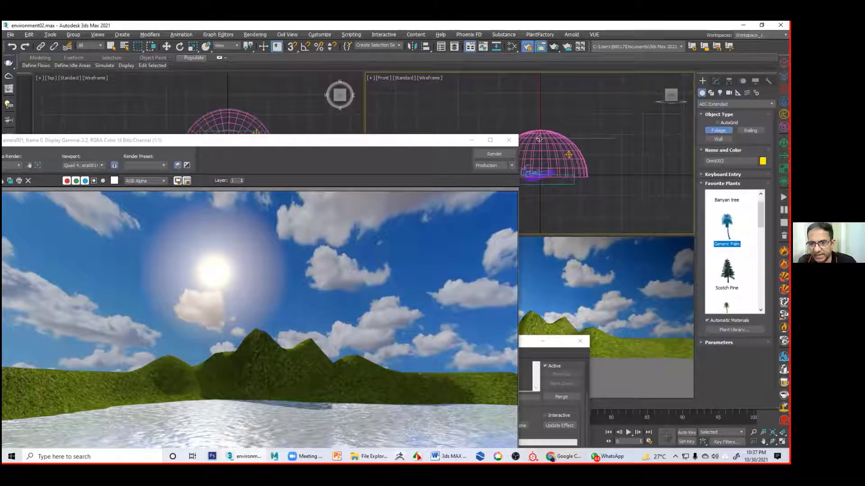
pyautogui.moveTo(398, 145); pyautogui.dragTo(280, 154)
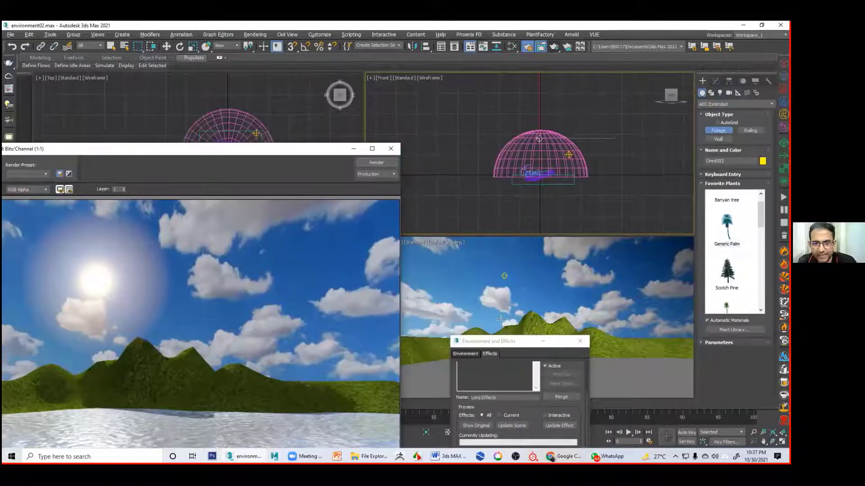
pyautogui.click(512, 345)
pyautogui.moveTo(511, 345); pyautogui.dragTo(657, 372)
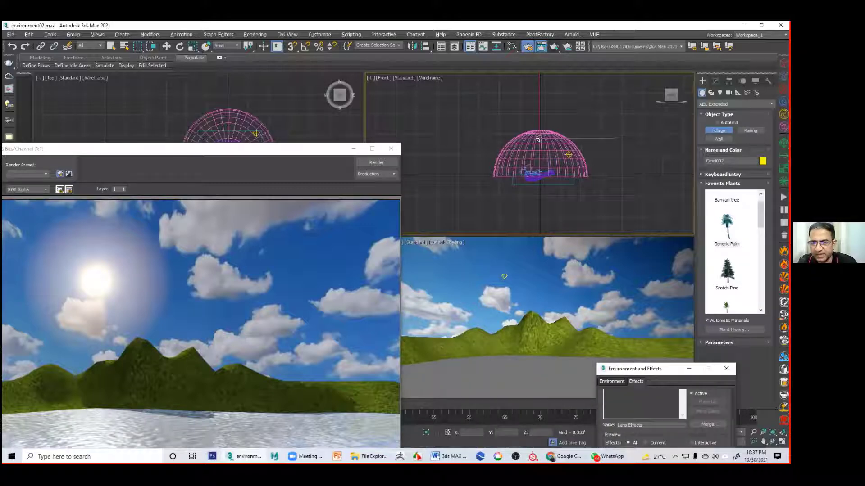
pyautogui.click(717, 122)
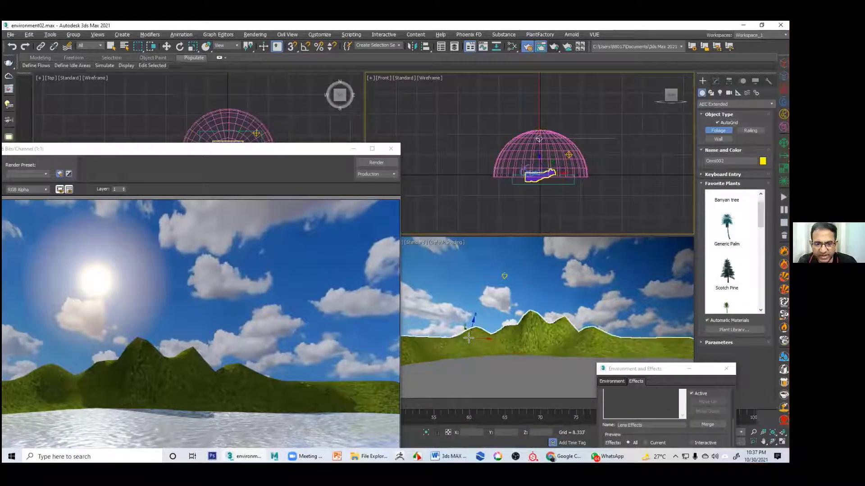
pyautogui.click(471, 338)
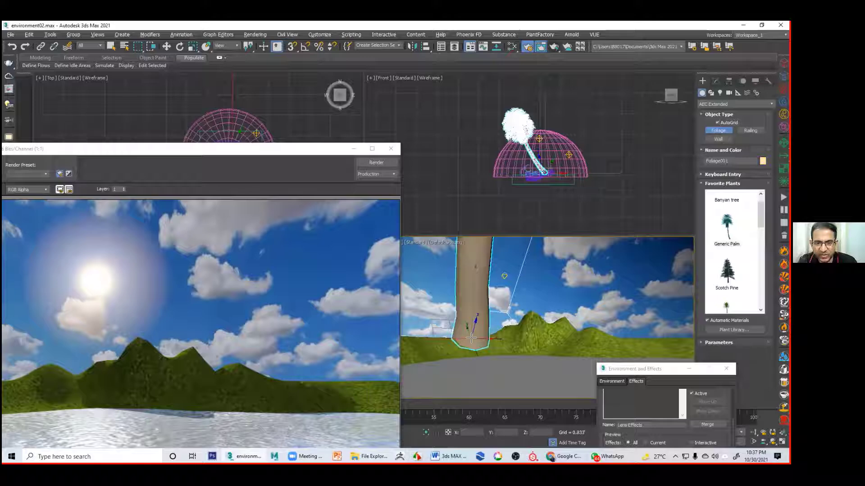
pyautogui.rightClick(573, 356)
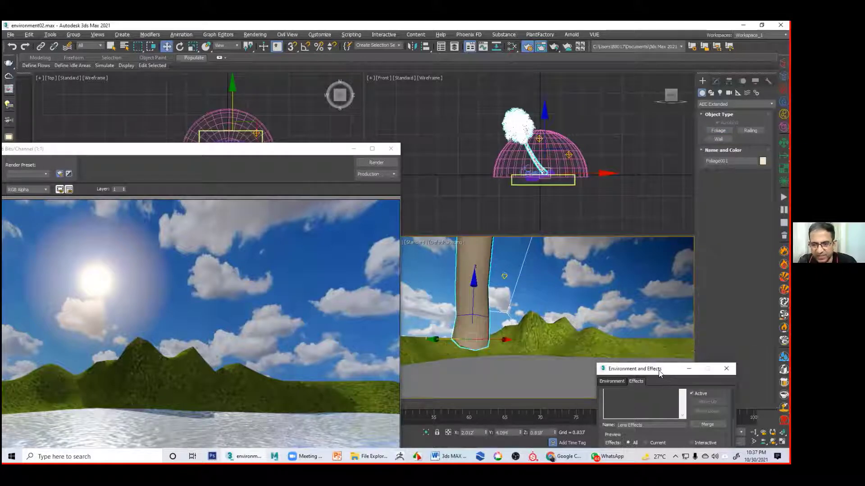
# Reduce the palm tree's height to about 3.16 so it suits the scale of the mountains
pyautogui.moveTo(660, 369); pyautogui.dragTo(377, 378)
pyautogui.click(716, 81)
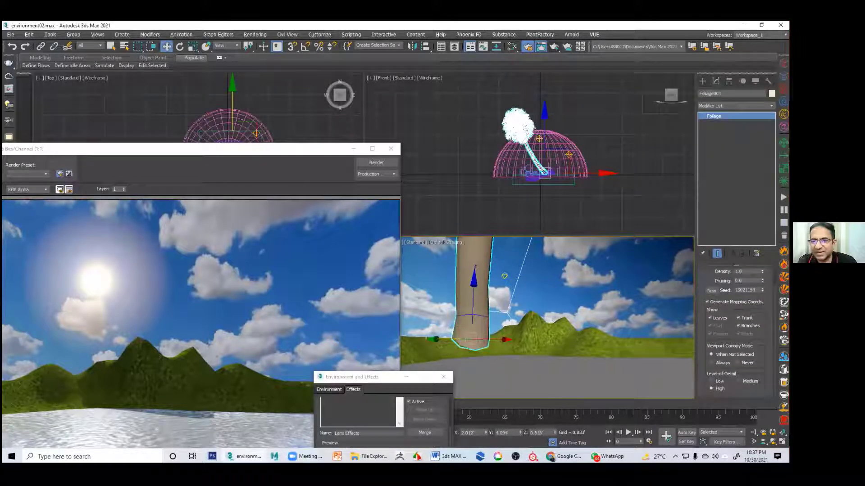
pyautogui.moveTo(702, 336); pyautogui.dragTo(704, 356)
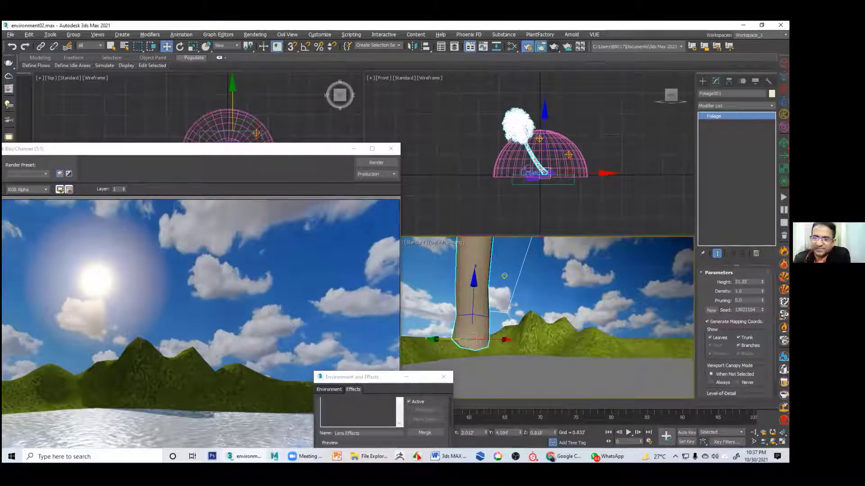
pyautogui.moveTo(762, 283); pyautogui.dragTo(762, 348)
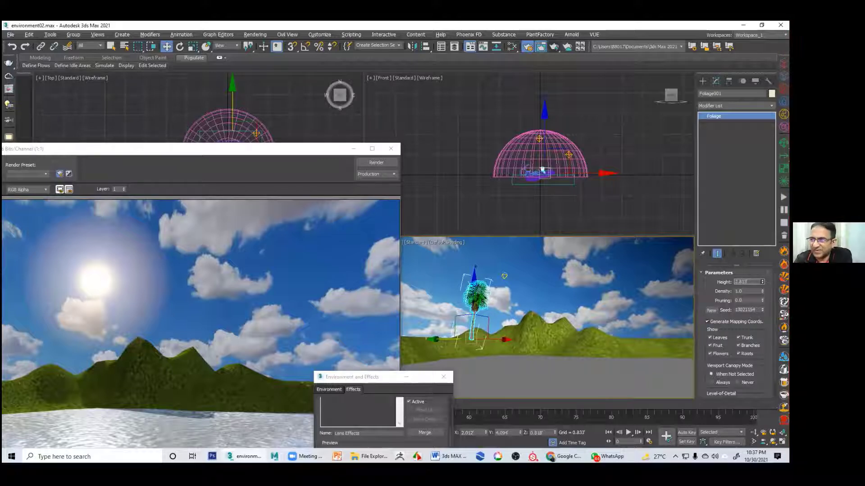
pyautogui.moveTo(762, 282); pyautogui.dragTo(762, 270)
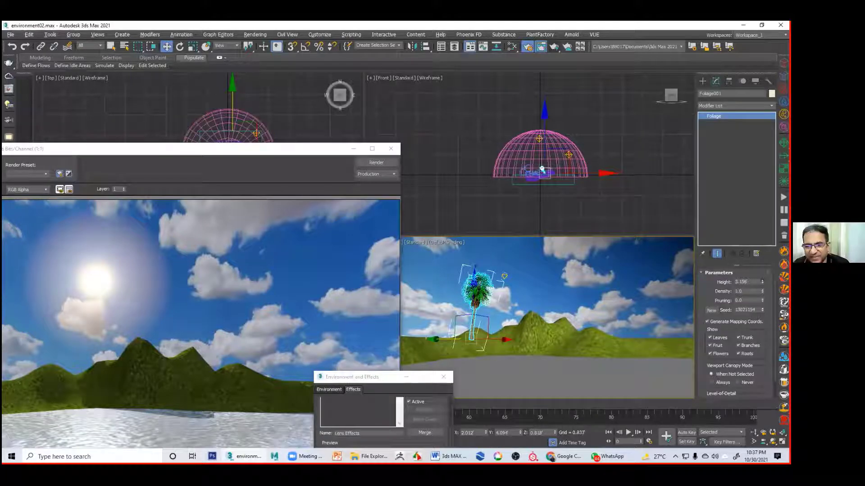
# Set the palm's height to about 3.78 and clone one copy of it, rotated to lean away from the original
pyautogui.moveTo(762, 283); pyautogui.dragTo(762, 274)
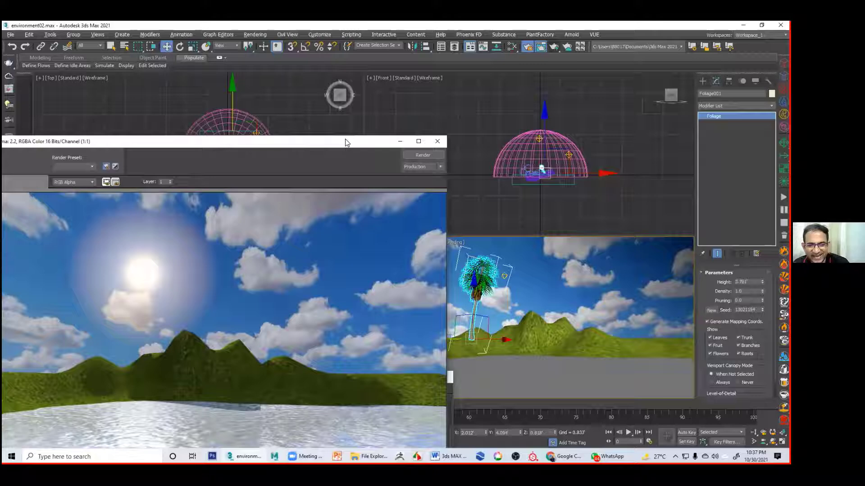
pyautogui.moveTo(346, 143); pyautogui.dragTo(301, 138)
pyautogui.press('e')
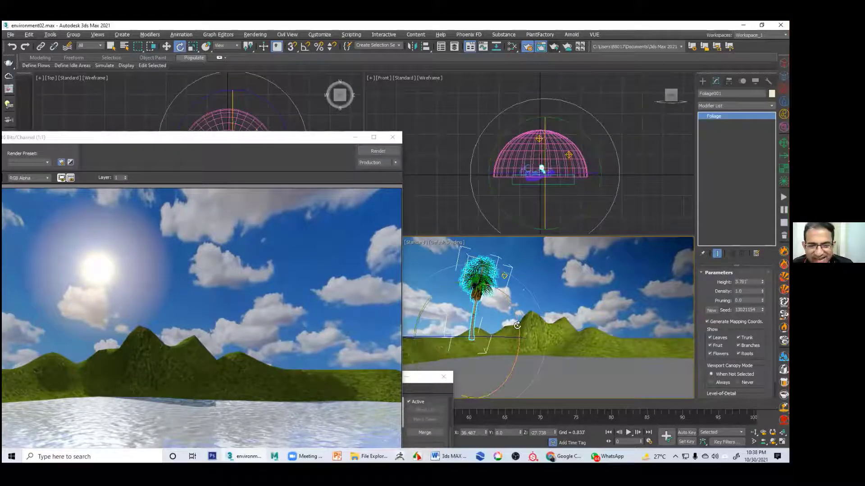
pyautogui.moveTo(516, 323); pyautogui.dragTo(484, 298)
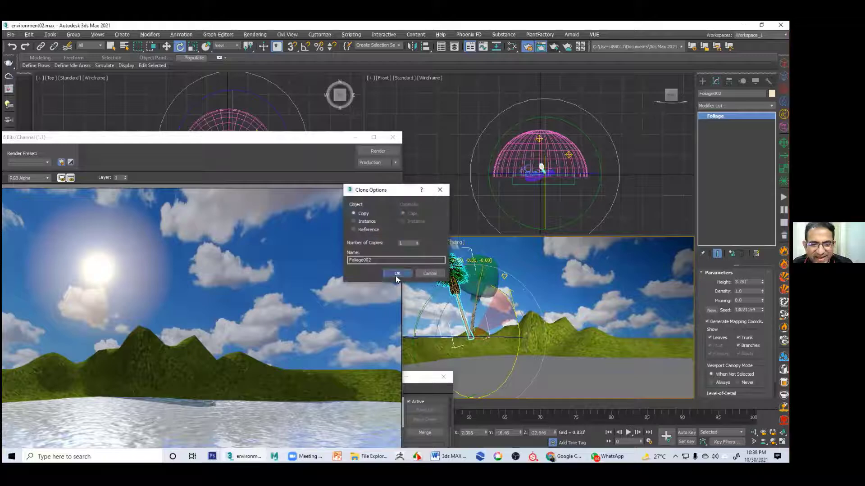
pyautogui.click(395, 275)
# Give the copied palm a new random seed and rotate it about its base so it differs from the original
pyautogui.moveTo(428, 301)
pyautogui.mouseDown()
pyautogui.moveTo(477, 319)
pyautogui.moveTo(511, 314)
pyautogui.moveTo(515, 327)
pyautogui.moveTo(486, 337)
pyautogui.mouseUp()
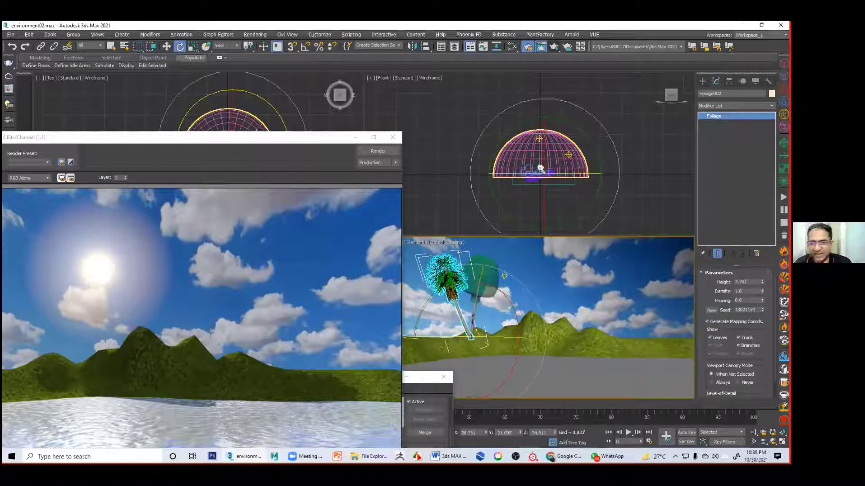
pyautogui.click(711, 311)
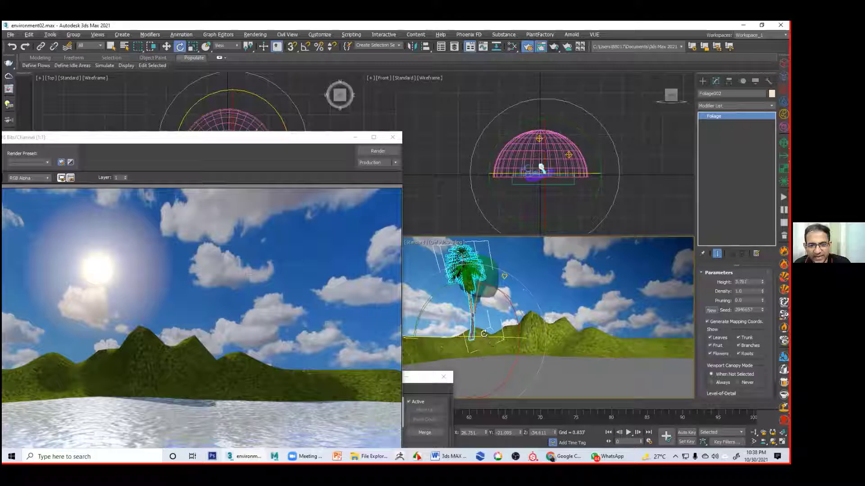
pyautogui.moveTo(494, 338); pyautogui.dragTo(472, 337)
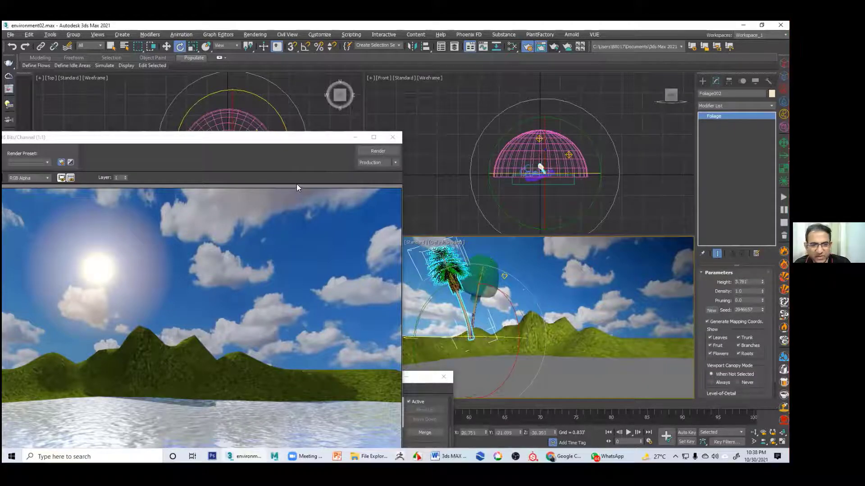
# Re-render the camera view with both palm trees in the scene
pyautogui.moveTo(341, 131); pyautogui.dragTo(563, 70)
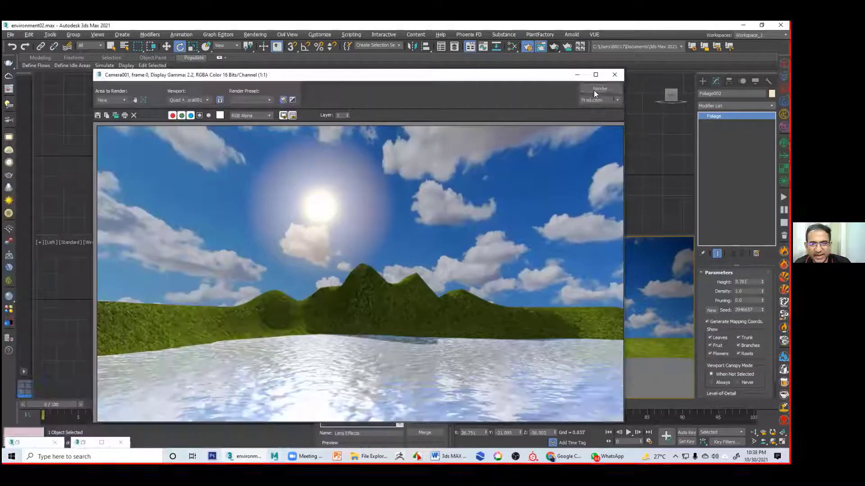
pyautogui.click(596, 88)
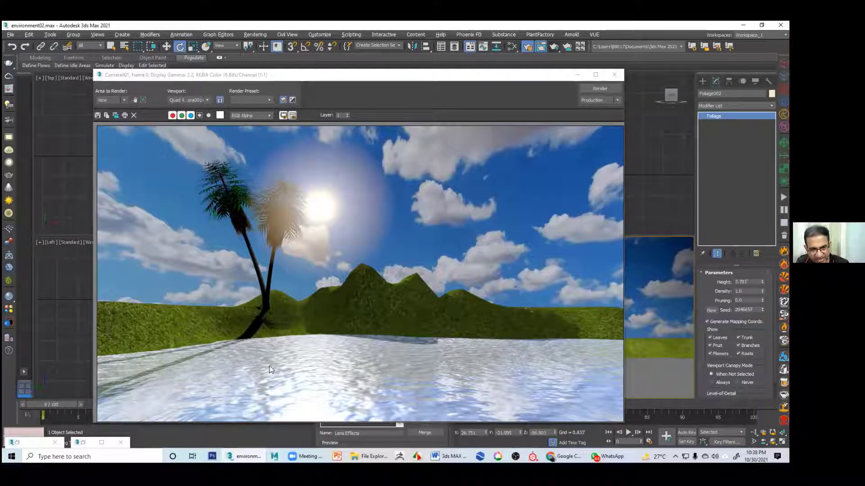
pyautogui.click(512, 76)
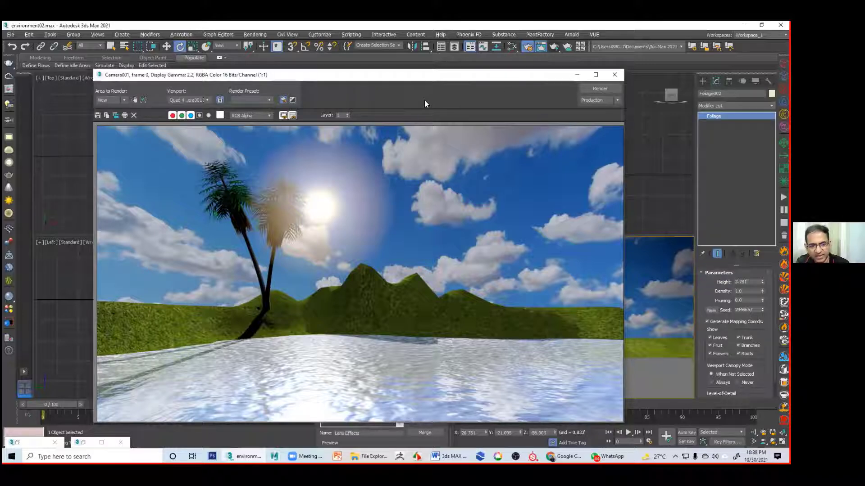
# Change the water material's Noise bump map to the Regular noise type with a size of 1
pyautogui.moveTo(424, 75); pyautogui.dragTo(471, 105)
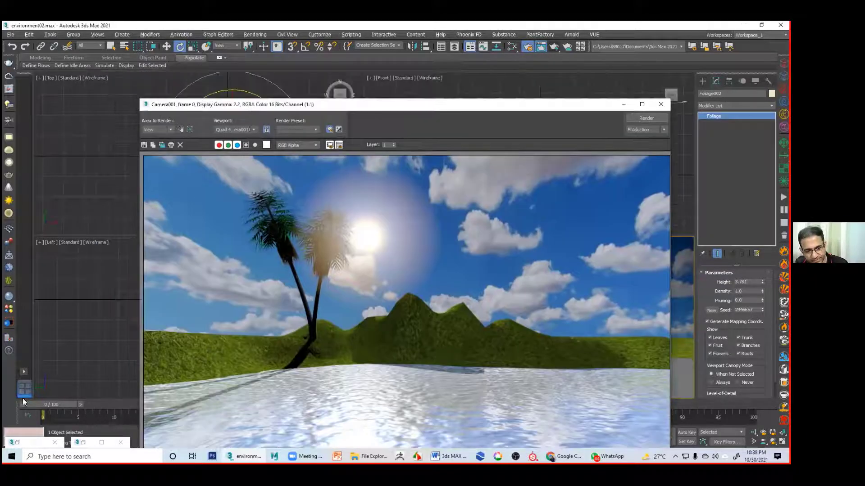
pyautogui.doubleClick(18, 442)
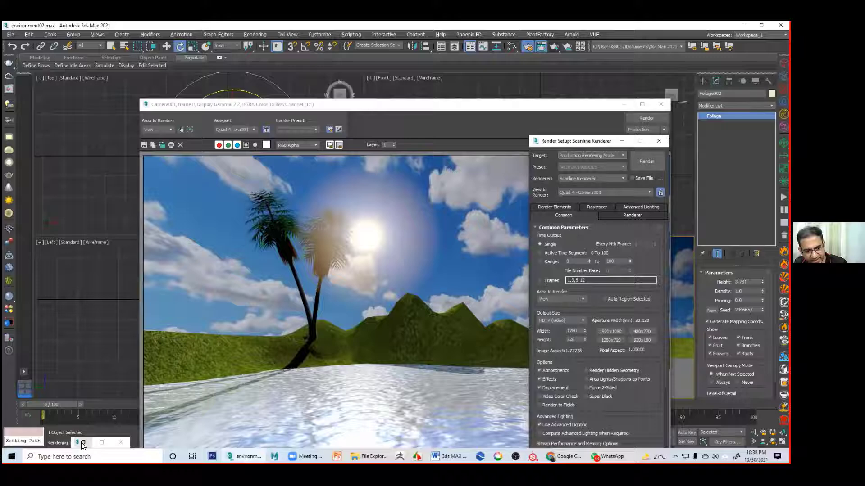
pyautogui.click(83, 443)
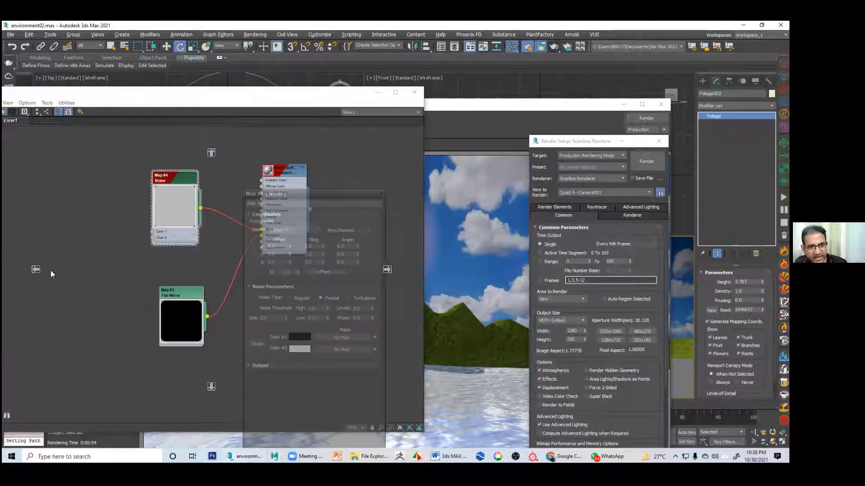
pyautogui.moveTo(50, 271); pyautogui.dragTo(318, 242)
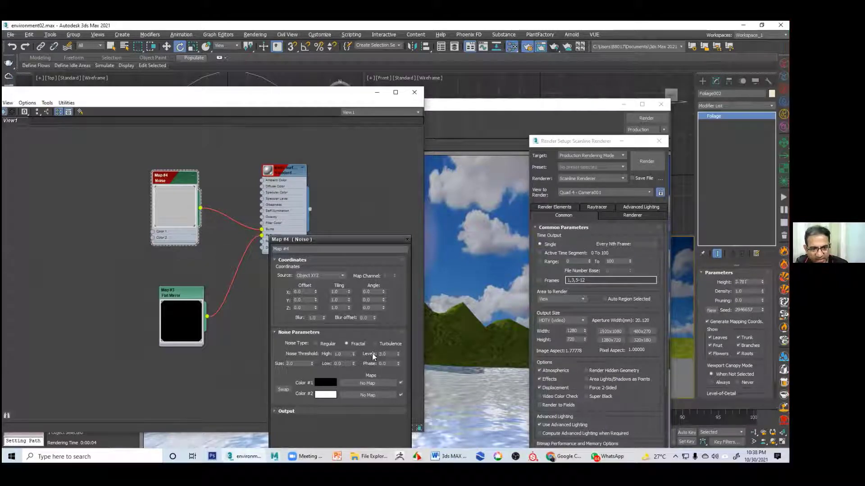
pyautogui.click(323, 346)
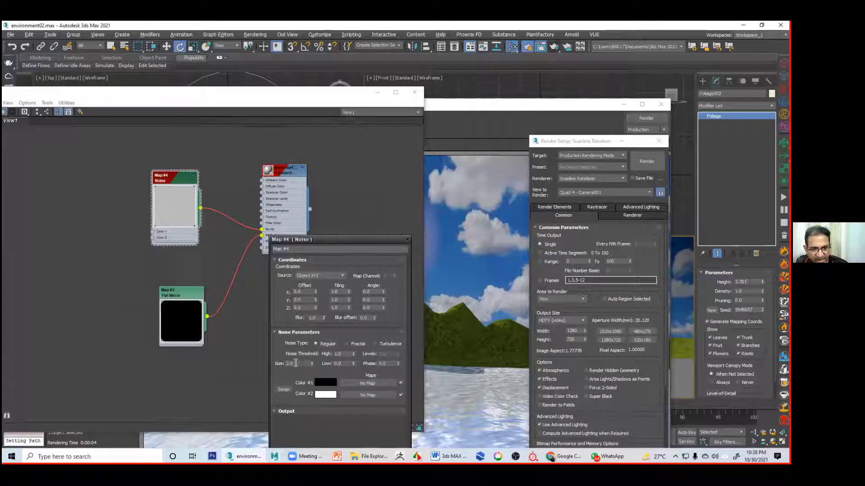
pyautogui.moveTo(295, 364); pyautogui.dragTo(251, 364)
pyautogui.write('1')
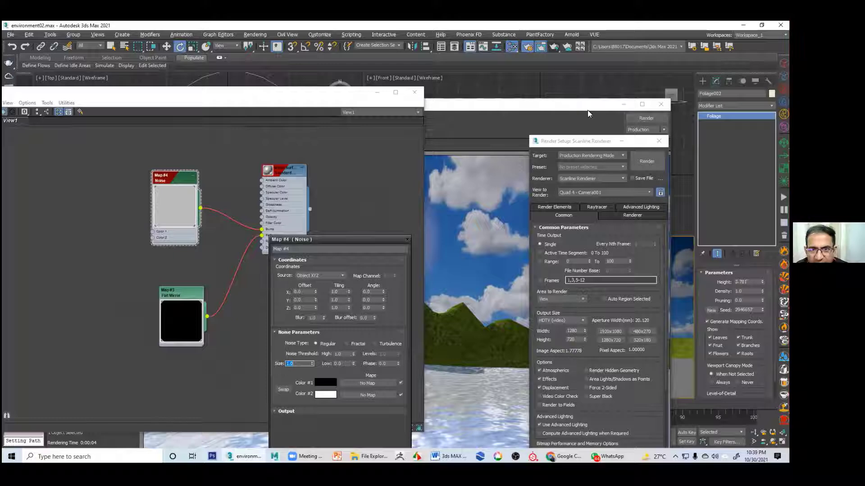
# Re-render the camera view to check the water's new ripples, and put the Render Setup window away
pyautogui.moveTo(588, 110); pyautogui.dragTo(594, 94)
pyautogui.click(645, 102)
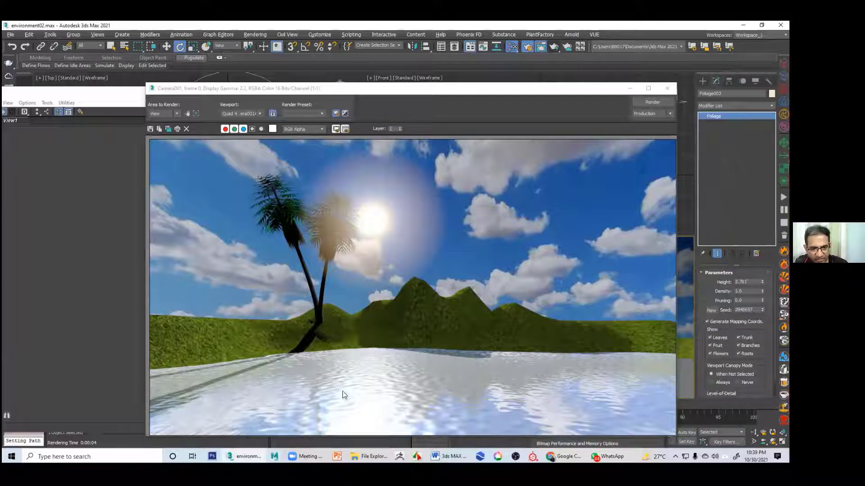
pyautogui.moveTo(583, 88); pyautogui.dragTo(335, 88)
pyautogui.press('F10')
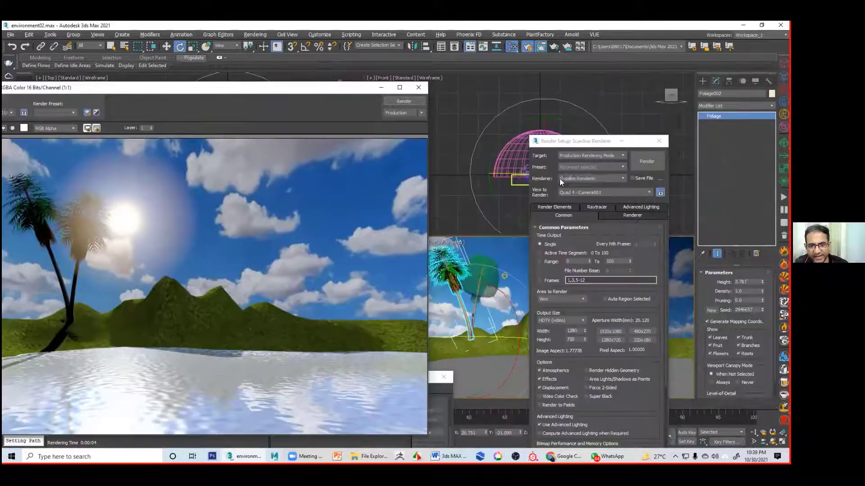
pyautogui.click(621, 142)
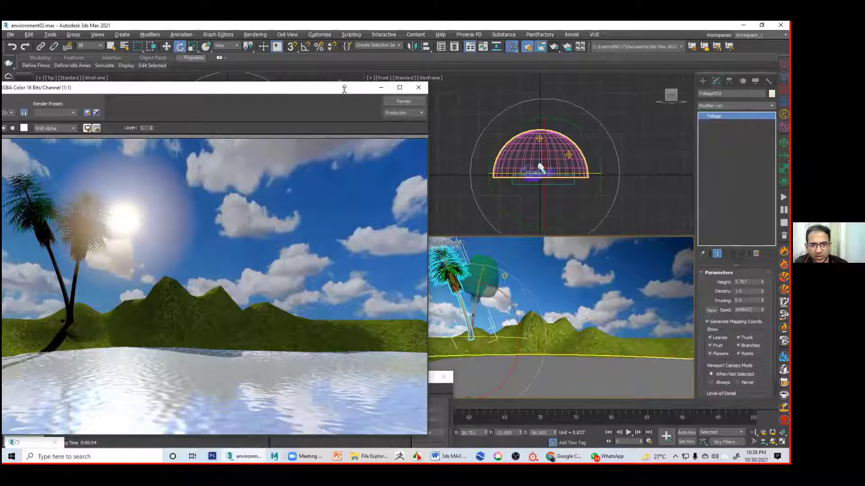
# Select the mountain terrain plane in the Top view
pyautogui.moveTo(344, 90); pyautogui.dragTo(292, 233)
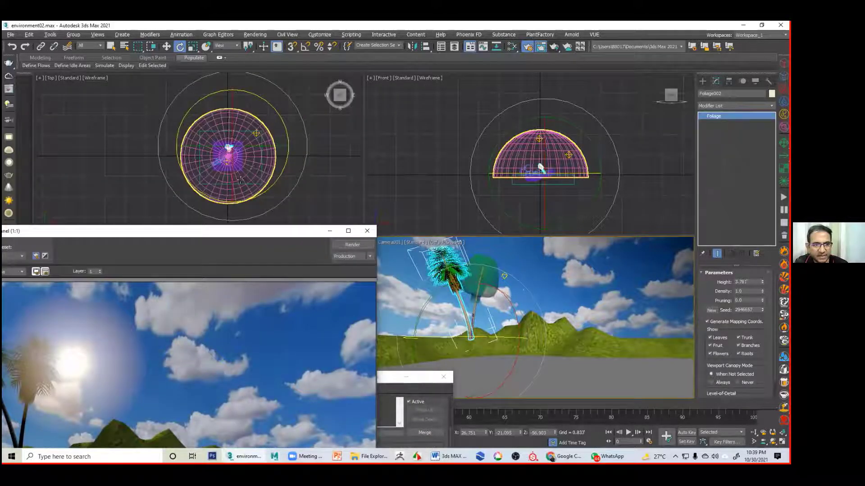
pyautogui.scroll(4, 240, 179)
pyautogui.rightClick(189, 146)
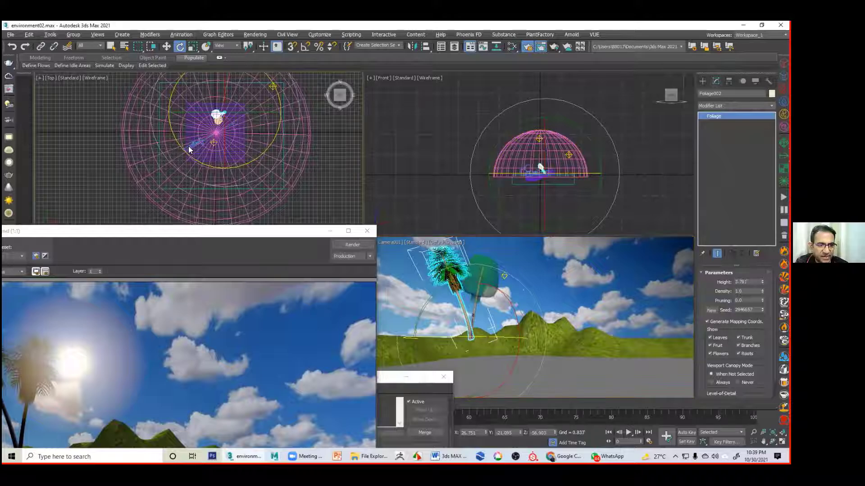
pyautogui.click(191, 147)
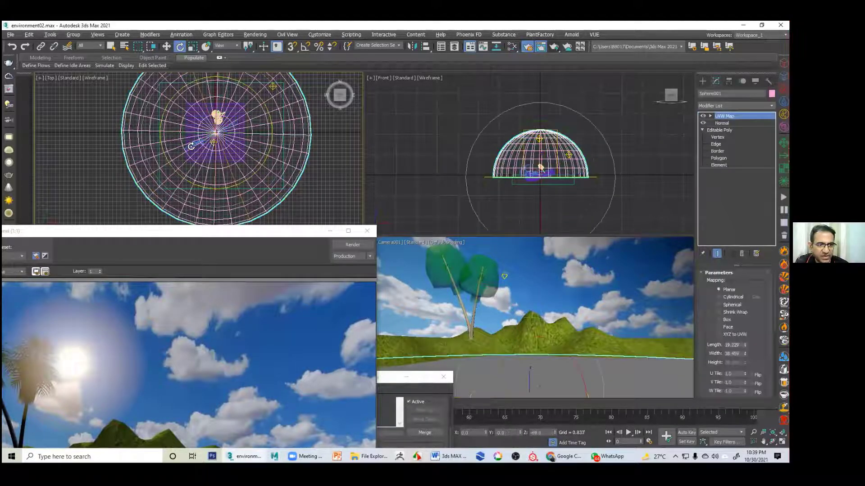
pyautogui.click(191, 146)
pyautogui.click(191, 147)
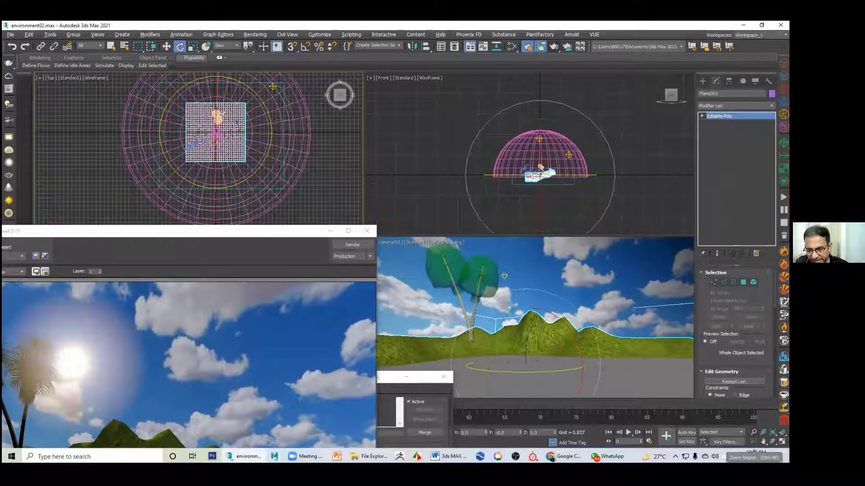
# Dolly the camera back and orbit it to reframe the palms and mountains, clearing the render and effects windows from the view
pyautogui.click(753, 432)
pyautogui.click(572, 334)
pyautogui.moveTo(541, 334); pyautogui.dragTo(542, 344)
pyautogui.moveTo(549, 338); pyautogui.dragTo(566, 347, button='middle')
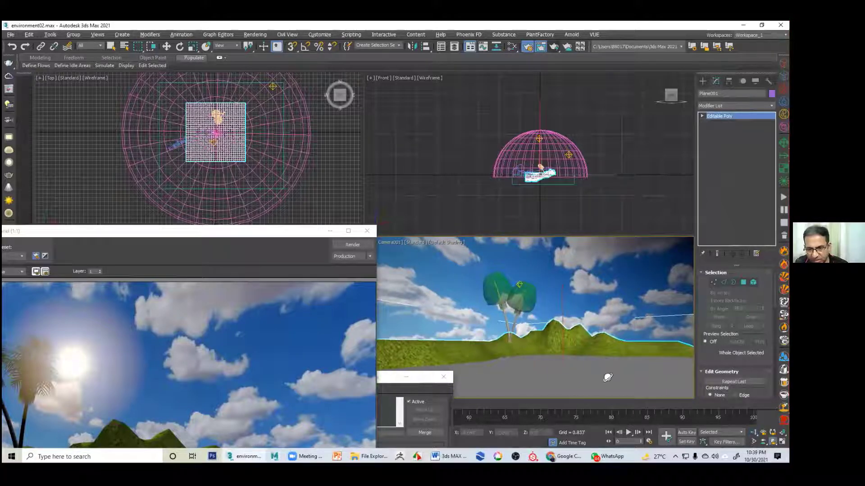
pyautogui.moveTo(606, 374); pyautogui.dragTo(572, 361, button='middle')
pyautogui.click(329, 232)
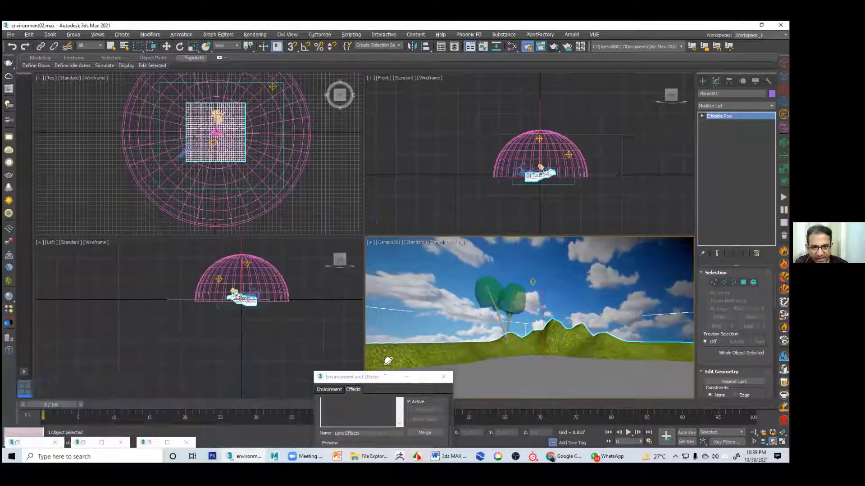
pyautogui.moveTo(386, 374); pyautogui.dragTo(148, 81)
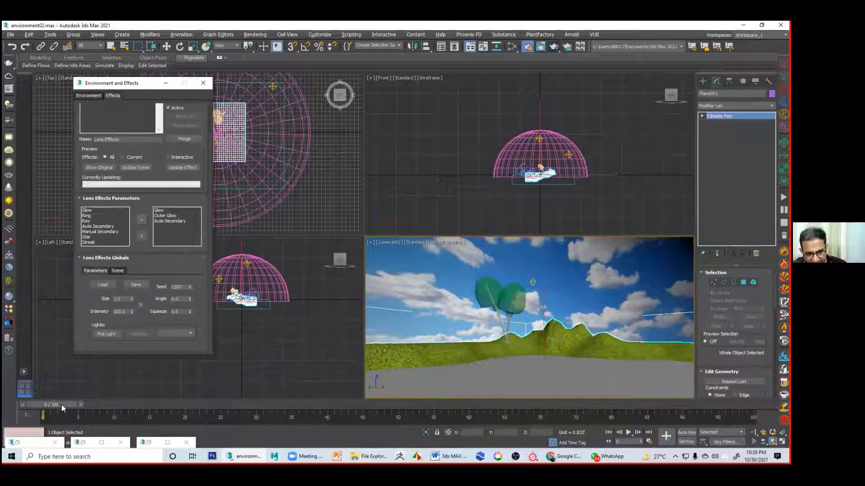
# With Auto Key enabled at frame 35, orbit the camera around the palms and mountains to animate its angle
pyautogui.moveTo(61, 404); pyautogui.dragTo(303, 406)
pyautogui.click(683, 433)
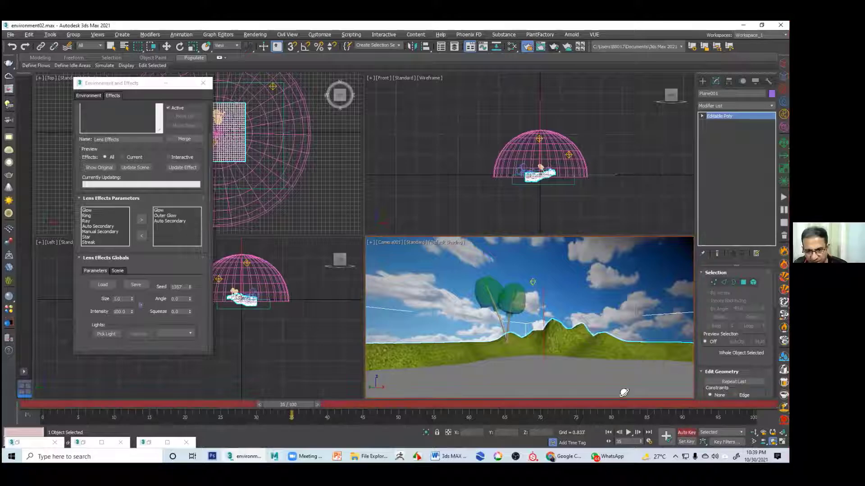
pyautogui.moveTo(571, 361); pyautogui.dragTo(583, 360, button='middle')
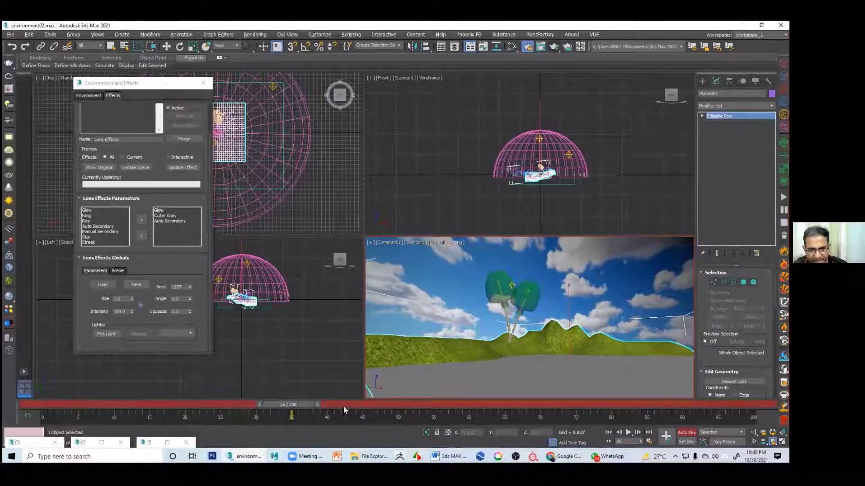
# At frame 75, dolly the camera in closer to the palms to animate its approach
pyautogui.moveTo(315, 404); pyautogui.dragTo(597, 397)
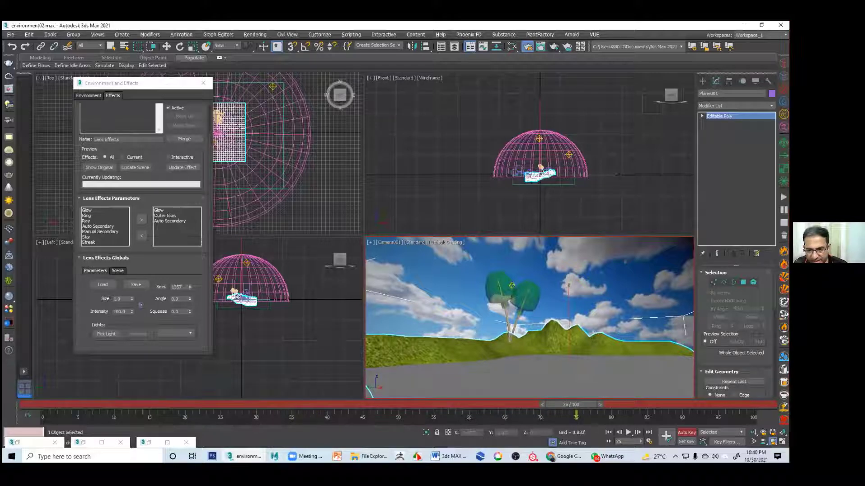
pyautogui.click(753, 433)
pyautogui.moveTo(531, 380); pyautogui.dragTo(523, 354)
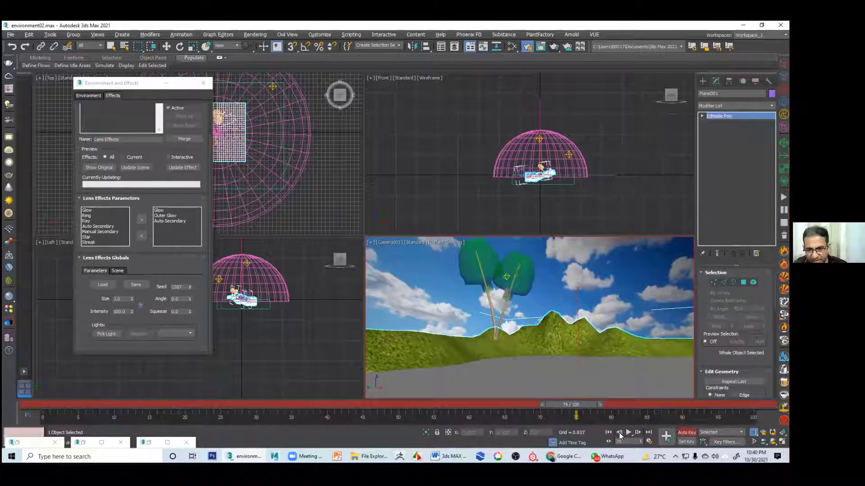
# Play the camera animation from the first frame and stop it
pyautogui.click(607, 433)
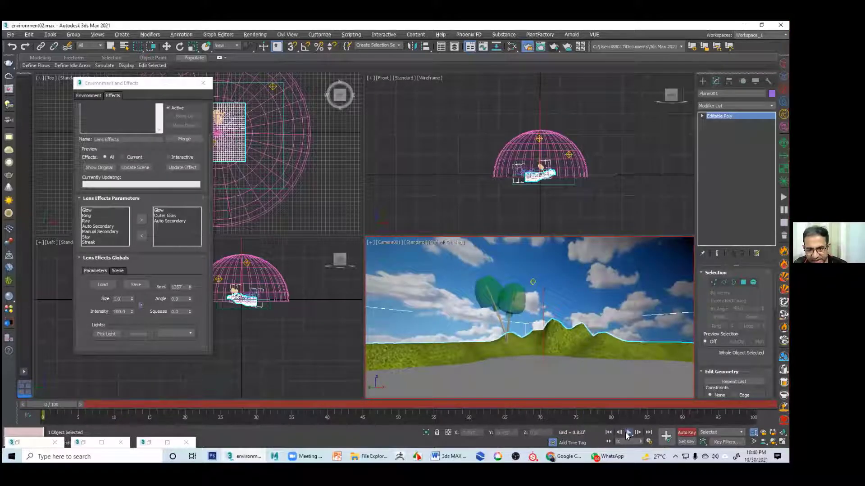
pyautogui.click(627, 433)
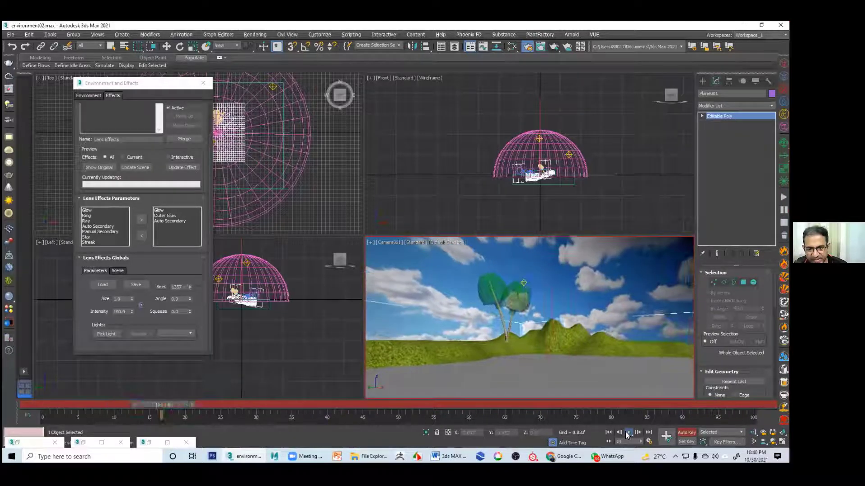
pyautogui.click(627, 432)
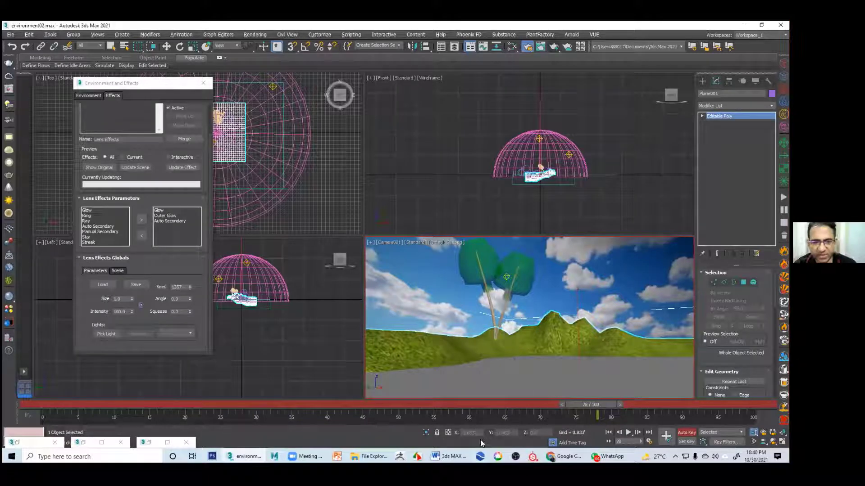
# Render the camera view at frame 3 and place the render window beside the effects window
pyautogui.moveTo(591, 413); pyautogui.dragTo(64, 428)
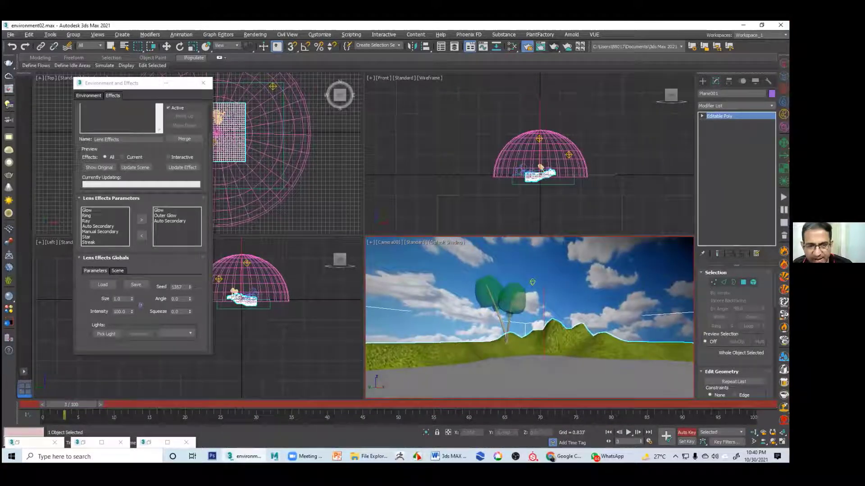
pyautogui.click(554, 47)
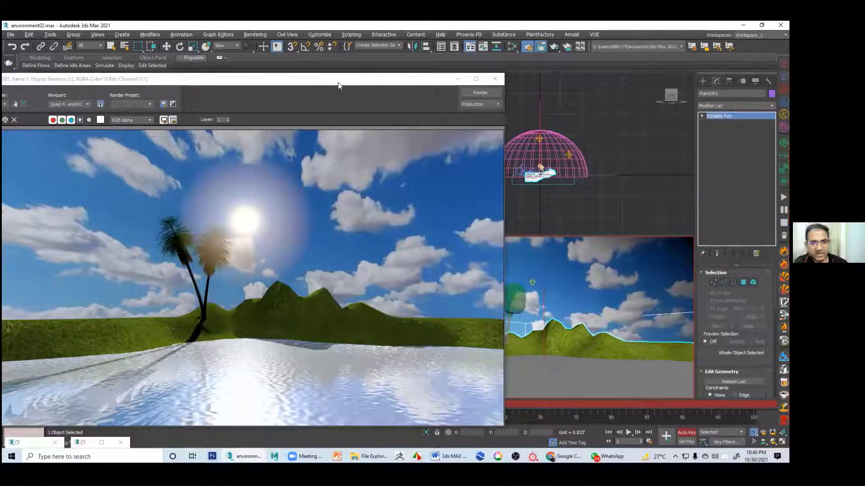
pyautogui.moveTo(339, 81); pyautogui.dragTo(617, 99)
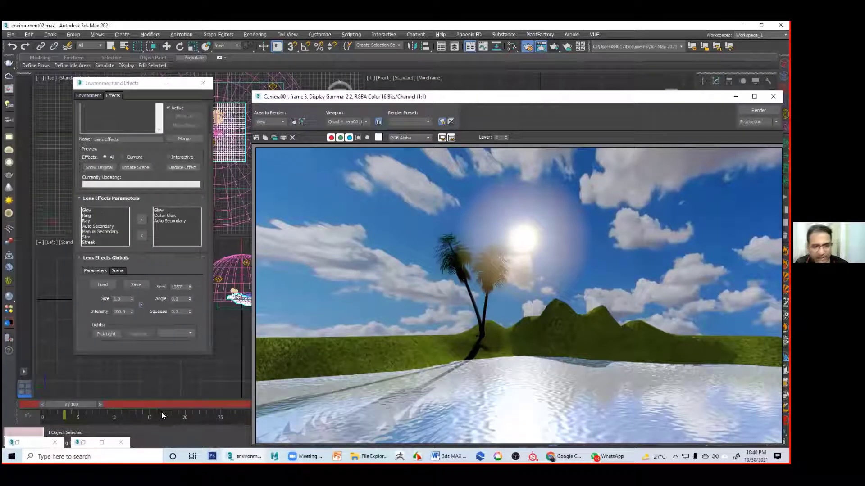
# Bring back the material editor and view the parameters of the water surface material's Flat Mirror map
pyautogui.click(161, 412)
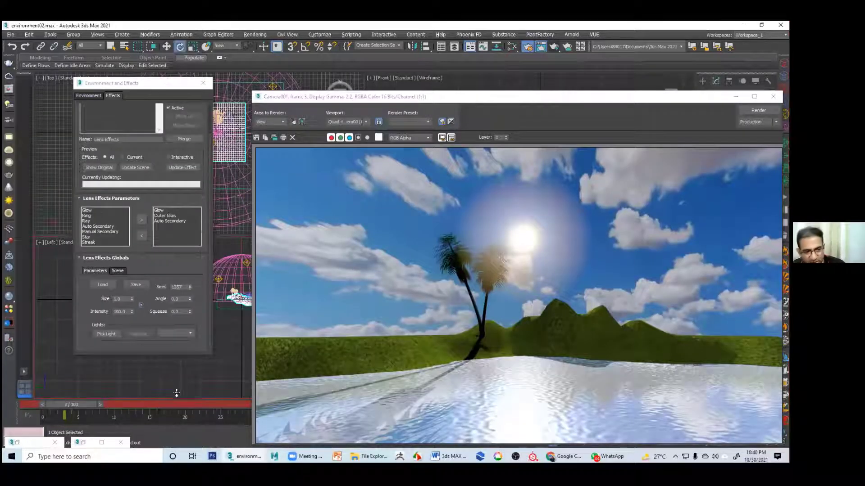
pyautogui.click(83, 443)
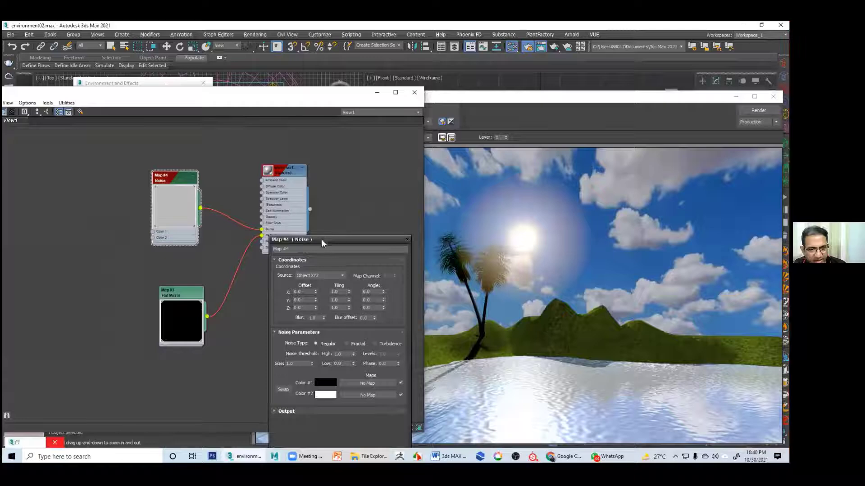
pyautogui.moveTo(321, 240); pyautogui.dragTo(364, 155)
pyautogui.doubleClick(172, 317)
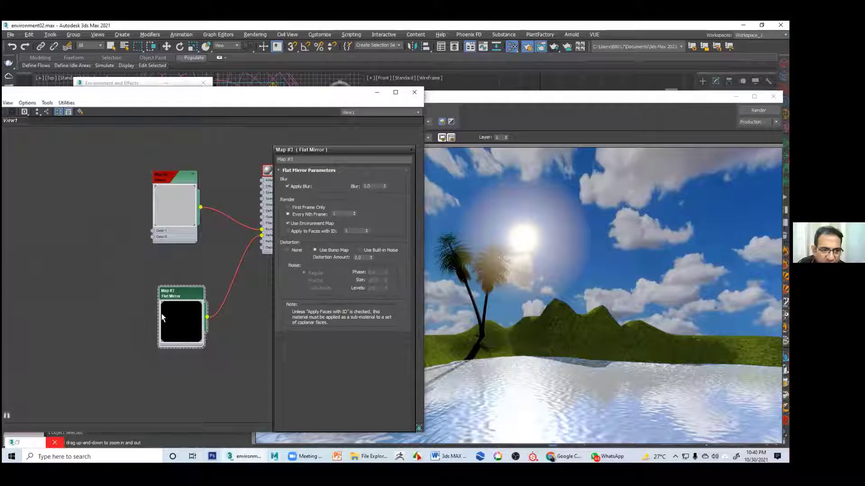
pyautogui.doubleClick(177, 316)
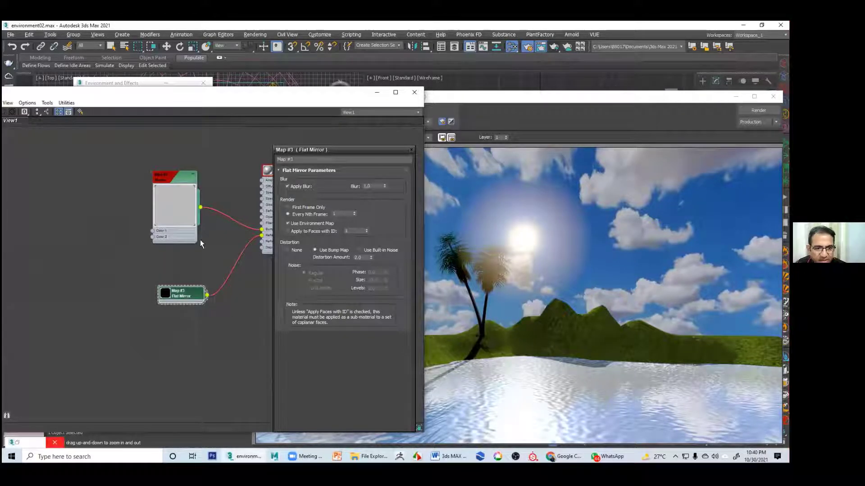
pyautogui.moveTo(282, 225); pyautogui.dragTo(212, 212, button='middle')
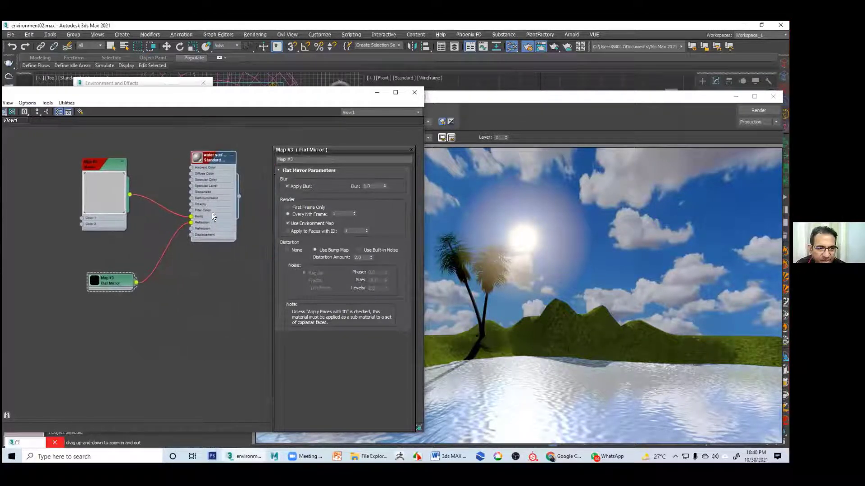
# Keep the water surface material's bump amount at 30, set its diffuse color to black and render the camera view again
pyautogui.doubleClick(202, 164)
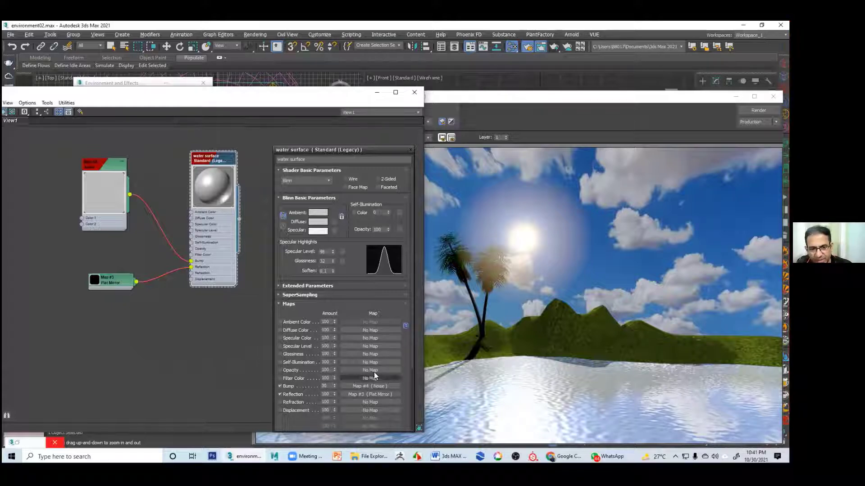
pyautogui.doubleClick(324, 386)
pyautogui.write('30')
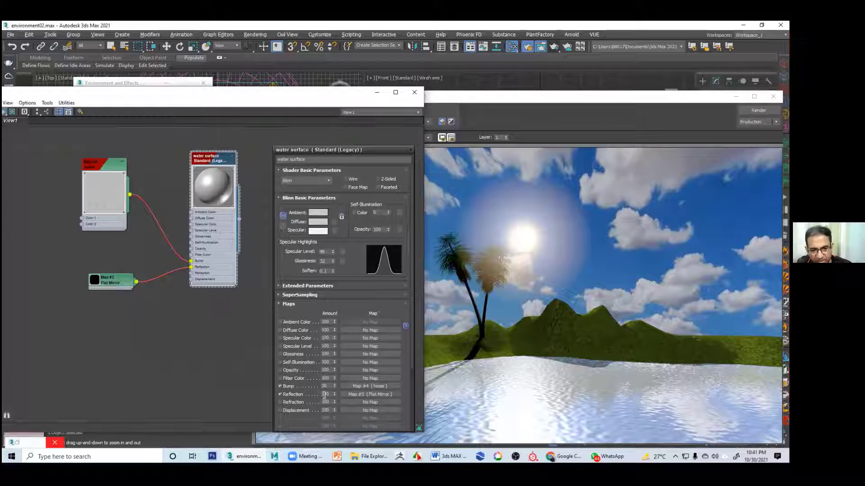
pyautogui.click(318, 222)
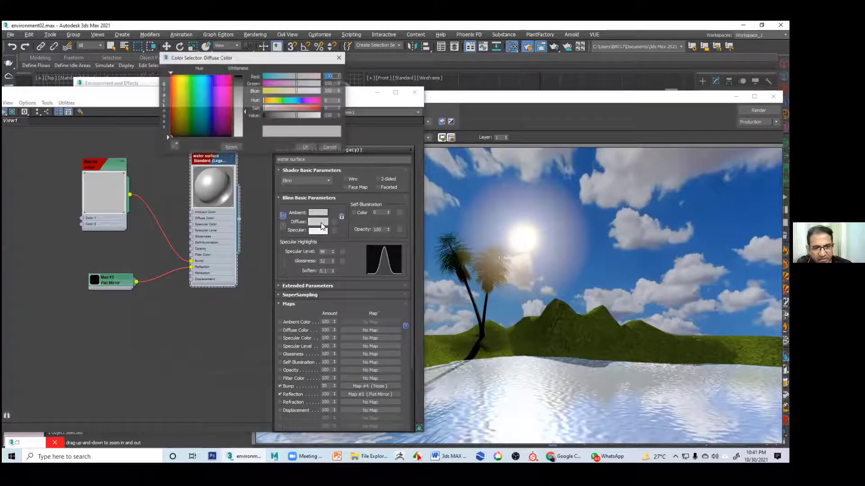
pyautogui.click(306, 146)
pyautogui.click(758, 110)
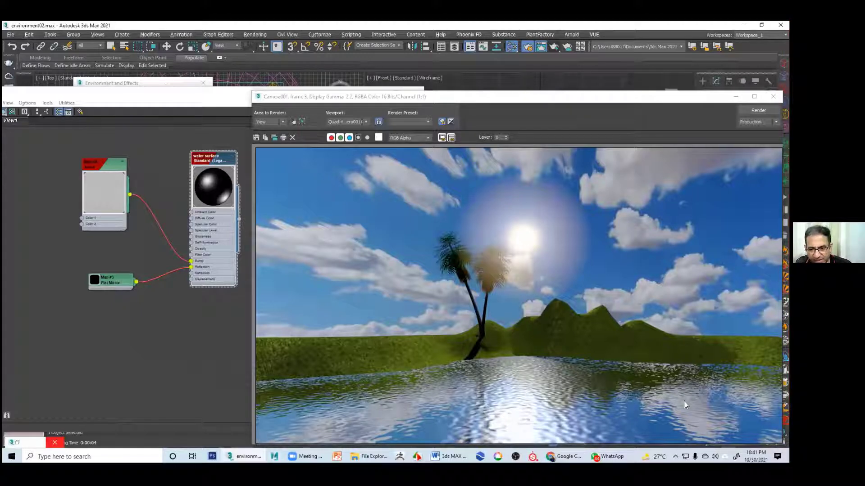
# Set the water surface material's bump amount to 10, re-render the camera view and move the render window aside
pyautogui.click(157, 333)
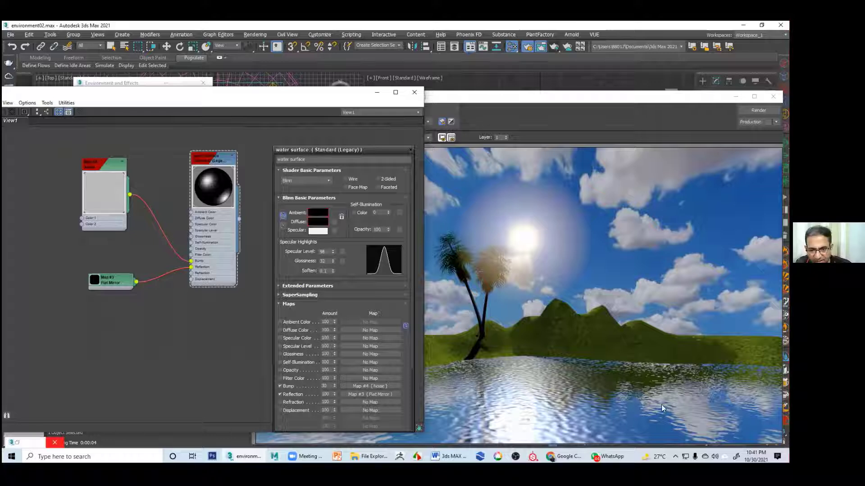
pyautogui.doubleClick(323, 386)
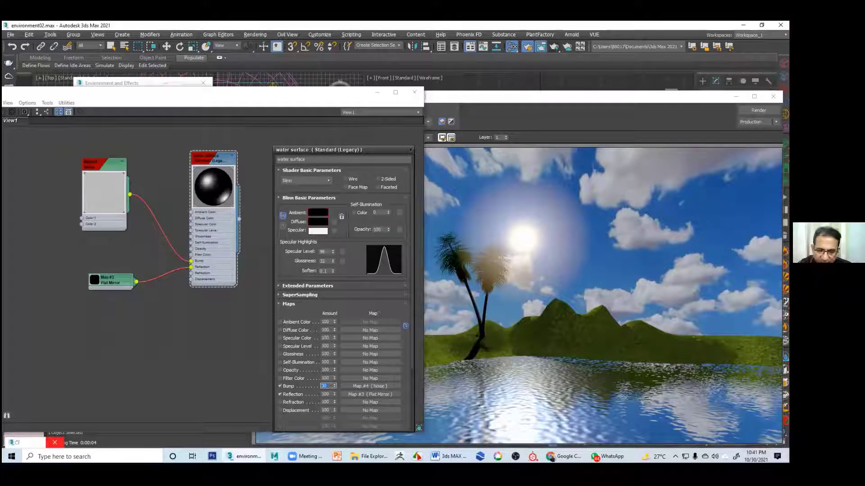
pyautogui.write('10')
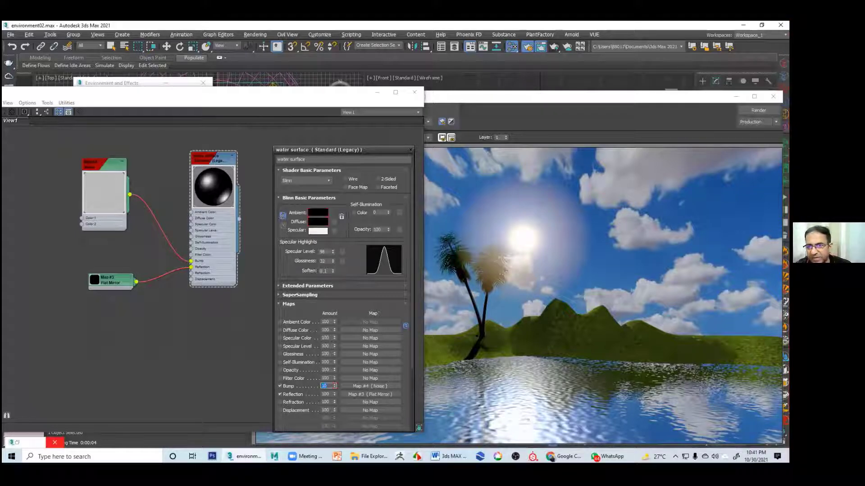
pyautogui.hotkey('shift', 'q')
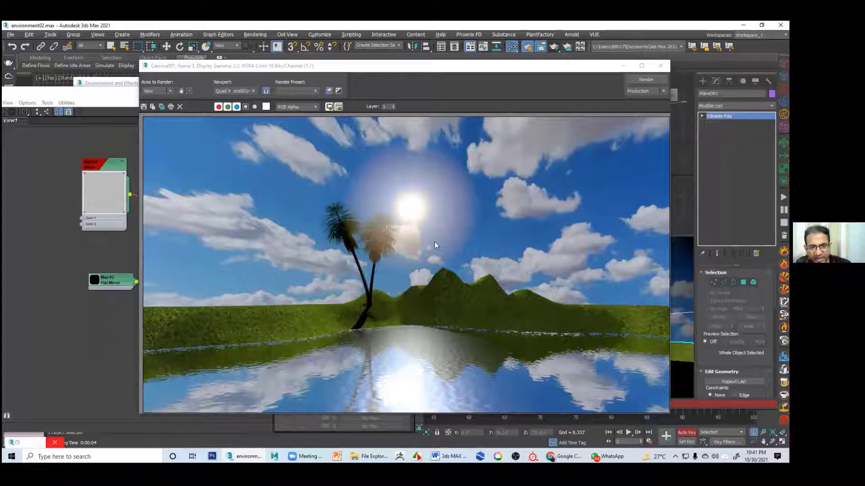
pyautogui.click(429, 68)
pyautogui.moveTo(429, 68); pyautogui.dragTo(660, 85)
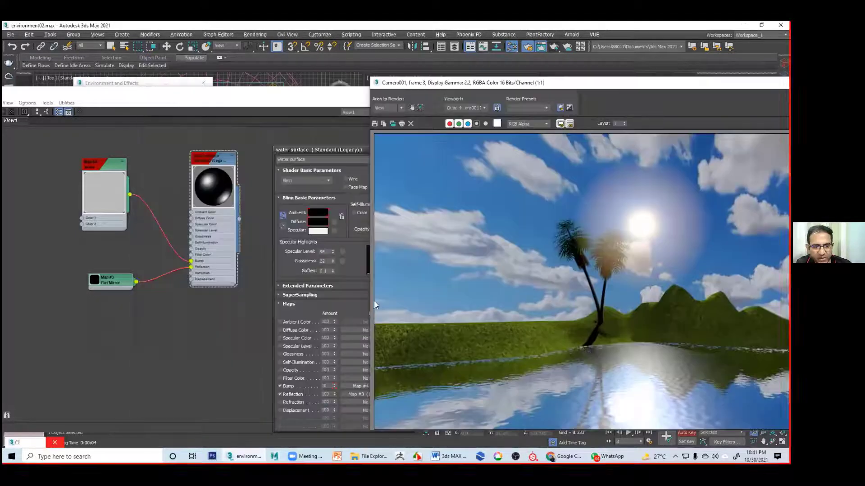
# Disable the water surface material's bump map and re-render the camera view for comparison
pyautogui.click(293, 383)
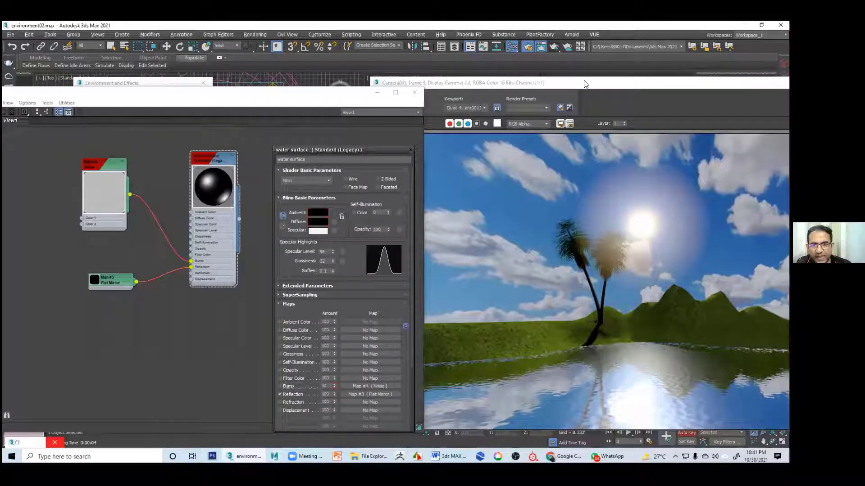
pyautogui.moveTo(547, 82); pyautogui.dragTo(370, 71)
pyautogui.click(691, 87)
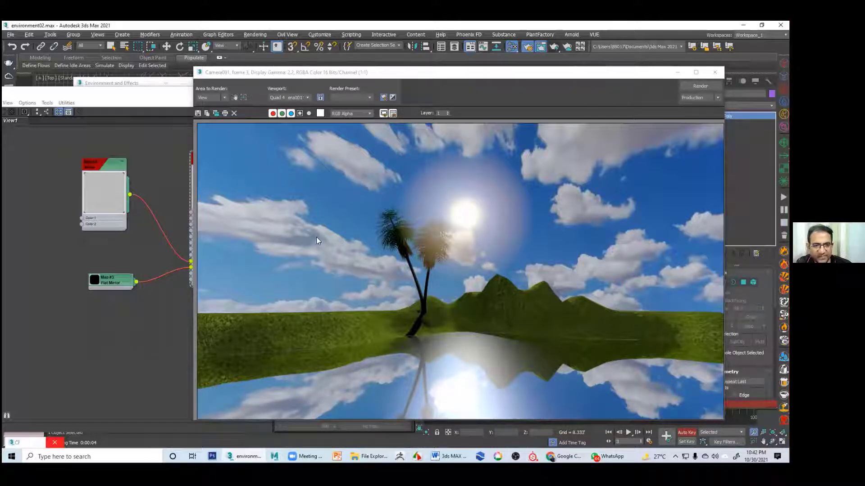
pyautogui.moveTo(326, 77); pyautogui.dragTo(551, 78)
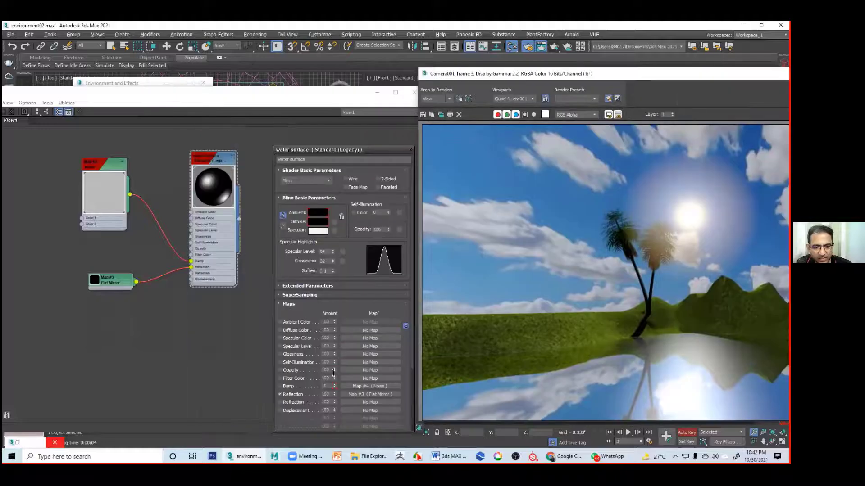
# Re-enable the water surface material's bump map with an amount of 5 and render the camera view
pyautogui.click(284, 386)
pyautogui.doubleClick(325, 386)
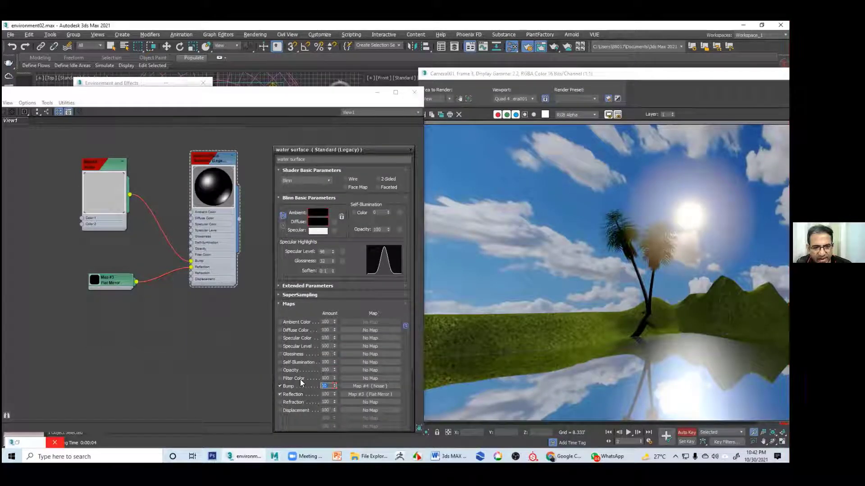
pyautogui.write('5')
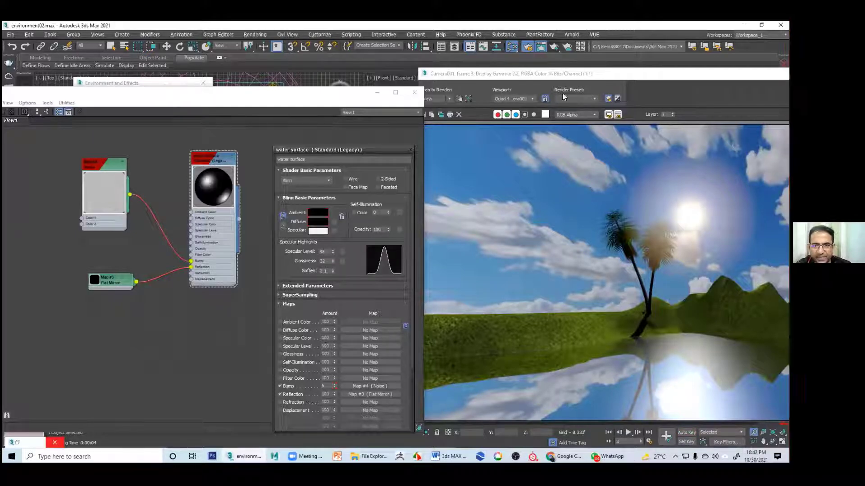
pyautogui.click(591, 75)
pyautogui.moveTo(523, 76); pyautogui.dragTo(269, 77)
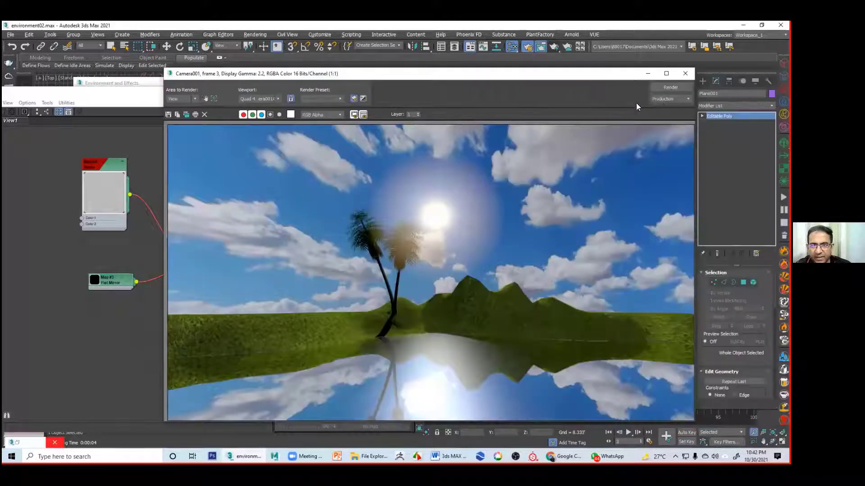
pyautogui.click(669, 86)
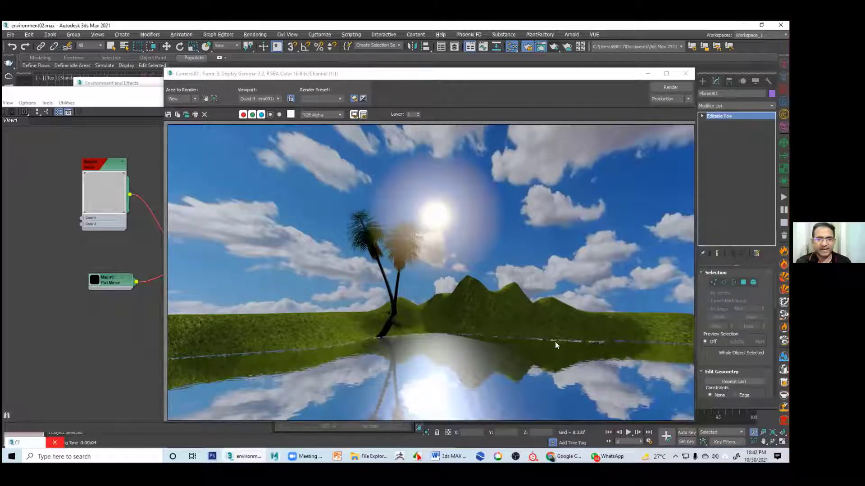
# Move the render window out of the way and open the parameters of the water's Noise bump map
pyautogui.moveTo(551, 84); pyautogui.dragTo(259, 108)
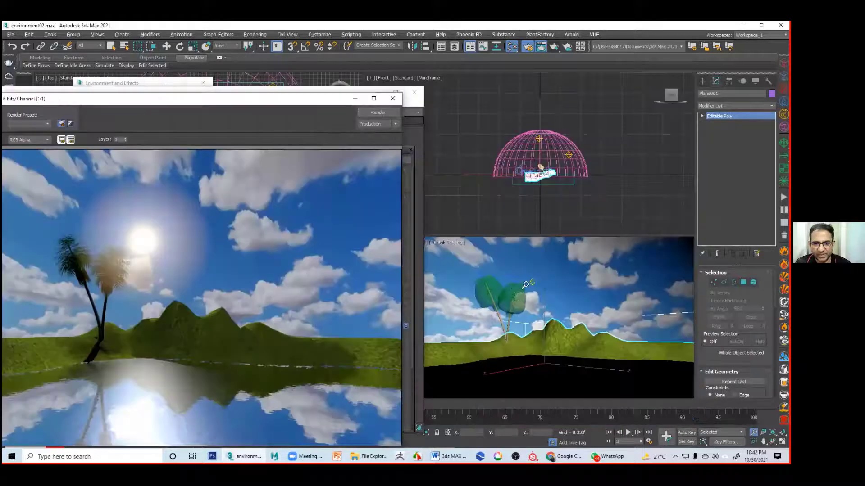
pyautogui.click(533, 283)
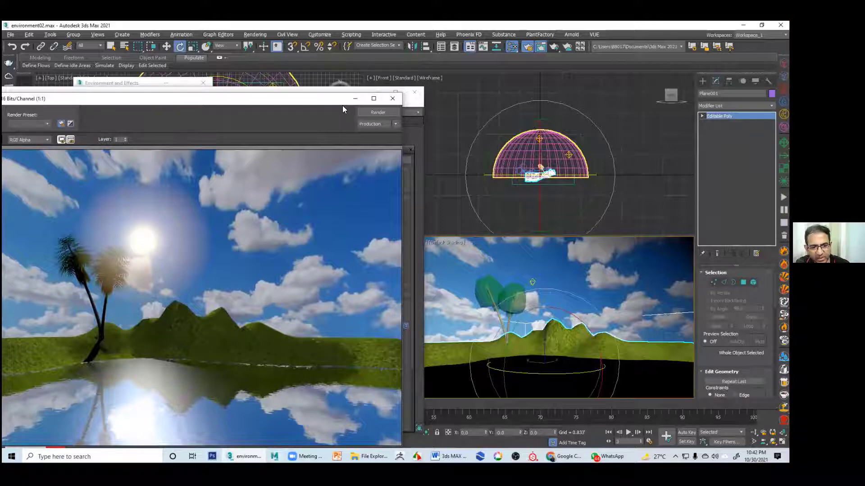
pyautogui.moveTo(340, 100); pyautogui.dragTo(484, 383)
pyautogui.click(101, 198)
pyautogui.doubleClick(101, 198)
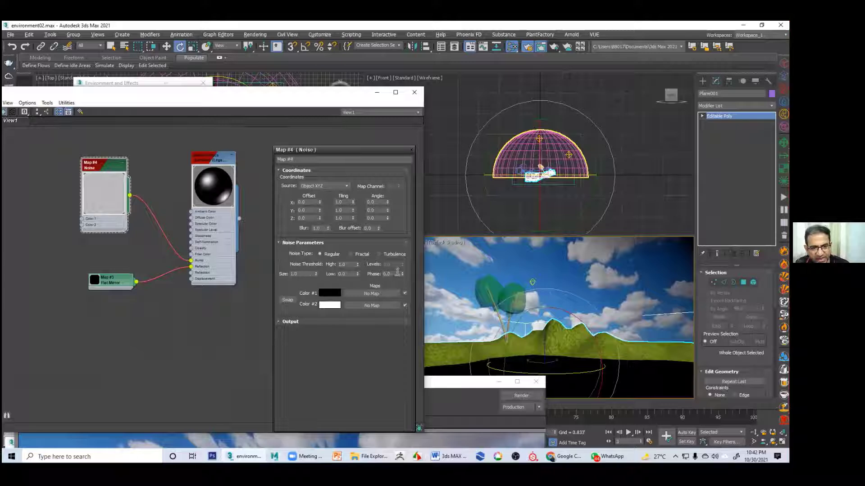
# With Auto Key enabled at frame 100, set the Noise map's phase to 10 to animate the water, and turn Auto Key off
pyautogui.click(648, 432)
pyautogui.click(687, 433)
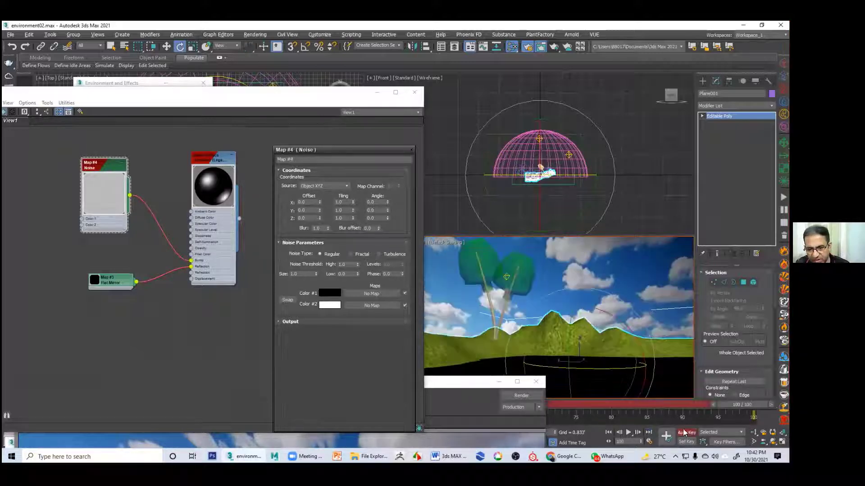
pyautogui.click(395, 274)
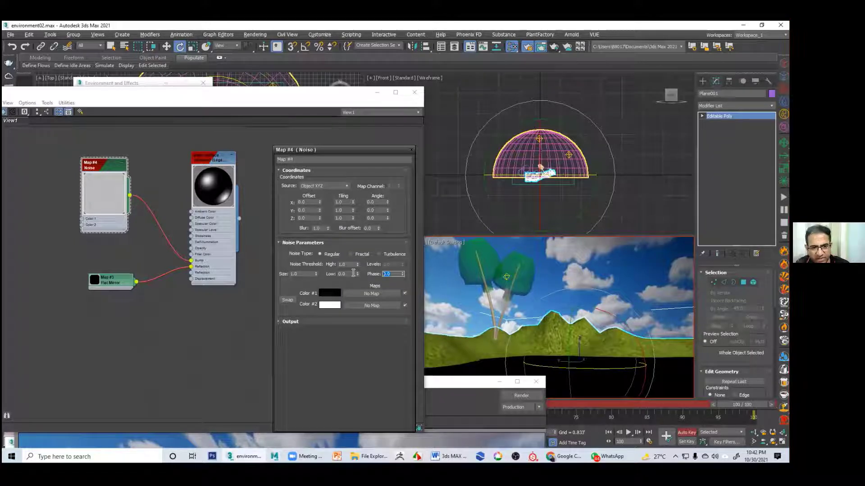
pyautogui.write('10')
pyautogui.press('Return')
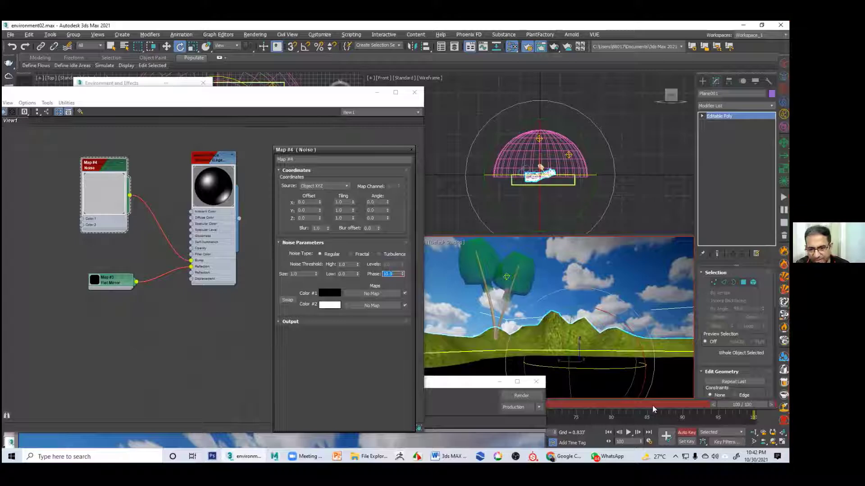
pyautogui.click(685, 431)
# Play the animation to check the changing noise phase and camera movement, and stop it
pyautogui.click(629, 432)
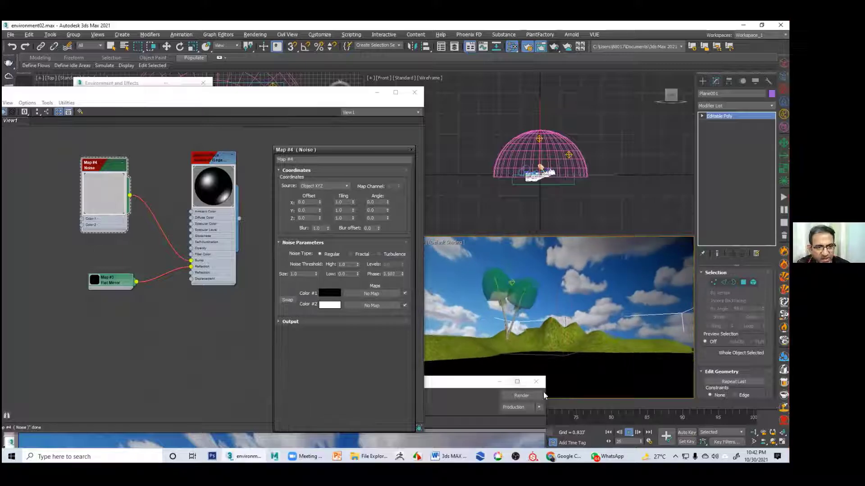
pyautogui.click(631, 431)
pyautogui.press('e')
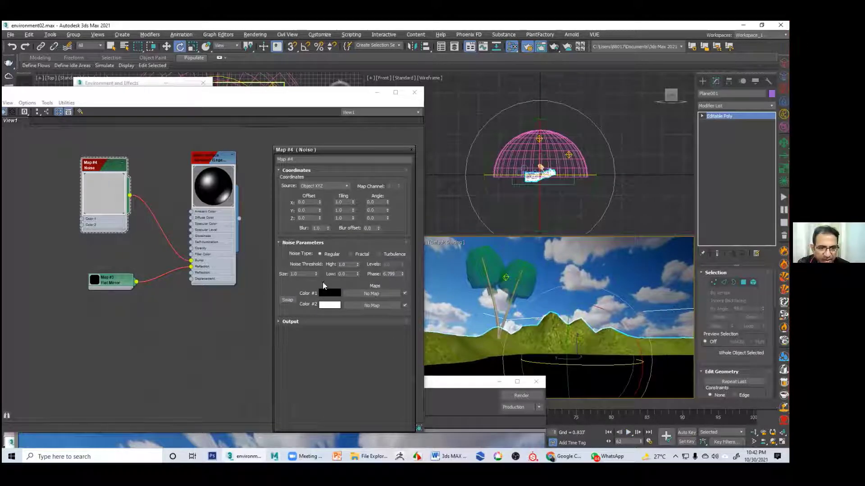
# Set the water surface material's diffuse color to gray with value 72 and raise its bump amount to about 46
pyautogui.doubleClick(218, 186)
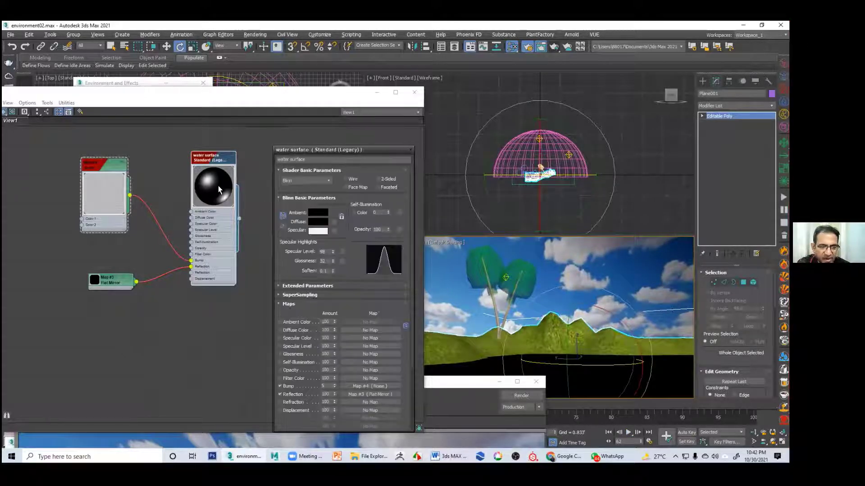
pyautogui.click(316, 221)
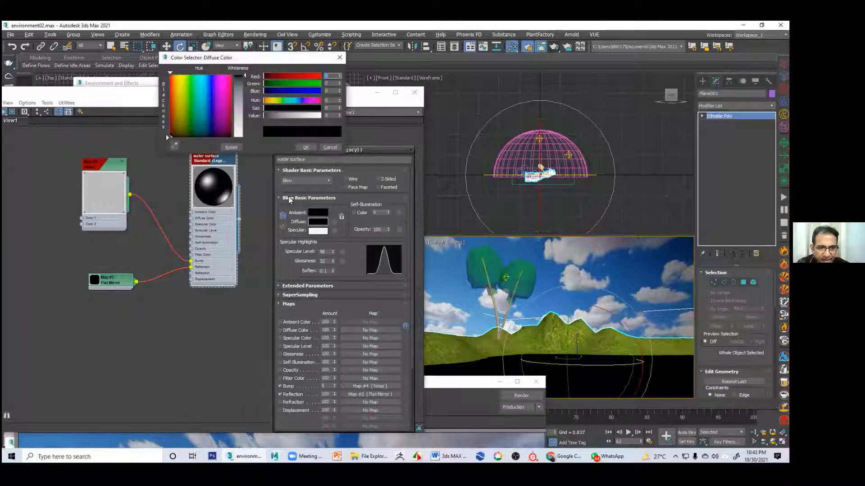
pyautogui.moveTo(241, 103); pyautogui.dragTo(239, 98)
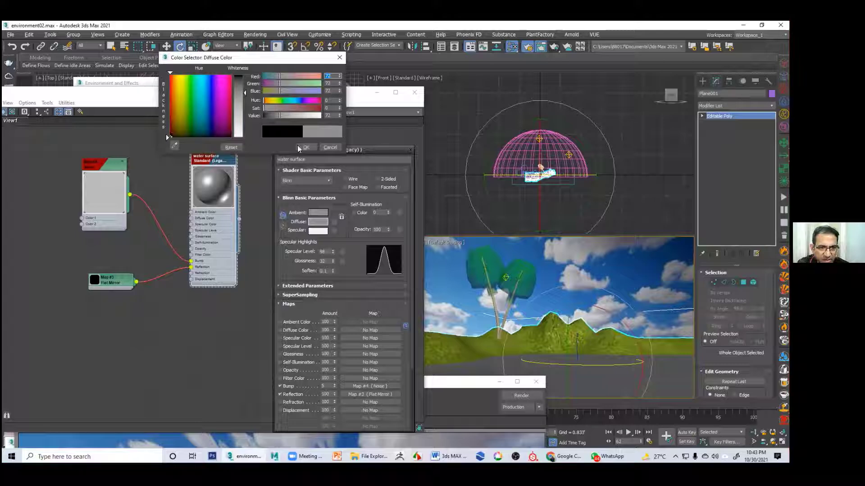
pyautogui.click(303, 147)
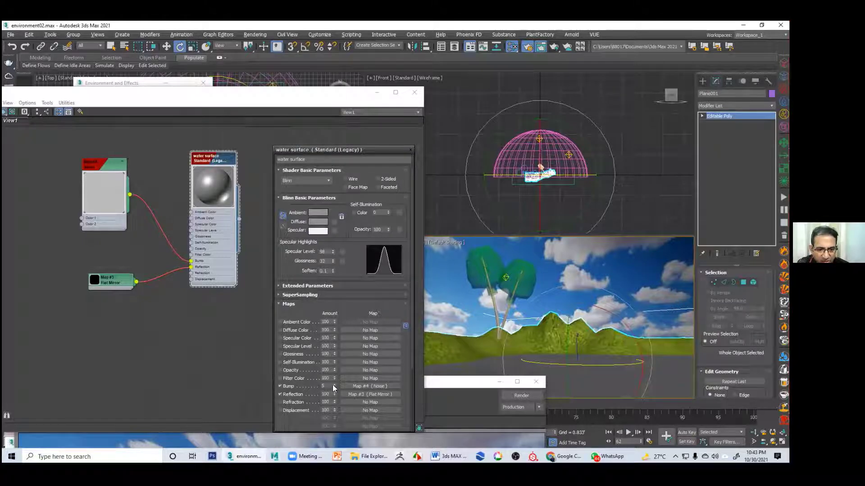
pyautogui.moveTo(334, 385); pyautogui.dragTo(336, 368)
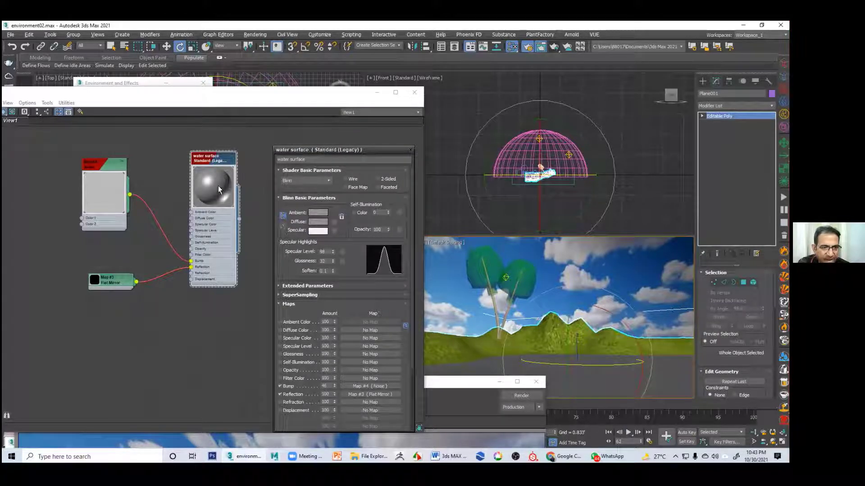
# Collapse the preview of the water surface material node
pyautogui.moveTo(218, 186); pyautogui.dragTo(172, 282, button='middle')
pyautogui.doubleClick(178, 273)
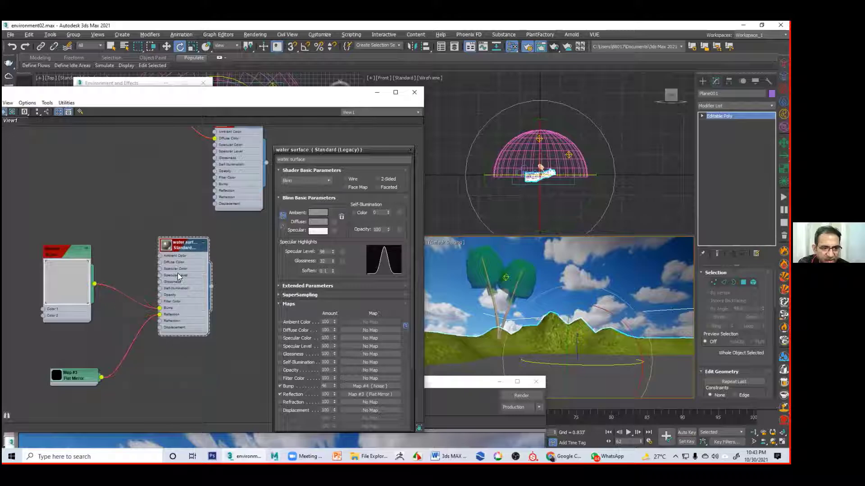
# Expand the water surface material's preview and play the animation to check how the animated bump looks
pyautogui.doubleClick(183, 247)
pyautogui.scroll(1, 194, 284)
pyautogui.scroll(5, 194, 281)
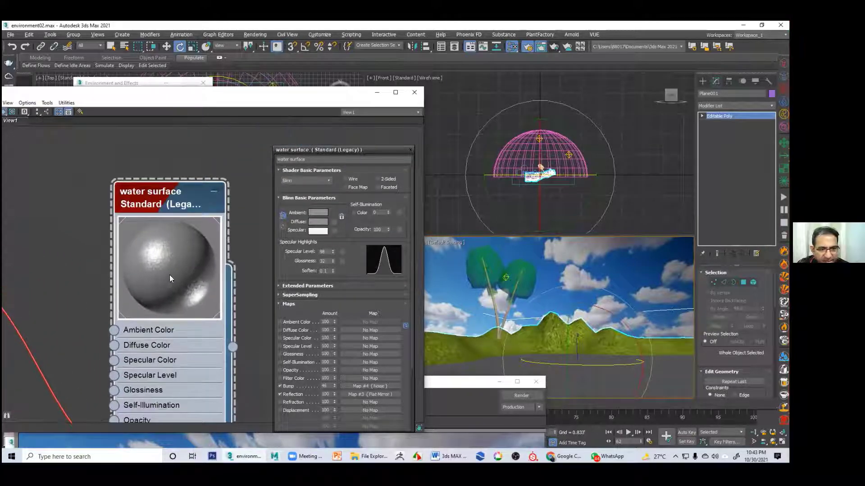
pyautogui.click(628, 432)
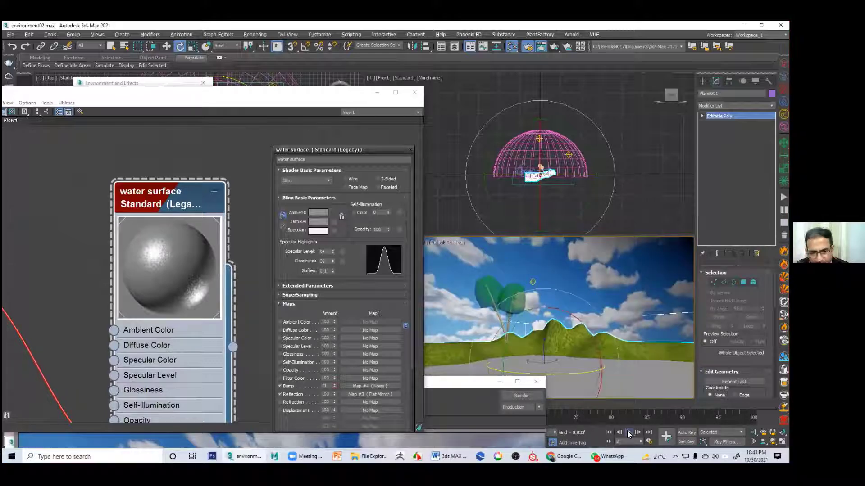
pyautogui.click(627, 431)
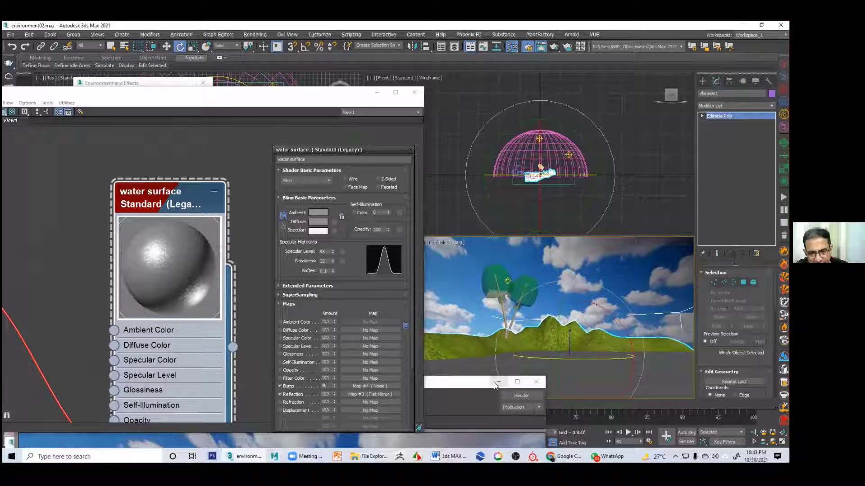
# Minimize the render window, move the water surface parameters off its node, and replay the animation to compare preview and camera motion
pyautogui.click(499, 382)
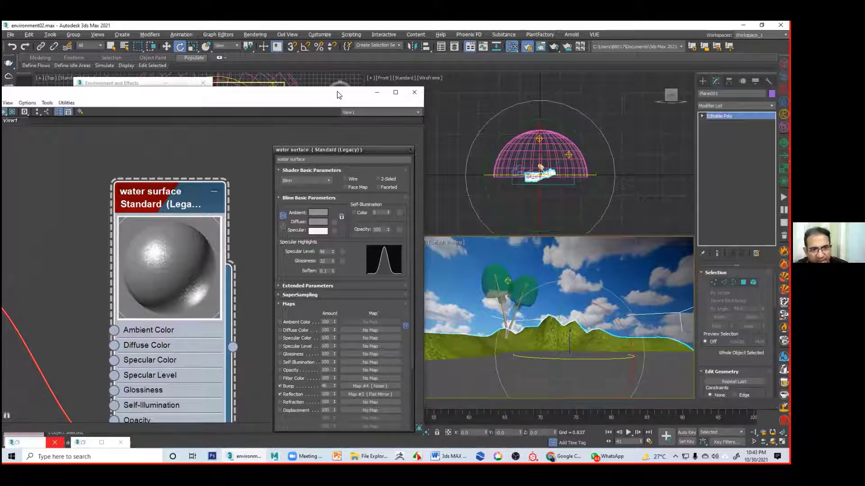
pyautogui.doubleClick(325, 95)
pyautogui.moveTo(371, 150); pyautogui.dragTo(142, 287)
pyautogui.moveTo(346, 405); pyautogui.dragTo(534, 405)
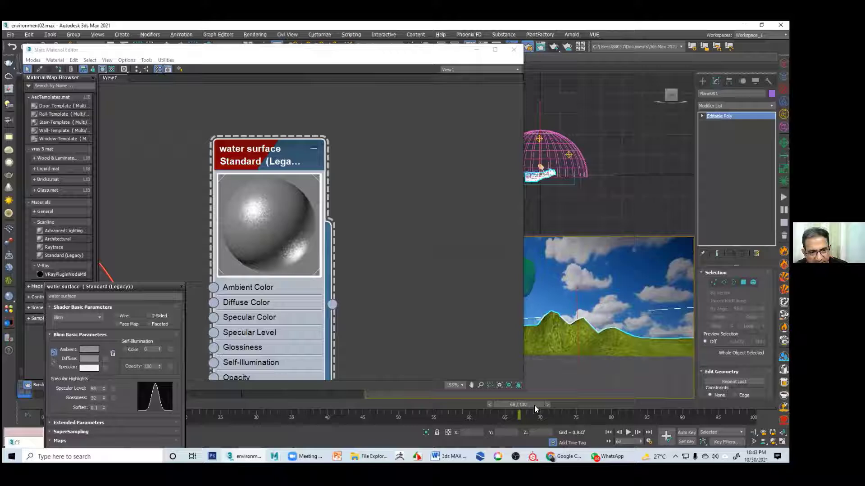
pyautogui.click(628, 433)
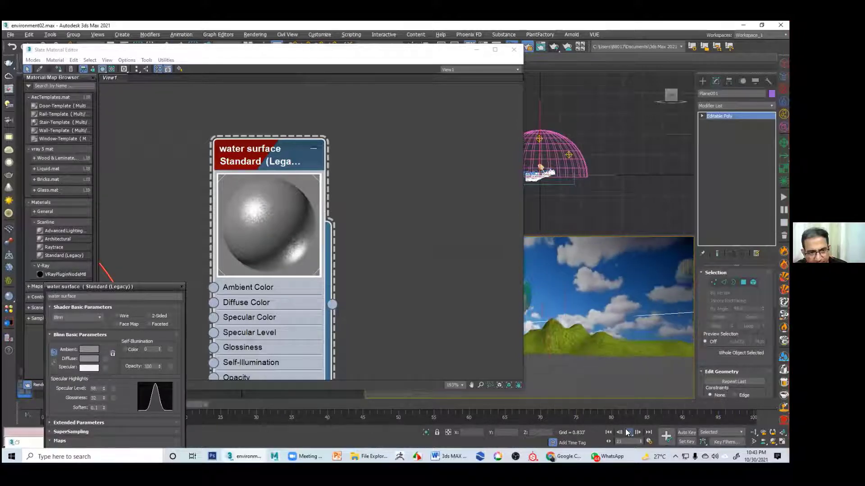
pyautogui.click(628, 432)
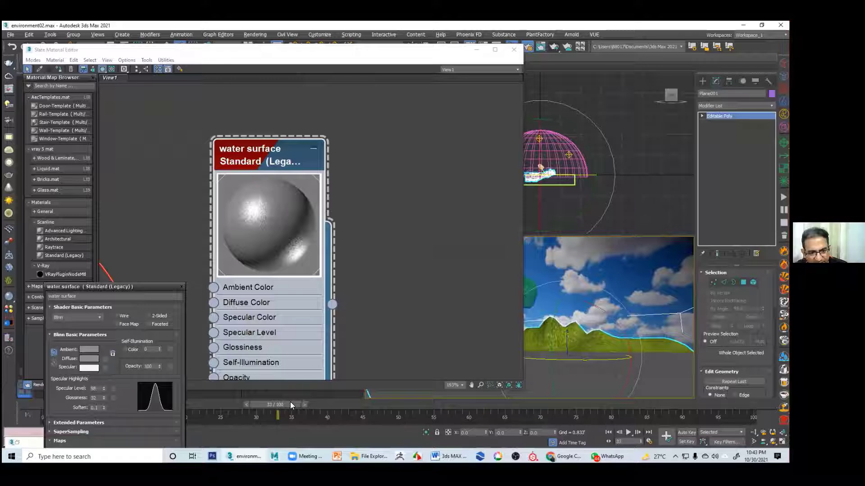
pyautogui.moveTo(290, 402); pyautogui.dragTo(376, 404)
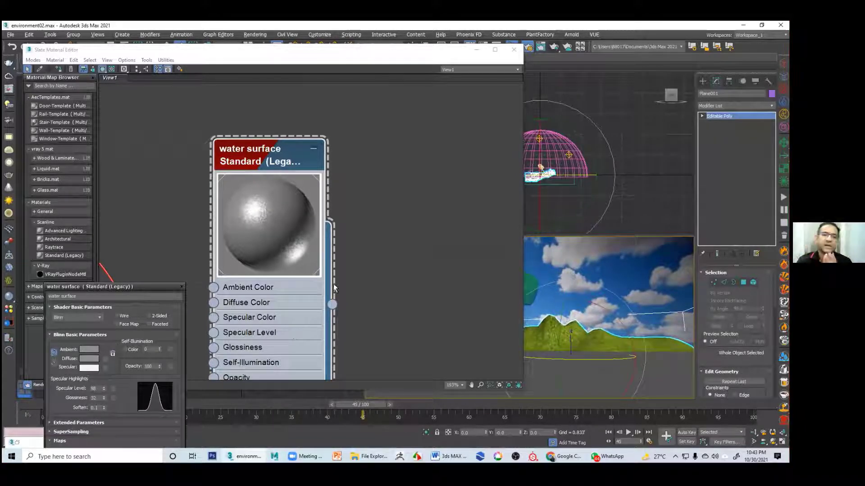
# Move the Slate Material Editor clear of the camera view and switch to Word to review the Class#13 outline
pyautogui.click(405, 57)
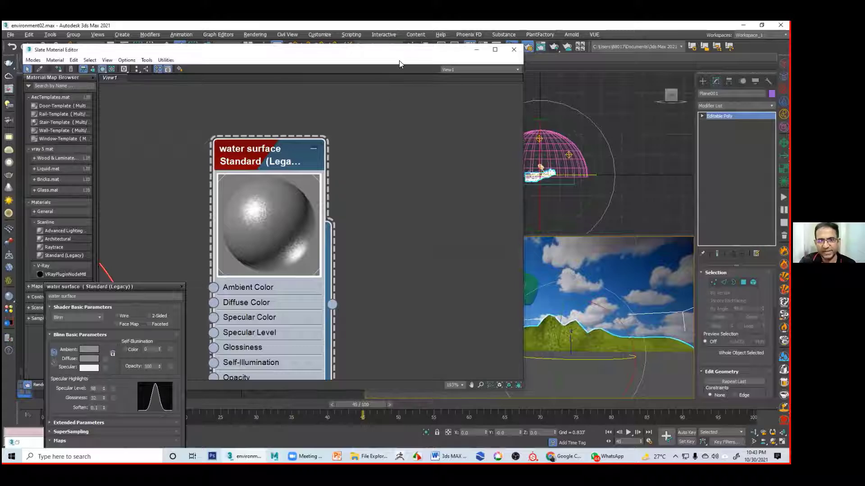
pyautogui.moveTo(406, 51); pyautogui.dragTo(186, 224)
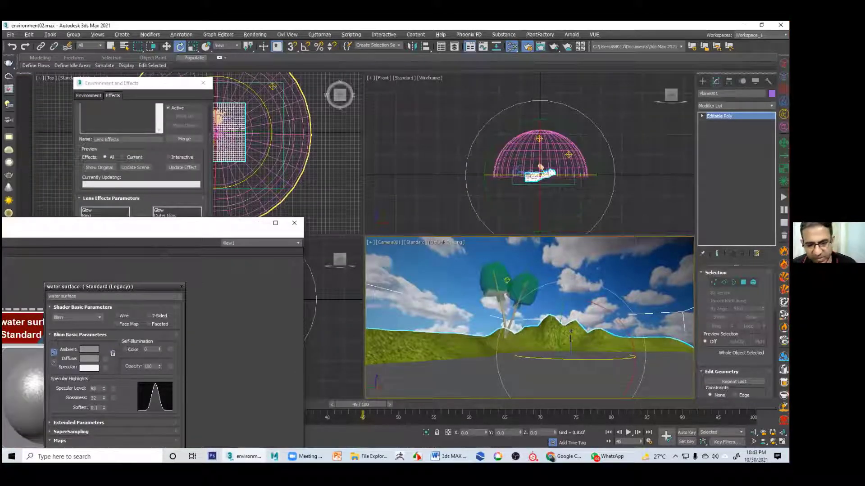
pyautogui.hotkey('alt', 'Tab')
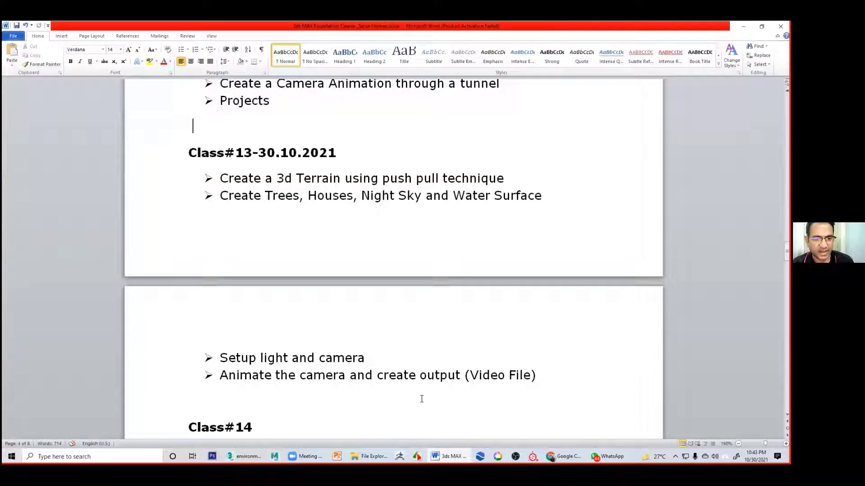
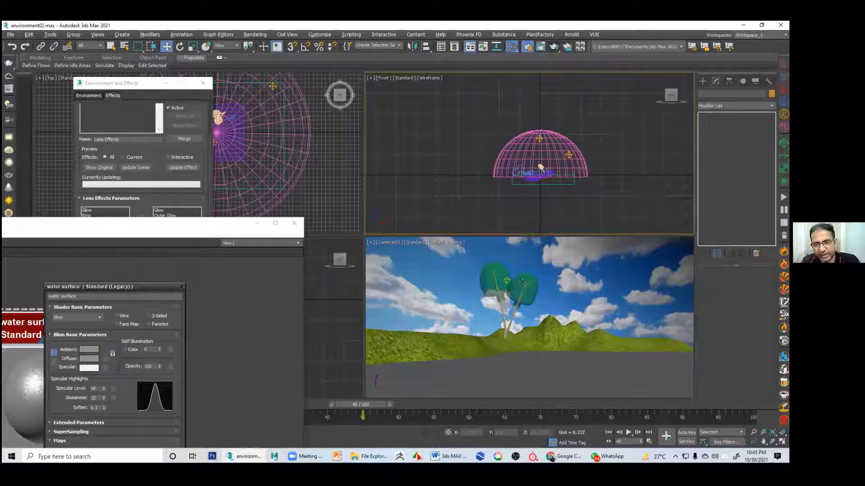
pyautogui.moveTo(367, 407)
pyautogui.mouseDown()
pyautogui.moveTo(604, 408)
pyautogui.moveTo(75, 416)
pyautogui.moveTo(634, 409)
pyautogui.moveTo(2, 417)
pyautogui.moveTo(673, 414)
pyautogui.moveTo(159, 410)
pyautogui.moveTo(423, 417)
pyautogui.moveTo(366, 418)
pyautogui.mouseUp()
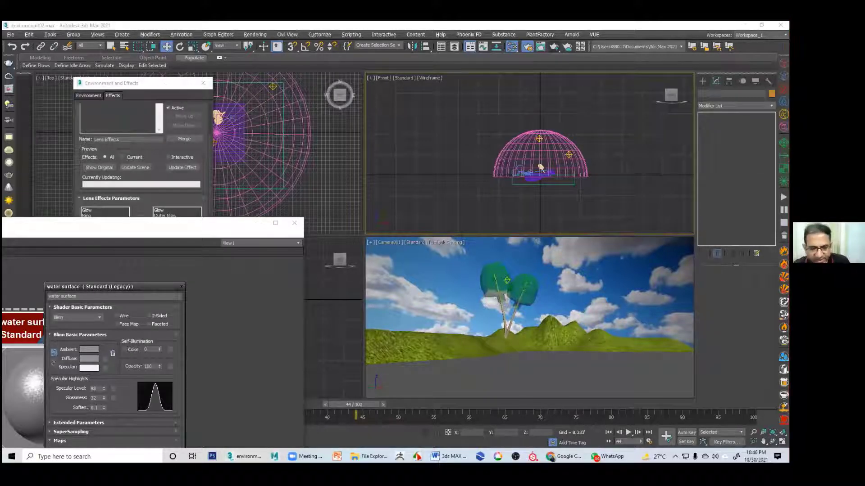
# Stop the screen recording, choose to save it, and look through the existing class recordings in the destination folder
pyautogui.hotkey('ctrl', 'F11')
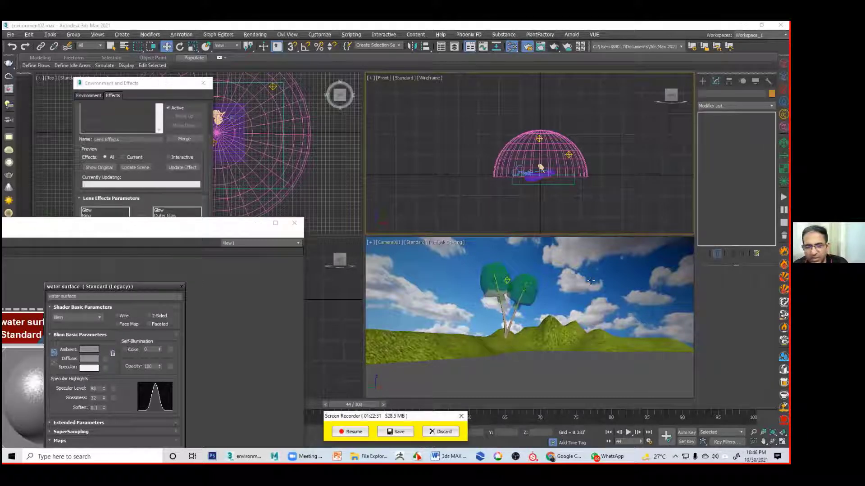
pyautogui.moveTo(383, 416); pyautogui.dragTo(514, 295)
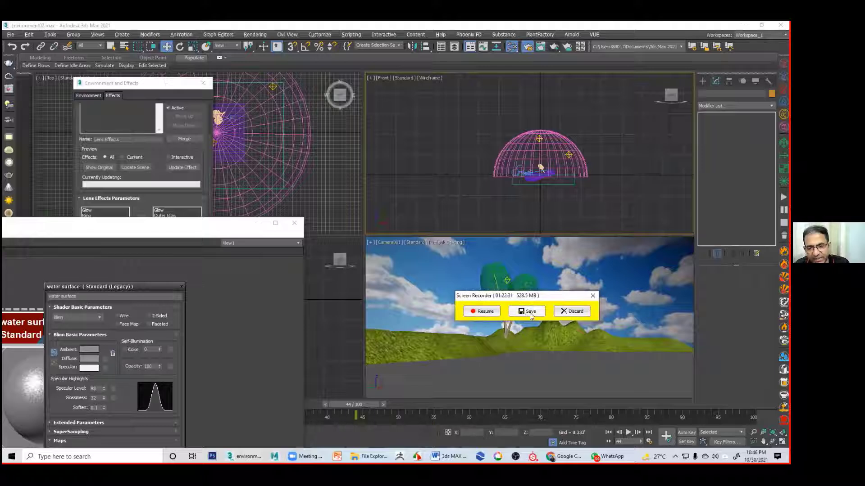
pyautogui.click(525, 312)
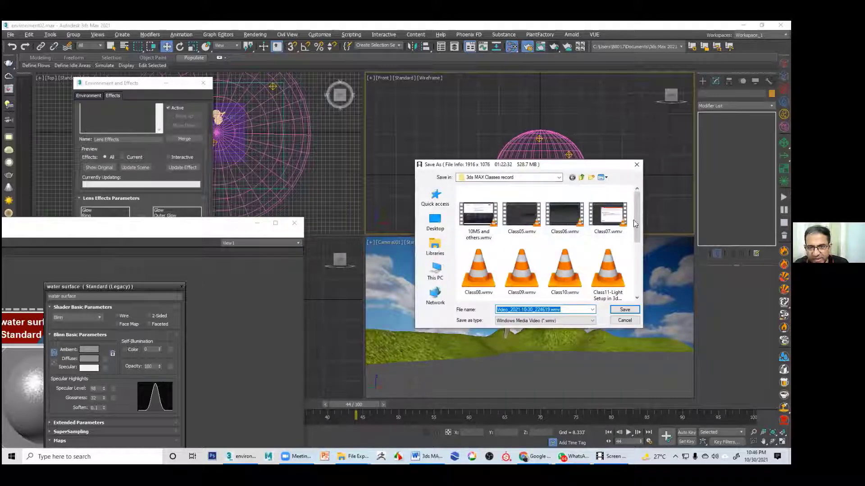
pyautogui.moveTo(636, 225); pyautogui.dragTo(637, 277)
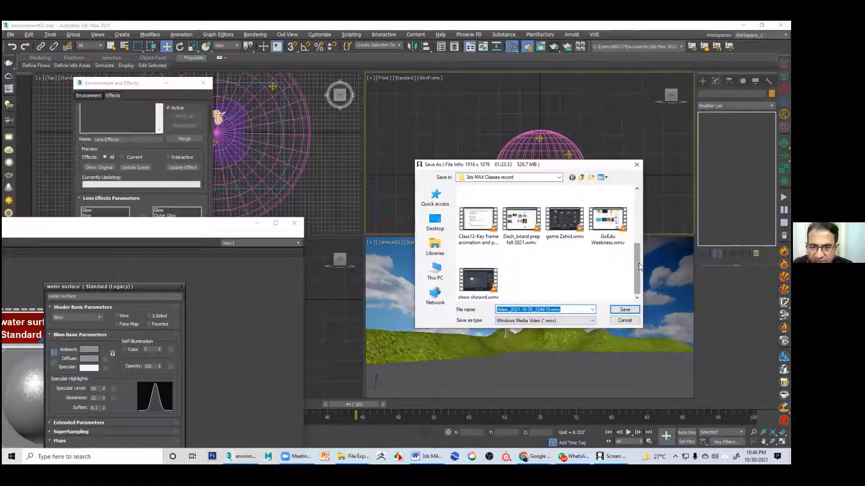
pyautogui.moveTo(638, 266); pyautogui.dragTo(642, 242)
pyautogui.scroll(-1, 642, 242)
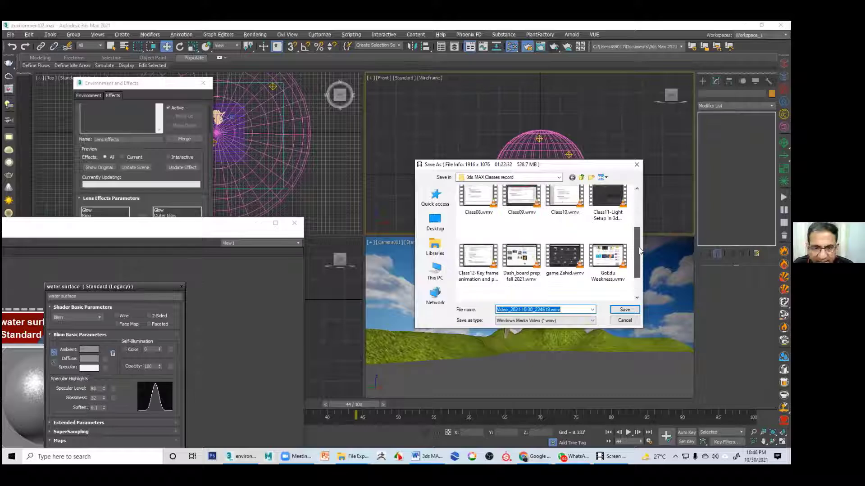
pyautogui.moveTo(641, 257); pyautogui.dragTo(640, 245)
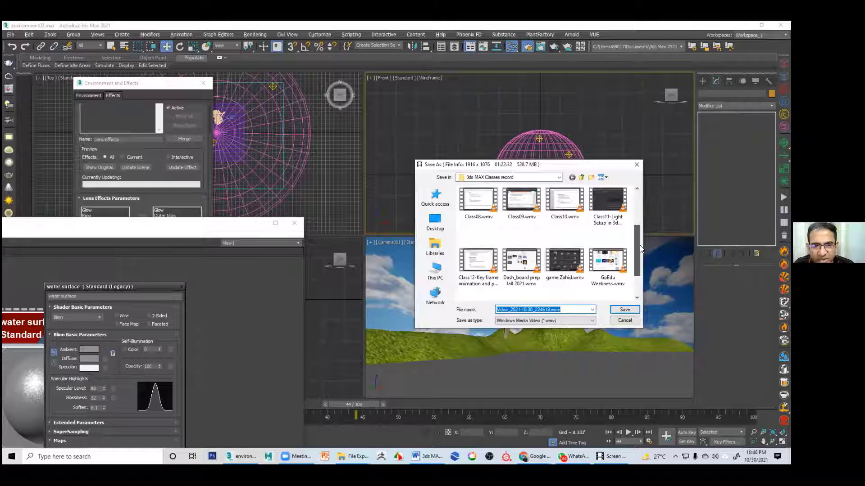
# Save the screen recording as Class_13 in Windows Media Video format in the 3ds MAX Classes record folder, and decline the VLC update
pyautogui.click(478, 264)
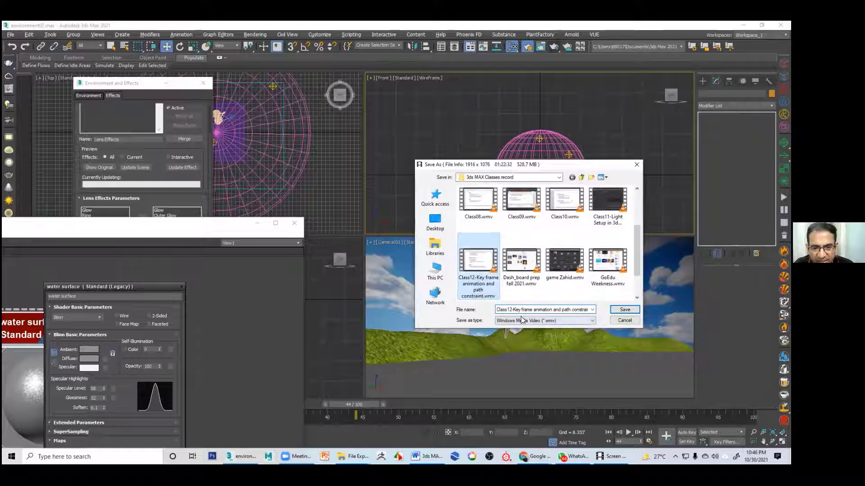
pyautogui.click(510, 310)
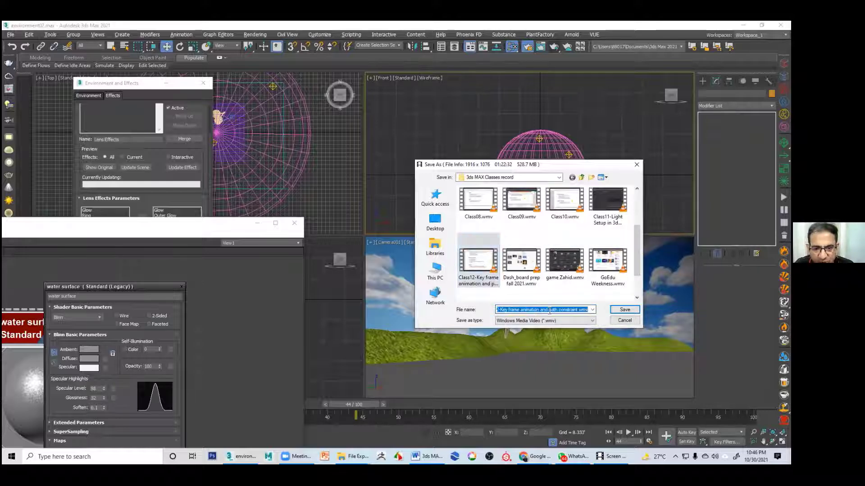
pyautogui.click(574, 308)
pyautogui.moveTo(587, 308); pyautogui.dragTo(496, 310)
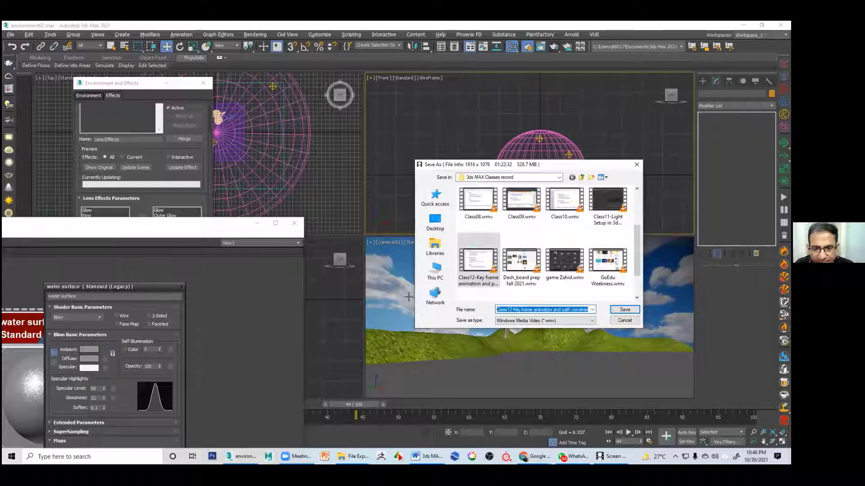
pyautogui.write('Cl')
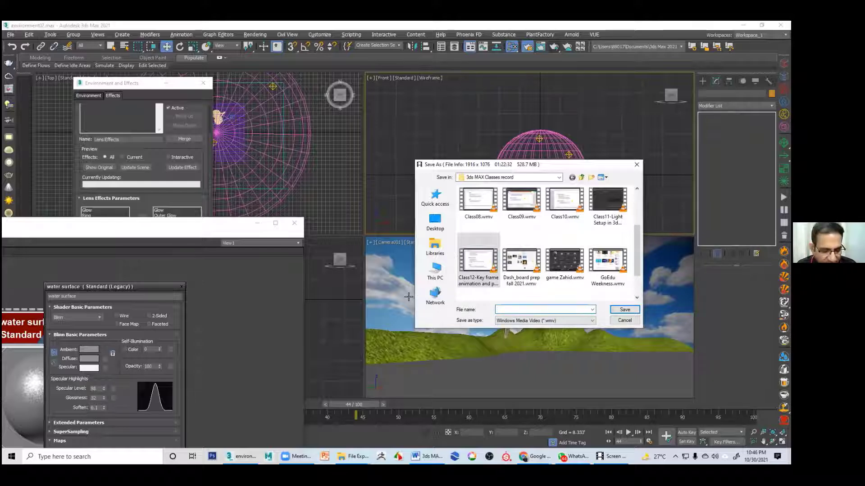
pyautogui.write('ass')
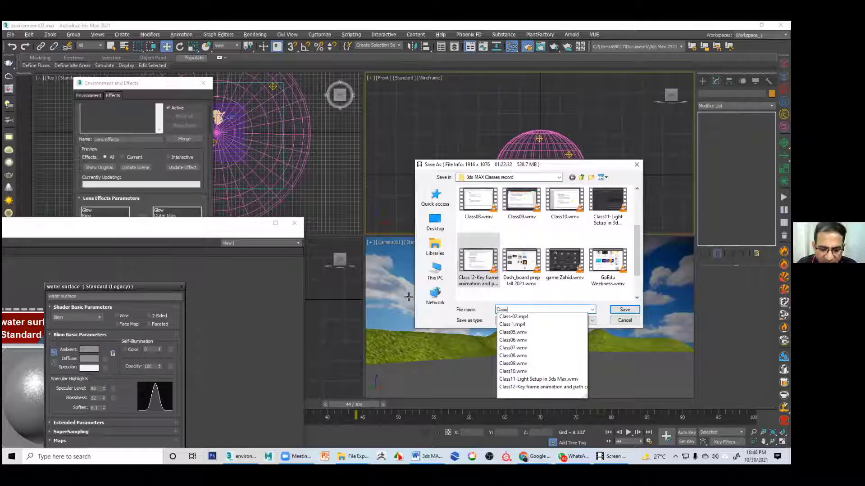
pyautogui.write('_13')
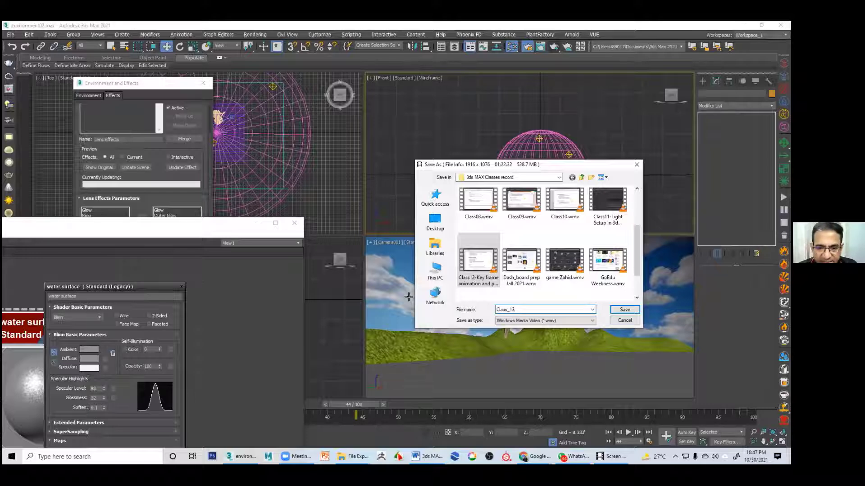
pyautogui.click(624, 310)
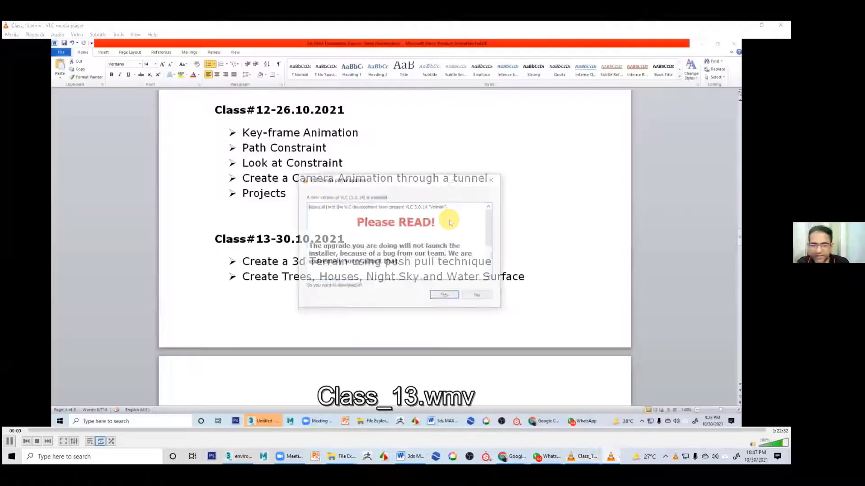
pyautogui.click(479, 296)
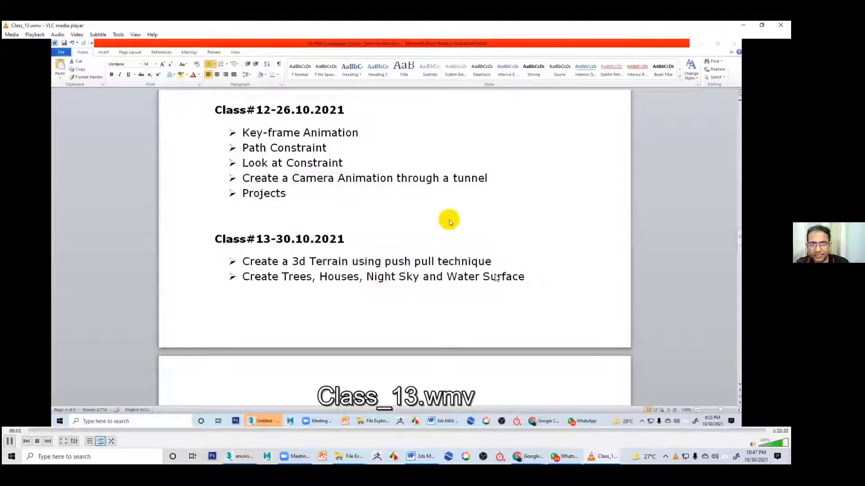
pyautogui.moveTo(658, 26); pyautogui.dragTo(631, 90)
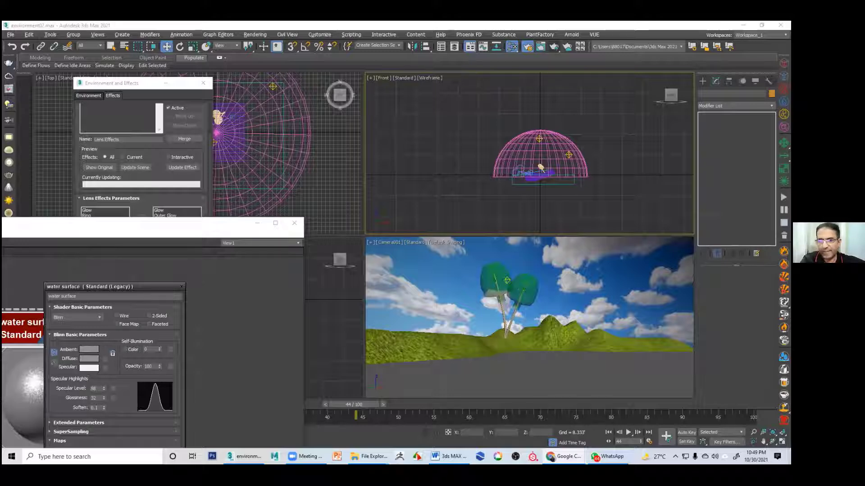
# Switch to Chrome with the A3d Academy YouTube channel and maximize its window
pyautogui.hotkey('alt', 'Tab')
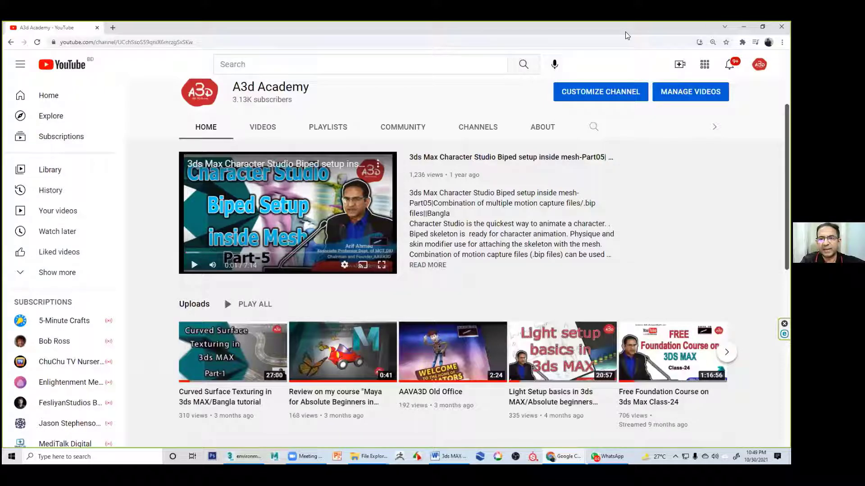
pyautogui.press('super+Down')
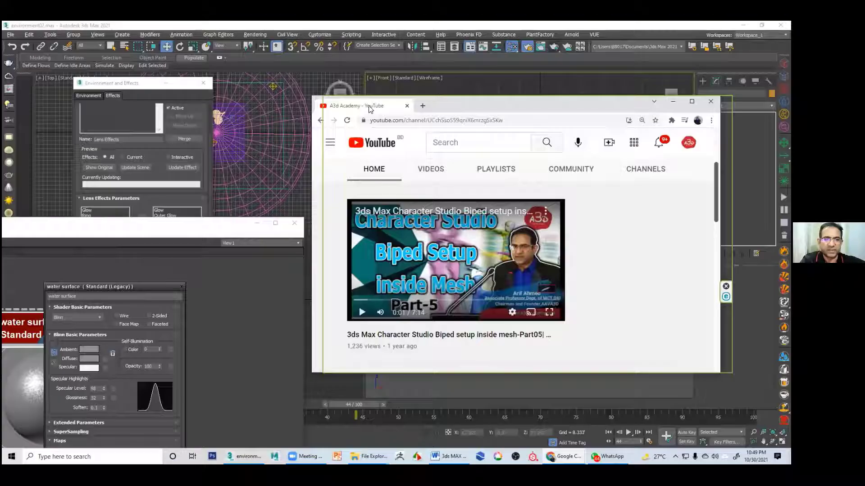
pyautogui.moveTo(456, 102); pyautogui.dragTo(314, 104)
pyautogui.click(553, 106)
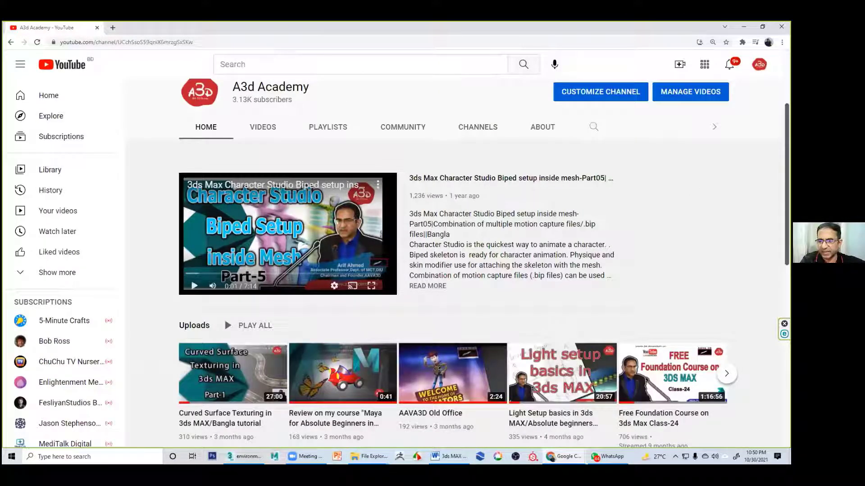
pyautogui.hotkey('ctrl', 'a')
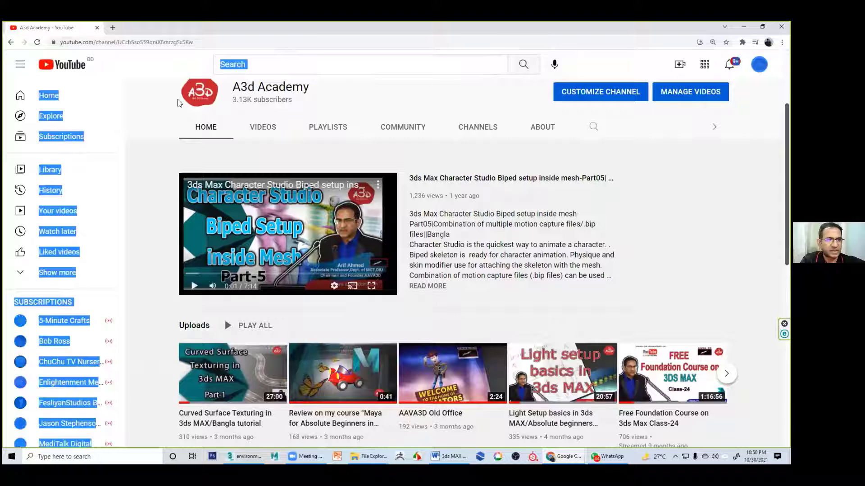
pyautogui.click(278, 59)
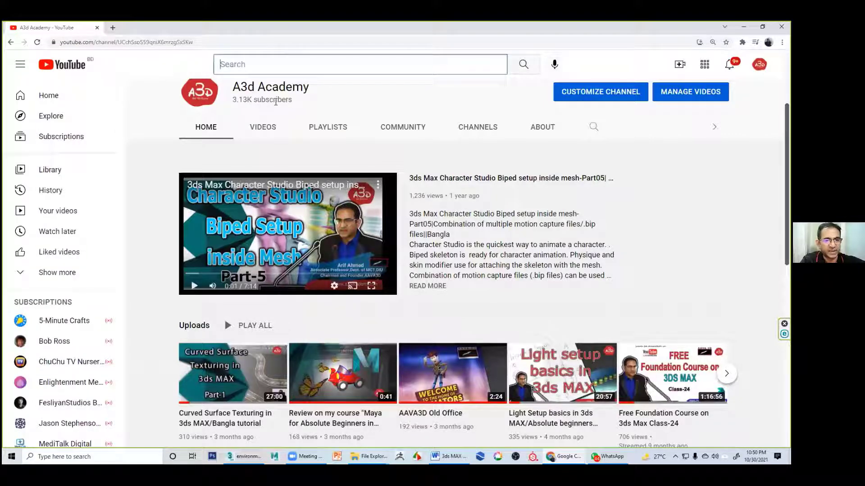
# Look over the A3d Academy channel's uploads and open its list of playlists
pyautogui.scroll(-3, 418, 255)
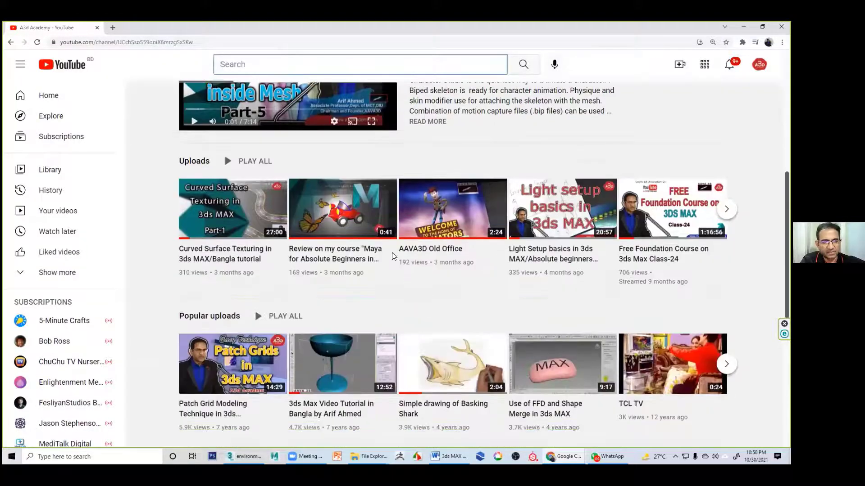
pyautogui.scroll(3, 405, 276)
pyautogui.click(319, 129)
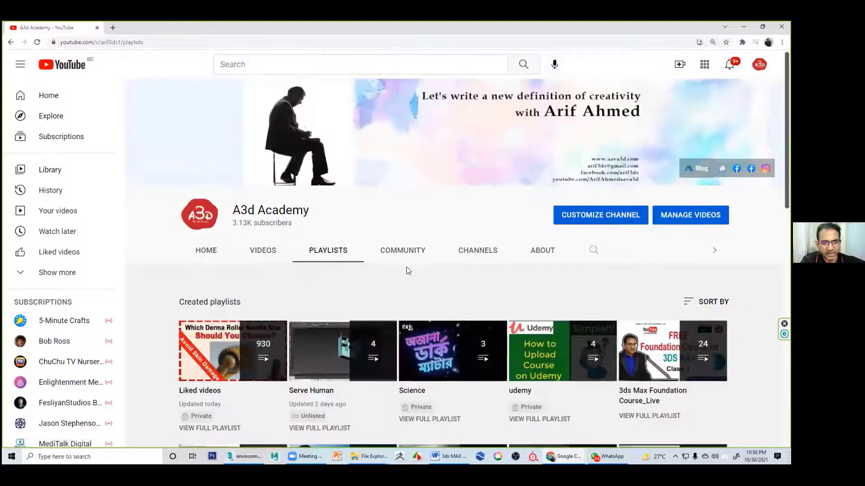
# Look through the created playlists of the A3d Academy channel, including the 3ds Max and animation ones, and return to the channel header
pyautogui.scroll(-3, 400, 274)
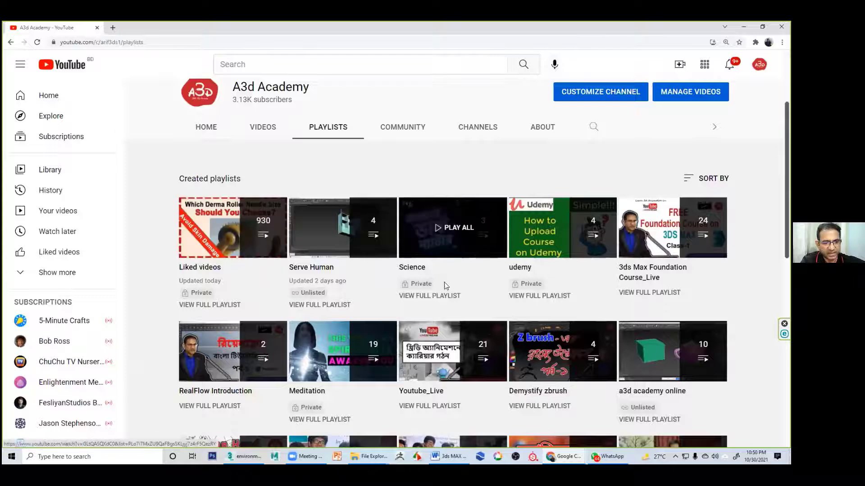
pyautogui.scroll(-1, 444, 295)
pyautogui.scroll(-3, 446, 300)
pyautogui.scroll(-3, 424, 299)
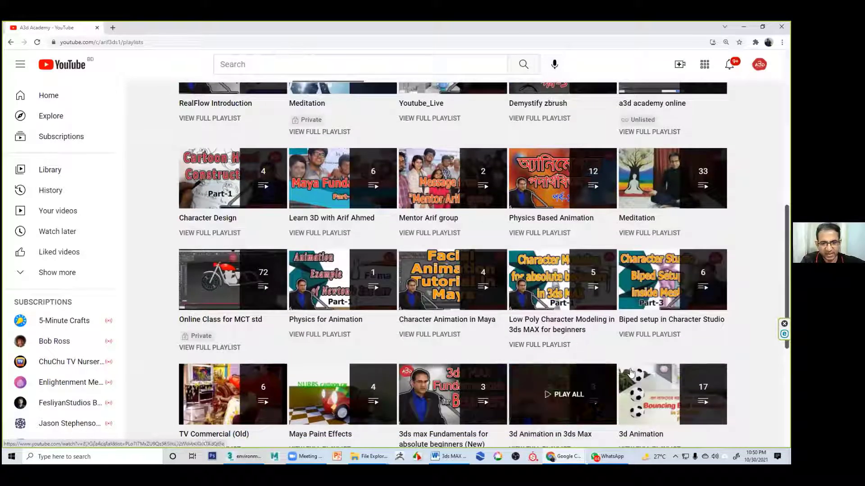
pyautogui.scroll(-3, 586, 325)
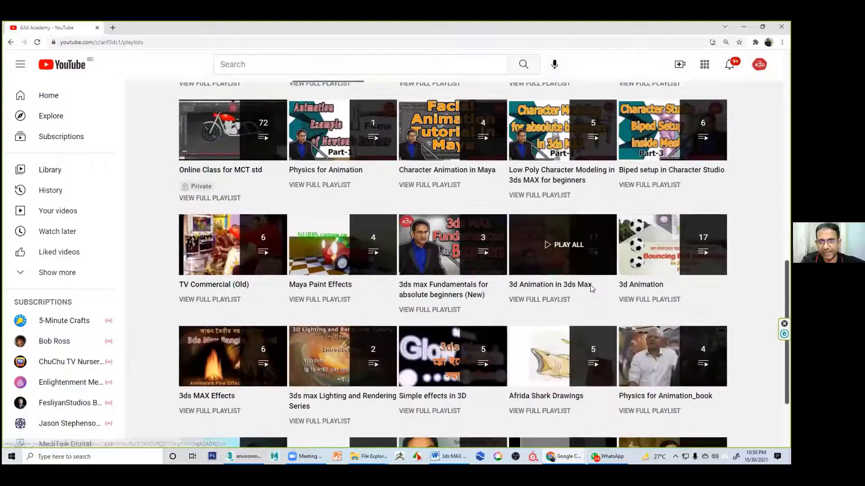
pyautogui.scroll(4, 599, 293)
pyautogui.scroll(5, 338, 288)
pyautogui.scroll(5, 311, 256)
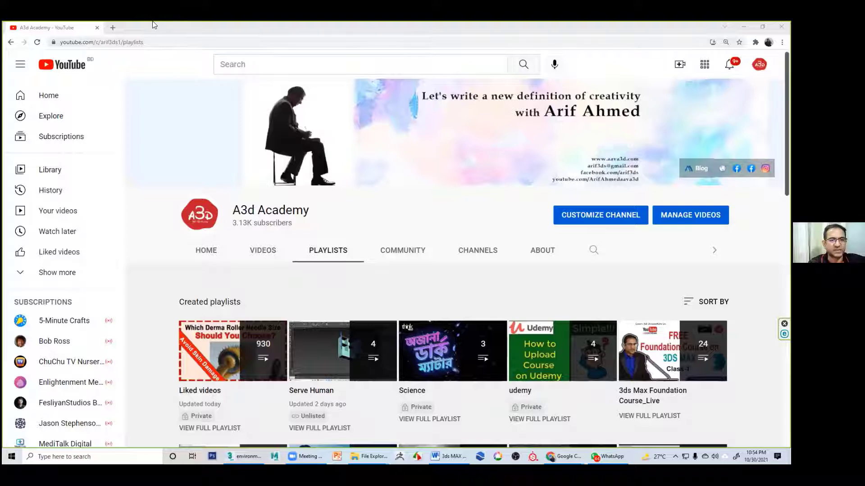
# Search Google for "get into pc" in a new tab and open the getintopc.com home page despite the ESET block
pyautogui.click(113, 28)
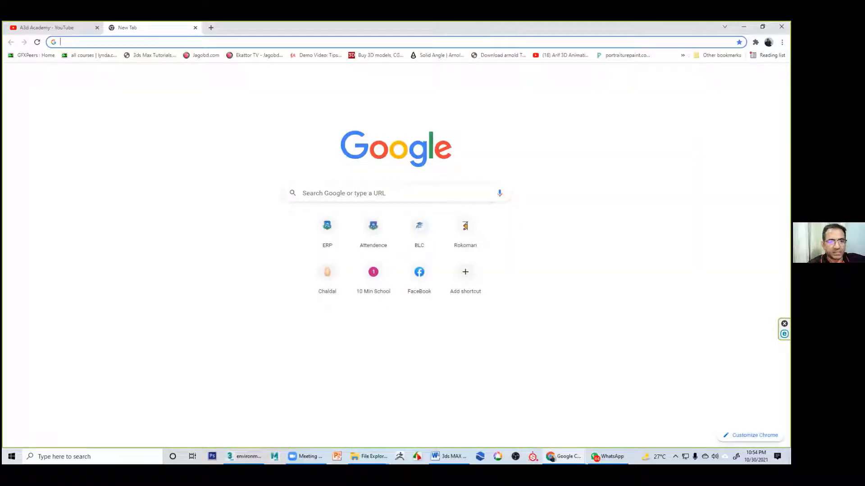
pyautogui.click(326, 195)
pyautogui.click(339, 234)
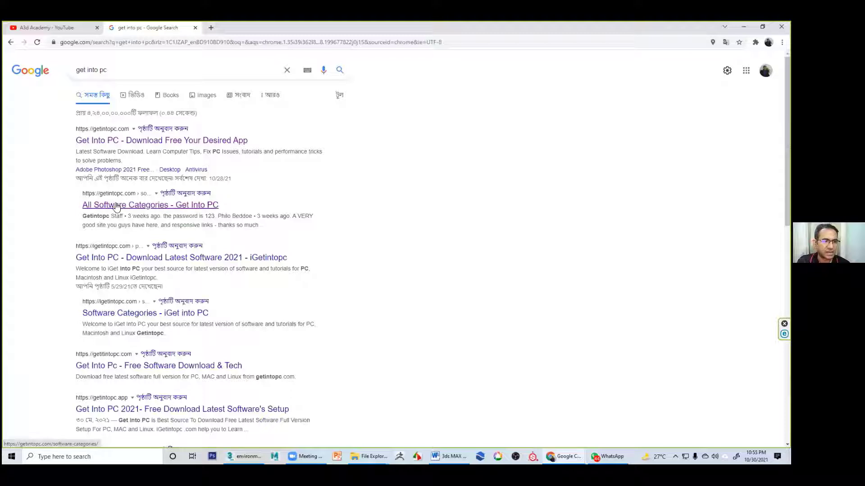
pyautogui.click(126, 146)
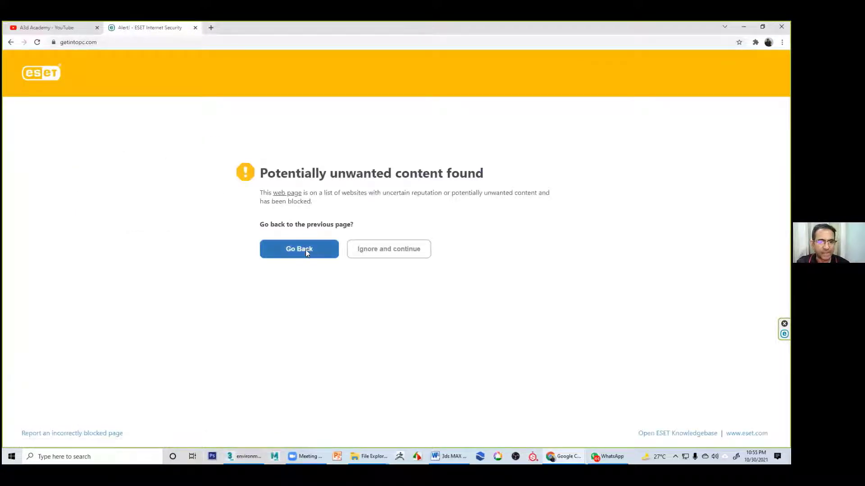
pyautogui.click(373, 247)
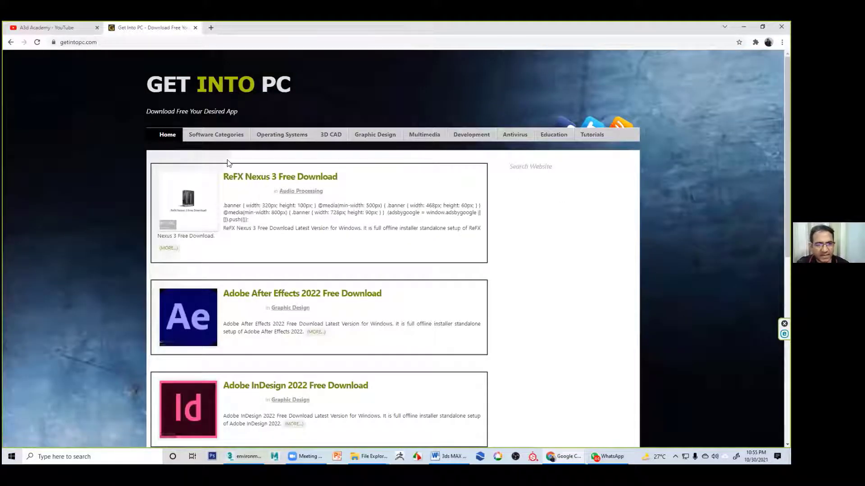
# Search the Get Into PC site for "3ds max" and look through the first page of results for 3ds Max downloads
pyautogui.click(526, 166)
pyautogui.click(534, 183)
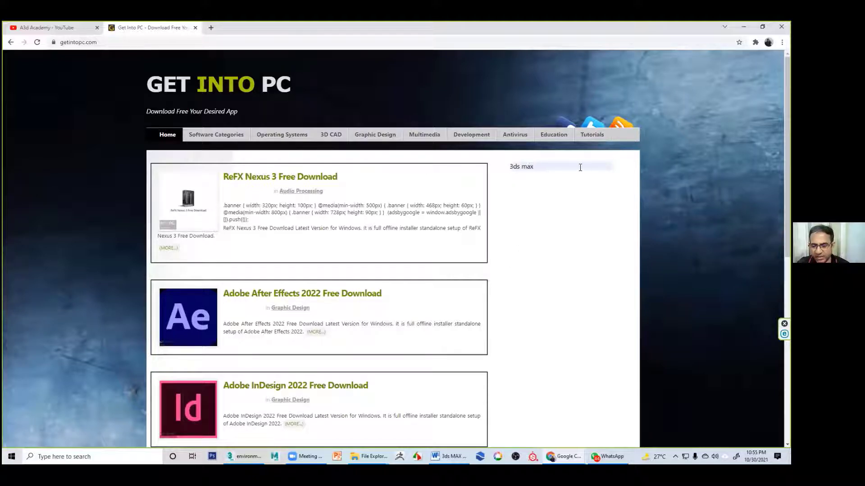
pyautogui.press('Return')
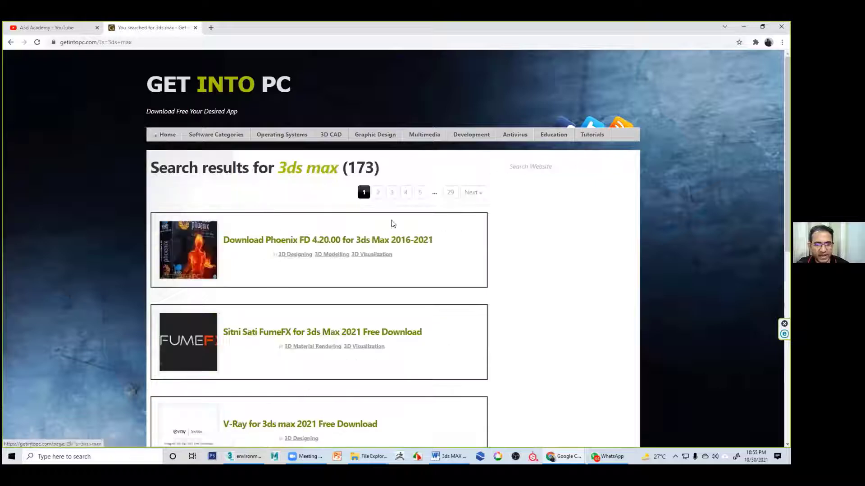
pyautogui.scroll(-4, 415, 264)
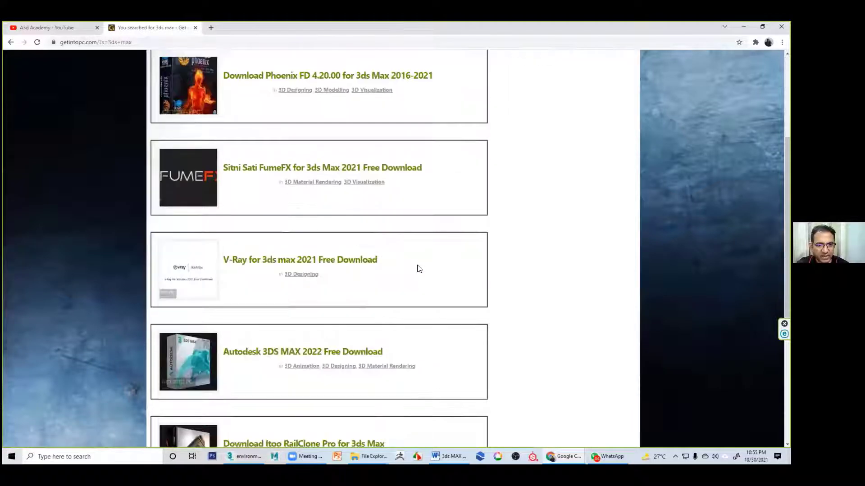
pyautogui.scroll(3, 429, 236)
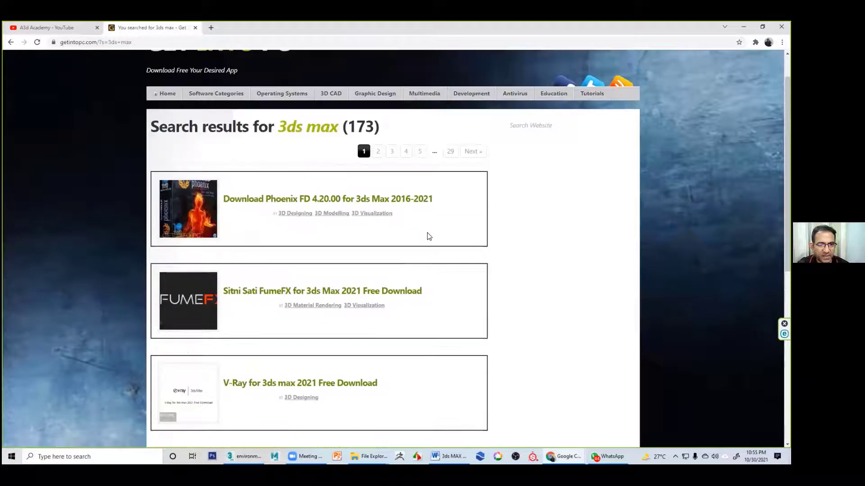
pyautogui.scroll(-1, 429, 236)
pyautogui.scroll(1, 429, 236)
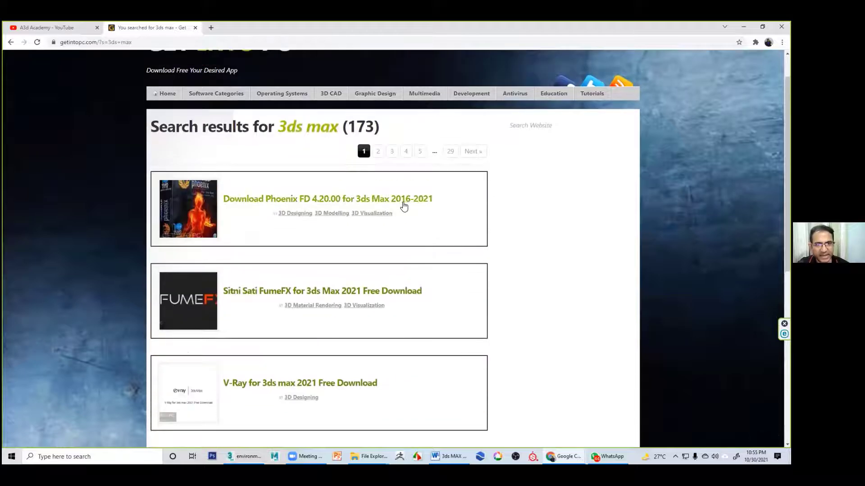
pyautogui.scroll(-3, 422, 267)
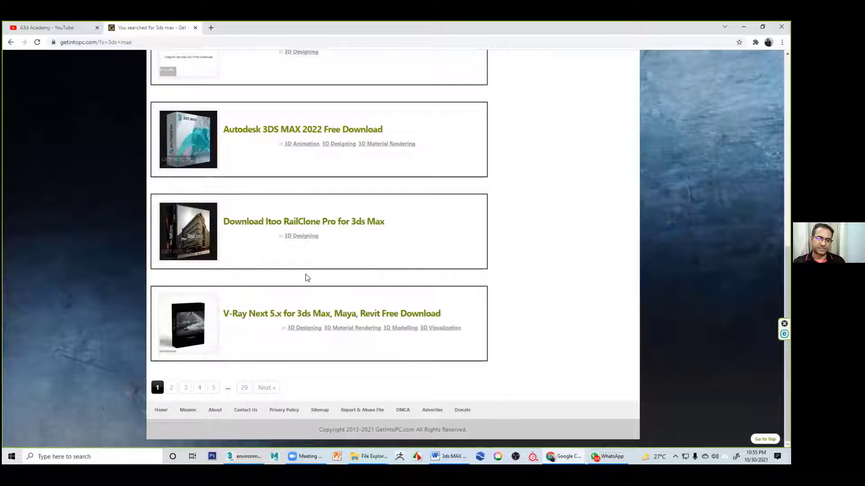
pyautogui.scroll(3, 314, 256)
pyautogui.scroll(-3, 315, 256)
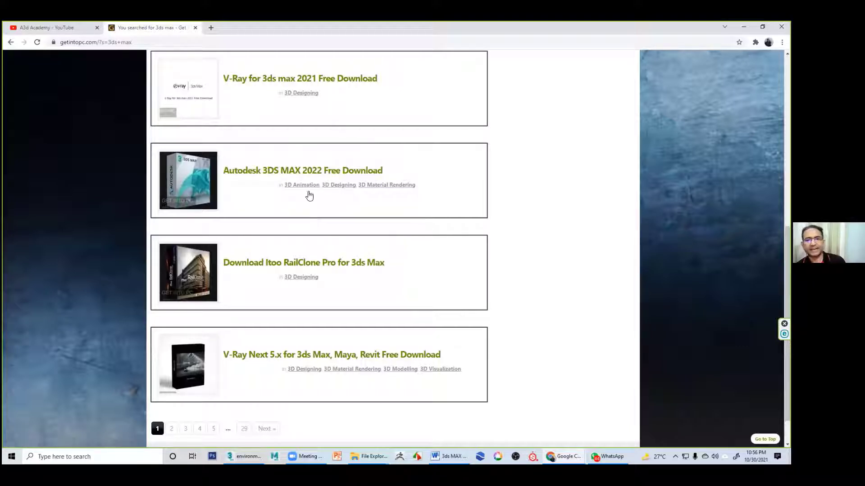
# Minimize the browser, restore, move and enlarge the 3ds Max window, and maximize it again
pyautogui.click(744, 27)
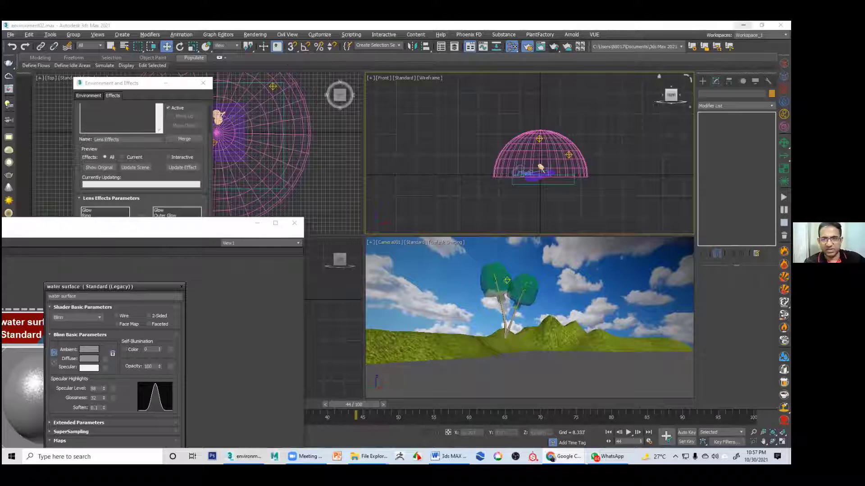
pyautogui.click(762, 25)
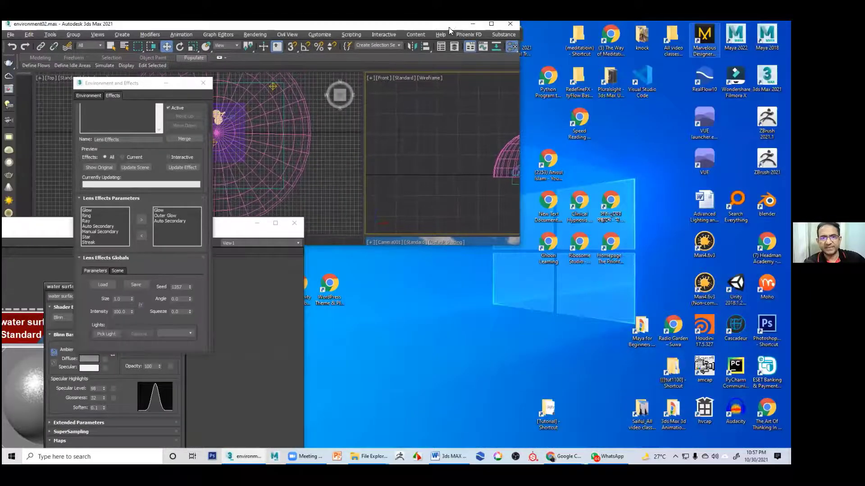
pyautogui.moveTo(446, 24); pyautogui.dragTo(577, 103)
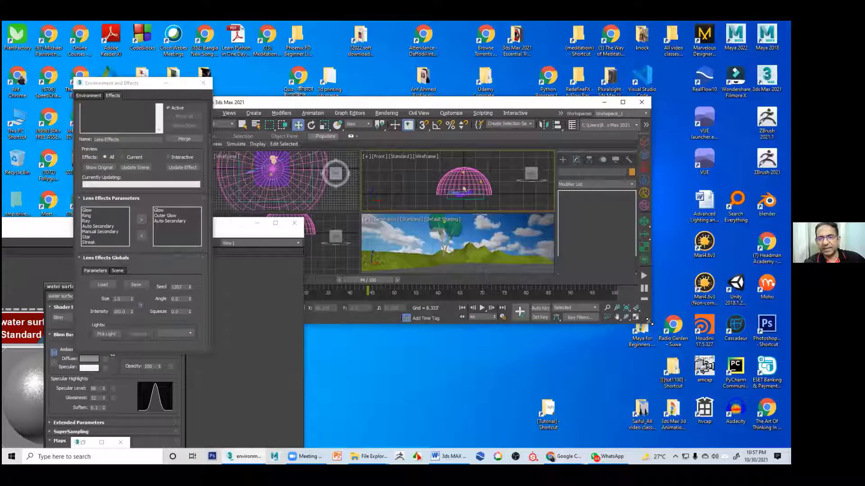
pyautogui.moveTo(649, 322); pyautogui.dragTo(739, 432)
pyautogui.doubleClick(552, 102)
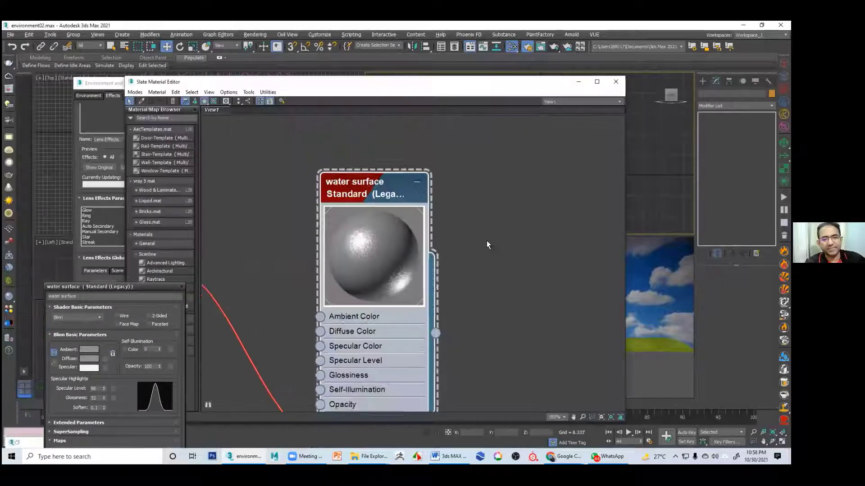
# Rearrange the green Map #2 Bitmap node and its connected material node in the Slate Material Editor, placing them side by side above the water surface nodes
pyautogui.scroll(-3, 489, 243)
pyautogui.scroll(-5, 495, 258)
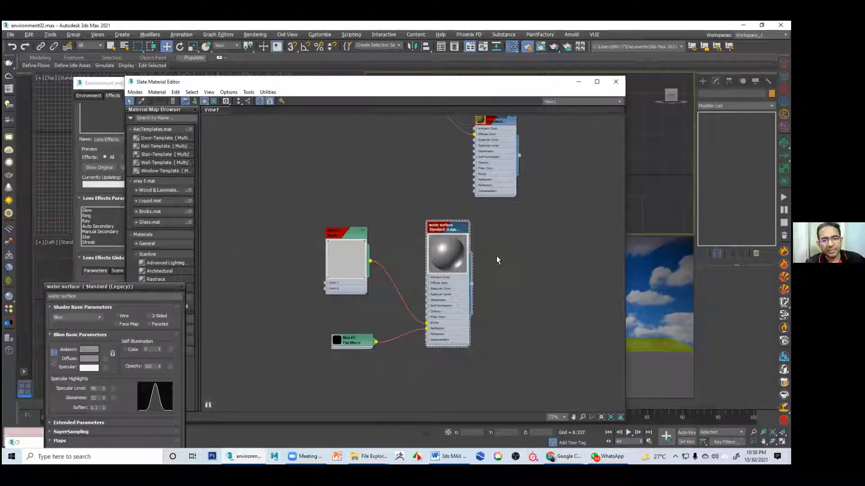
pyautogui.moveTo(504, 255); pyautogui.dragTo(452, 290, button='middle')
pyautogui.scroll(-2, 453, 290)
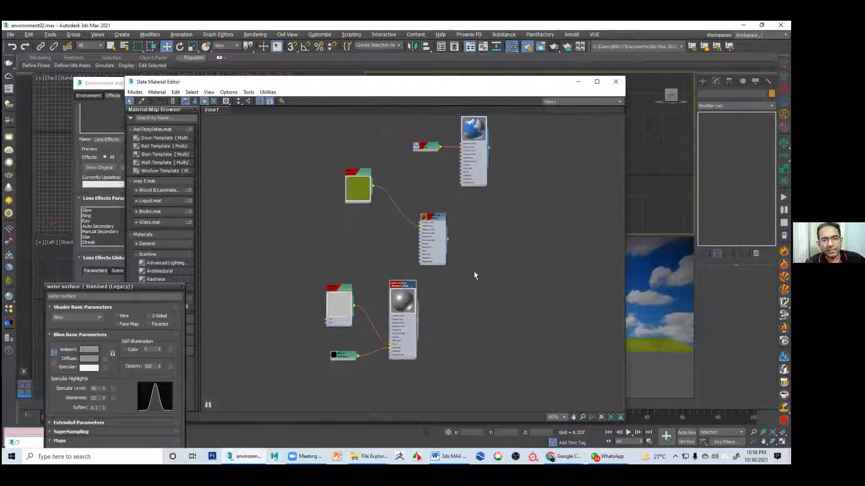
pyautogui.moveTo(517, 253); pyautogui.dragTo(517, 318, button='middle')
pyautogui.scroll(3, 423, 266)
pyautogui.moveTo(334, 208); pyautogui.dragTo(267, 248)
pyautogui.moveTo(429, 261); pyautogui.dragTo(434, 240)
pyautogui.moveTo(263, 224); pyautogui.dragTo(257, 238)
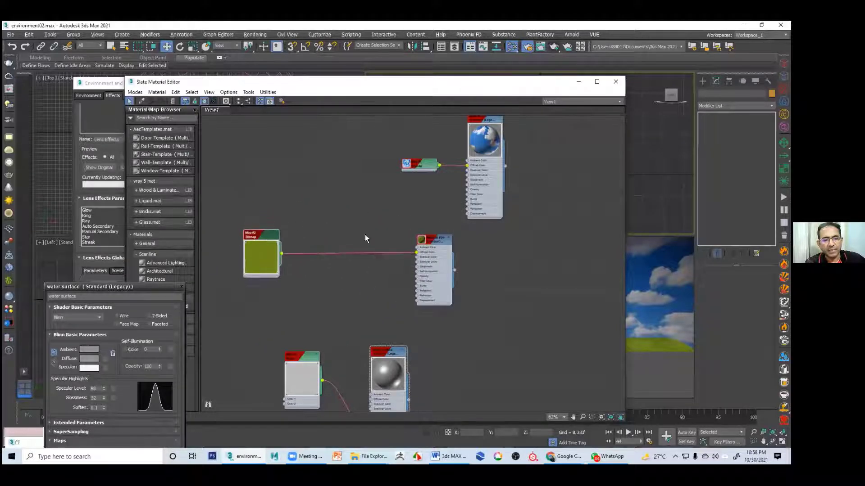
pyautogui.moveTo(422, 242)
pyautogui.mouseDown()
pyautogui.moveTo(360, 242)
pyautogui.moveTo(410, 238)
pyautogui.mouseUp()
pyautogui.moveTo(249, 230); pyautogui.dragTo(348, 237)
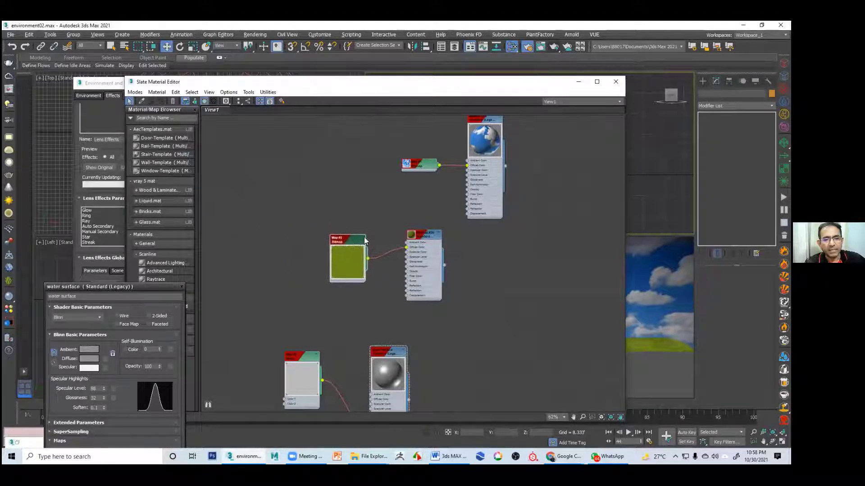
pyautogui.moveTo(419, 234); pyautogui.dragTo(328, 204)
pyautogui.moveTo(267, 212); pyautogui.dragTo(262, 226)
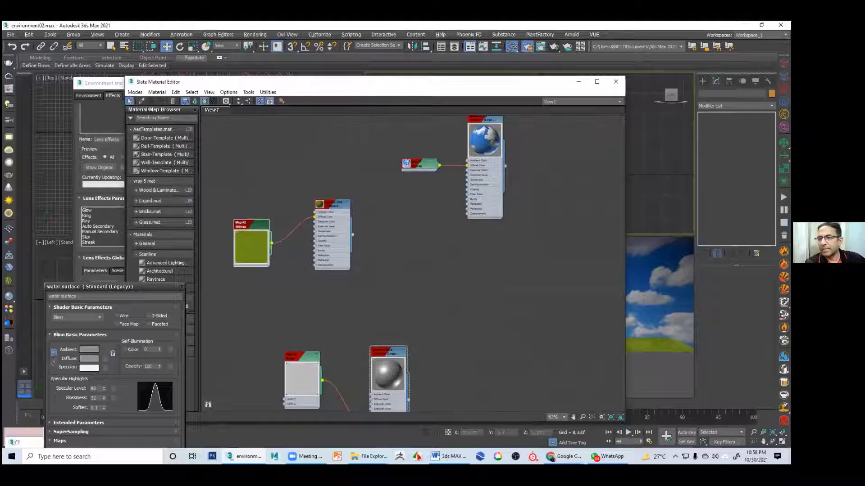
# Reposition the floating Slate Material Editor window over the 3ds Max viewports
pyautogui.click(564, 457)
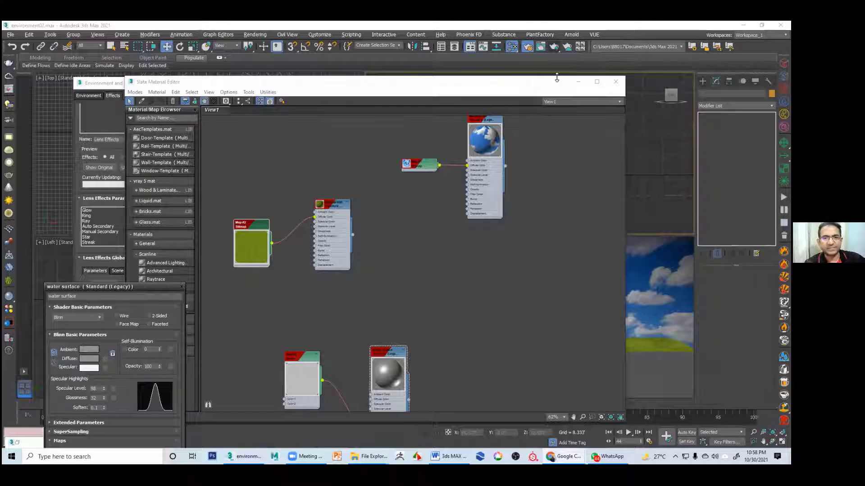
pyautogui.moveTo(462, 87); pyautogui.dragTo(478, 86)
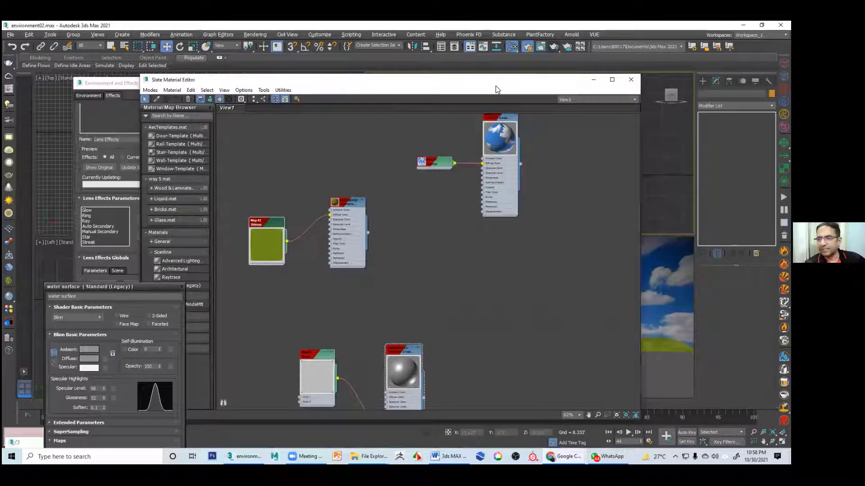
pyautogui.press('m')
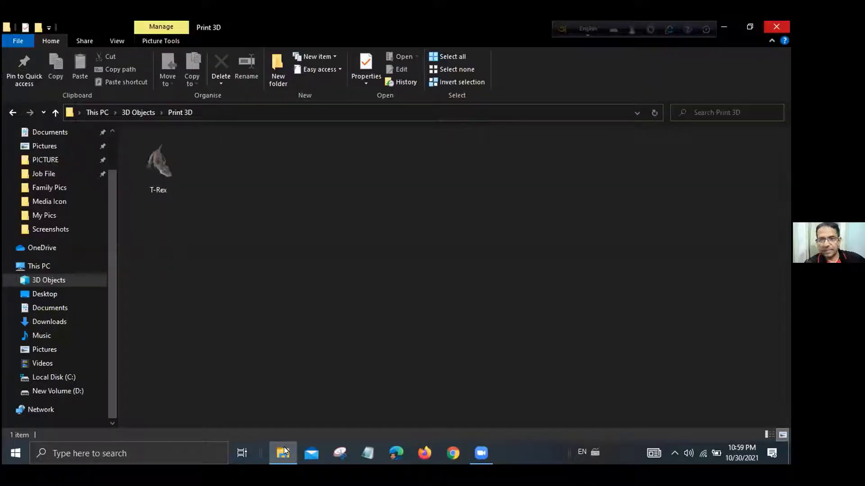
# Open the T-Rex model from the Print 3D folder in 3D Builder, reposition its window and view the dinosaur from different angles
pyautogui.click(284, 452)
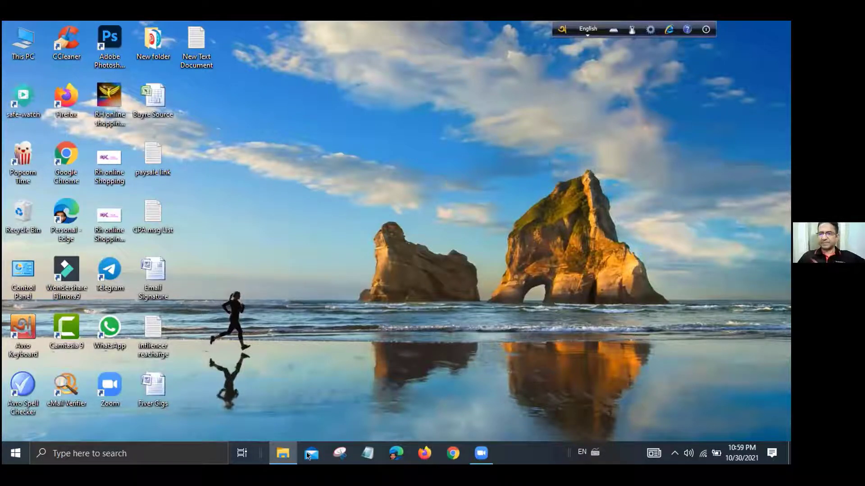
pyautogui.click(280, 451)
pyautogui.click(174, 156)
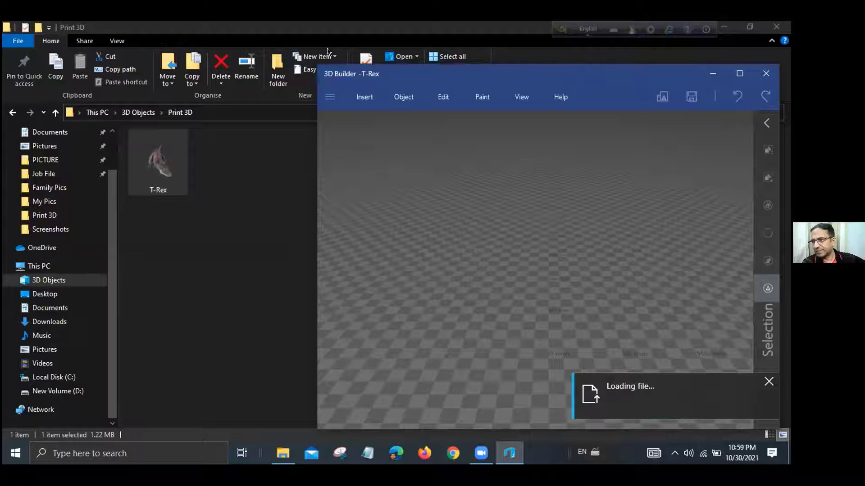
pyautogui.moveTo(540, 76); pyautogui.dragTo(280, 48)
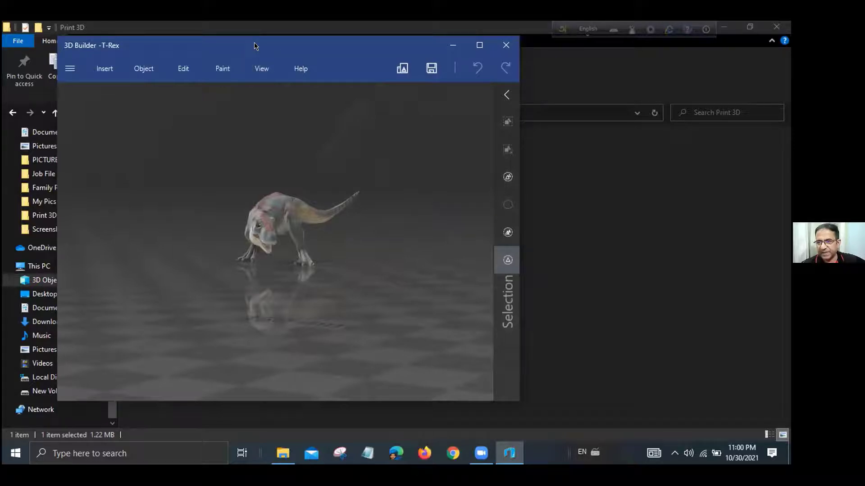
pyautogui.moveTo(254, 46); pyautogui.dragTo(327, 61)
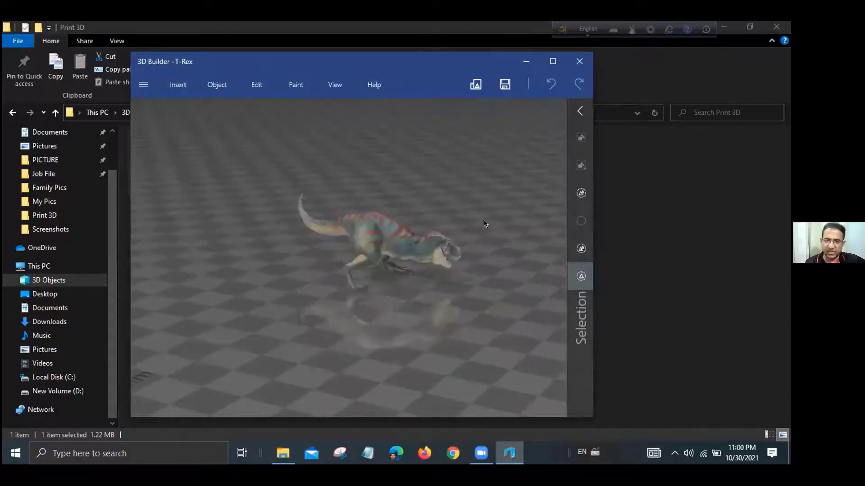
pyautogui.moveTo(489, 248); pyautogui.dragTo(454, 257)
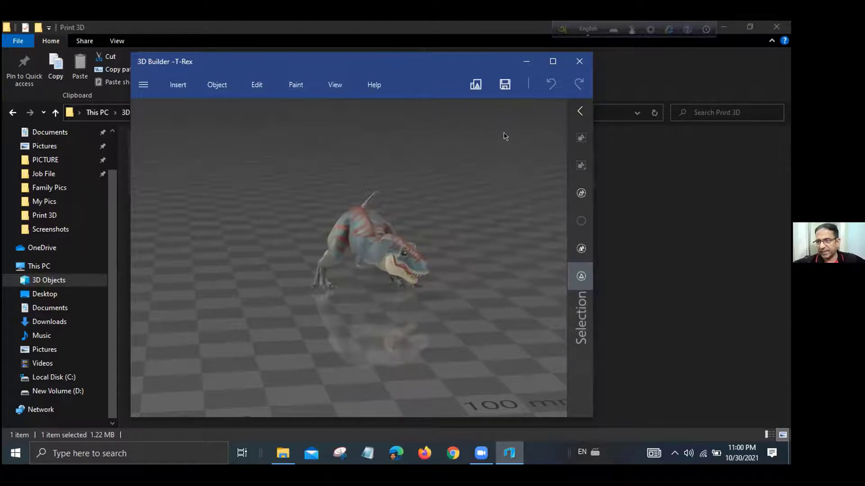
# Return to the Print 3D folder and open the properties of the T-Rex file to check its file type
pyautogui.click(283, 454)
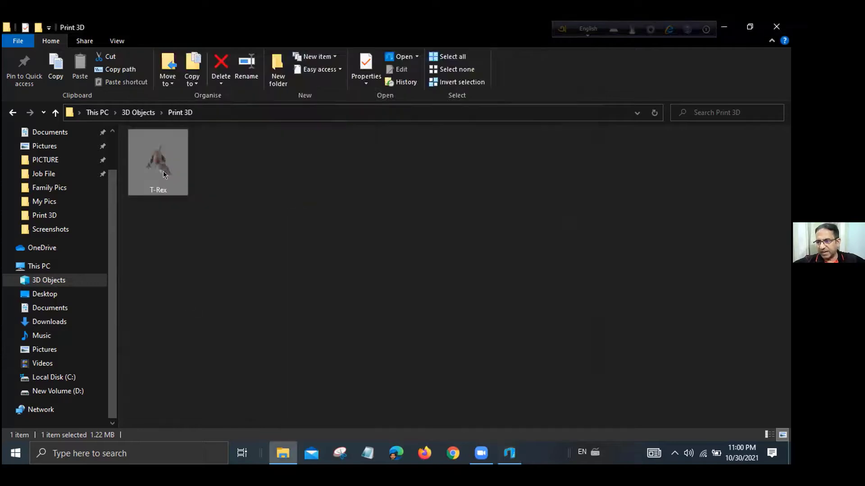
pyautogui.rightClick(163, 172)
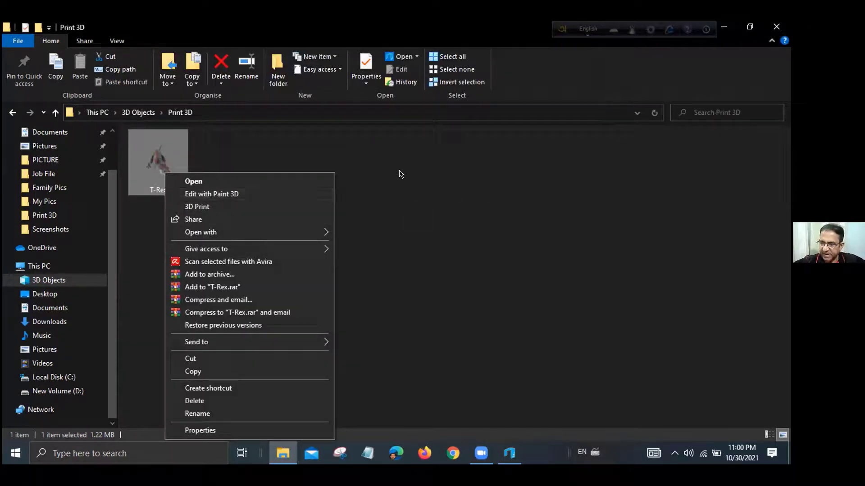
pyautogui.click(243, 429)
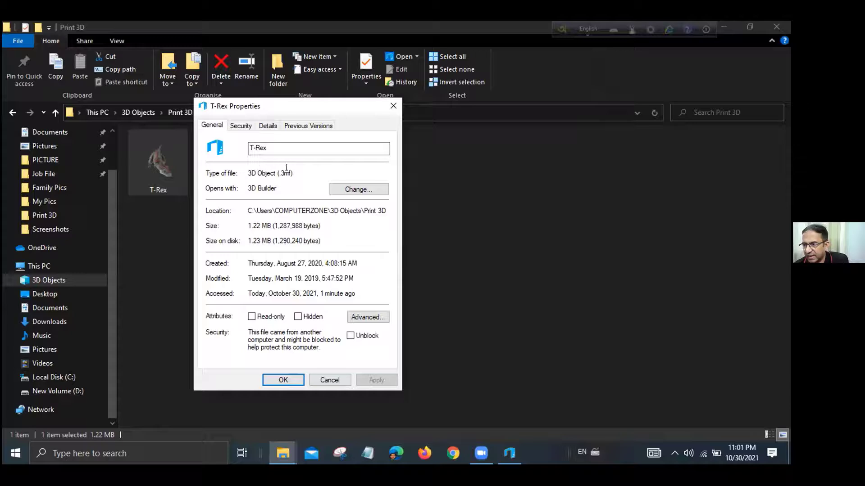
# Highlight the T-Rex file's type entry to point out its format, and close the file properties
pyautogui.moveTo(291, 173); pyautogui.dragTo(241, 172)
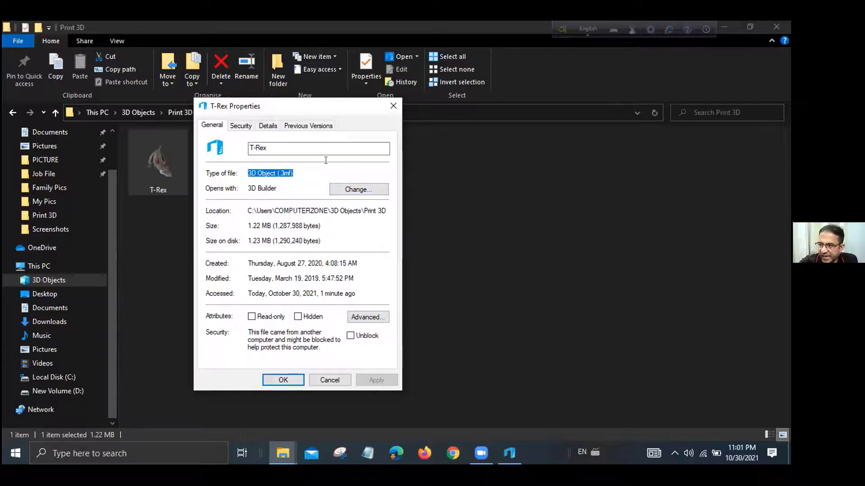
pyautogui.click(392, 105)
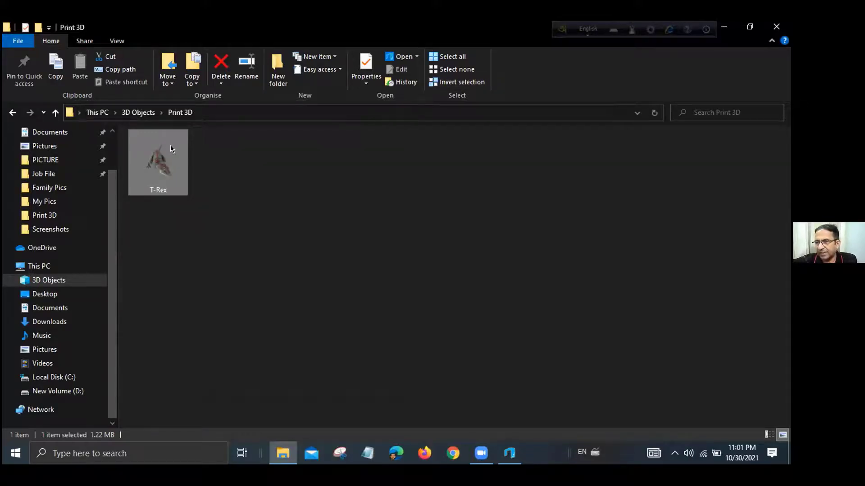
# Reopen the T-Rex model from the Print 3D folder in 3D Builder and maximize its window
pyautogui.press('Return')
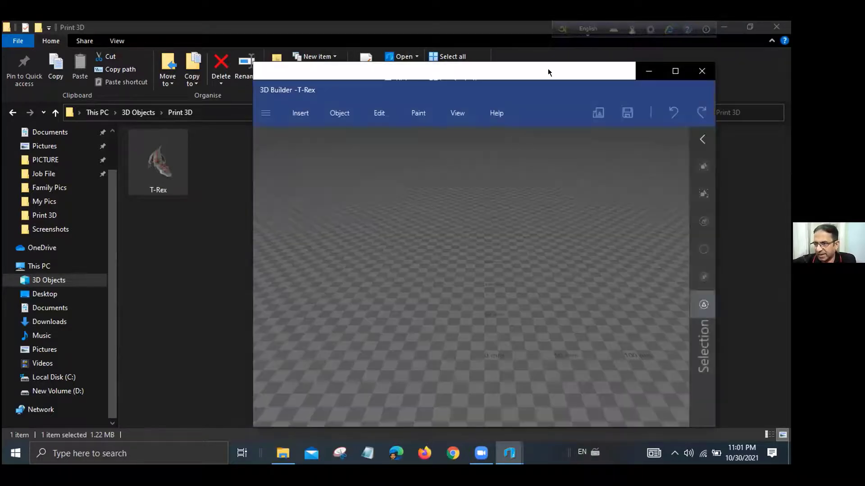
pyautogui.moveTo(548, 68); pyautogui.dragTo(429, 64)
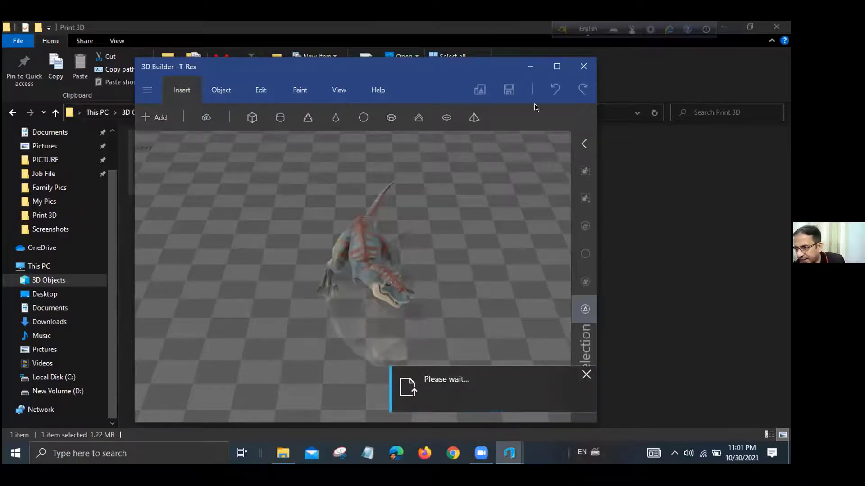
pyautogui.click(556, 66)
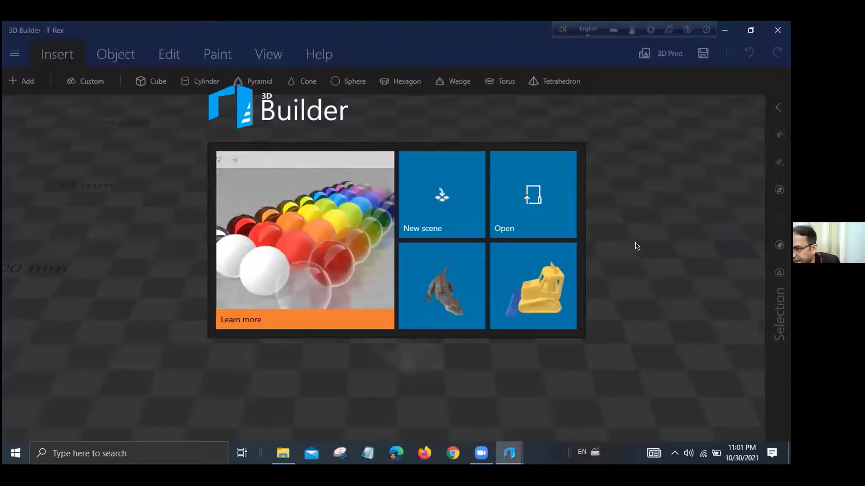
# Start opening a file from the 3D Builder start screen and examine the list of file formats it can load
pyautogui.click(519, 207)
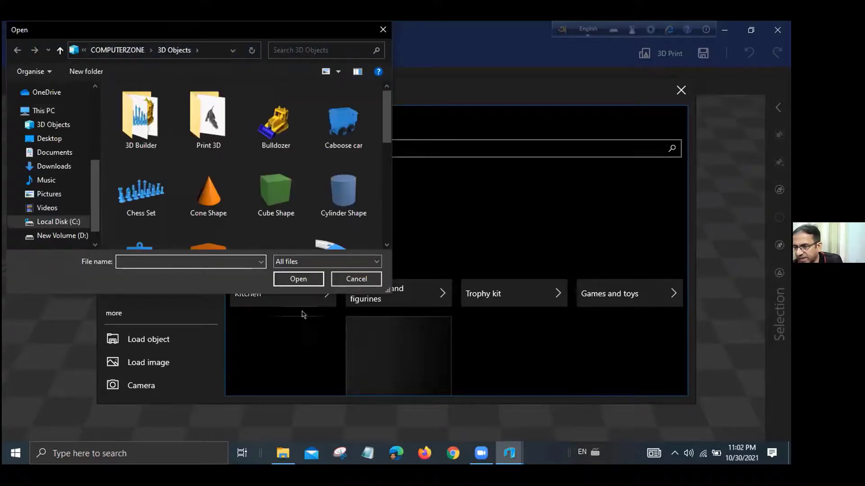
pyautogui.click(342, 262)
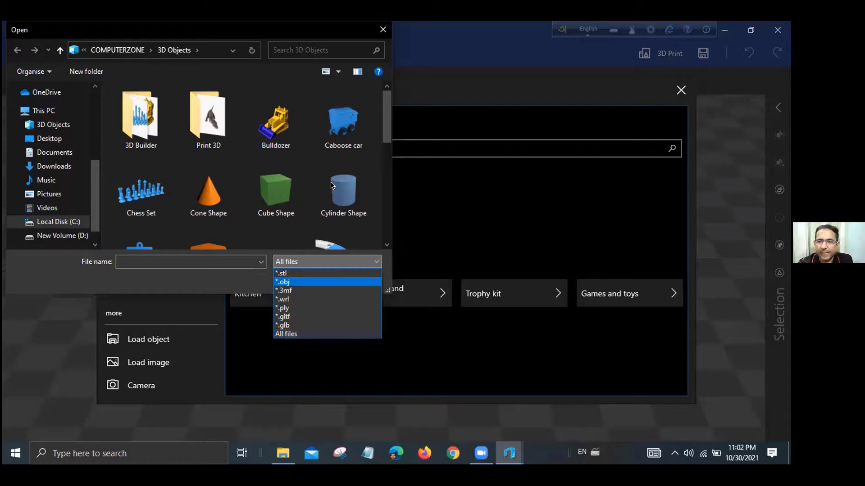
pyautogui.click(441, 135)
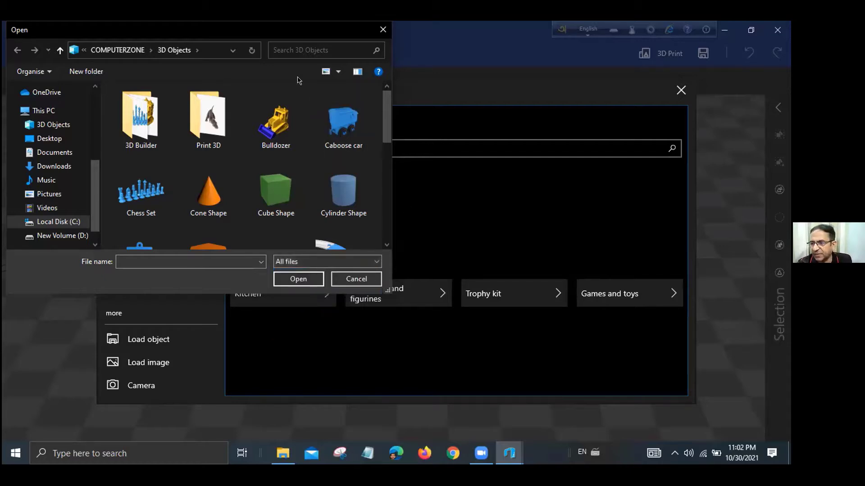
pyautogui.click(346, 262)
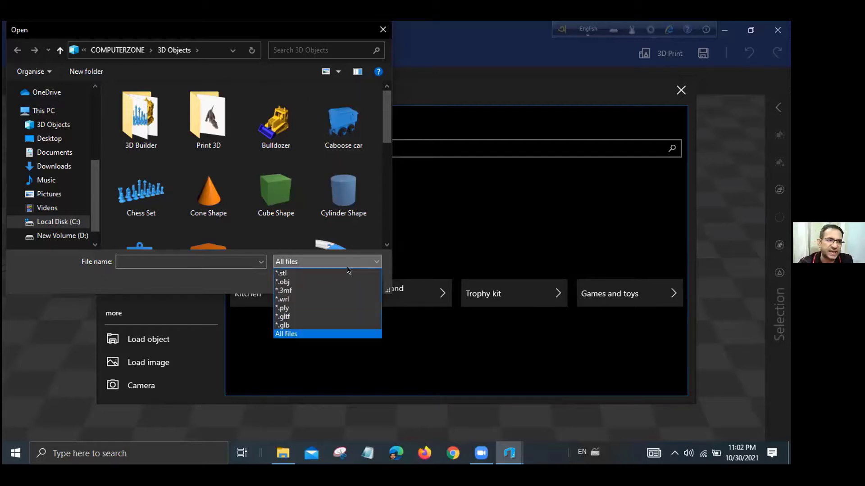